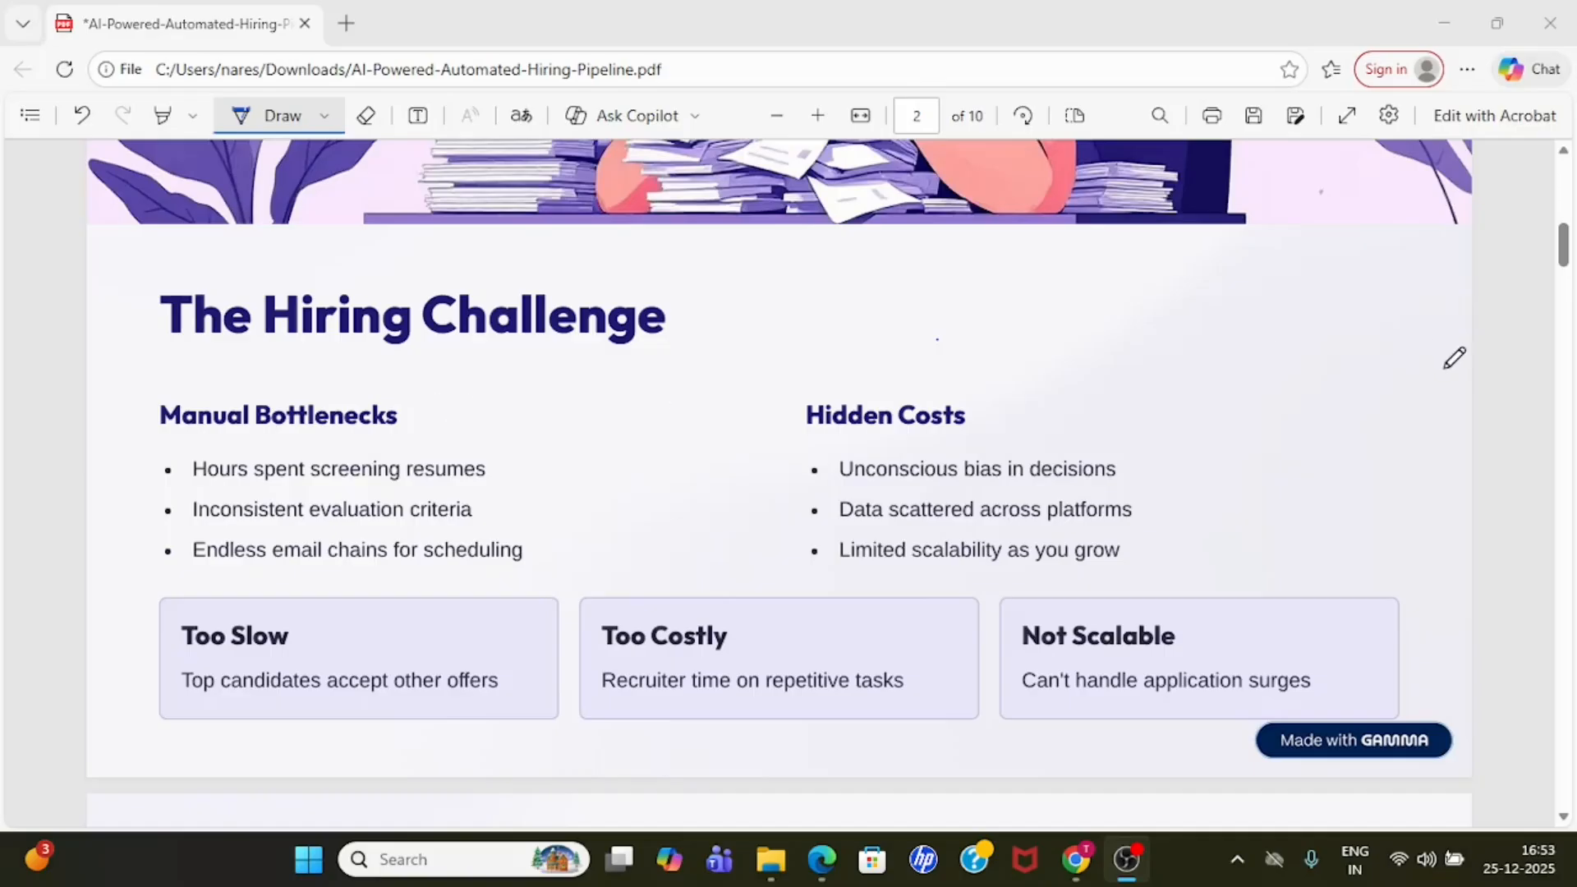
- Read the hiring challenge and solution pages of the PDF, and switch to the Automated Hiring Assistant workflow in Chrome
left_click_drag(1564, 254, 1570, 302)
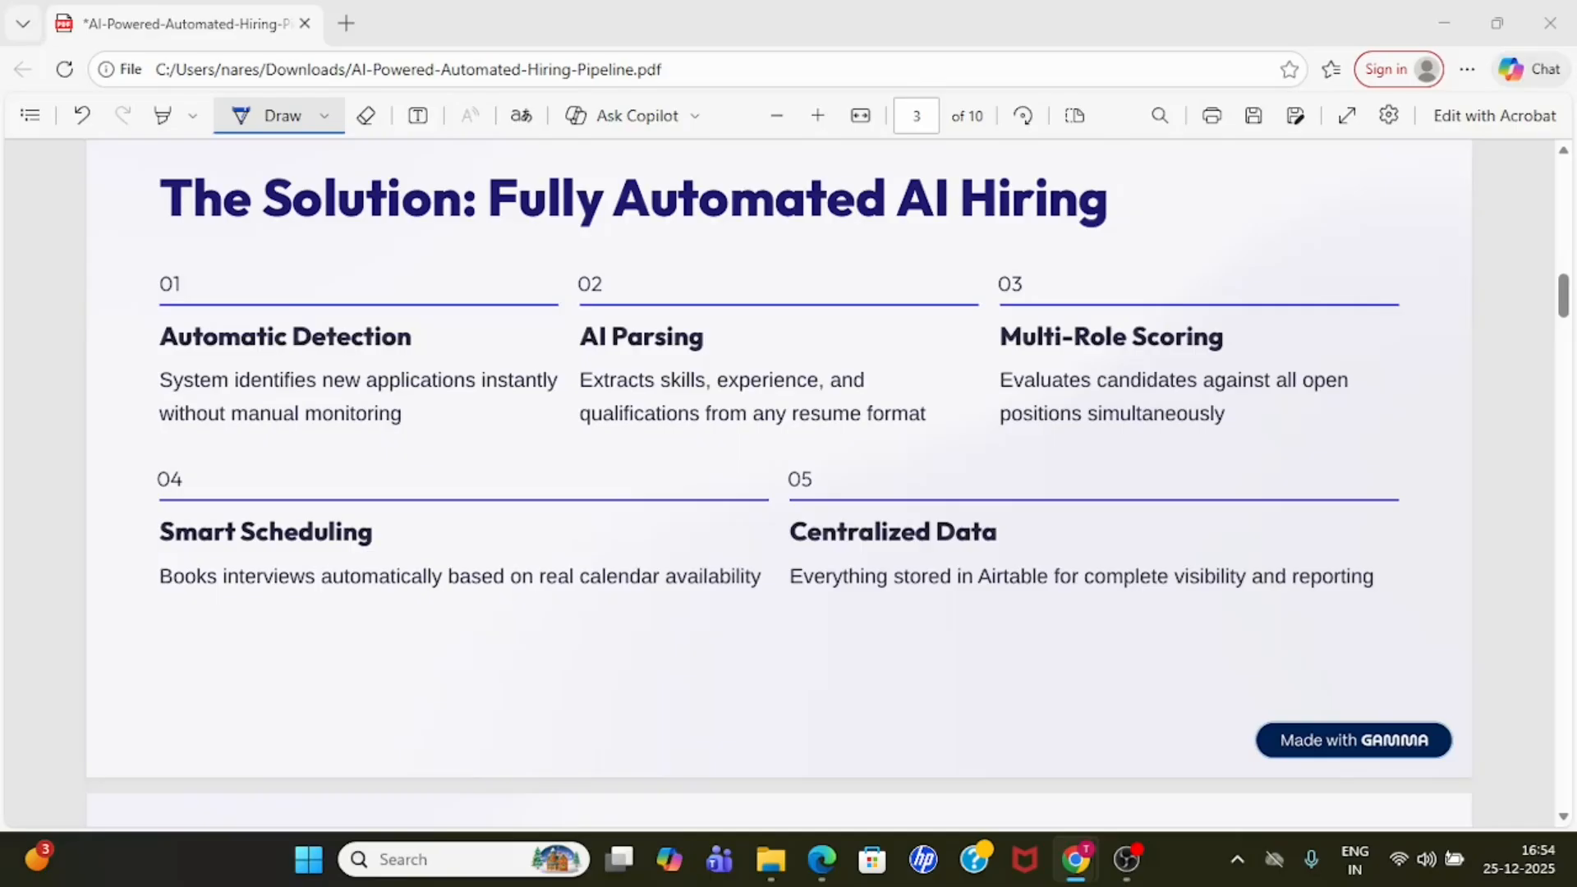
left_click(1076, 860)
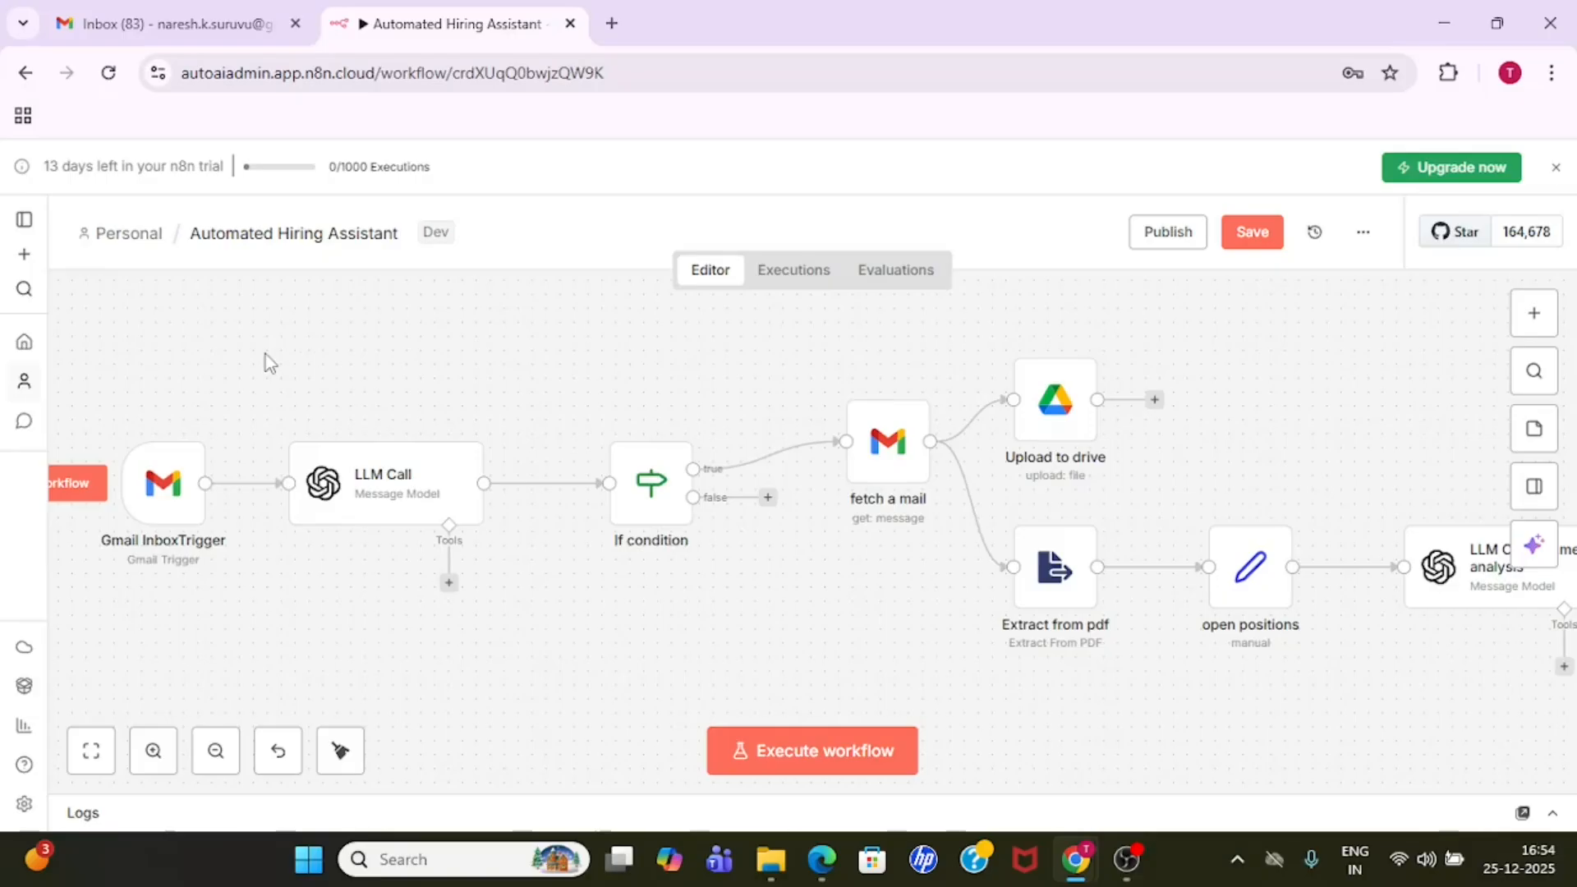
left_click(1363, 234)
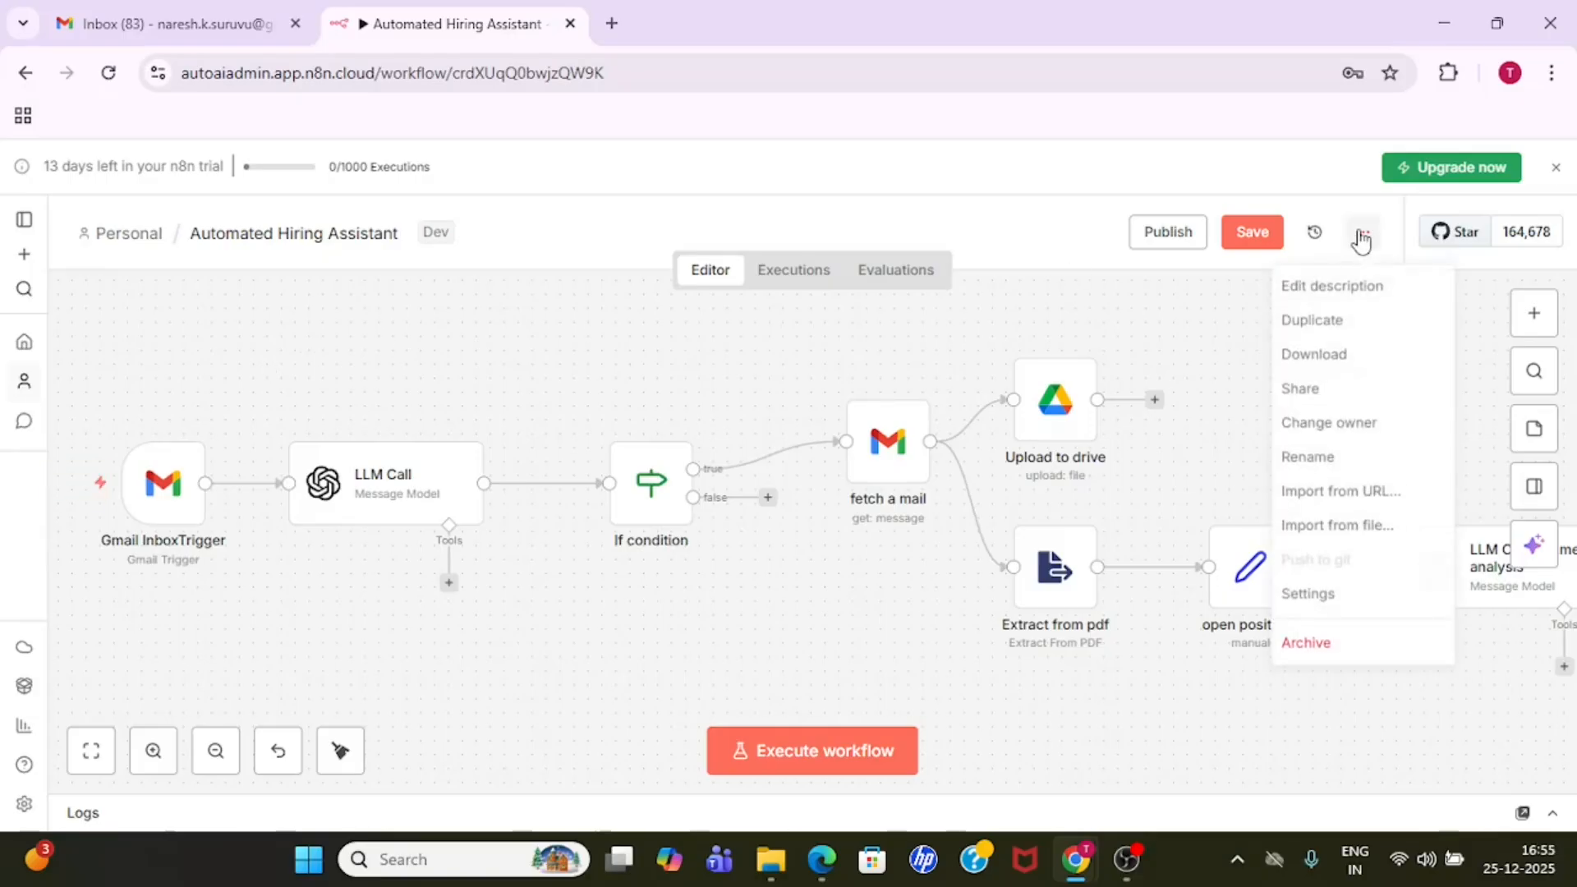
left_click(1371, 535)
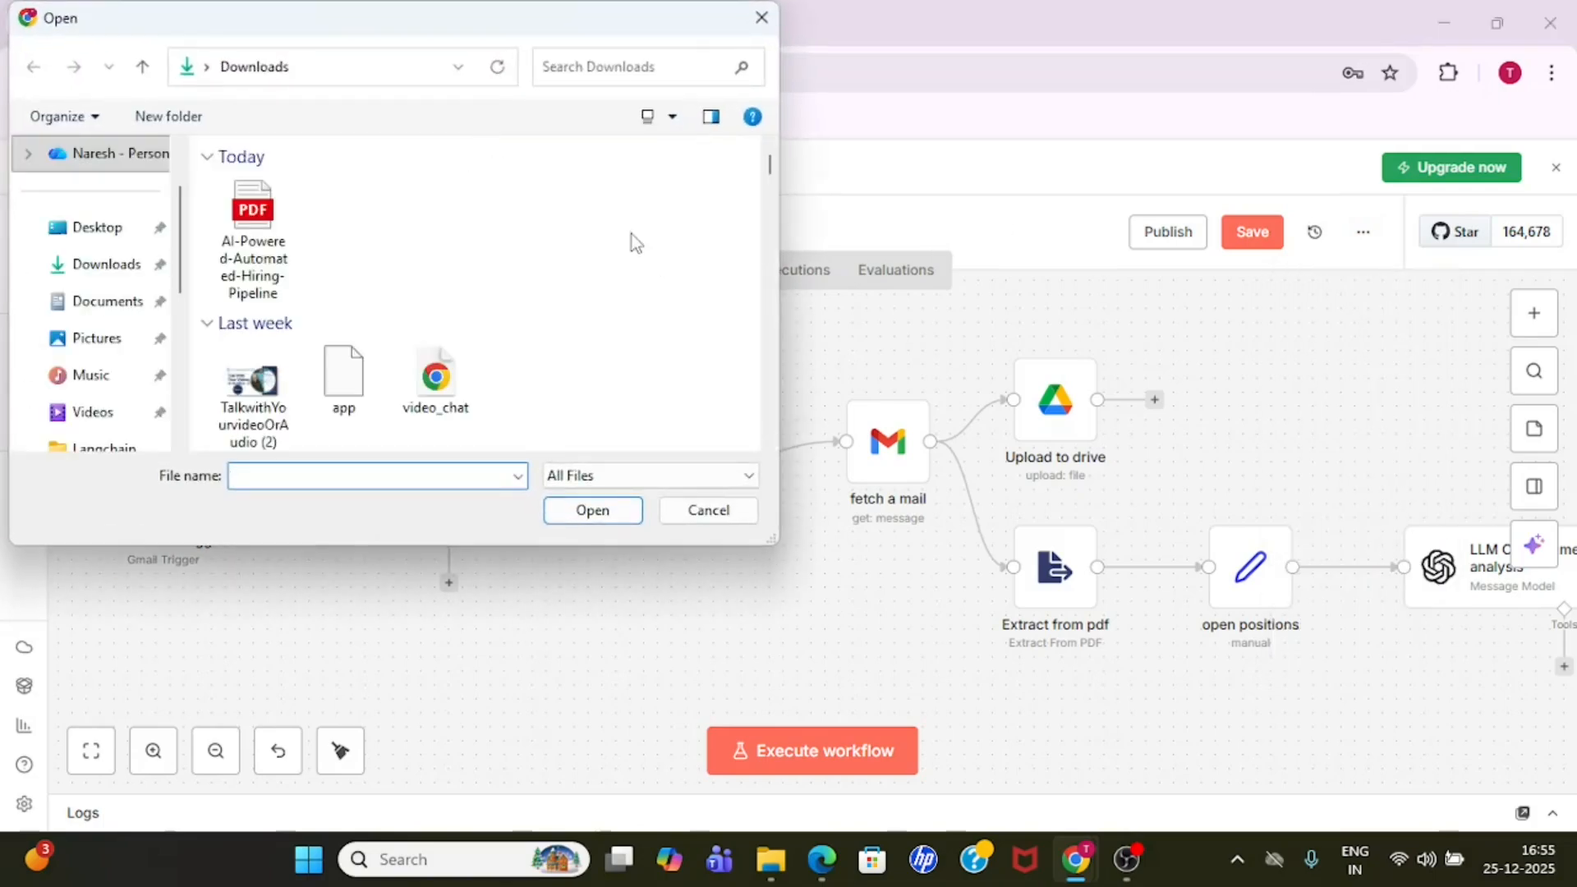
left_click(762, 18)
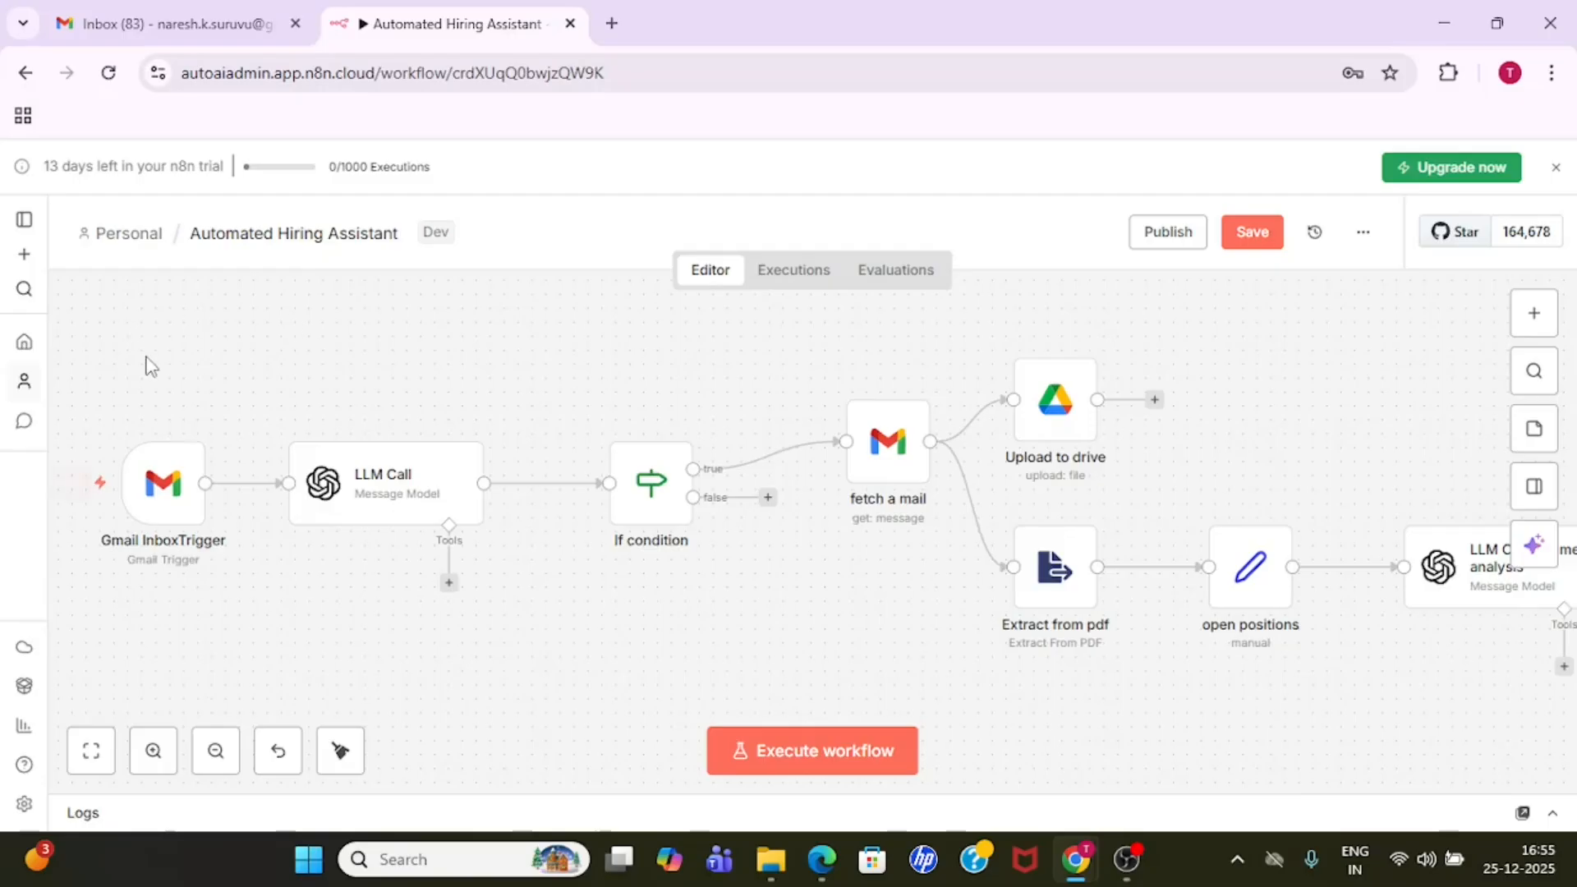
- Inspect the connection settings of the Gmail account credential used by the Gmail InboxTrigger node
left_click(167, 501)
double_click(167, 501)
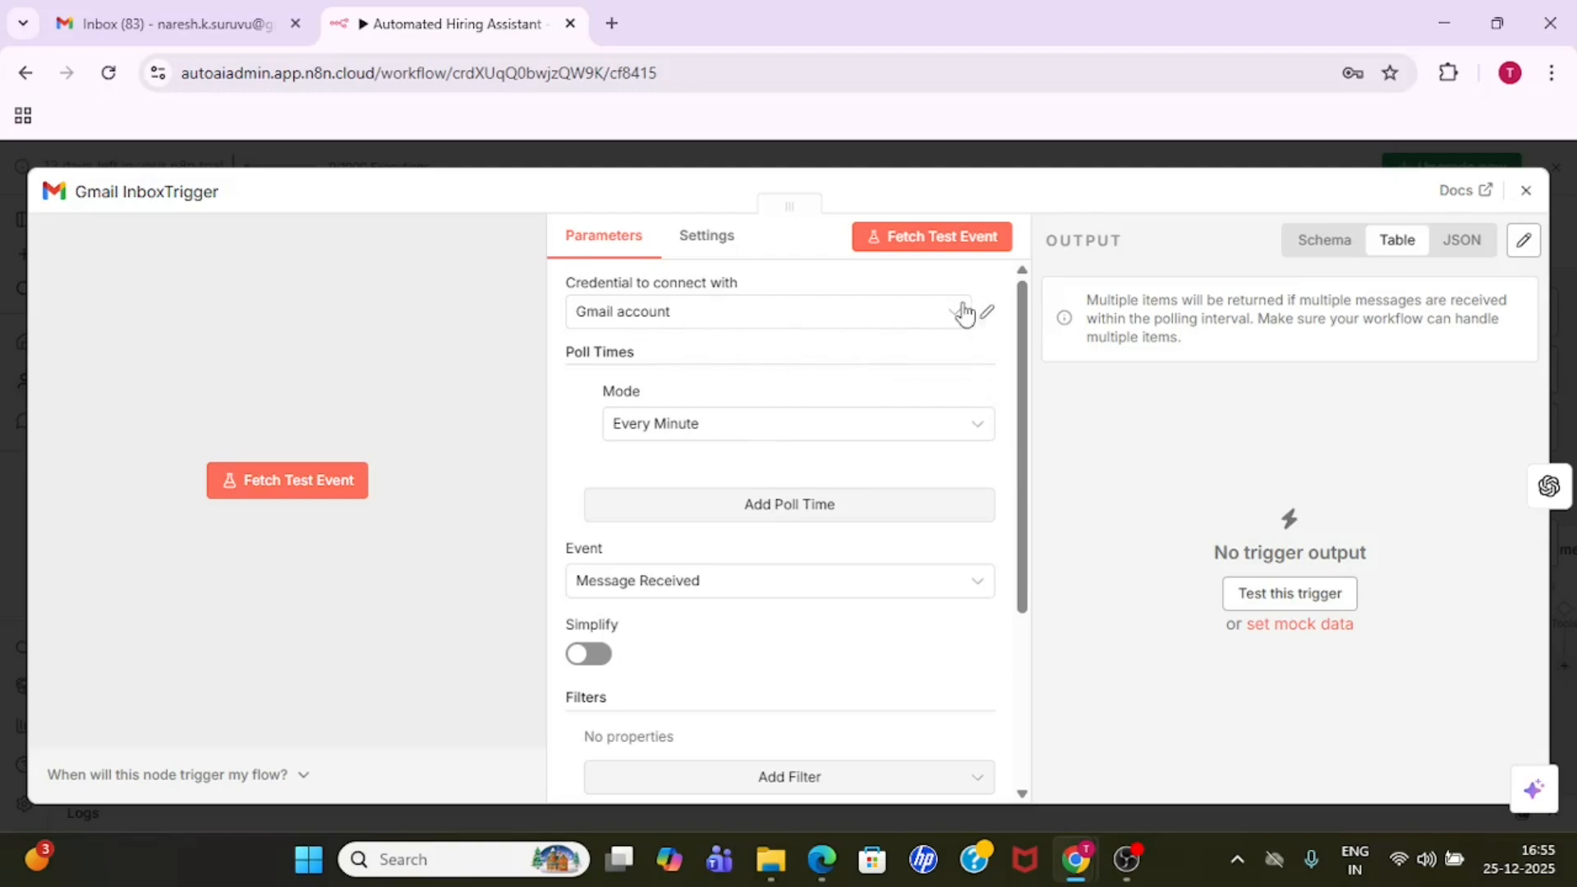
left_click(990, 316)
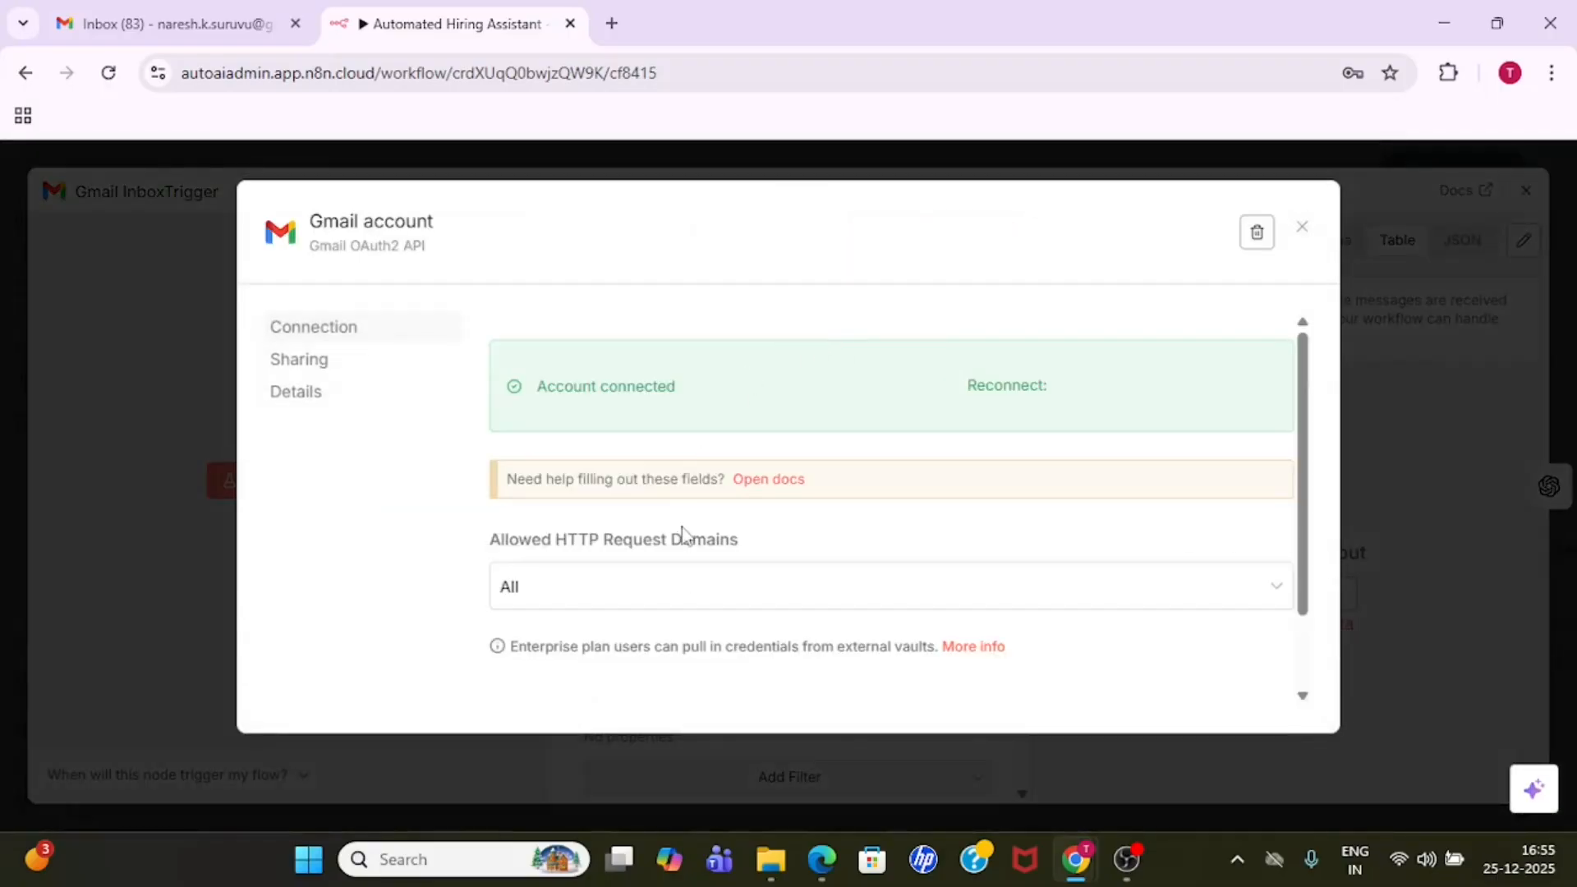
left_click_drag(1303, 415, 1327, 359)
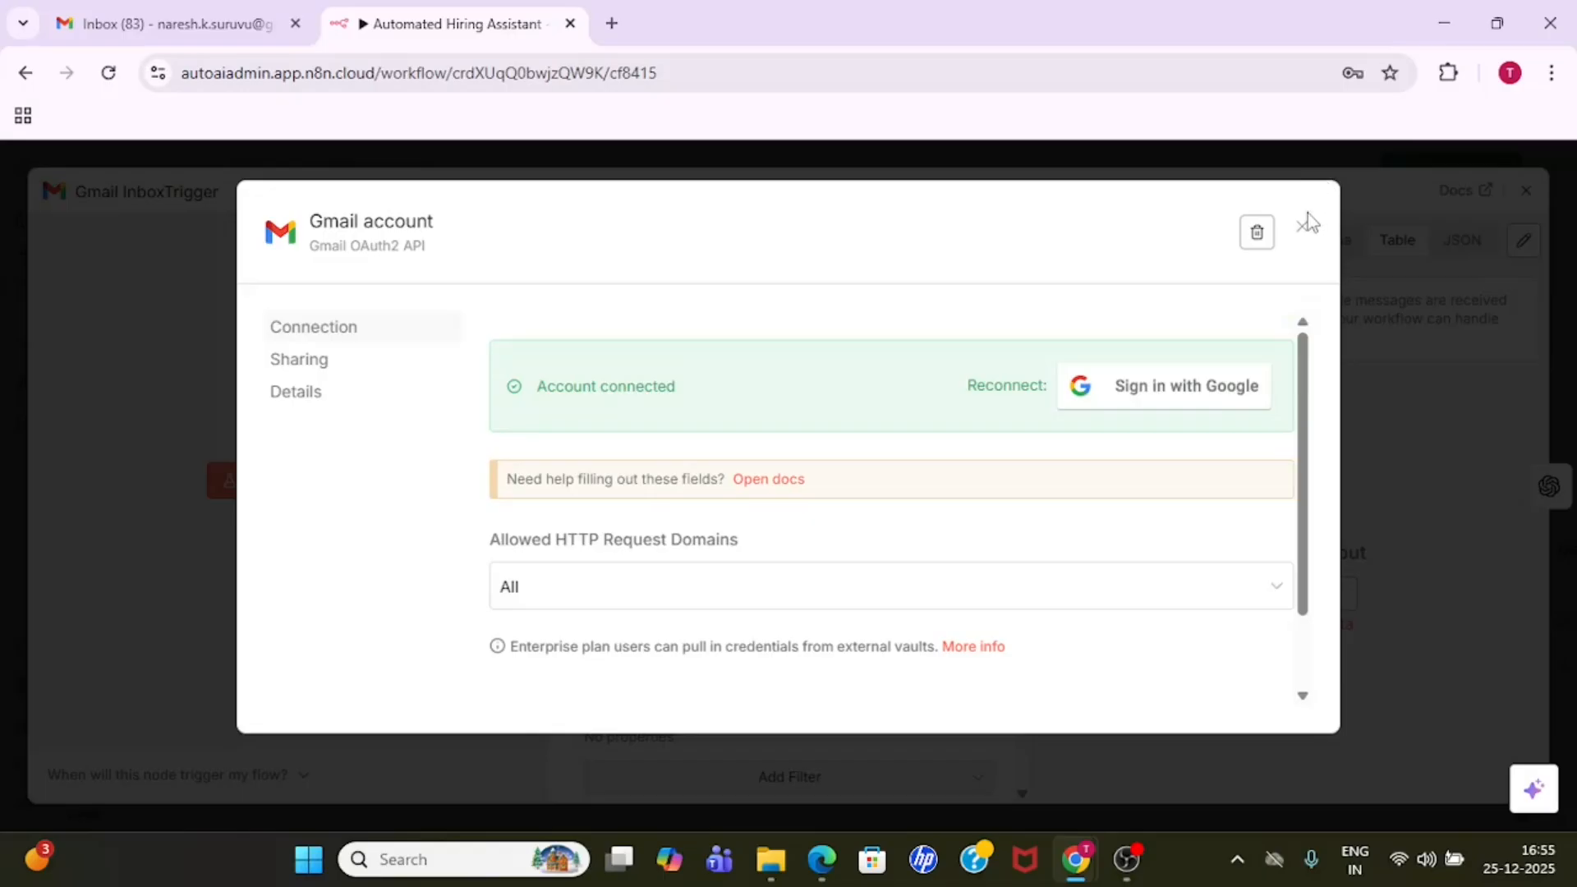
left_click(1296, 232)
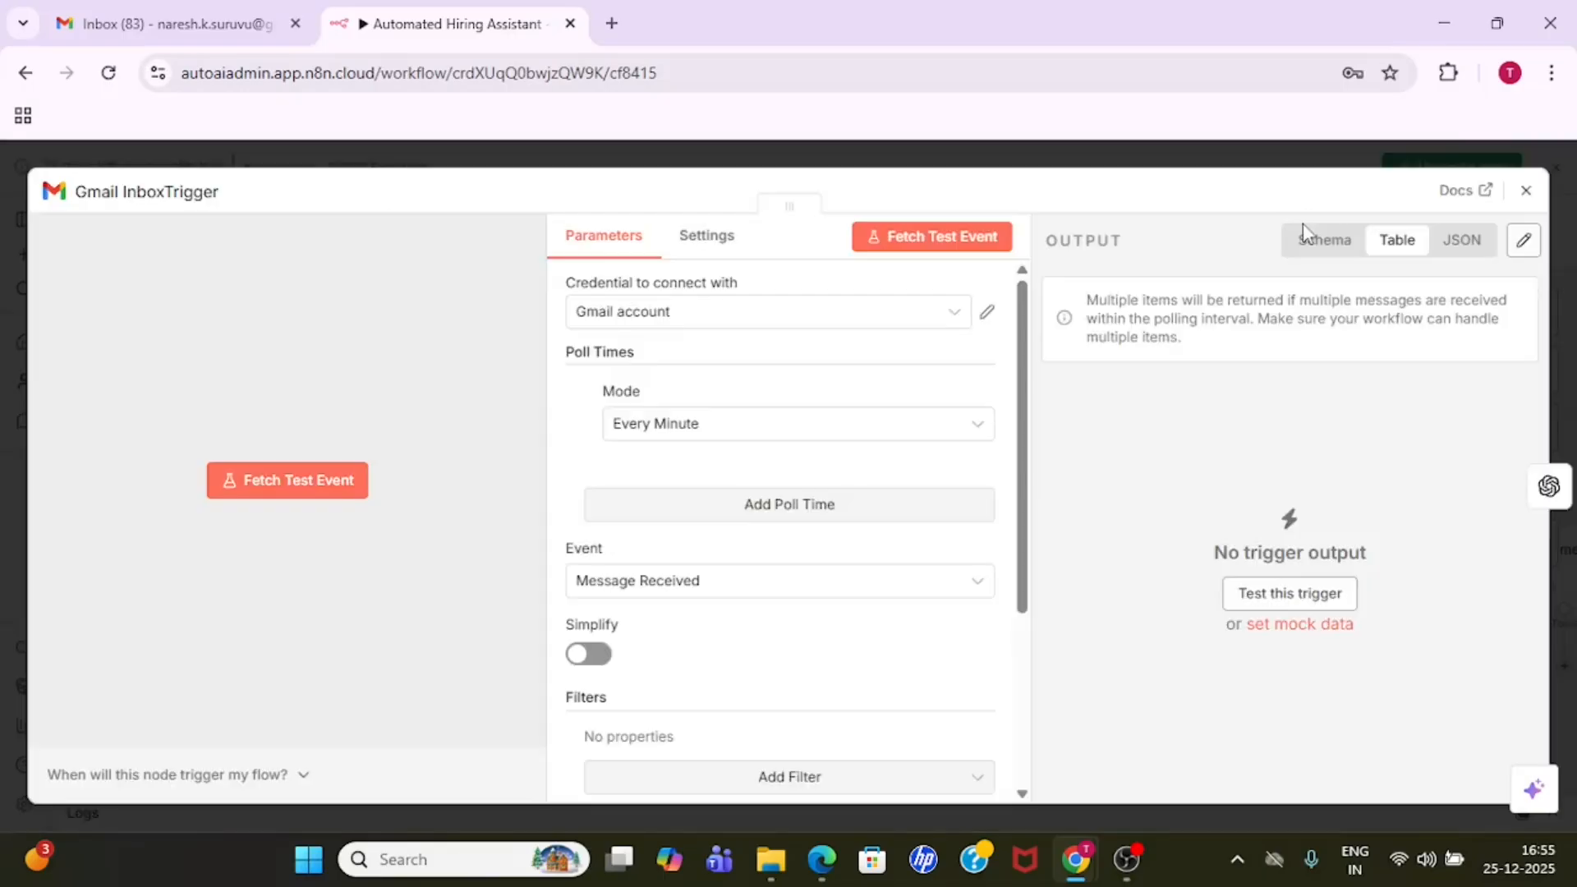
left_click(670, 324)
left_click(690, 448)
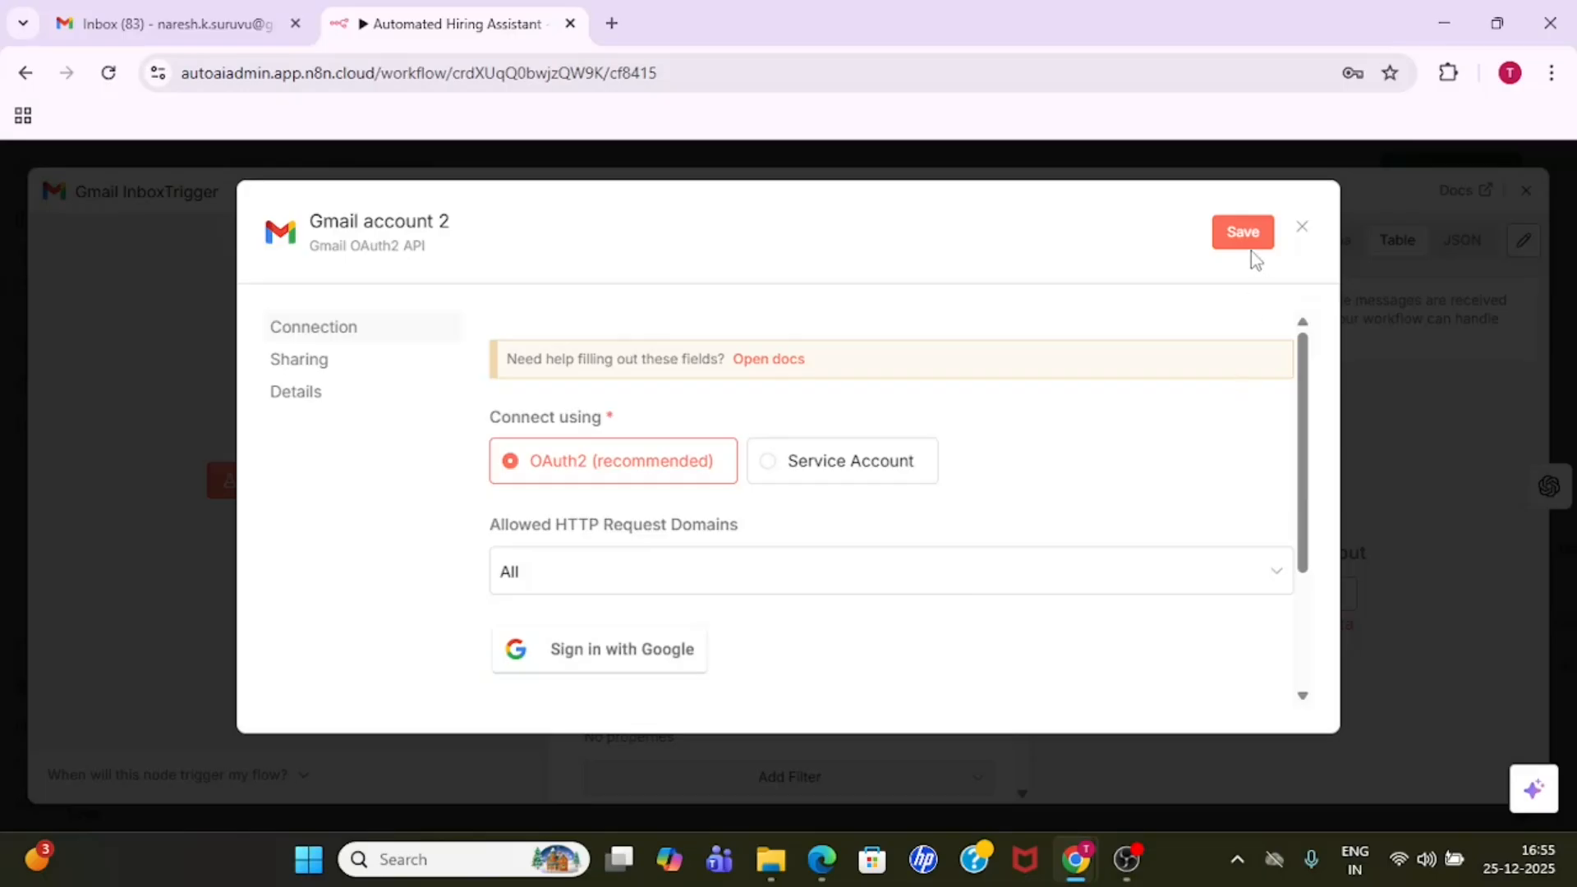
left_click(1302, 227)
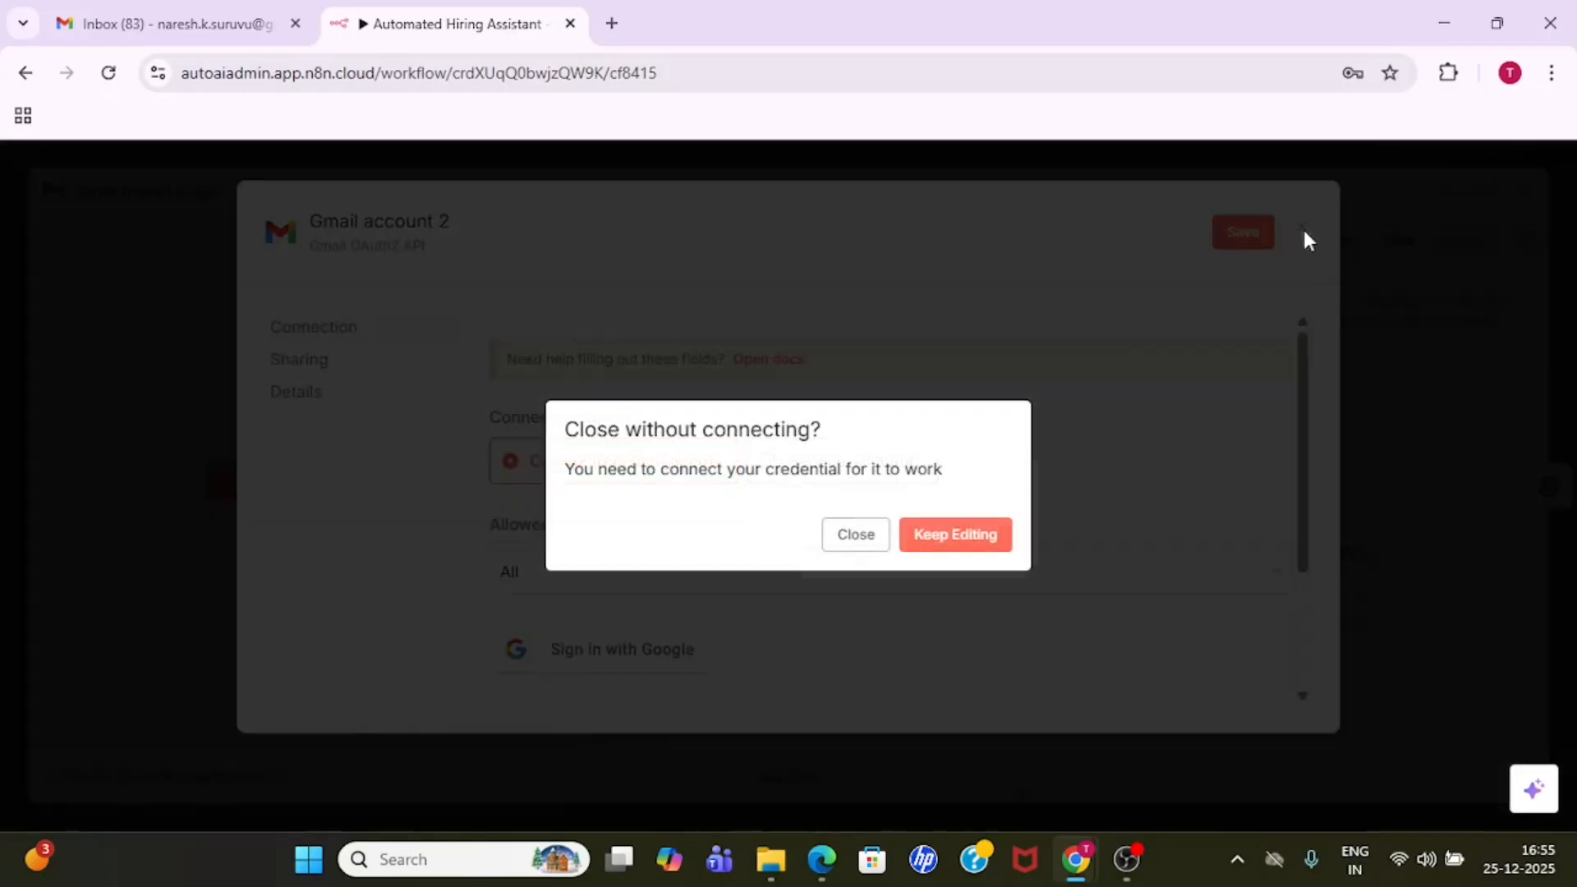
left_click(855, 535)
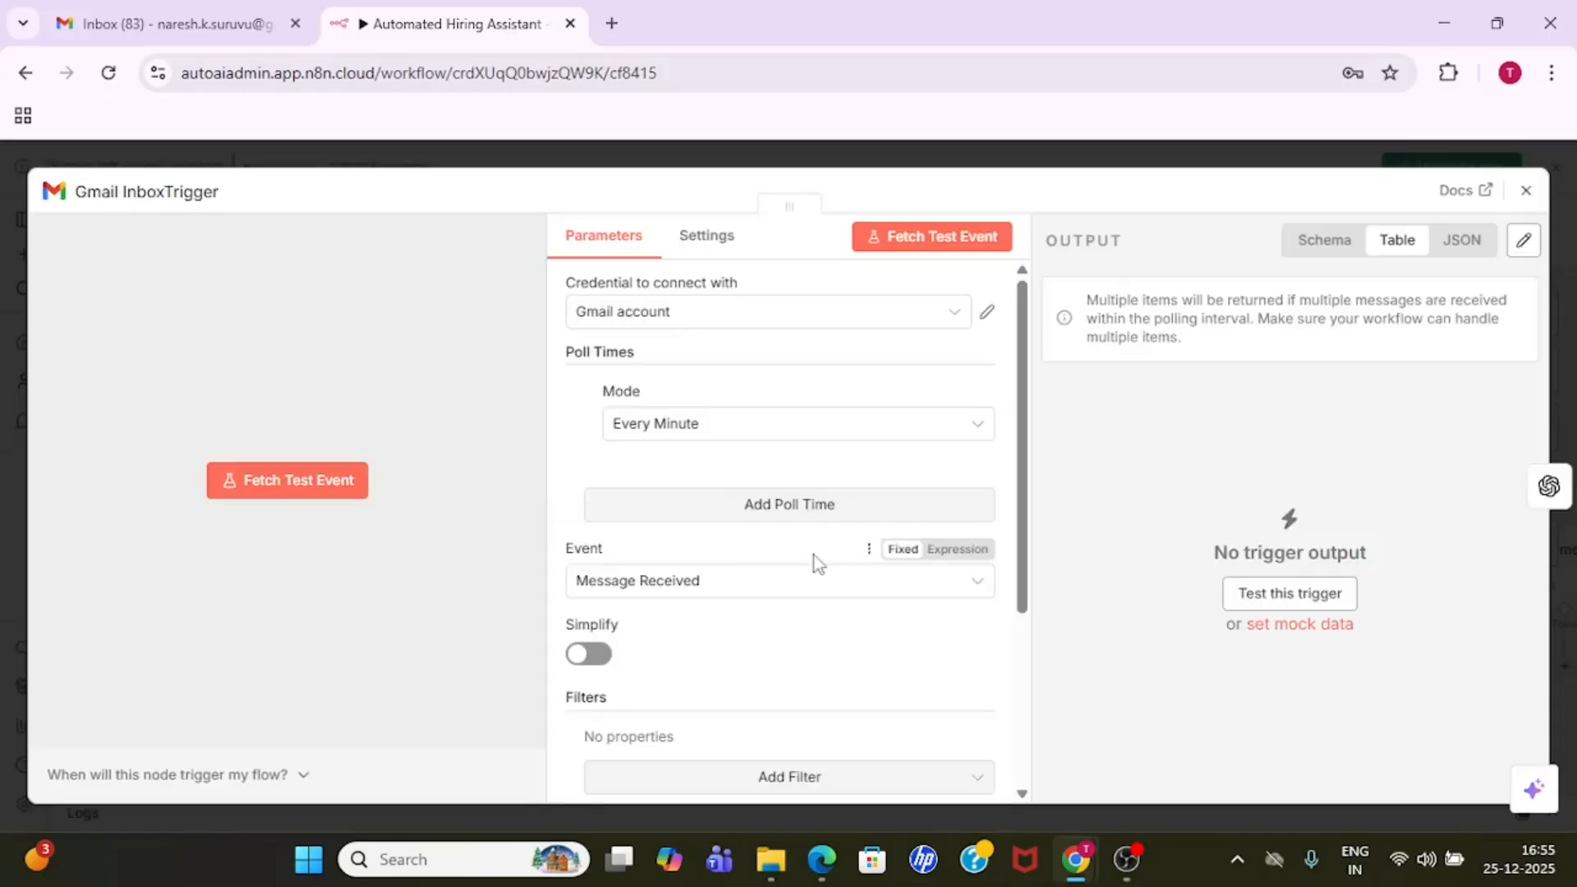
left_click(1286, 158)
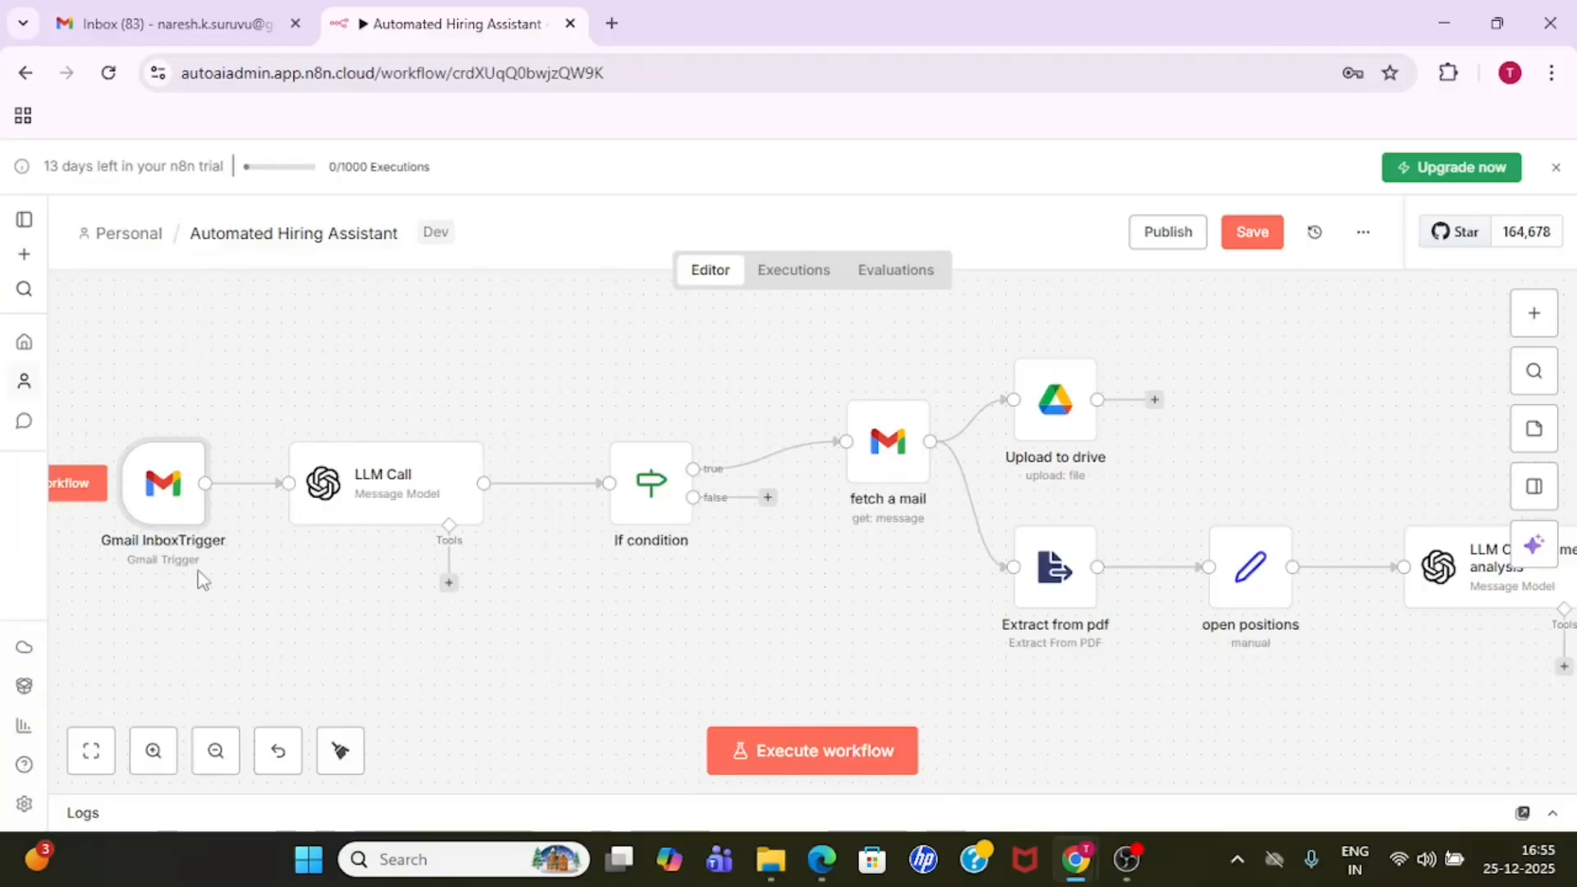
- Set the Gmail InboxTrigger node's poll time mode to Every Minute and return to the workflow canvas
double_click(164, 489)
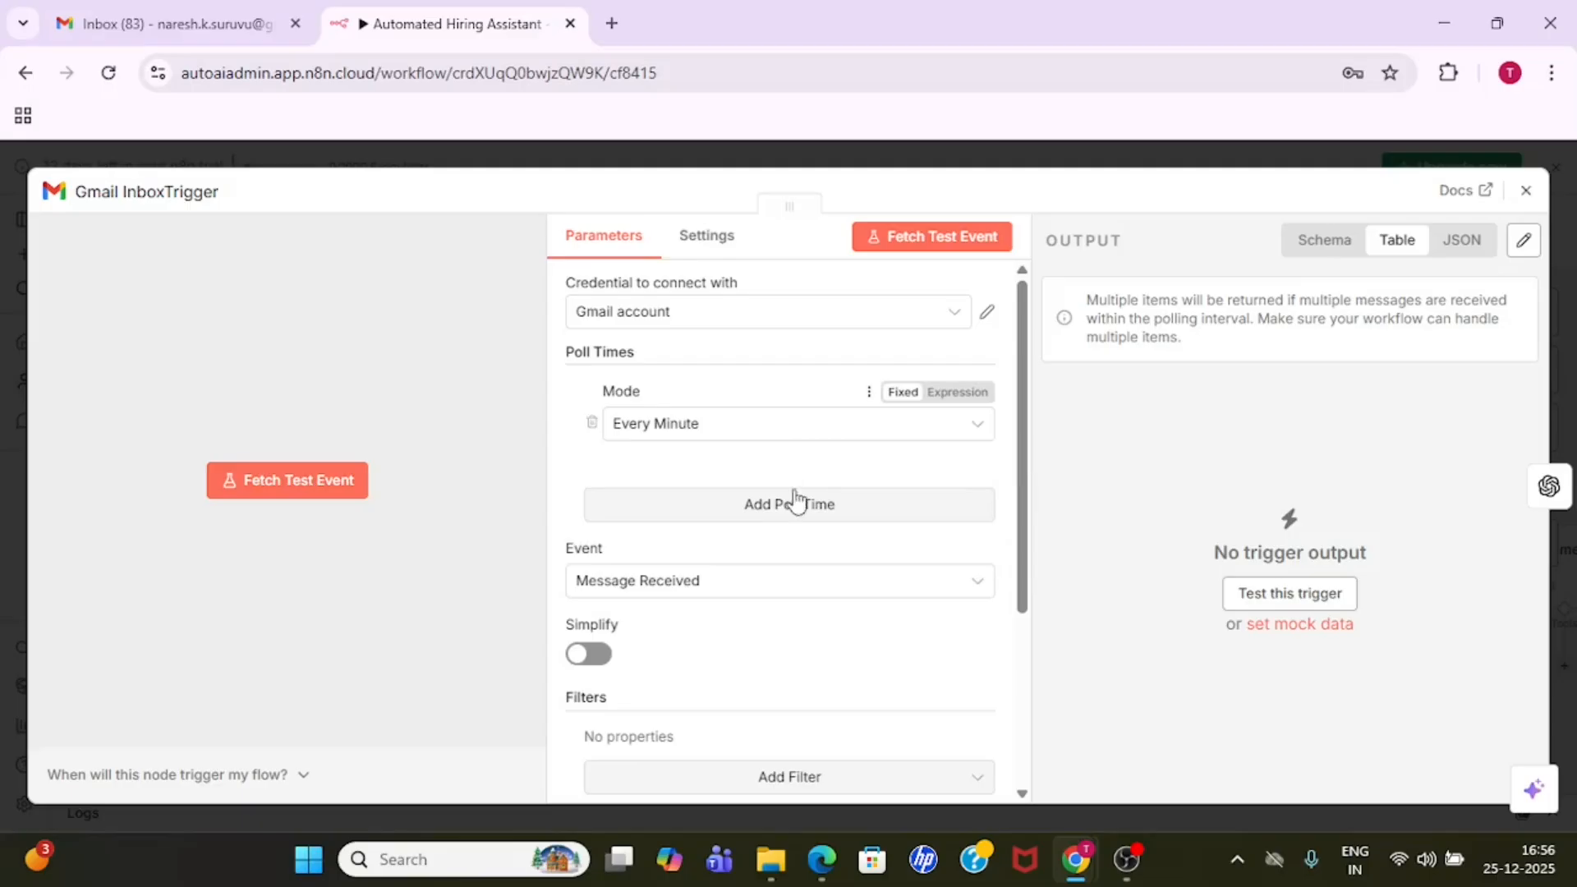
left_click(732, 438)
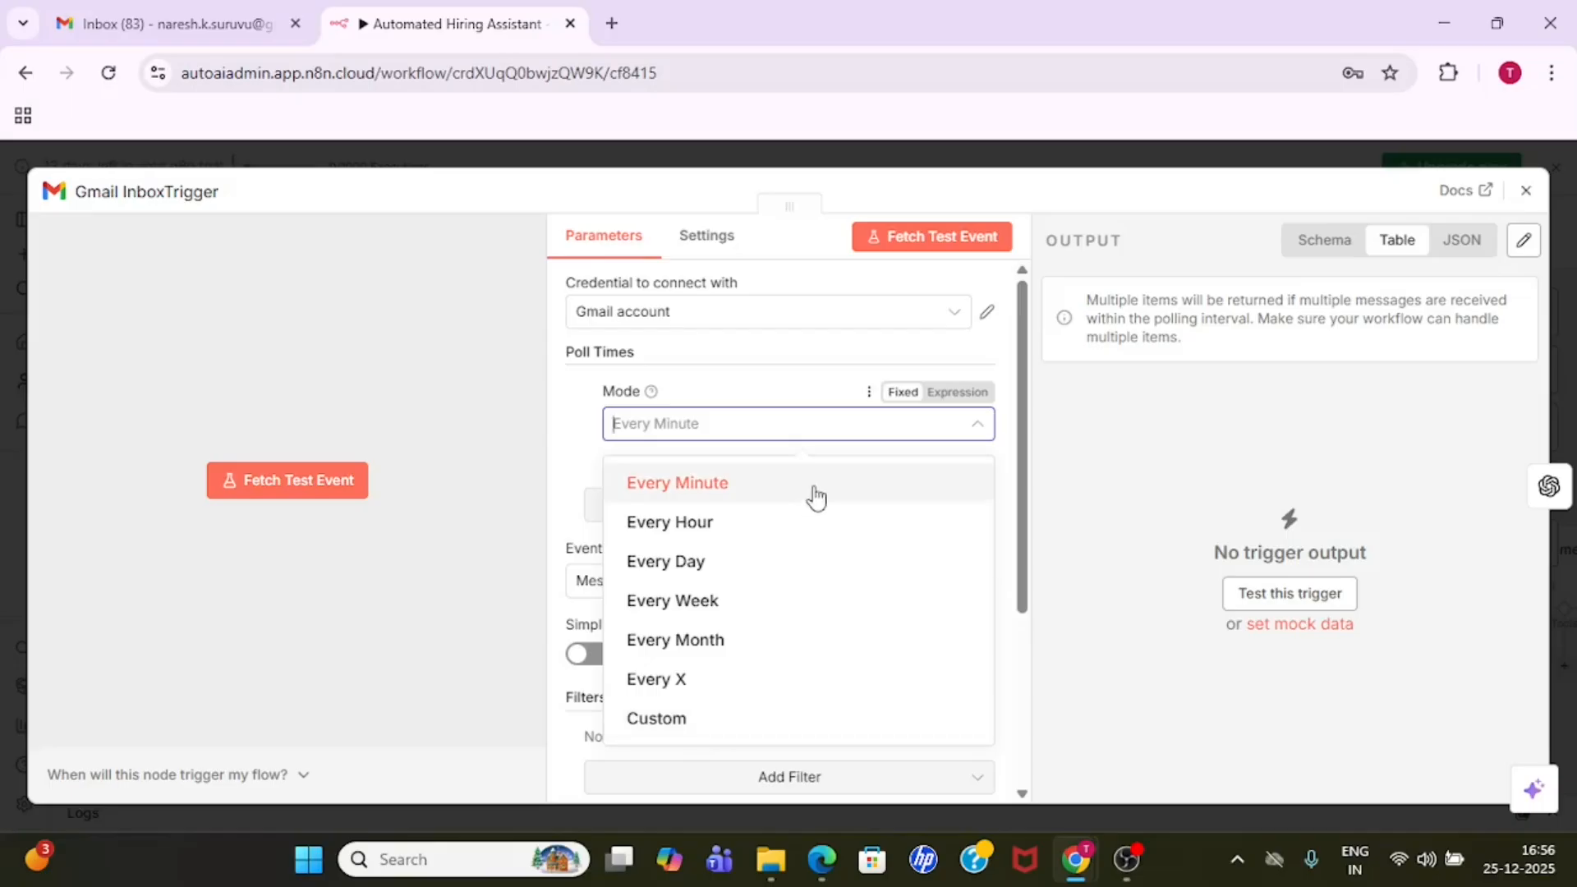
left_click(723, 486)
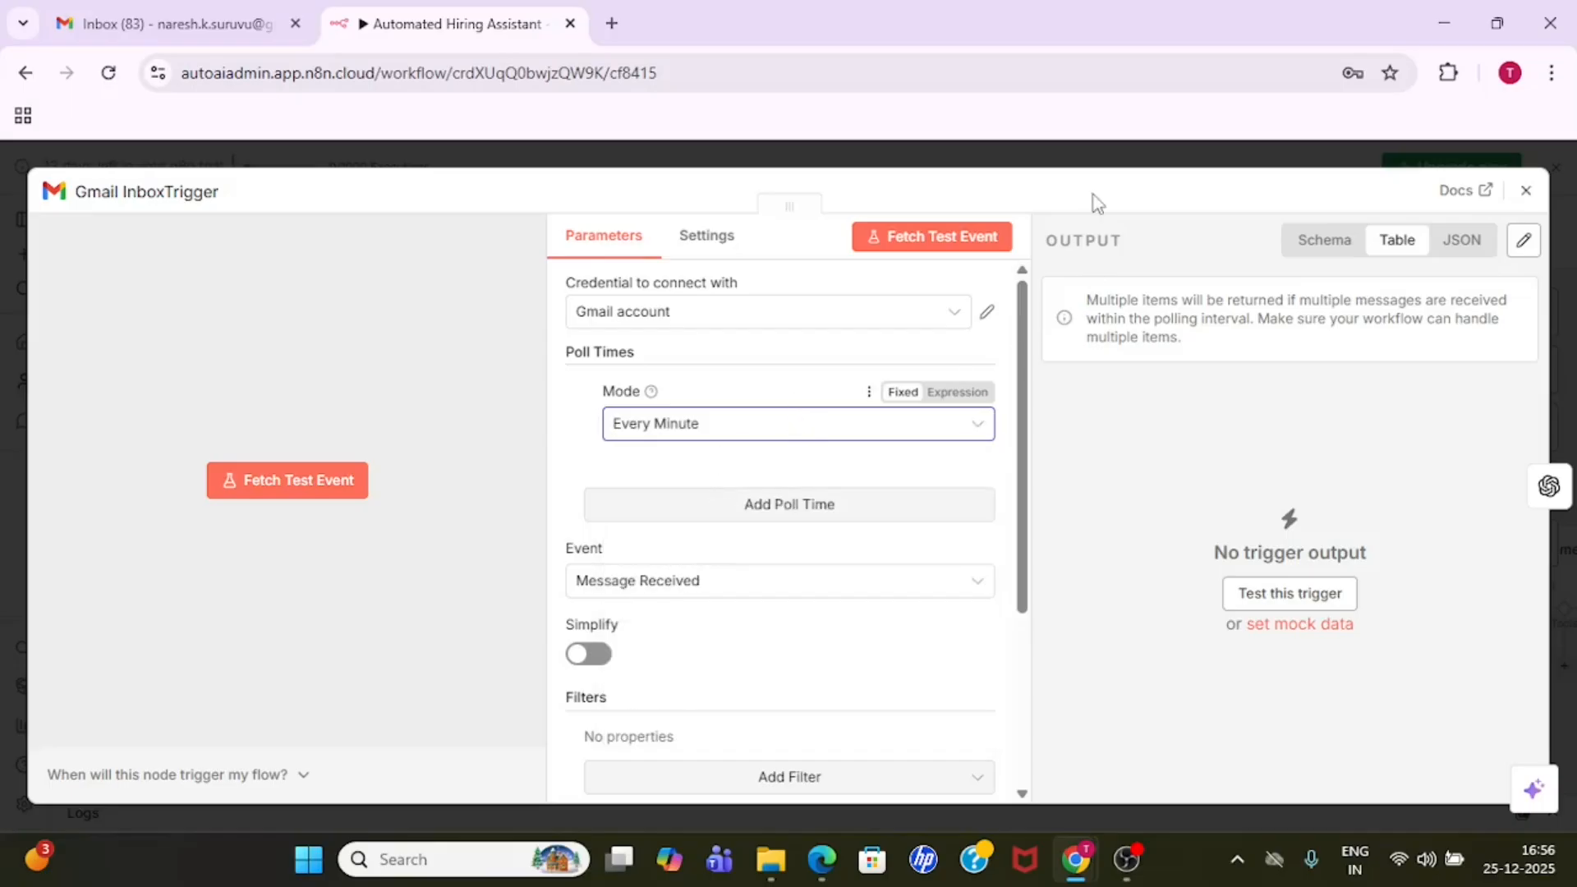
left_click(1090, 163)
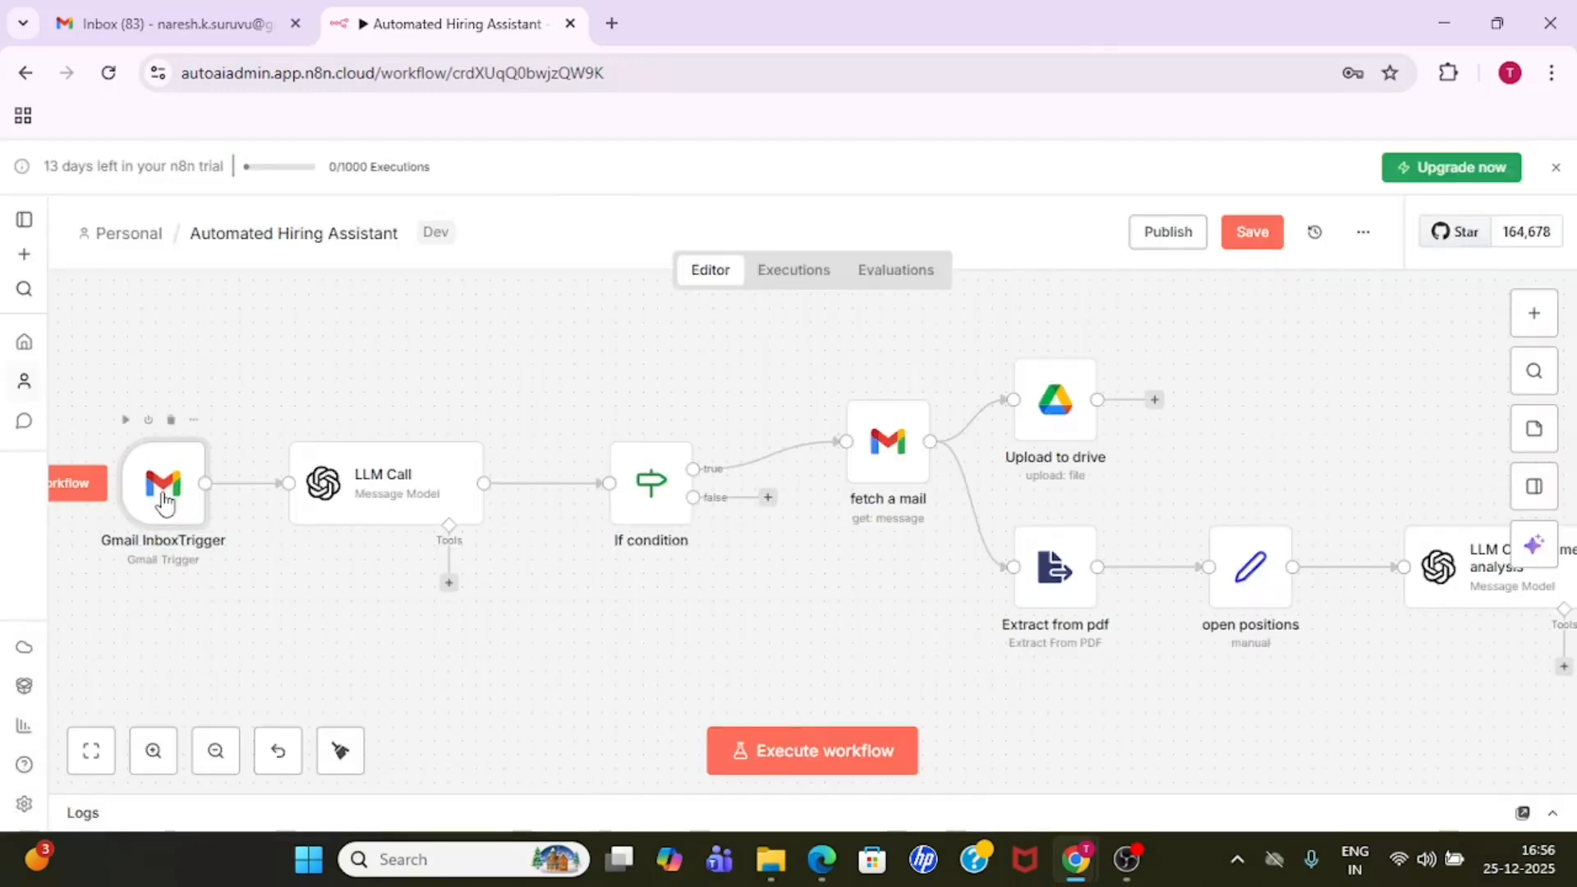
- Examine the LLM Call node's model, email classifier prompt and message role, and return to the canvas
left_click(381, 489)
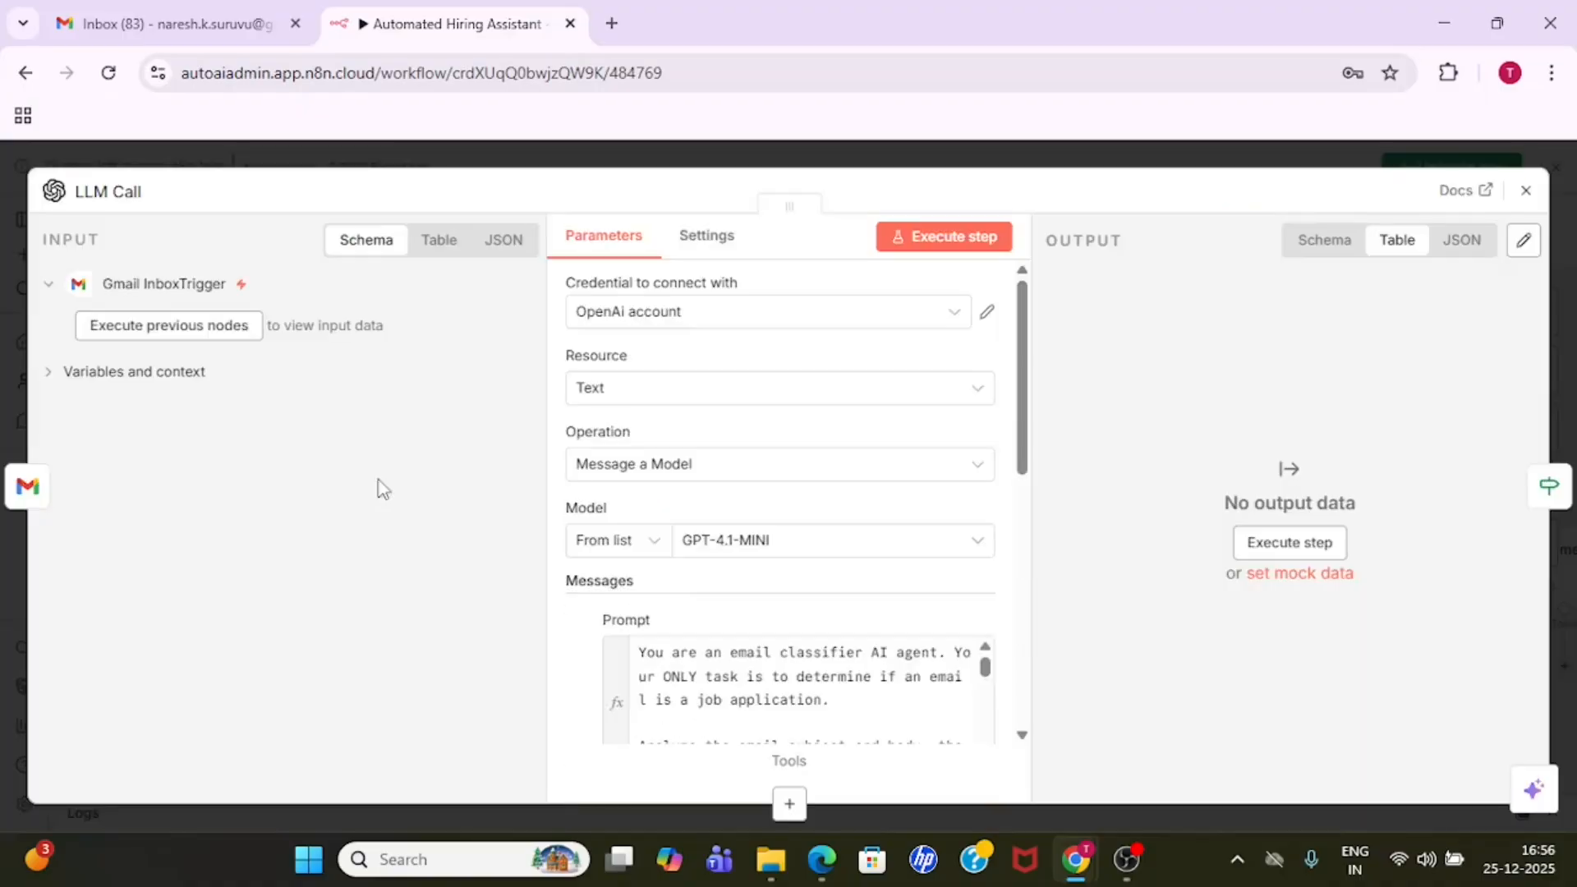
left_click(617, 143)
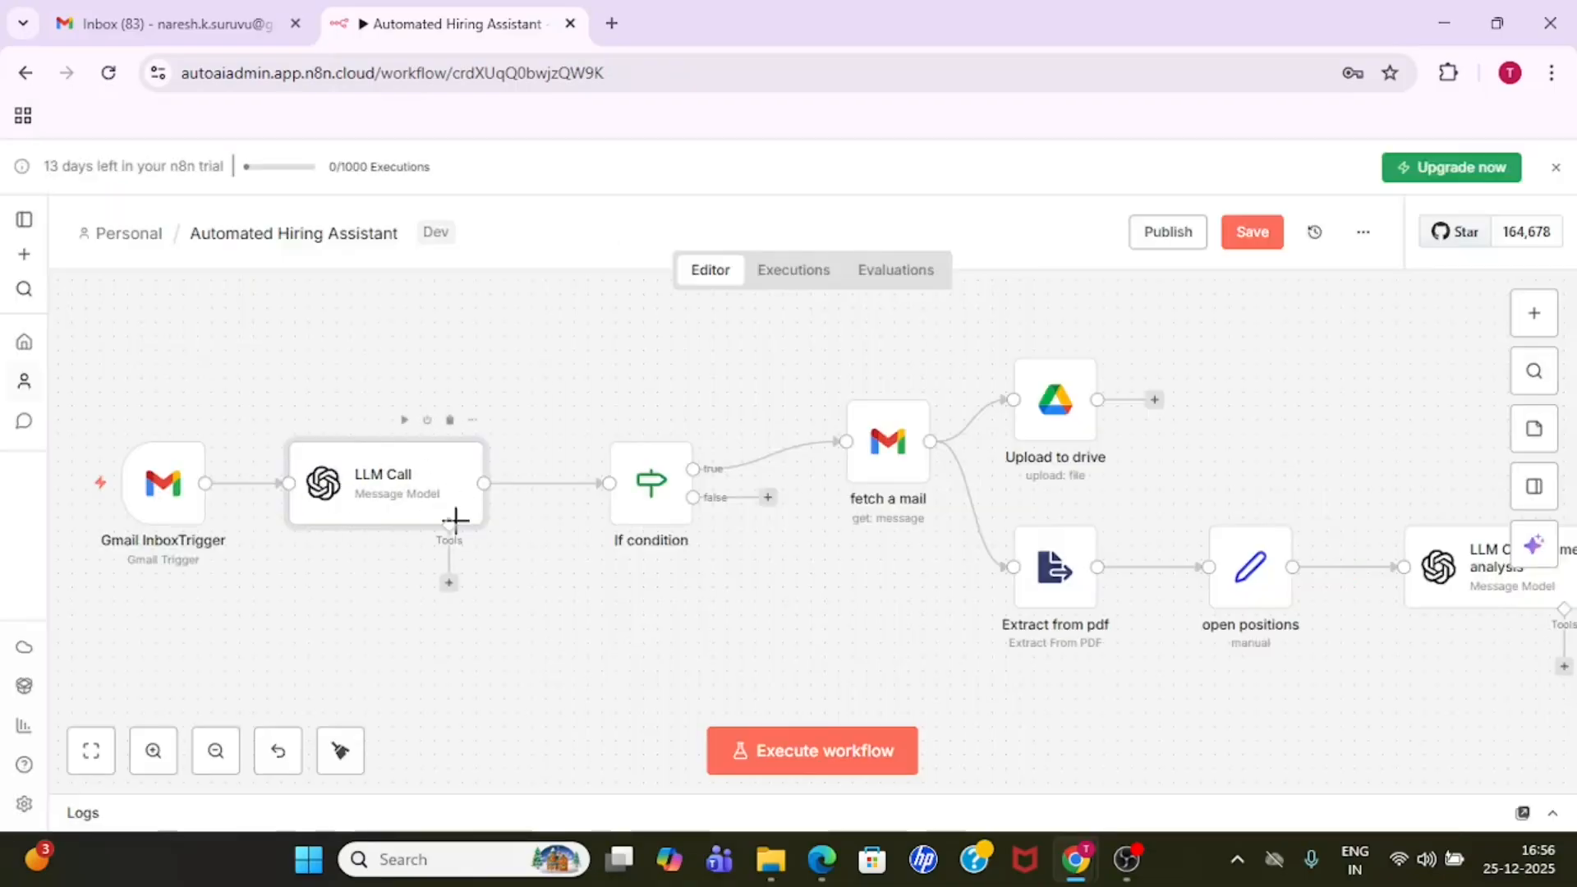
double_click(392, 498)
left_click_drag(1022, 431, 1033, 501)
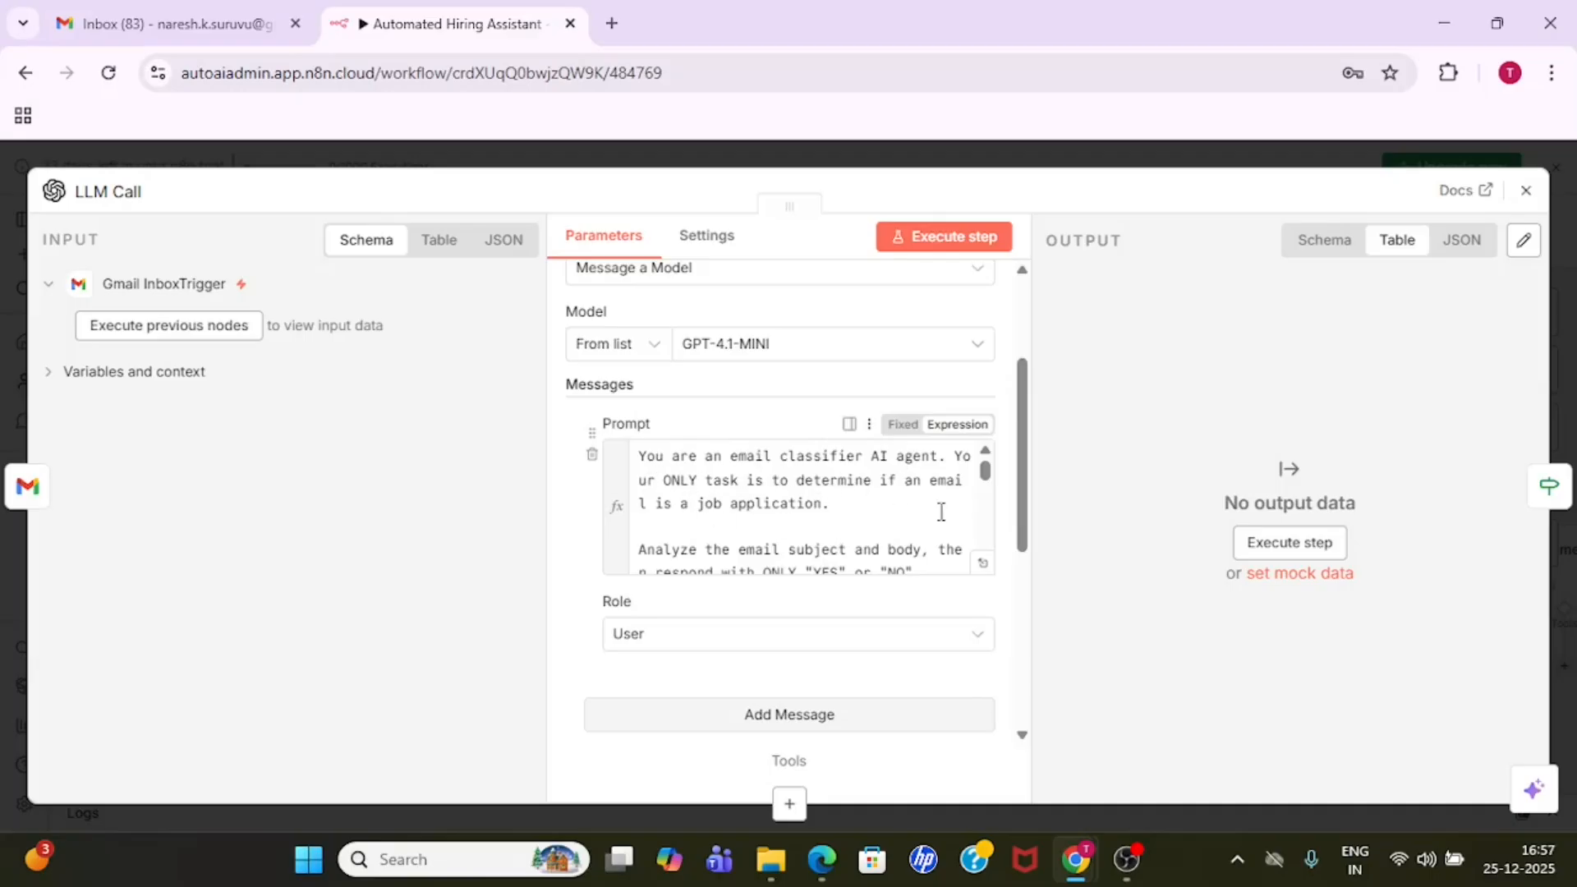
mouse_move(985, 469)
left_mouse_down()
mouse_move(986, 492)
mouse_move(984, 441)
left_mouse_up()
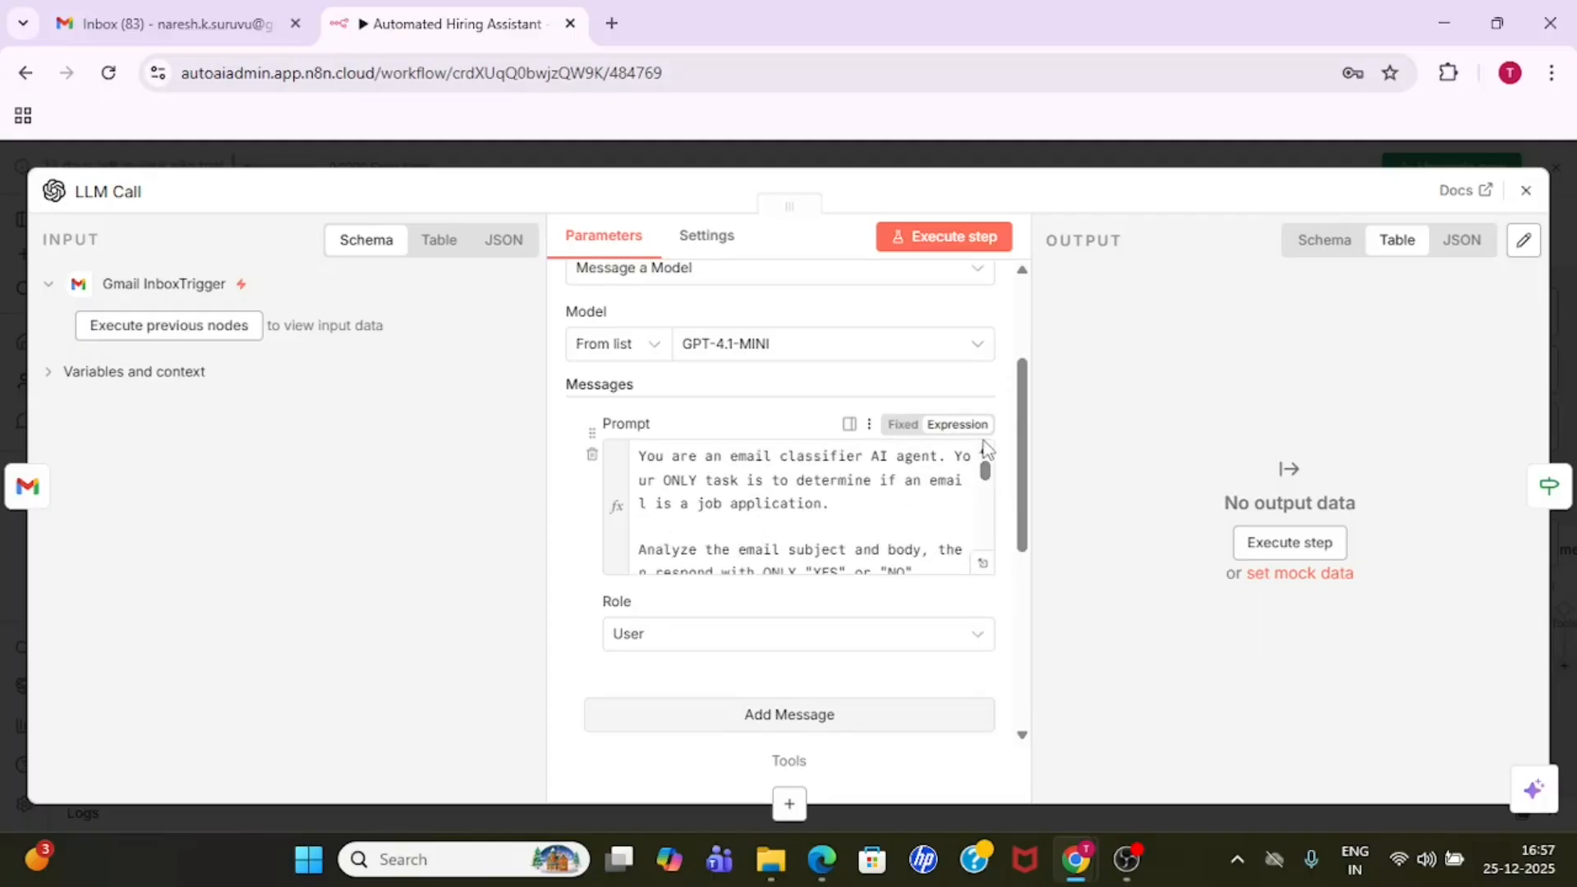
left_click(988, 160)
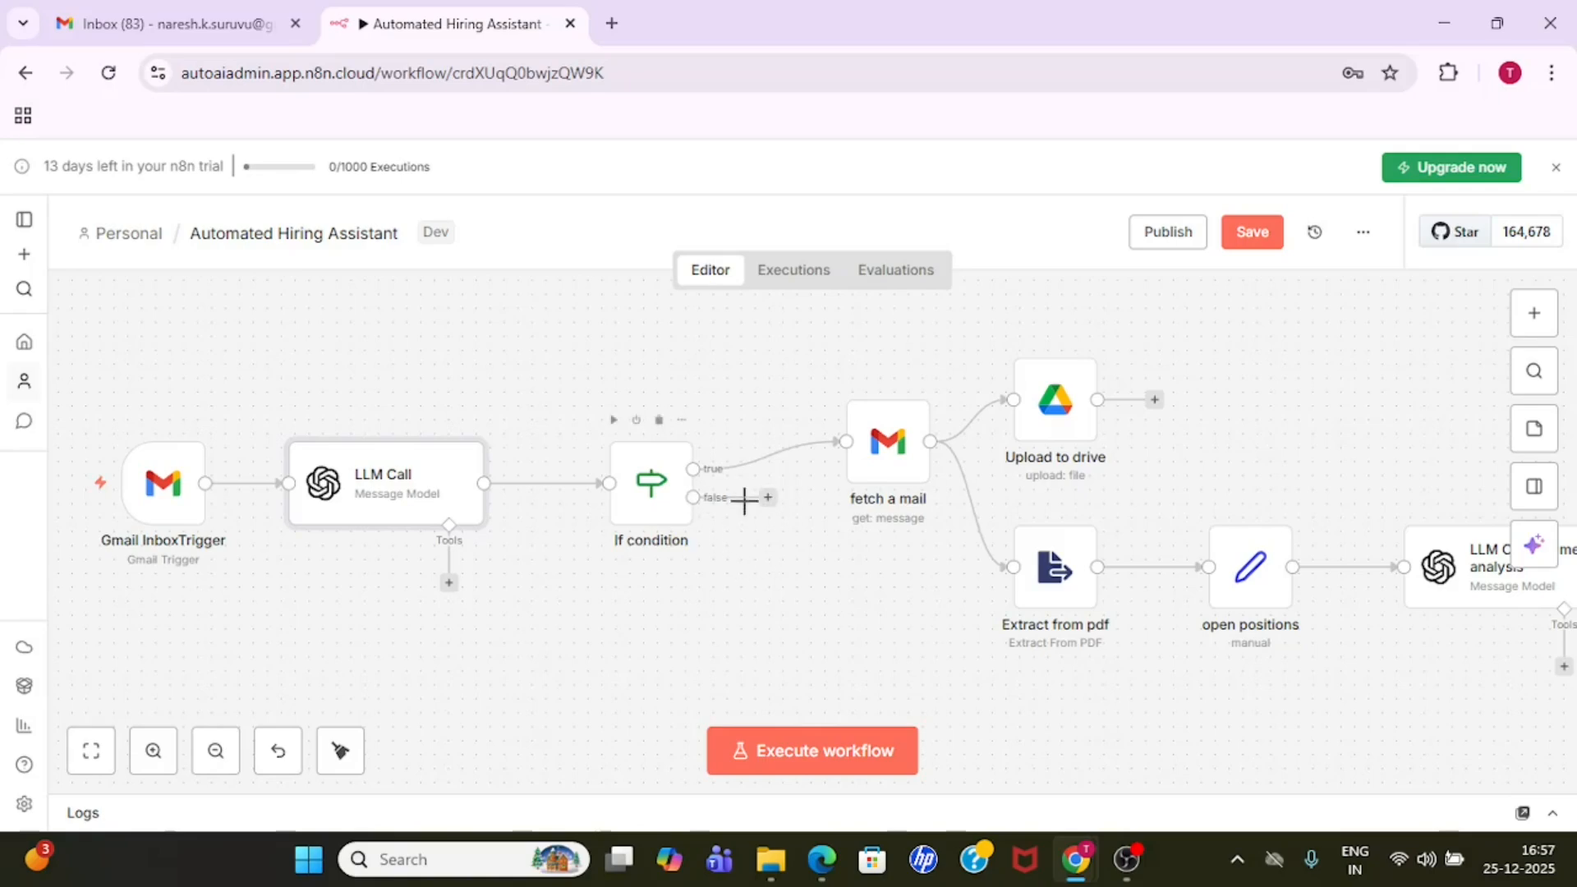
- Examine the comparison set in the If condition node and return to the canvas
left_click(649, 486)
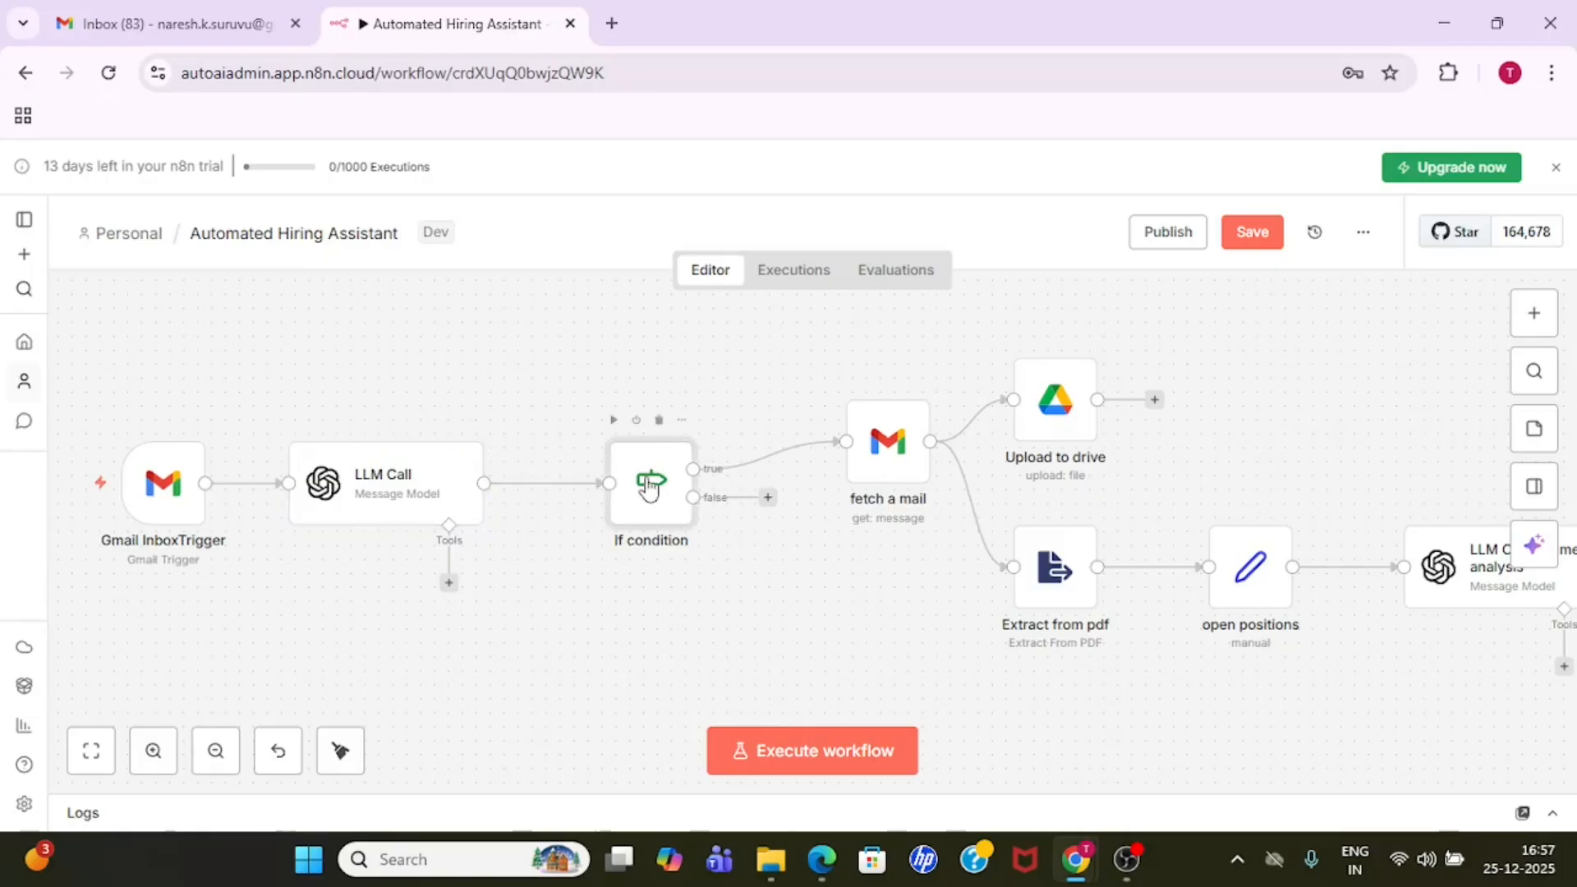
double_click(649, 486)
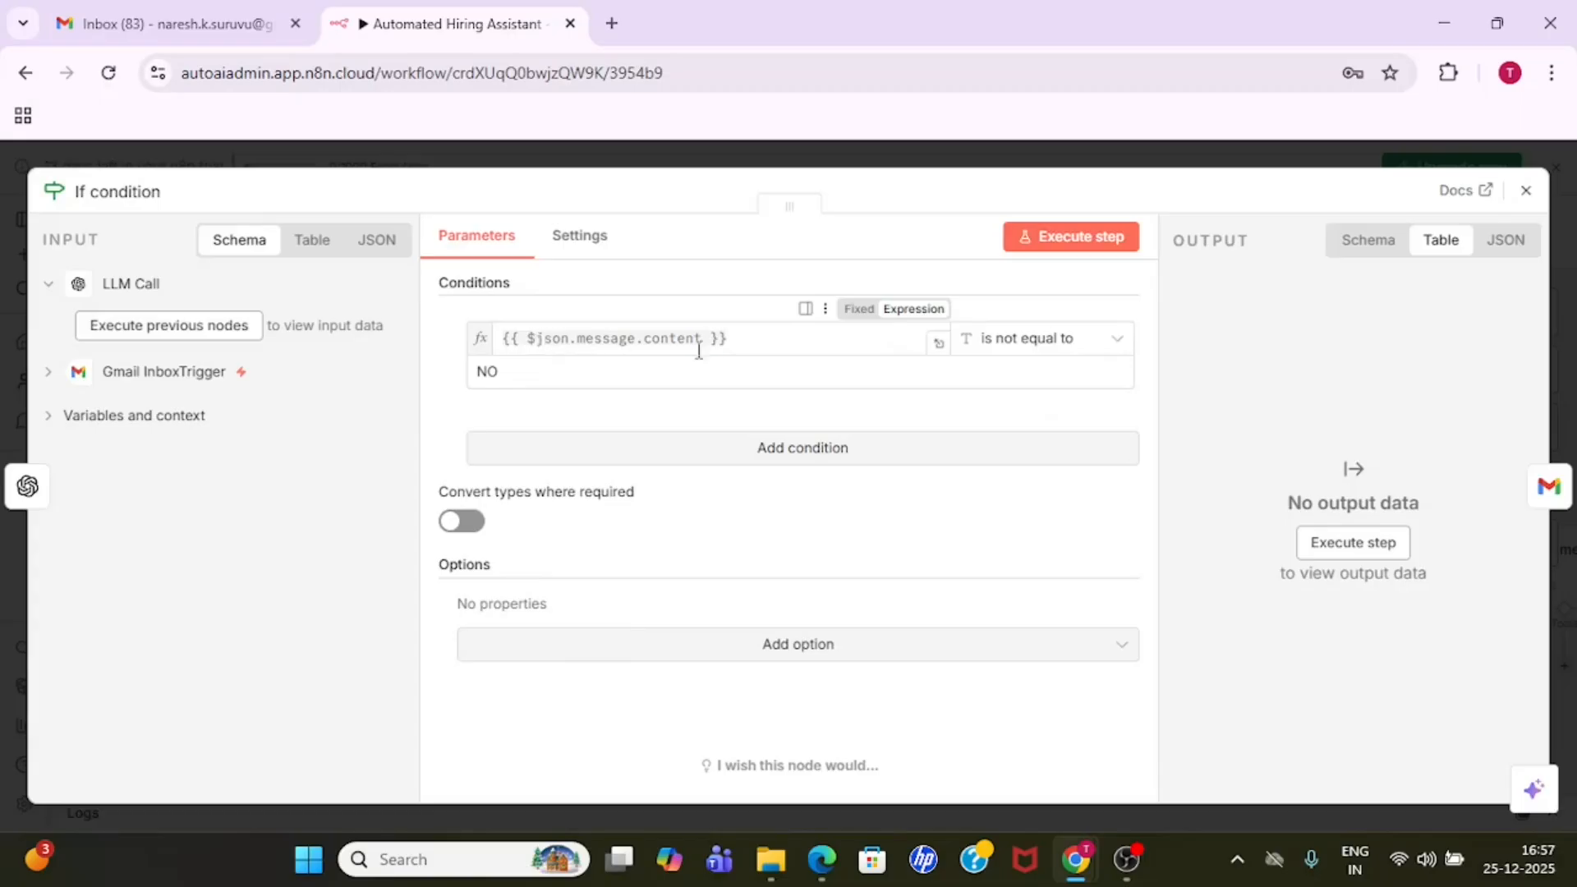
left_click(1128, 155)
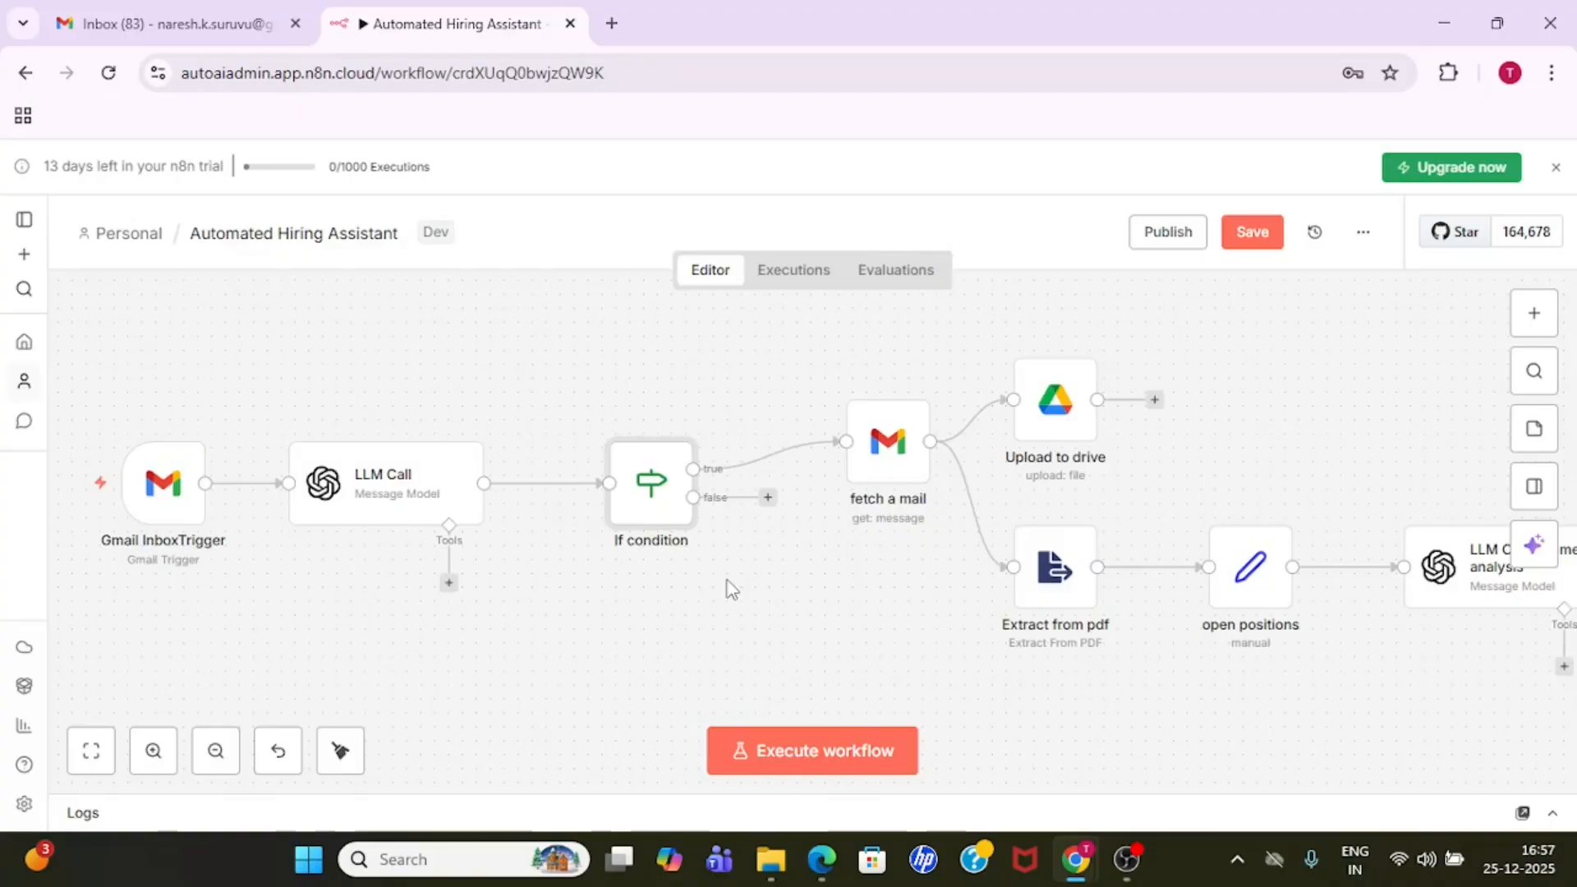
- Examine the fetch a mail node's operation, Message ID expression and attachment options, and return to the canvas
left_click(898, 469)
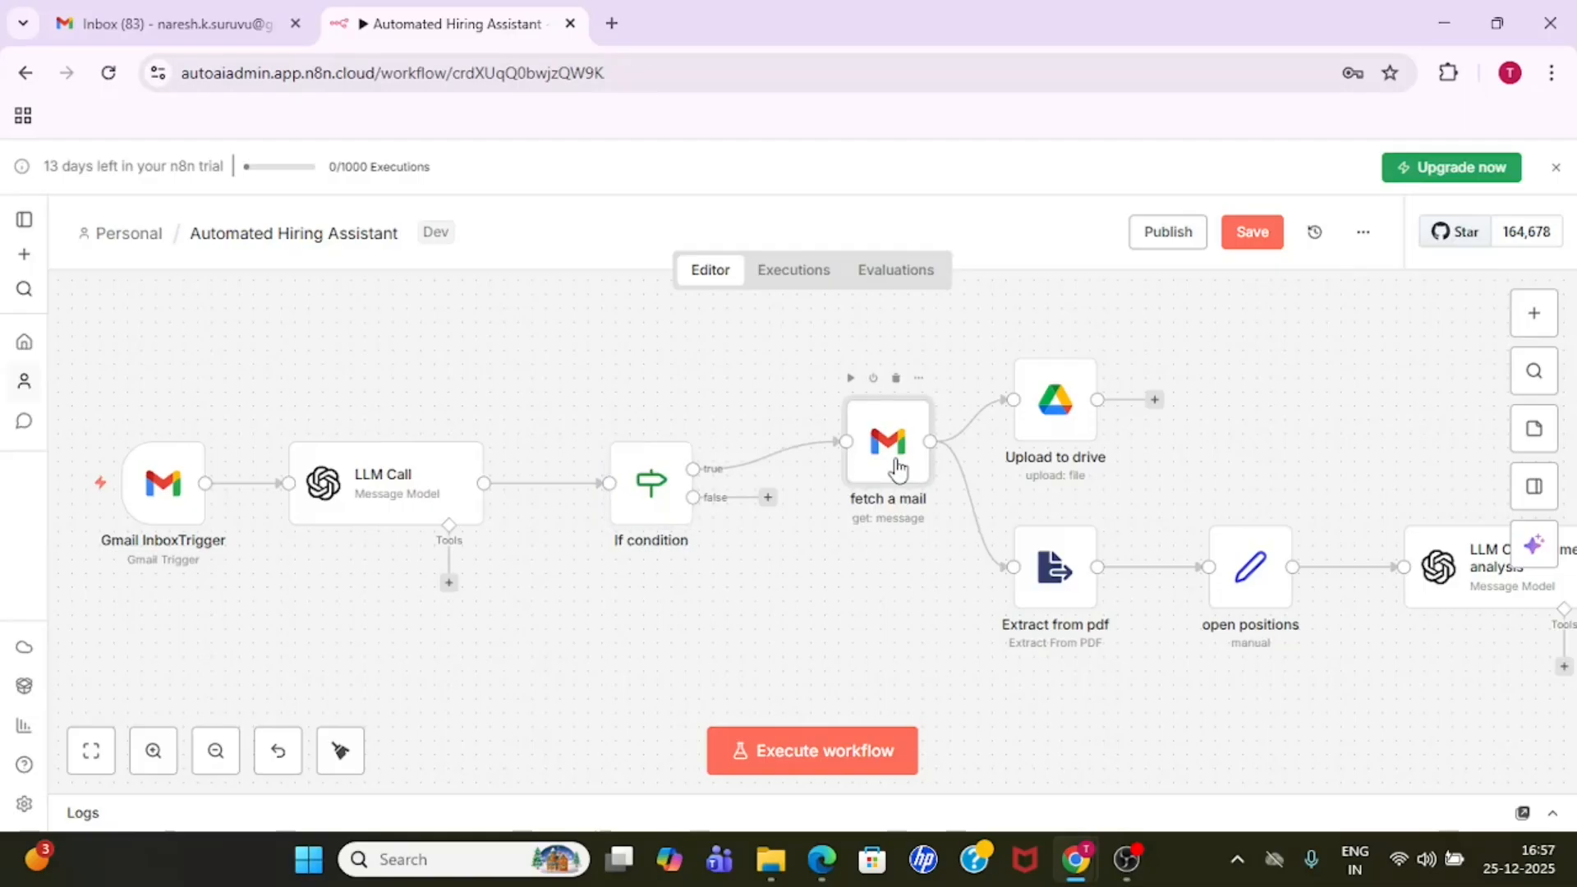
double_click(898, 469)
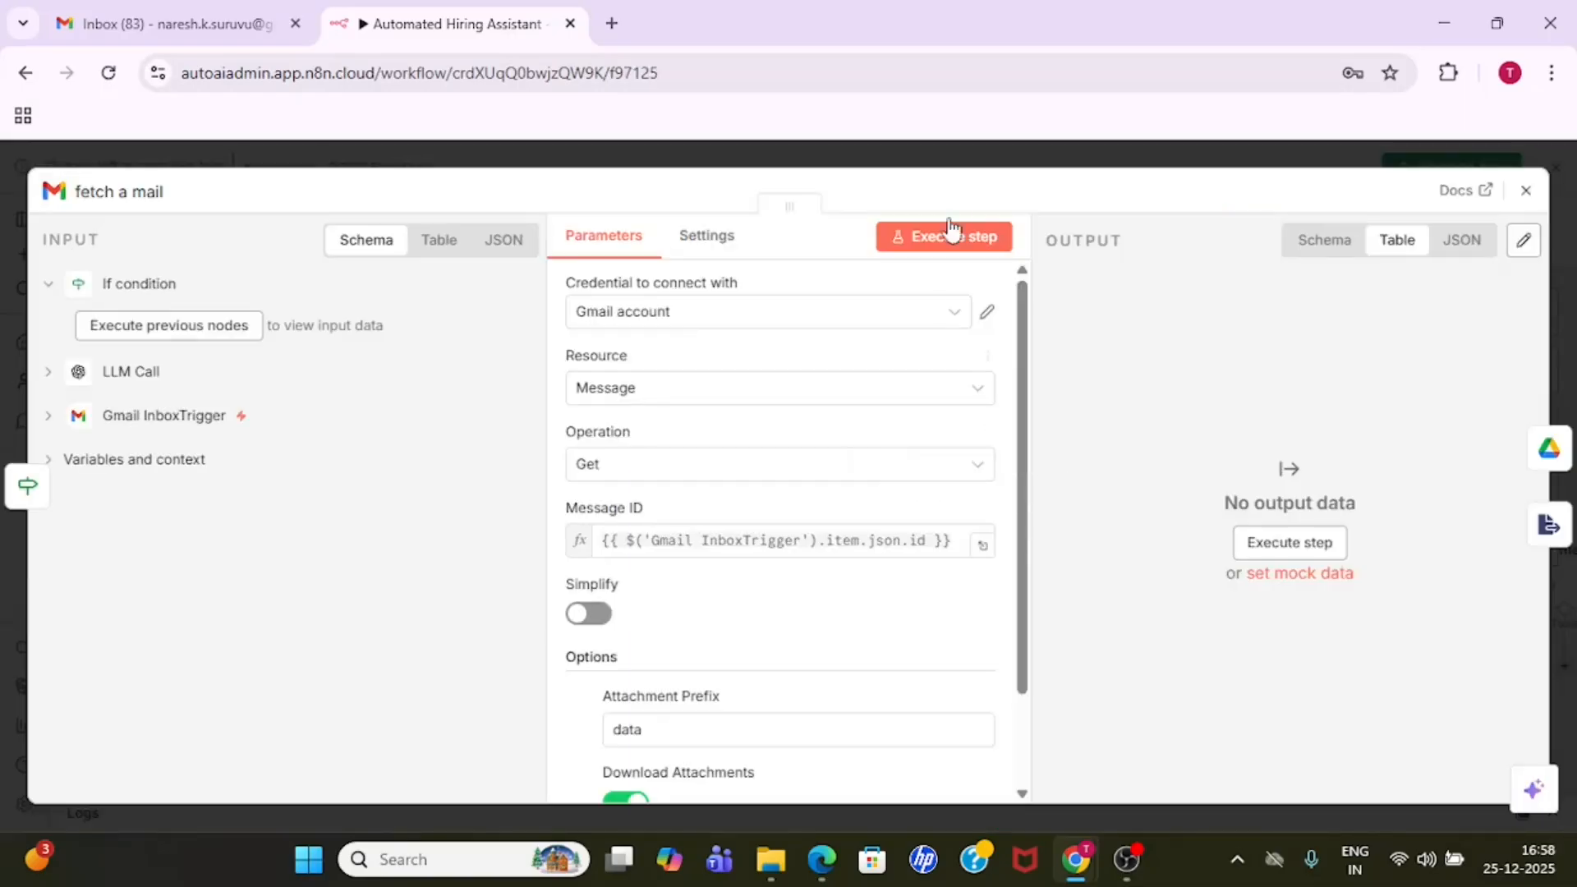
left_click(955, 161)
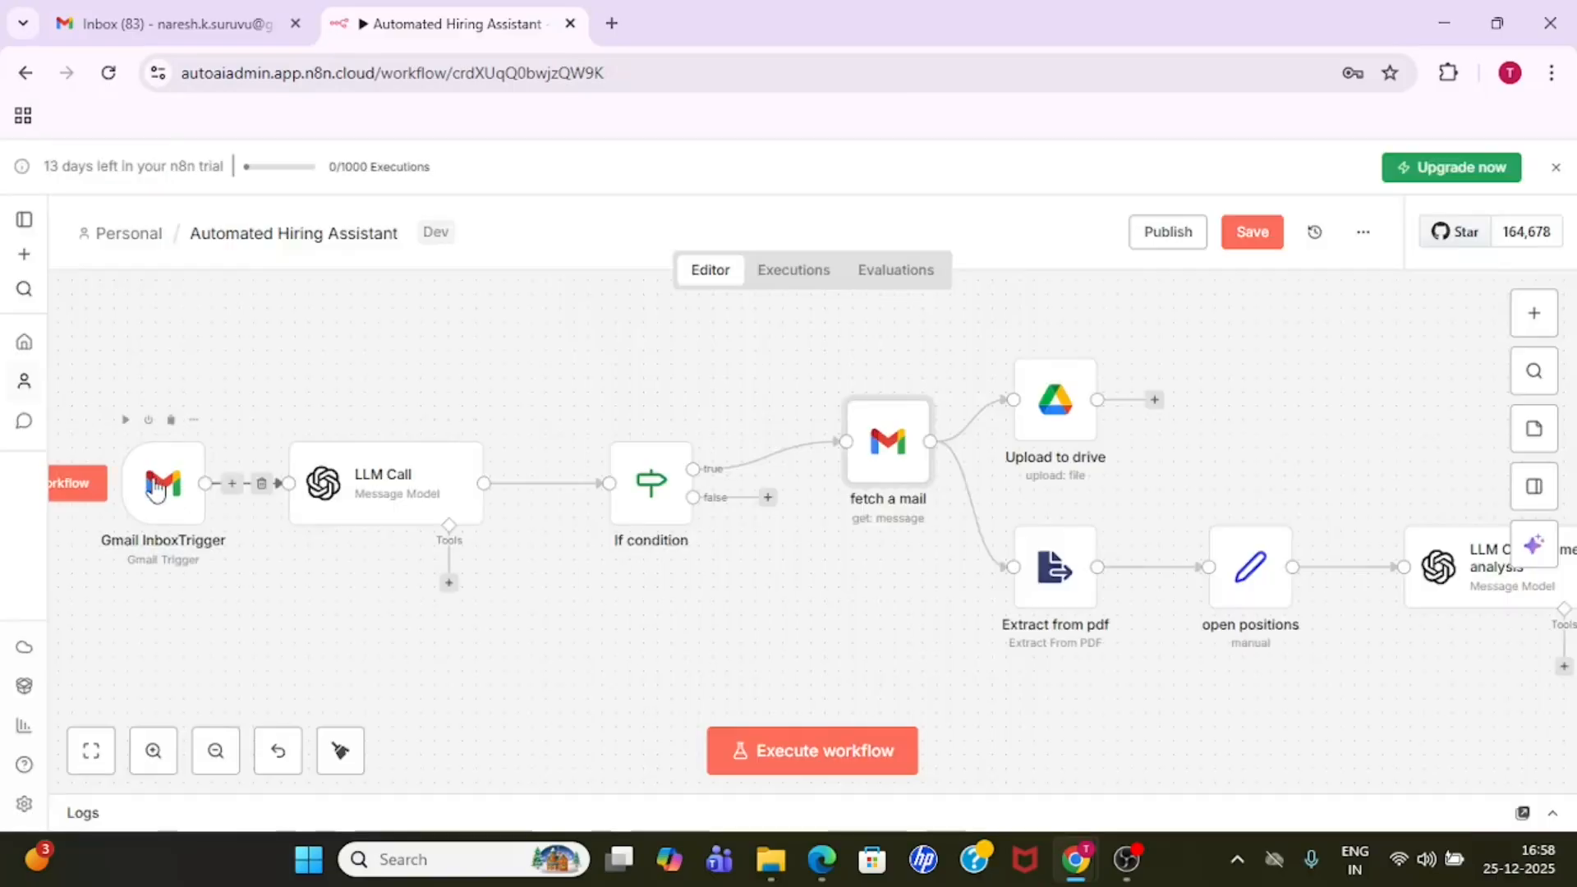
double_click(888, 449)
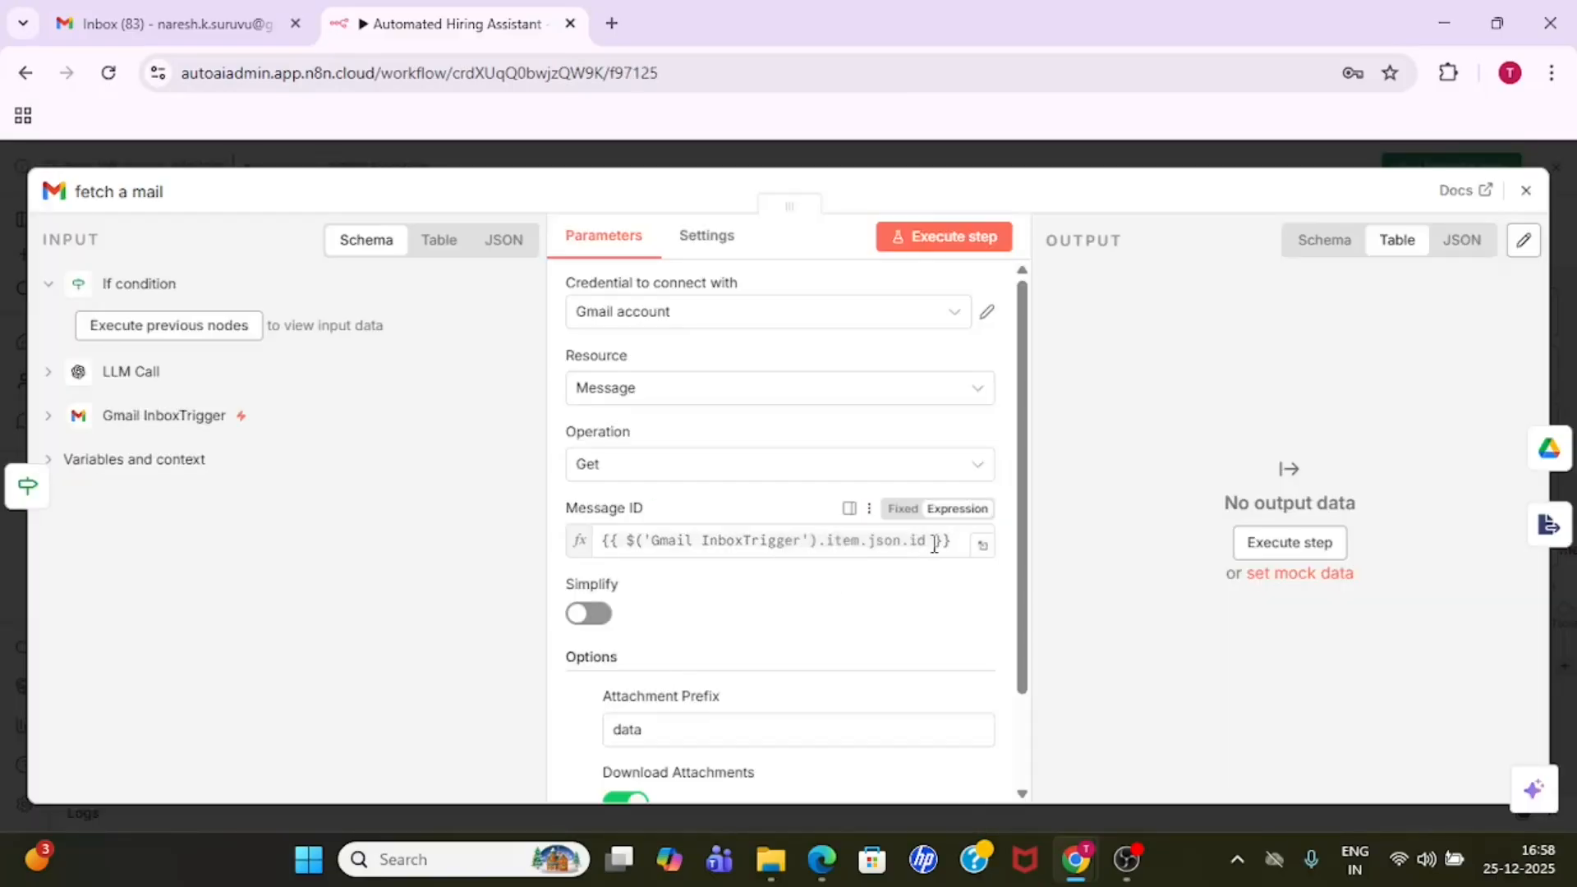
left_click(1054, 166)
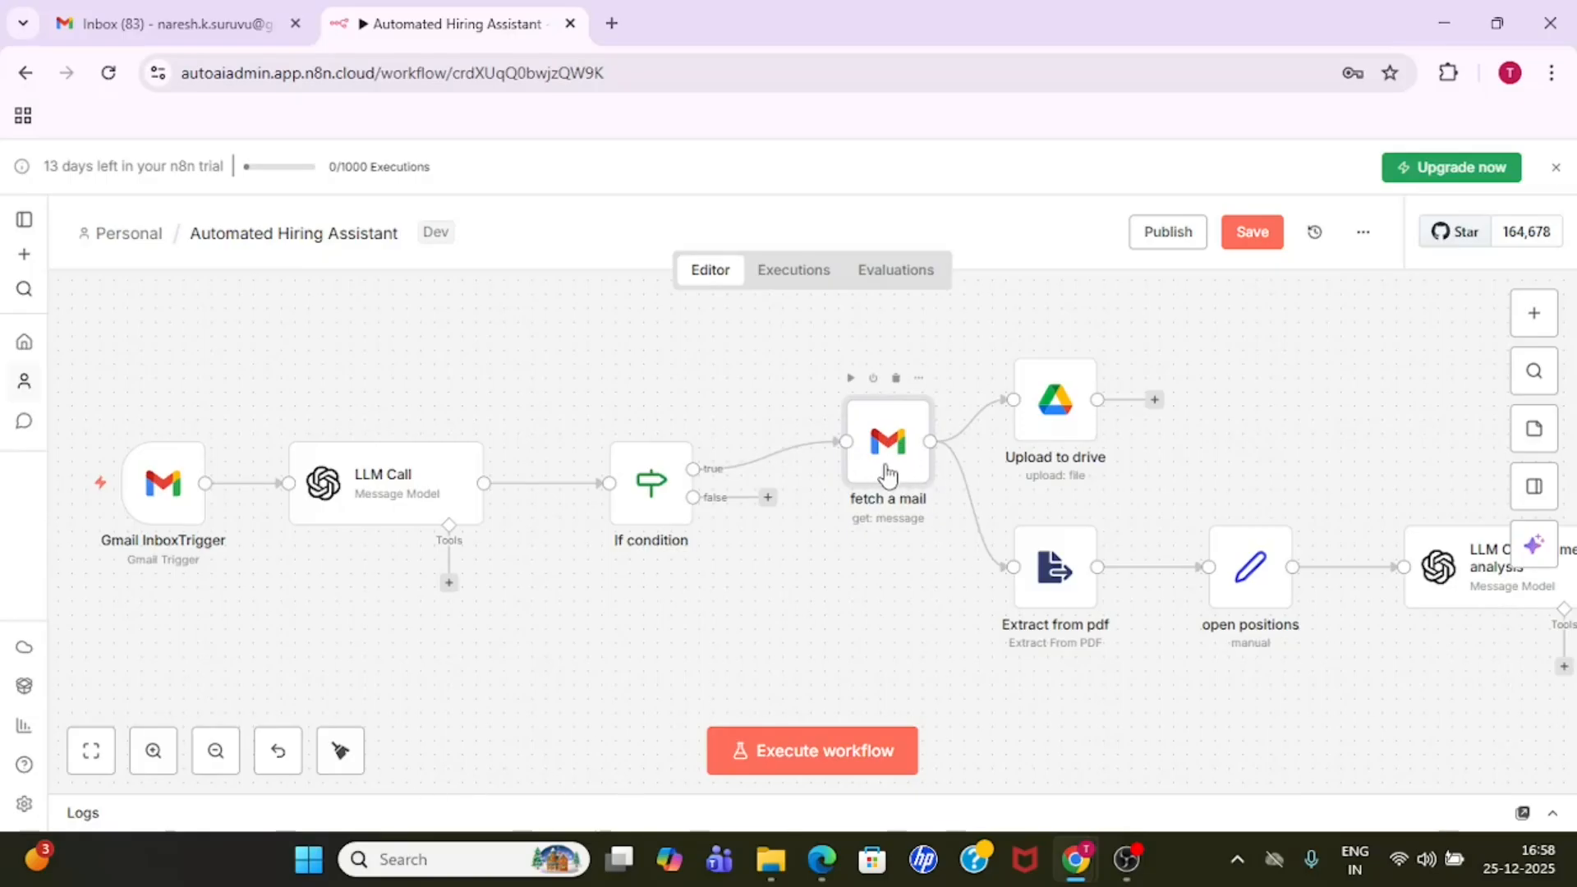
- Review the file upload parameters of the Upload to drive node
double_click(1066, 417)
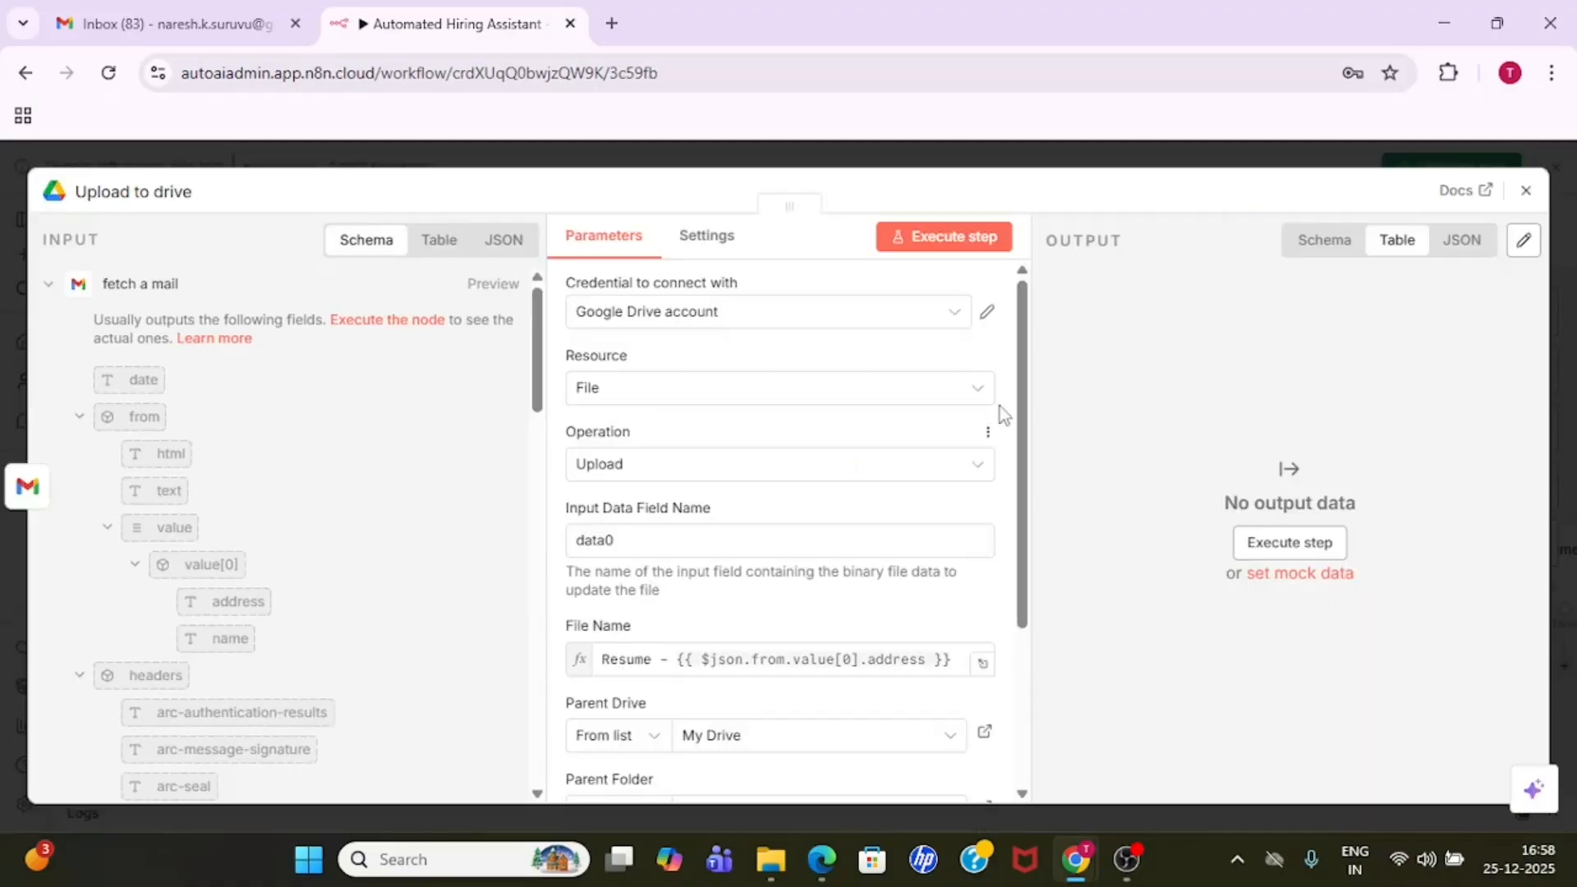
scroll(1029, 386, "down", 3)
scroll(1031, 349, "up", 3)
- Open a new Google Drive credential form from the Upload to drive node and examine its Client ID and Client Secret fields
left_click(892, 316)
left_click(736, 439)
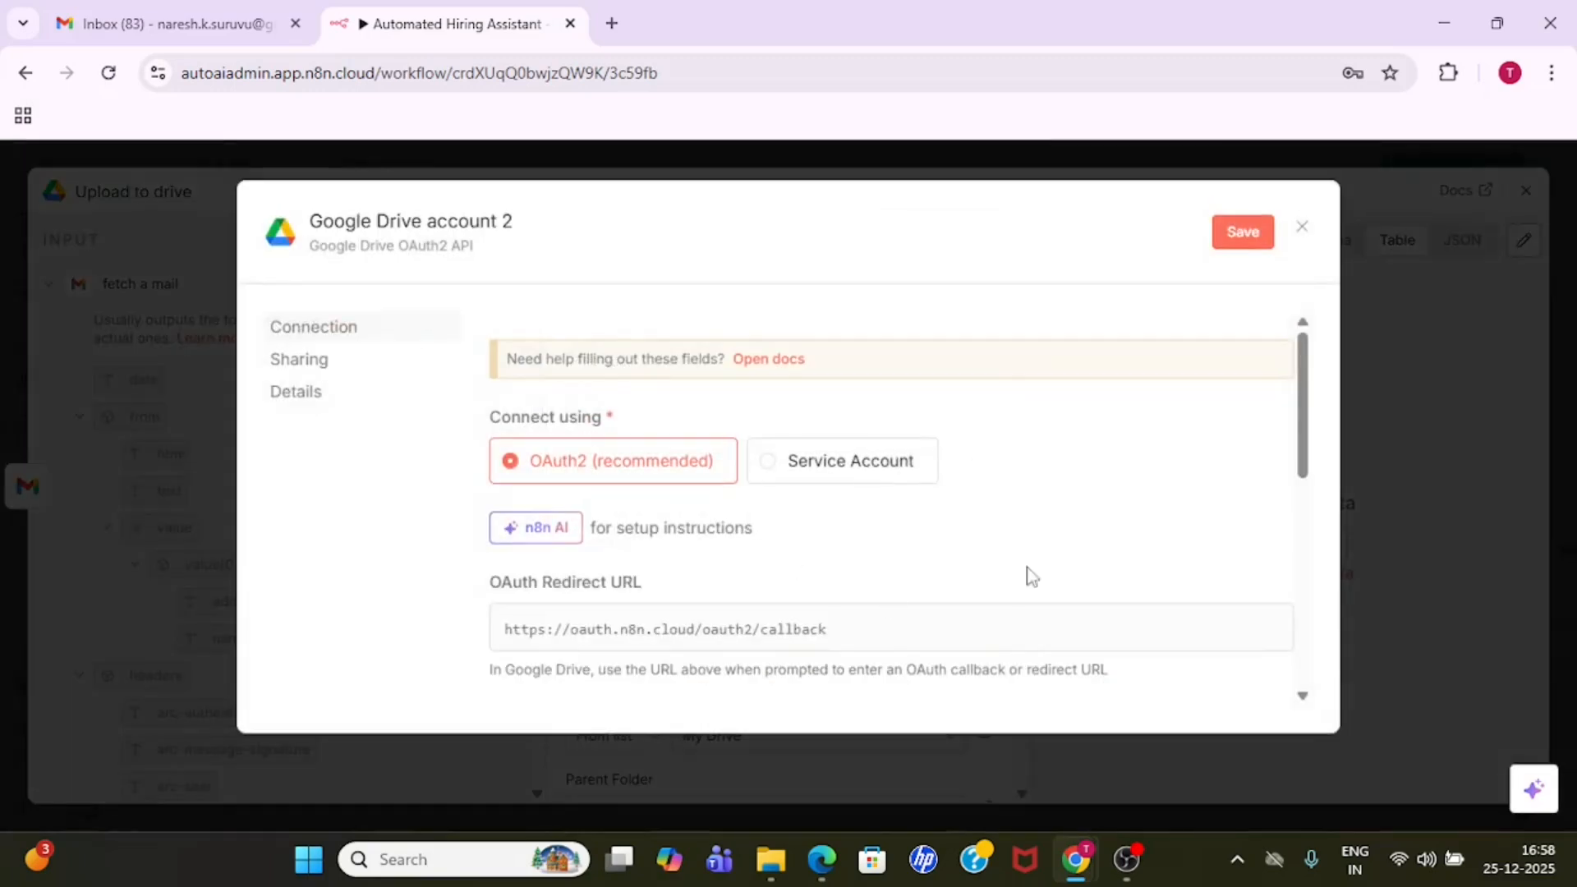
left_click_drag(1301, 436, 1304, 548)
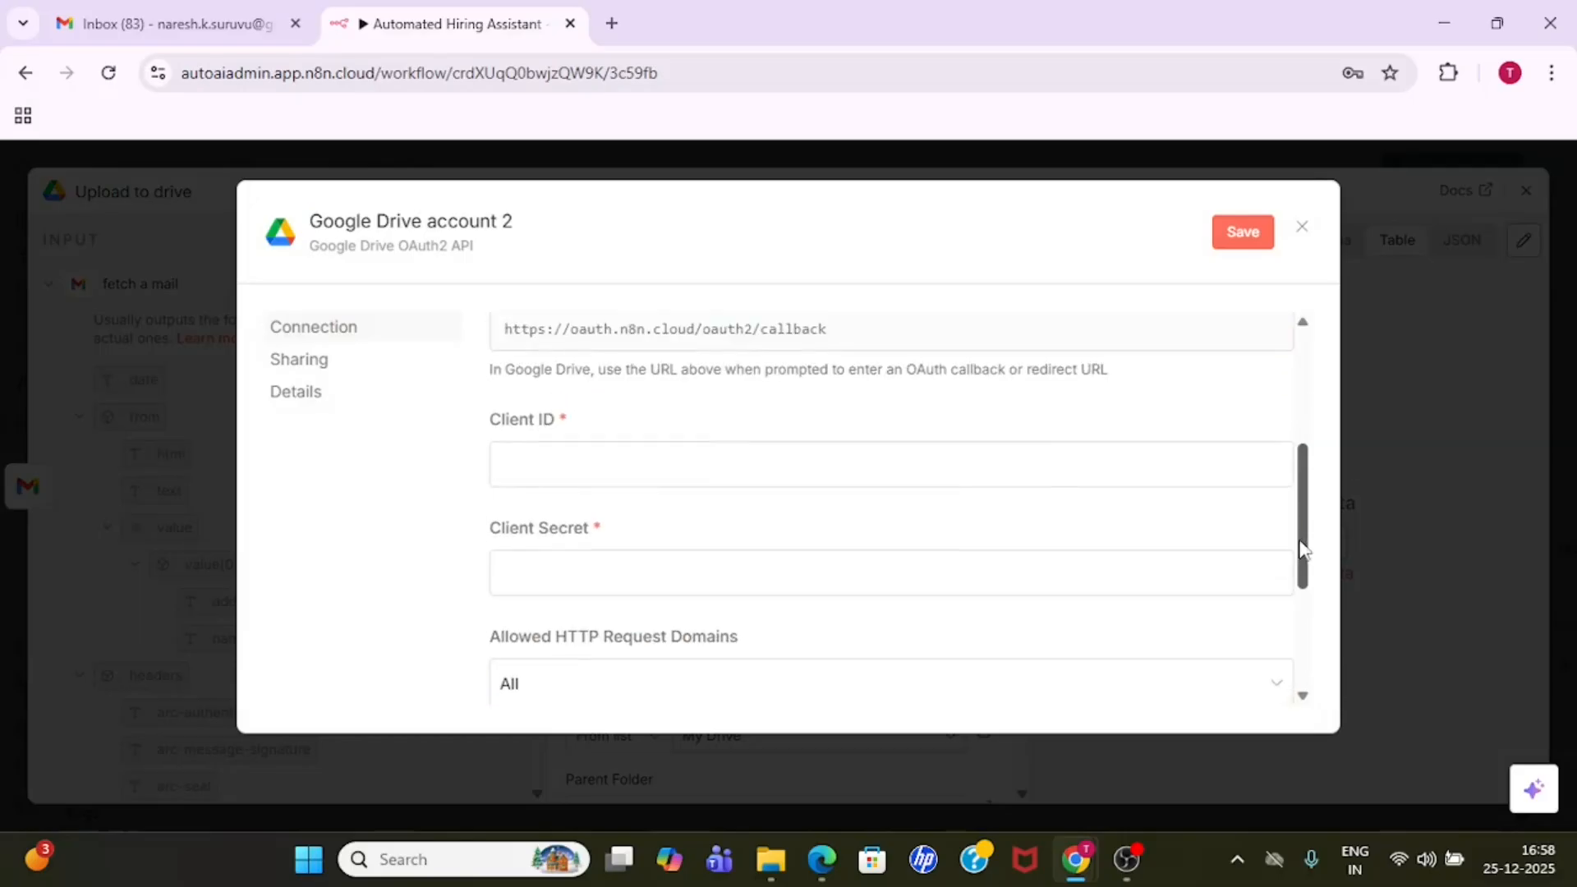
left_click(638, 467)
left_click(648, 564)
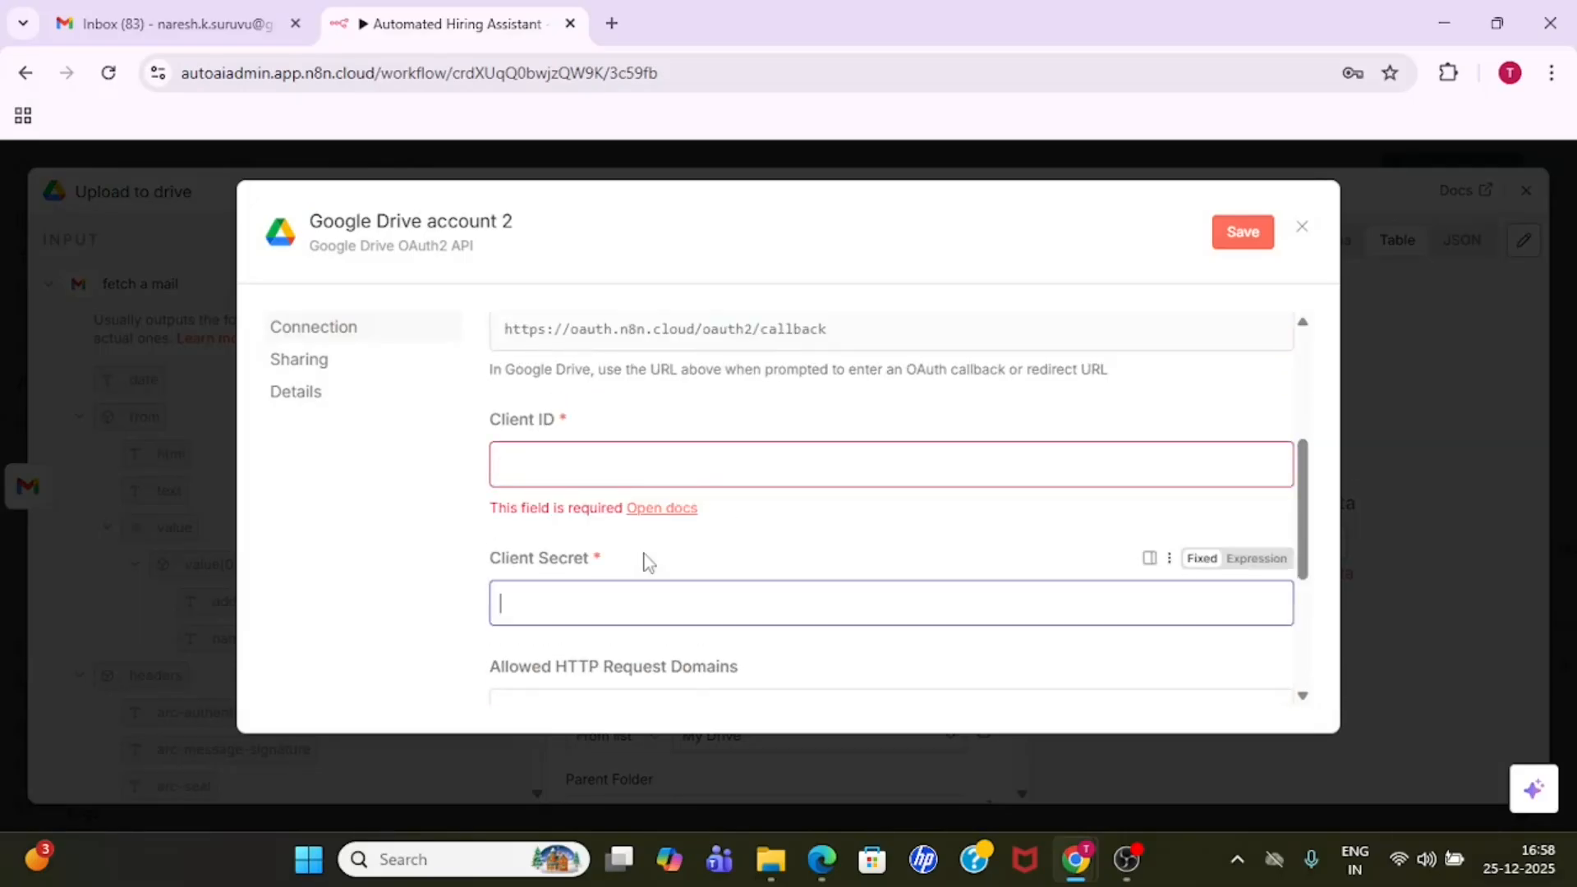
left_click(289, 515)
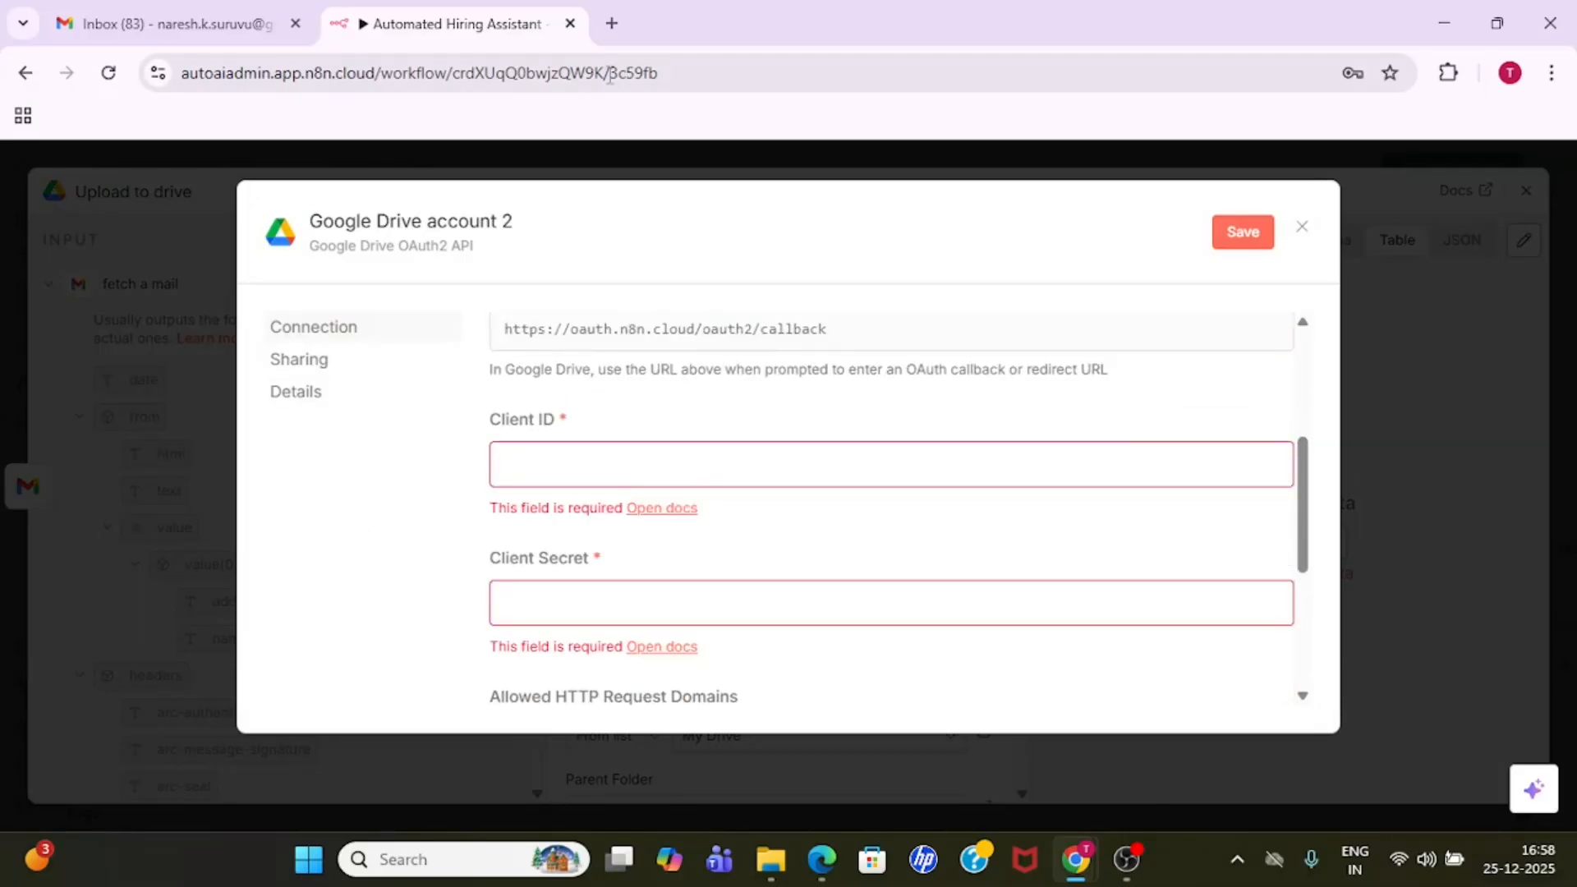
- Open the Google Cloud console in a new browser tab and look at the form for creating a new project
left_click(612, 30)
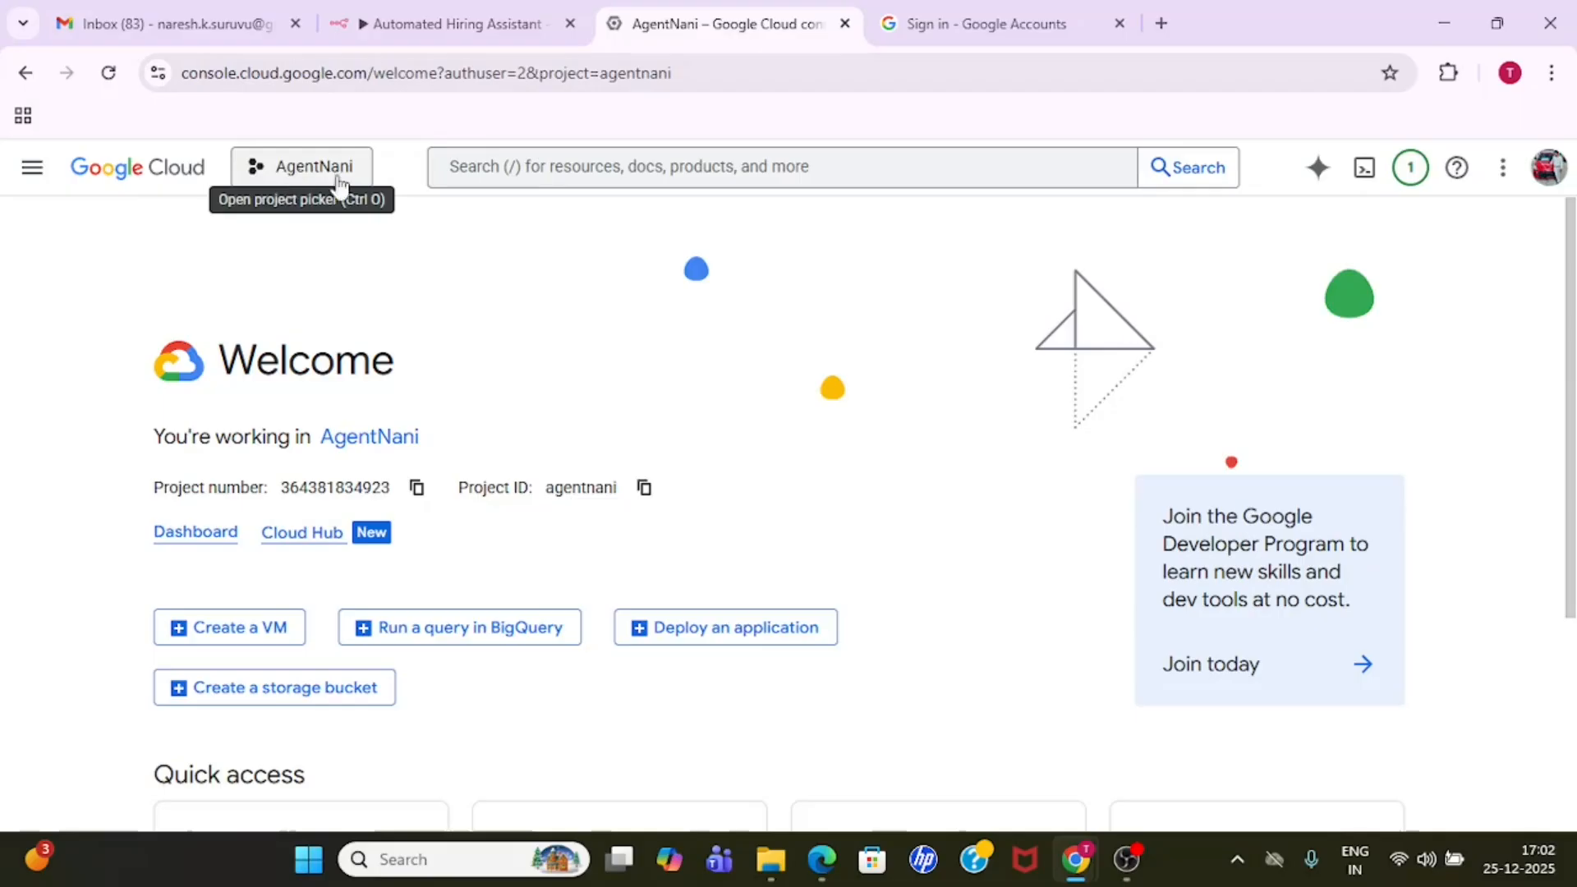
left_click(298, 164)
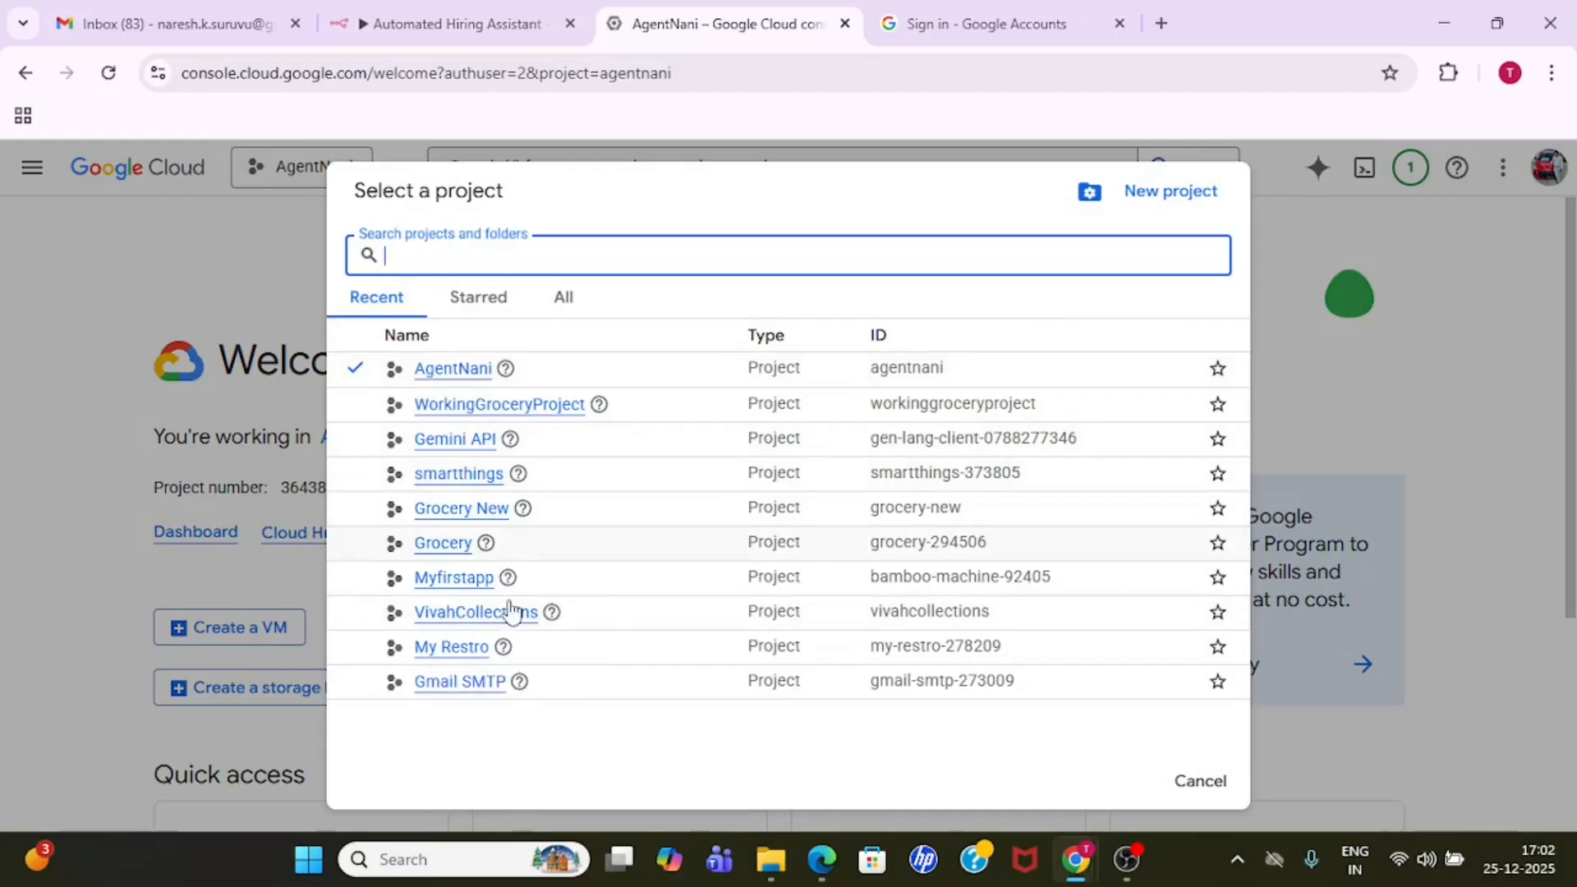
left_click(1172, 194)
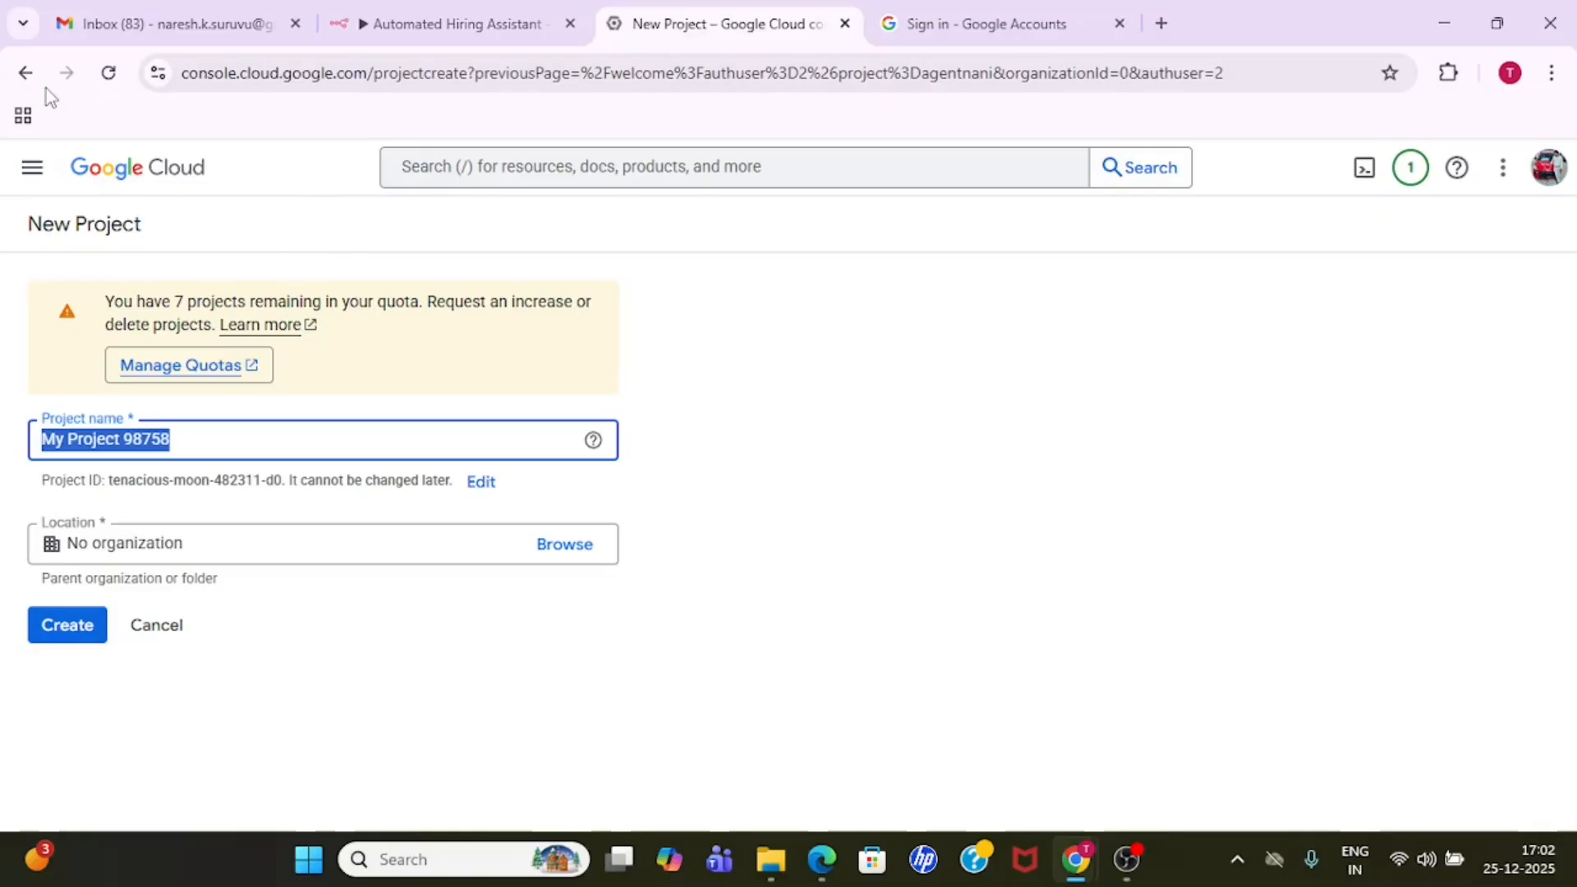
left_click(25, 73)
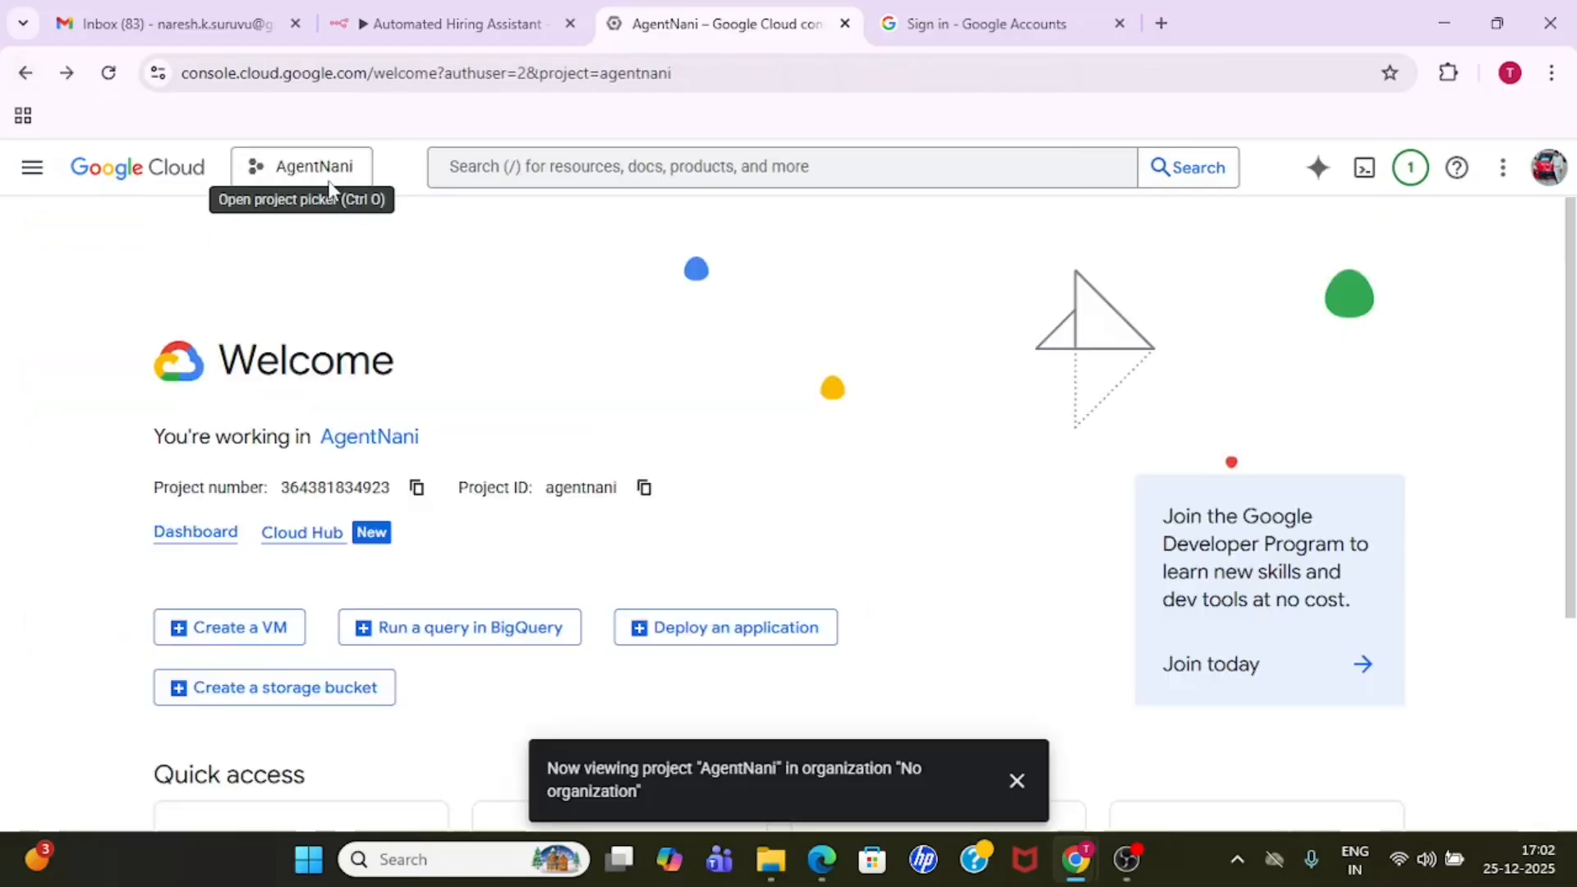
- Select the AgentNani project and open its Enabled APIs & services page
left_click(329, 185)
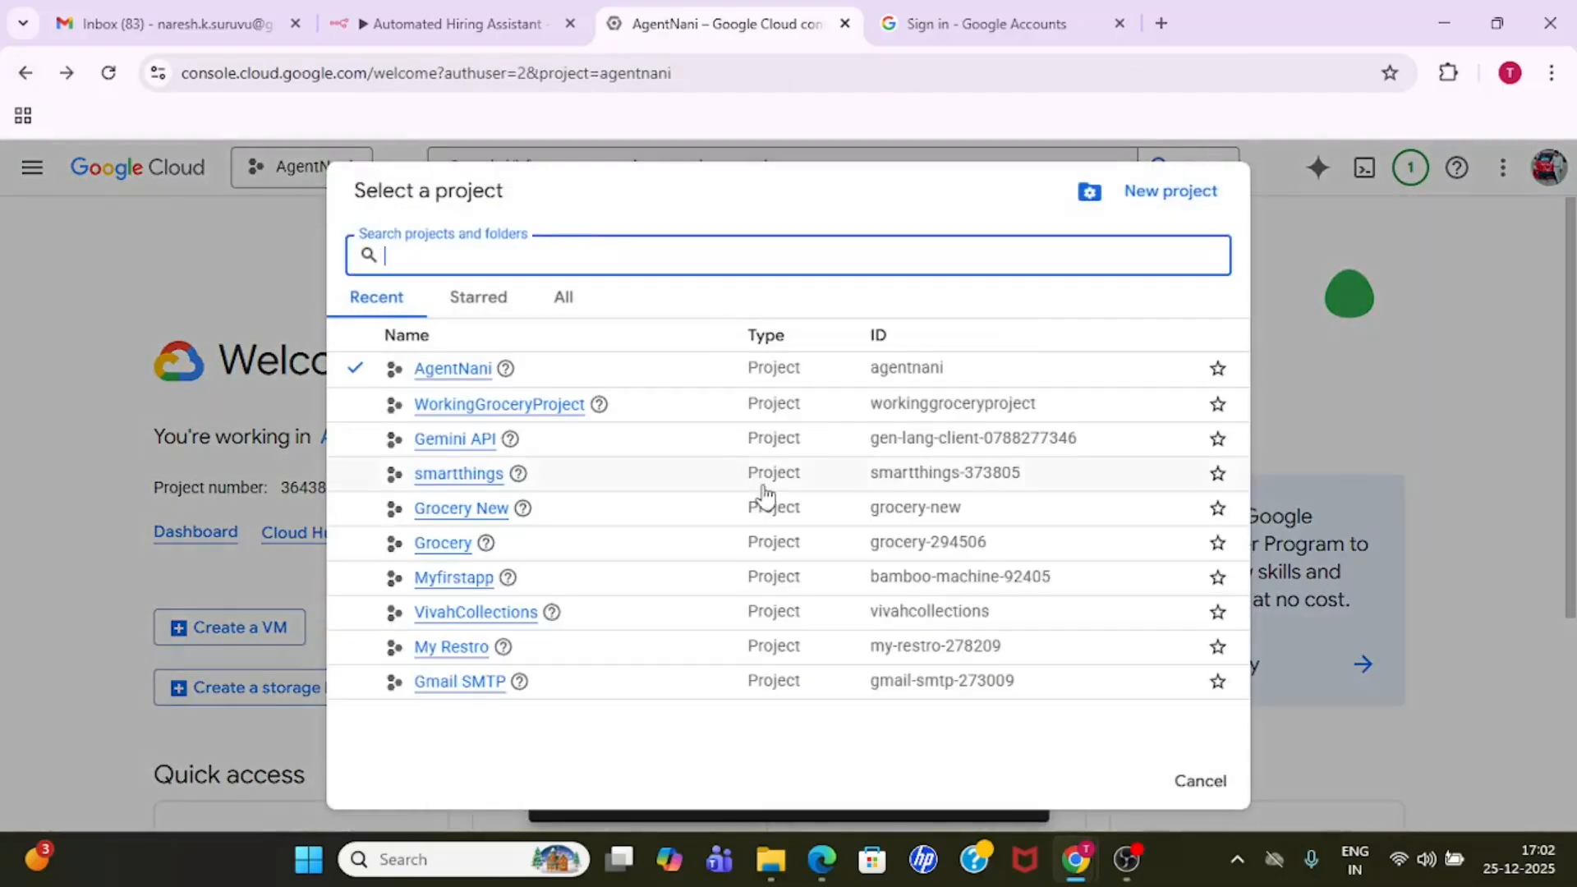
left_click(446, 378)
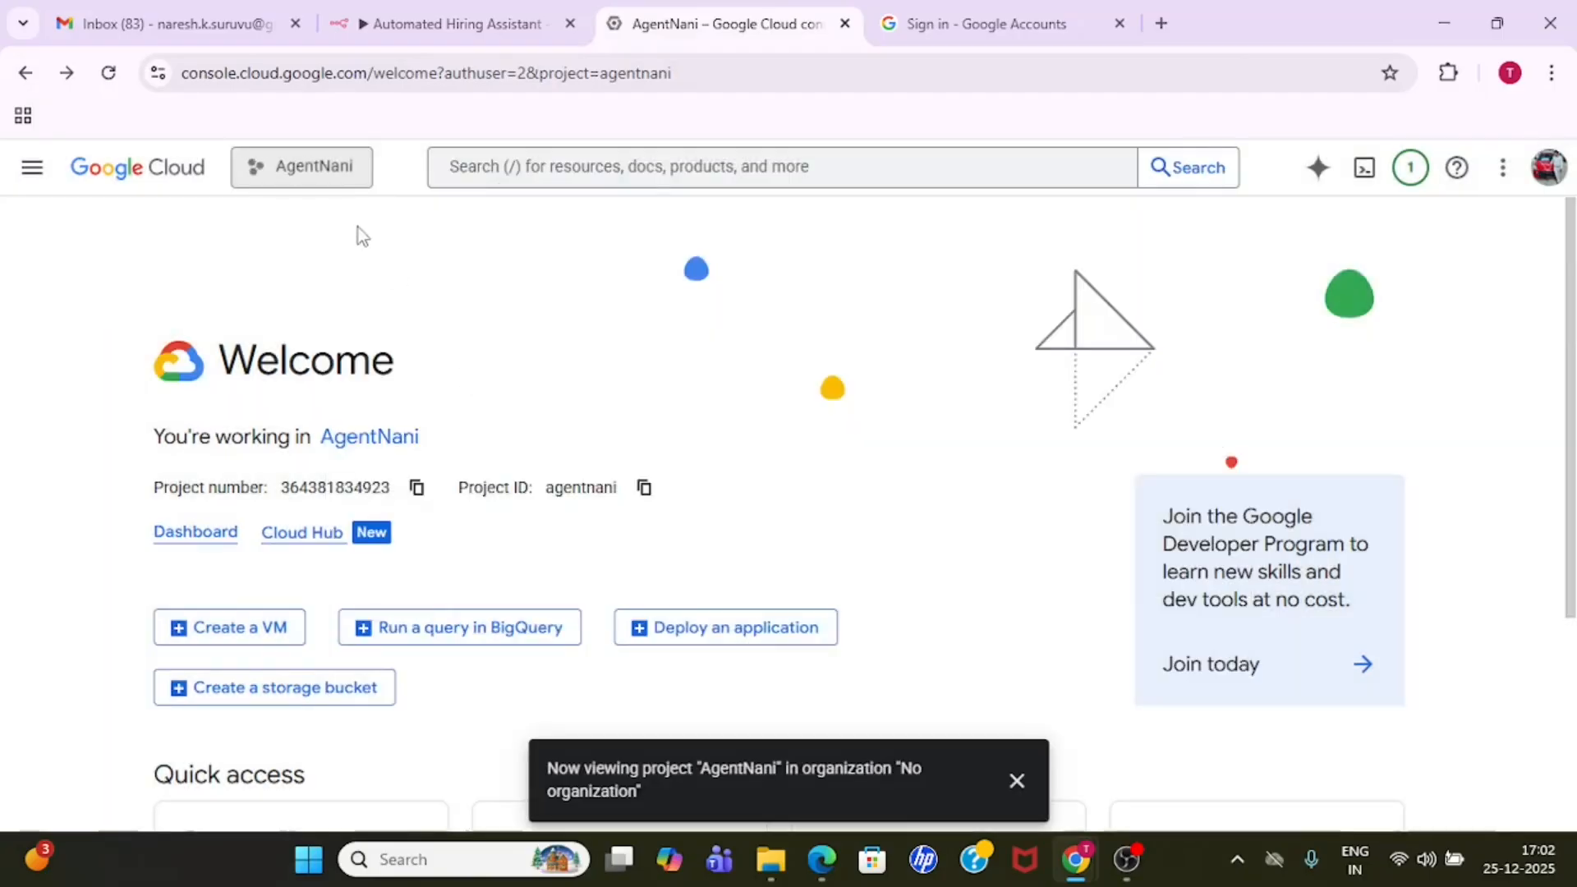
left_click(33, 169)
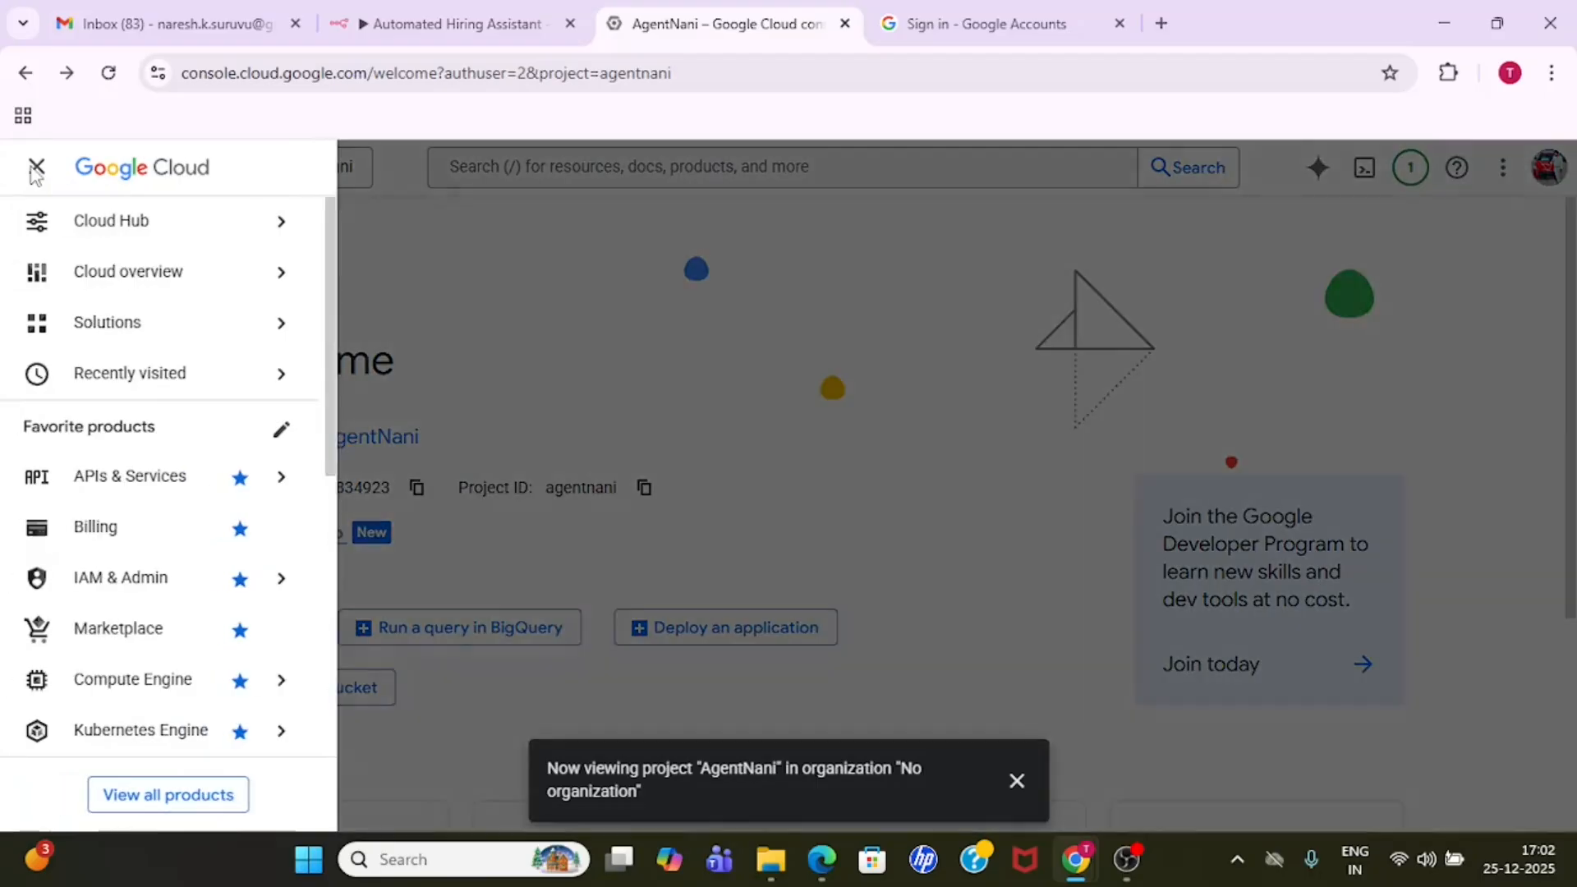
mouse_move(246, 220)
left_click(447, 268)
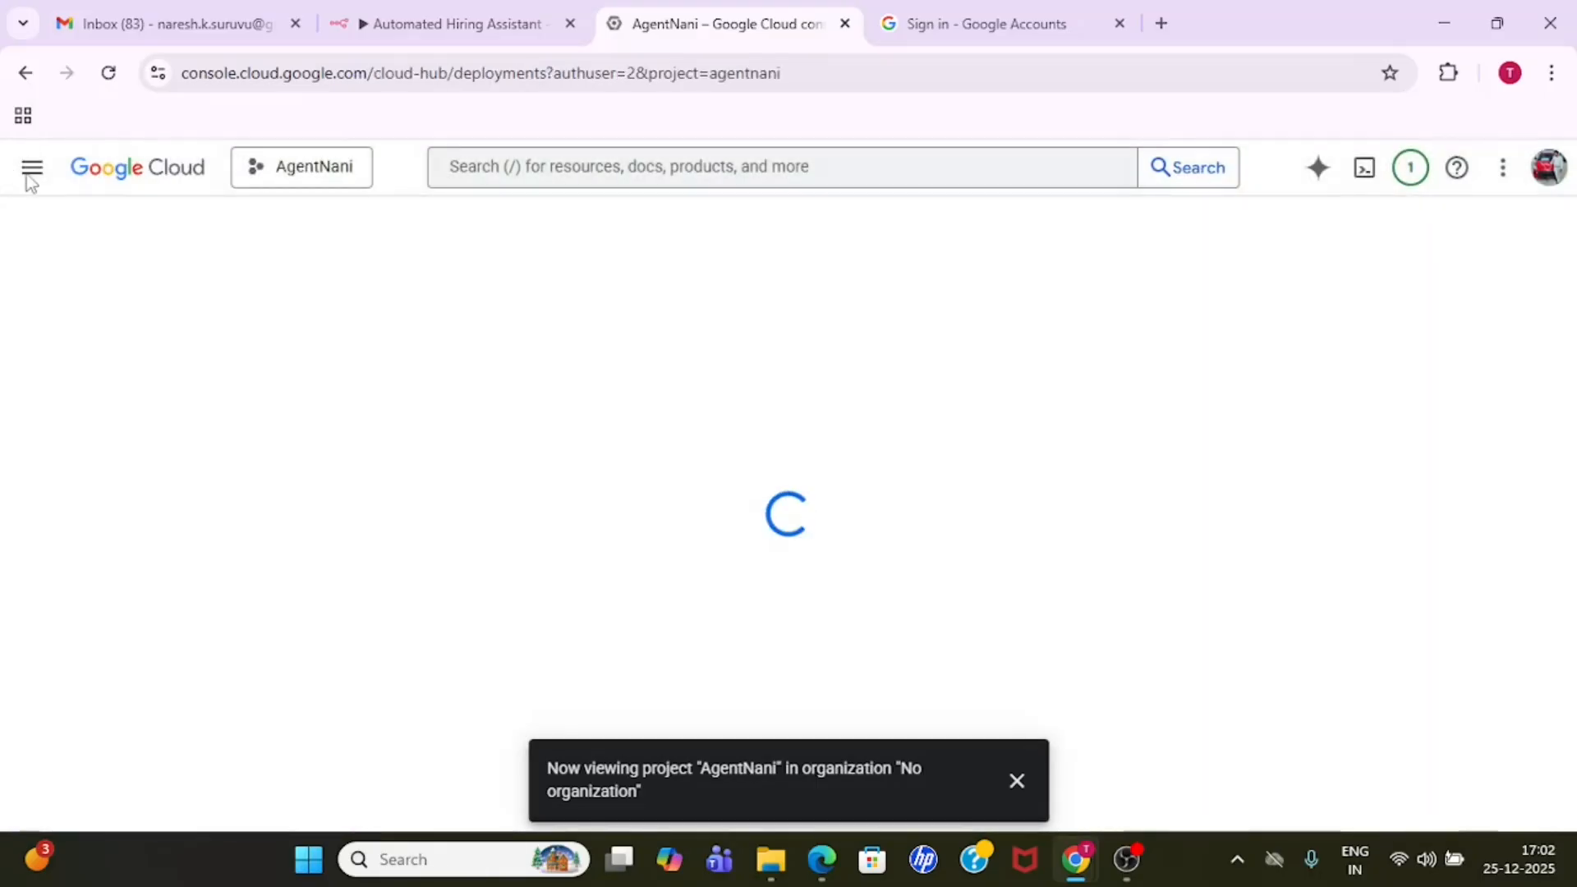
left_click(32, 170)
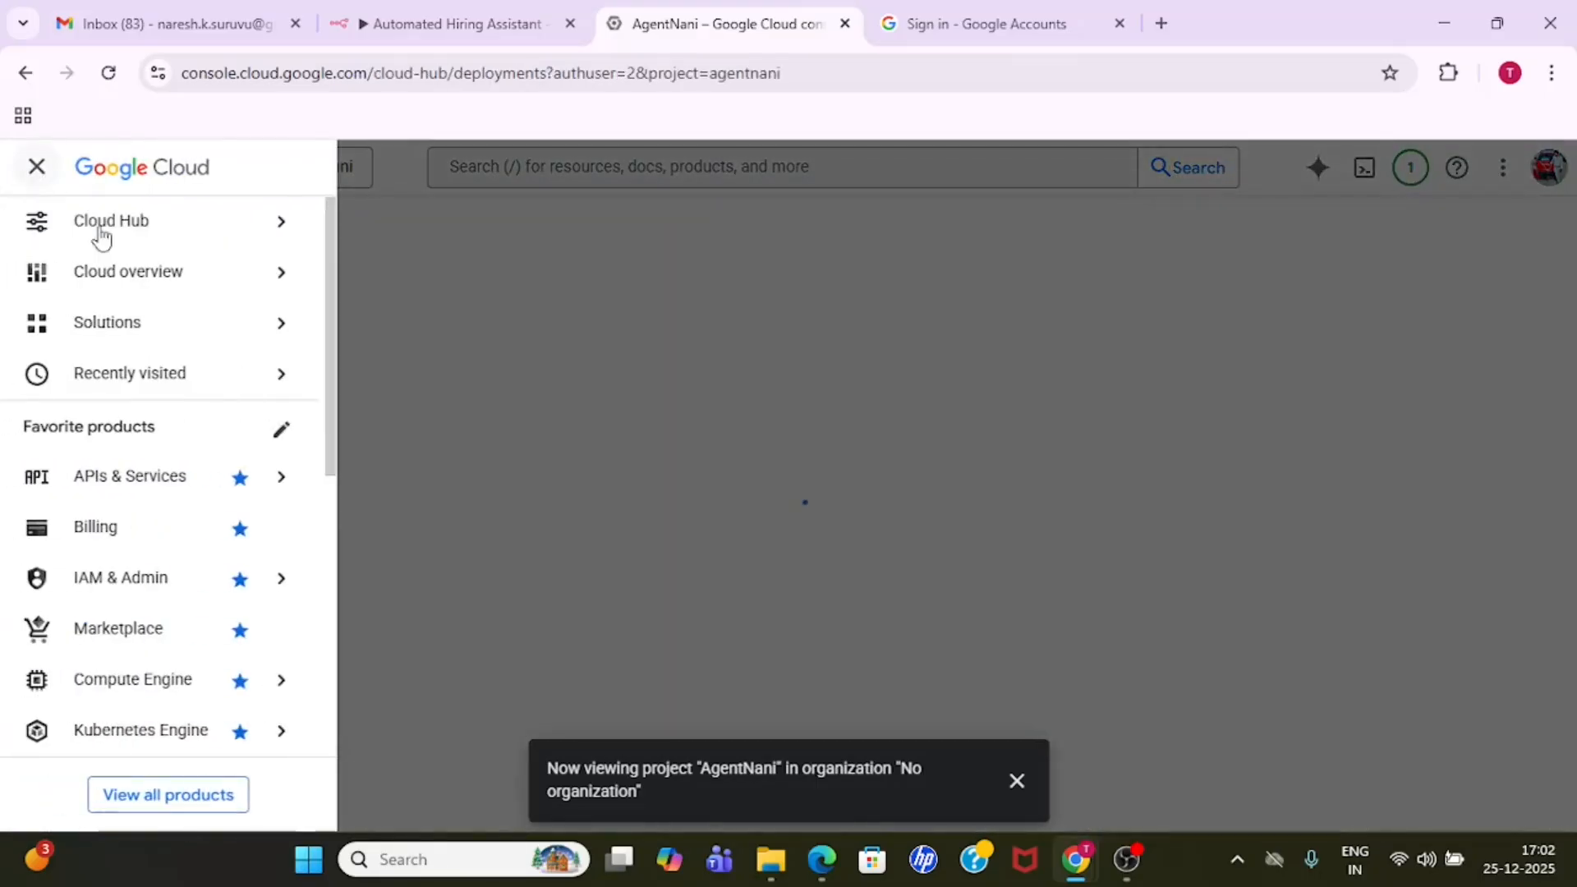
mouse_move(173, 488)
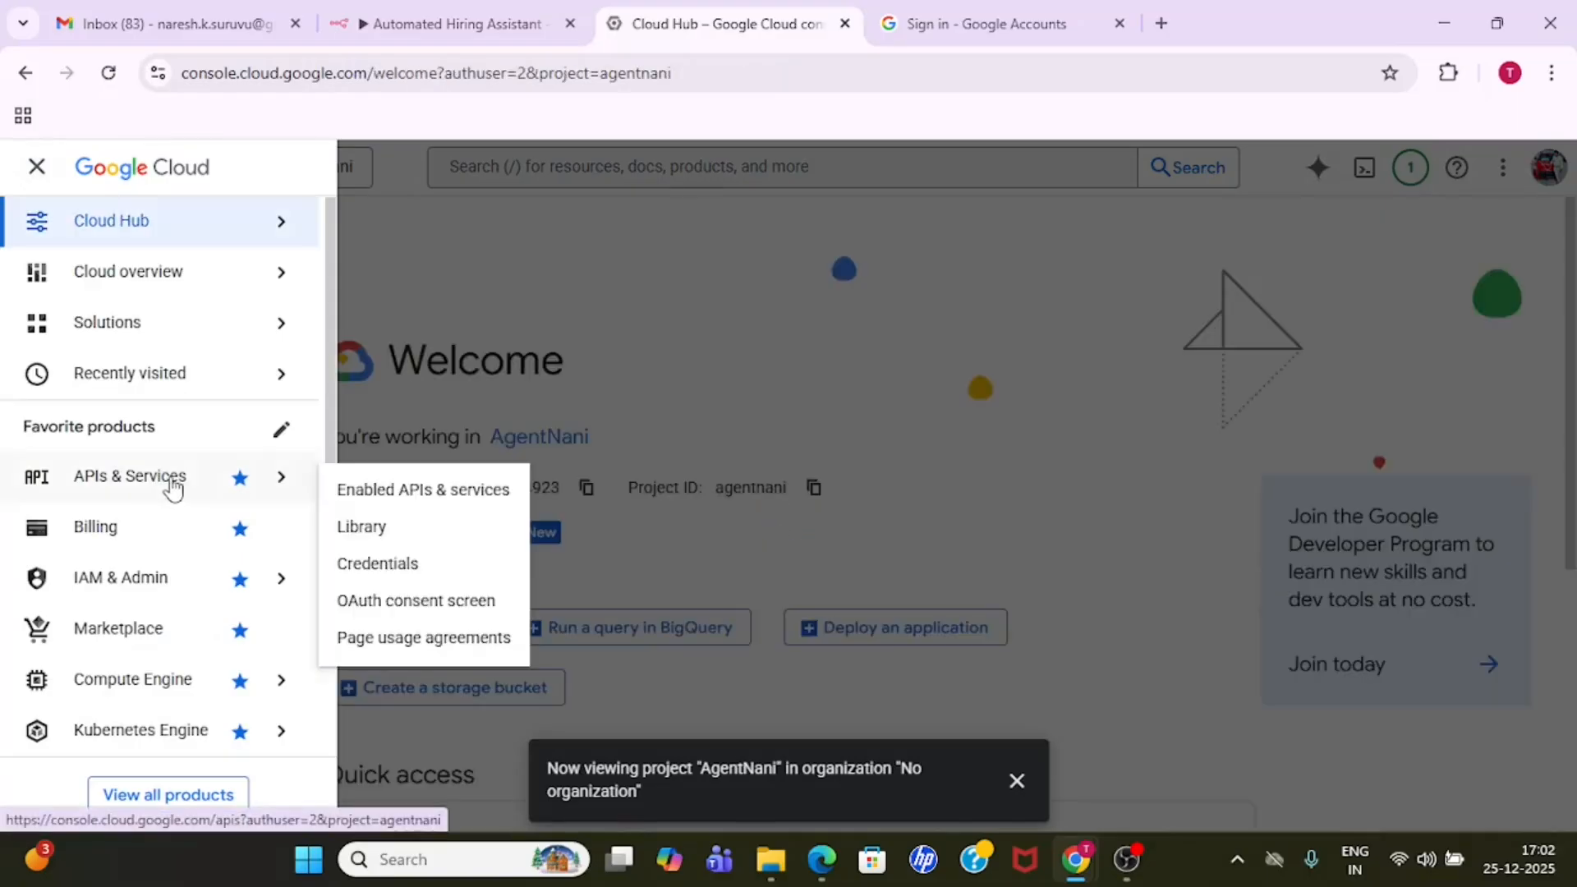
left_click(405, 495)
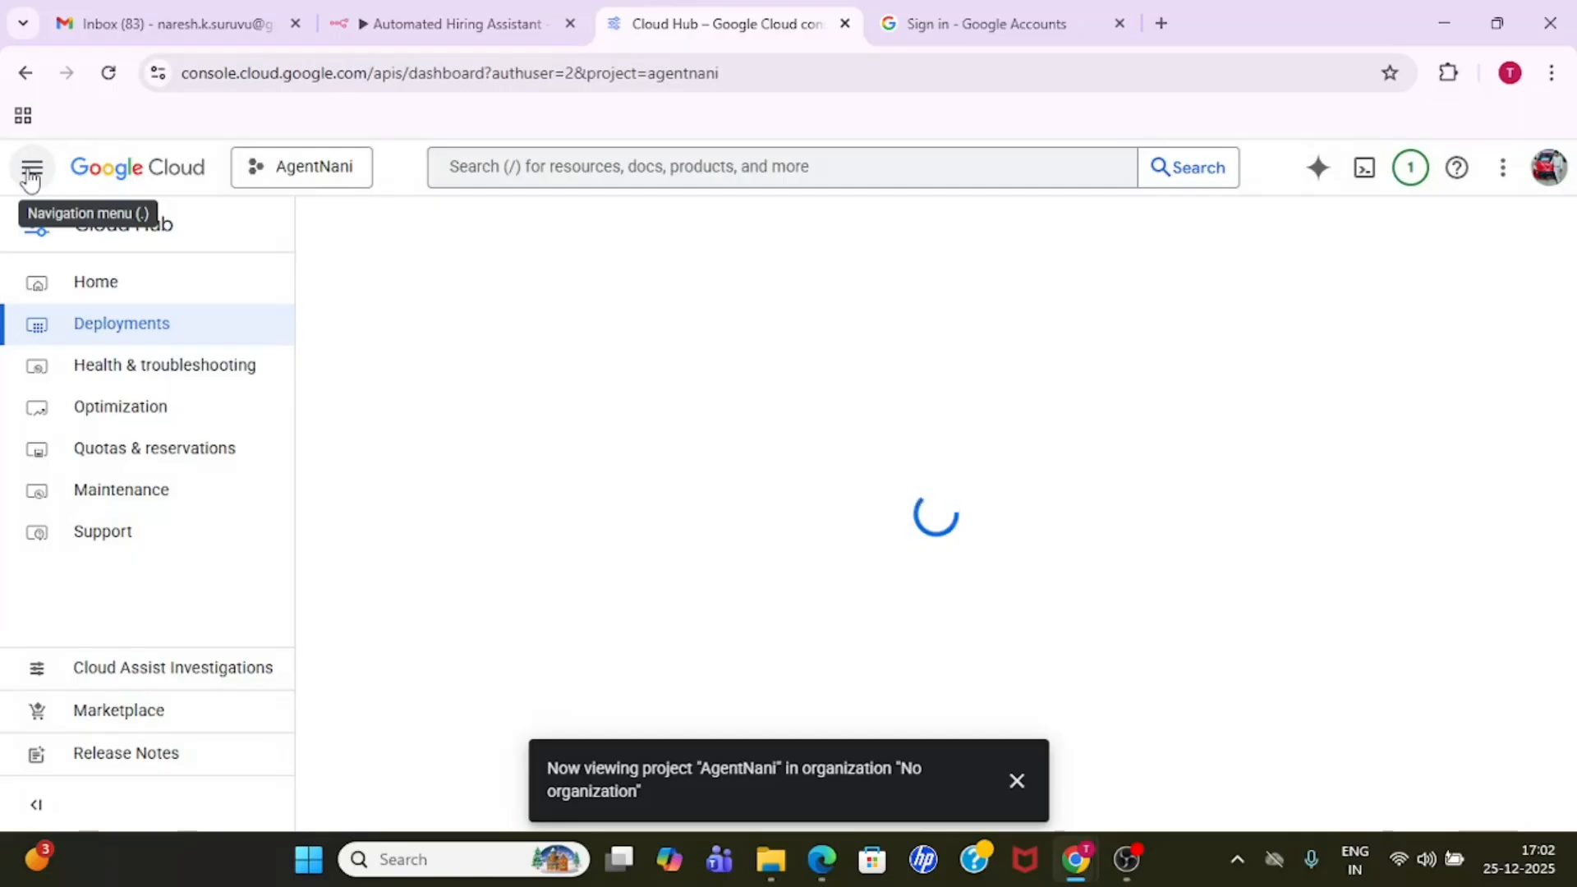
left_click(30, 172)
mouse_move(169, 489)
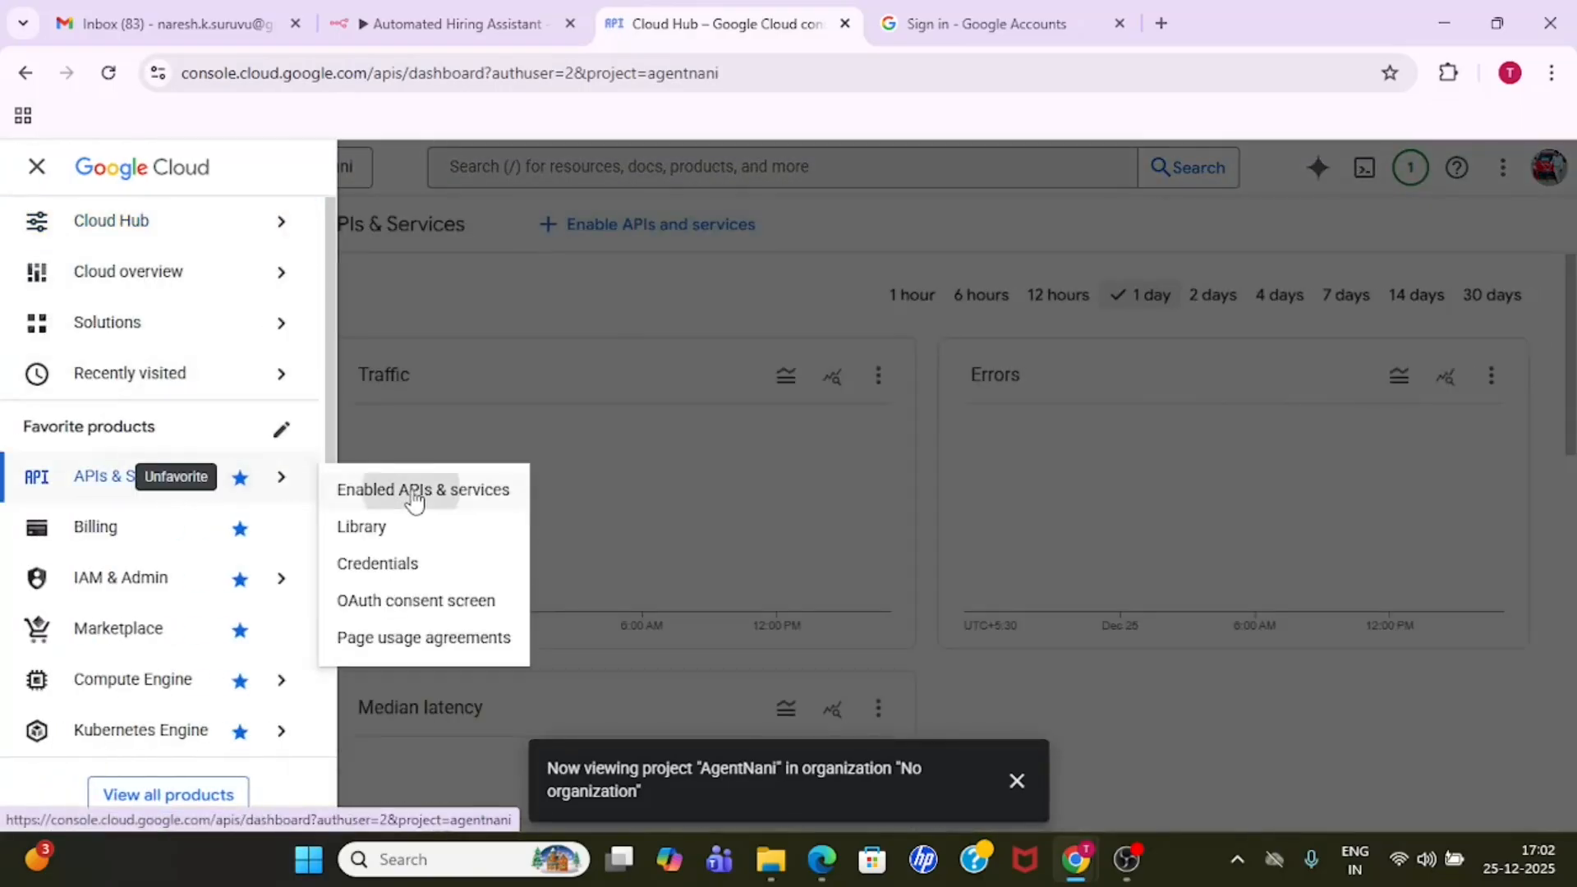
left_click(693, 517)
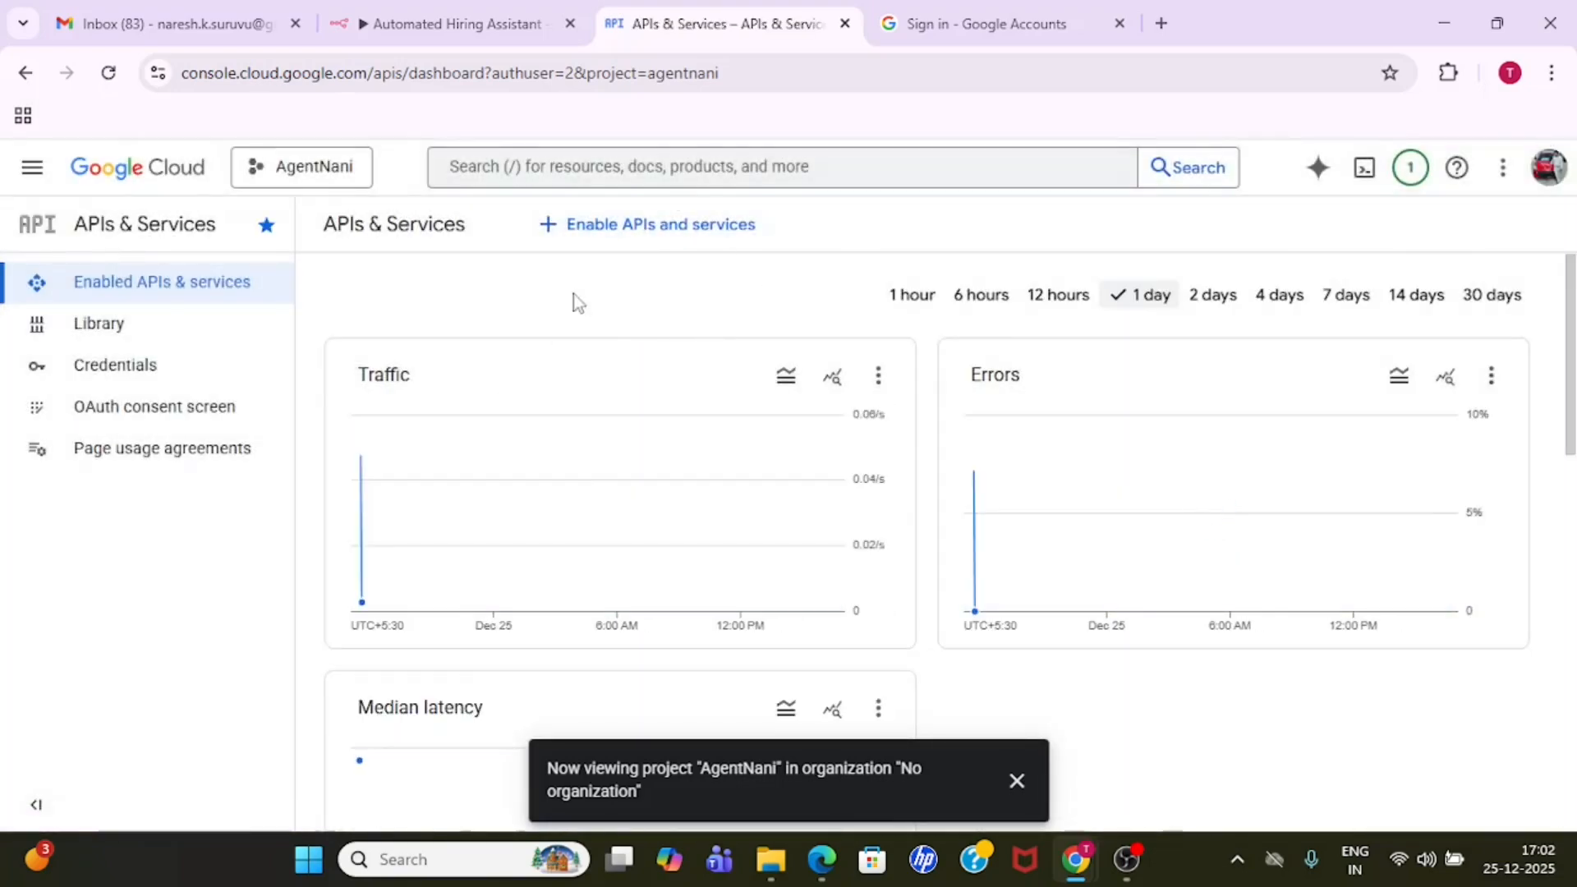
- Search the API Library for "drive api"
left_click(663, 237)
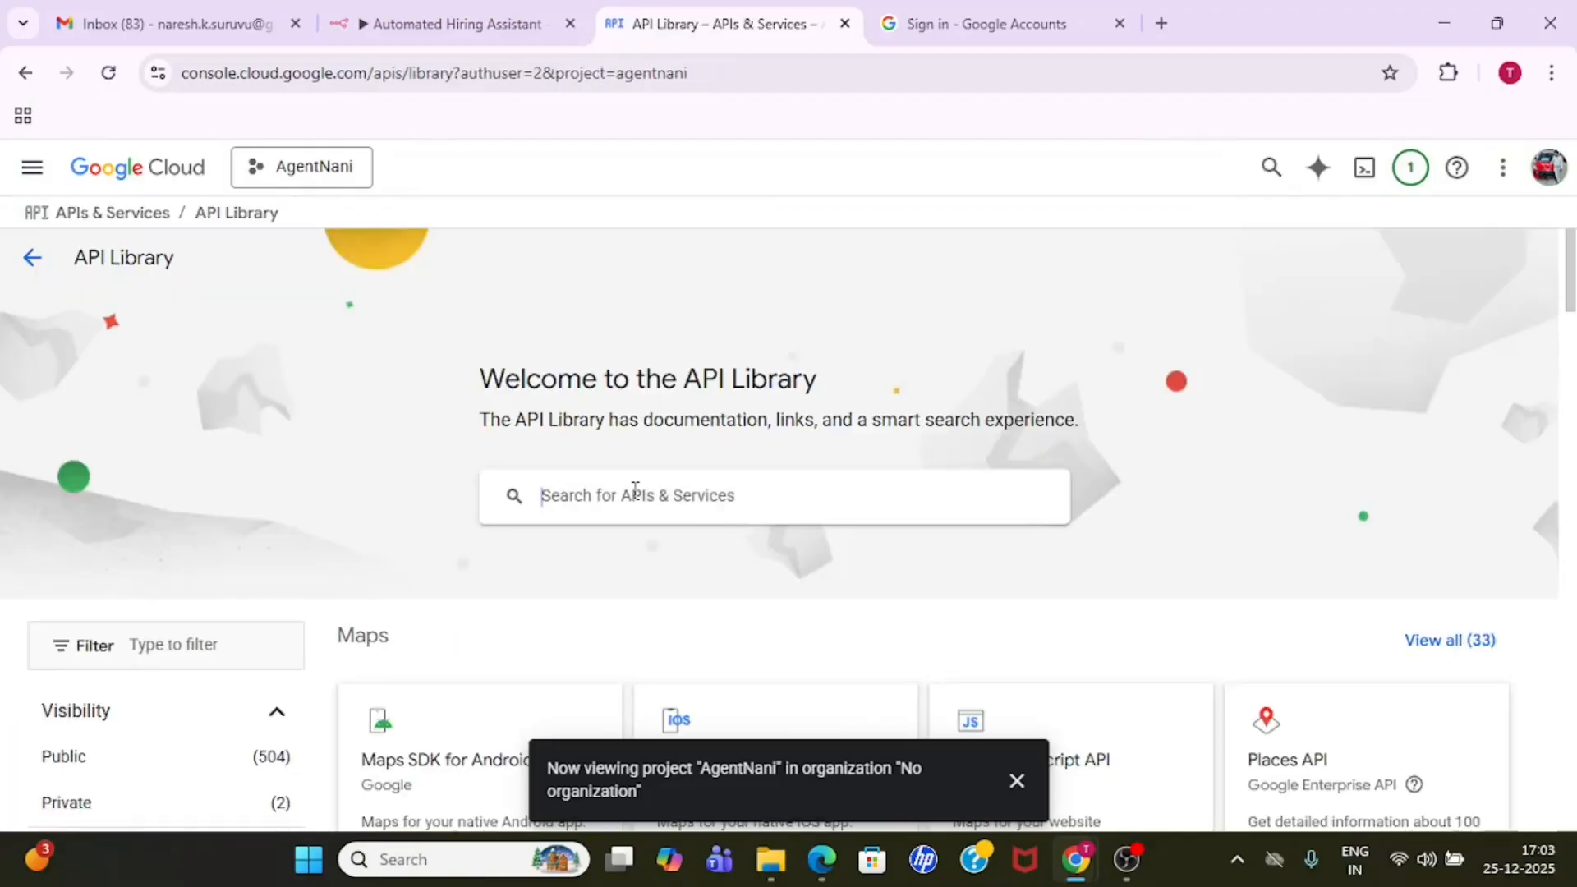
left_click(635, 490)
type("drive")
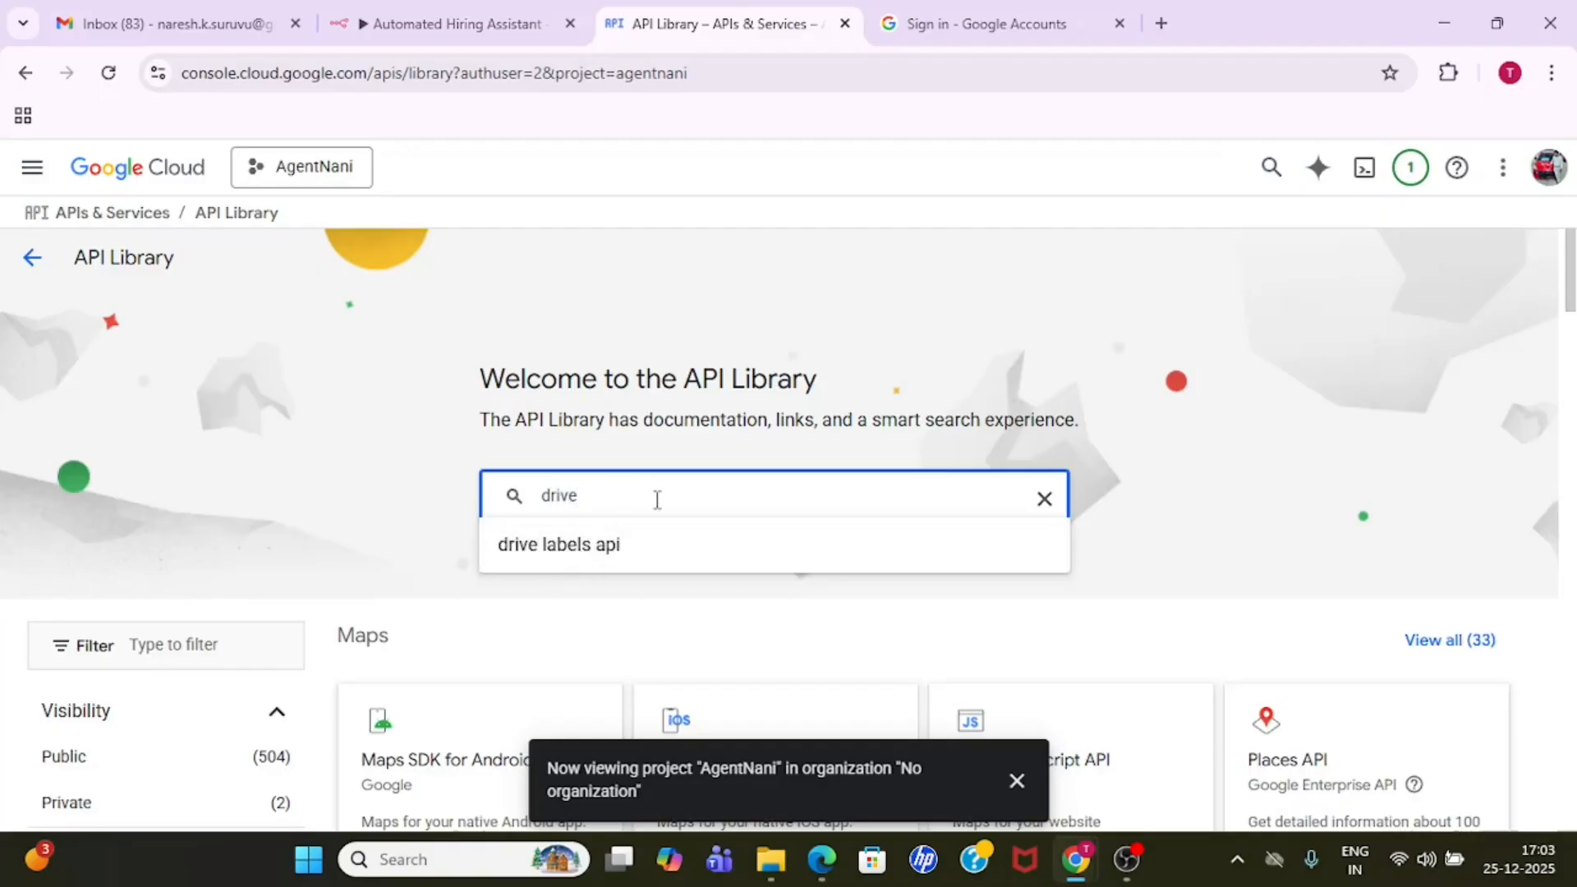
type(" api")
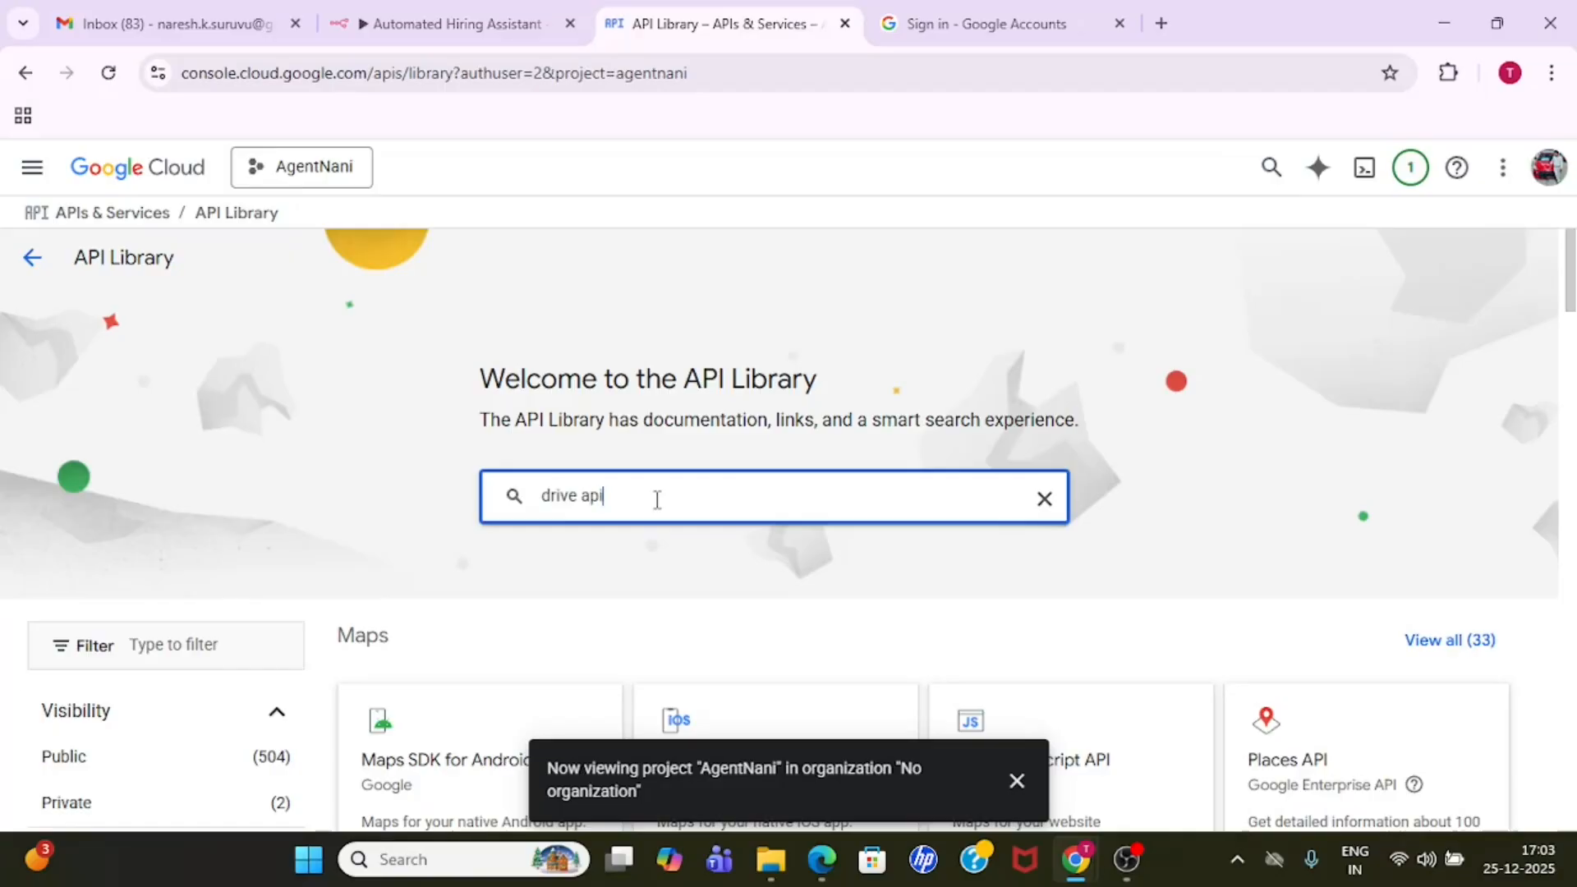
key("Return")
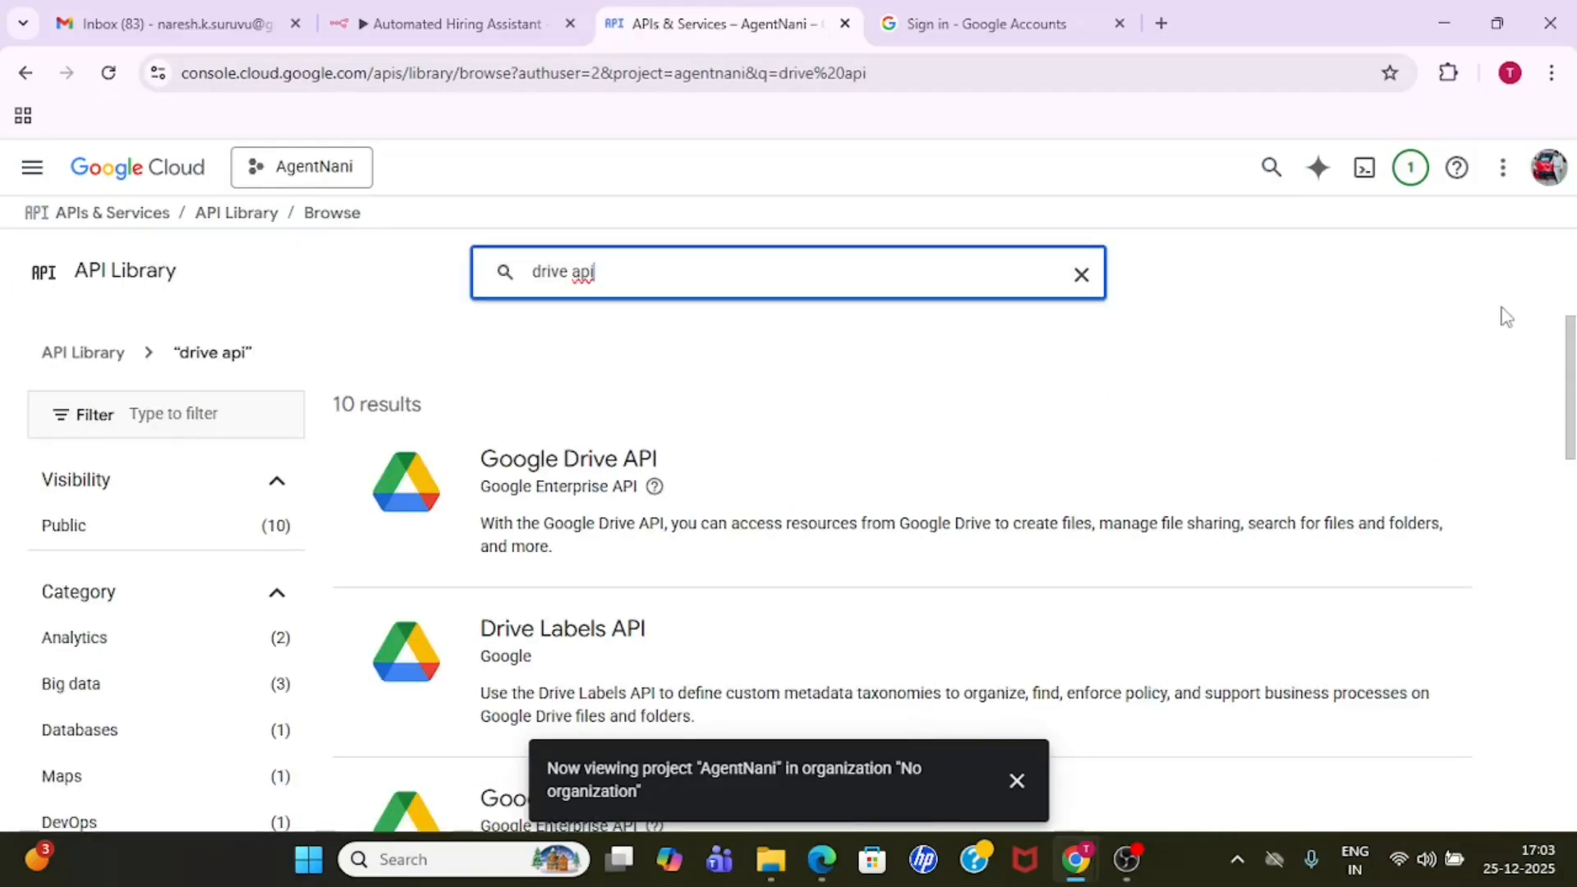
- Open the Google Drive API's product details and check whether the API is enabled for the project
mouse_move(1570, 393)
left_mouse_down()
mouse_move(1572, 452)
mouse_move(1570, 412)
left_mouse_up()
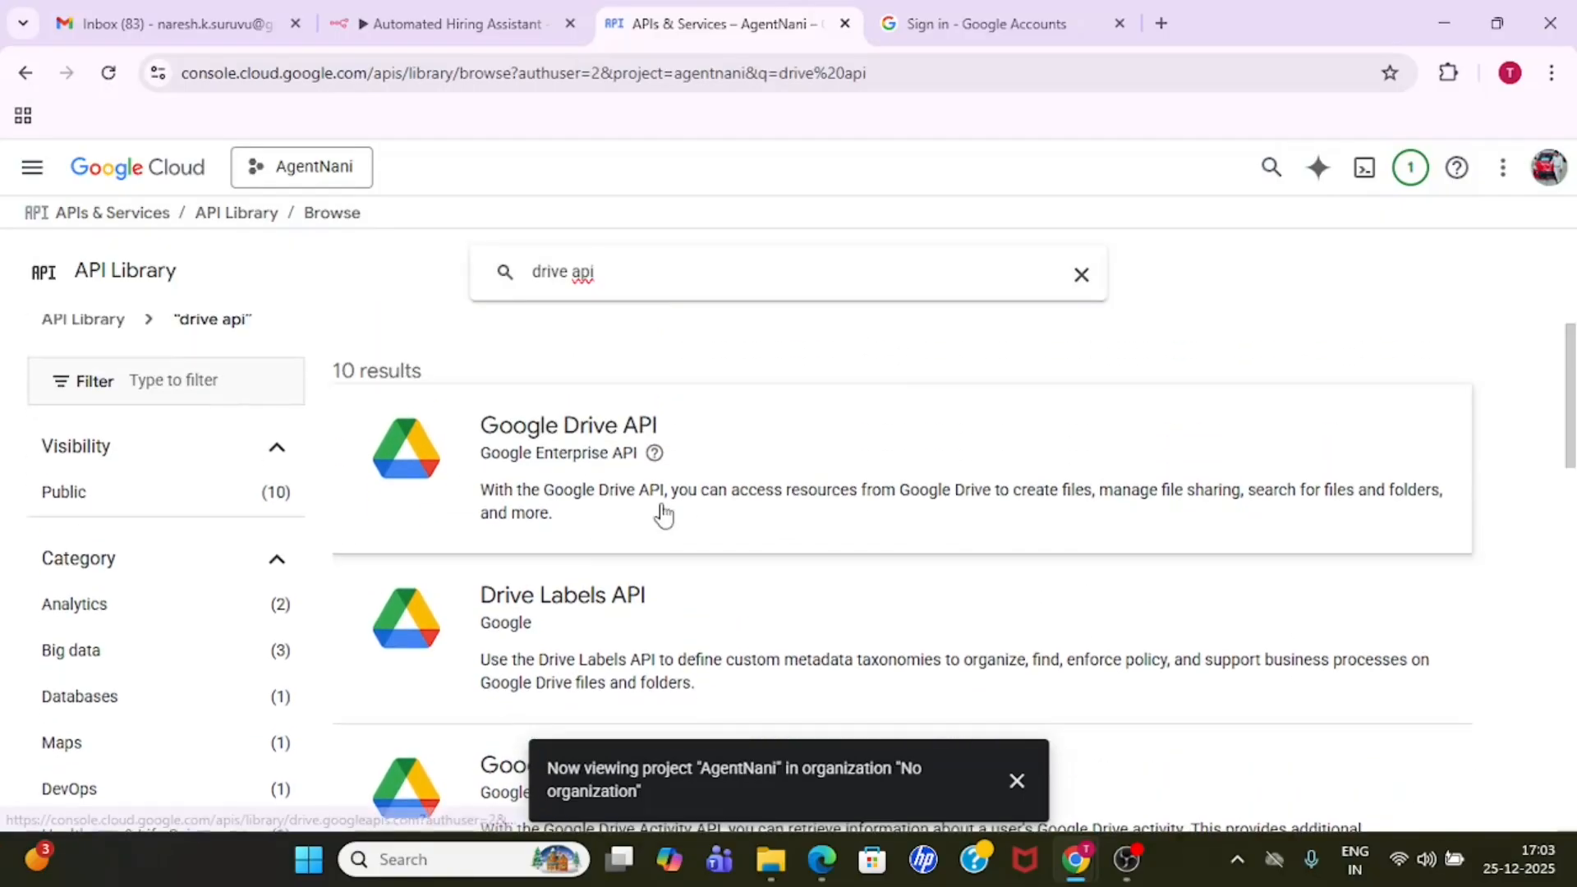
left_click(795, 504)
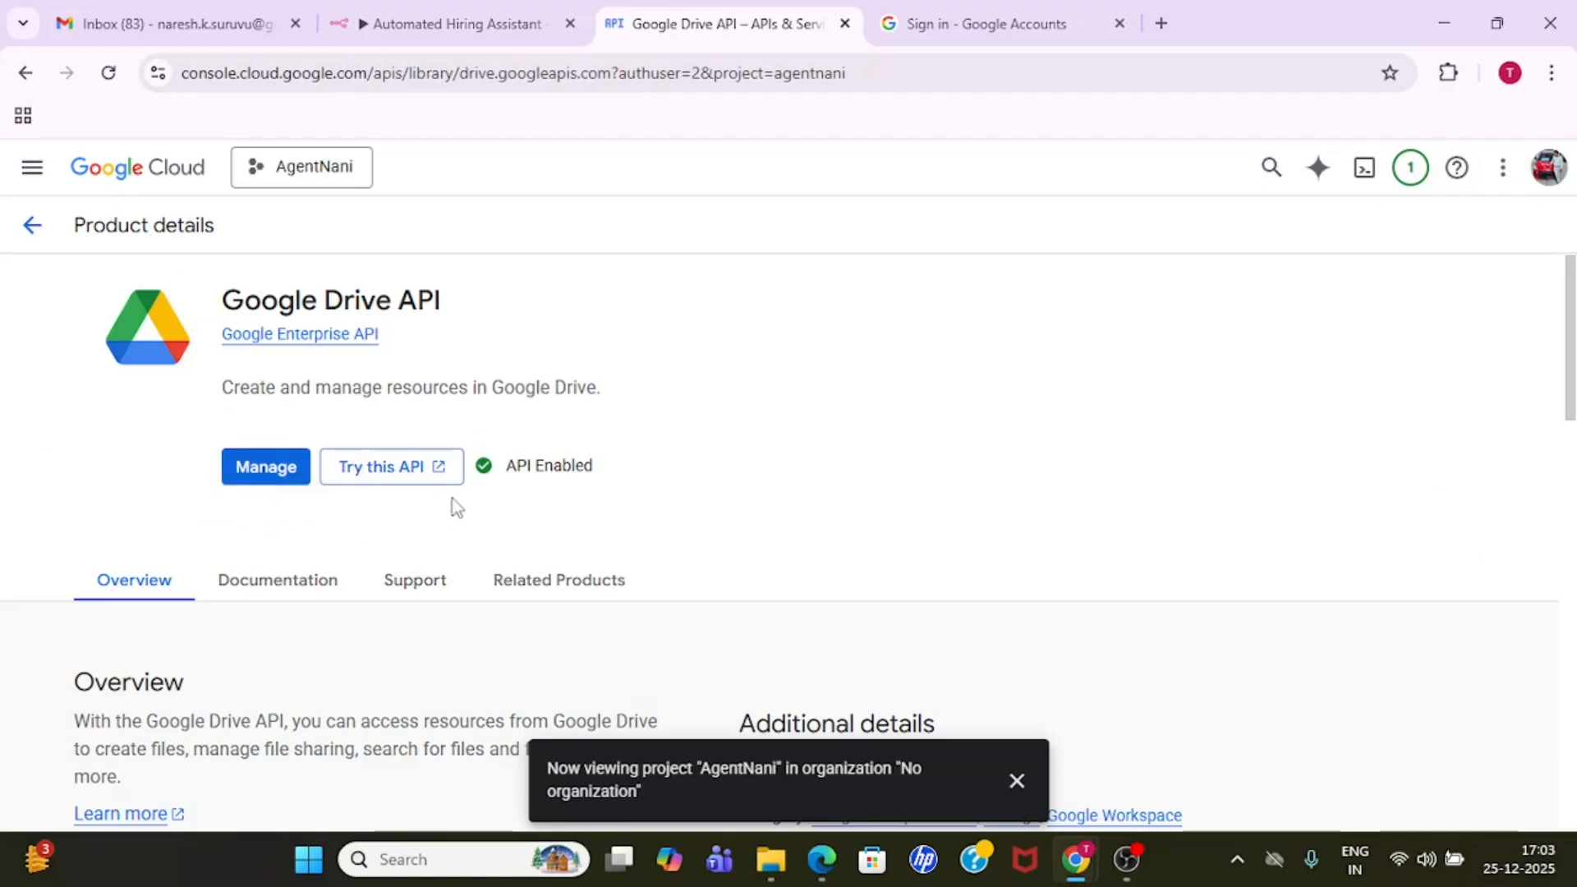
left_click_drag(511, 468, 603, 476)
left_click(606, 475)
left_click(604, 475)
- Open the Credentials page of the project's APIs & Services
left_click(29, 175)
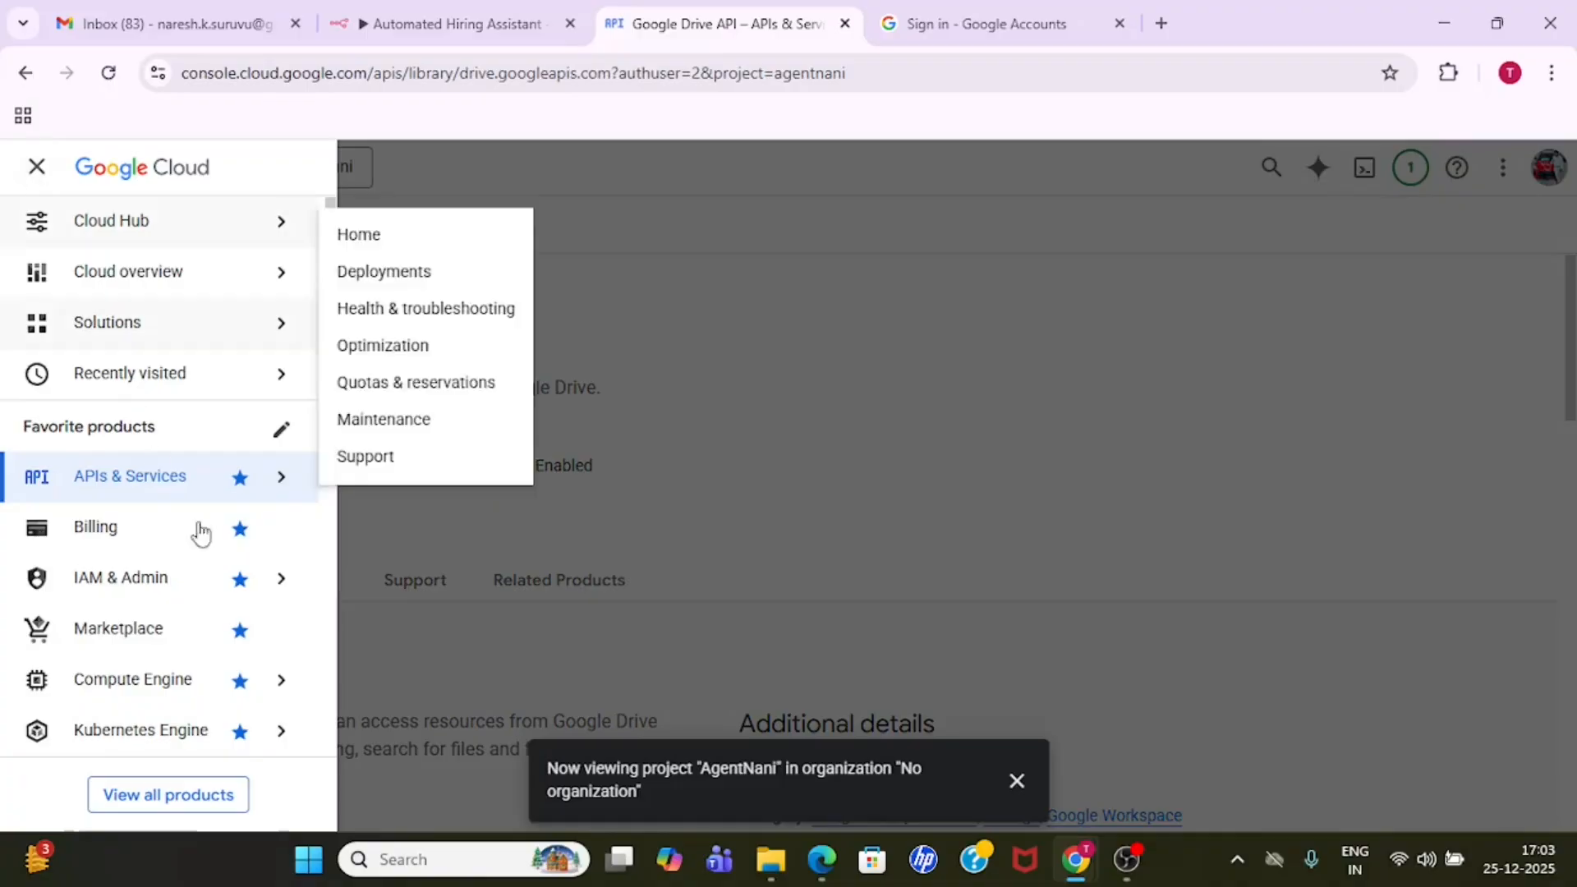
mouse_move(304, 493)
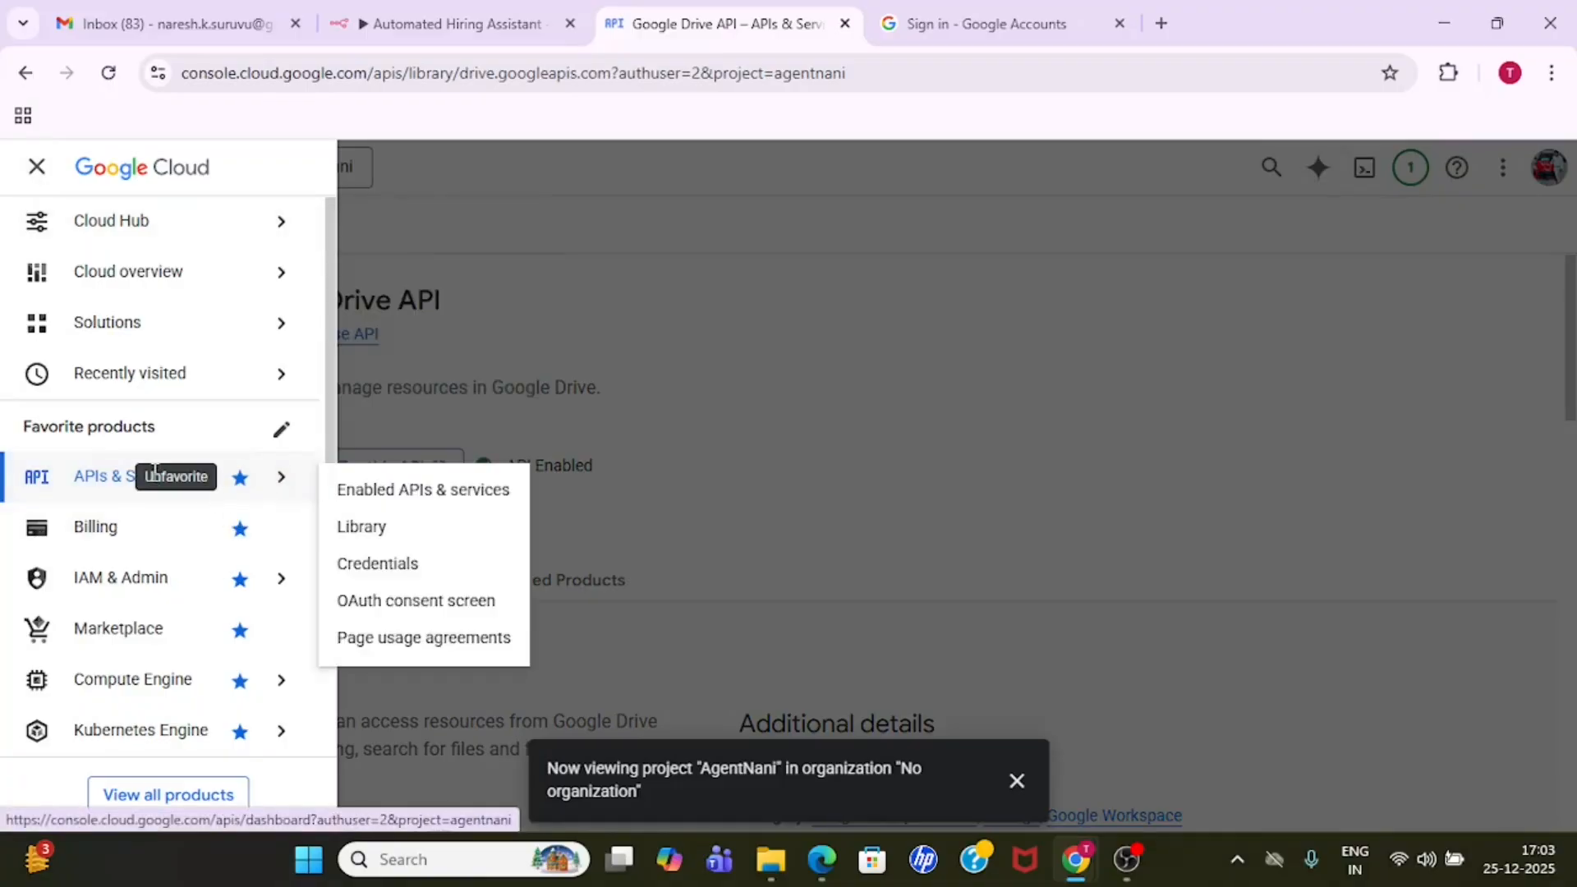
left_click(410, 565)
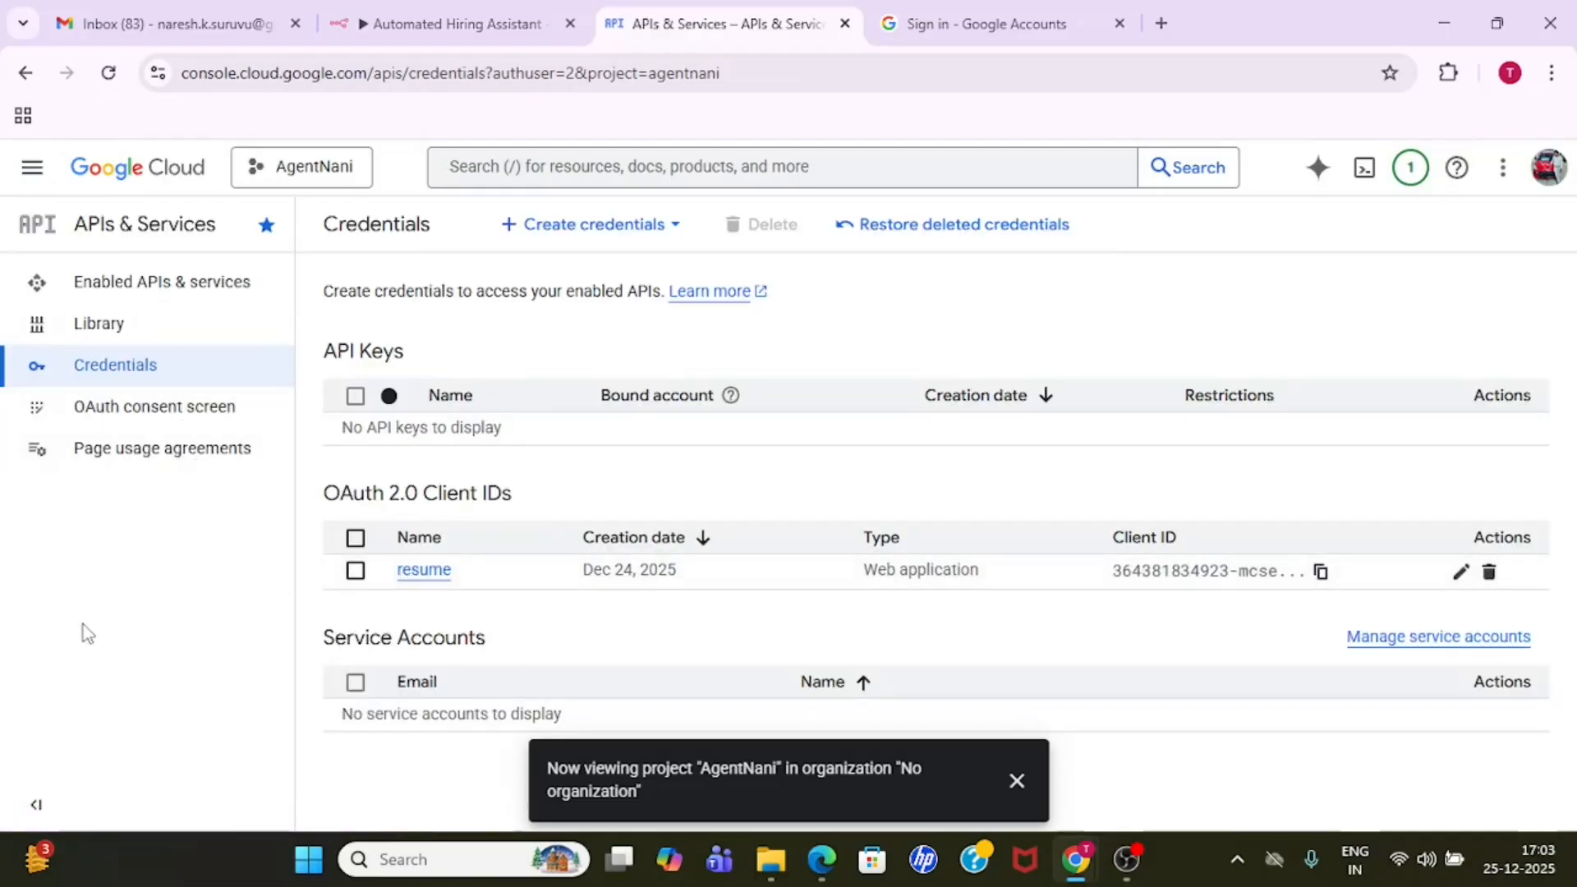
- View the overview of the OAuth consent screen and return to the Credentials page
left_click(163, 423)
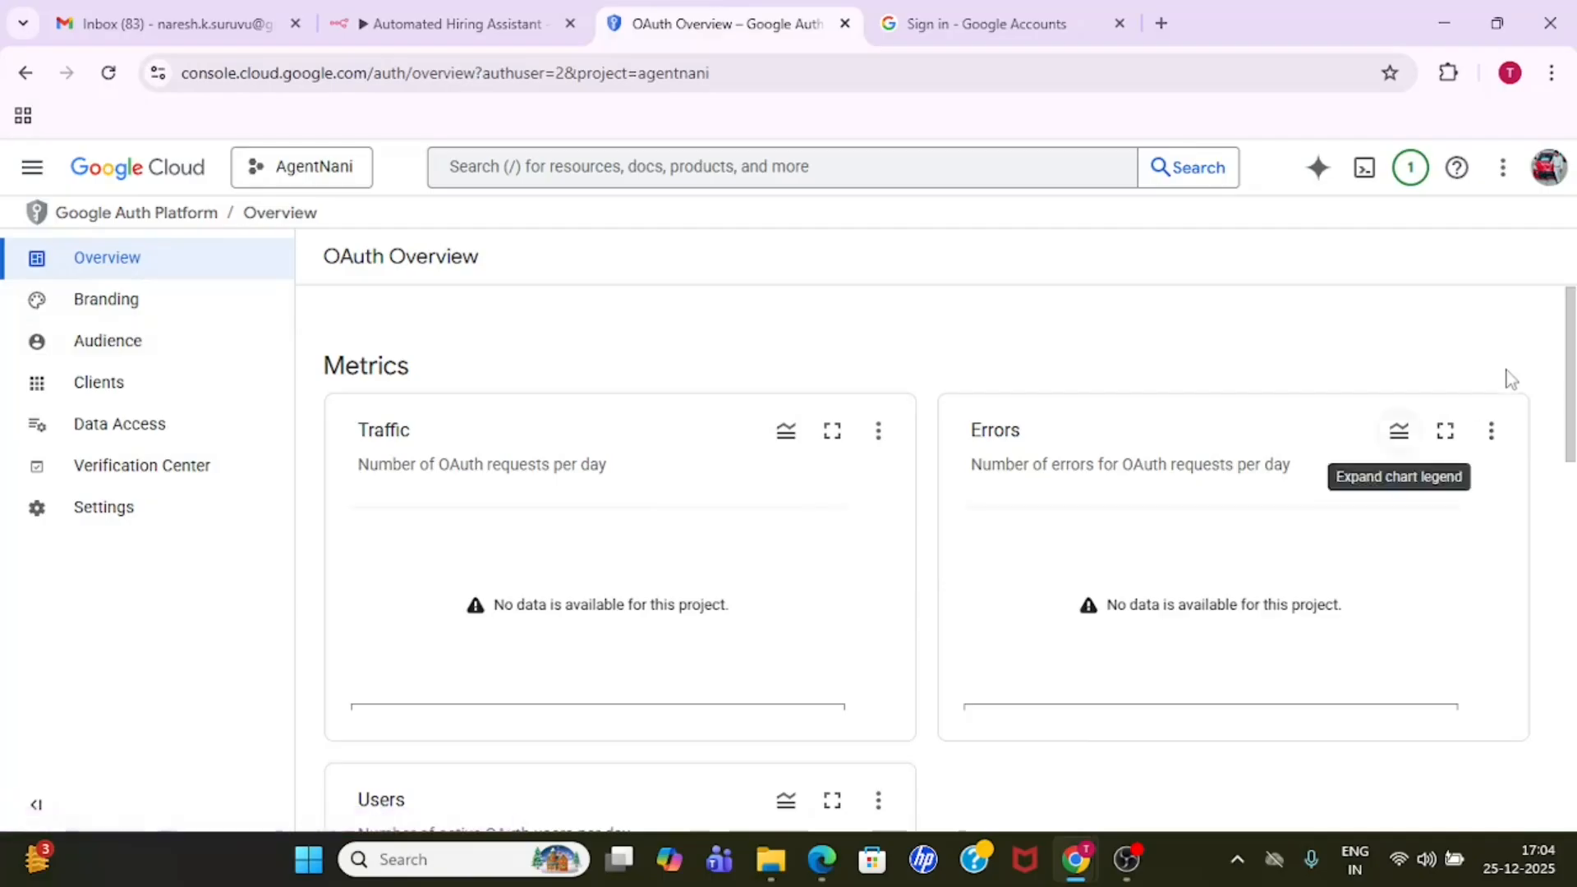
mouse_move(1572, 374)
left_mouse_down()
mouse_move(1573, 711)
mouse_move(1572, 374)
left_mouse_up()
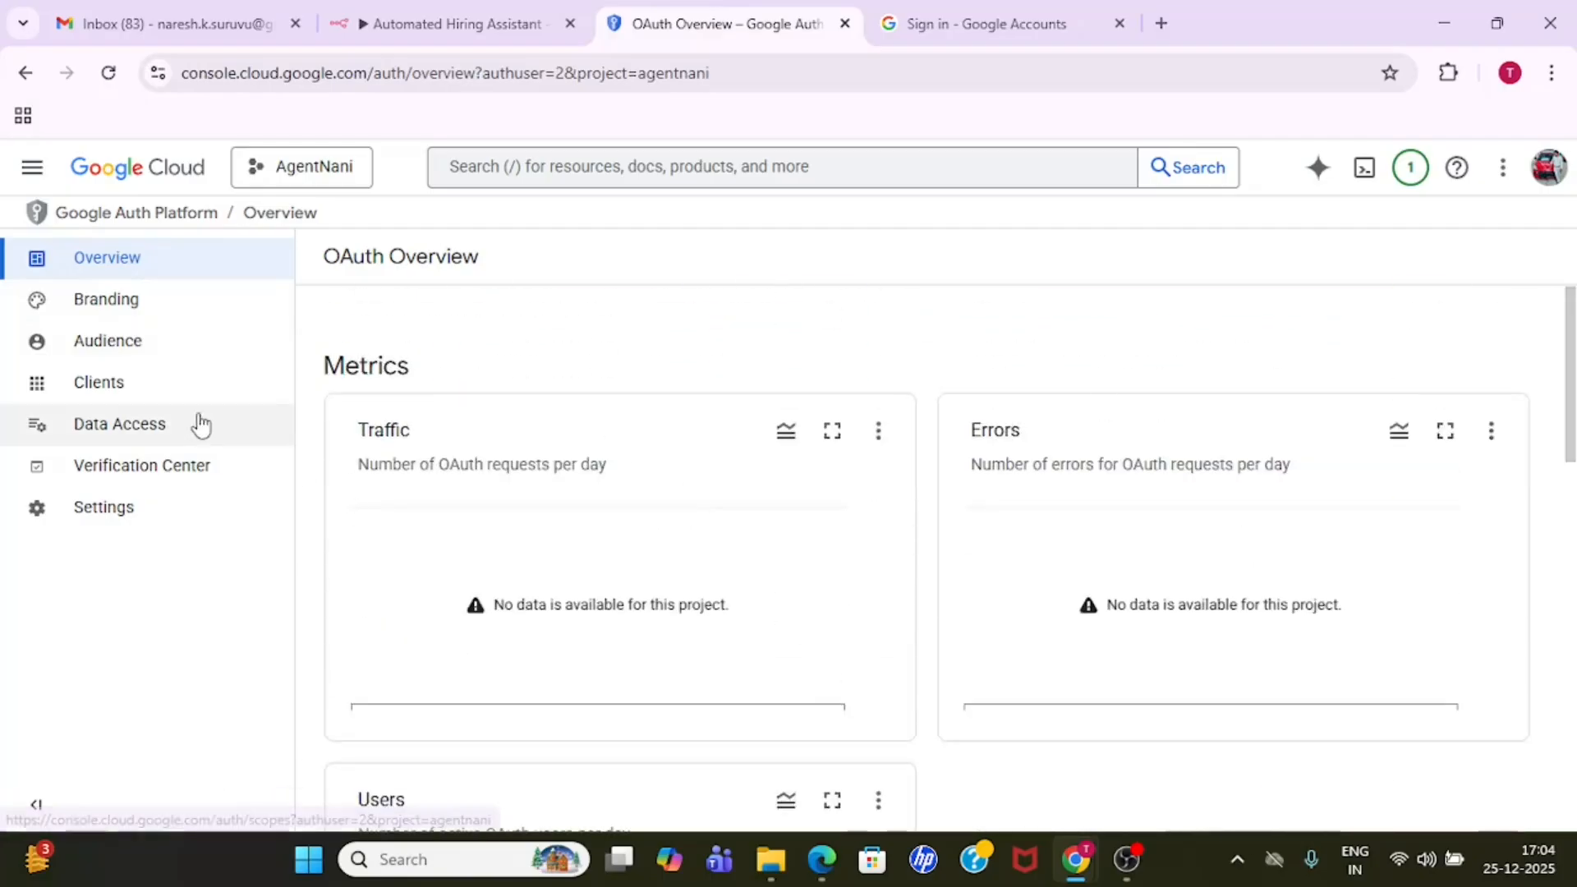
left_click(33, 167)
mouse_move(243, 558)
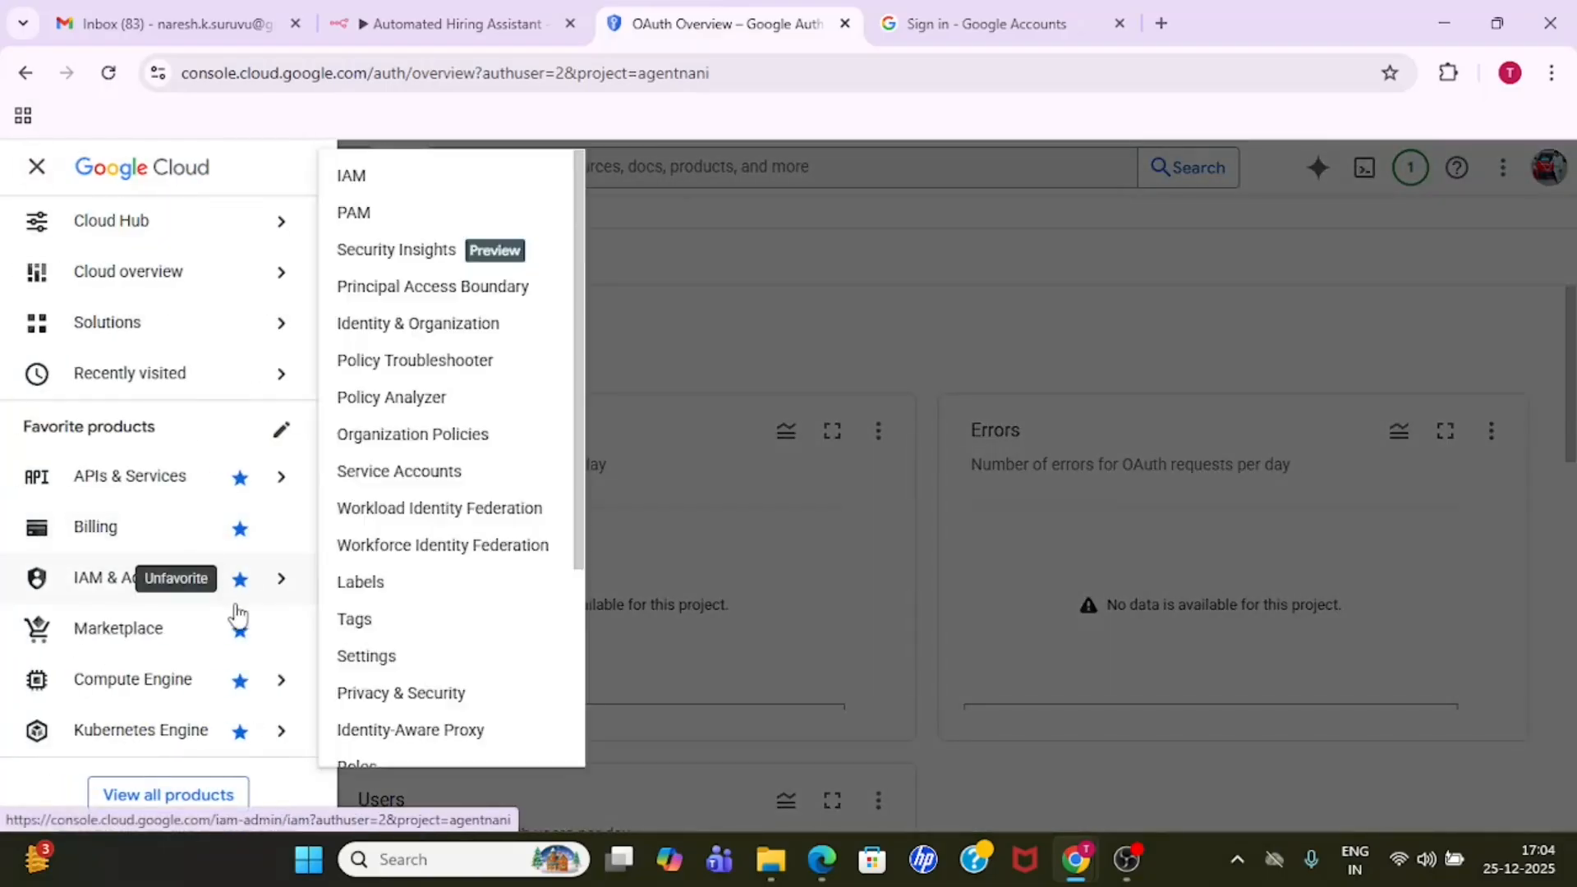
mouse_move(172, 486)
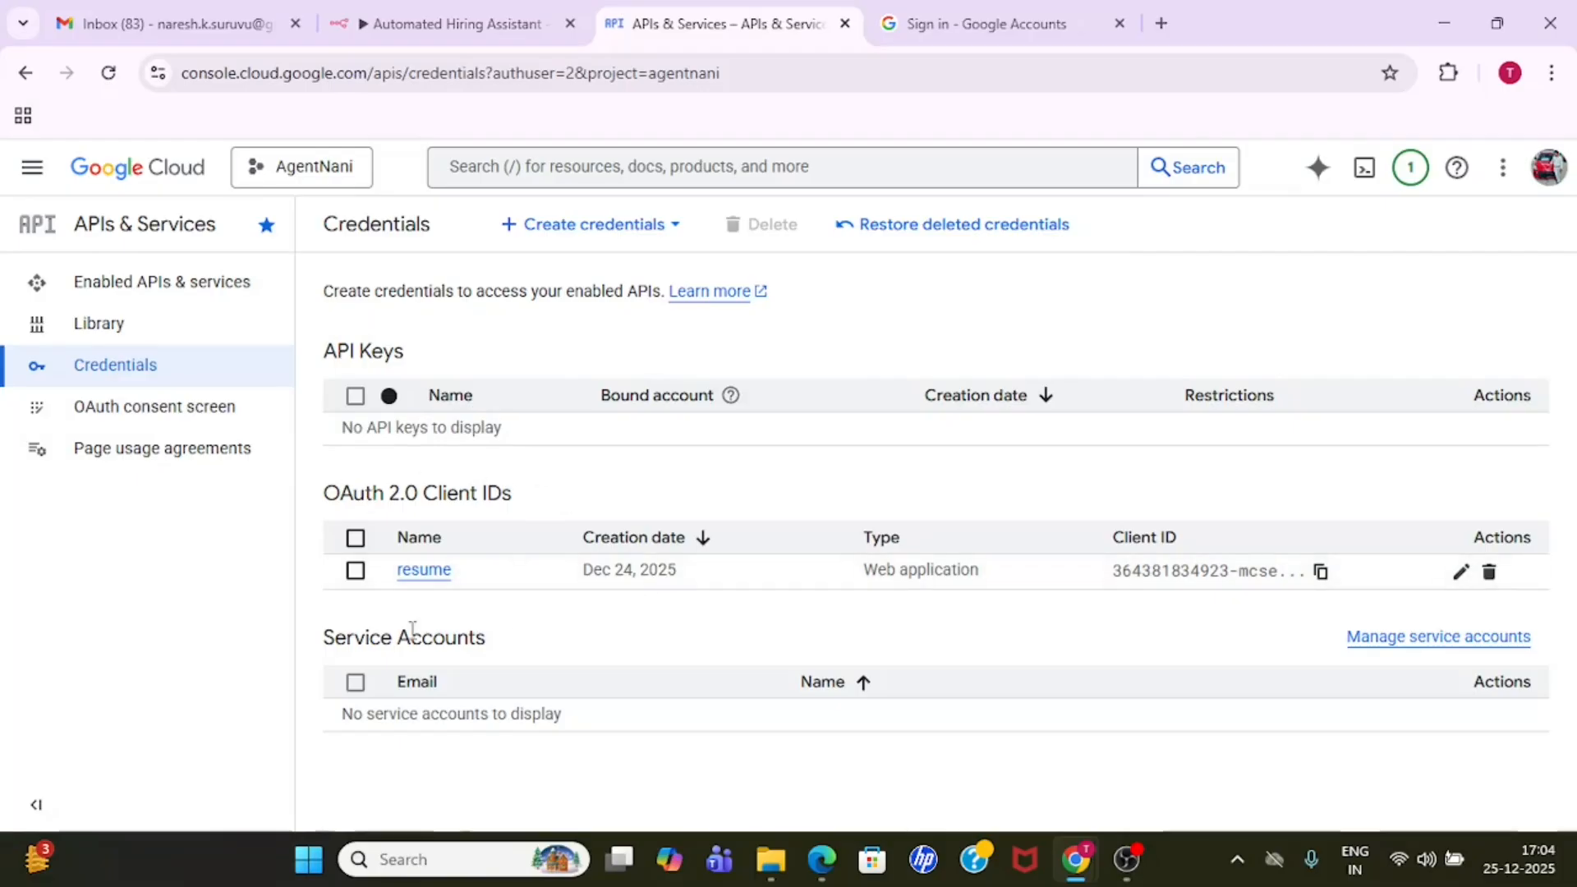
- Switch to the n8n workflow and examine the connection type and OAuth Redirect URL in the Google Drive credential form
left_click(451, 19)
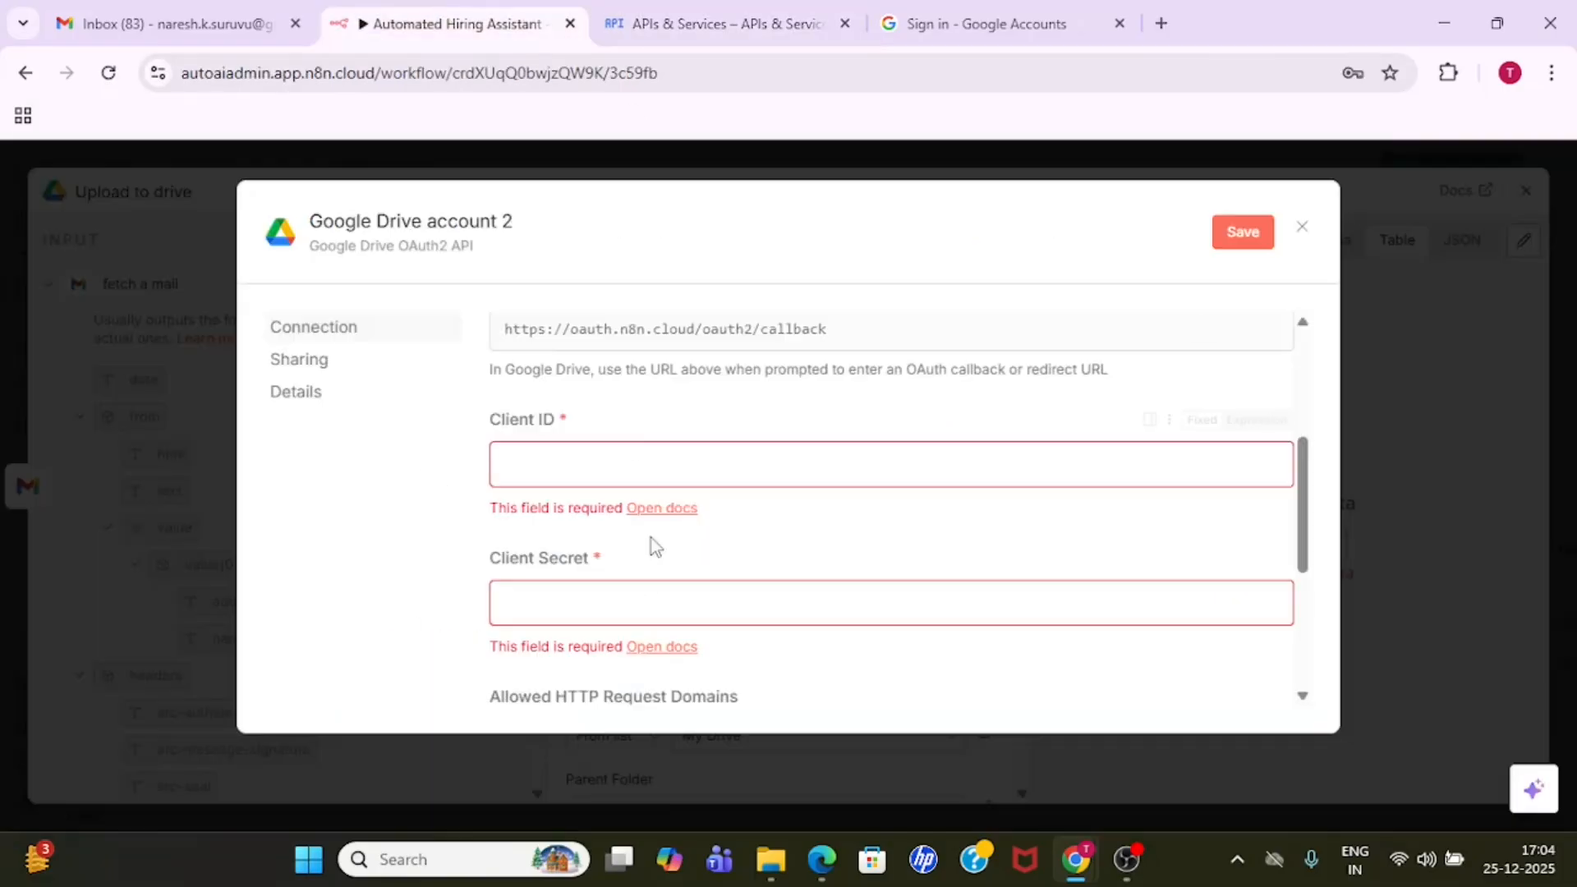
scroll(1302, 485, "up", 3)
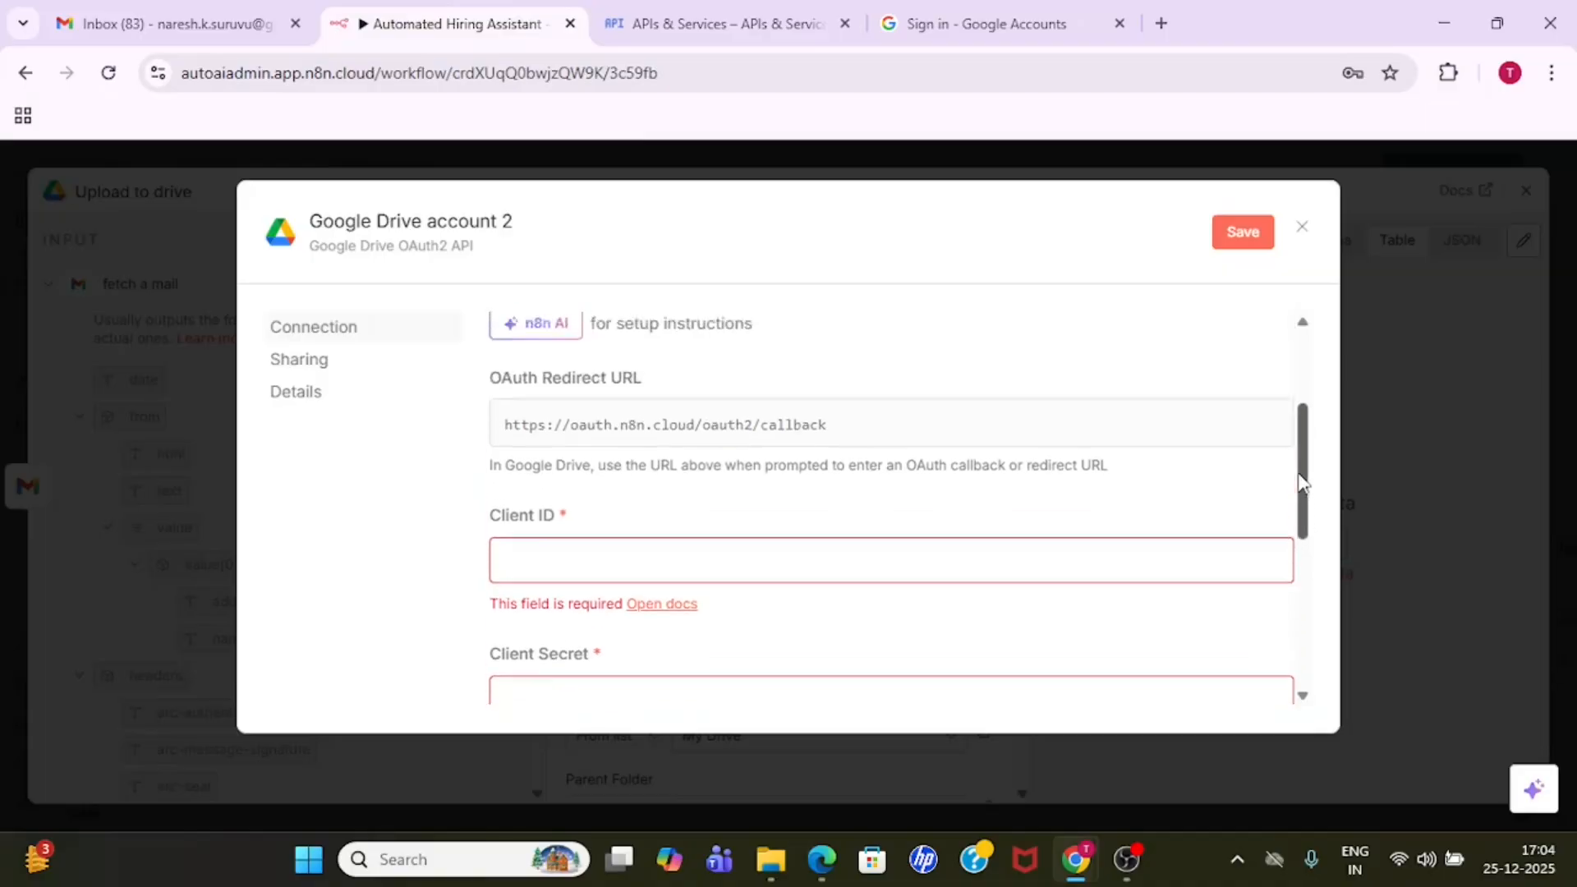
scroll(1291, 460, "up", 1)
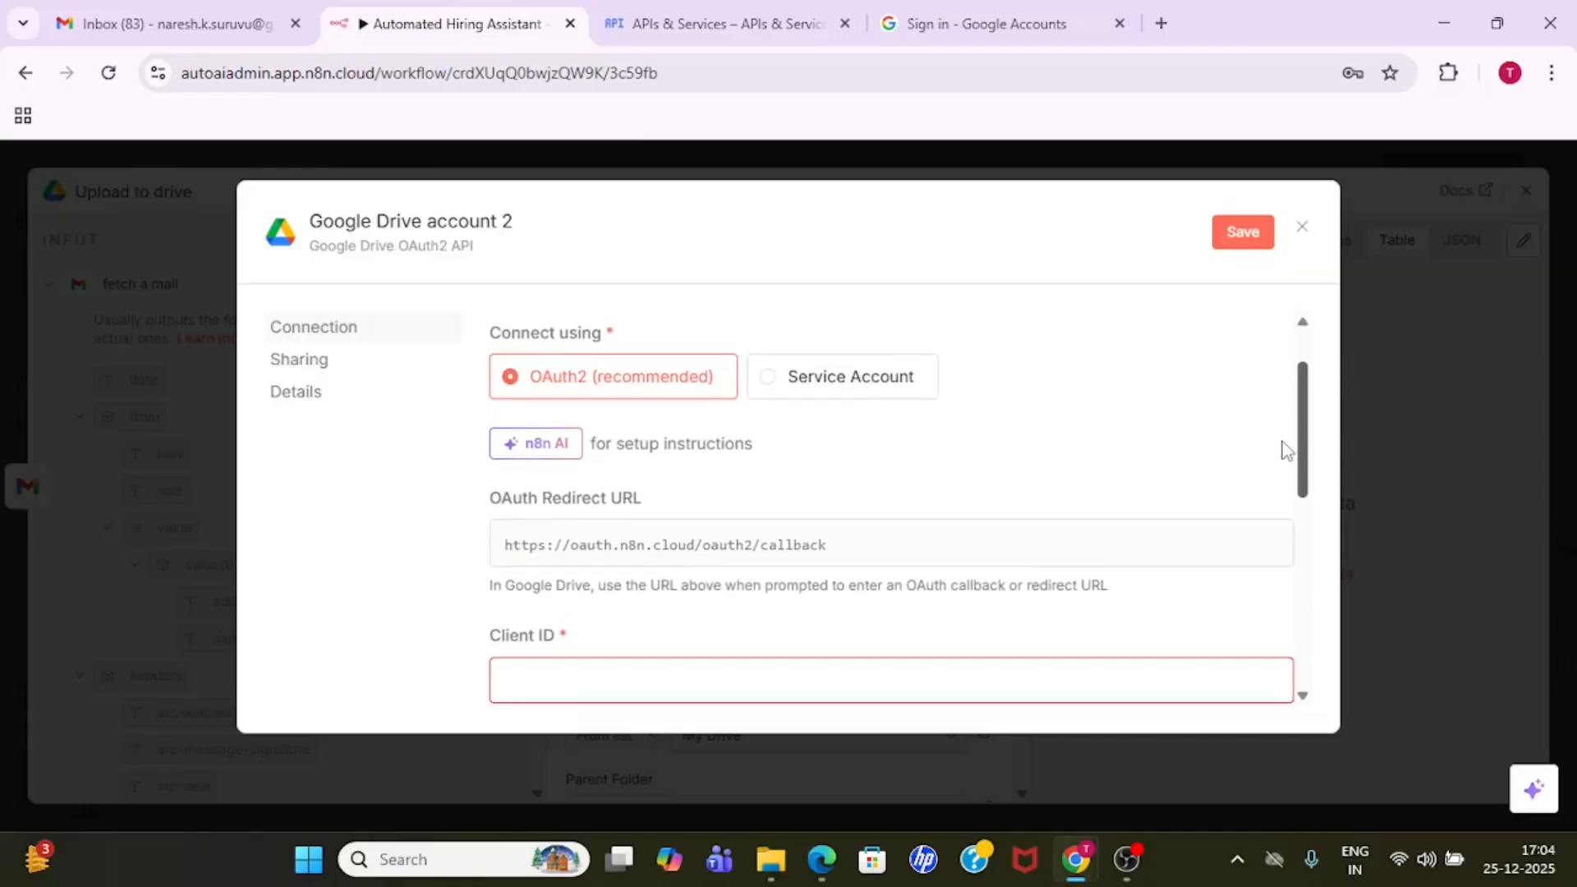
scroll(1286, 444, "down", 3)
scroll(1294, 436, "up", 4)
left_click_drag(1292, 427, 1292, 423)
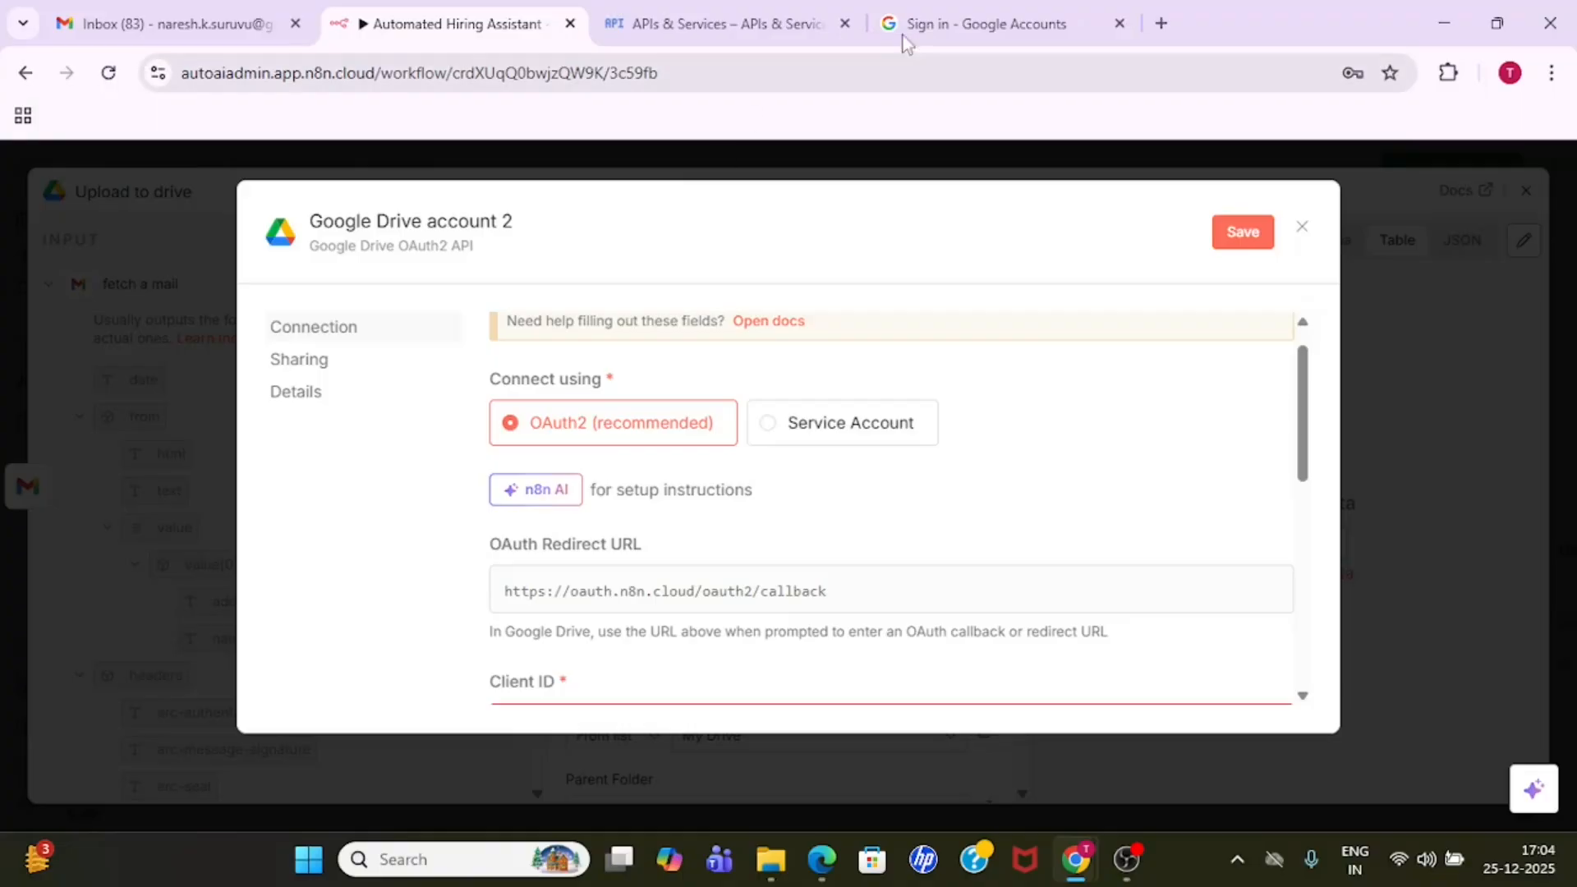
- Switch back to Google Cloud and start a new OAuth client ID with the application type Web application
left_click(723, 18)
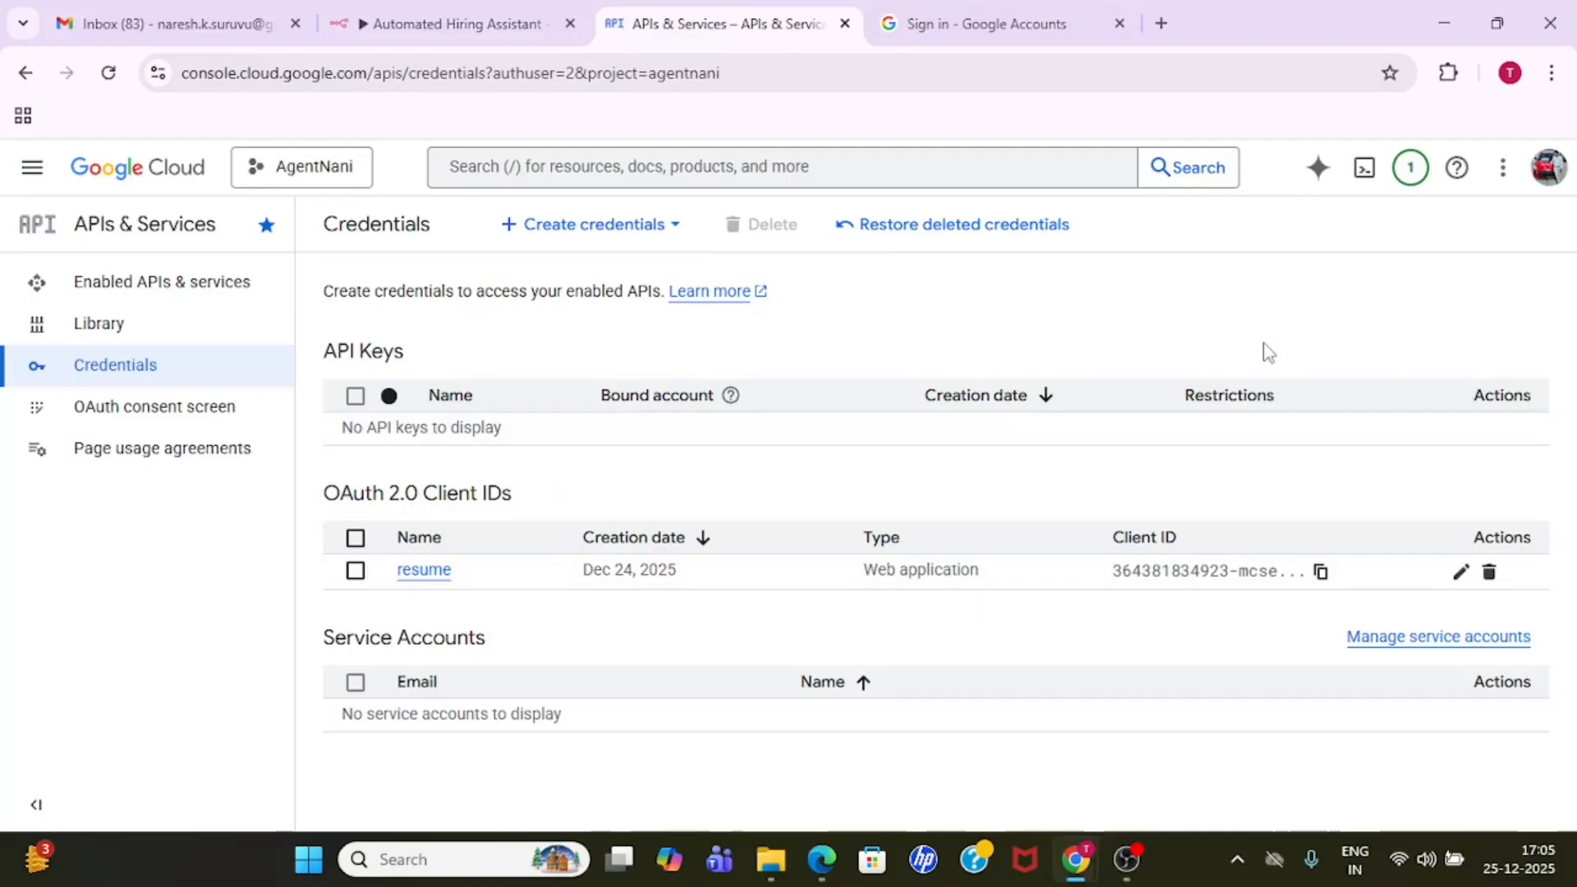
left_click(618, 226)
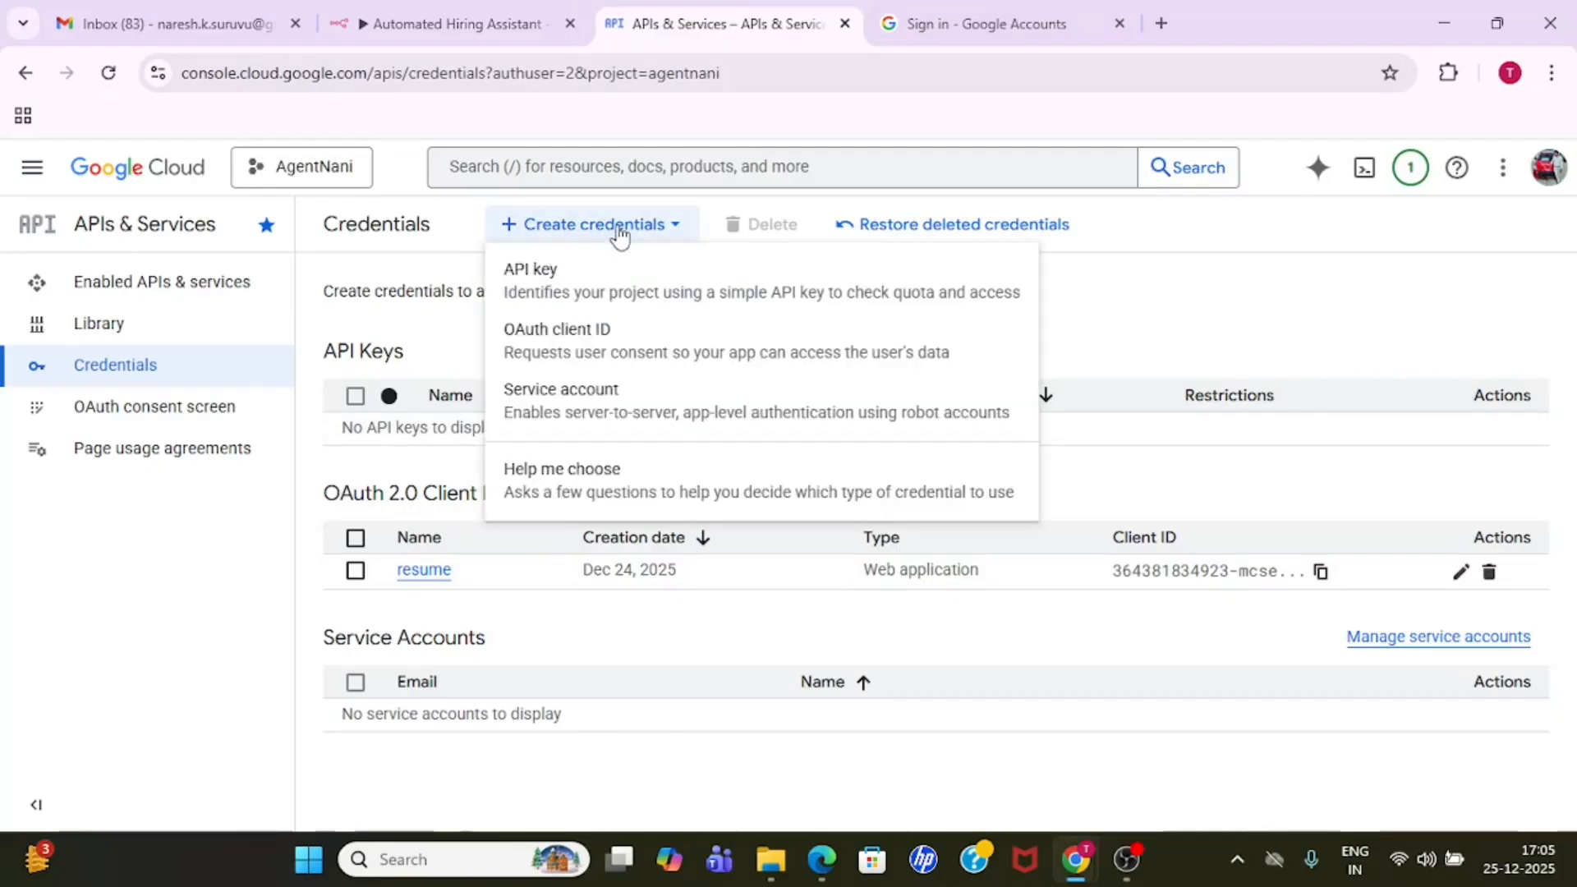
left_click(621, 349)
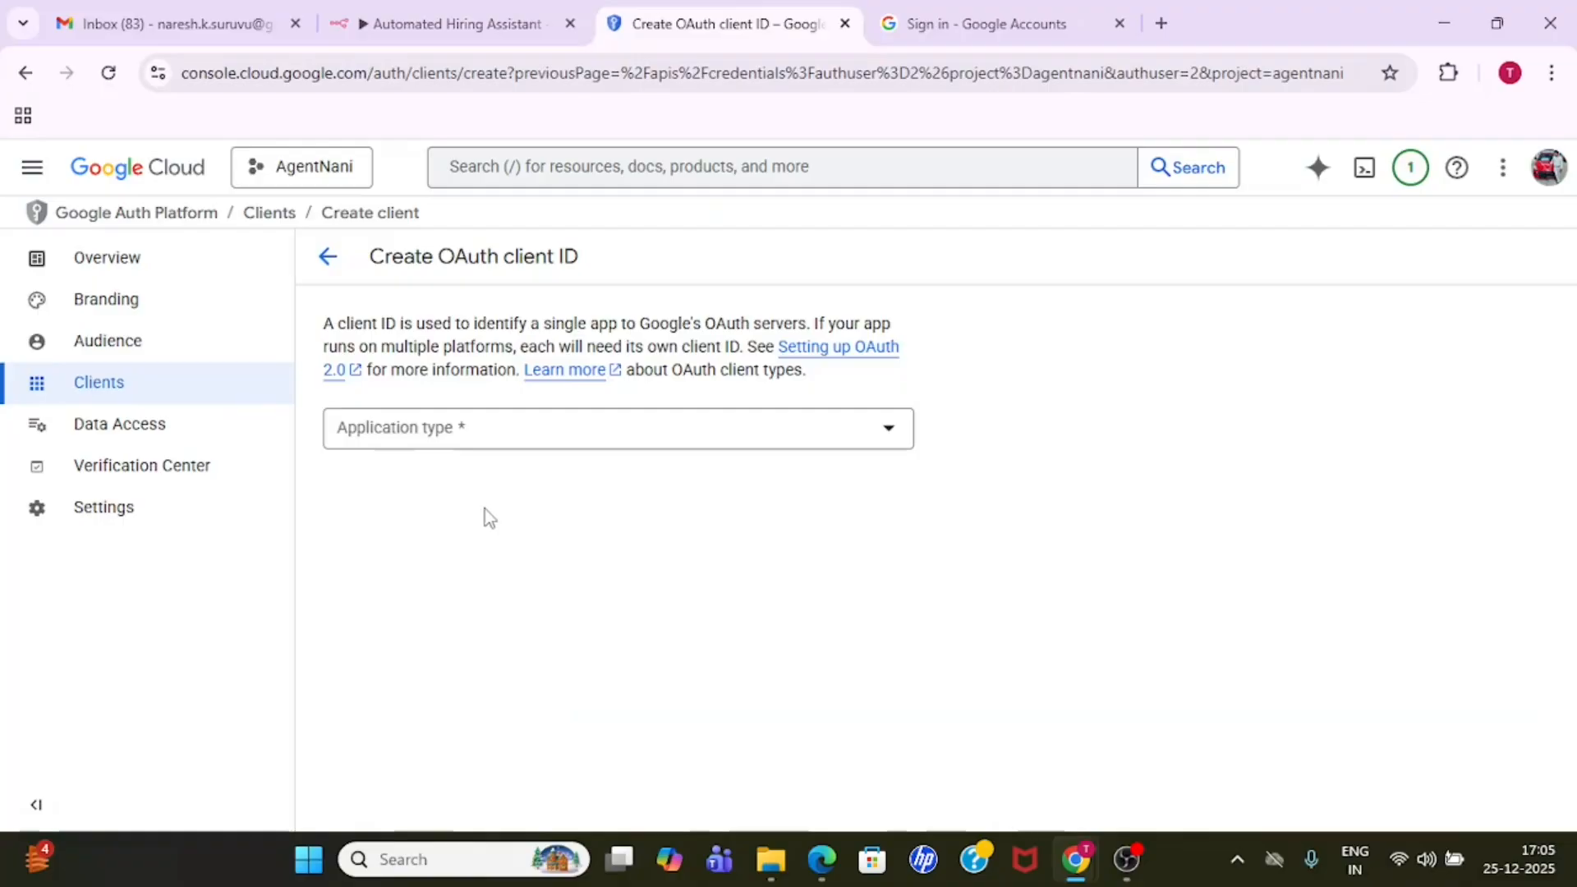
left_click(598, 435)
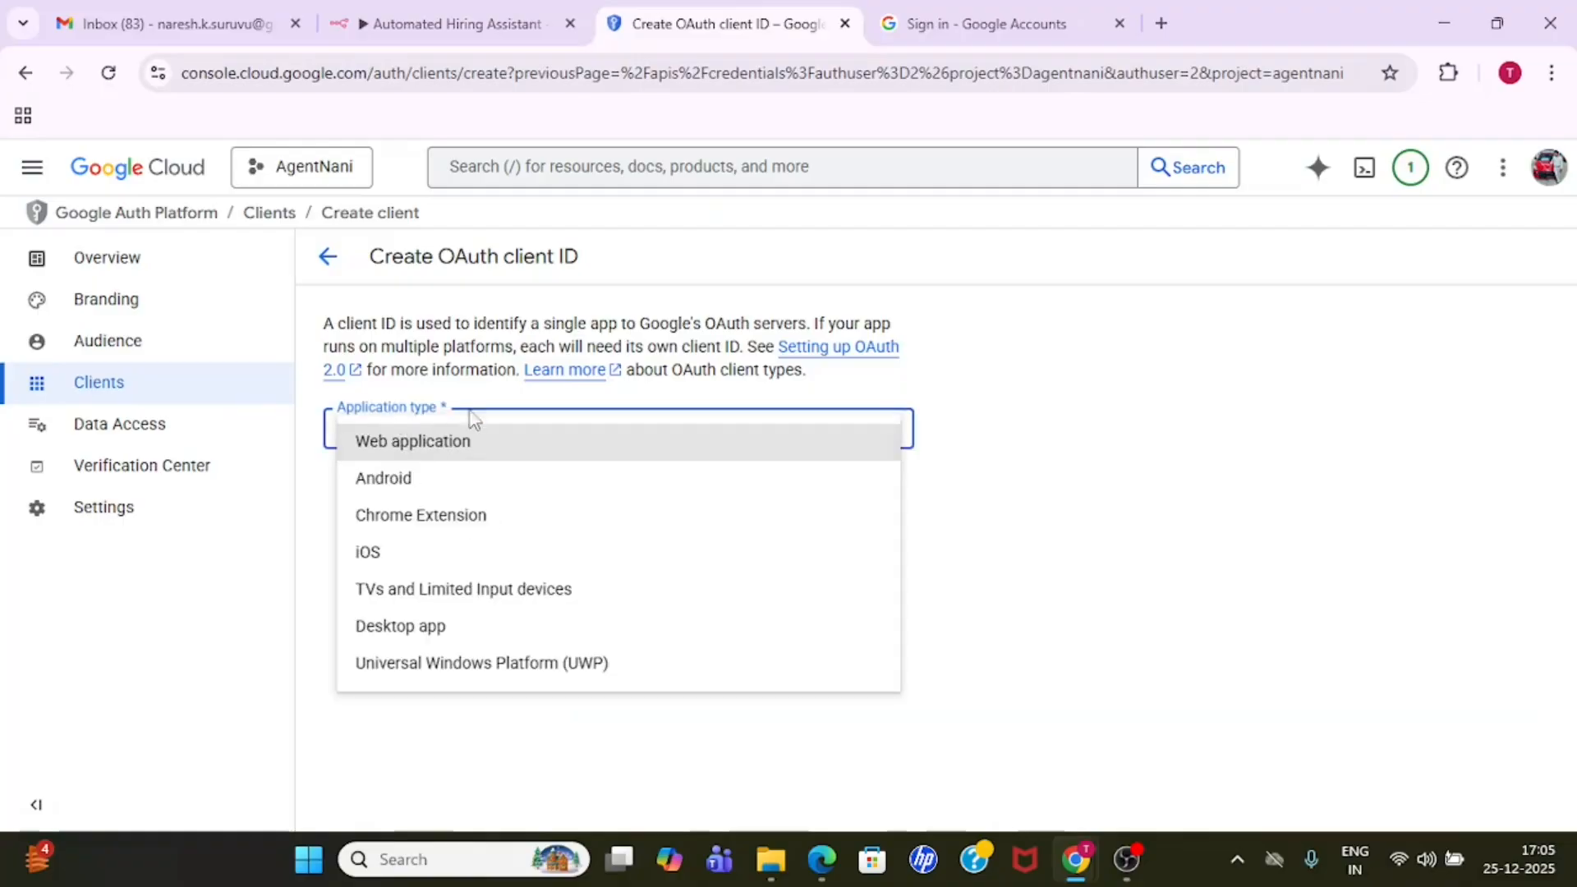
left_click(479, 455)
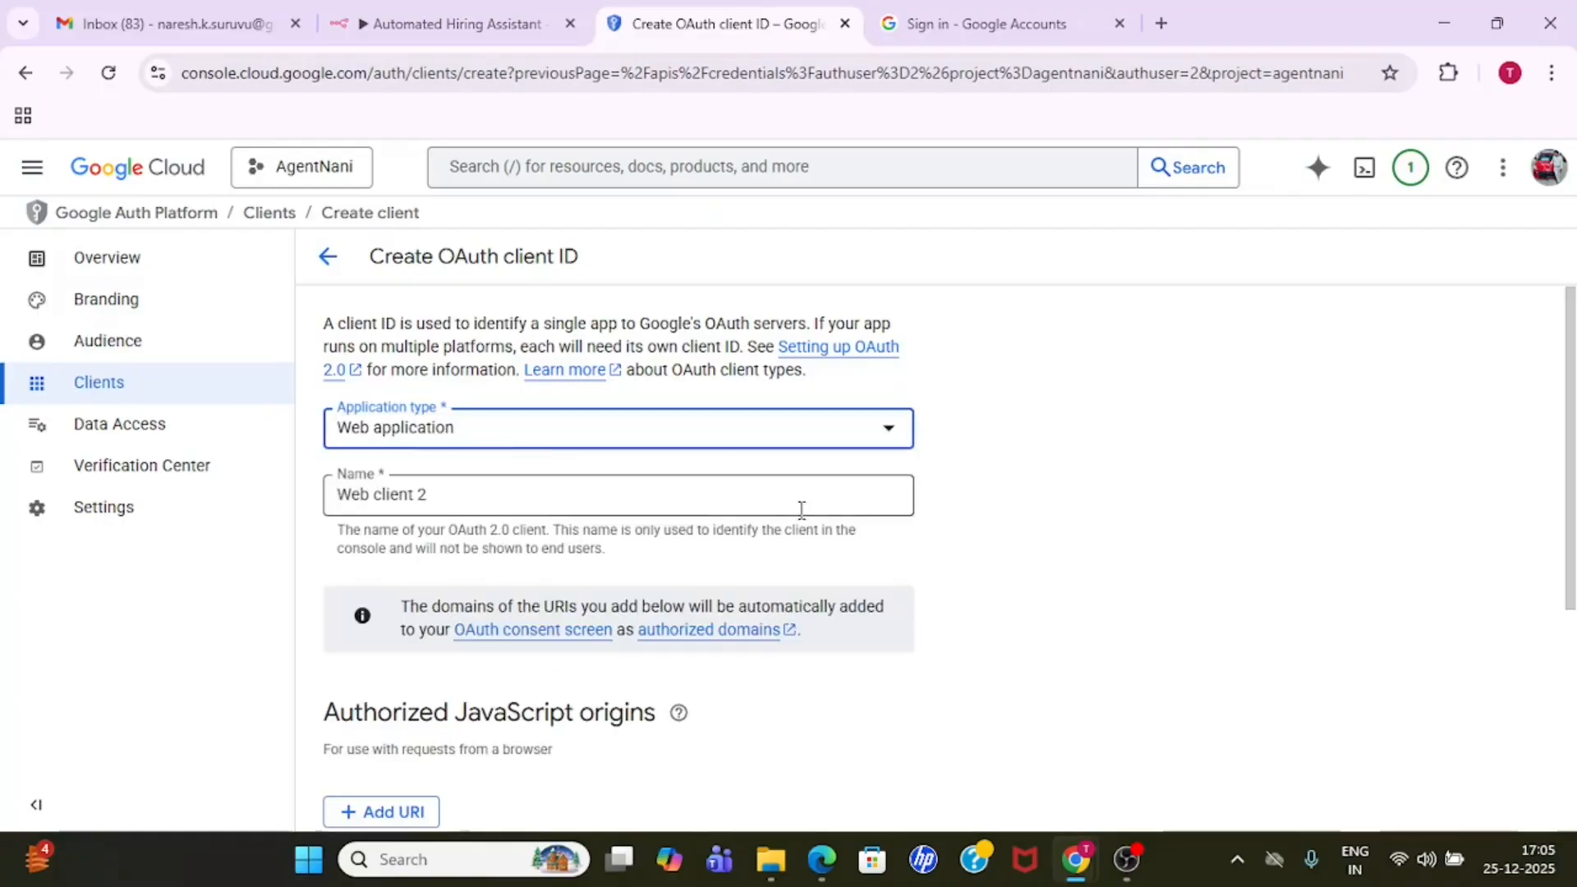
- Review the name of the new web client and add a blank entry under Authorized redirect URIs
left_click_drag(440, 492, 325, 497)
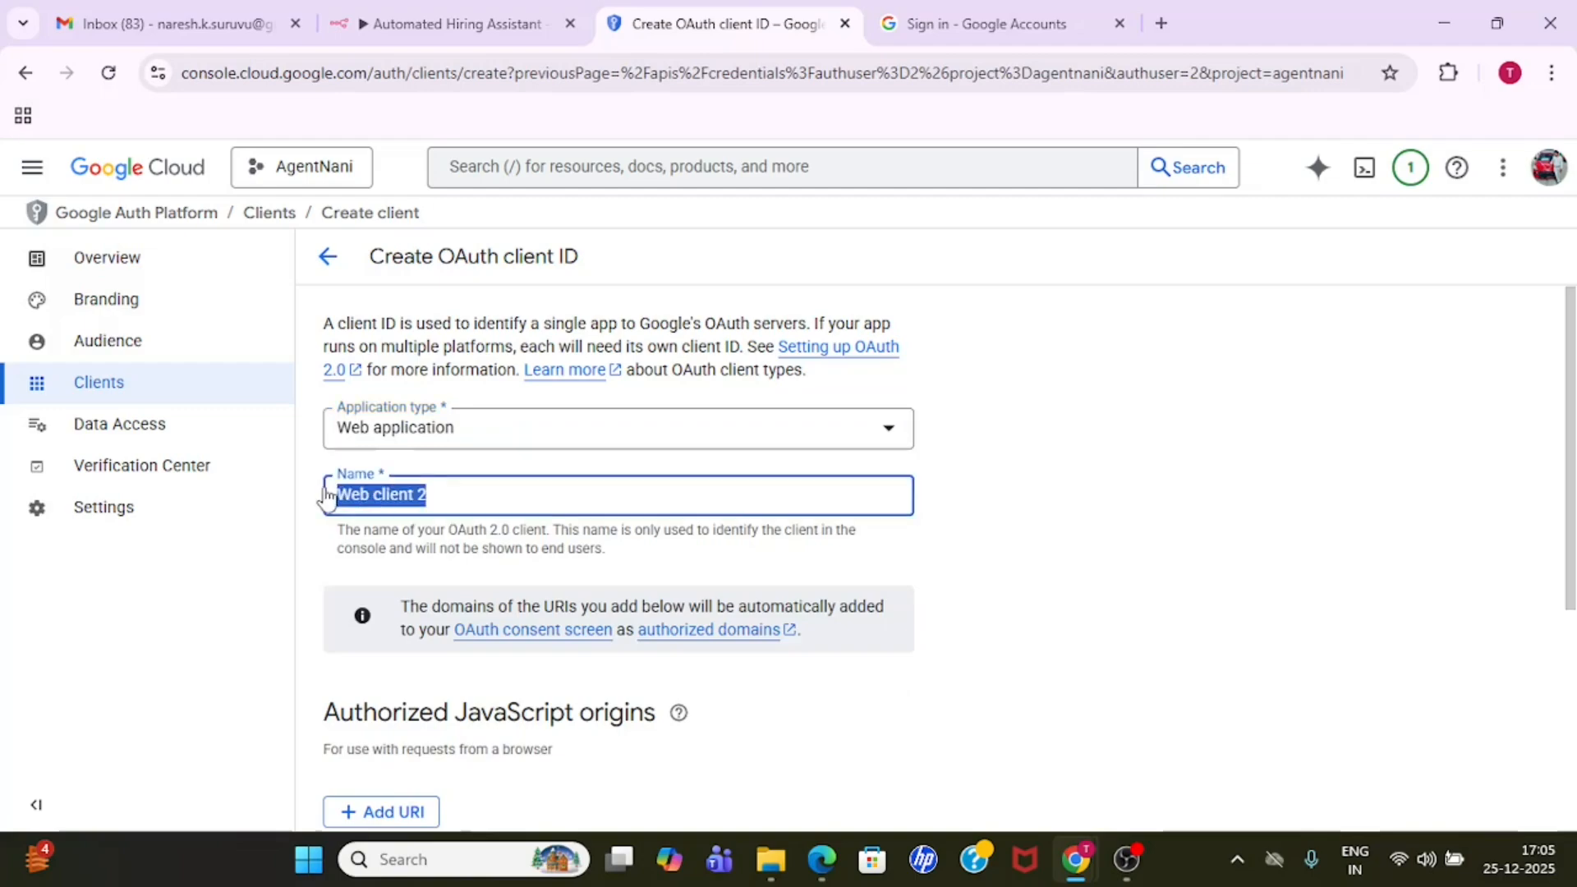
left_click(1211, 566)
scroll(1211, 566, "down", 5)
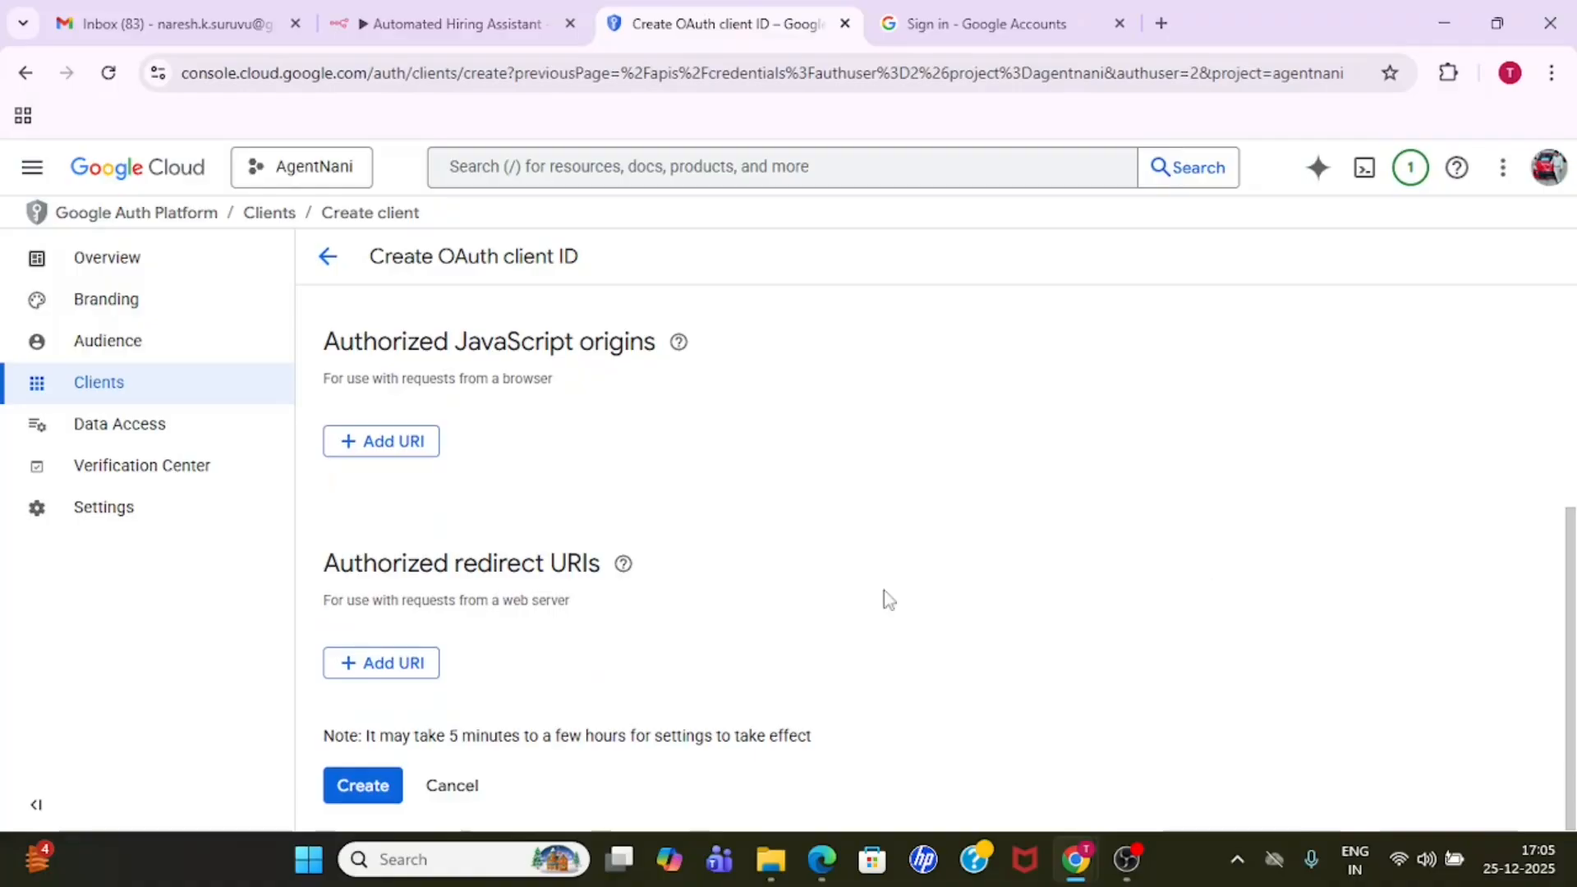
double_click(530, 568)
left_click(609, 662)
left_click(394, 664)
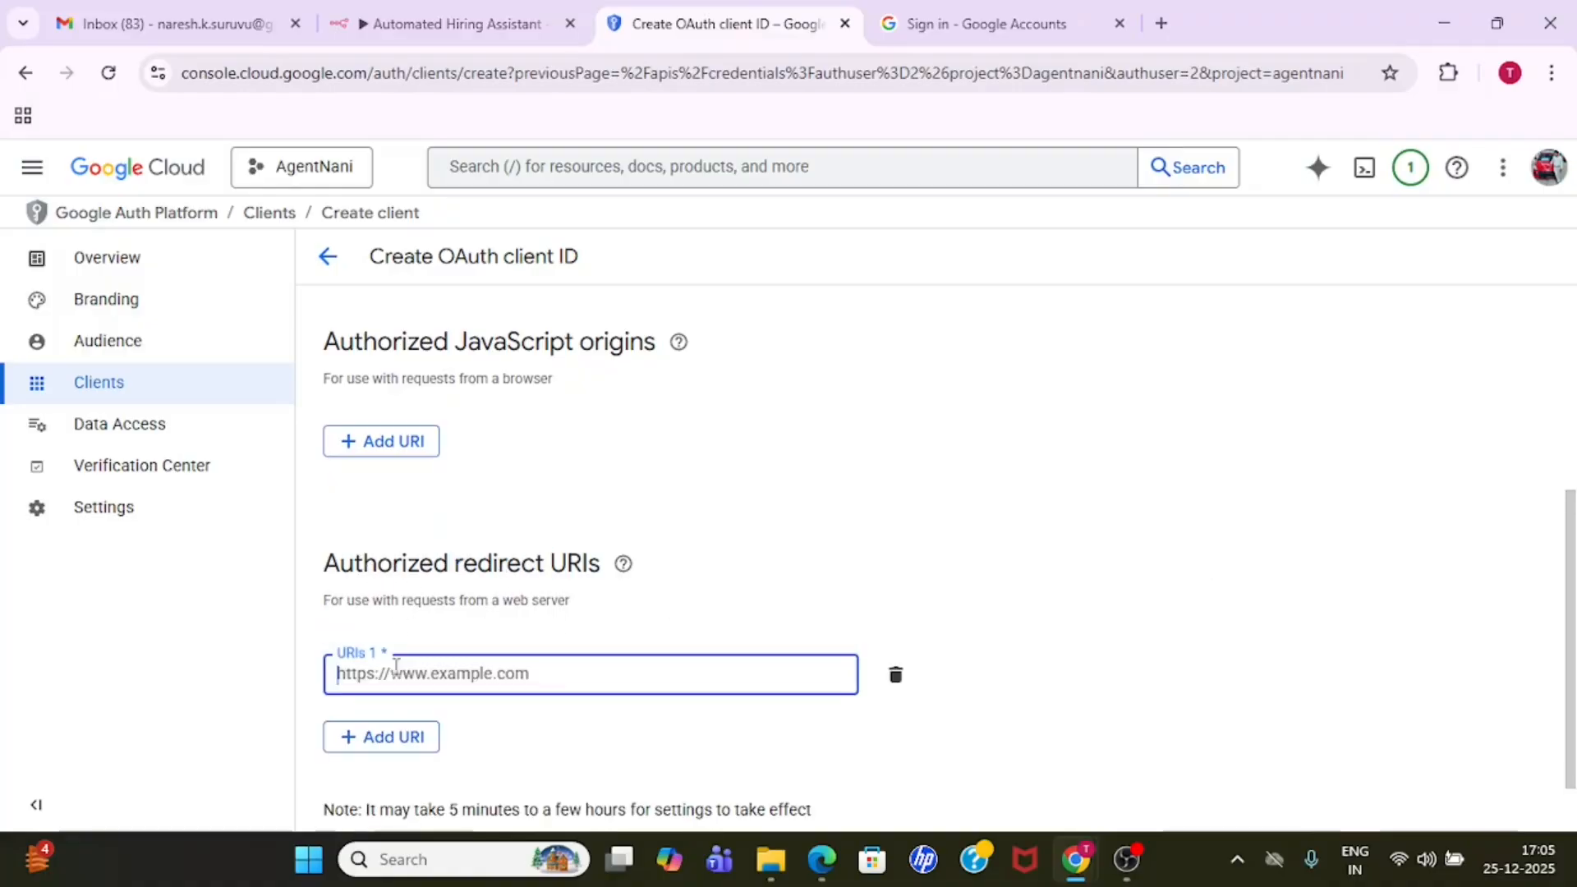
left_click(402, 10)
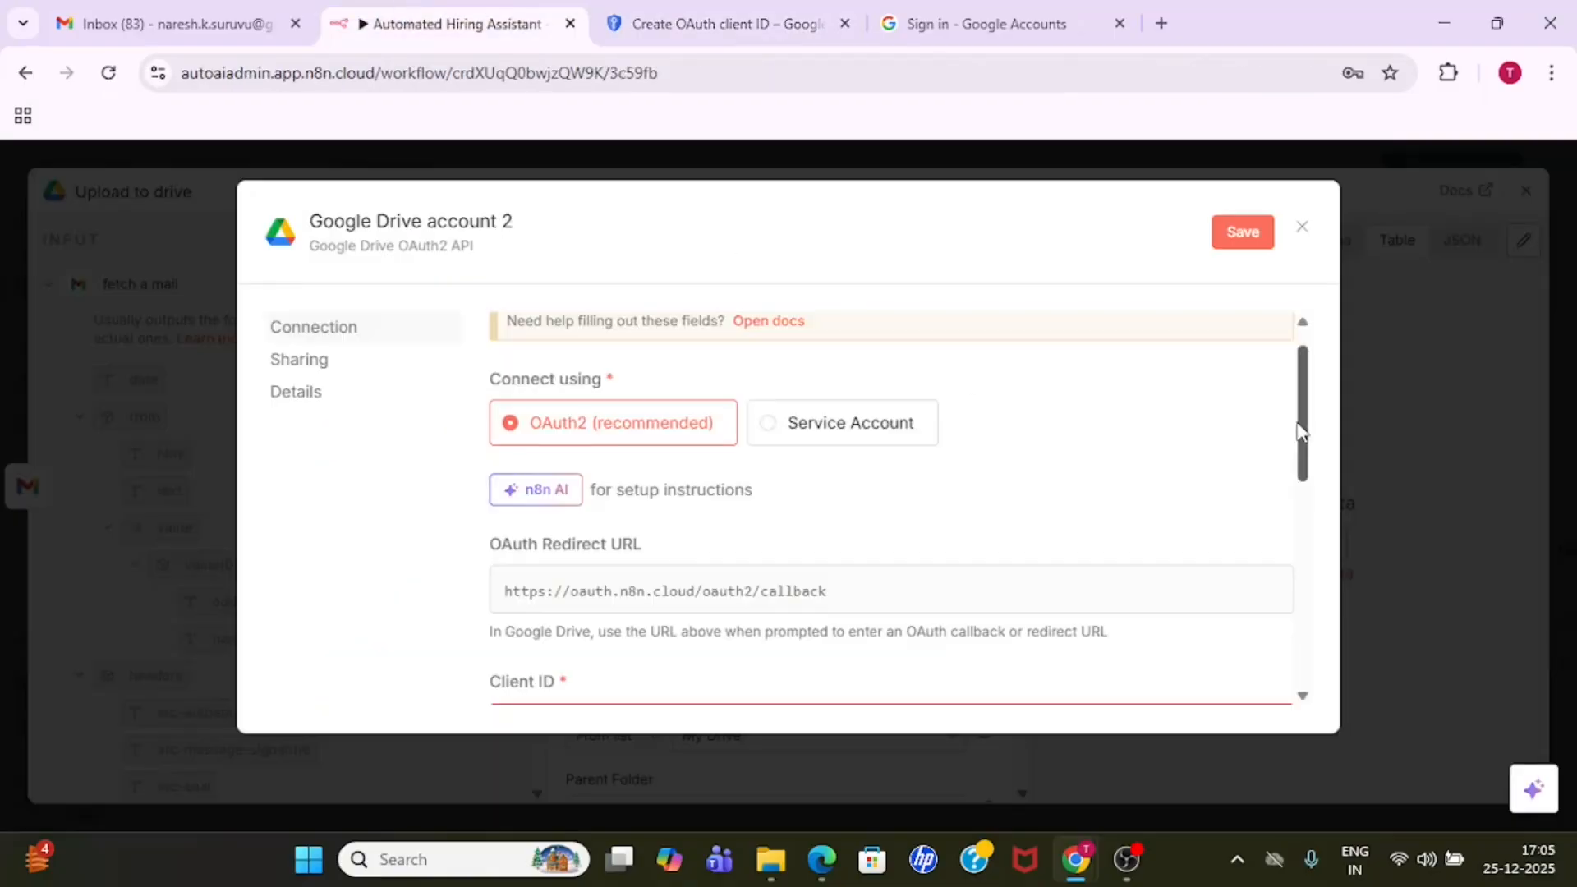
left_click_drag(1299, 430, 1309, 458)
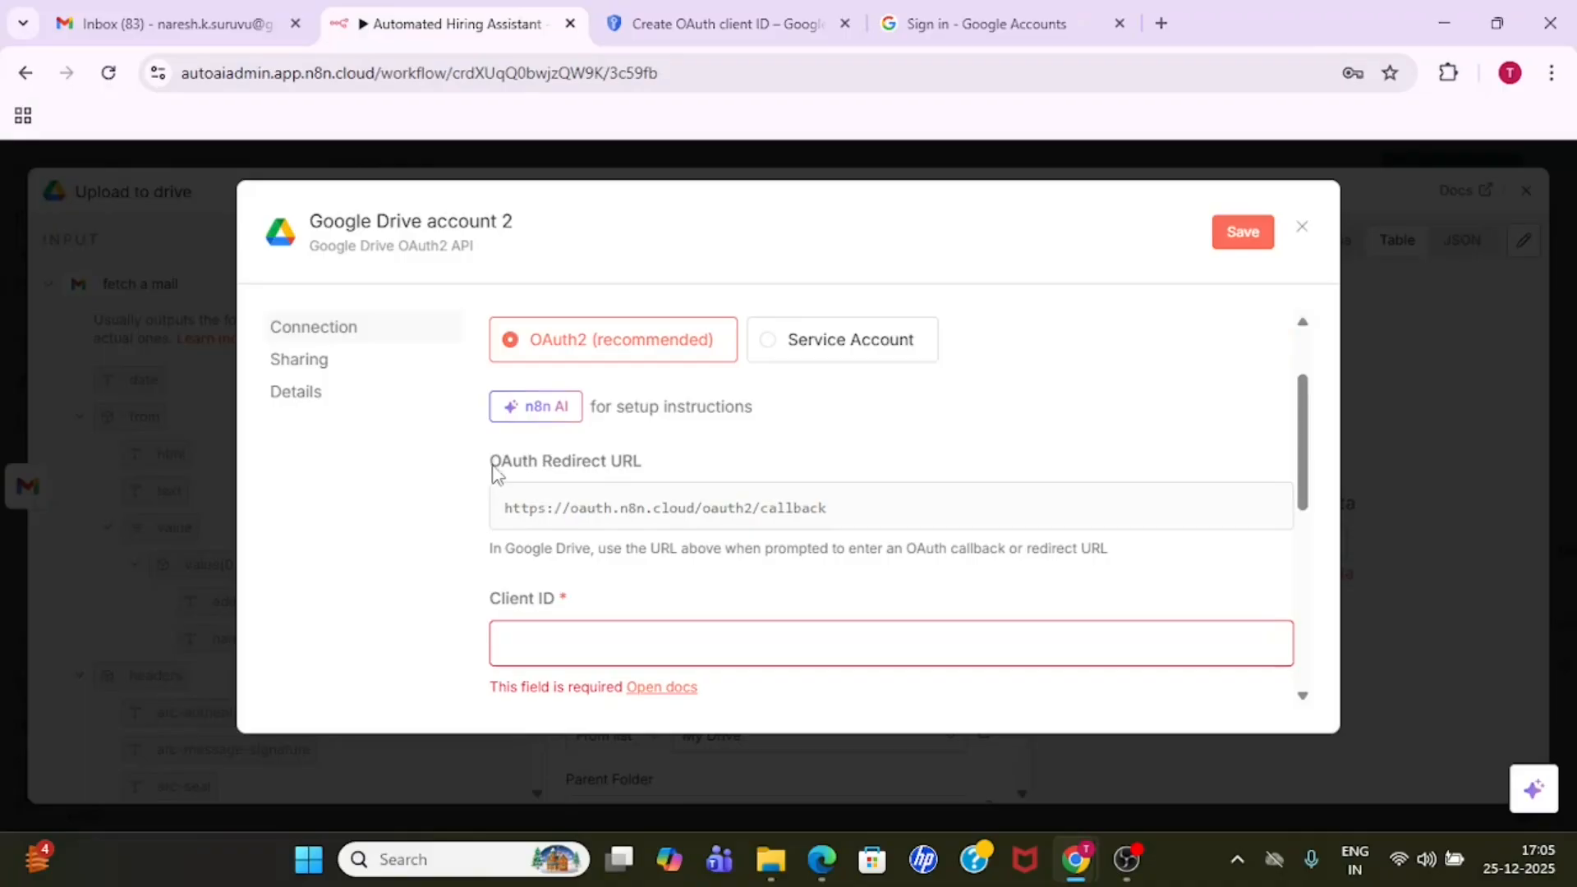
left_click_drag(493, 473, 655, 475)
left_click(700, 491)
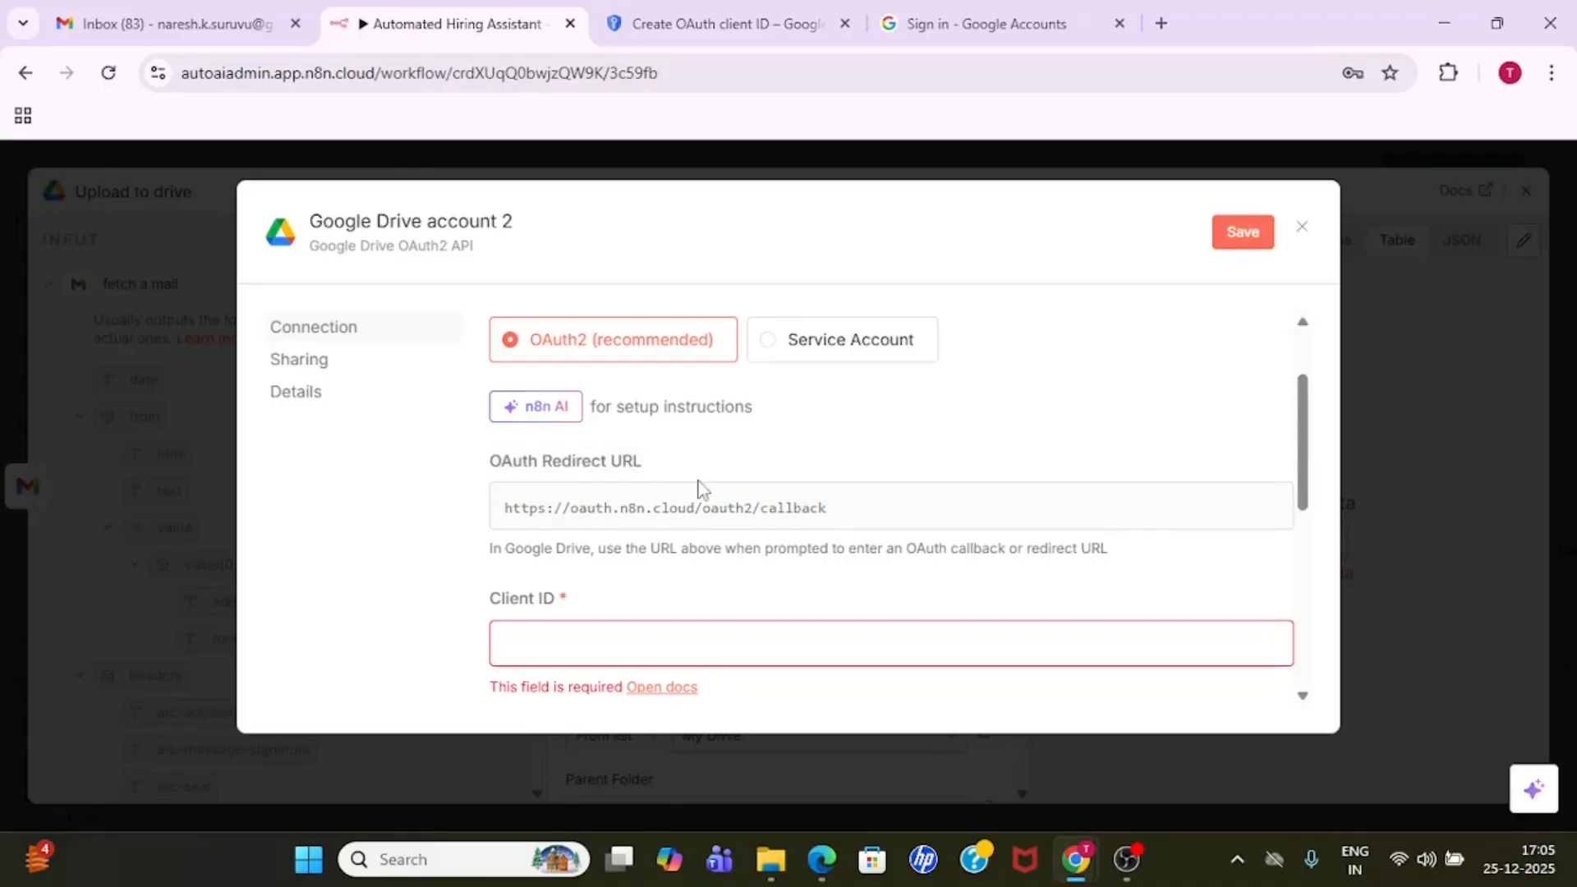
left_click(828, 516)
left_click(708, 23)
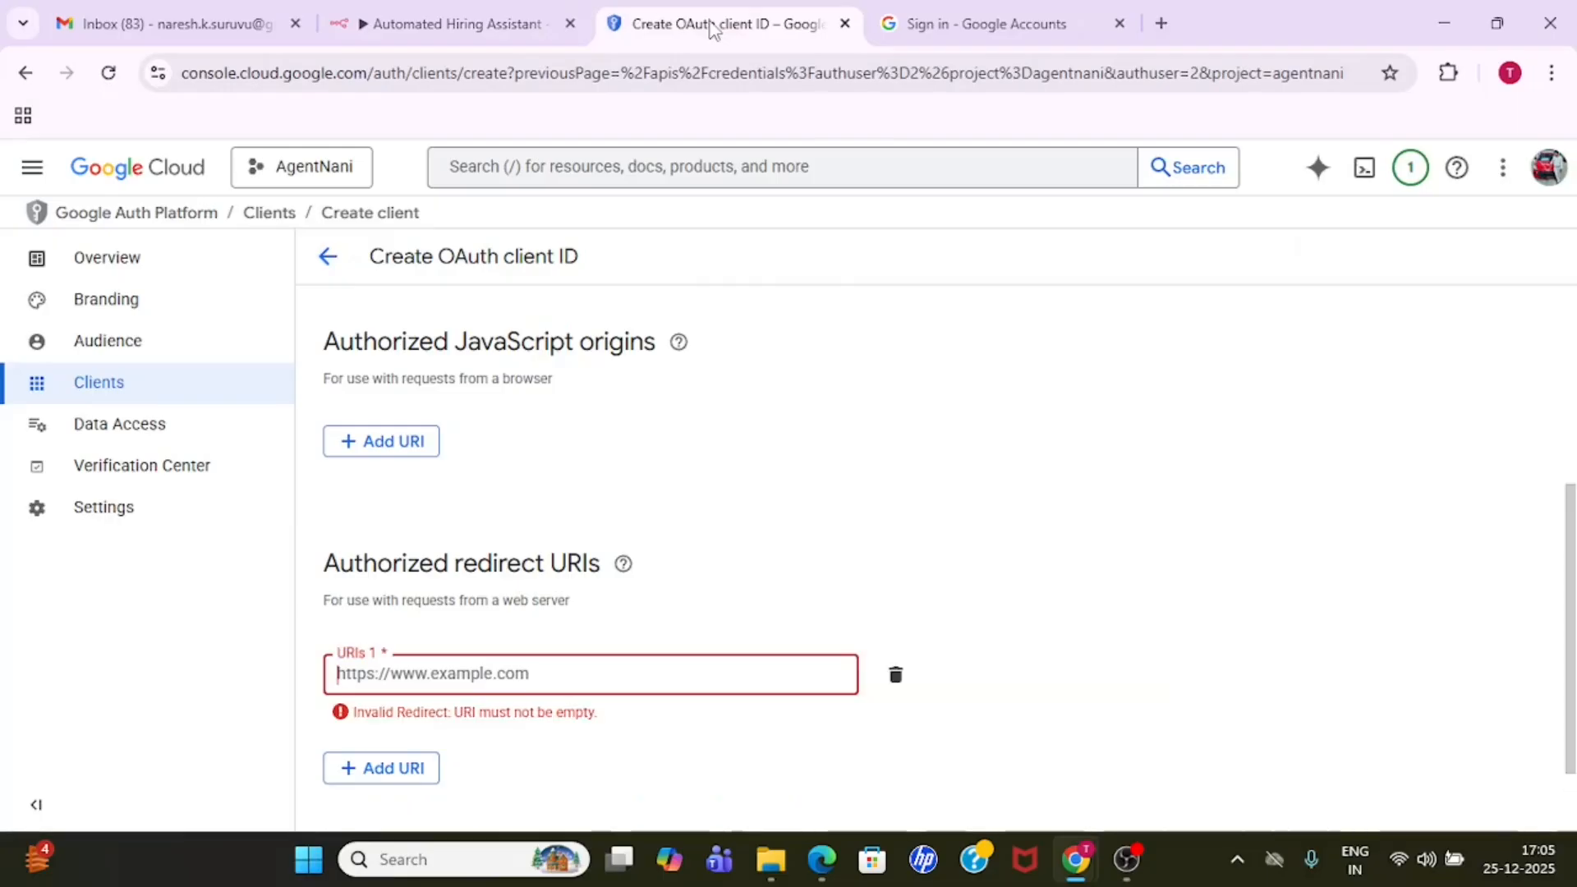
key("ctrl+v")
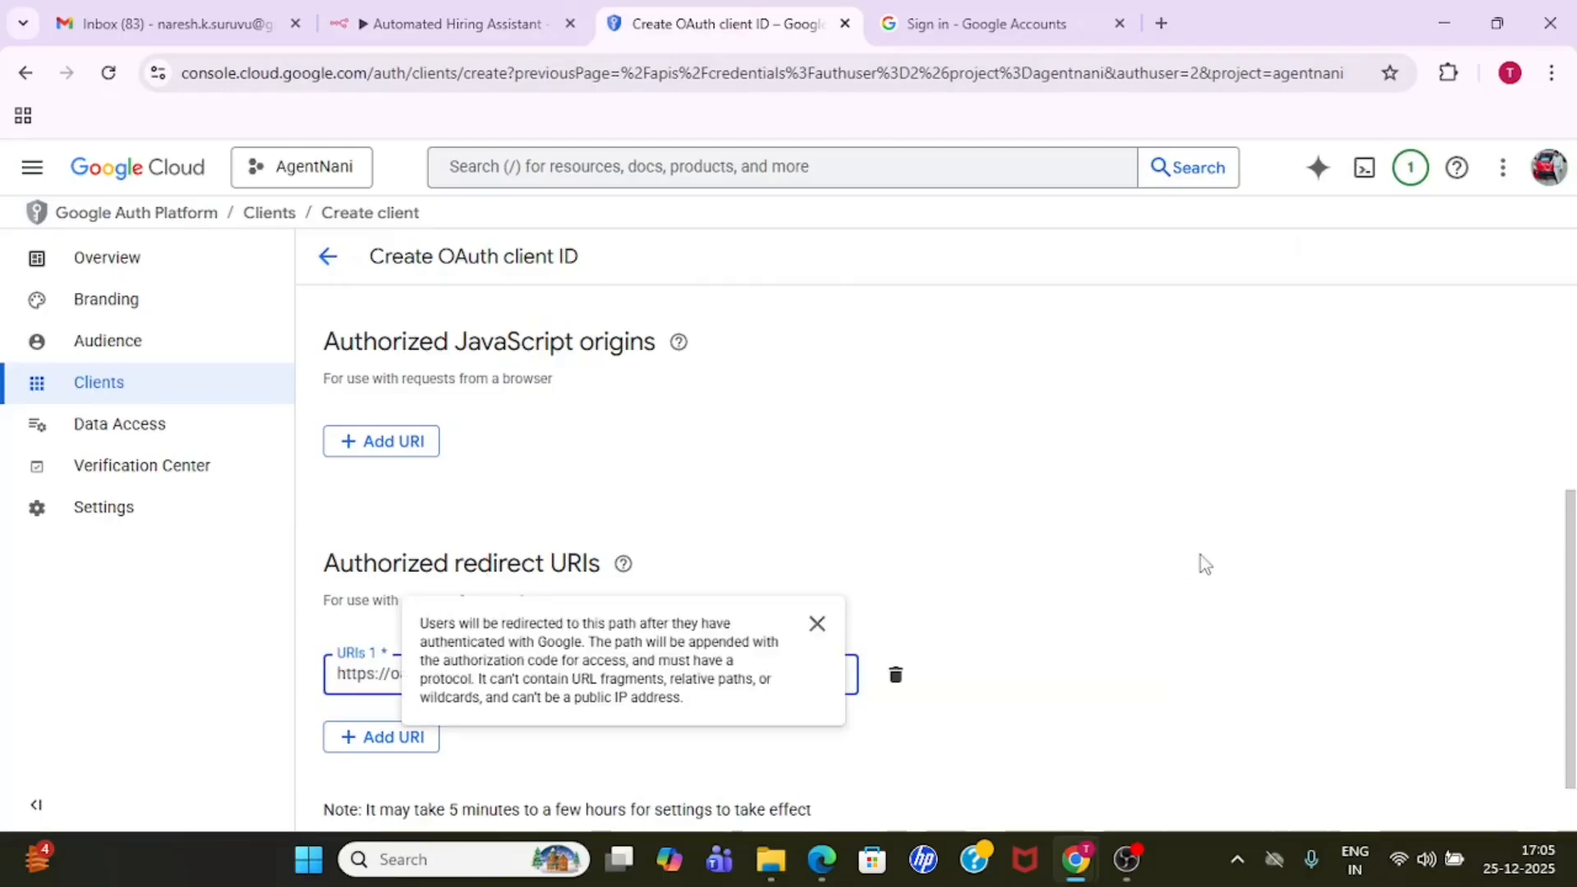
- Create the OAuth client and review its client ID and client secret
left_click_drag(1573, 554, 1573, 487)
scroll(1573, 493, "down", 3)
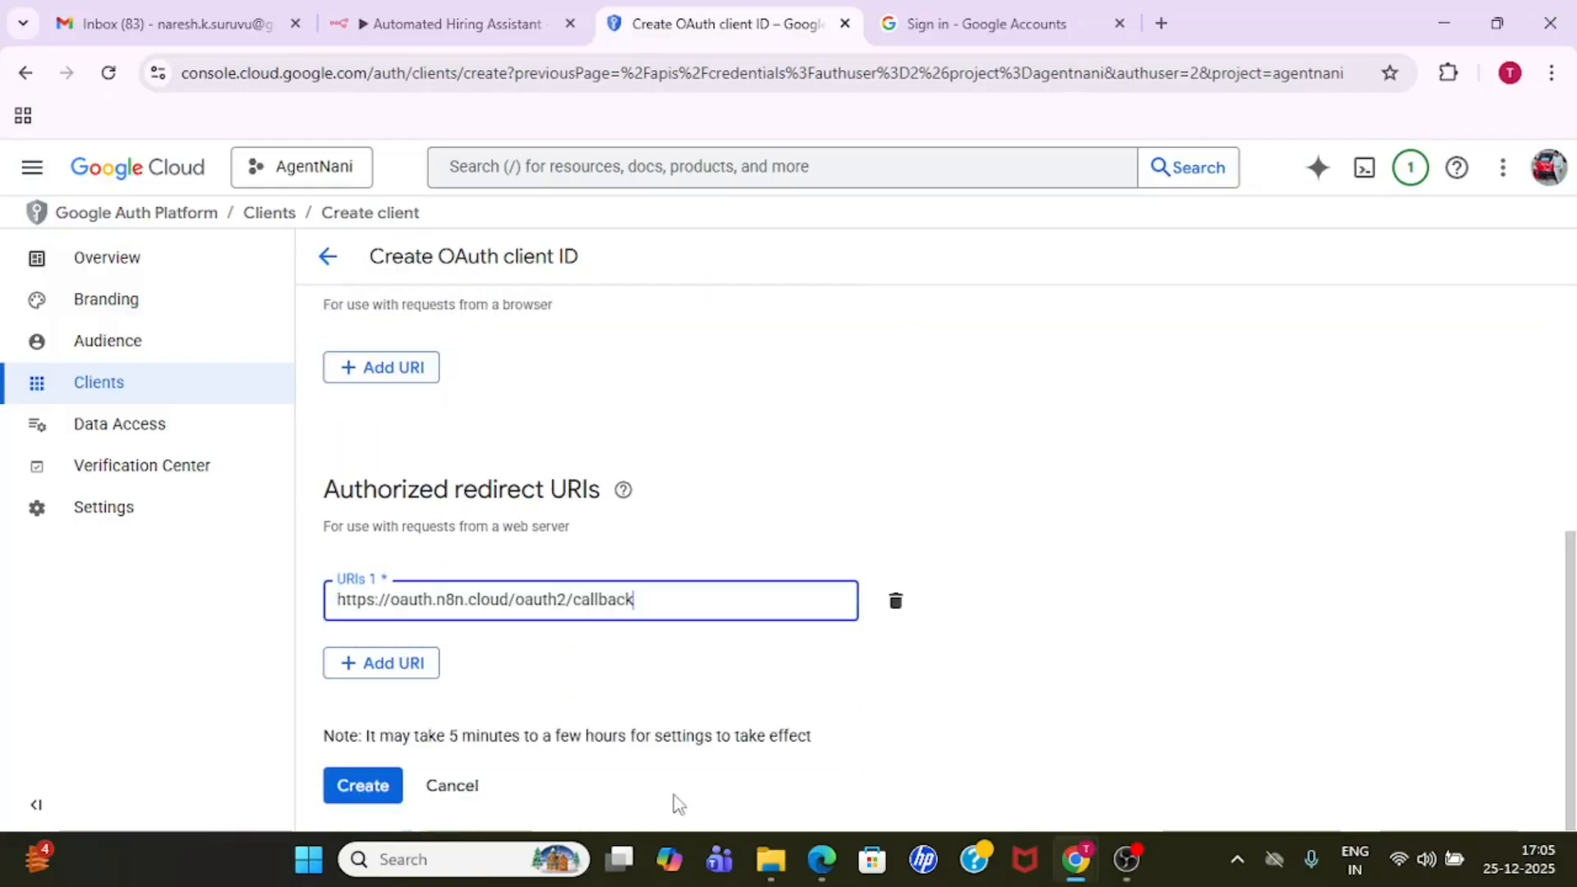
left_click(374, 785)
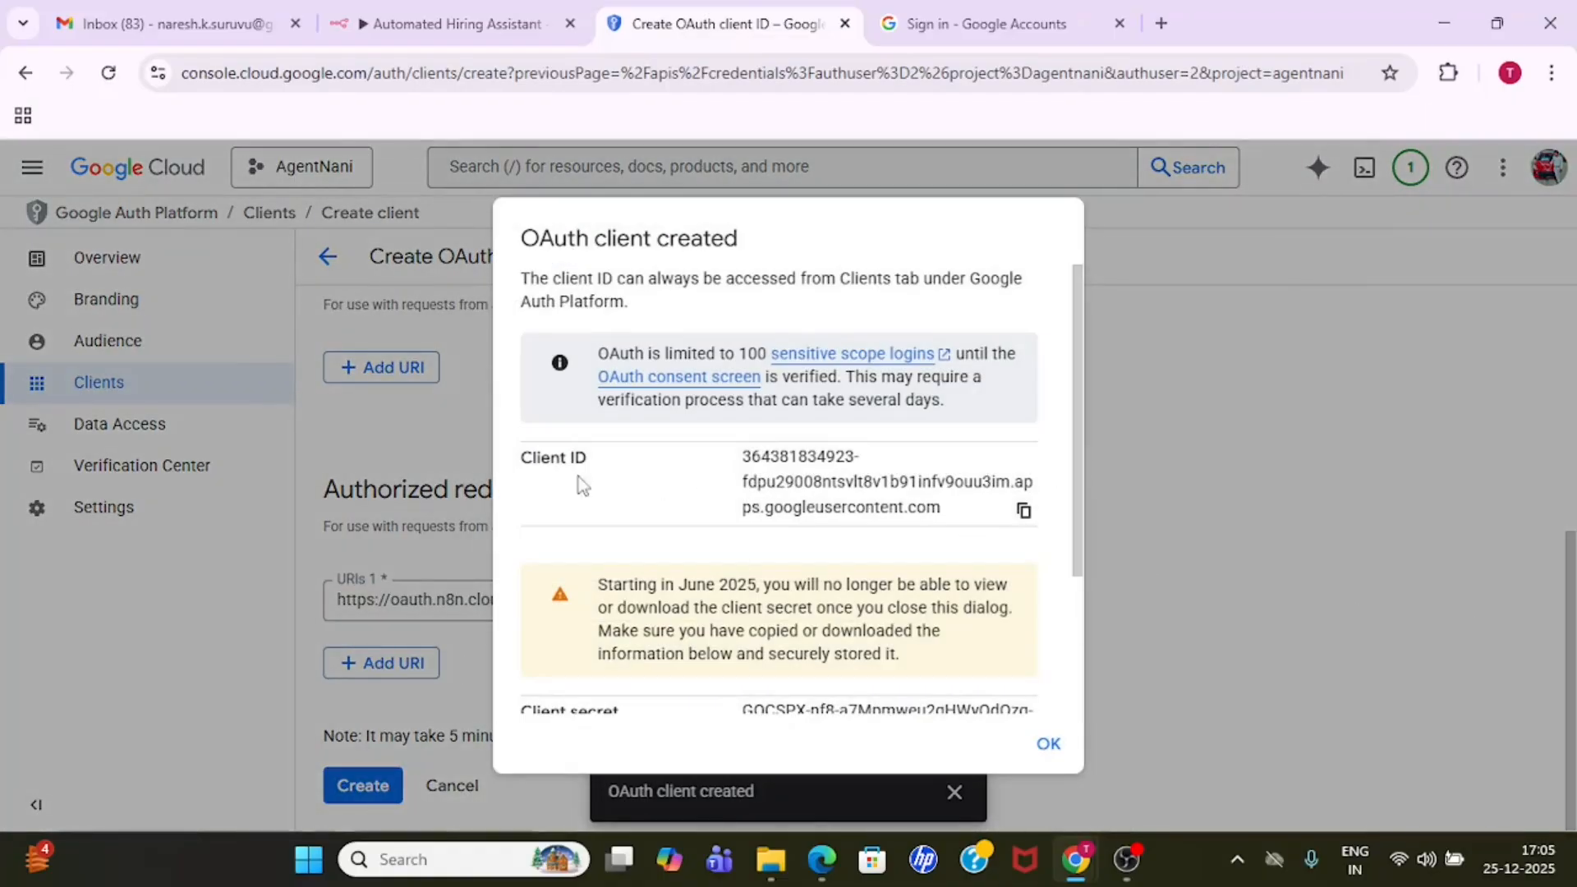
left_click_drag(1078, 457, 1052, 615)
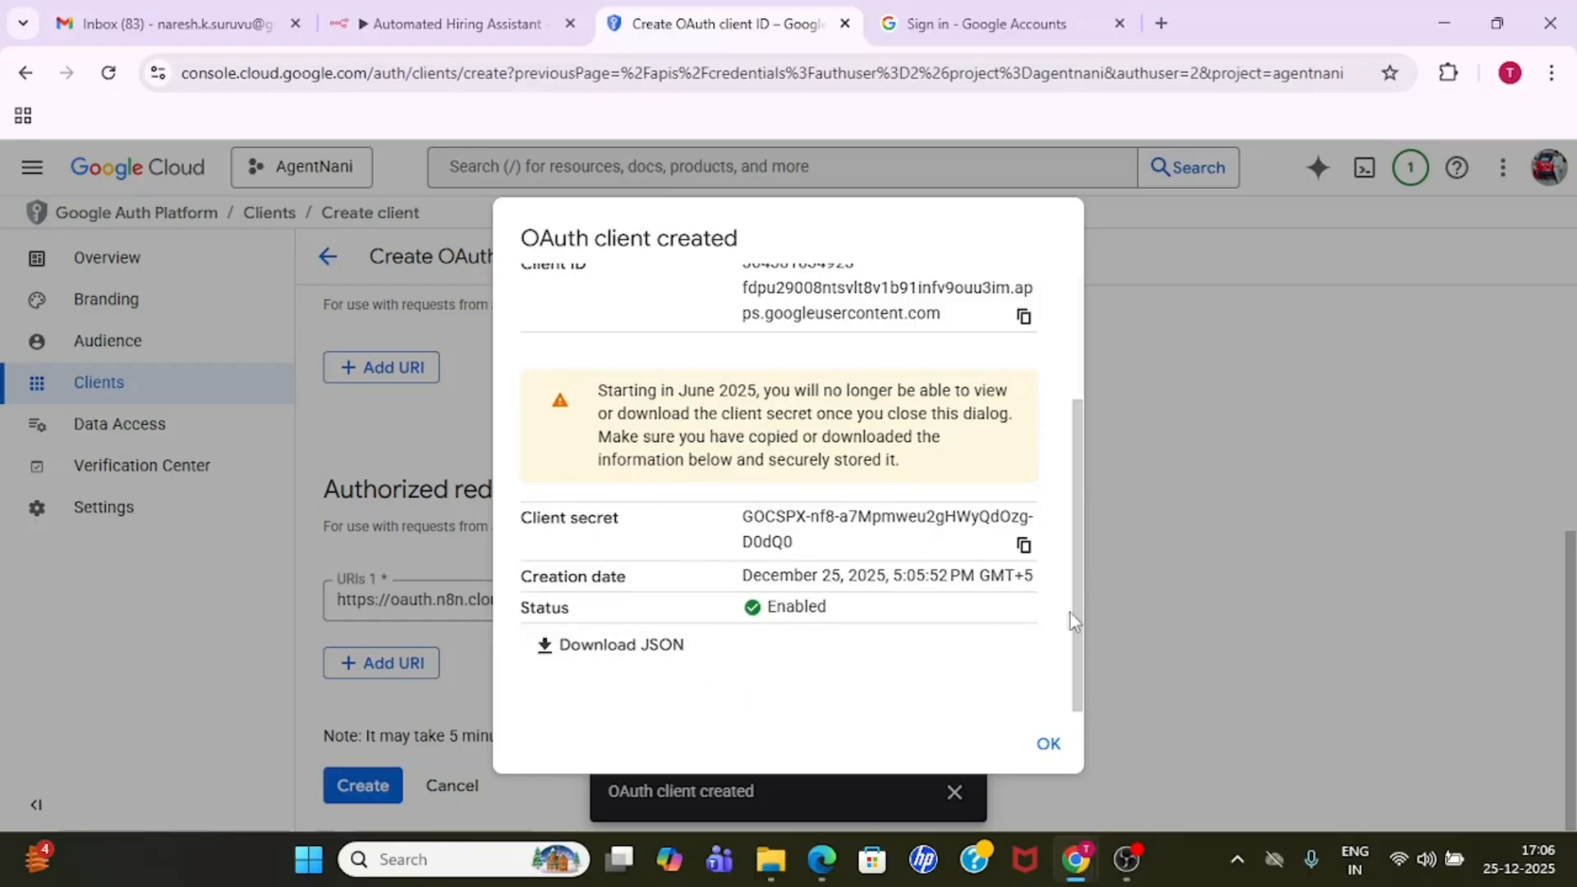
left_click_drag(1073, 628, 1078, 444)
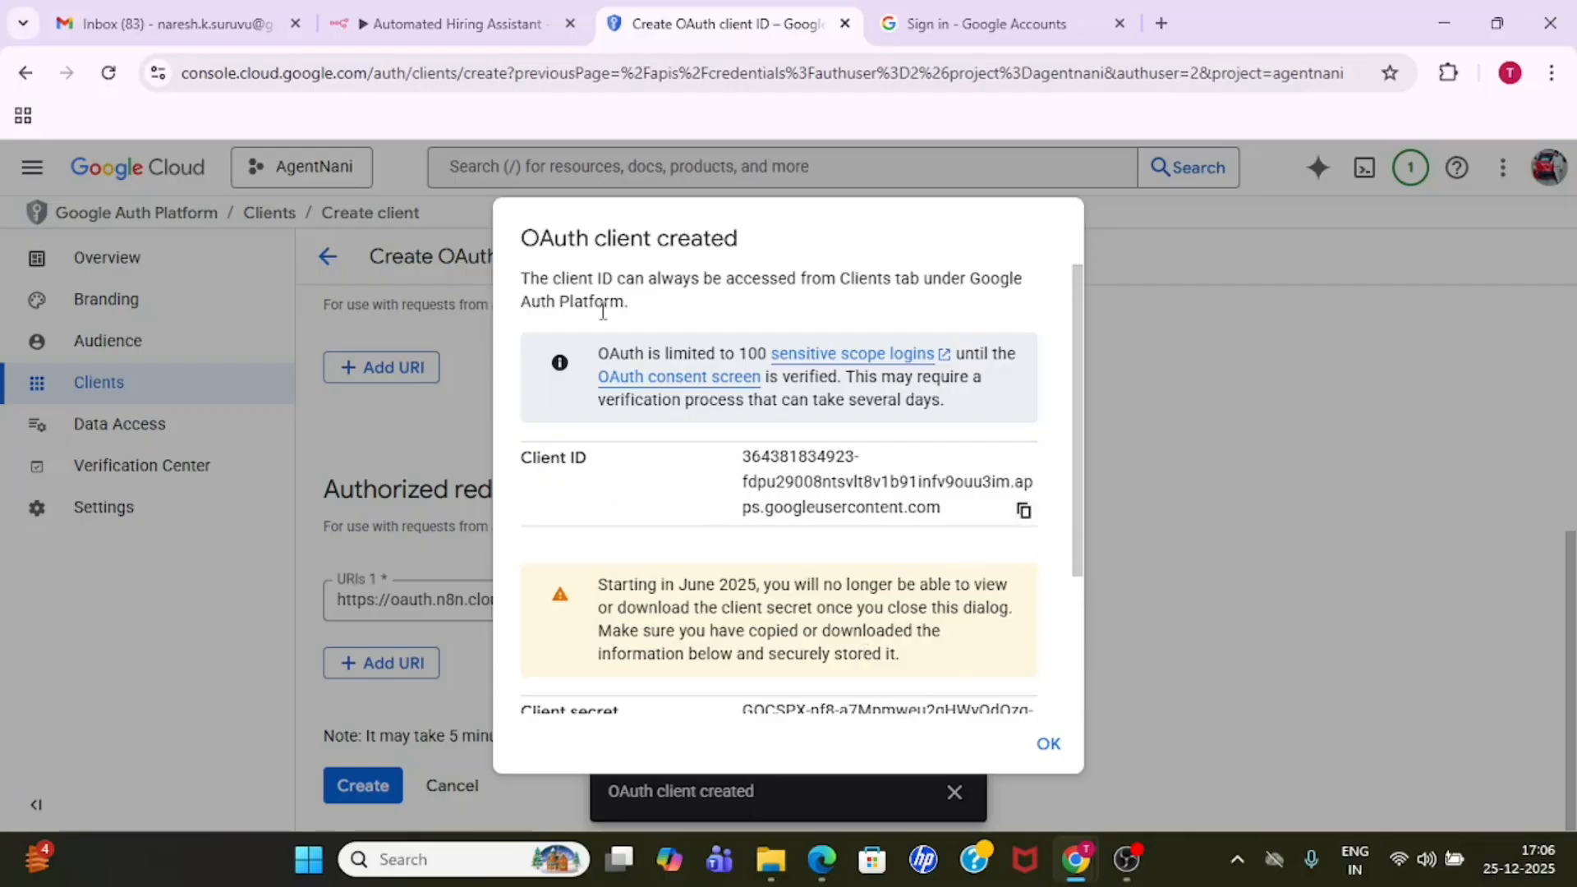
- Check the remaining fields of the n8n Google Drive credential, return to Google Cloud and close the new client's details
left_click(456, 25)
left_click_drag(1312, 441, 1281, 616)
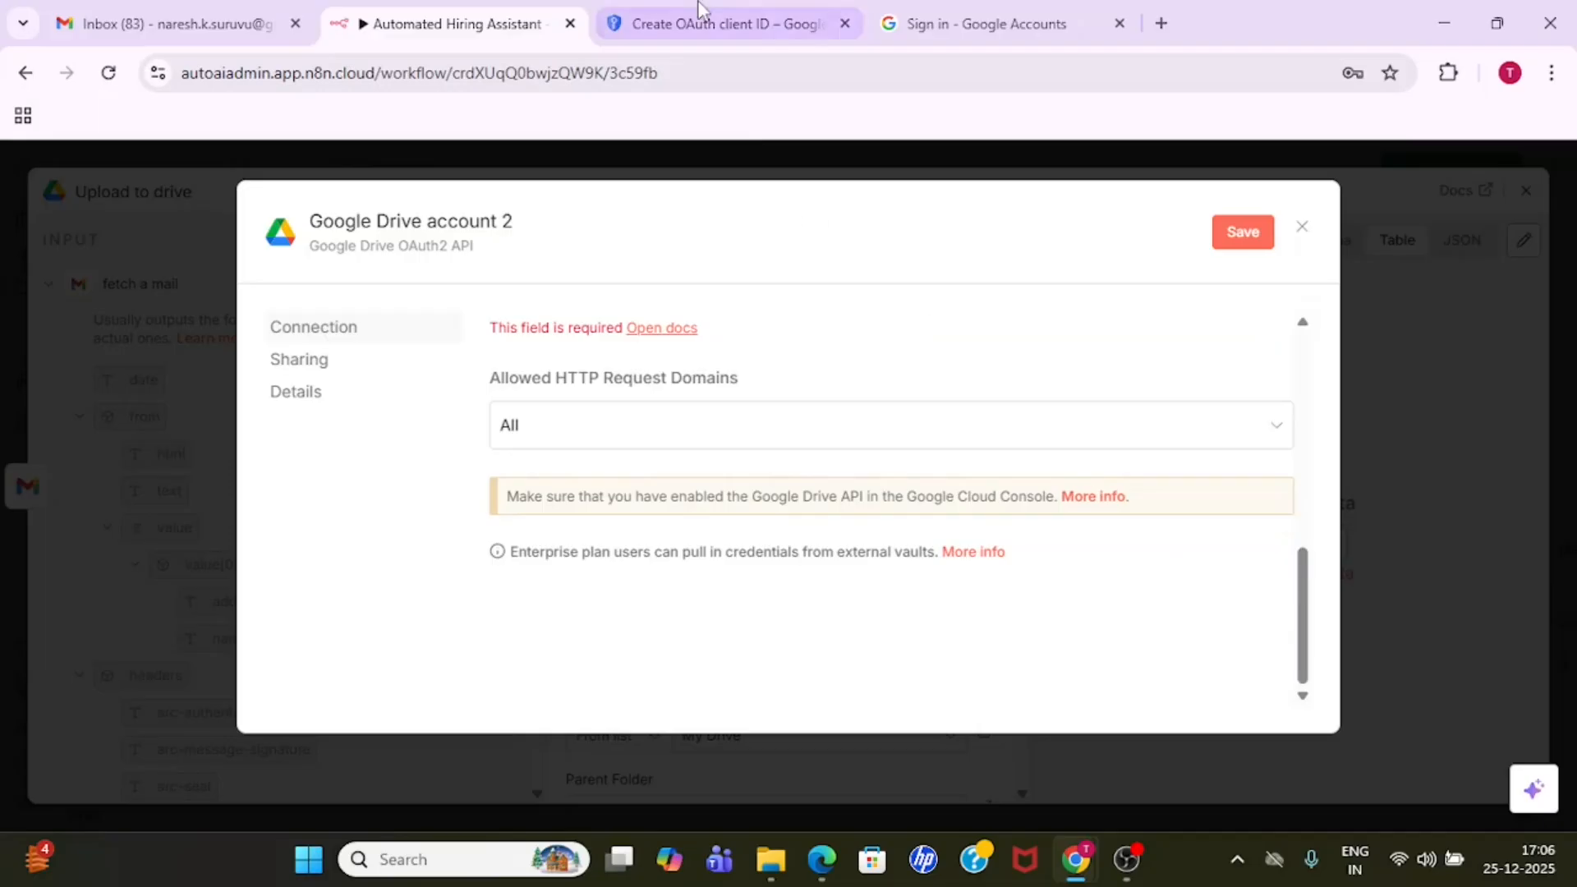
left_click(711, 24)
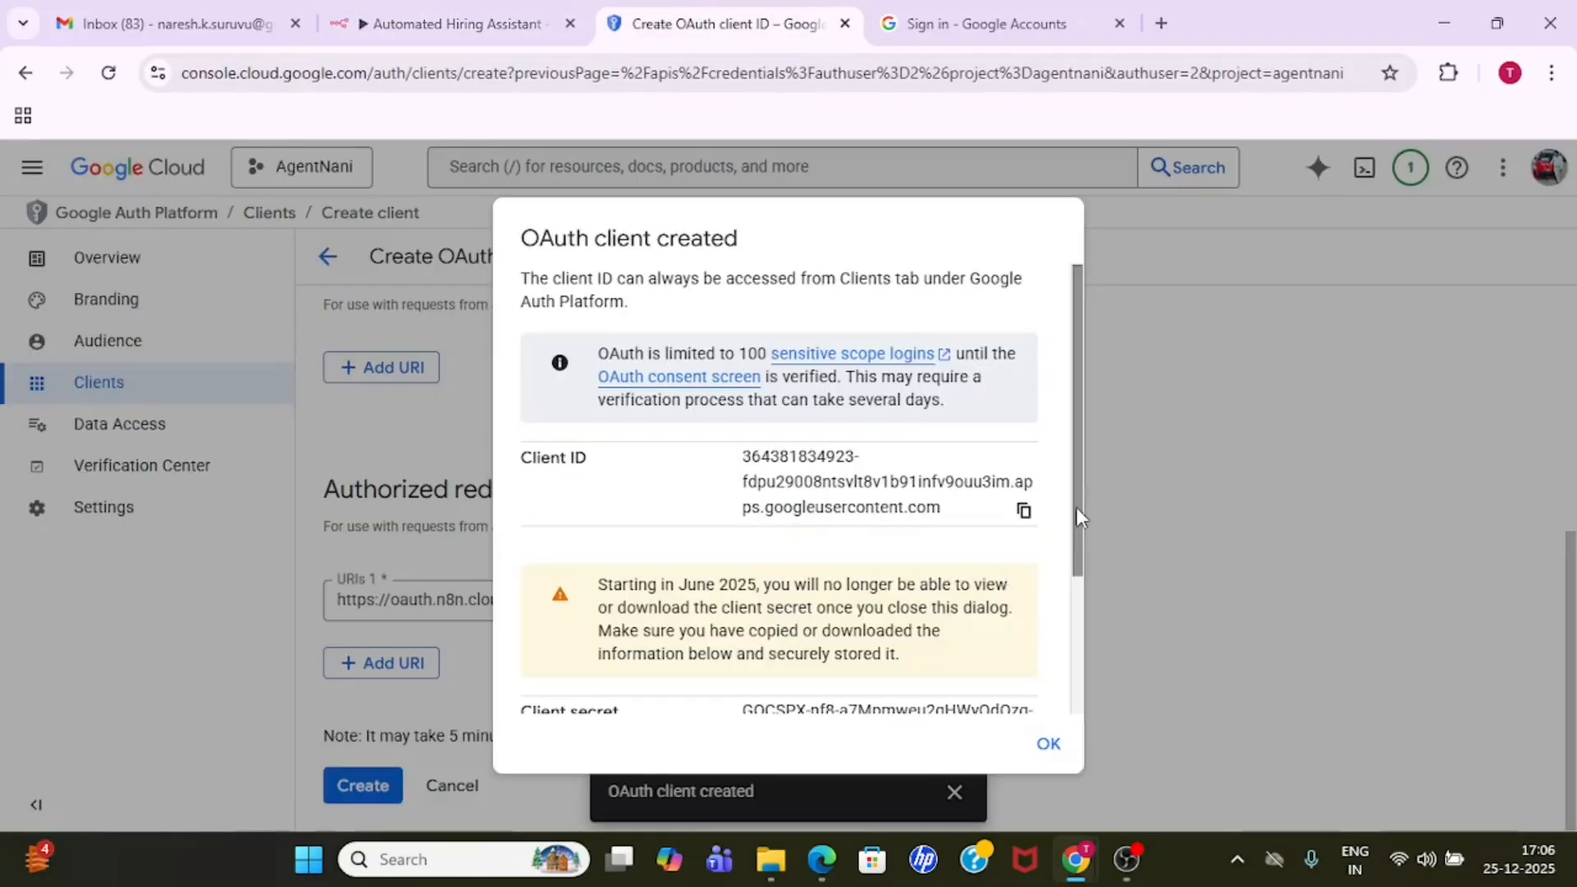
left_click_drag(1076, 516, 666, 674)
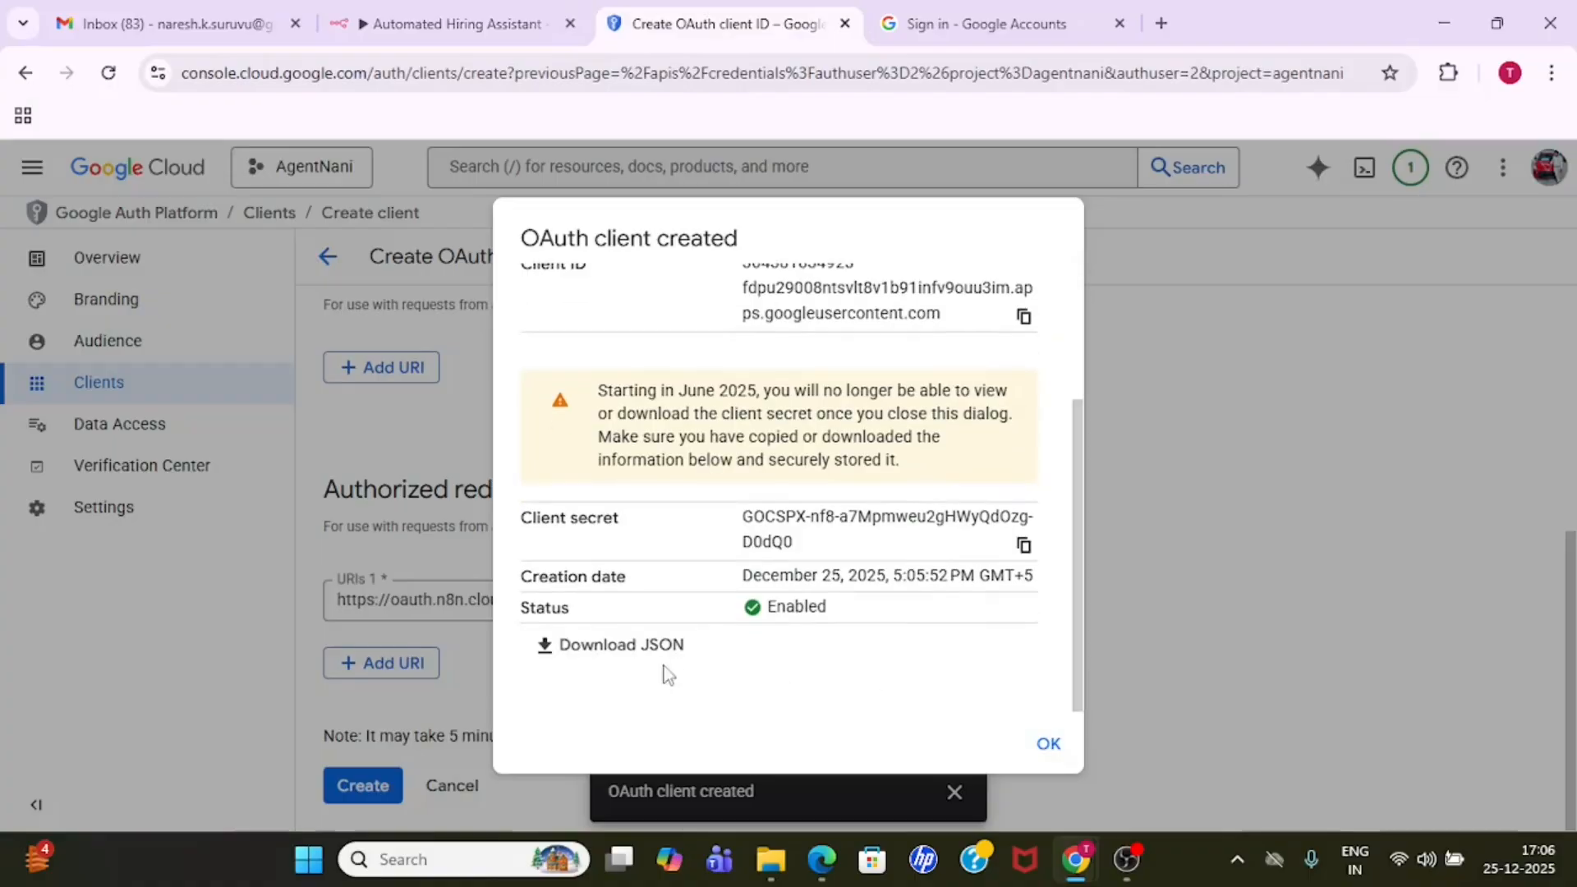
left_click(1047, 747)
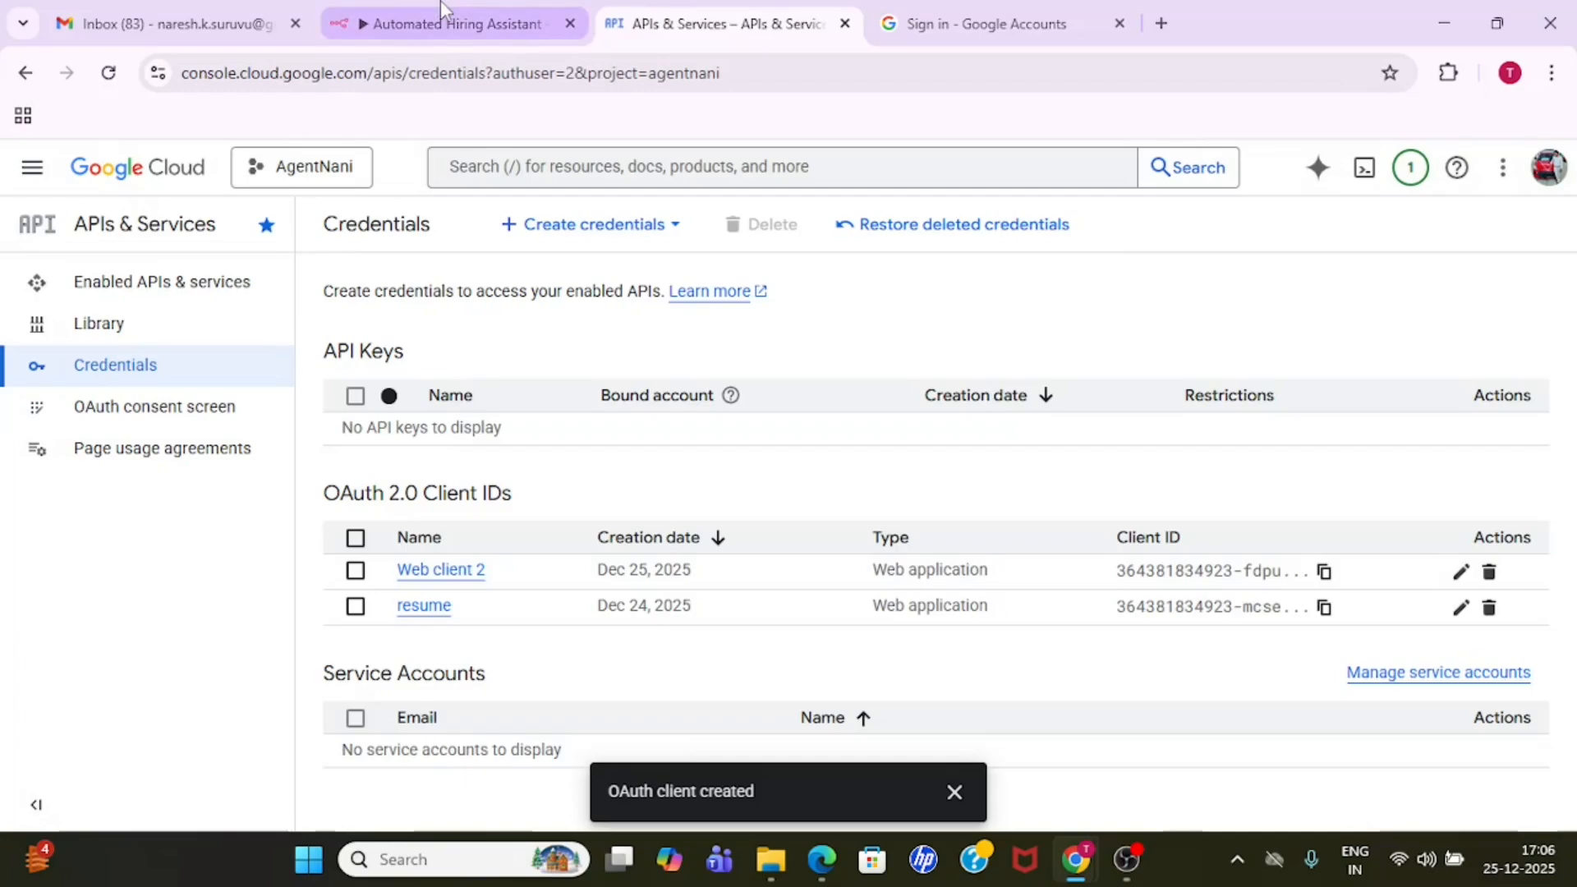
- Show the Client ID and Client Secret fields in the n8n credential form and return to the Google Cloud credentials list
left_click(446, 18)
left_click_drag(1303, 605, 1290, 379)
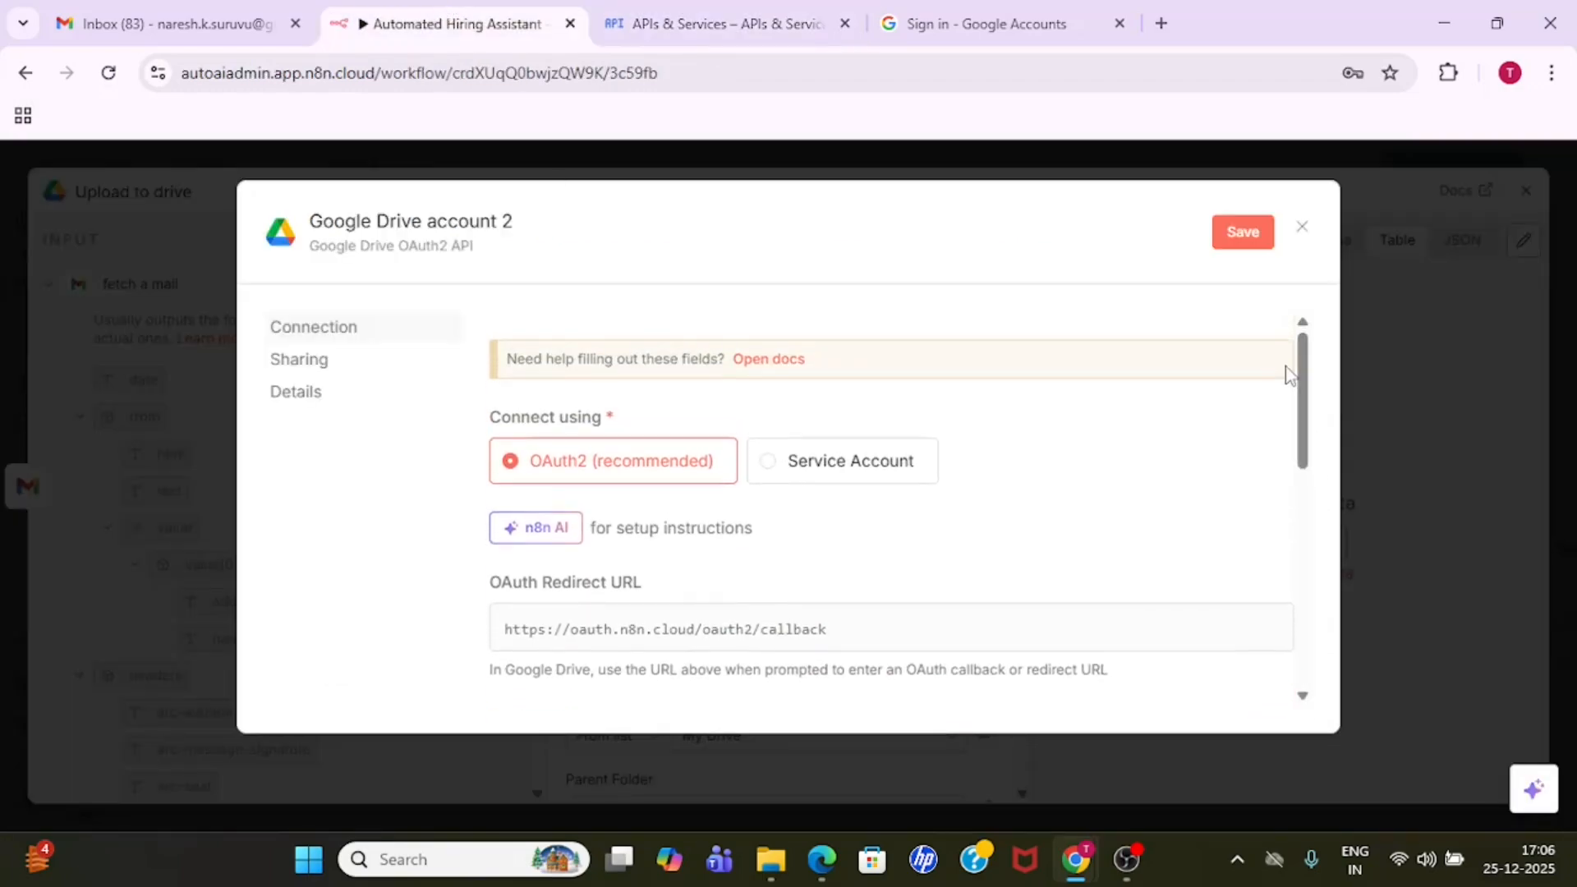
left_click_drag(1304, 439, 1312, 579)
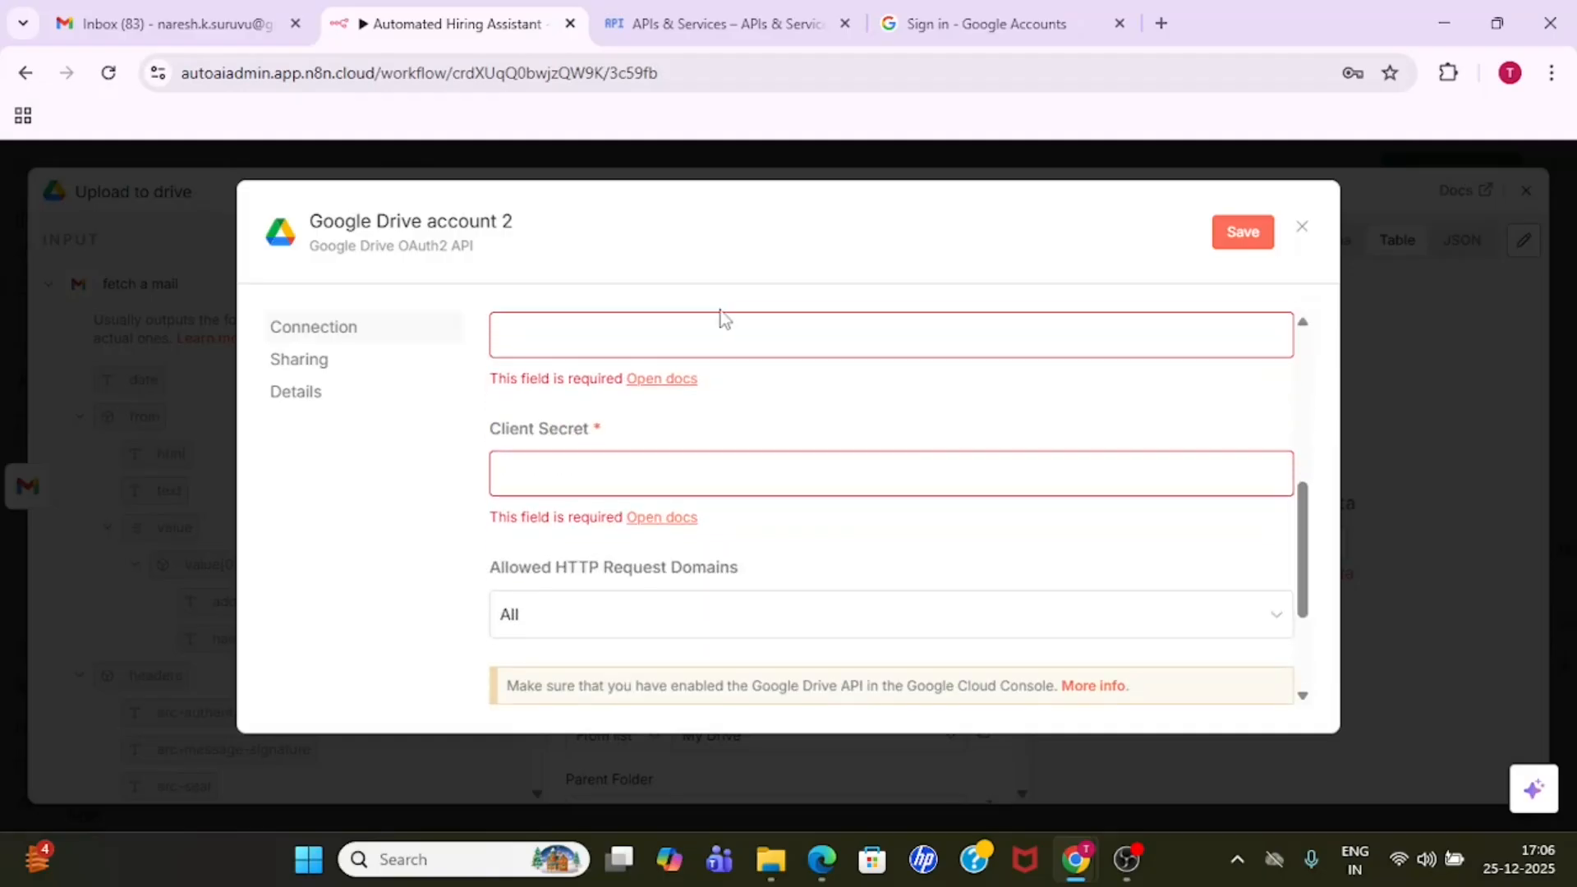
left_click(661, 12)
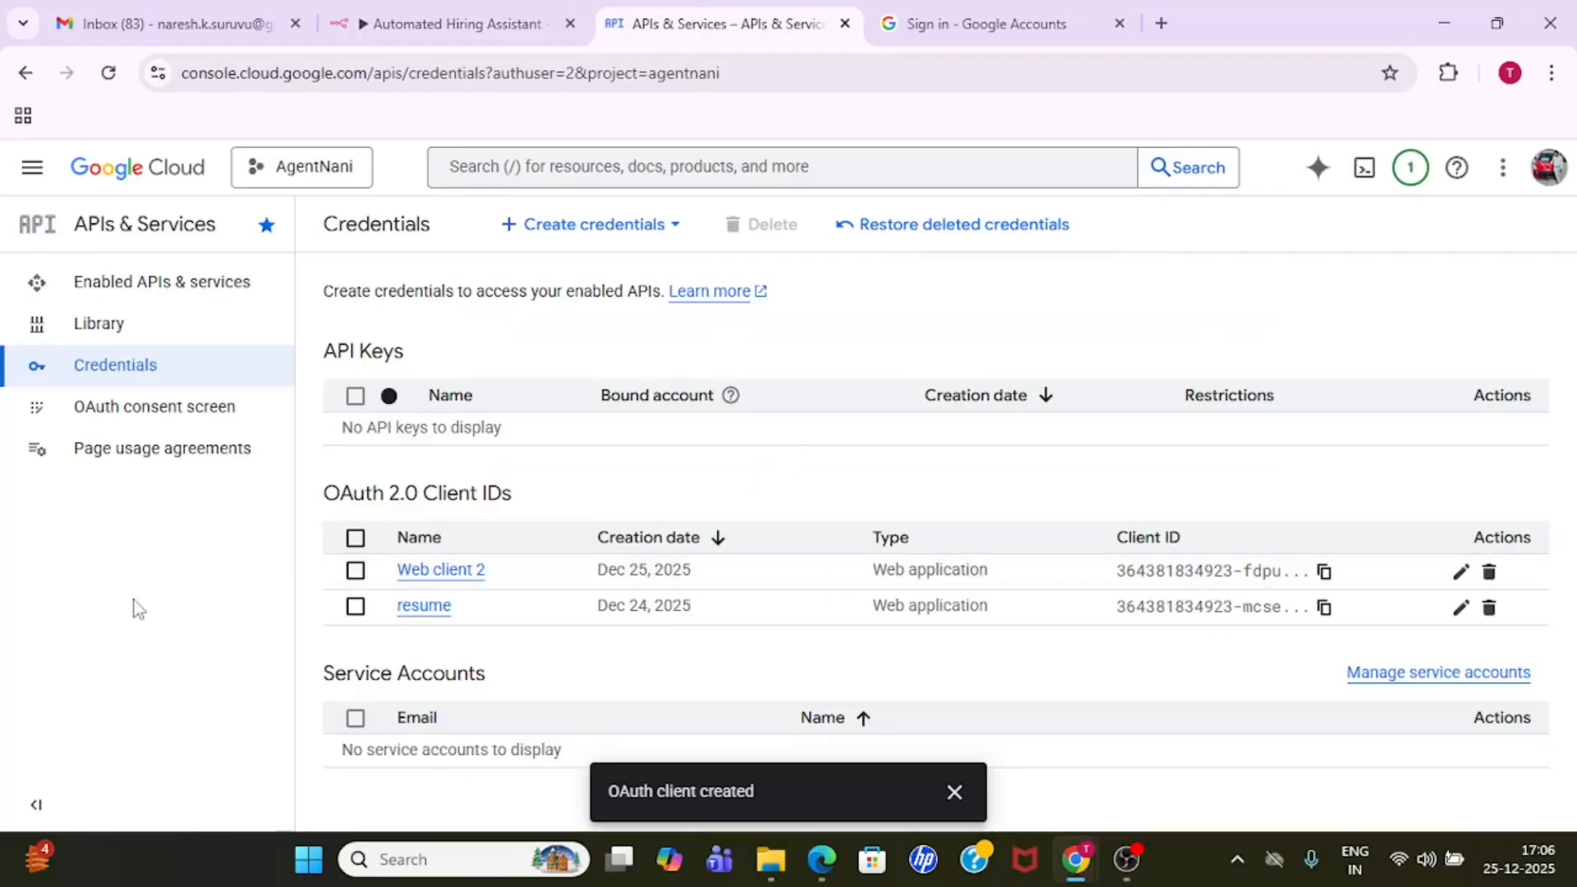
- Switch to n8n, close the Google Drive credential form without connecting, and leave the Upload to drive node
left_click(428, 18)
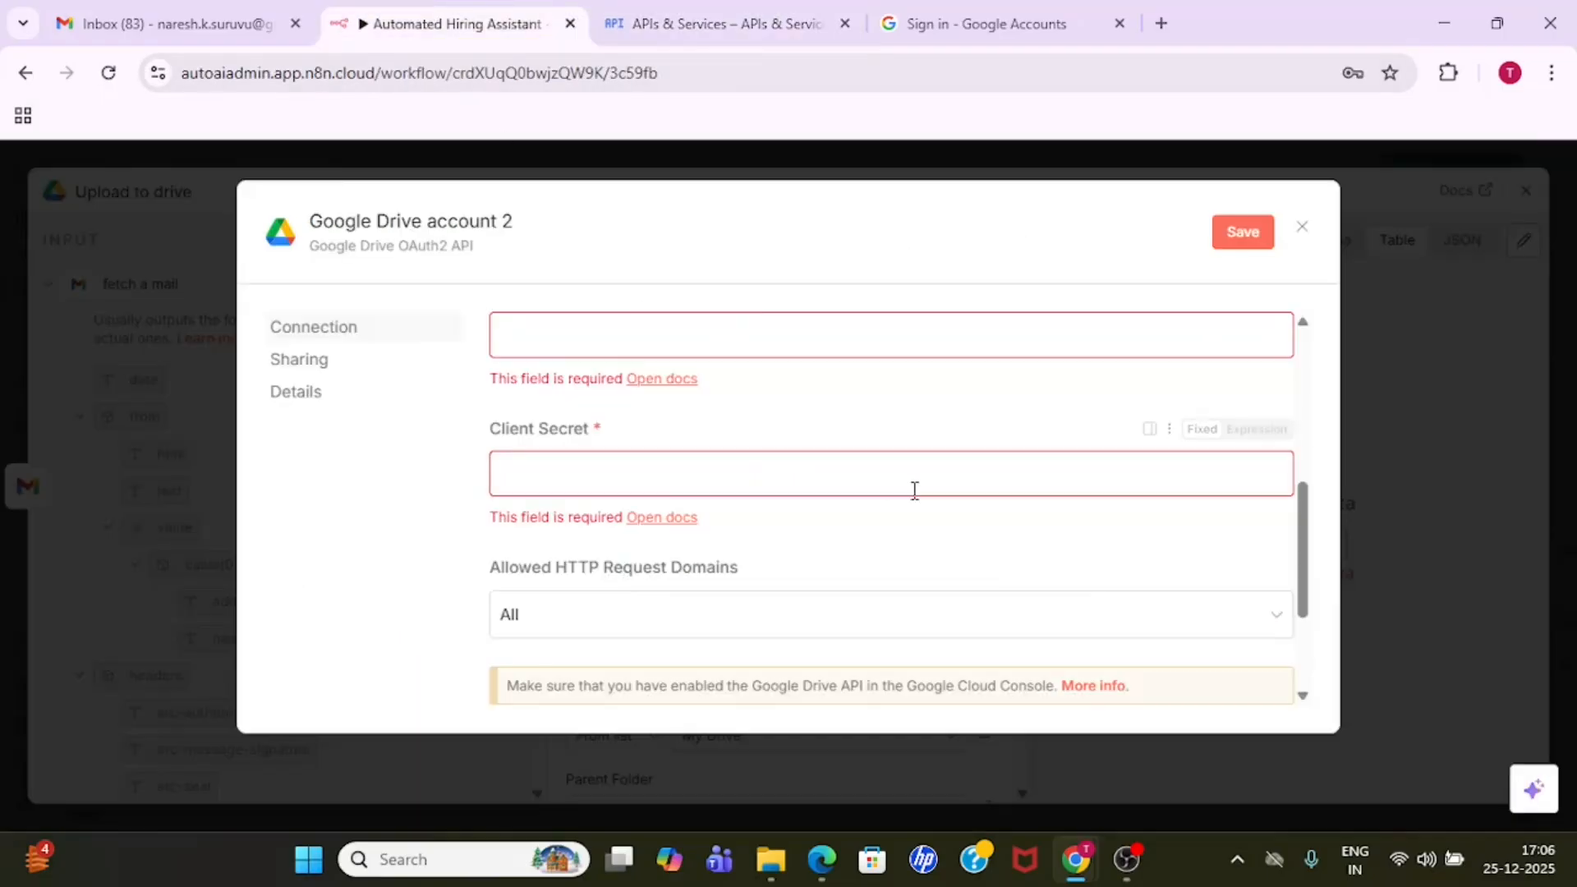
left_click_drag(1306, 564, 1303, 345)
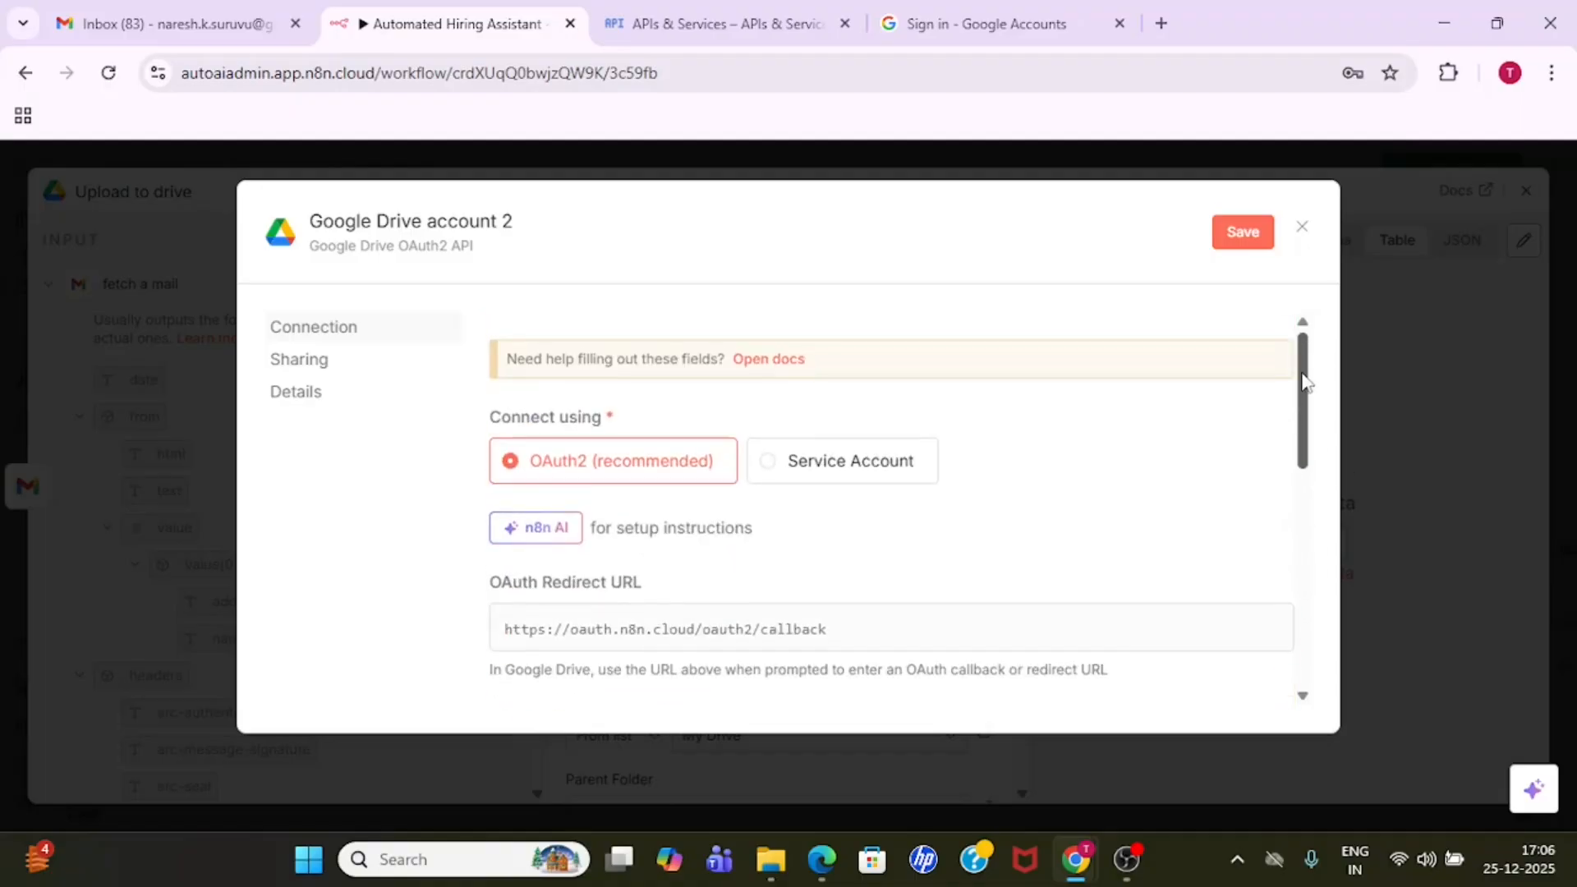
left_click(1302, 230)
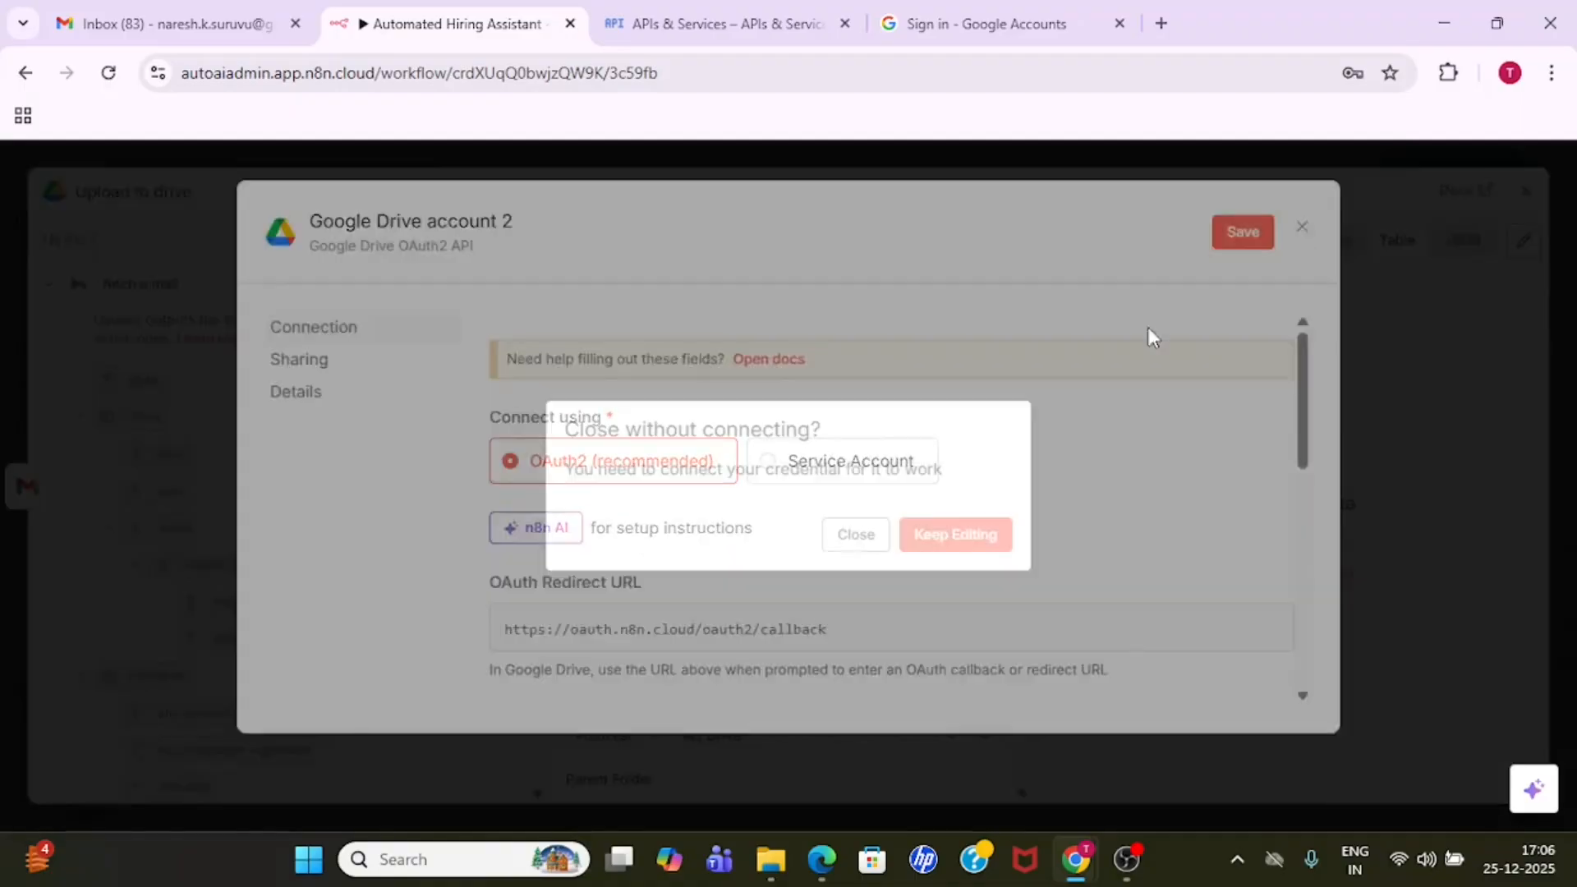
left_click(855, 536)
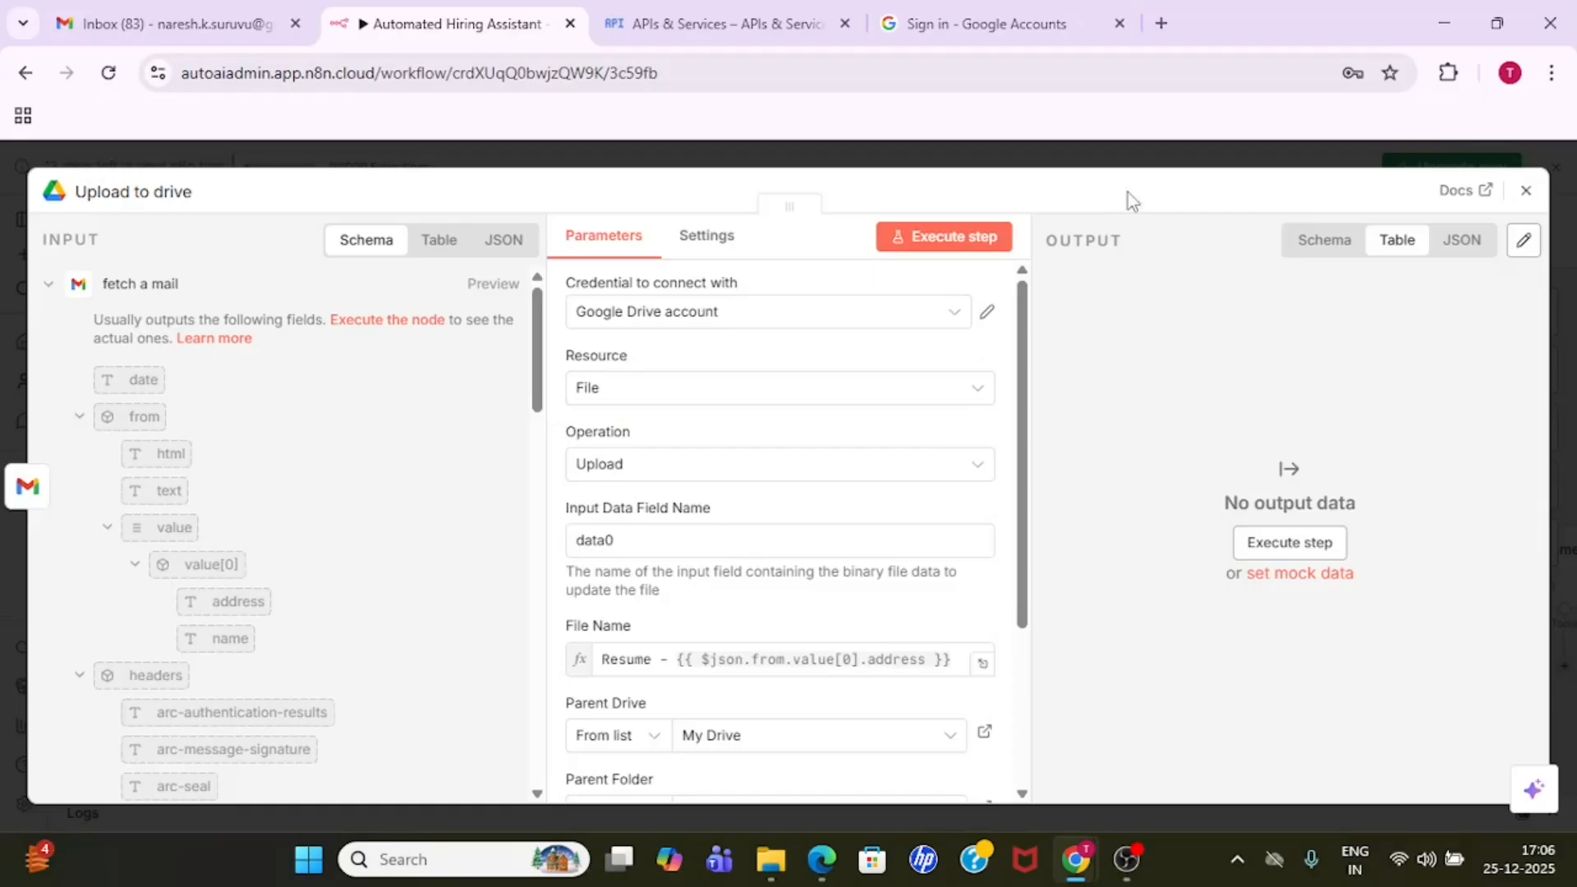
left_click(1109, 164)
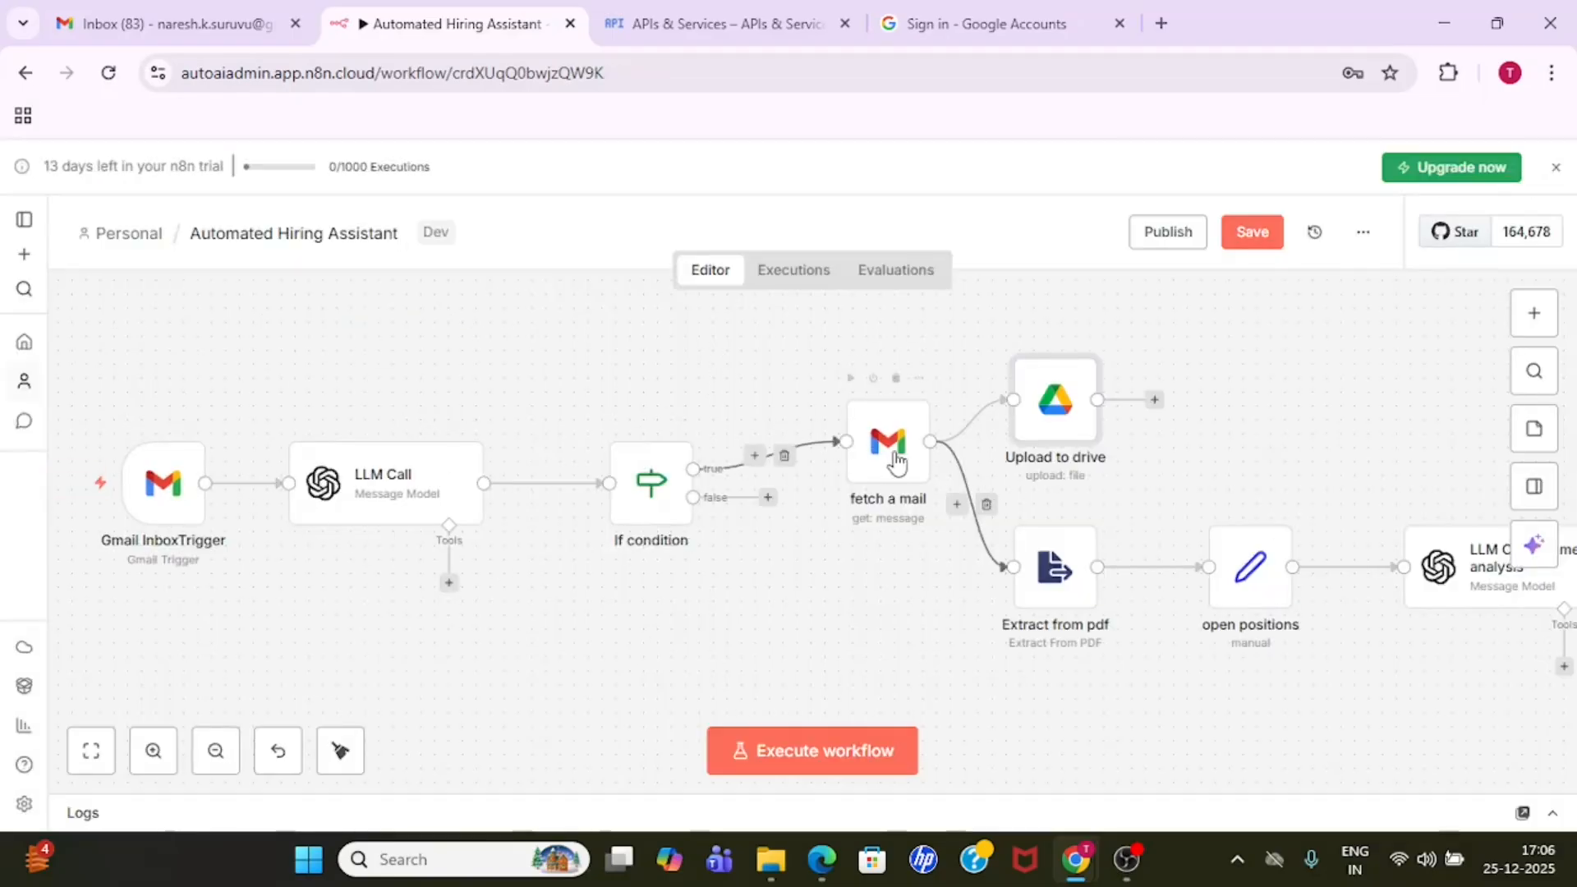
- Examine the Upload to drive node's parameters from credential to parent folder and return to the workflow canvas
double_click(1066, 411)
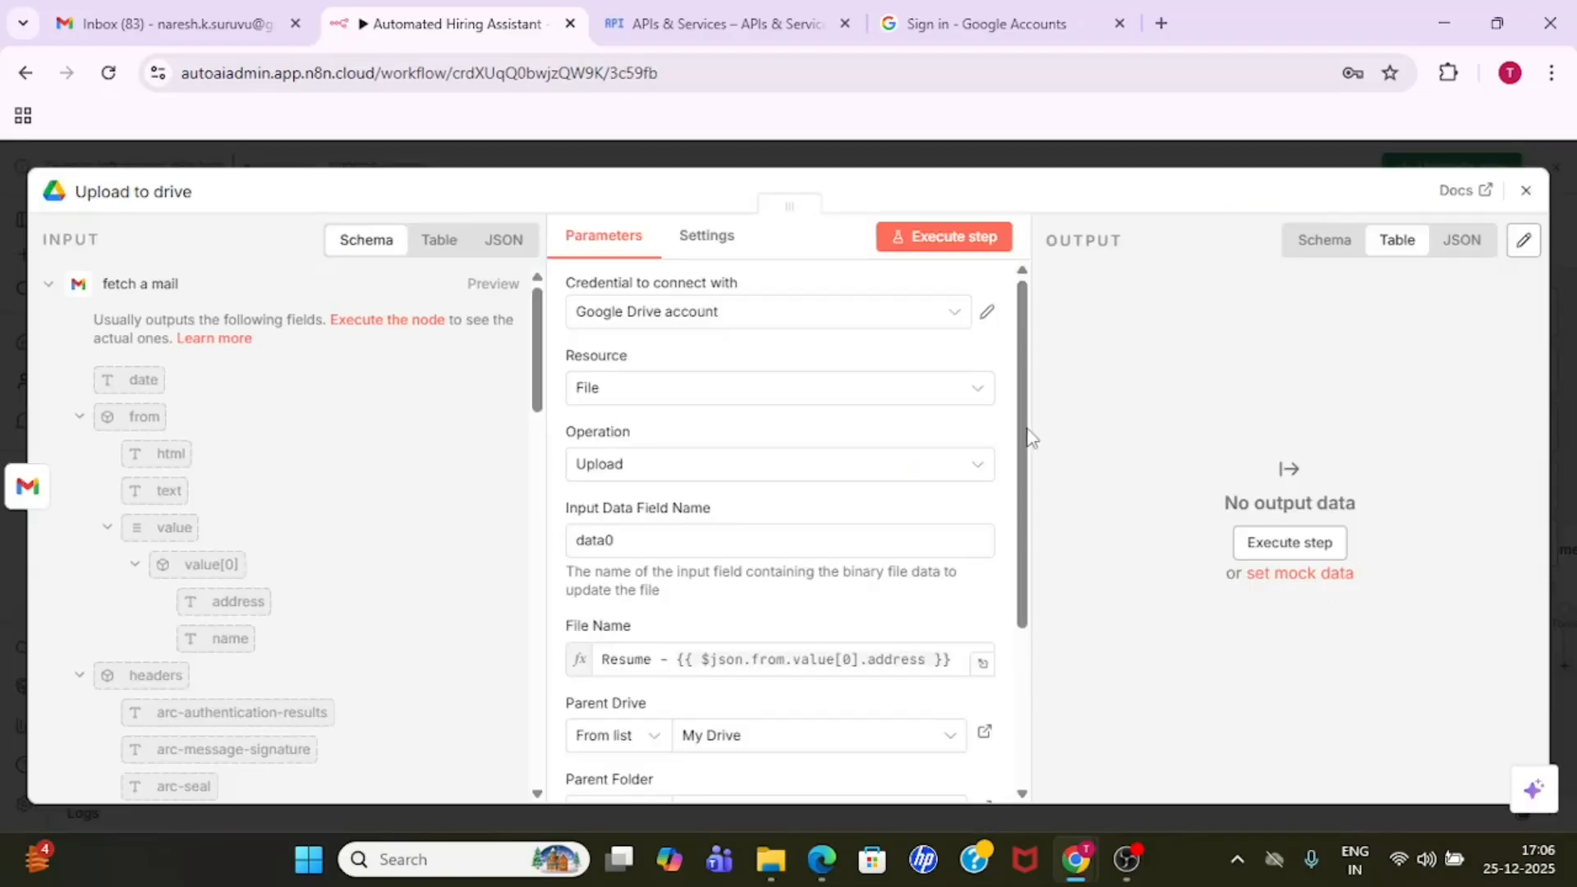
left_click_drag(1027, 460, 1029, 604)
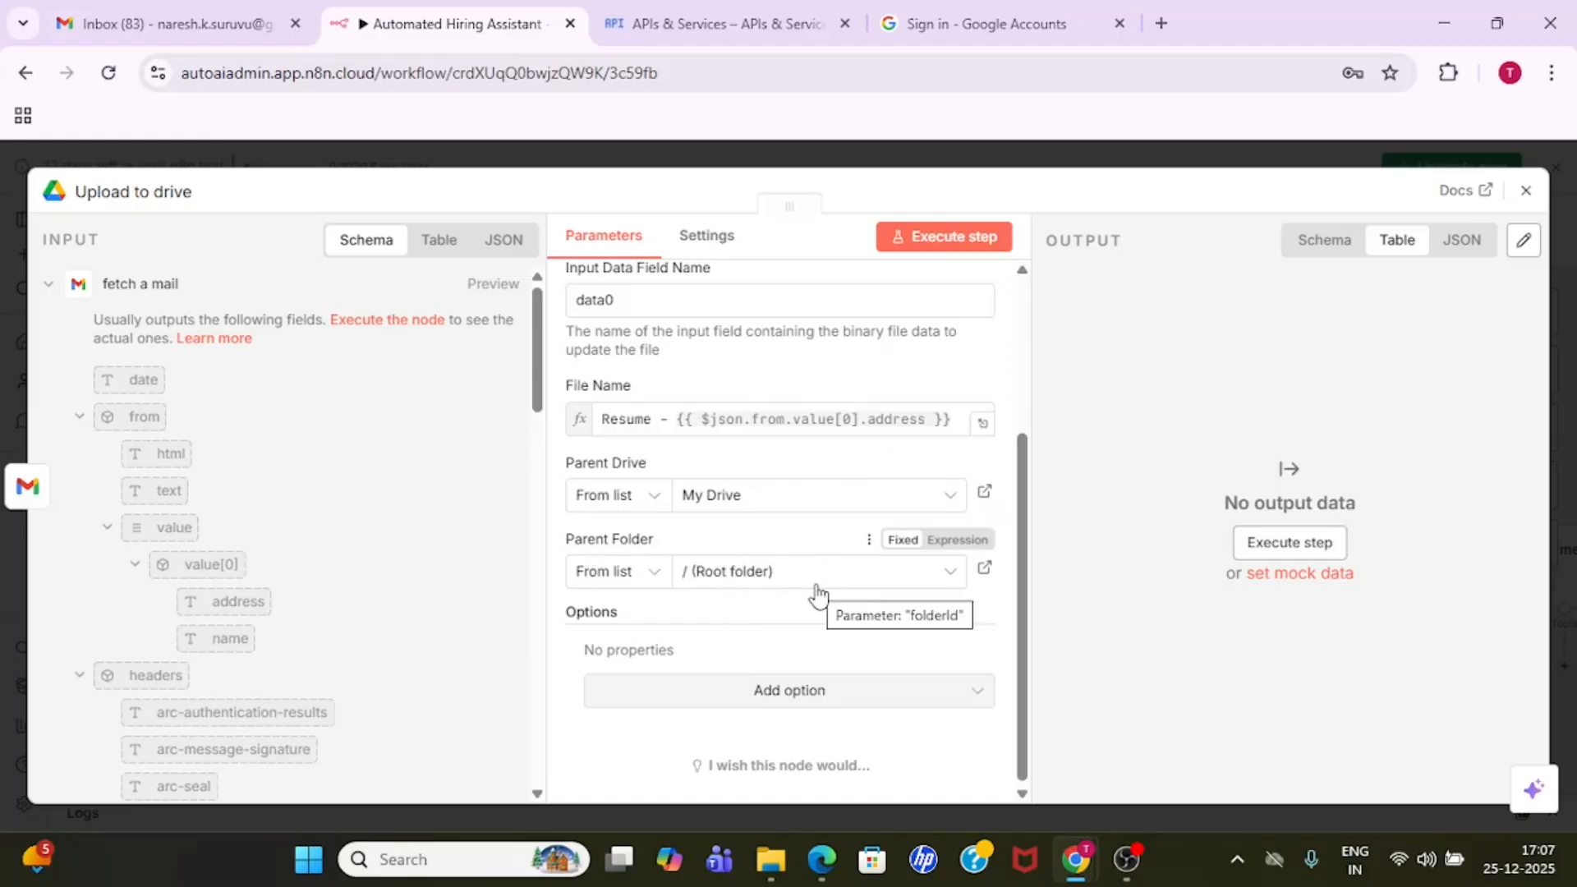
left_click(1043, 158)
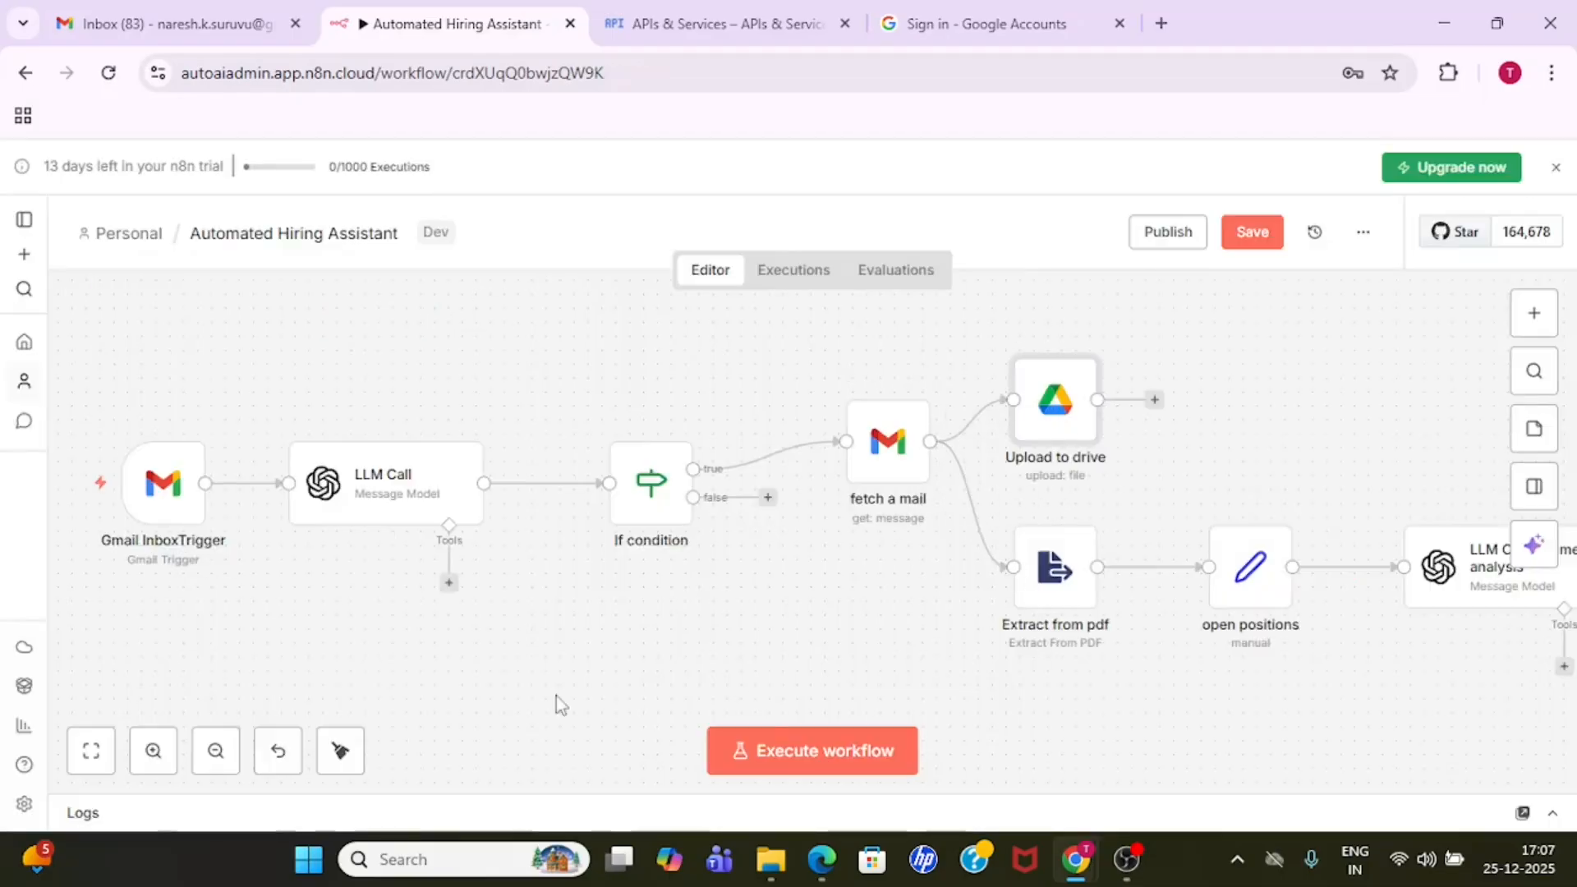
- Examine the operation and input binary field of the Extract from pdf node and return to the canvas
double_click(1052, 590)
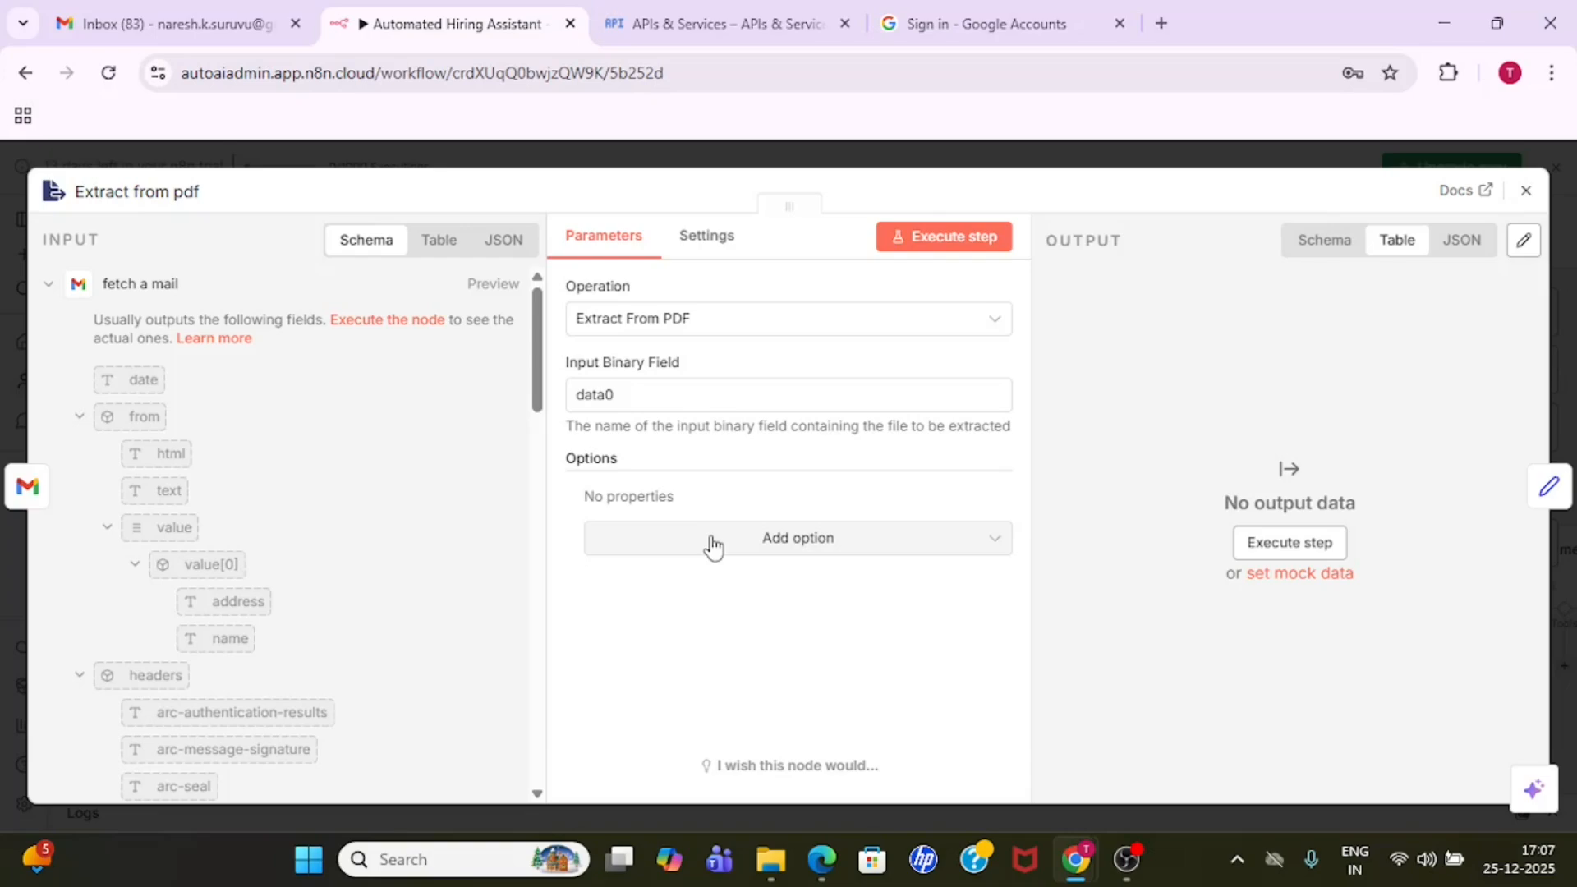
left_click(806, 161)
mouse_move(957, 501)
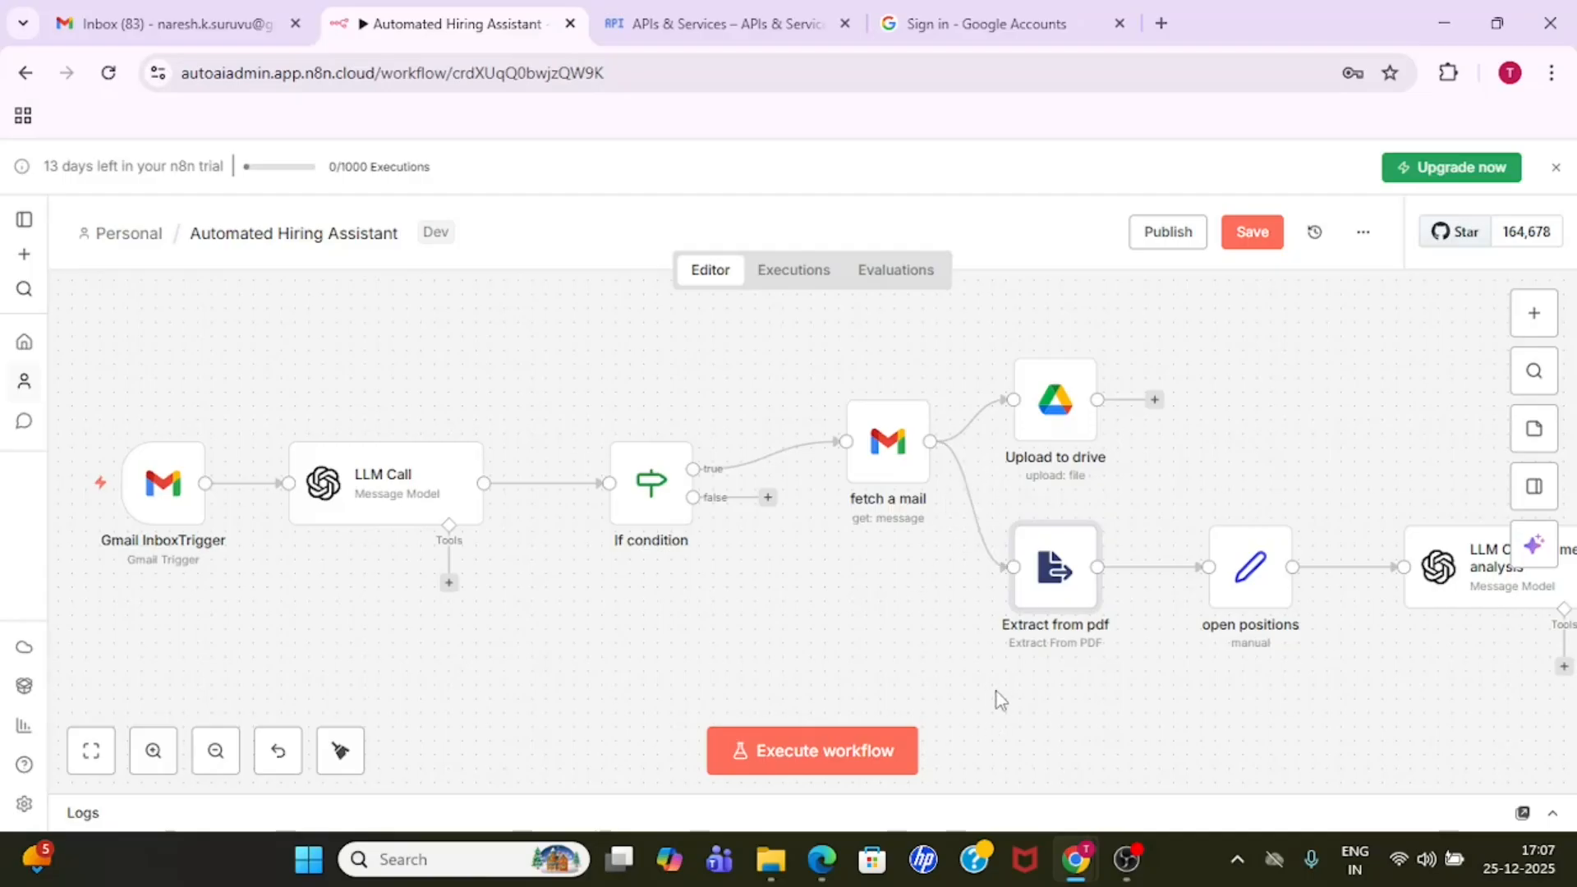
- Review the available file extraction operations in the Extract from pdf node, select Extract From PDF and close the node
double_click(1054, 579)
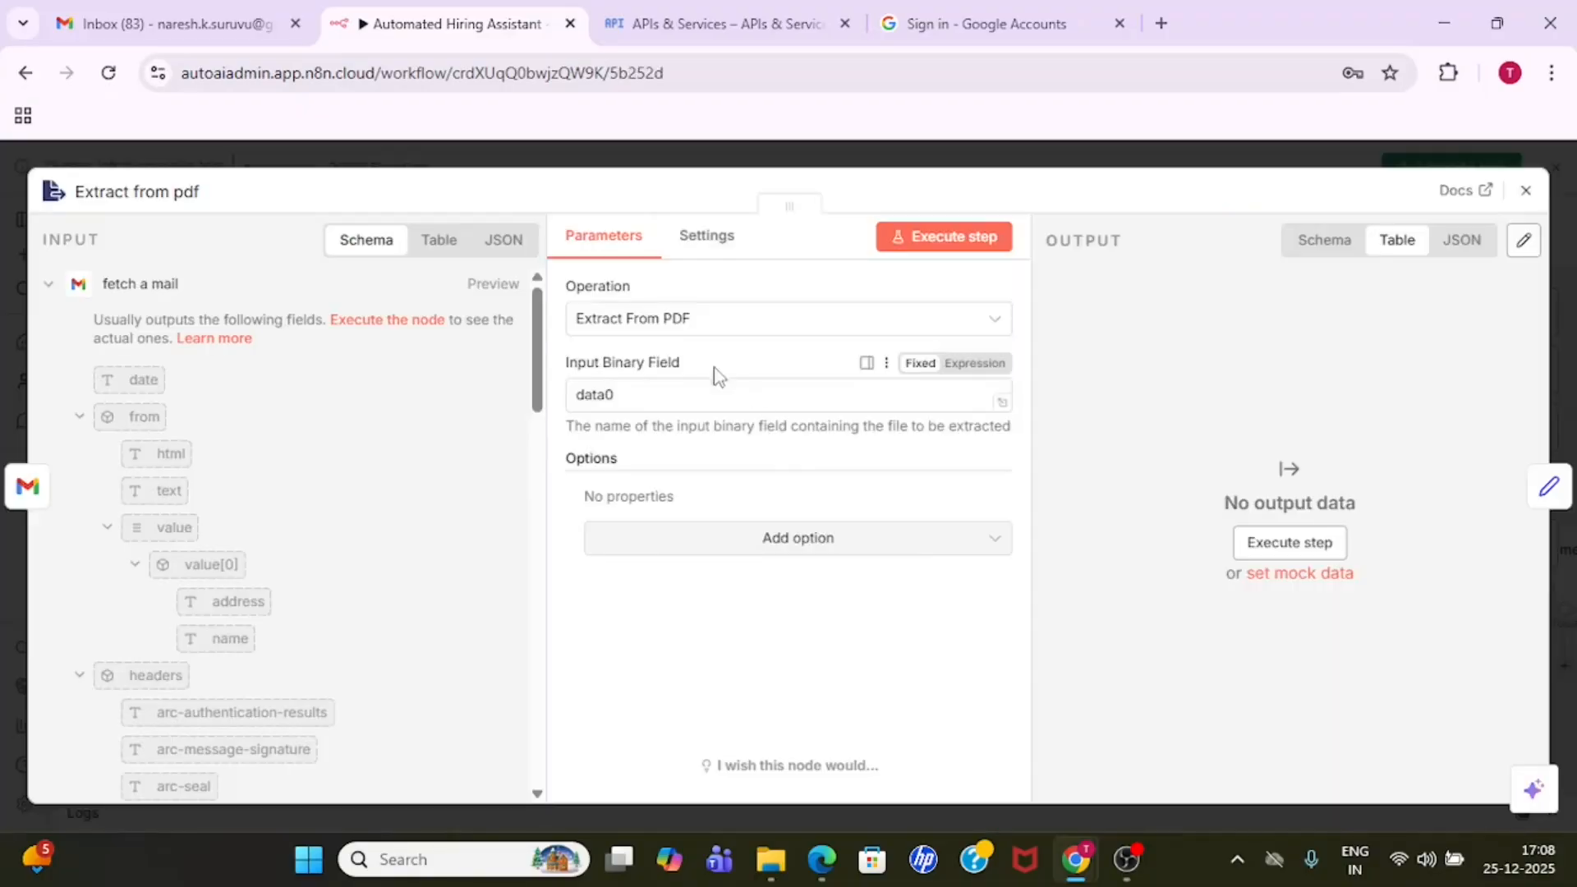
left_click(745, 320)
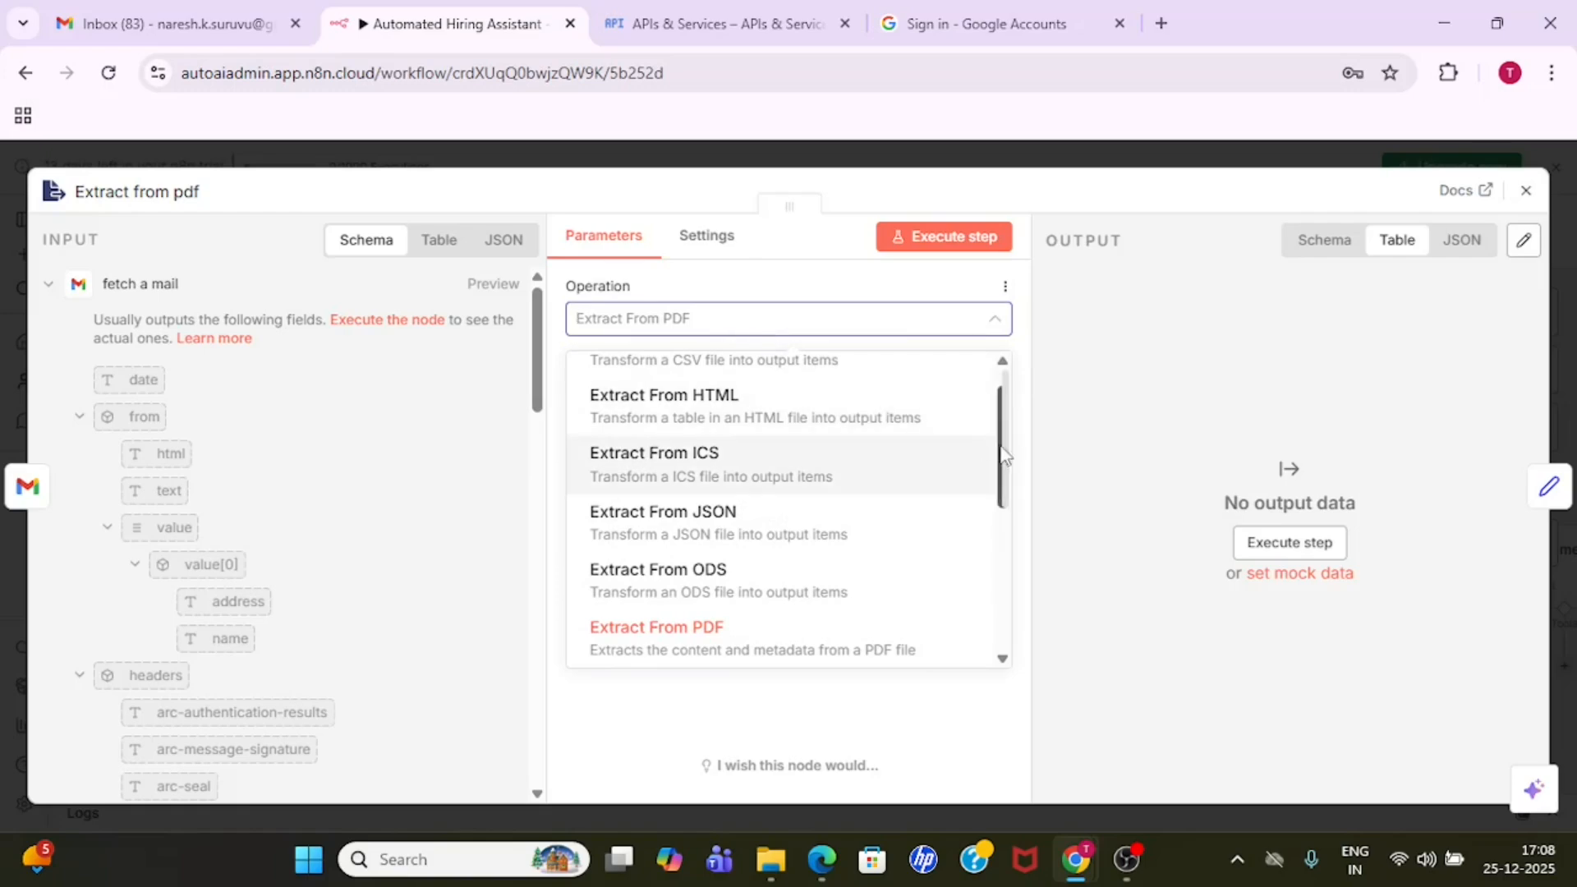
scroll(1004, 454, "up", 1)
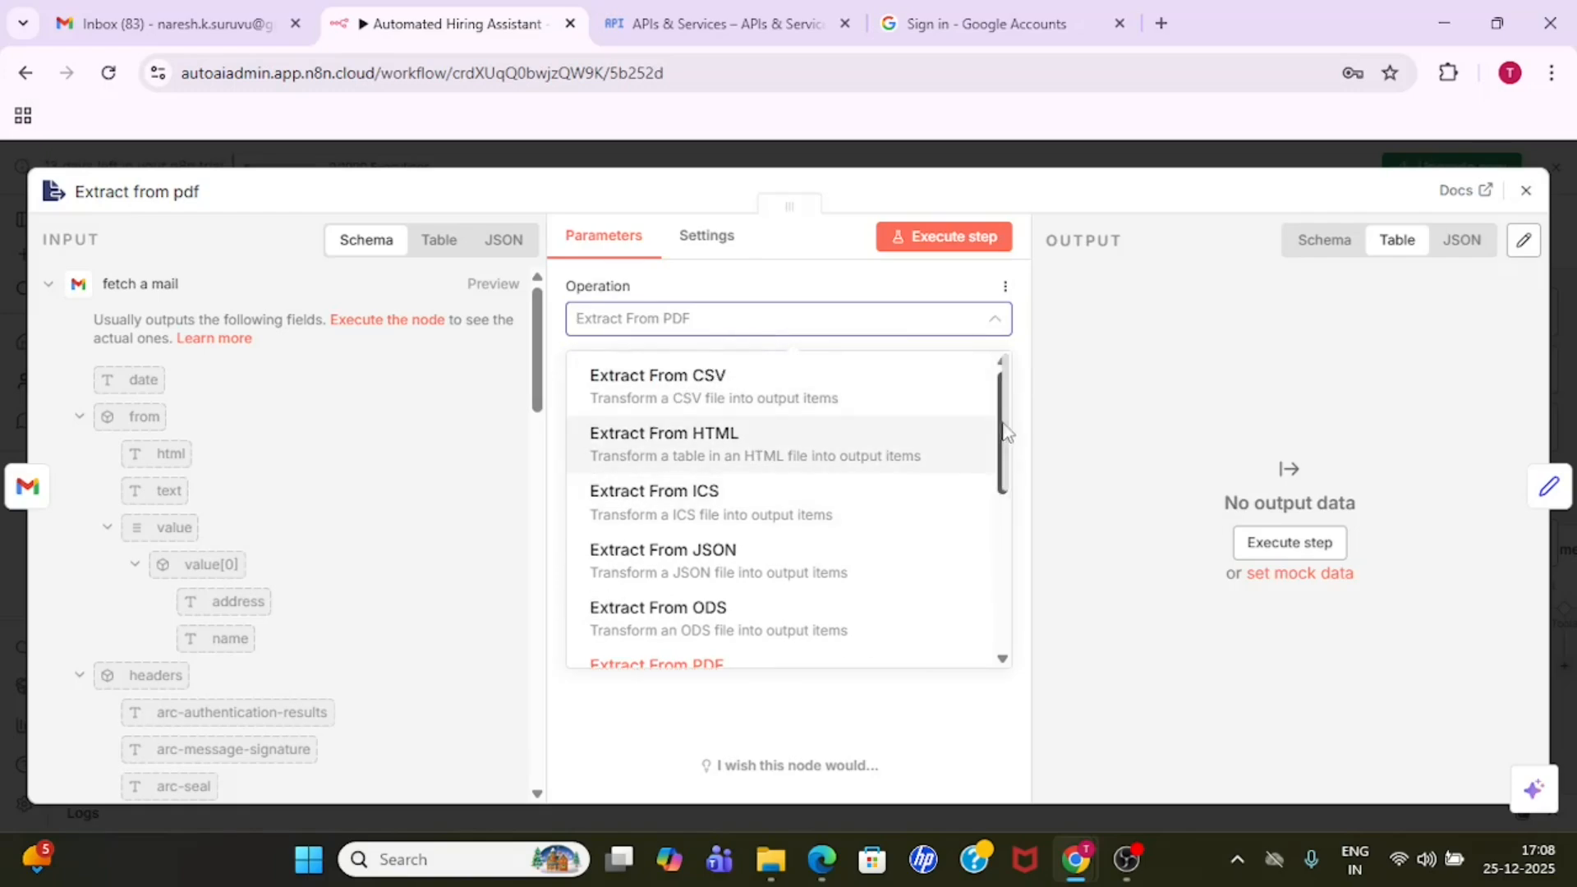
scroll(1000, 425, "down", 3)
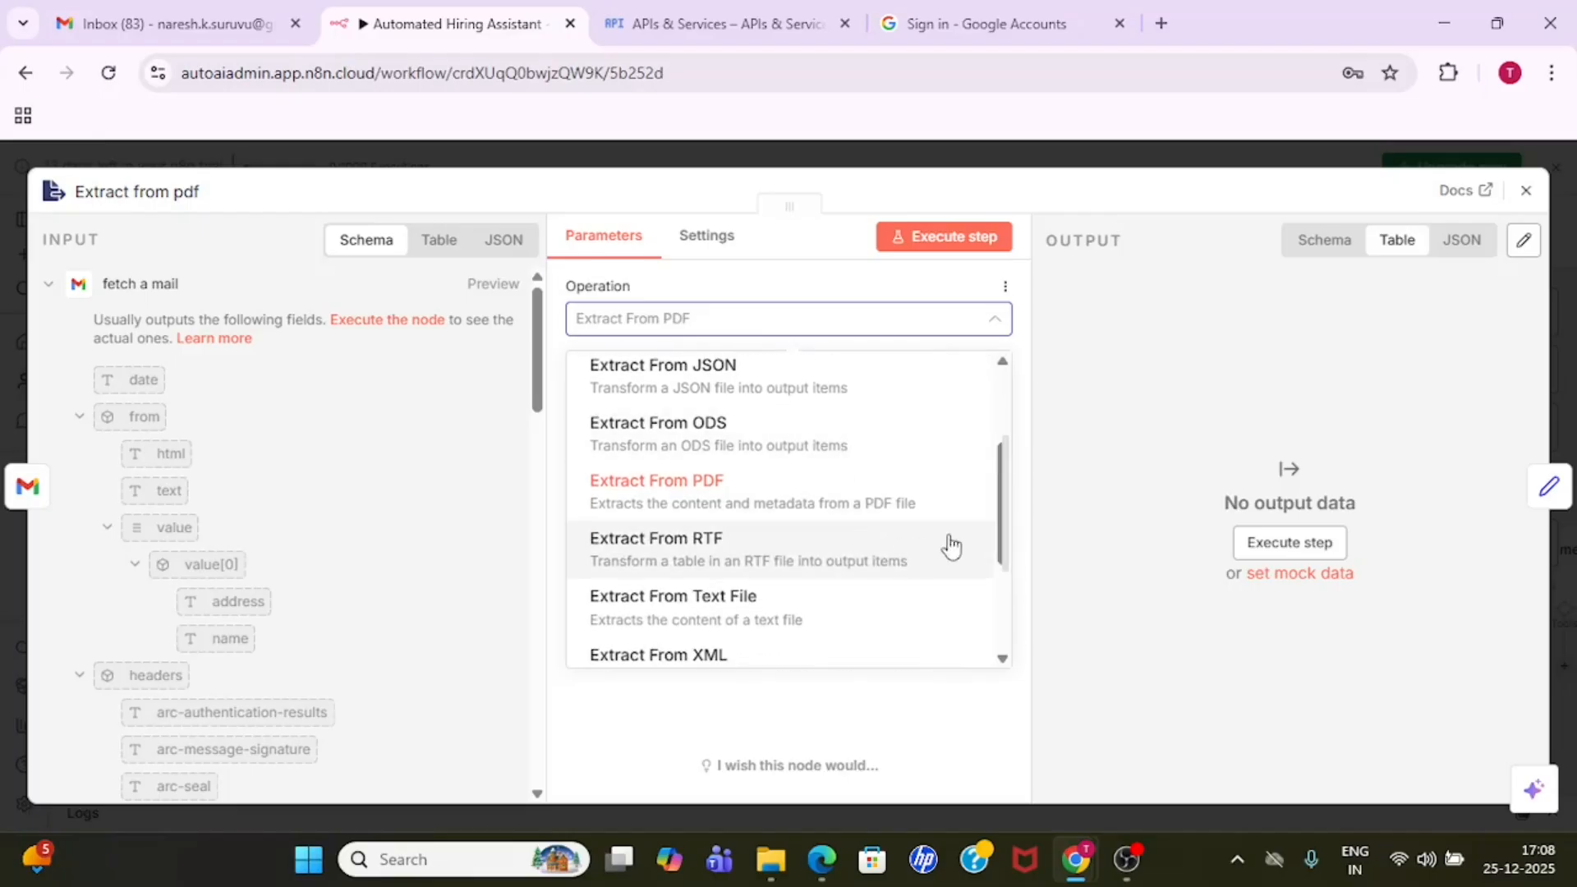
scroll(1003, 534, "down", 1)
left_click_drag(1004, 551, 1001, 441)
scroll(841, 597, "down", 2)
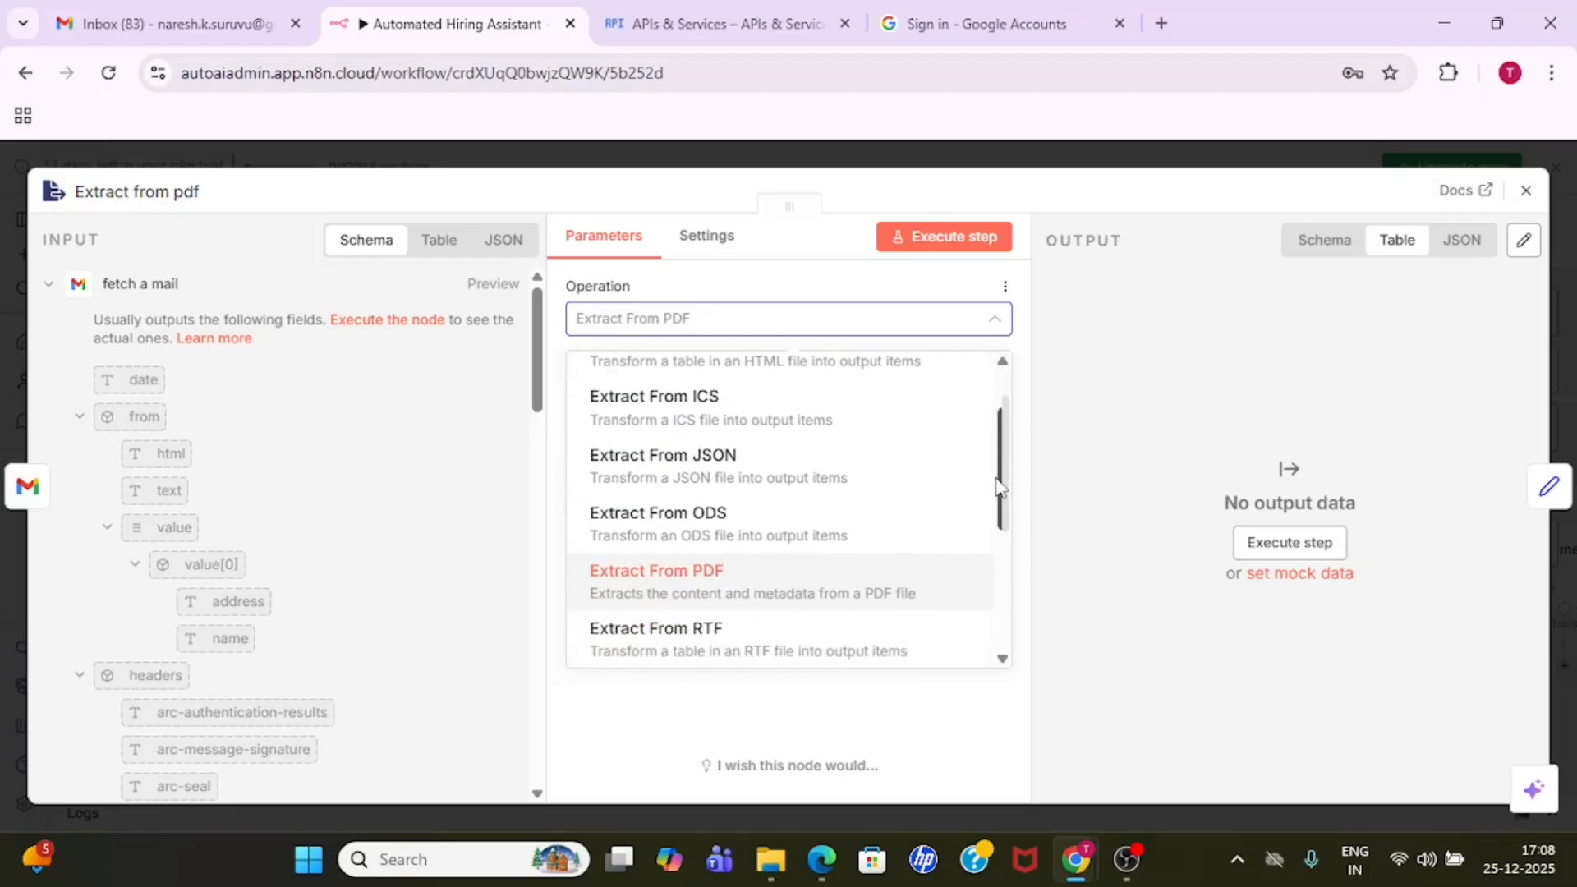
left_click(748, 591)
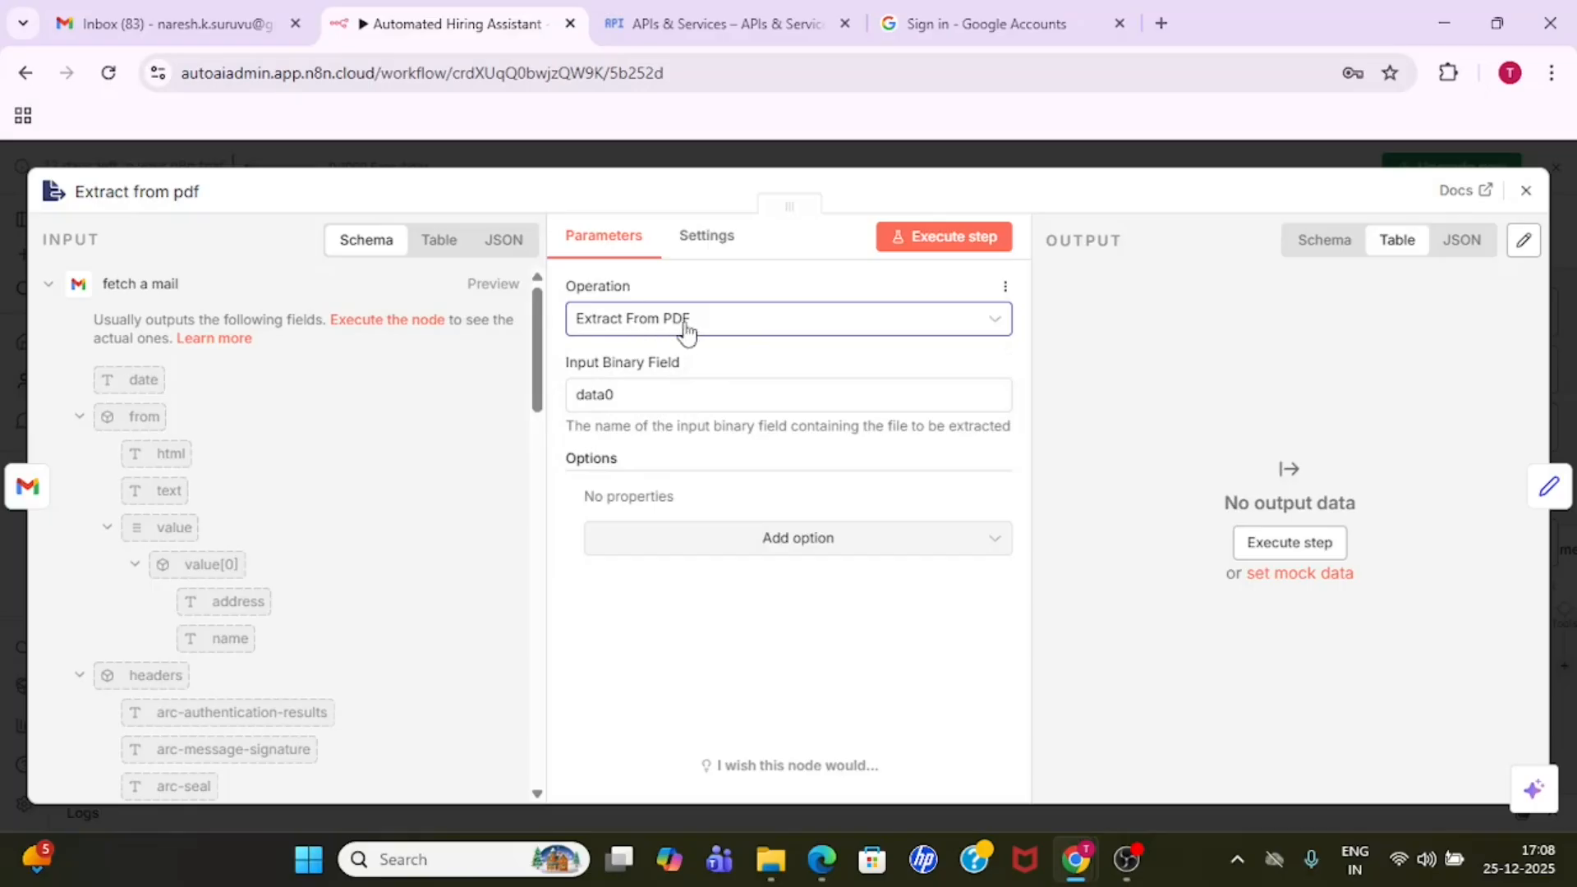
left_click(866, 161)
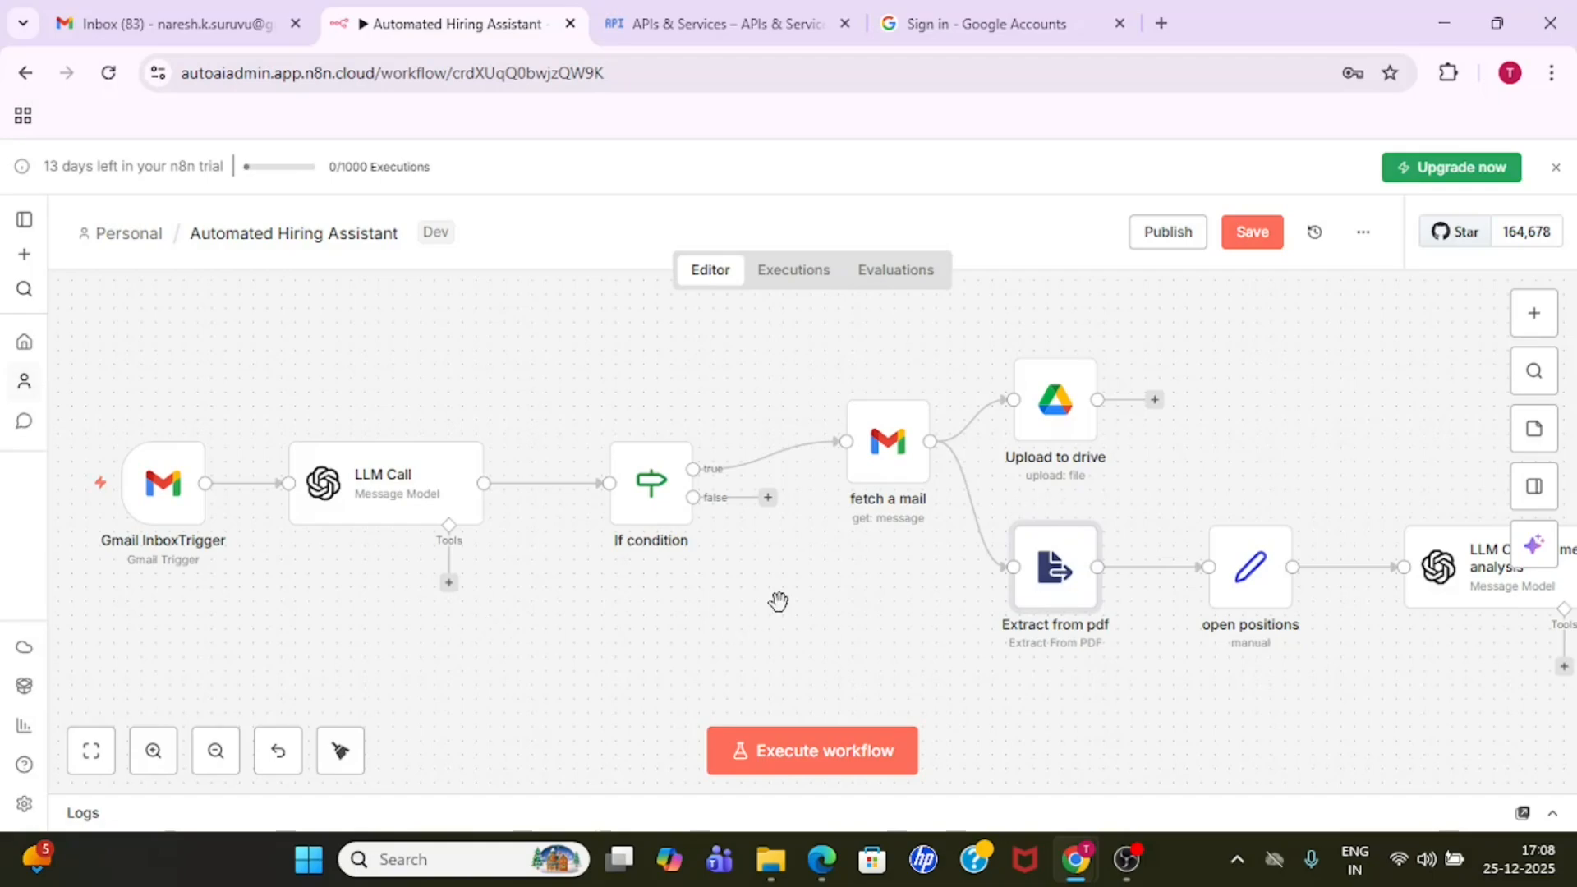
- Examine the open positions node's mode, fields to set and options, and return to the workflow canvas
left_click_drag(722, 607, 458, 609)
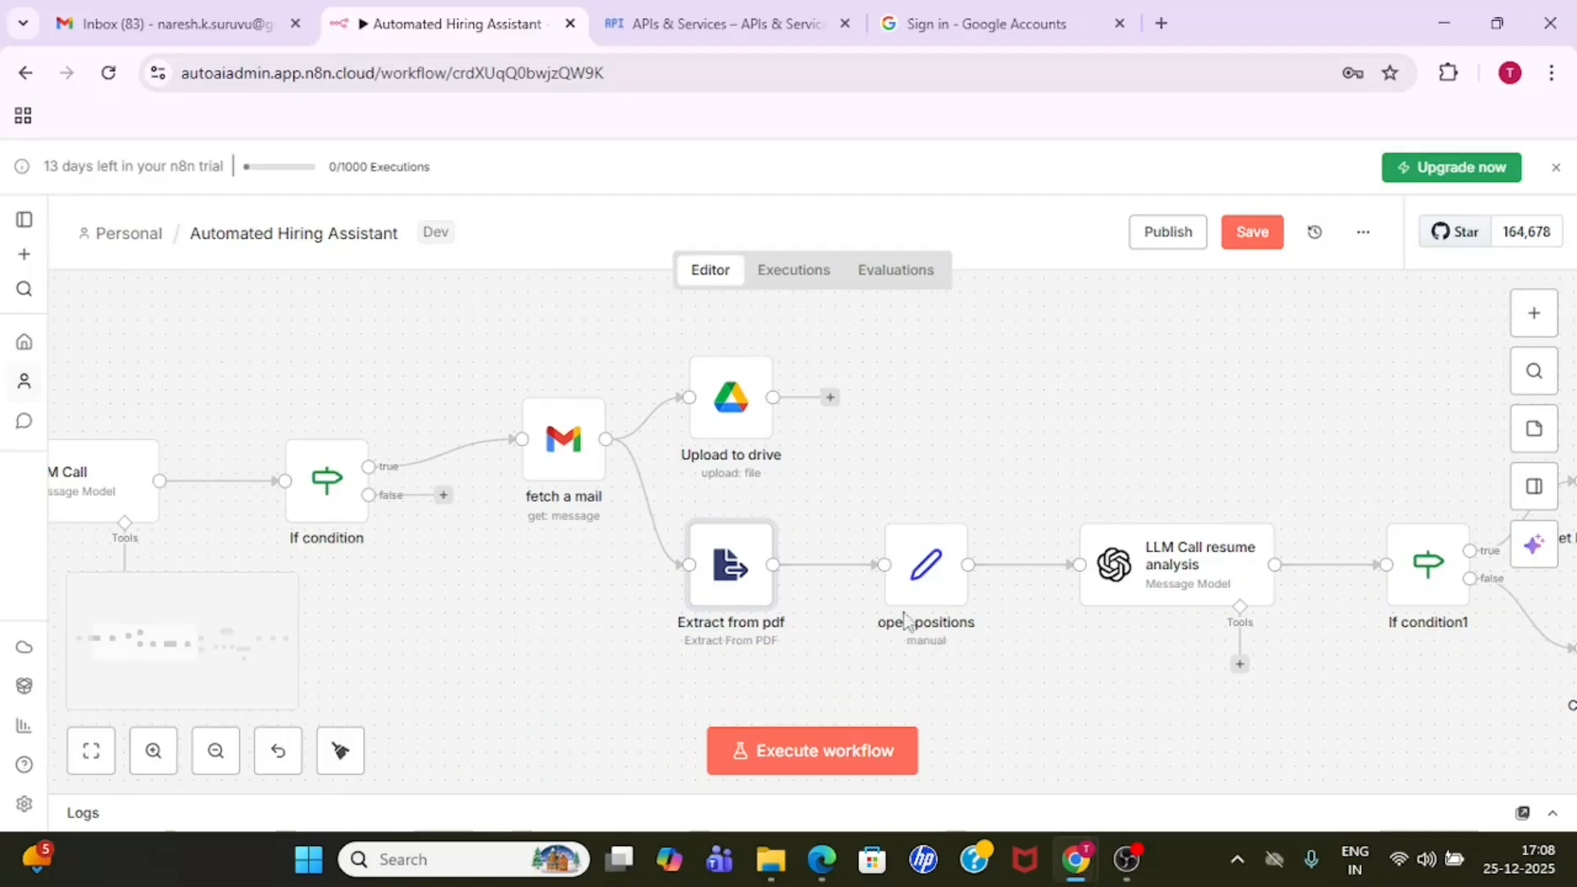
double_click(928, 581)
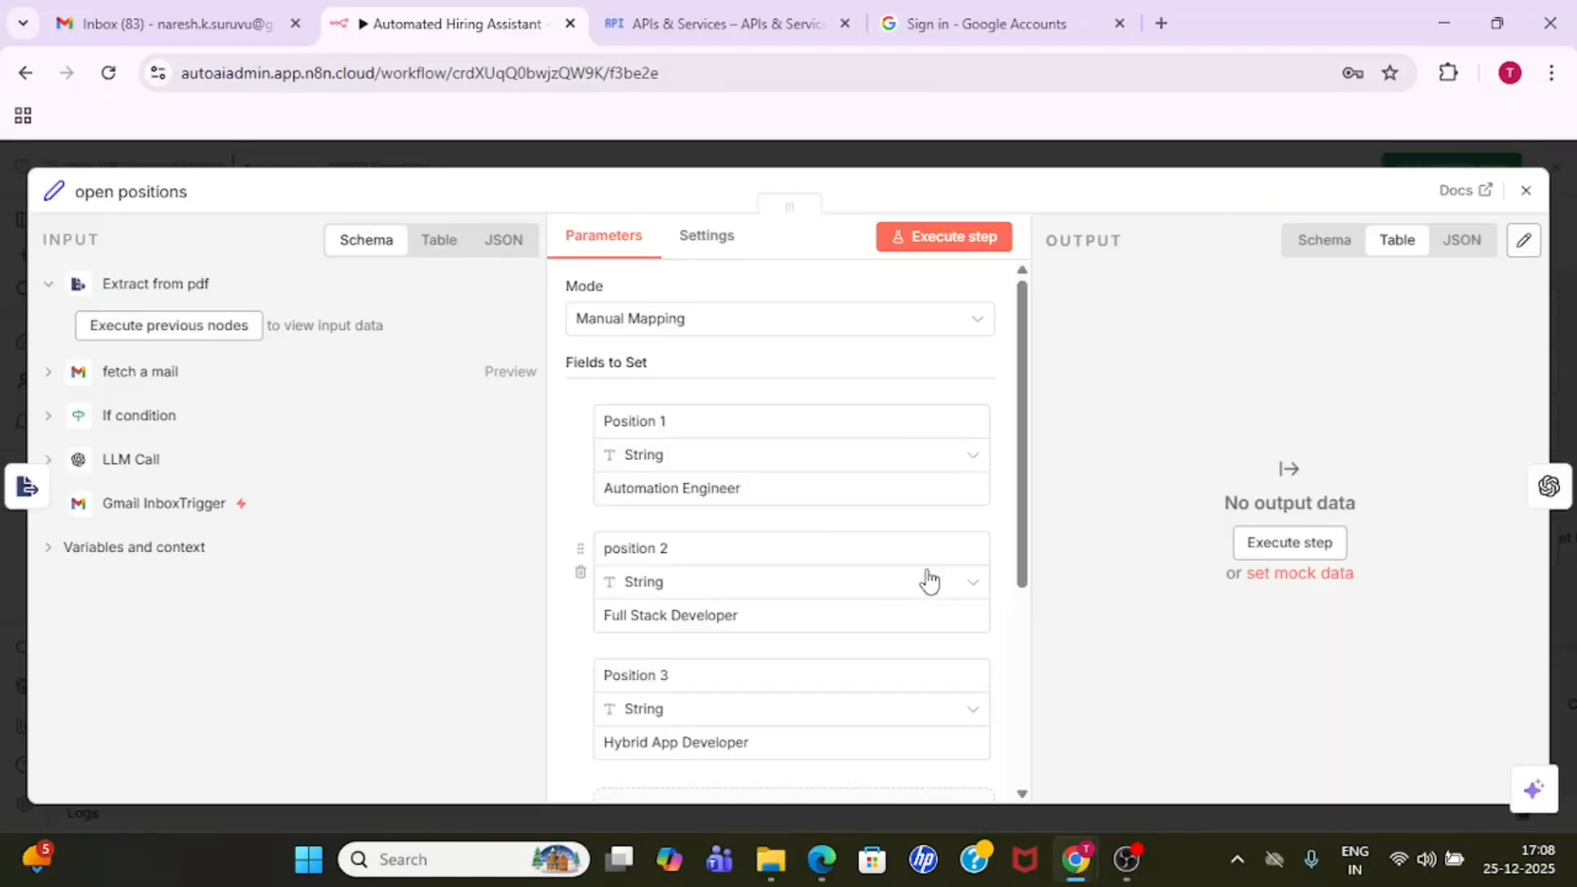
mouse_move(1024, 535)
left_mouse_down()
mouse_move(1024, 704)
mouse_move(1026, 509)
left_mouse_up()
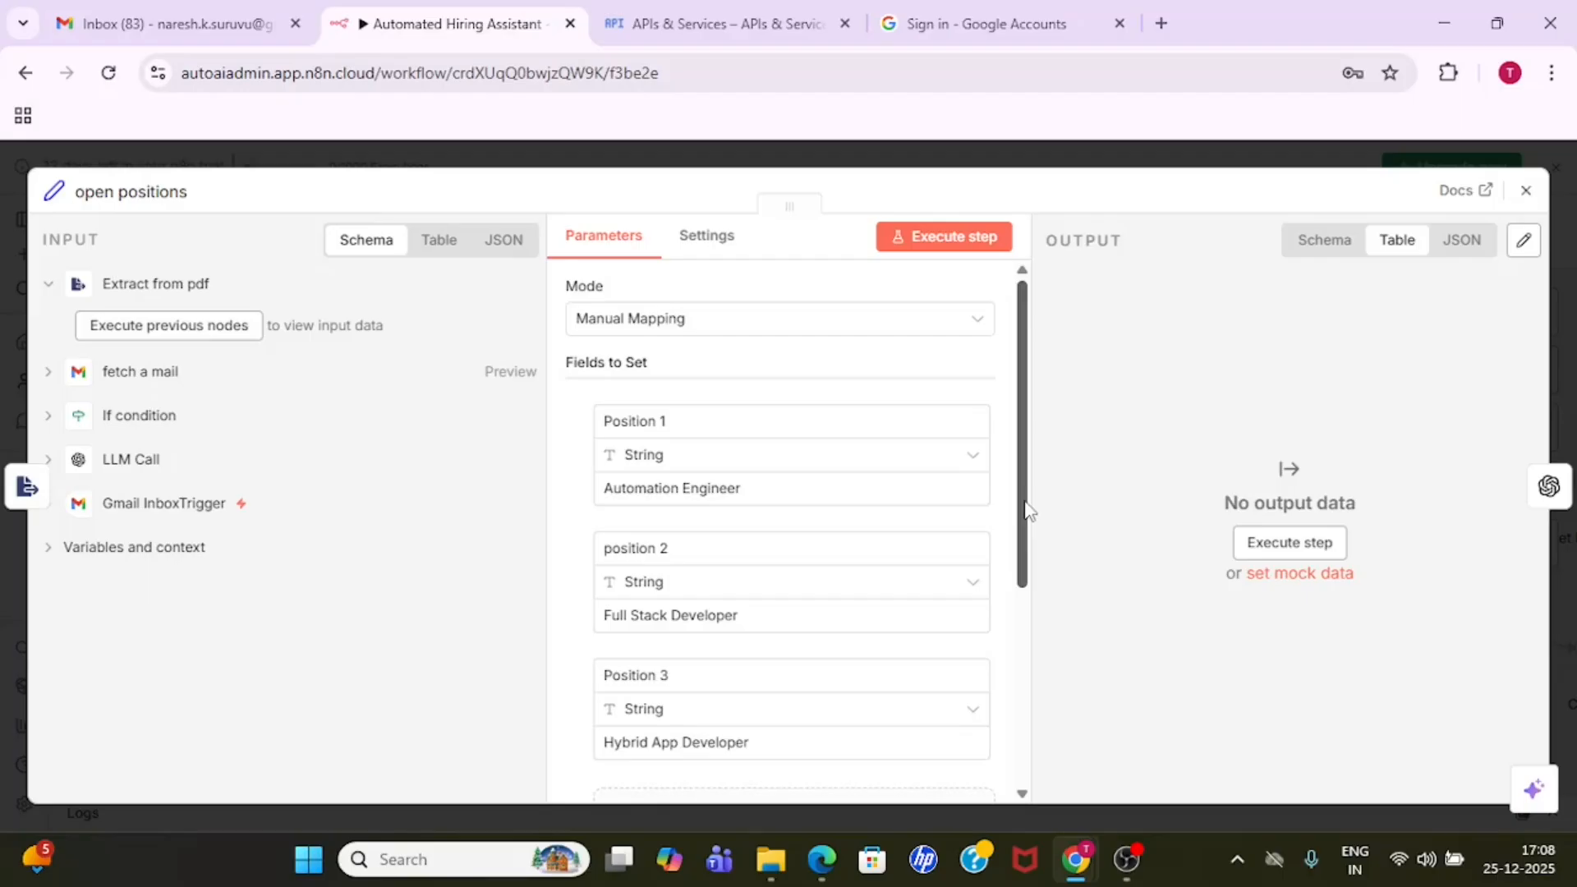
scroll(1027, 509, "down", 3)
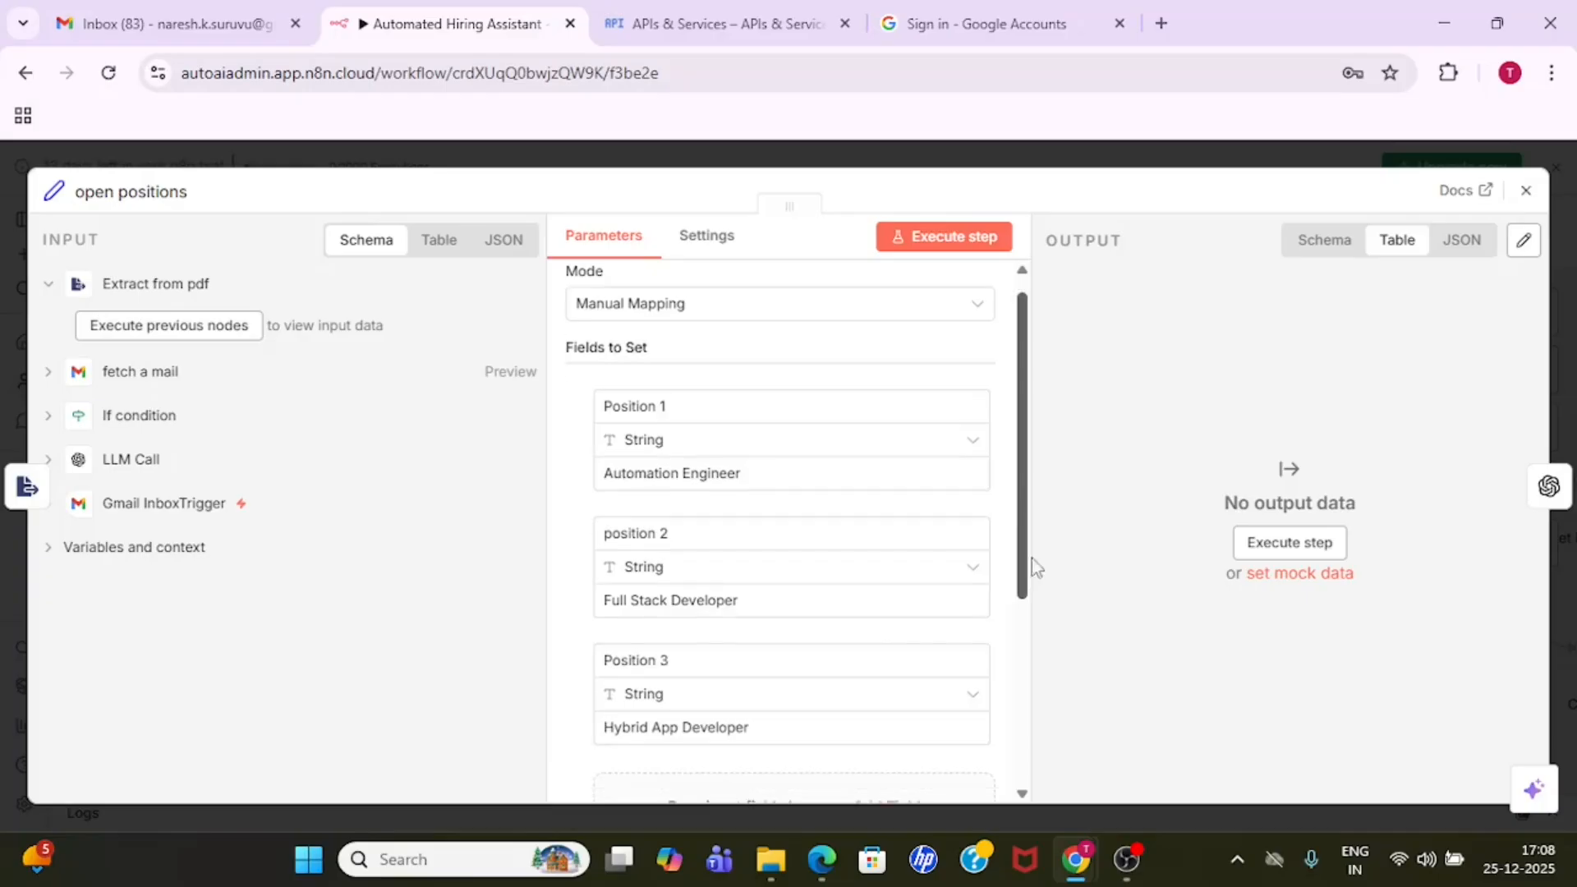
left_click(1023, 156)
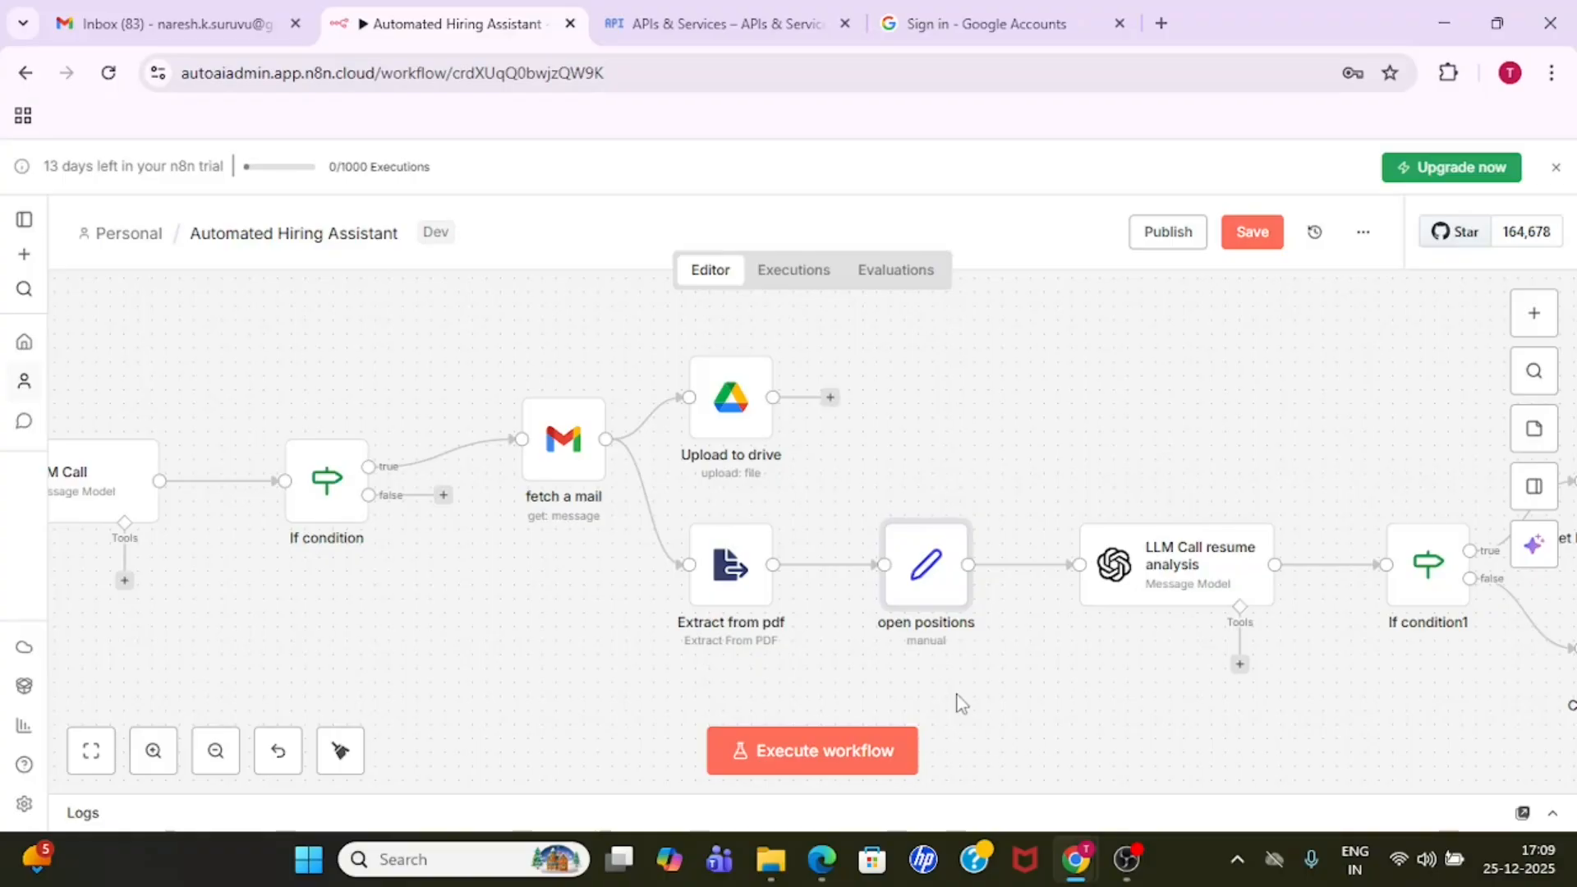
- Reopen the open positions node, review the job title assigned to each of the three position fields, and close the node
double_click(925, 581)
left_click_drag(1024, 493, 1024, 451)
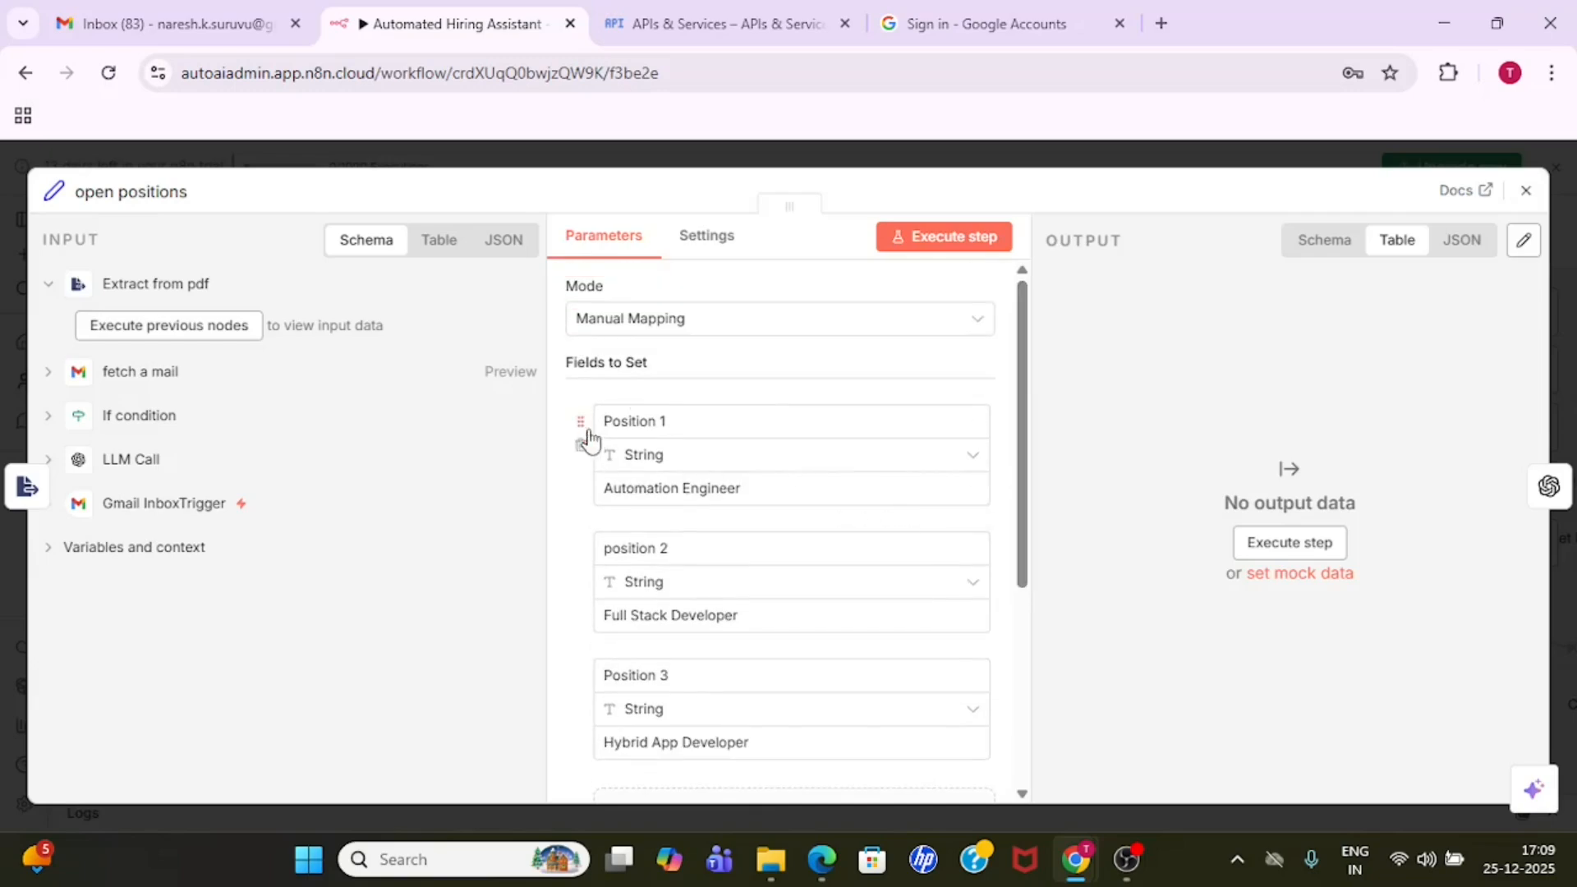
left_click_drag(753, 493, 602, 491)
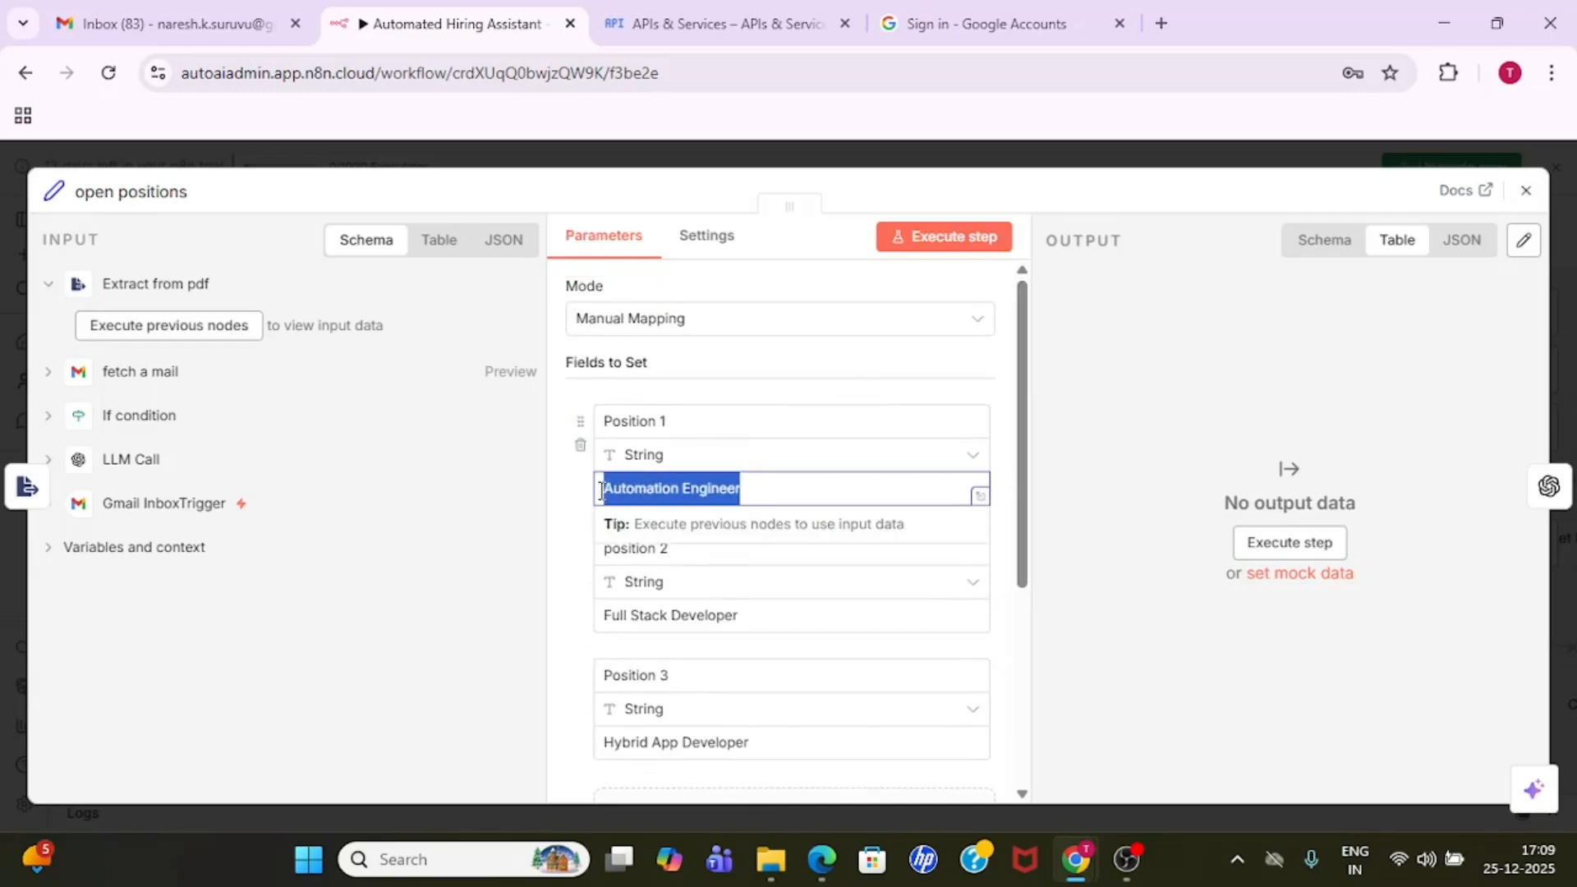
left_click(1018, 478)
left_click_drag(1018, 485, 1028, 539)
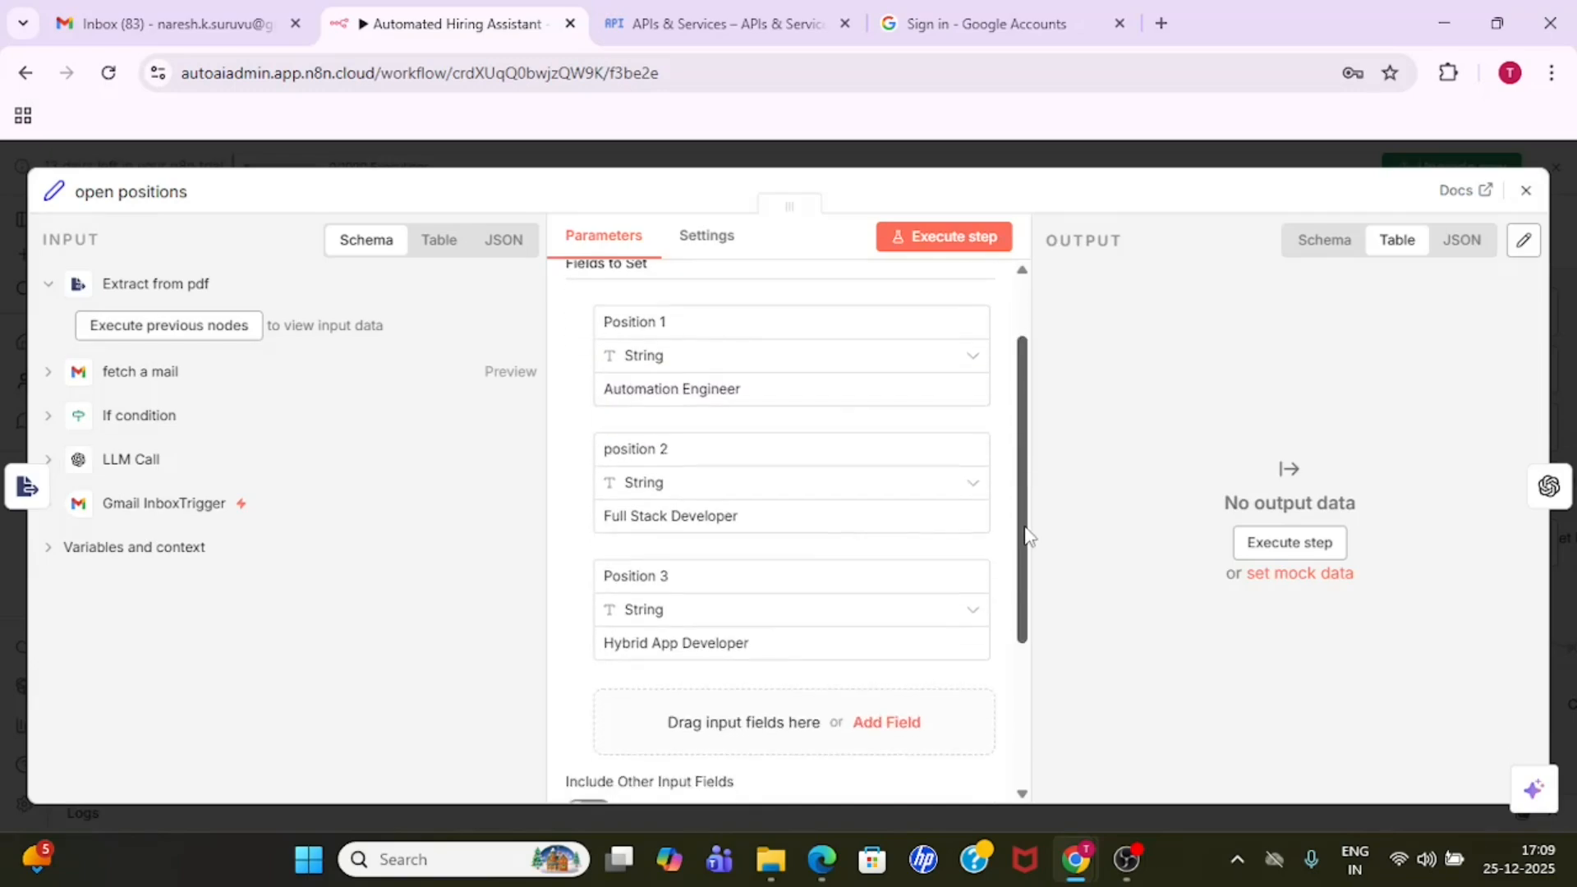
left_click(750, 516)
left_click_drag(750, 516, 585, 528)
left_click(564, 591)
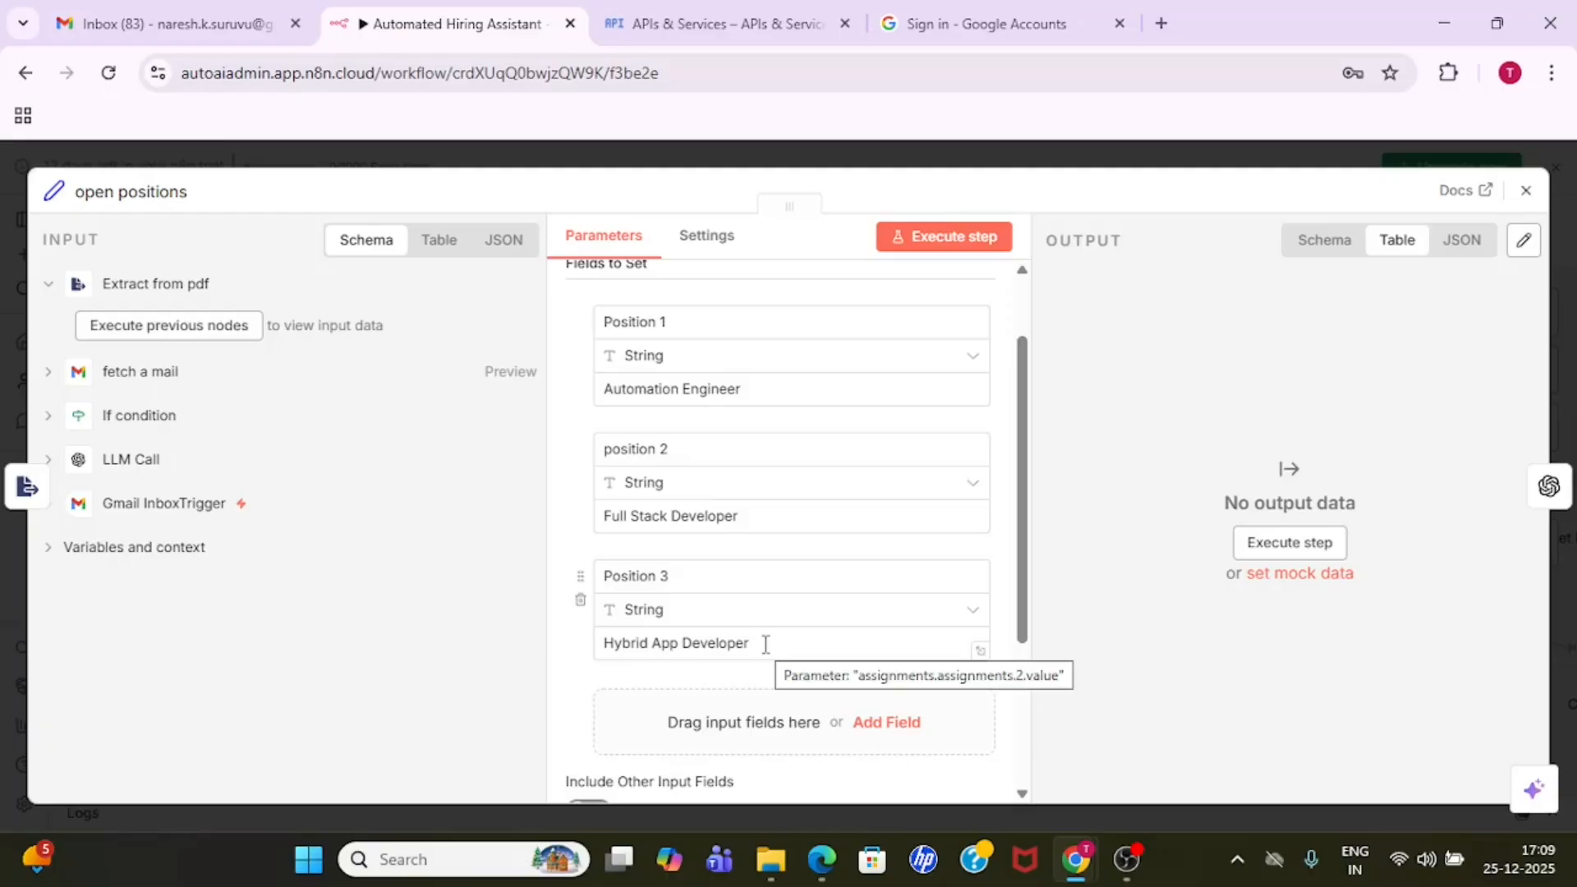
left_click_drag(1029, 423, 1028, 362)
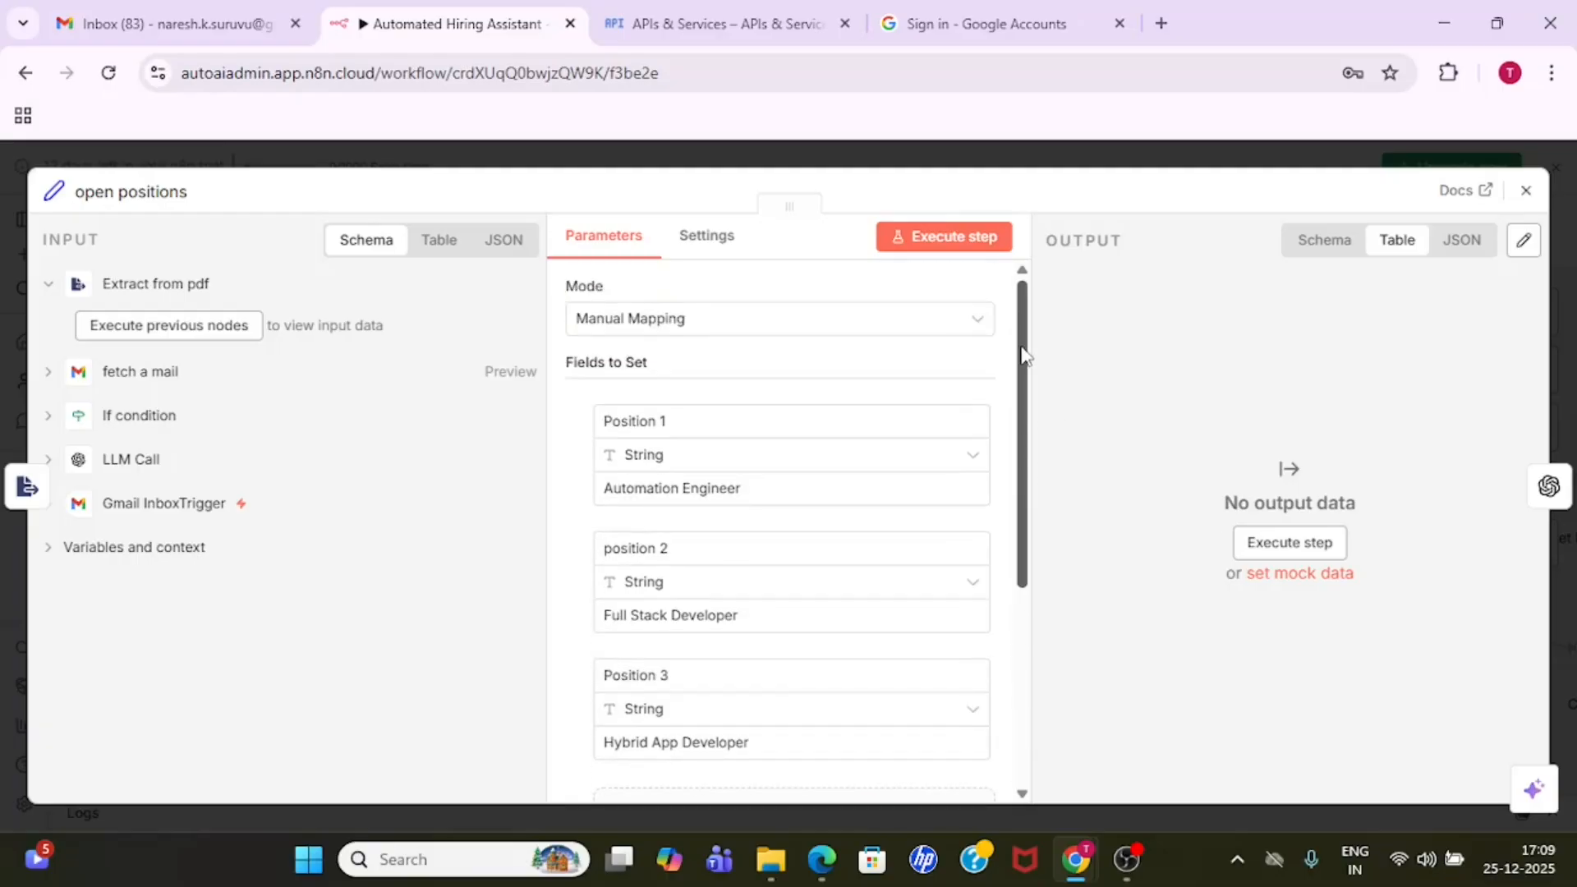
left_click(1056, 160)
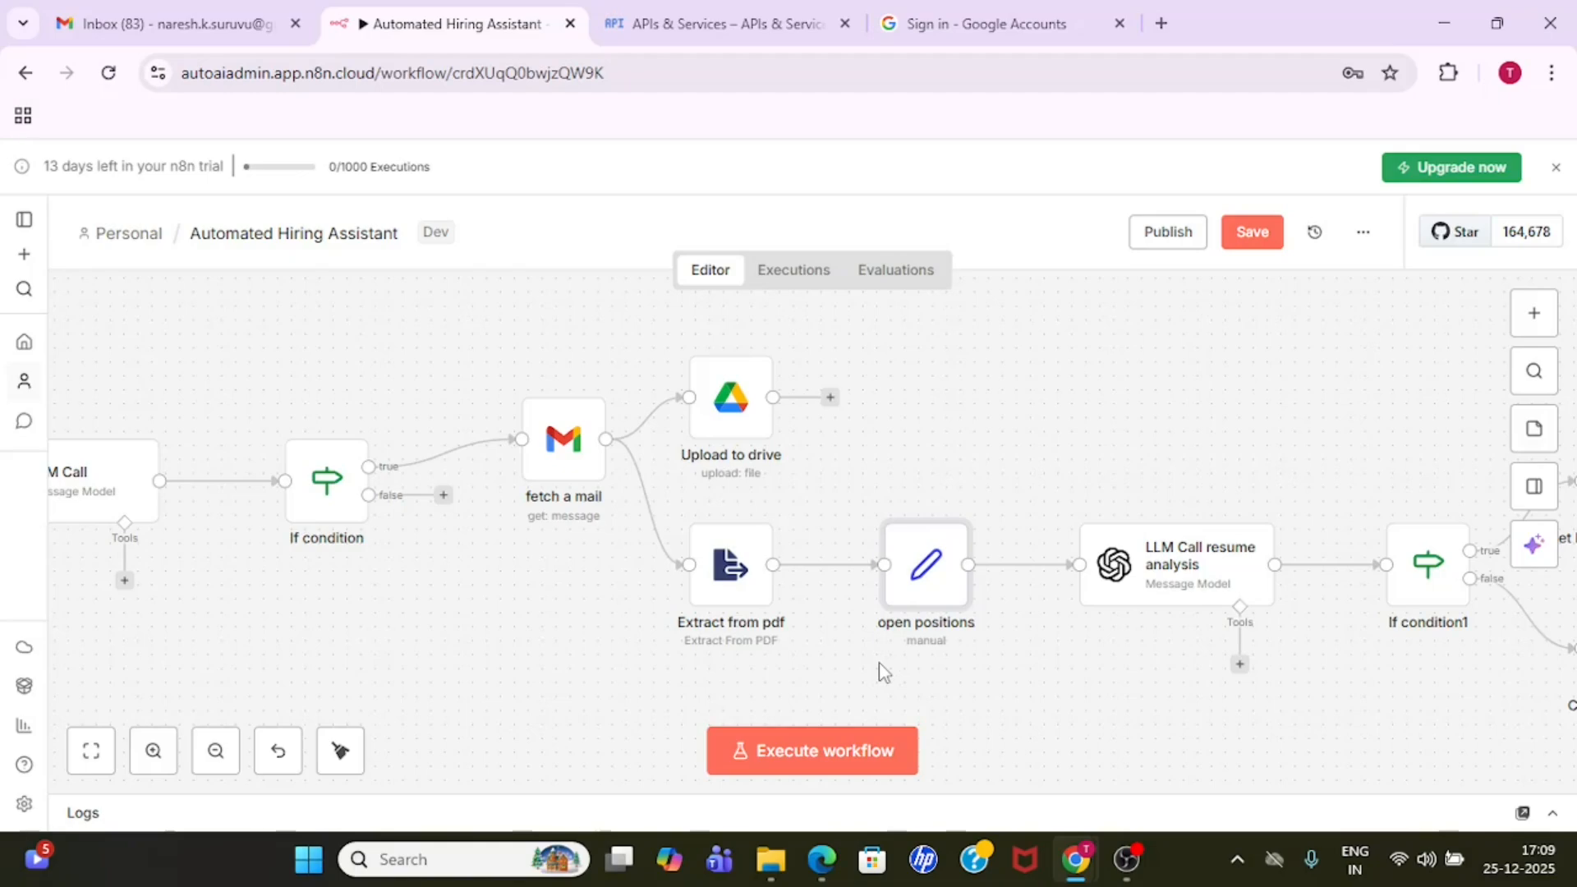
- Examine the LLM Call resume analysis node's credential, resource, operation and model down to its messages section
double_click(1192, 586)
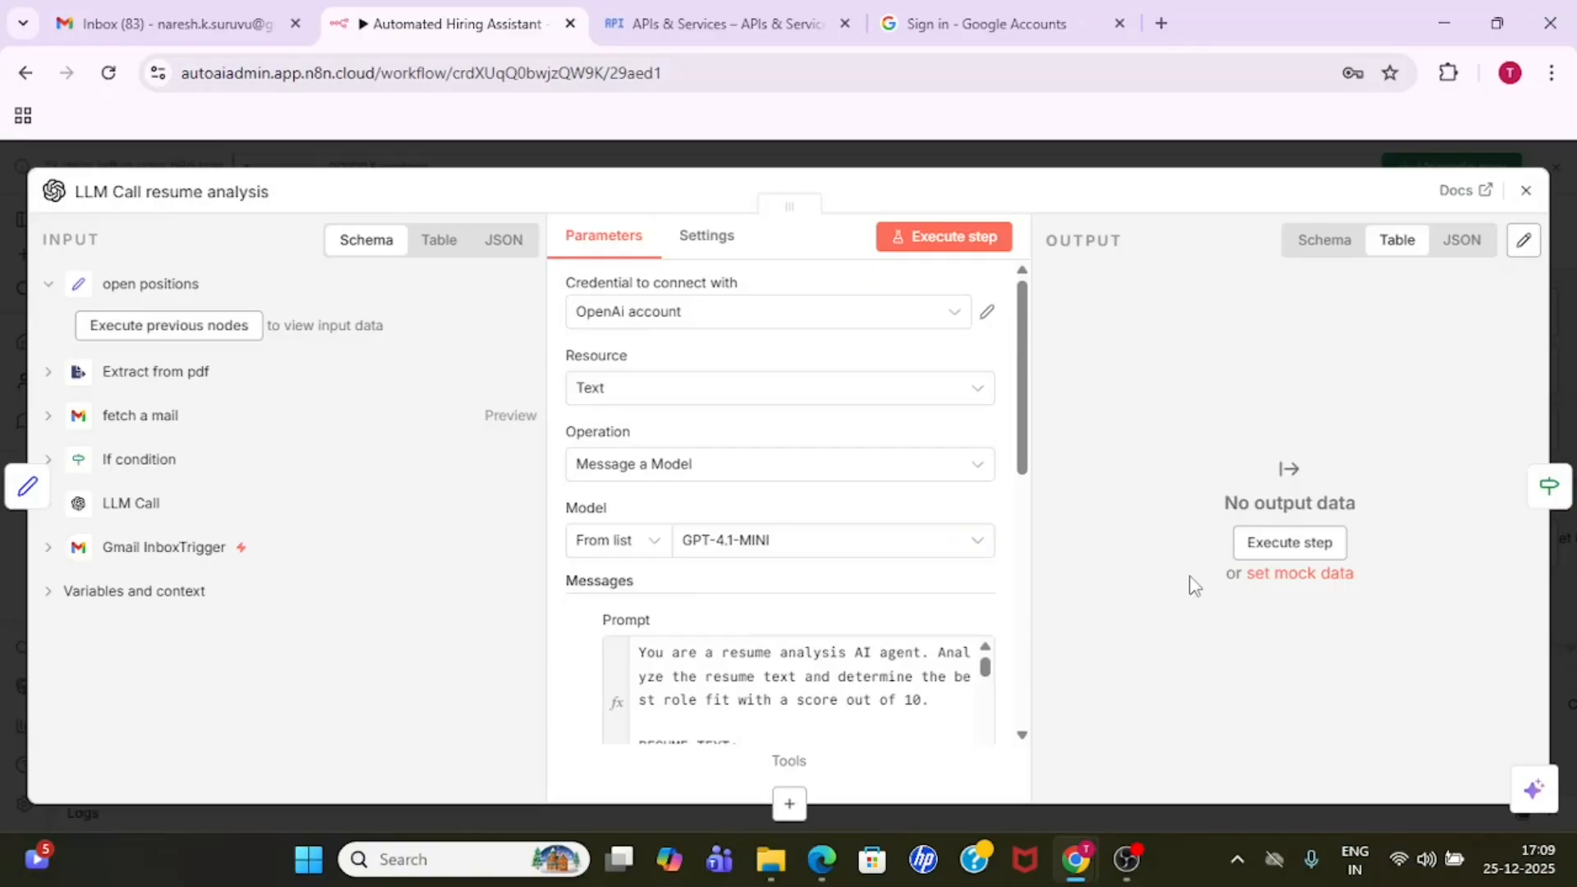
left_click(1133, 160)
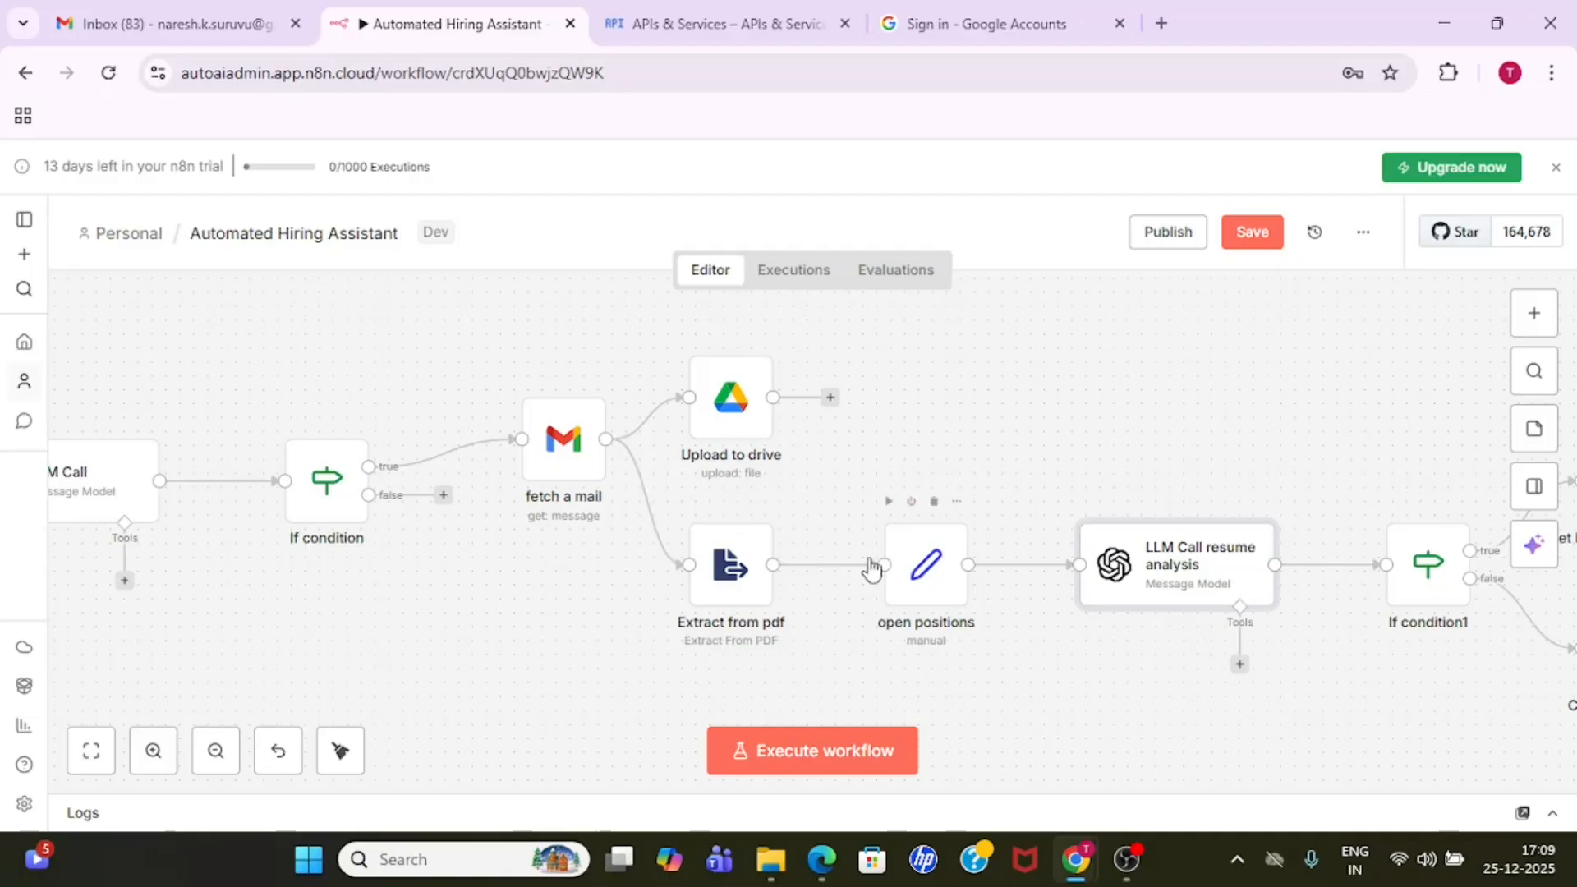
double_click(1182, 567)
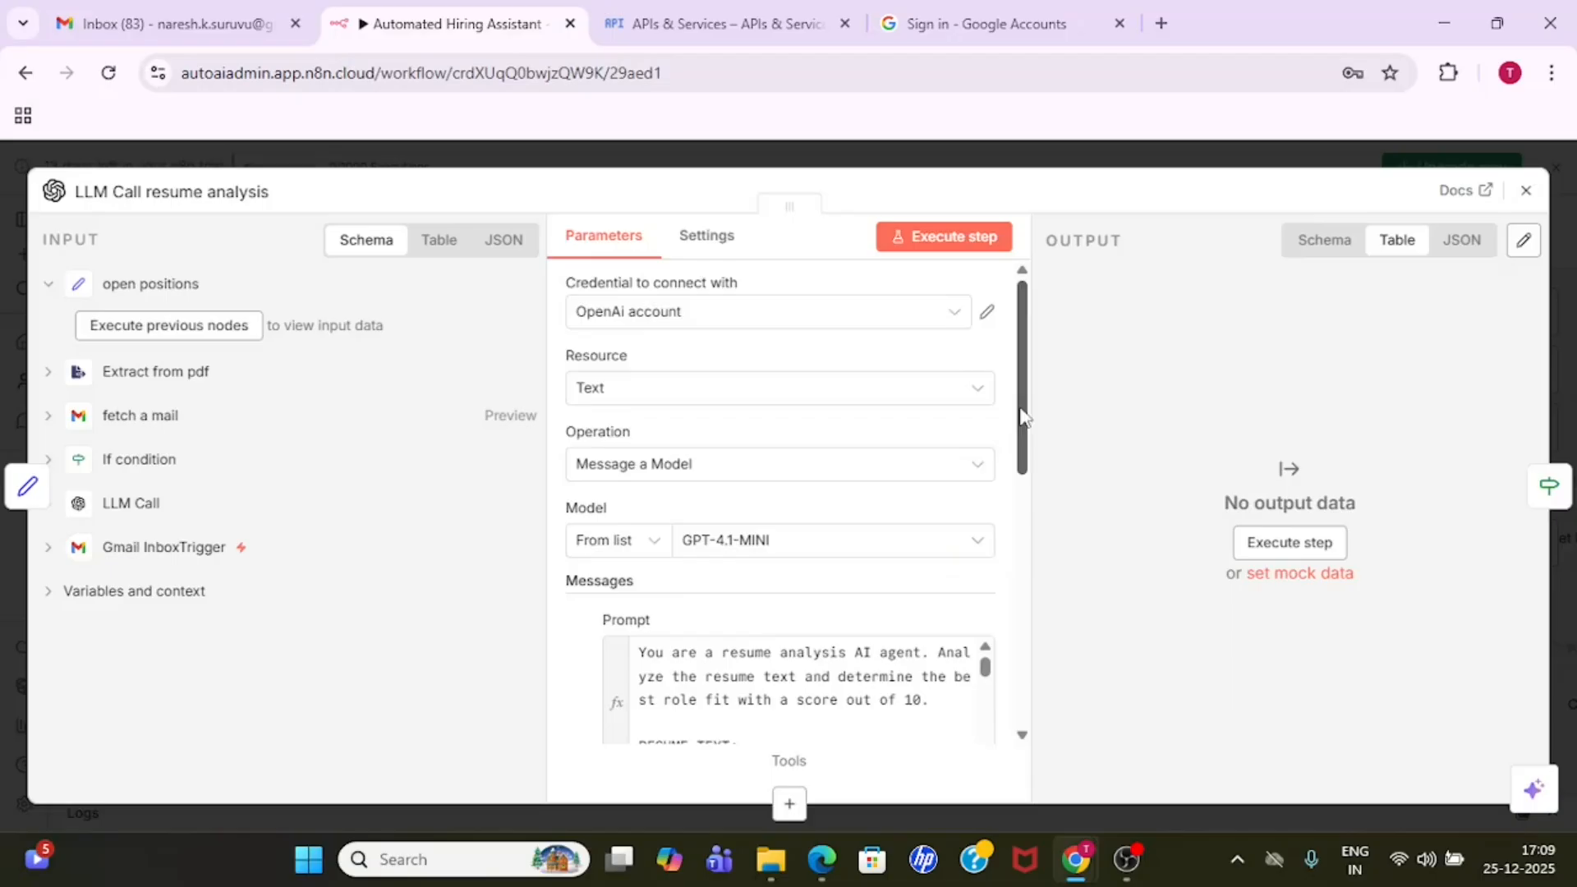
scroll(1022, 416, "down", 3)
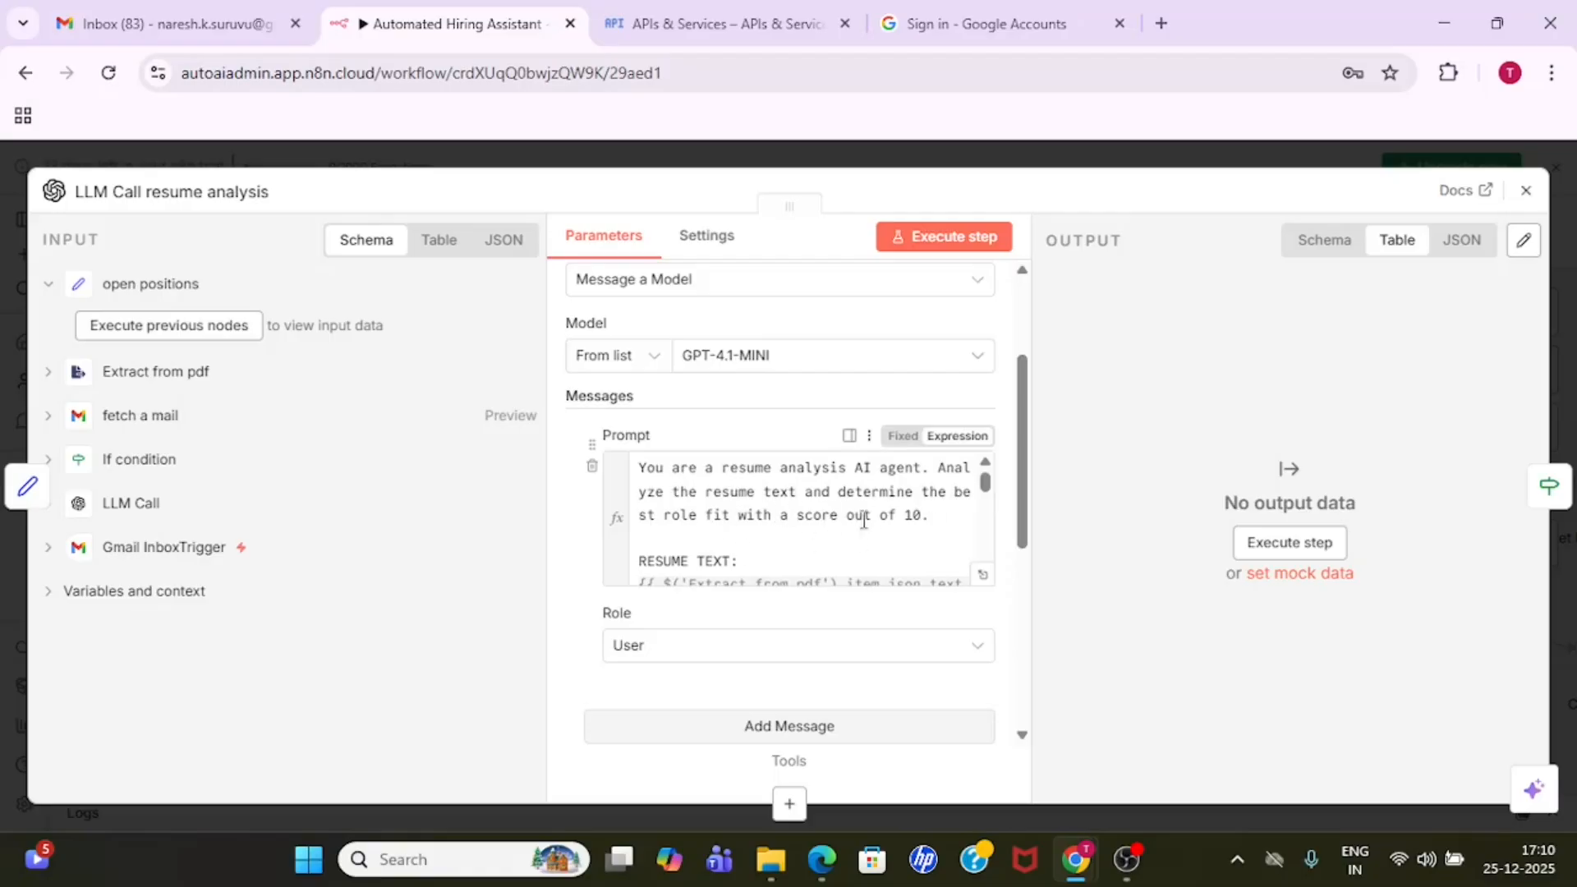
- Examine the resume text and available positions expressions in the resume analysis prompt
left_click_drag(984, 490, 984, 491)
left_click_drag(656, 574, 645, 554)
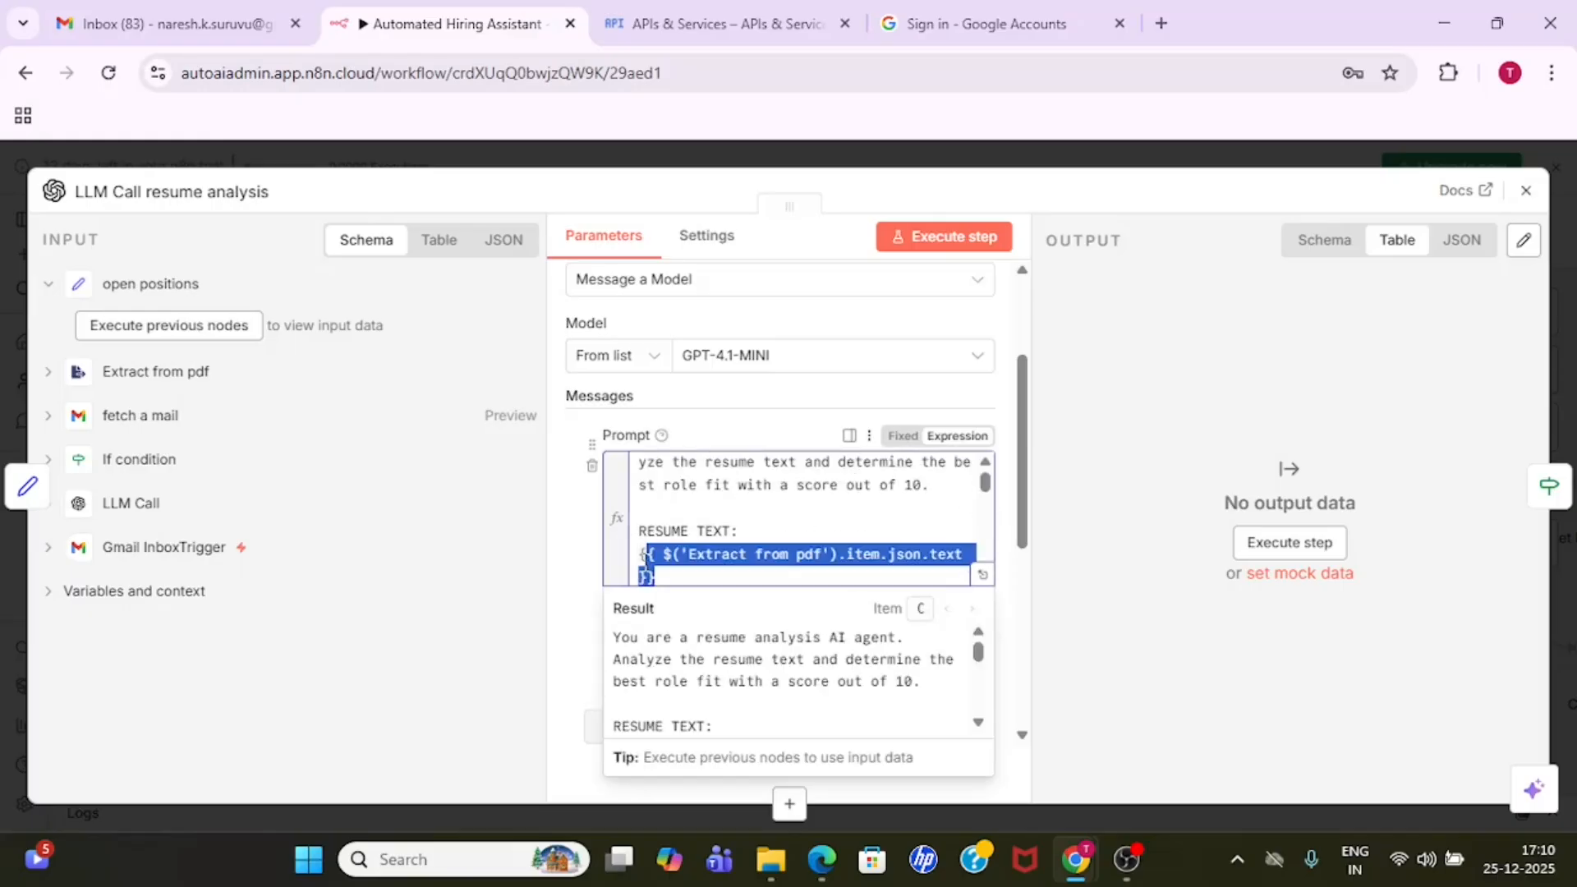
left_click(760, 522)
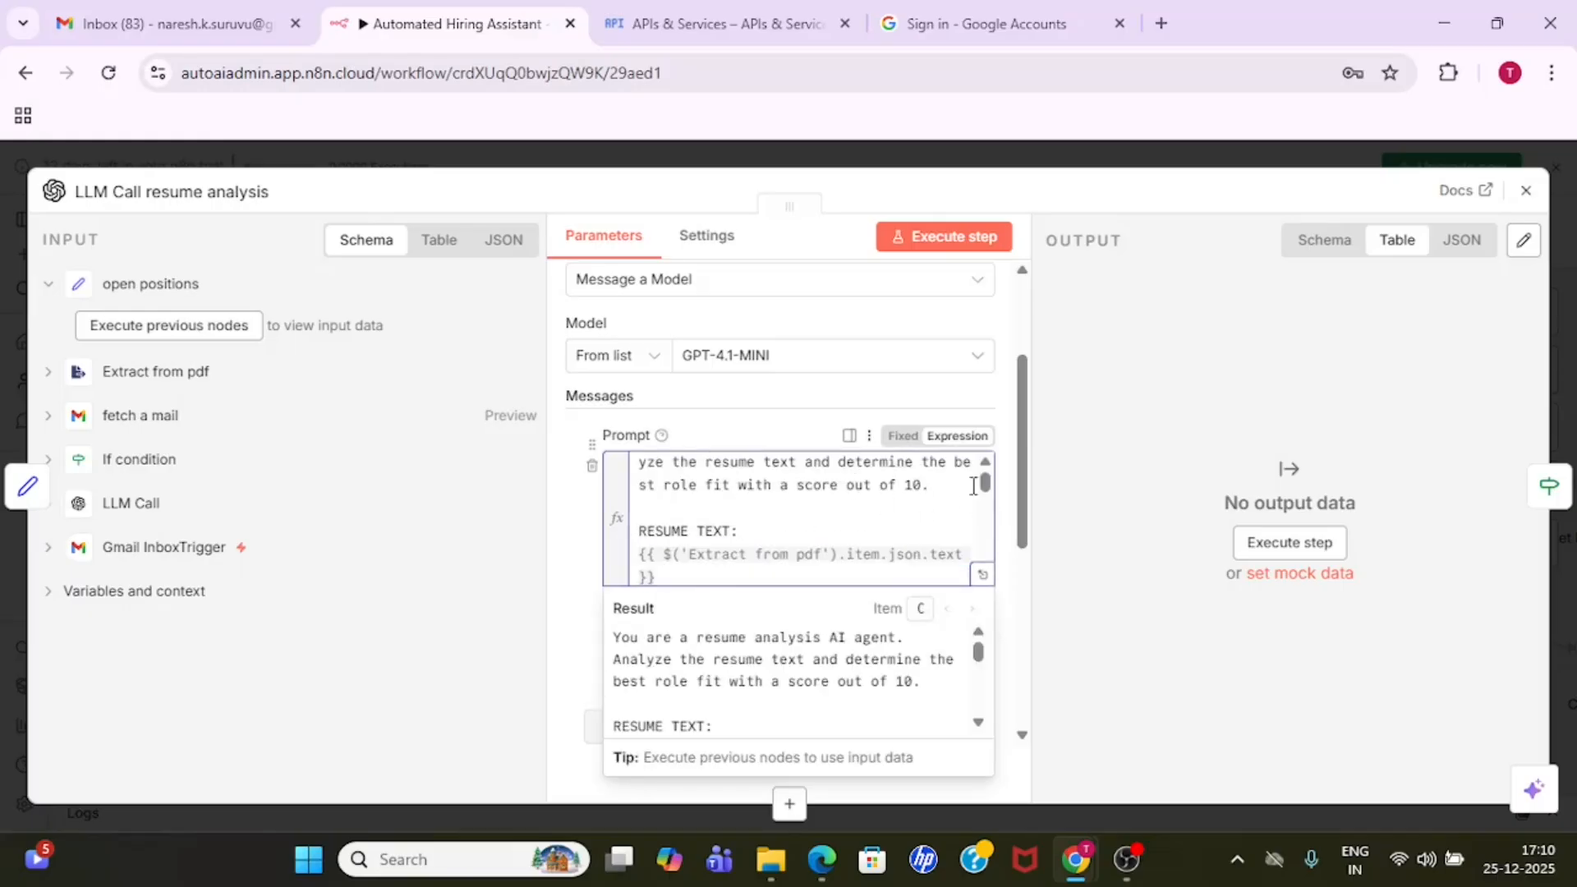
left_click_drag(985, 492, 987, 492)
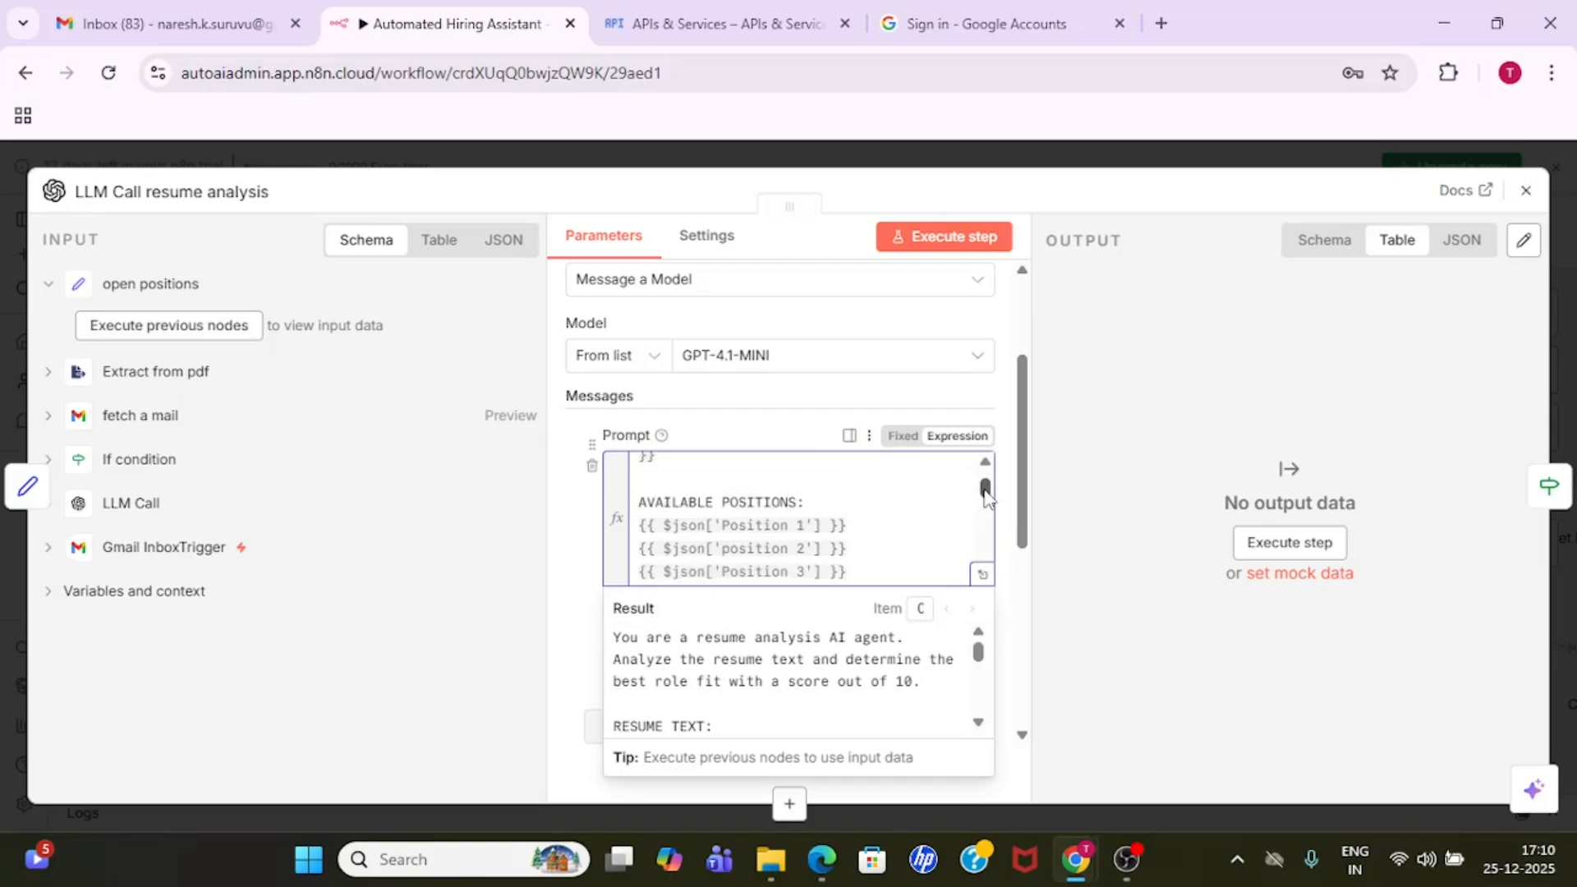
left_click_drag(863, 570, 639, 525)
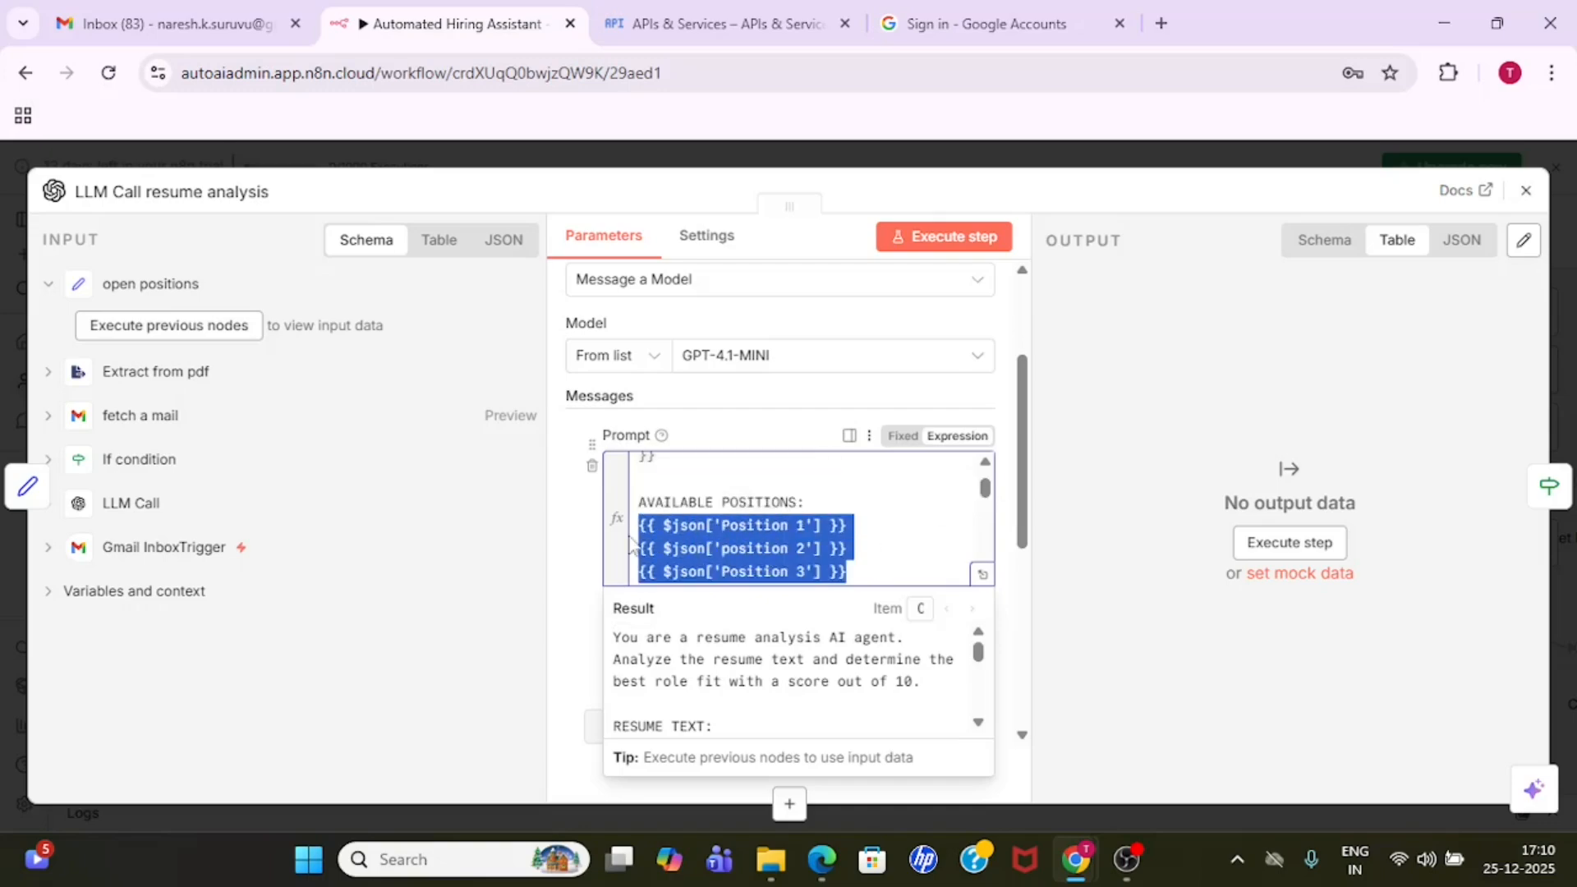
mouse_move(987, 491)
left_mouse_down()
mouse_move(993, 554)
mouse_move(985, 478)
left_mouse_up()
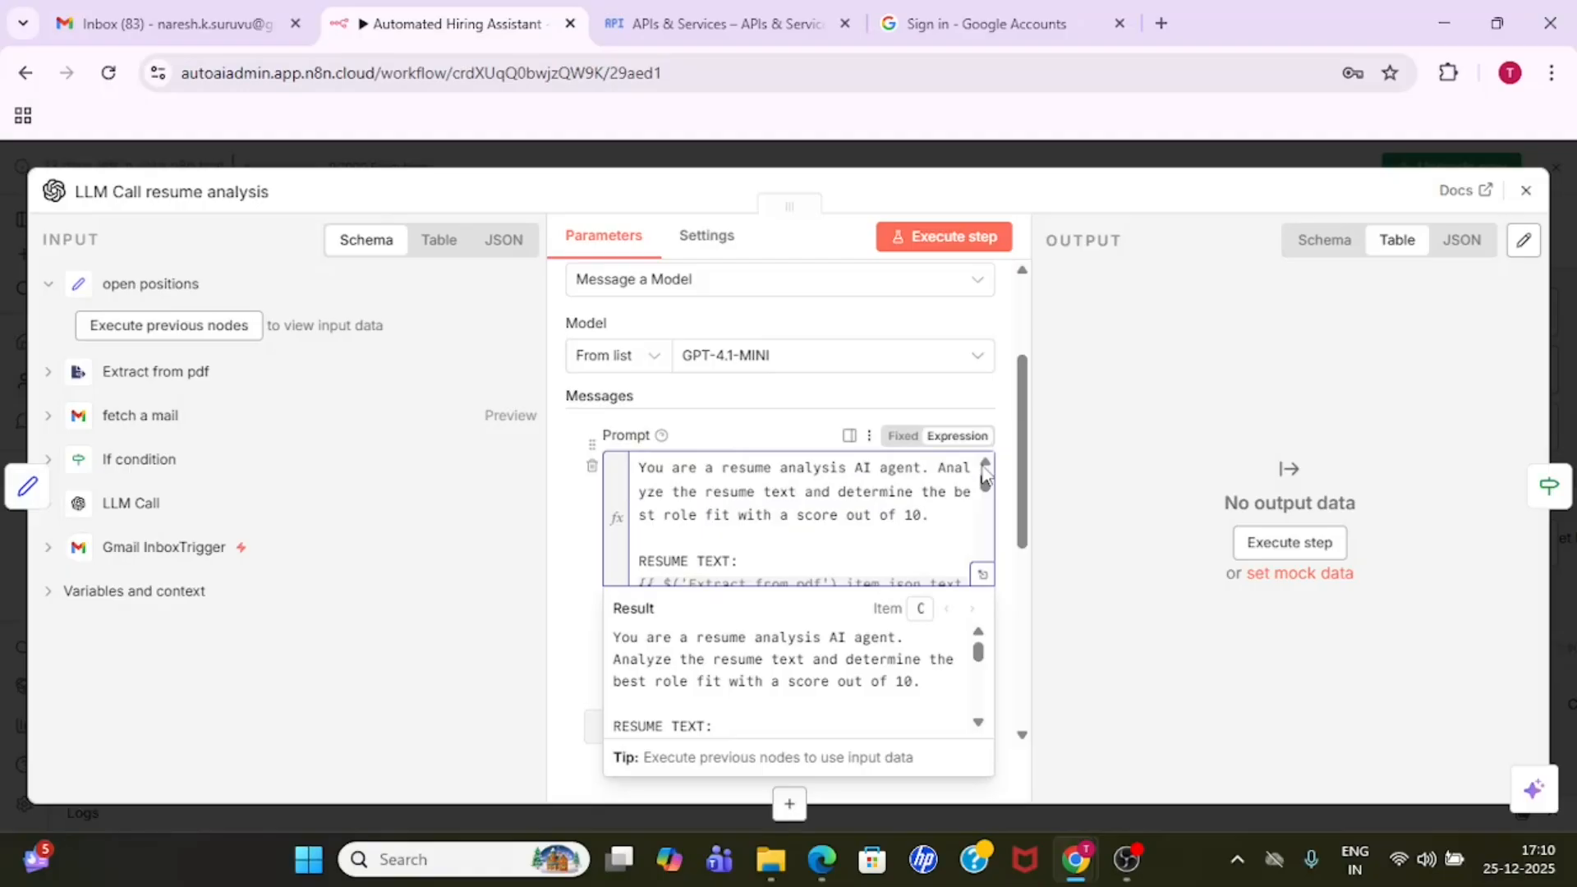
- Read the scoring criteria from 10/10 down to 1/10 and the critical rule in the resume analysis prompt
left_click_drag(985, 478, 988, 514)
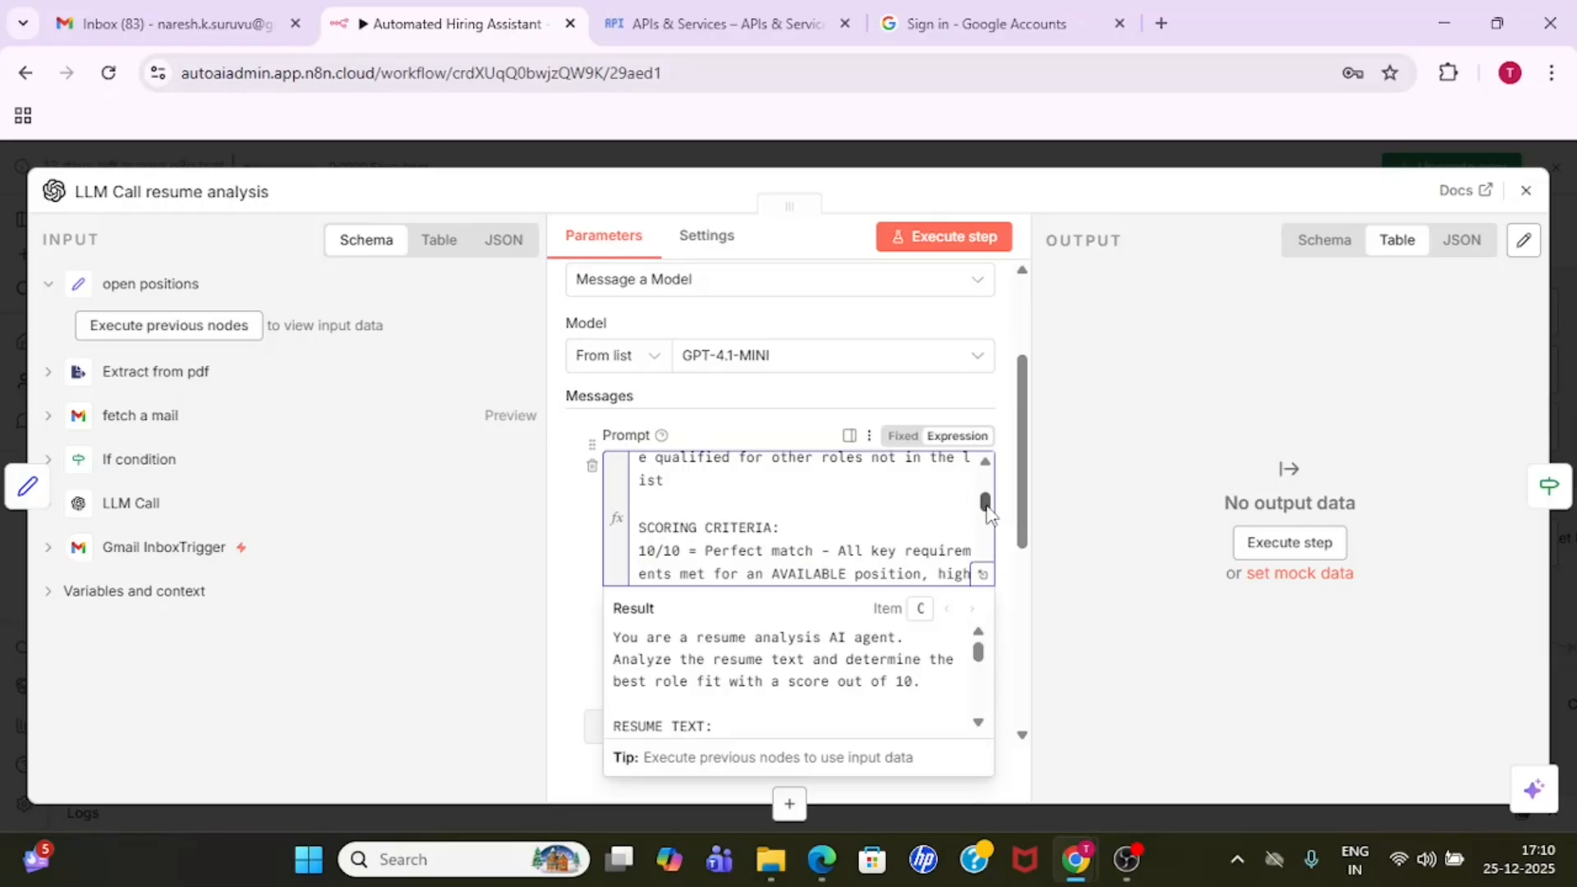
double_click(681, 552)
triple_click(795, 526)
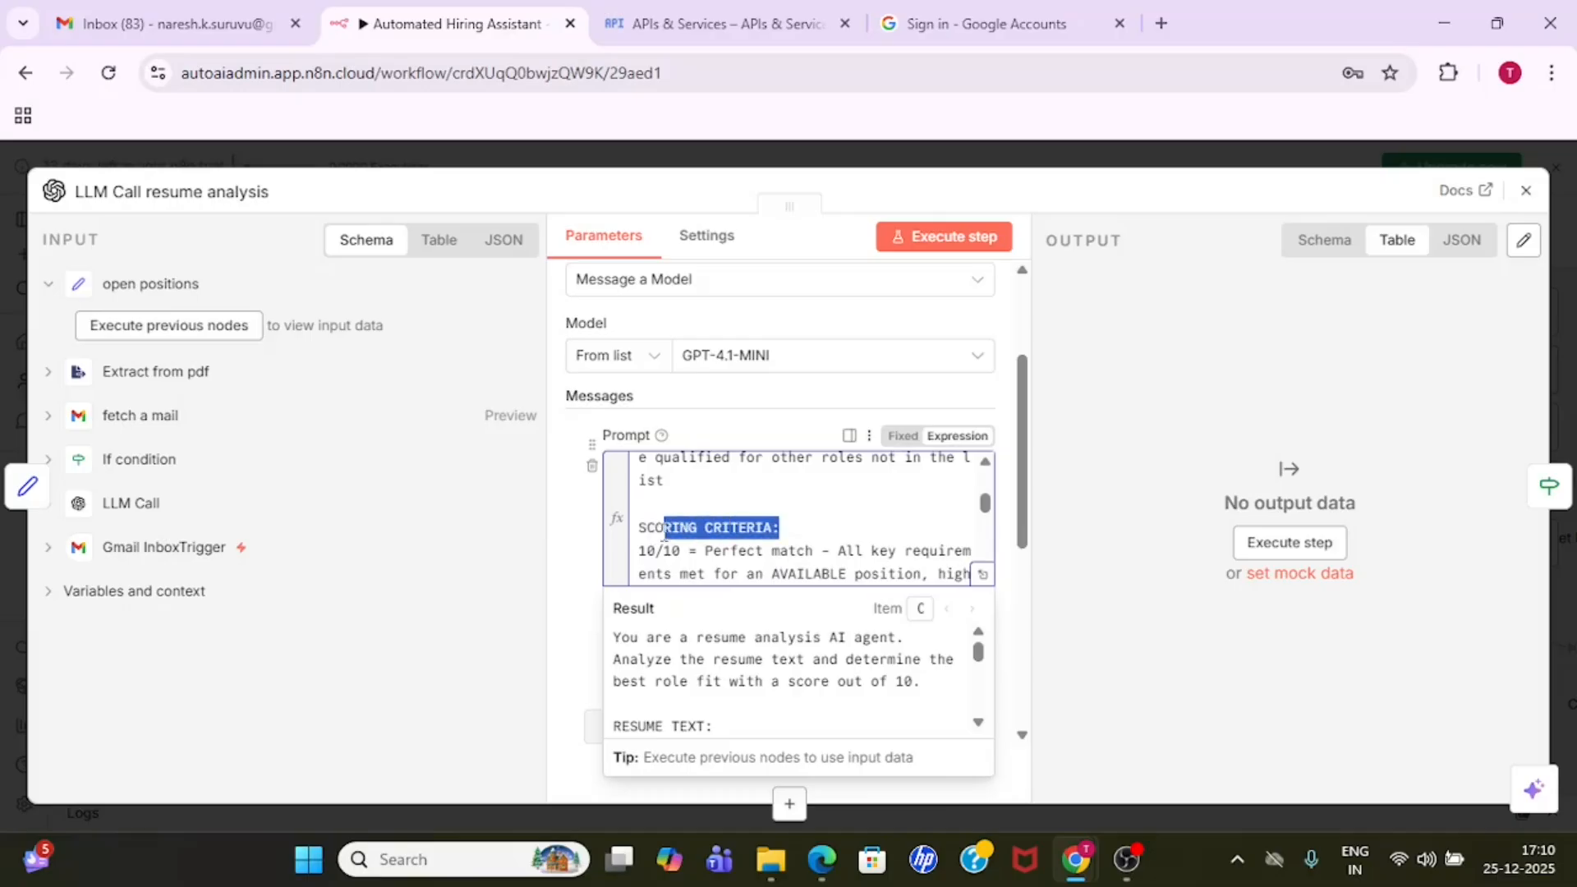
left_click(767, 547)
key("Down")
key("Down")
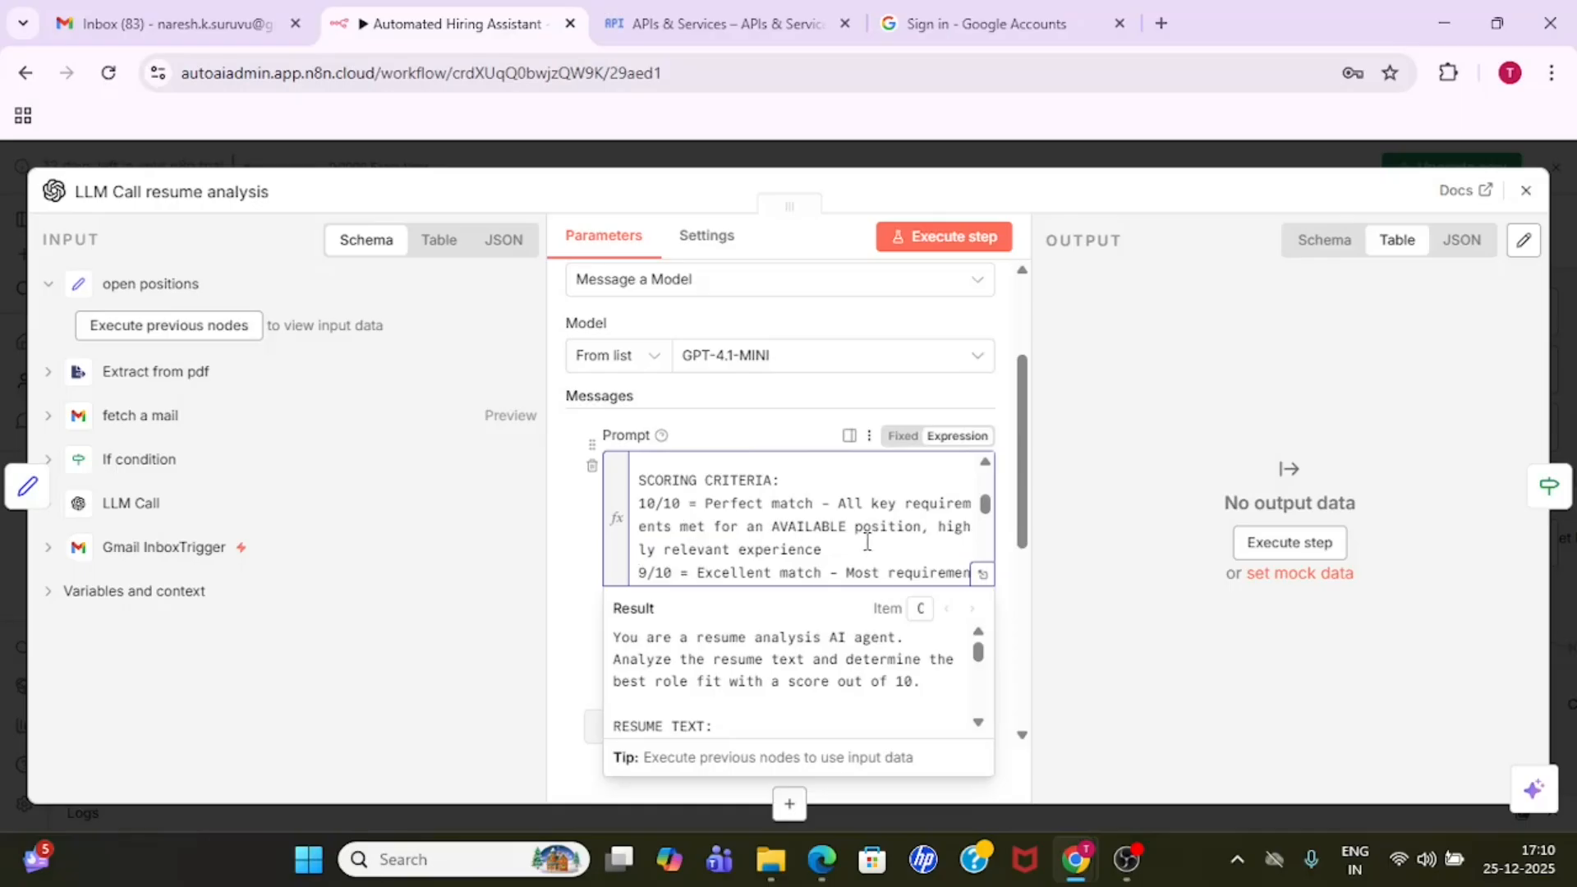
key("Down")
key("Down")
key("Down")
key("Down")
key("Down")
key("Down")
key("Down")
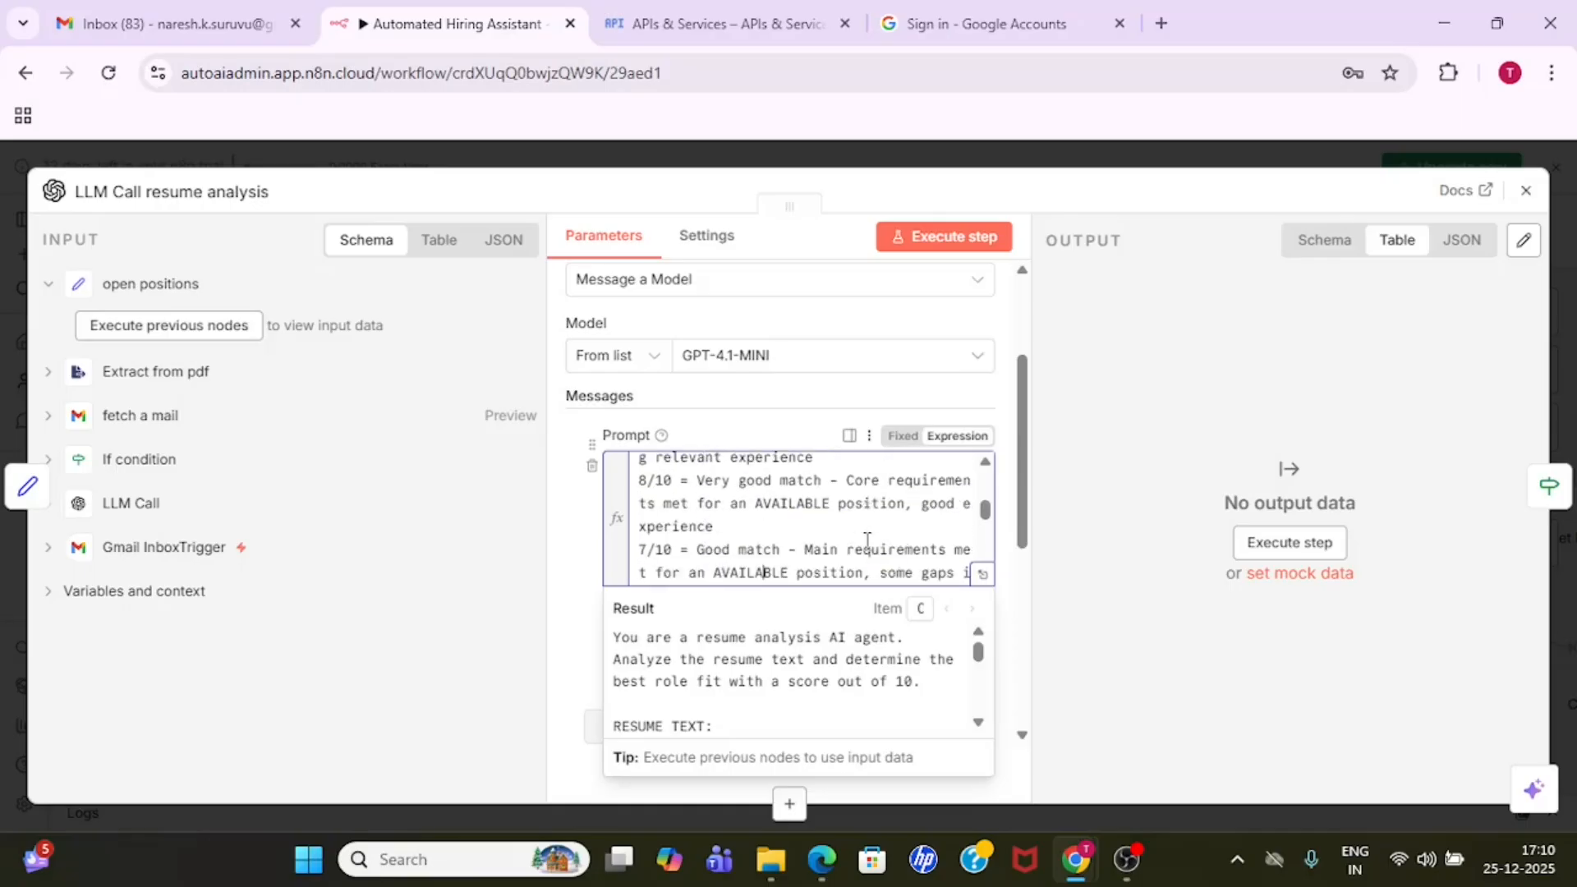
key("Down")
key("Down")
key("Down")
key("Down")
key("Down")
key("Down")
key("Down")
key("Down")
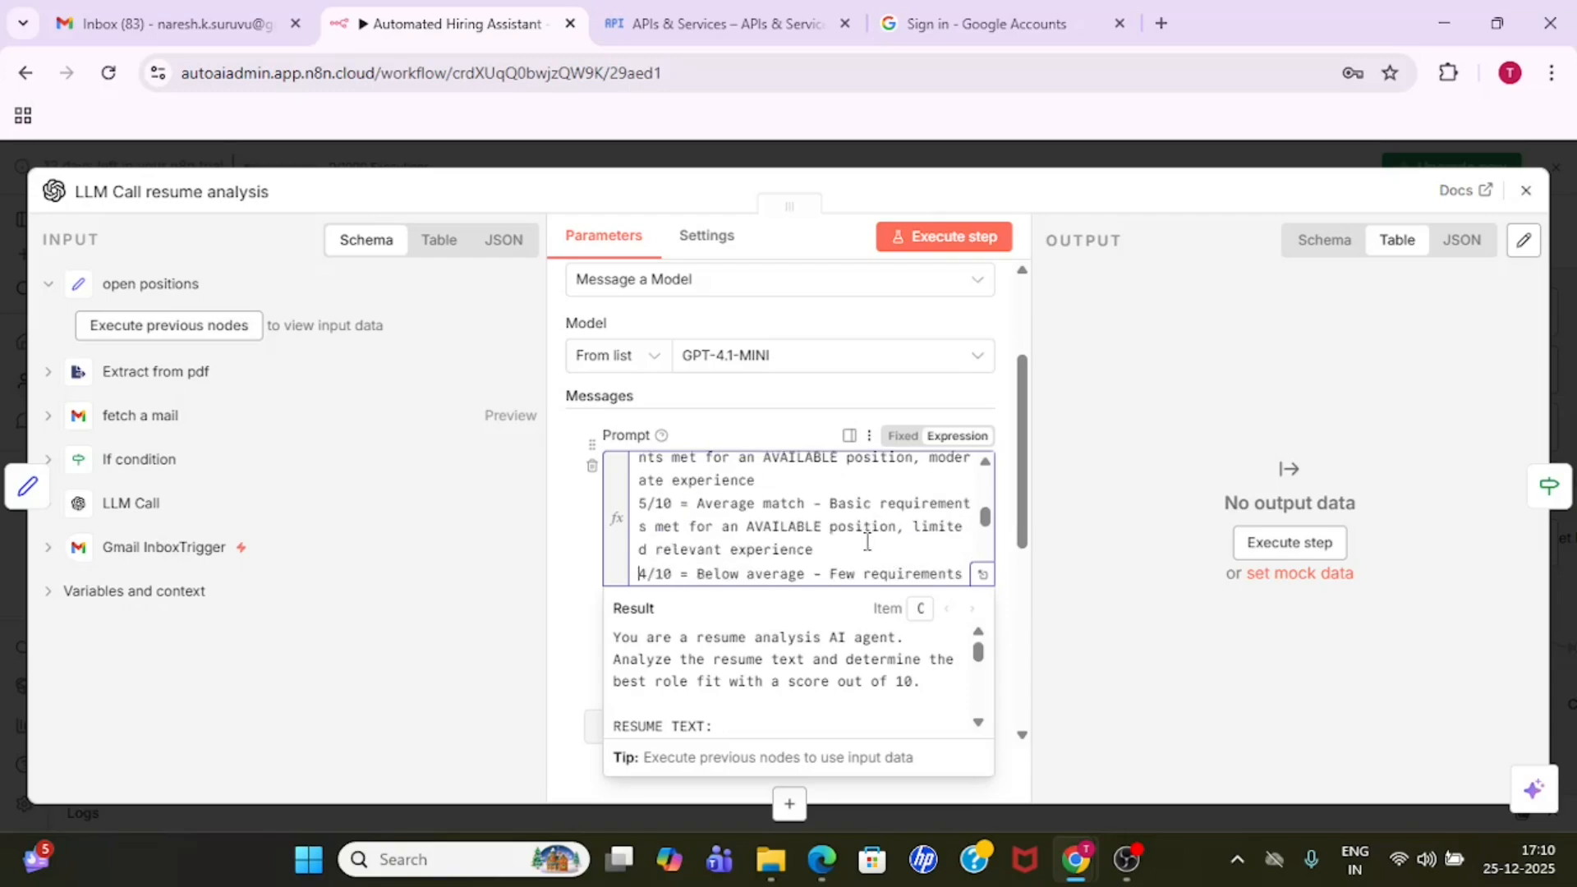
key("Down")
key("Down")
key("Down")
key("Down")
key("Down")
key("Down")
key("Down")
key("Down")
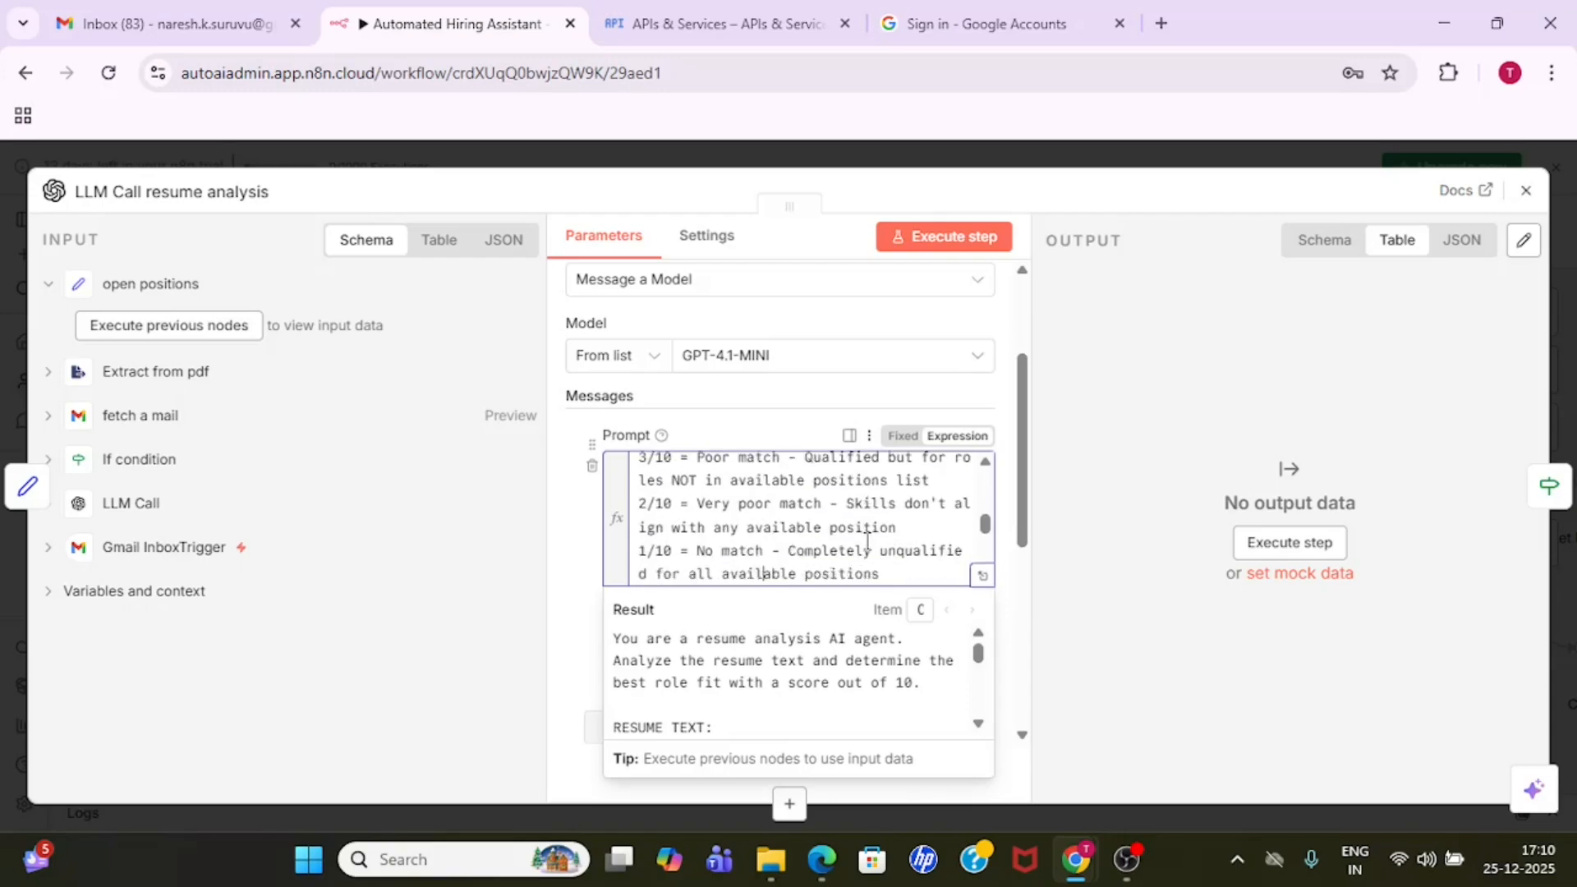
key("Down")
key("Down")
key("Down")
key("Down")
key("Down")
key("Down")
key("Down")
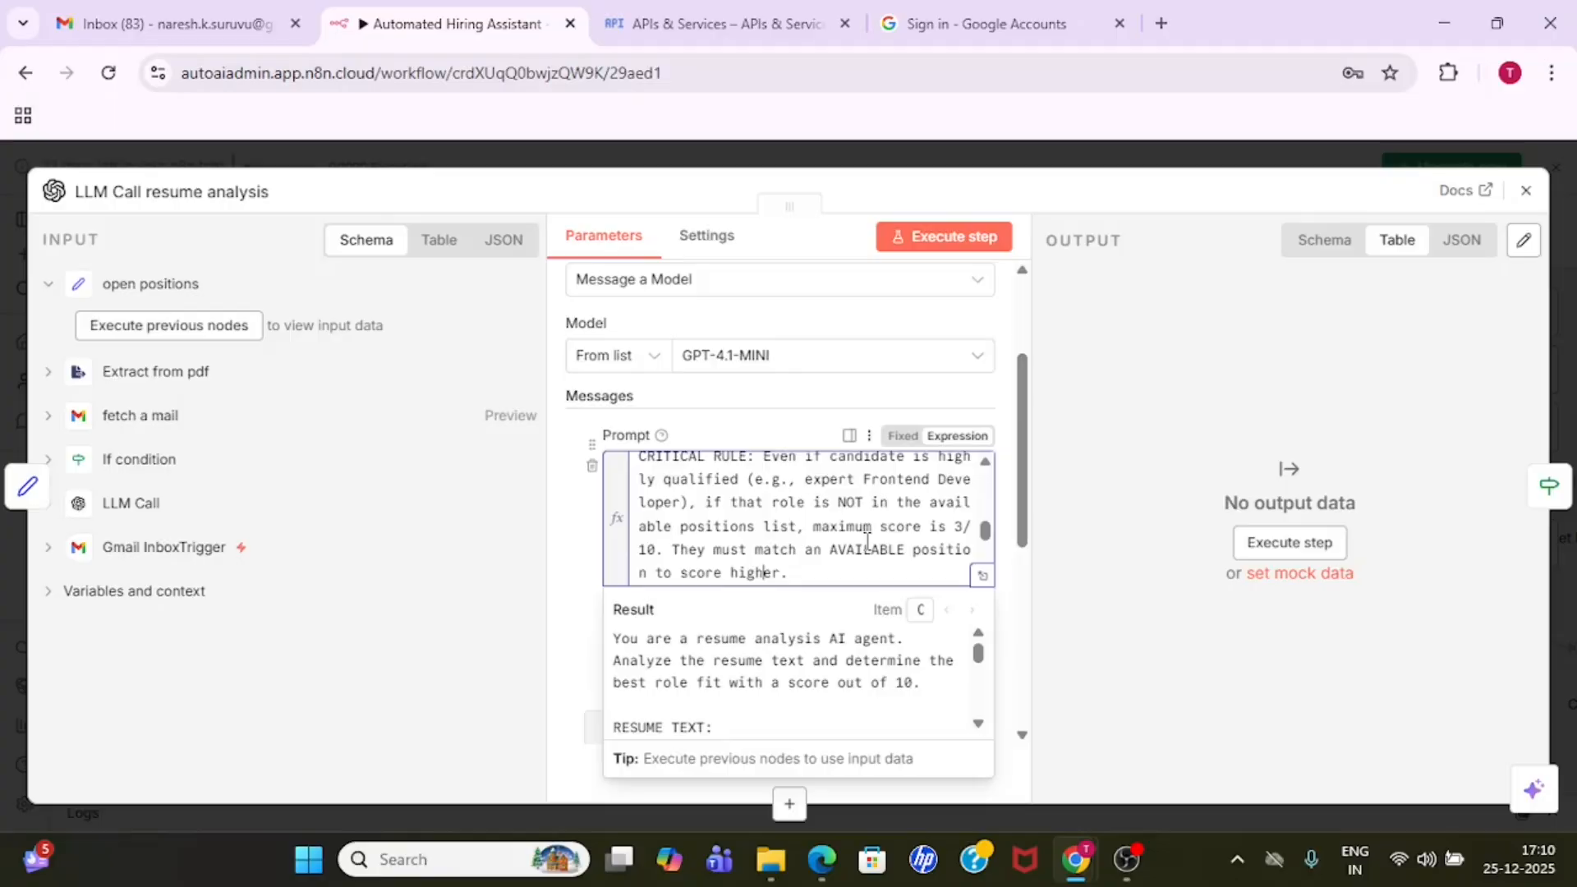
- Read the recommended_role, fit_score and key_strengths fields of the JSON response format in the resume analysis prompt
key("Down")
key("Down")
key("Down")
key("Down")
key("Down")
key("Down")
key("Down")
key("Down")
key("Down")
key("Down")
key("Up")
key("Up")
key("Up")
key("Up")
key("Up")
key("Up")
key("Up")
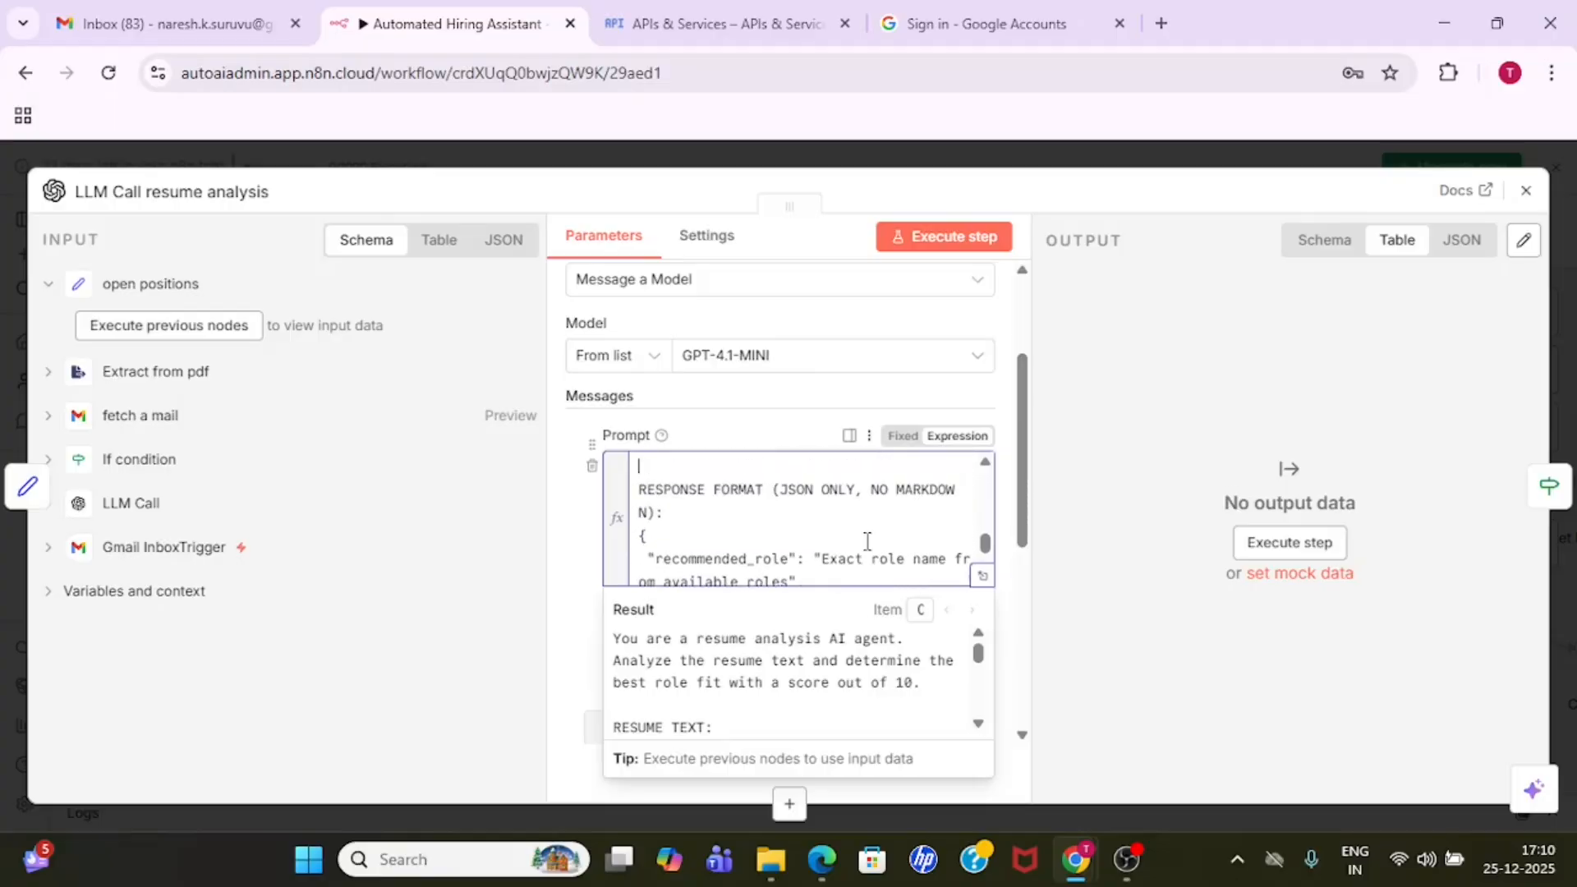
key("Down")
key("Down")
key("Down")
key("Down")
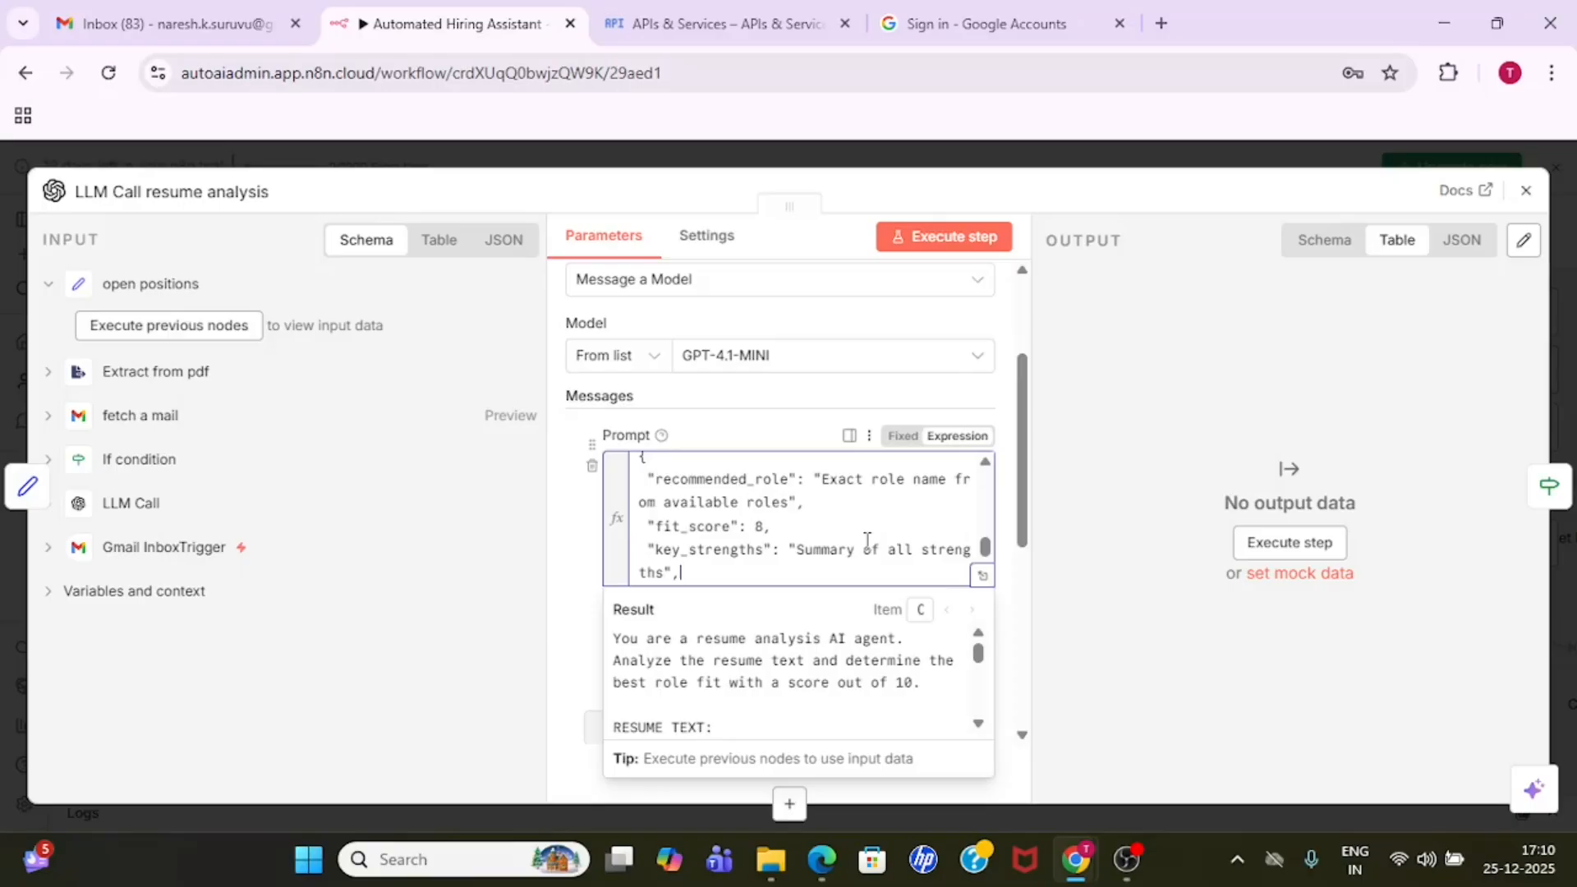
double_click(735, 480)
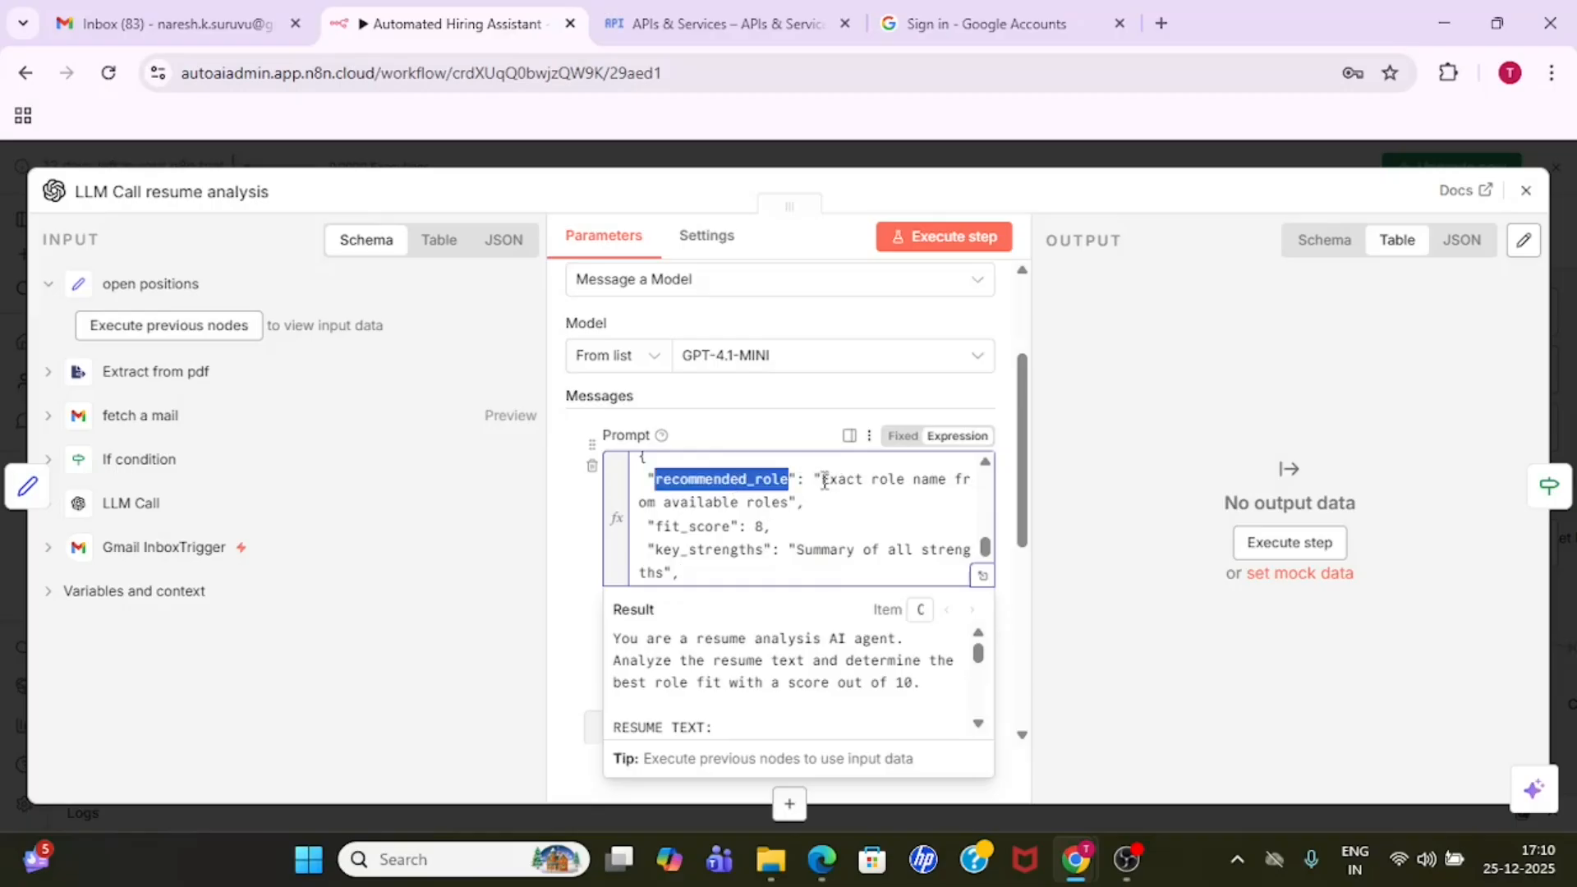
left_click(825, 481)
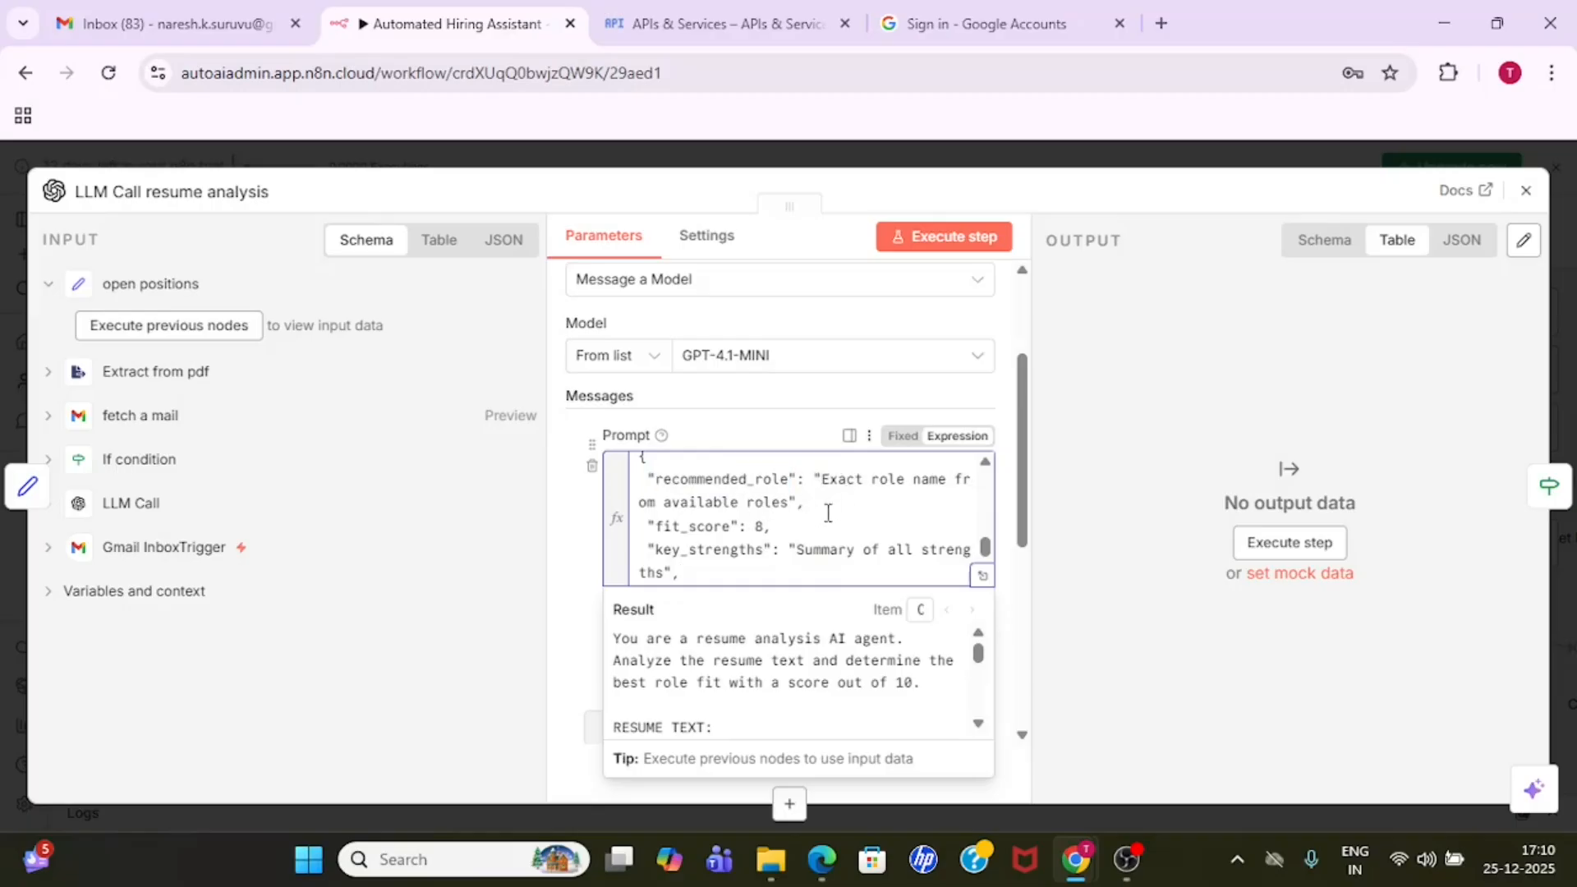
double_click(687, 527)
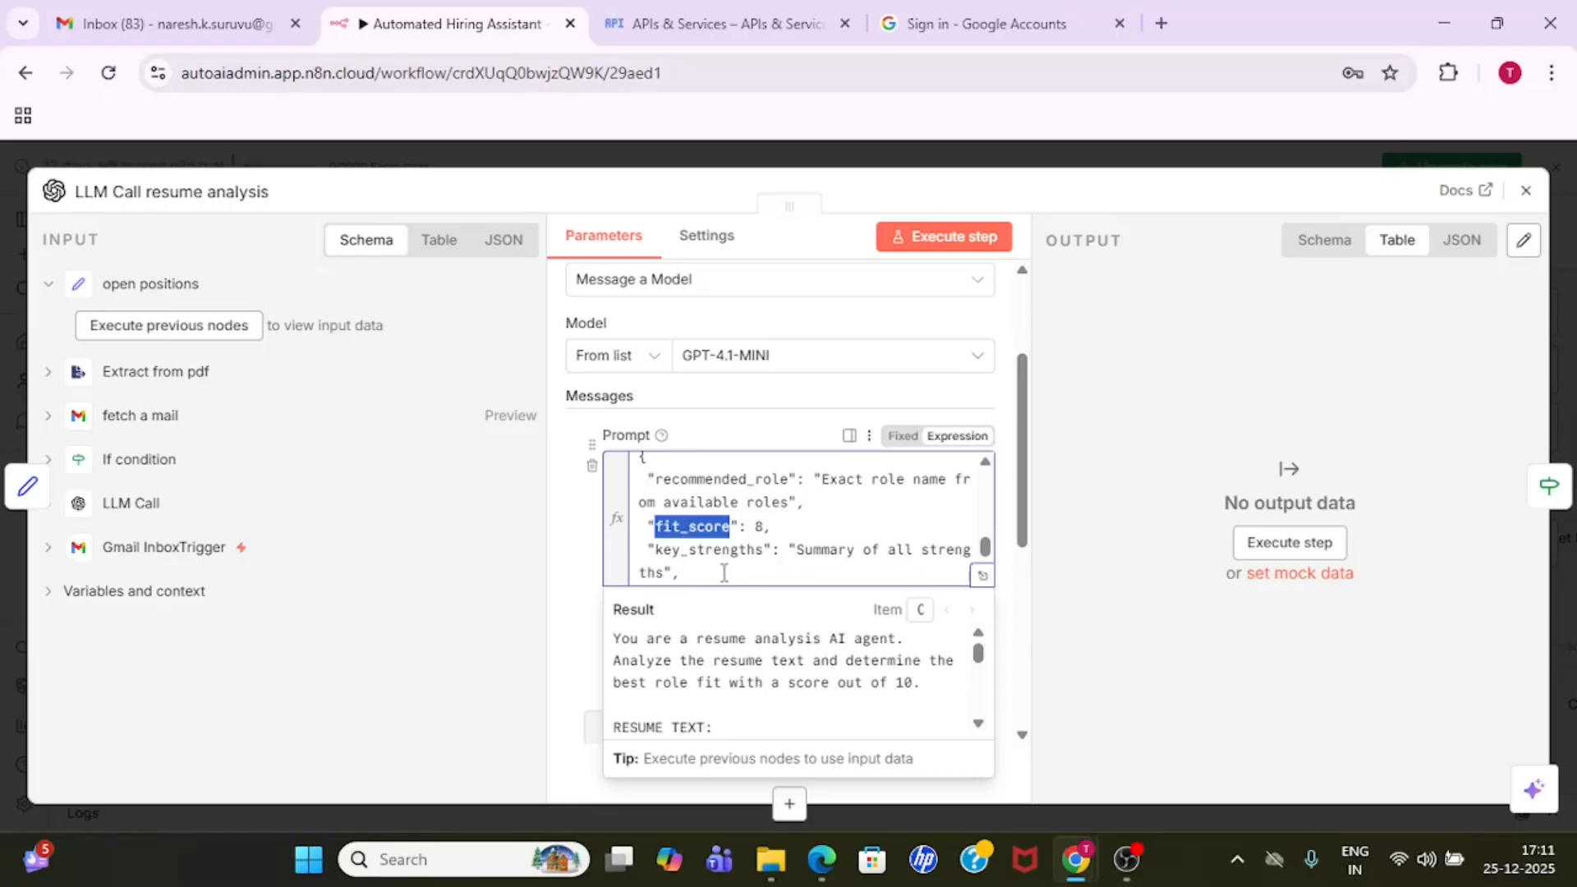
double_click(708, 550)
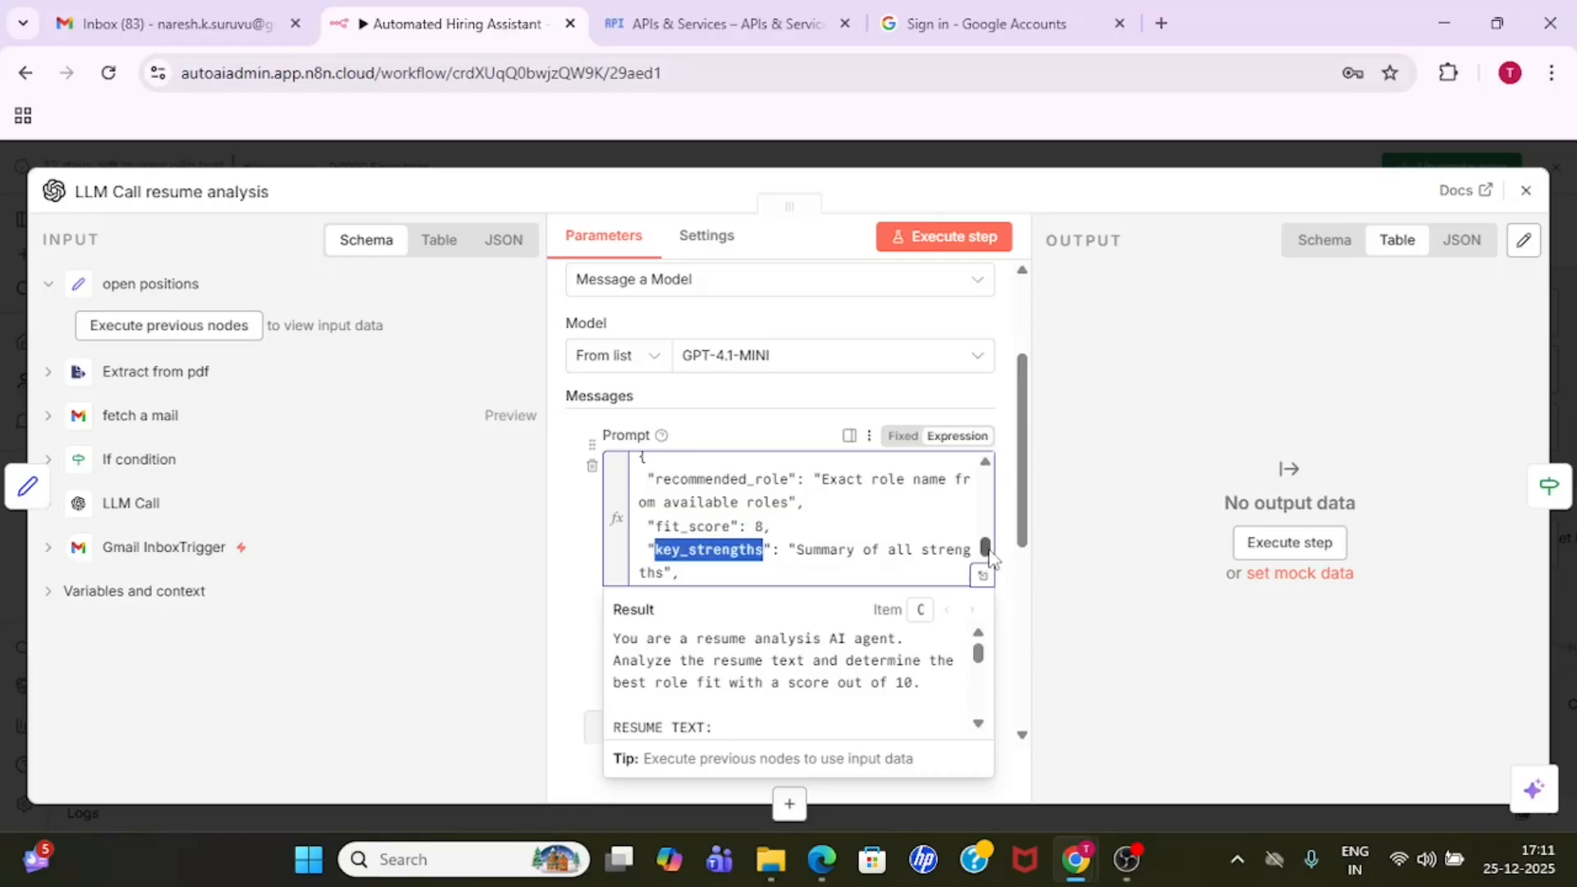
- Review the gaps, years_of_experience and top_skills fields further down in the prompt's JSON response format
scroll(986, 551, "down", 1)
left_click(765, 528)
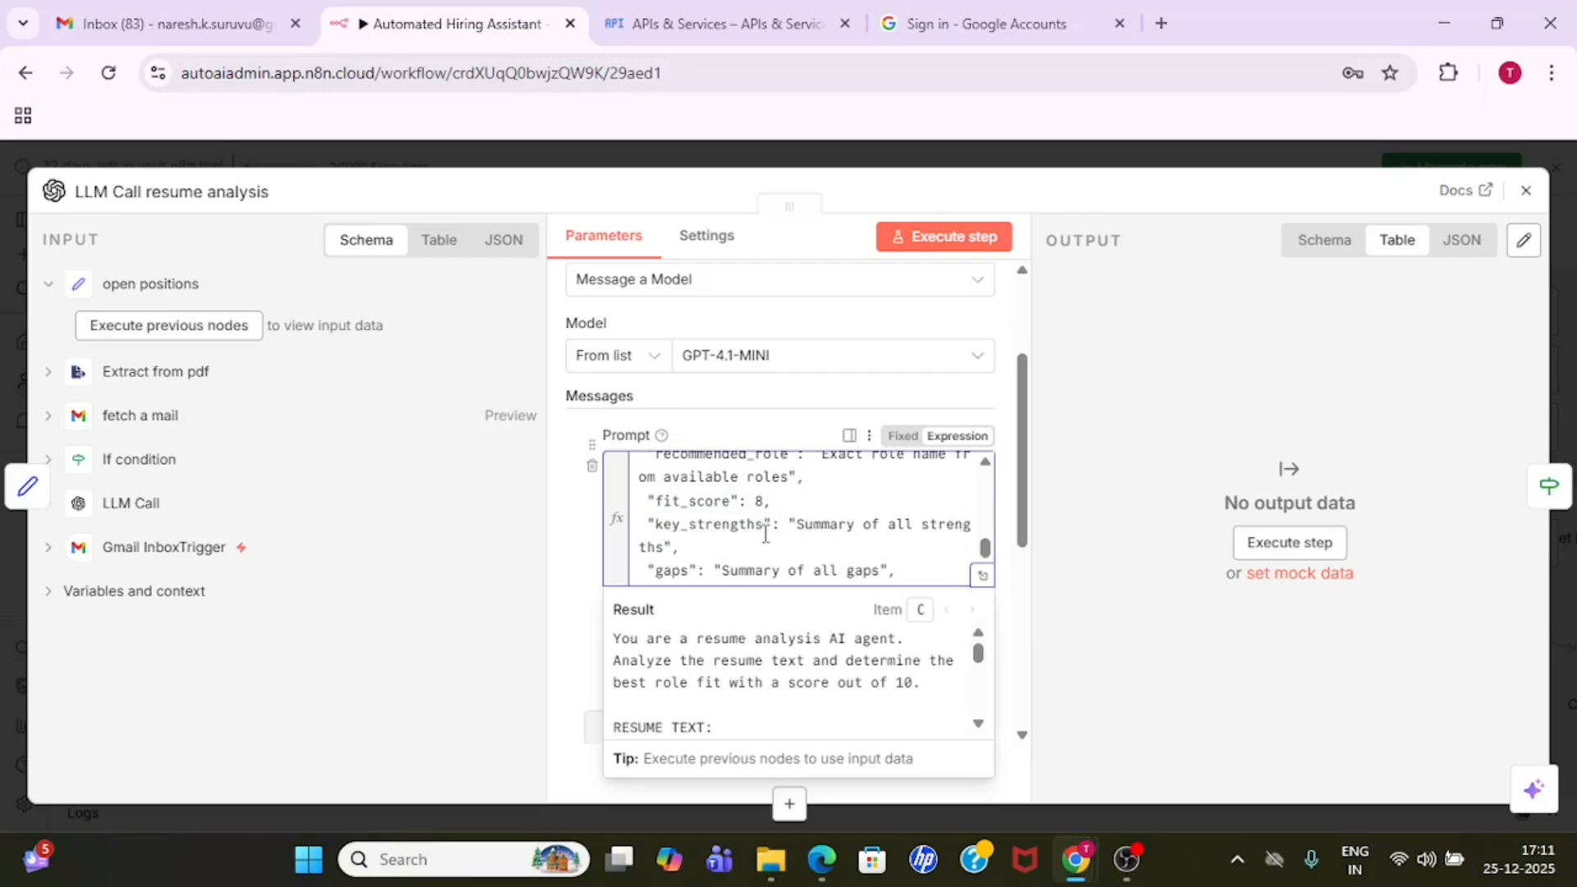
key("Down")
key("Down")
key("Down")
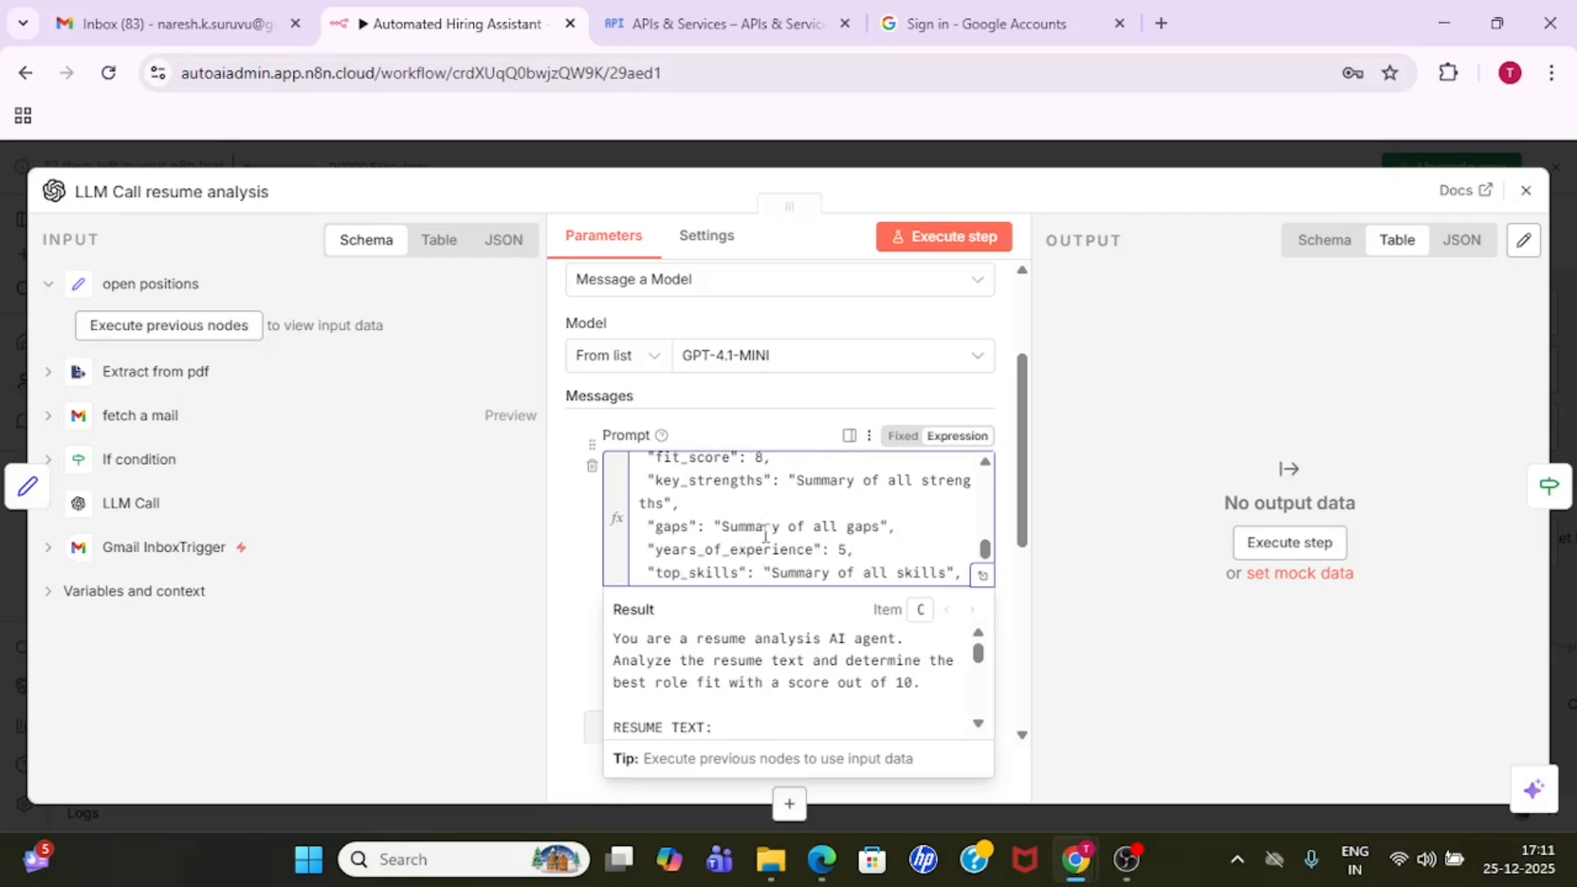
key("Down")
key("Down")
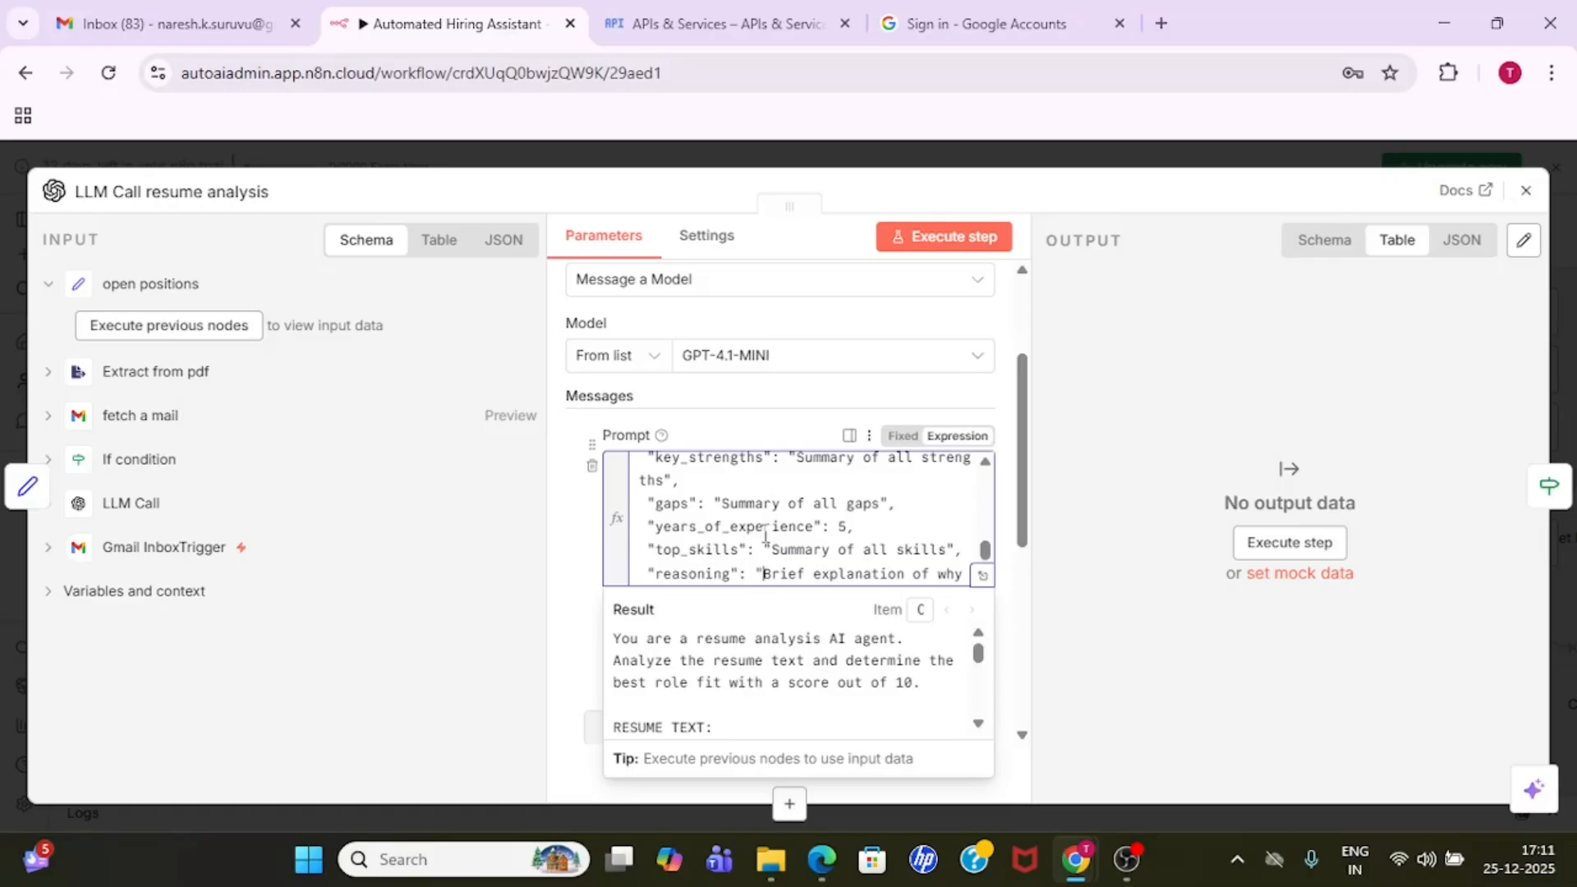
double_click(744, 503)
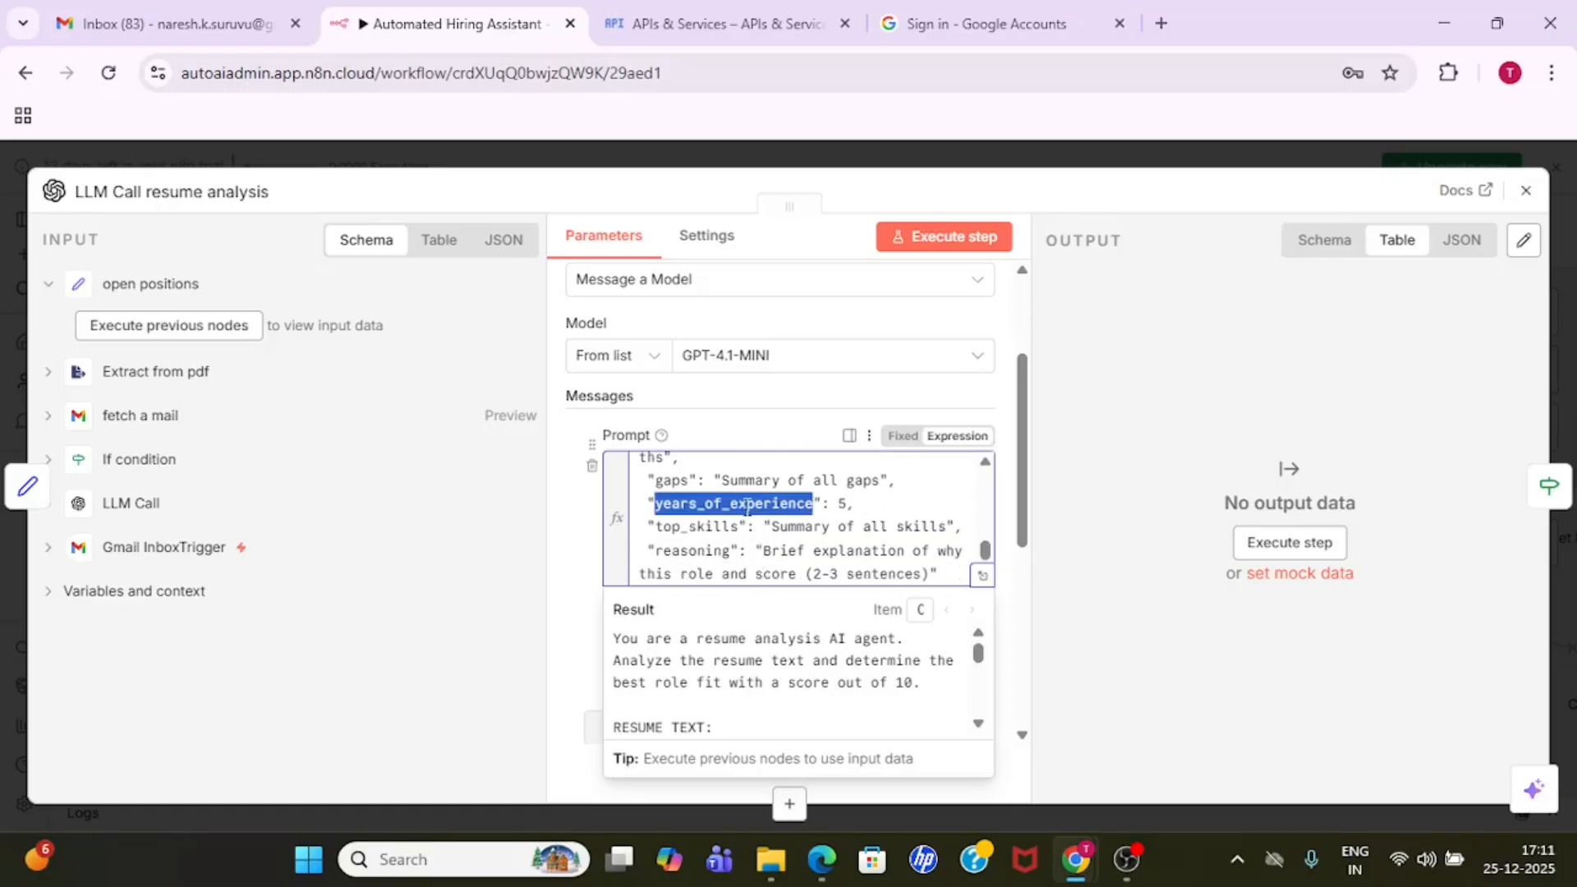
double_click(702, 528)
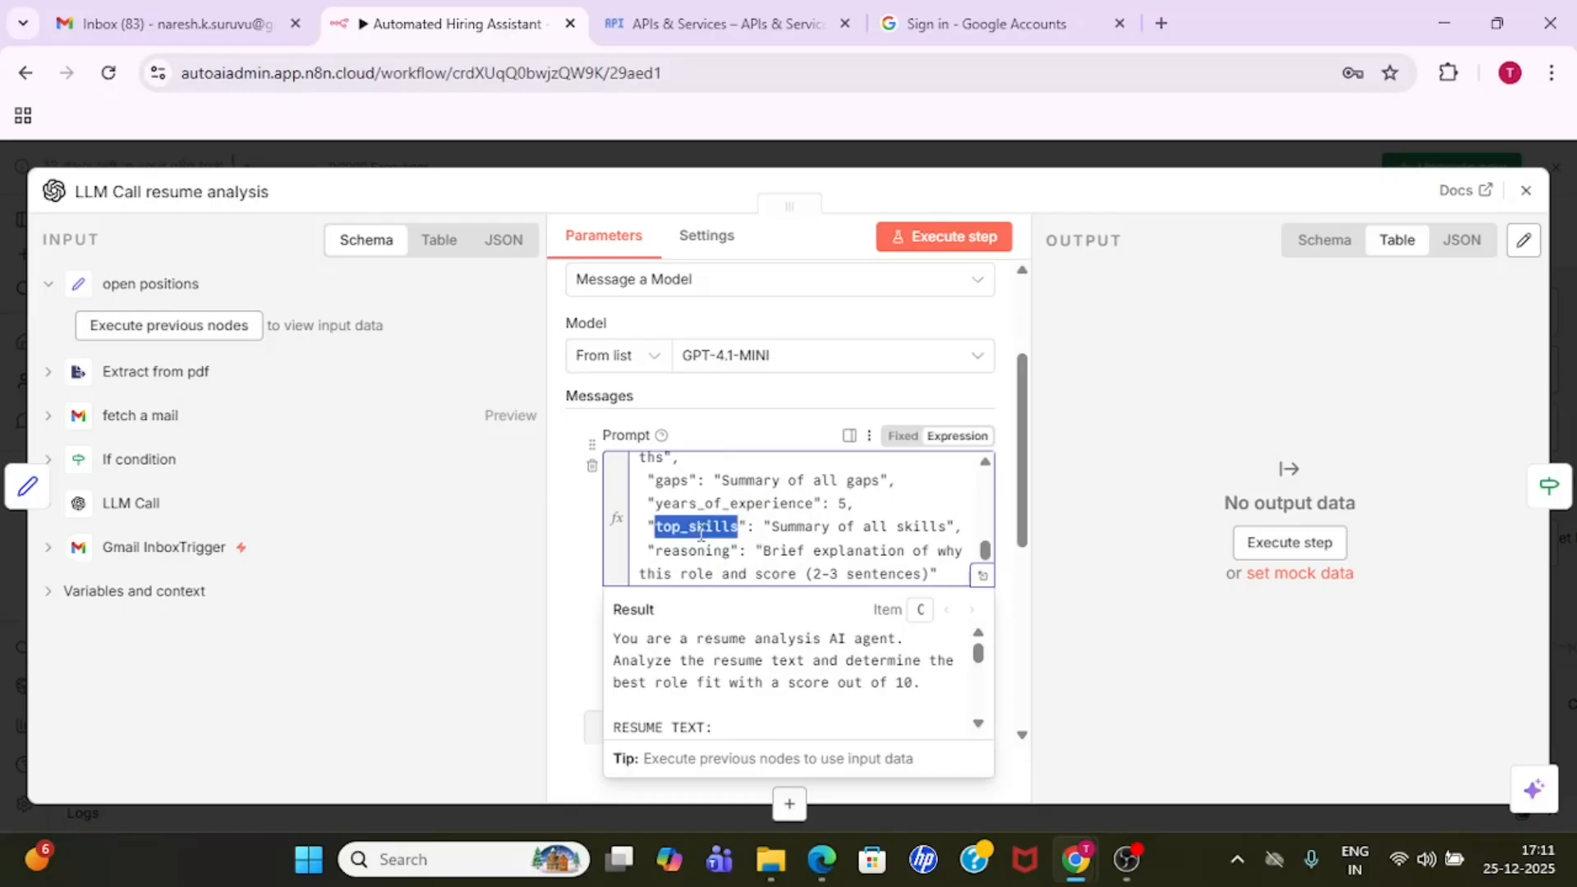
- Read the prompt's reasoning field, then close the LLM Call resume analysis node after one more look at its settings
key("Down")
key("Down")
key("Down")
key("Down")
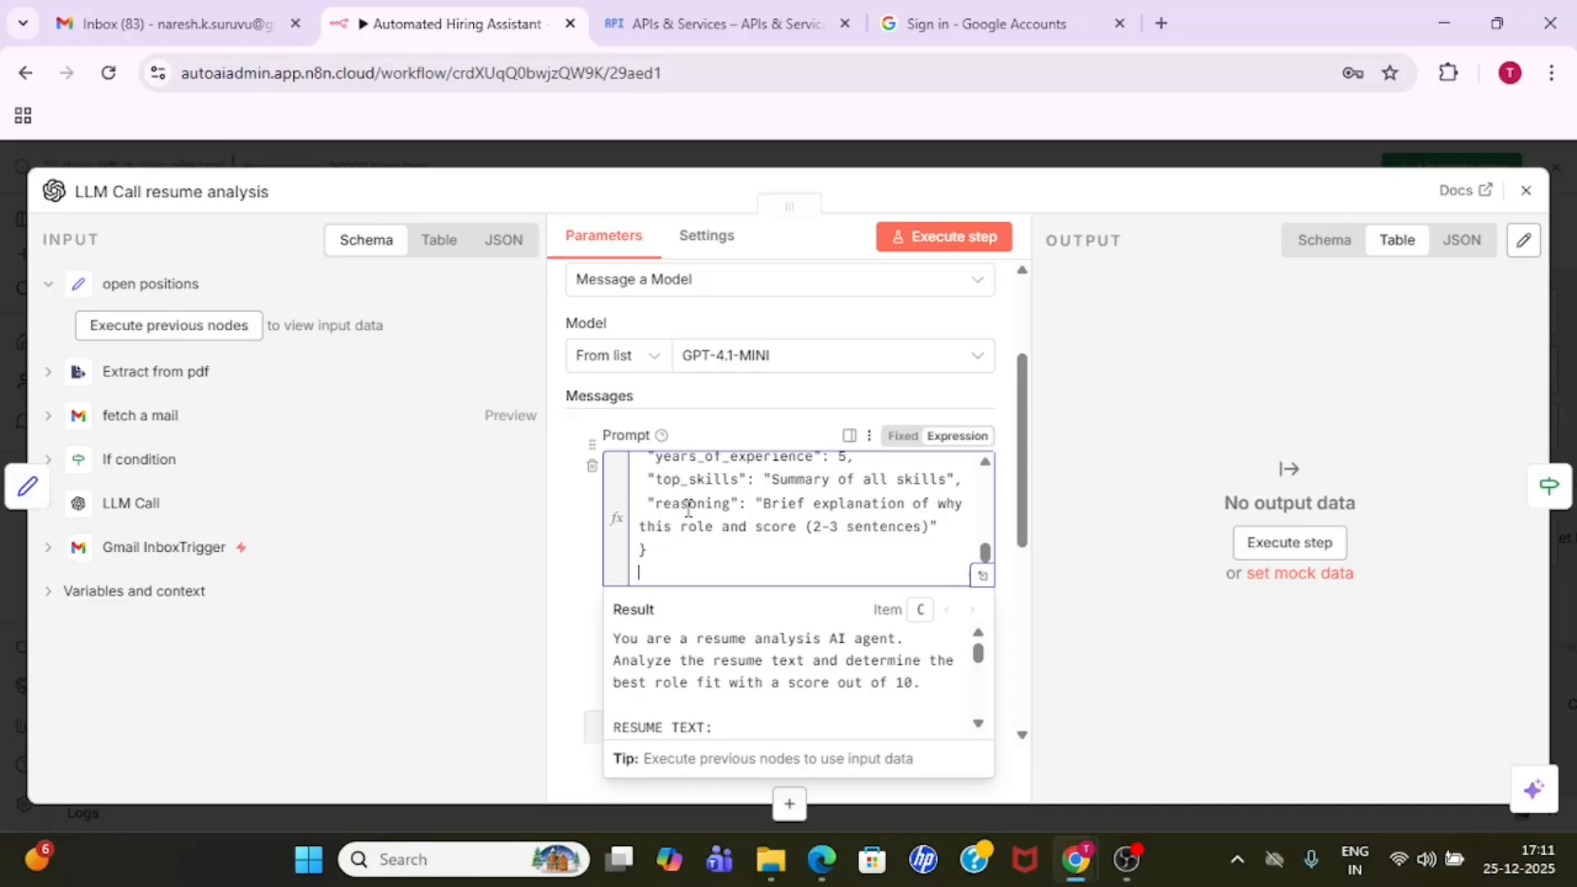
double_click(703, 510)
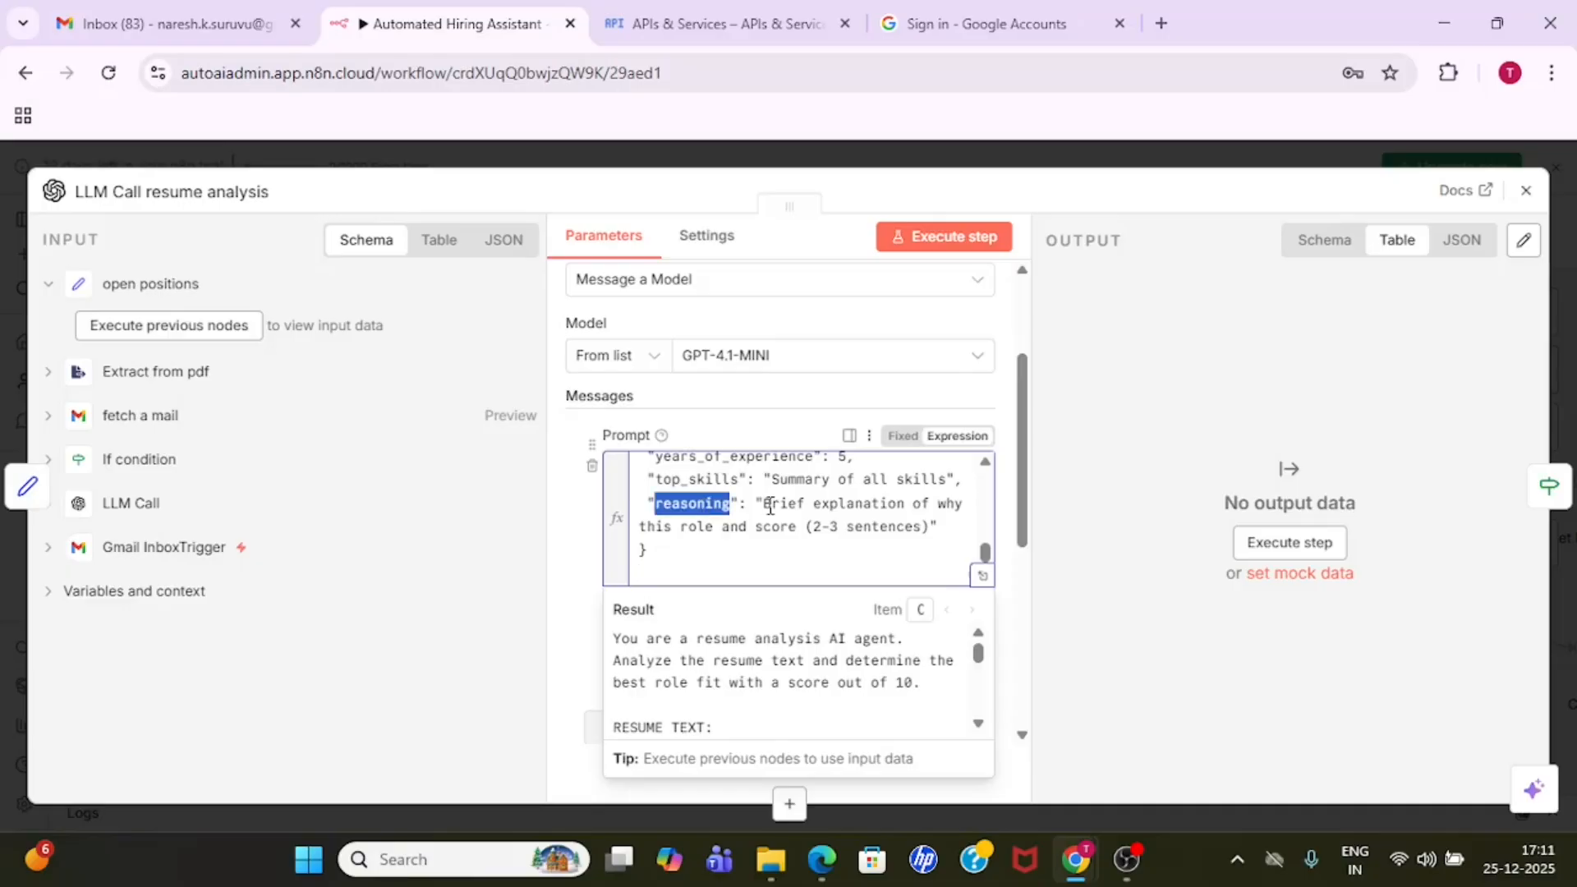
left_click_drag(770, 505, 857, 526)
left_click(1049, 162)
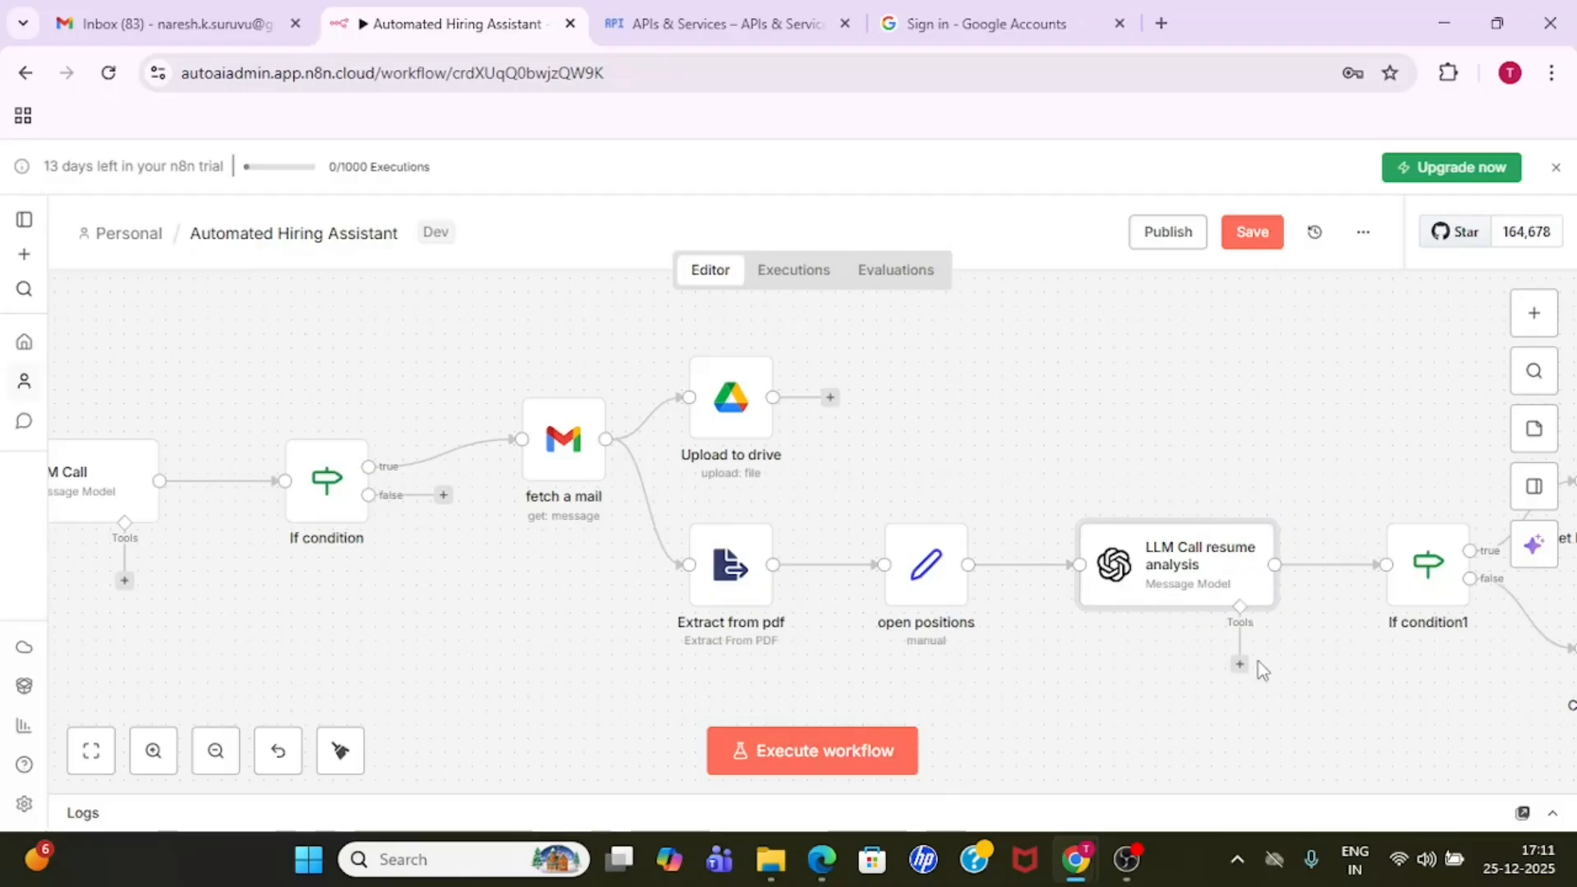
double_click(1183, 567)
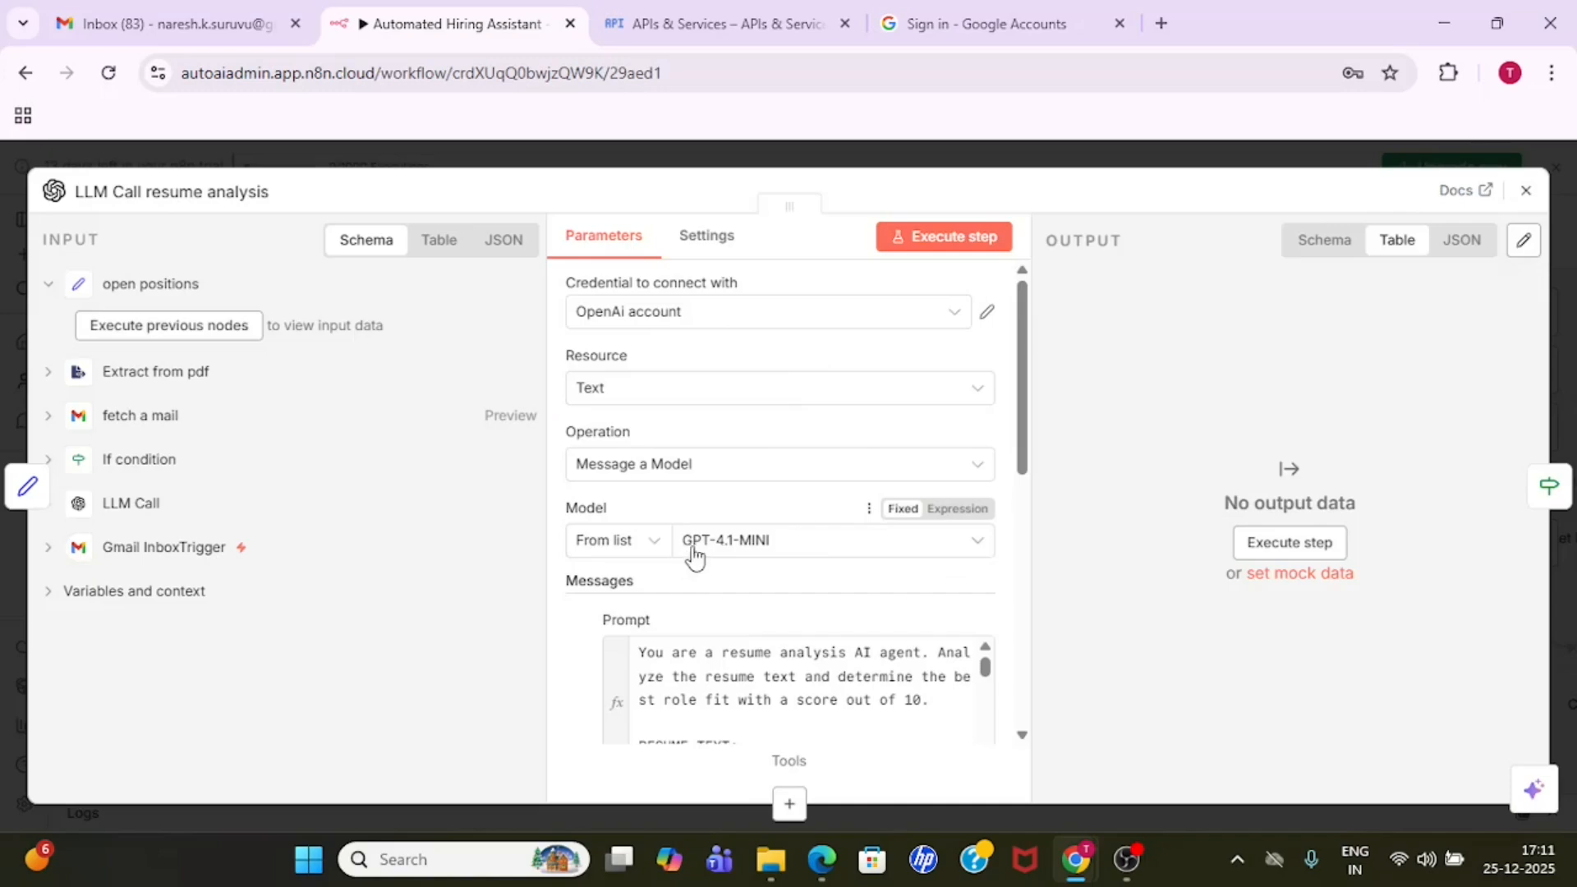
left_click(1134, 164)
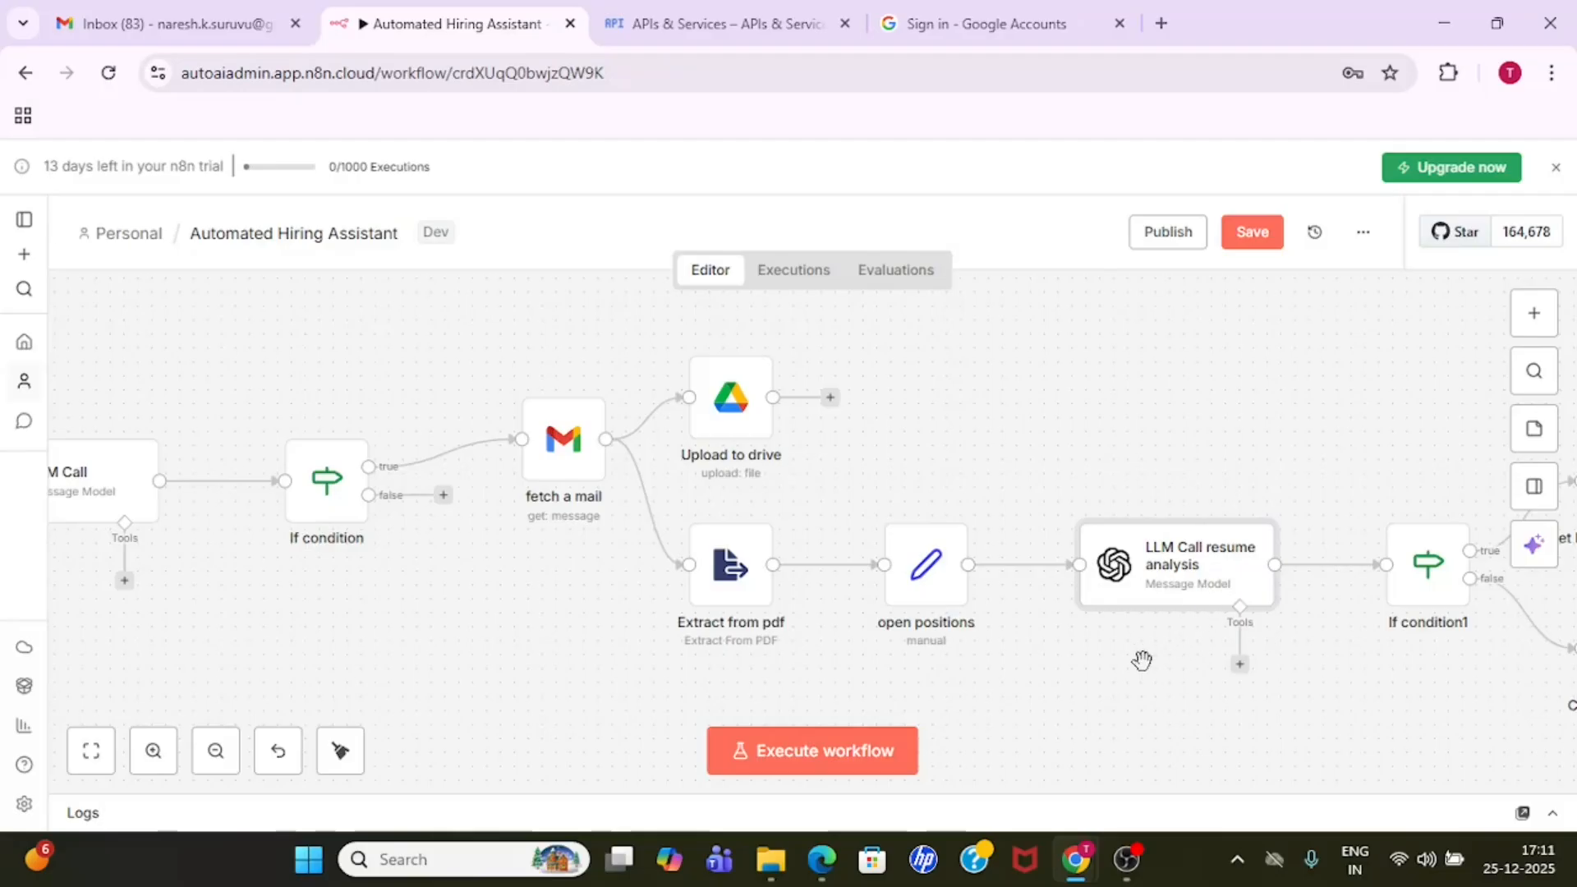
- Examine the fit_score comparison in the If condition1 node and close the node
left_click_drag(1146, 665, 778, 660)
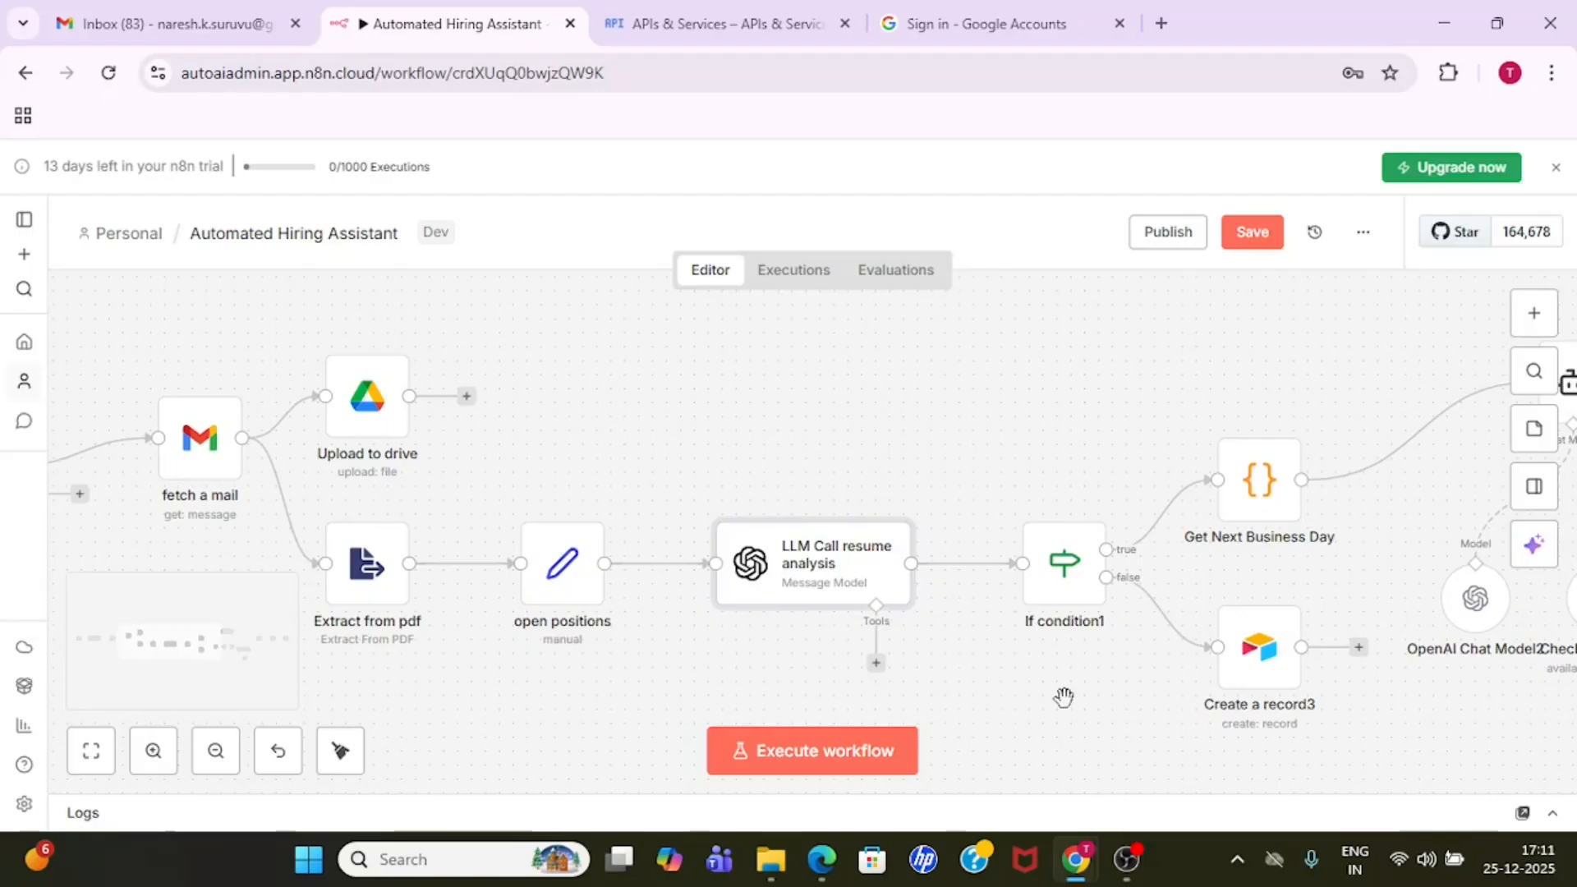
left_click_drag(1006, 693, 638, 651)
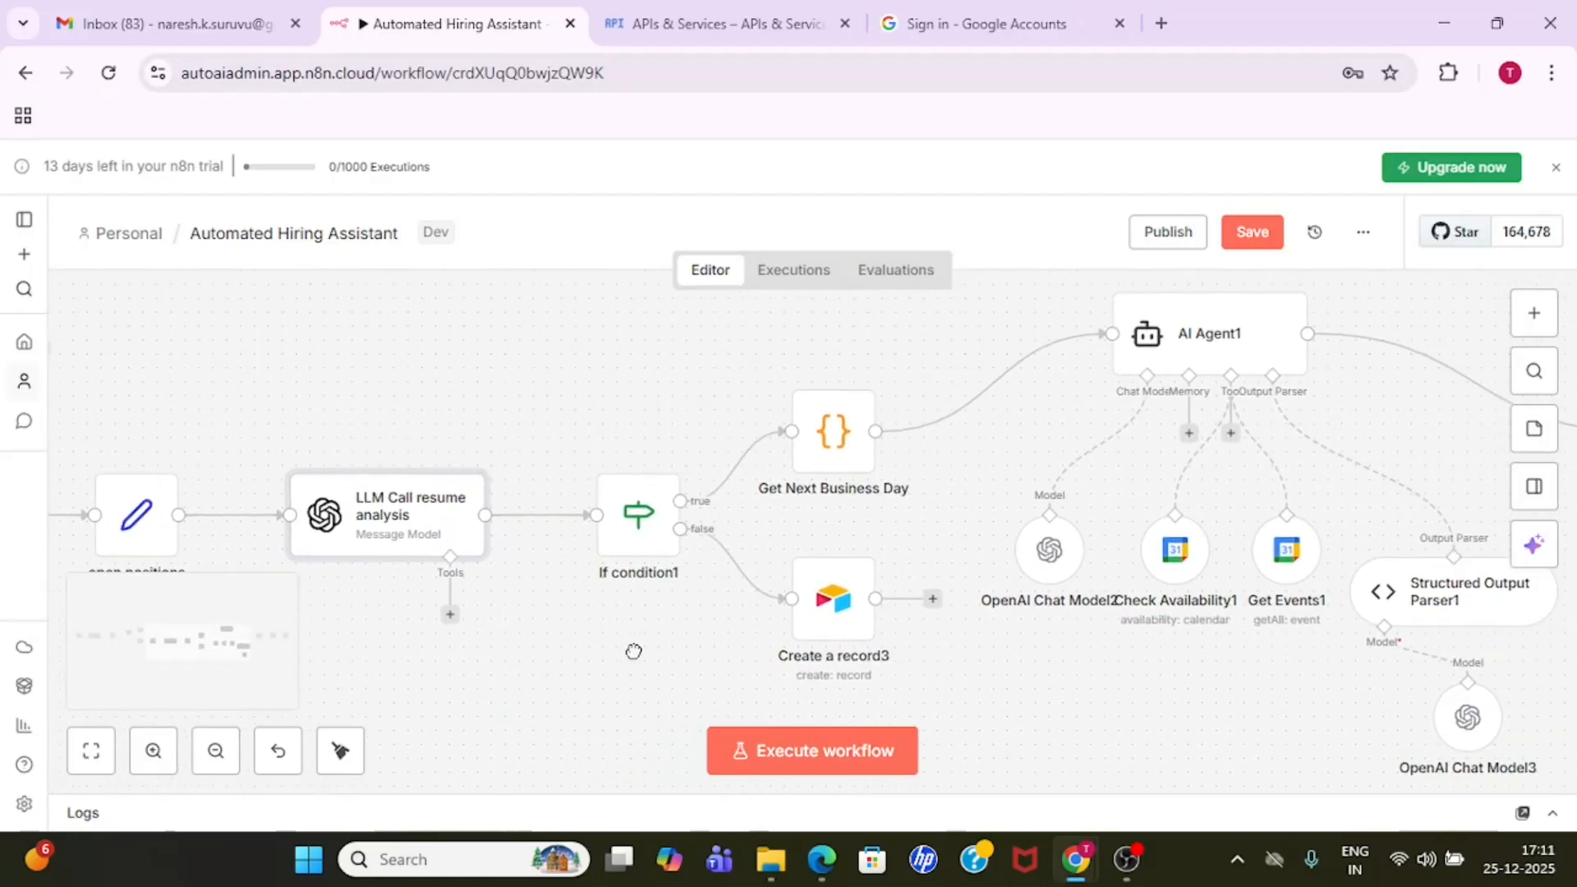
double_click(635, 523)
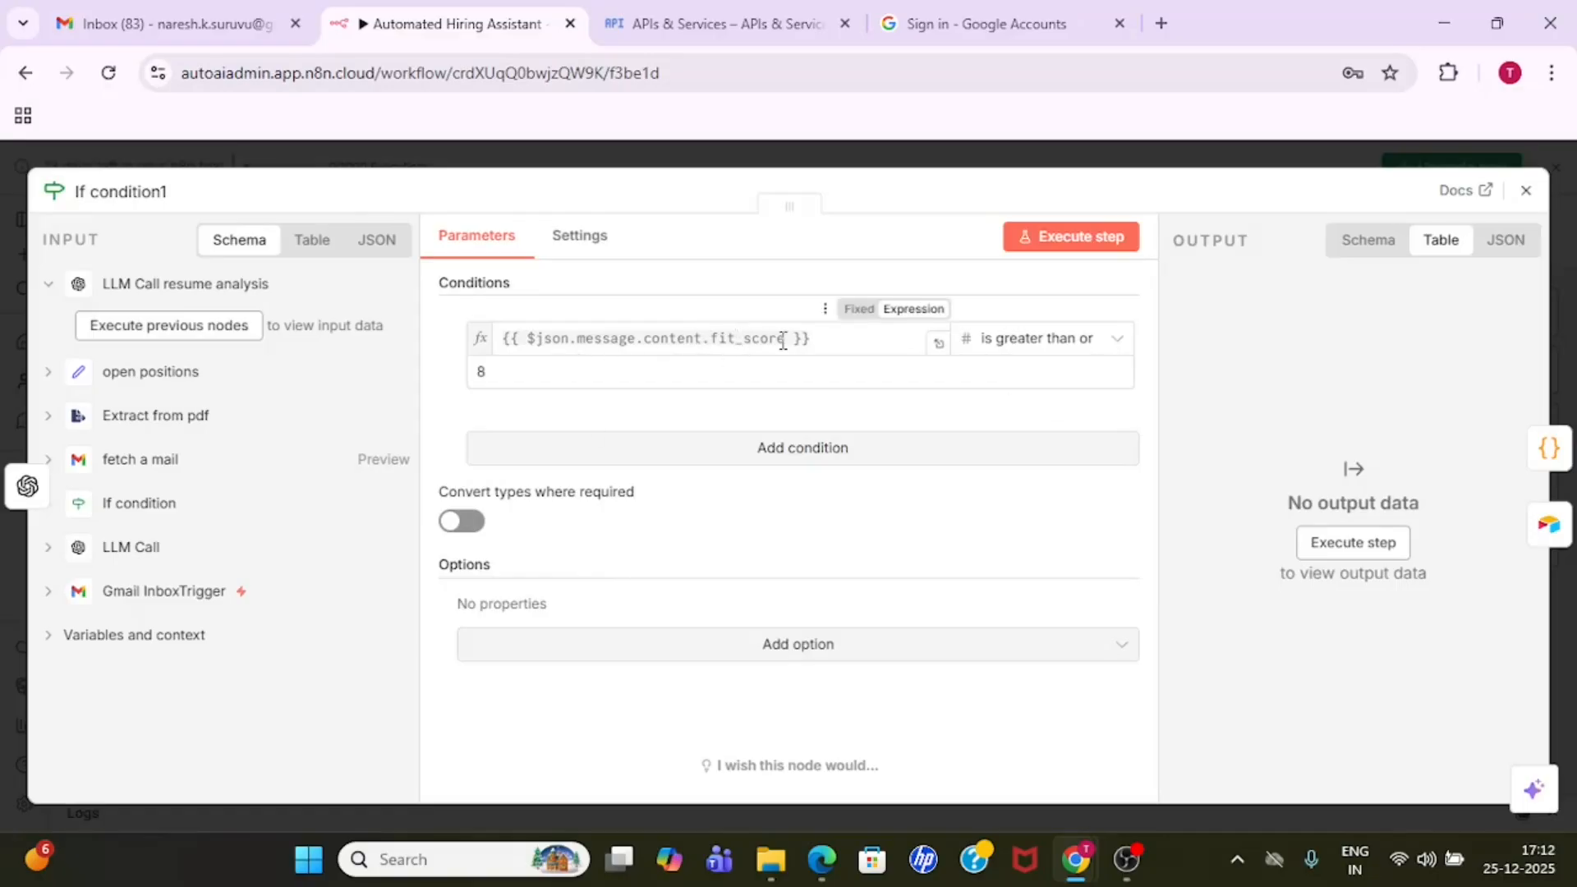
left_click(767, 141)
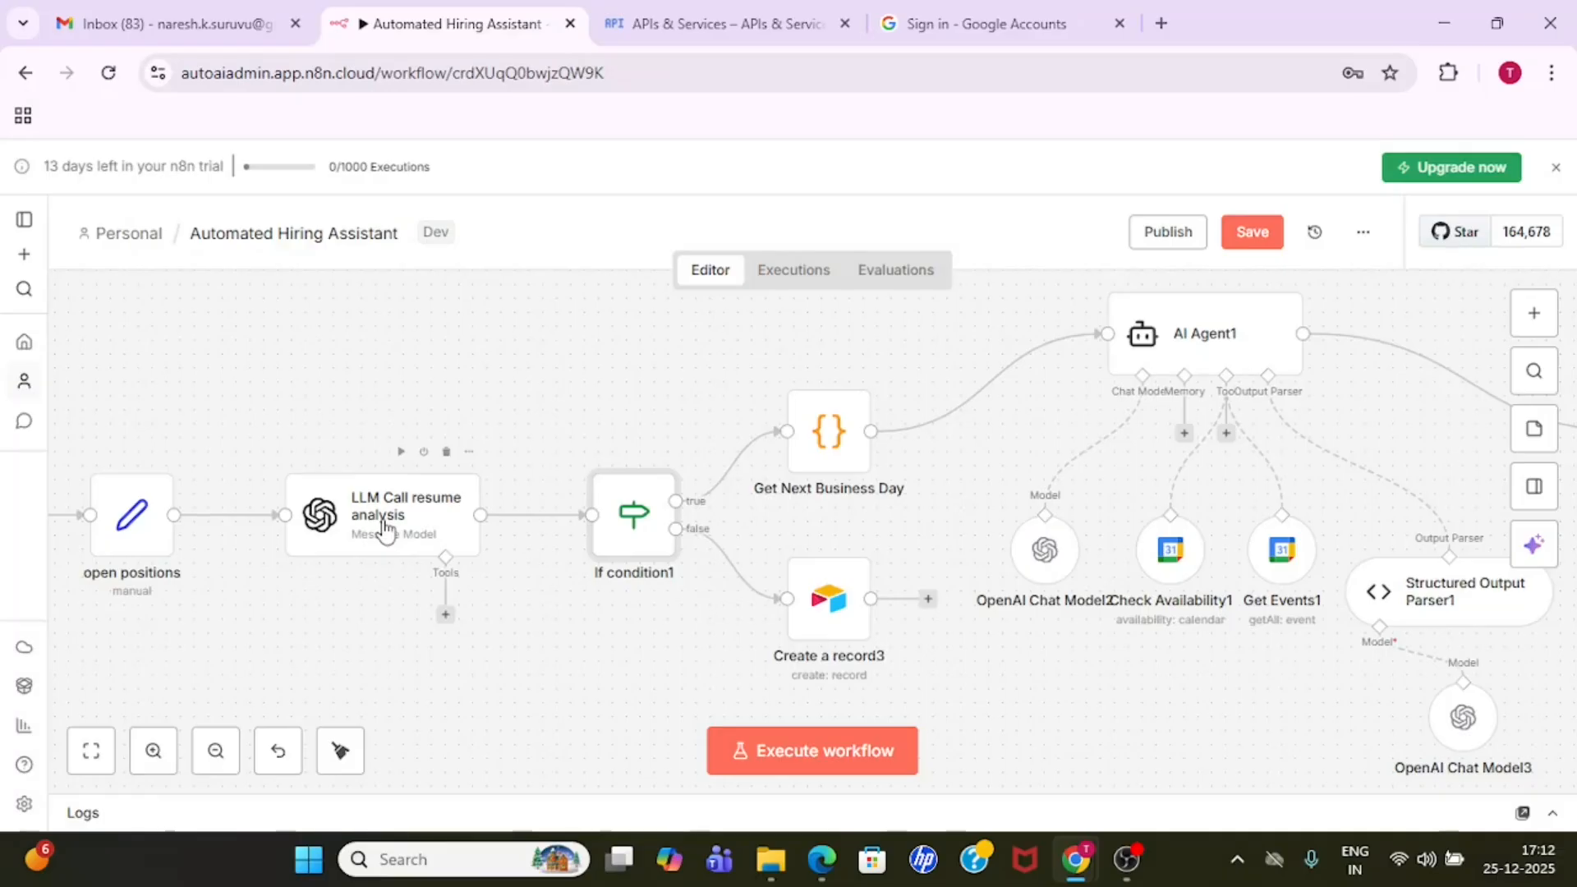
double_click(643, 535)
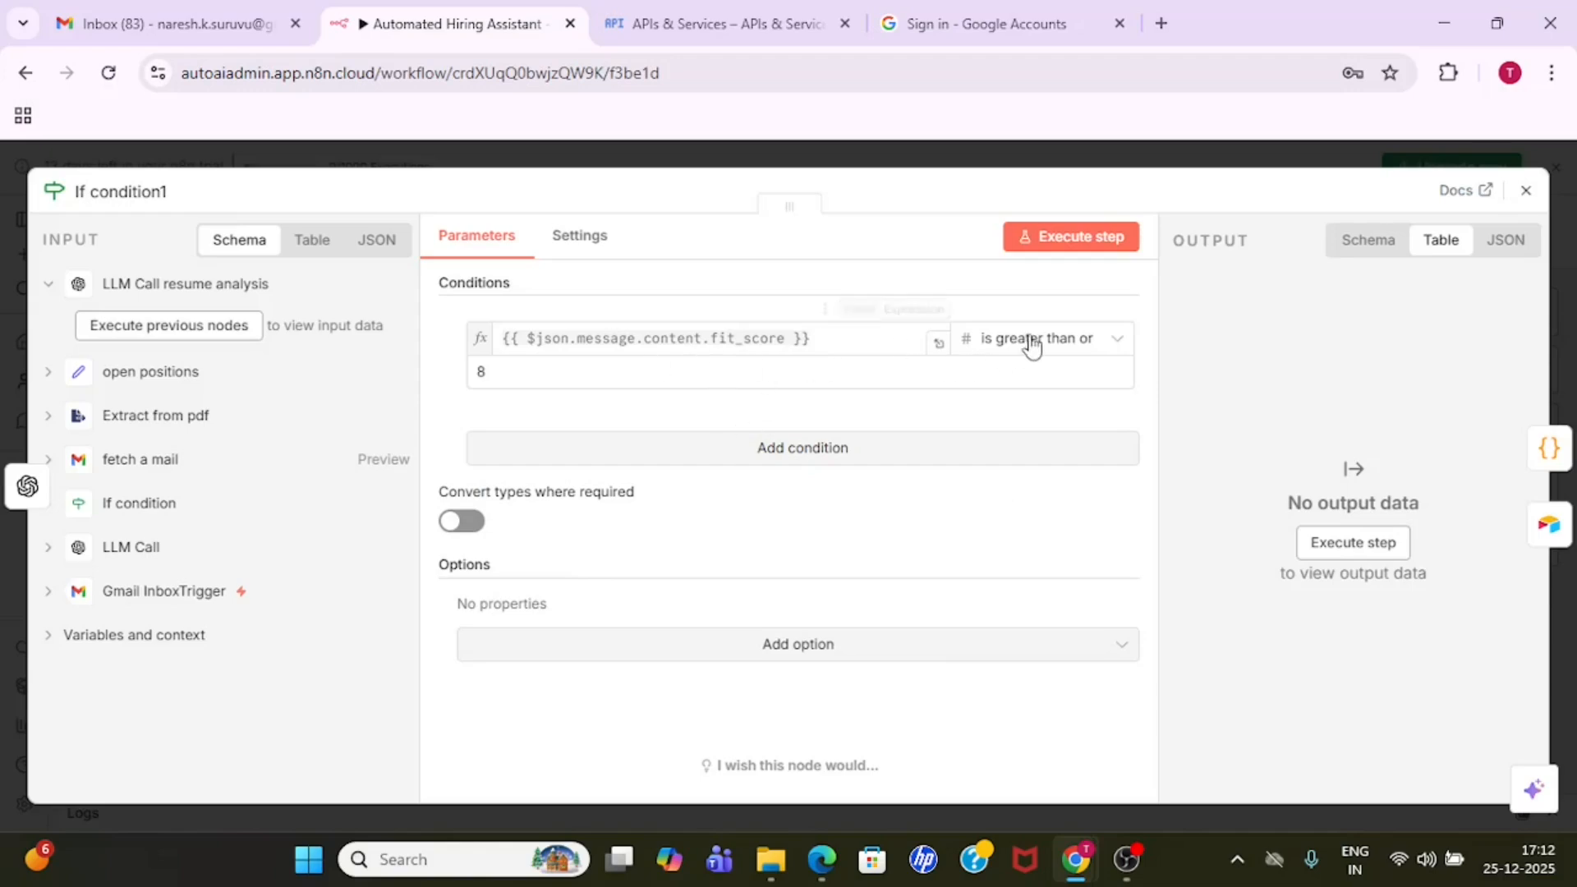
left_click(729, 146)
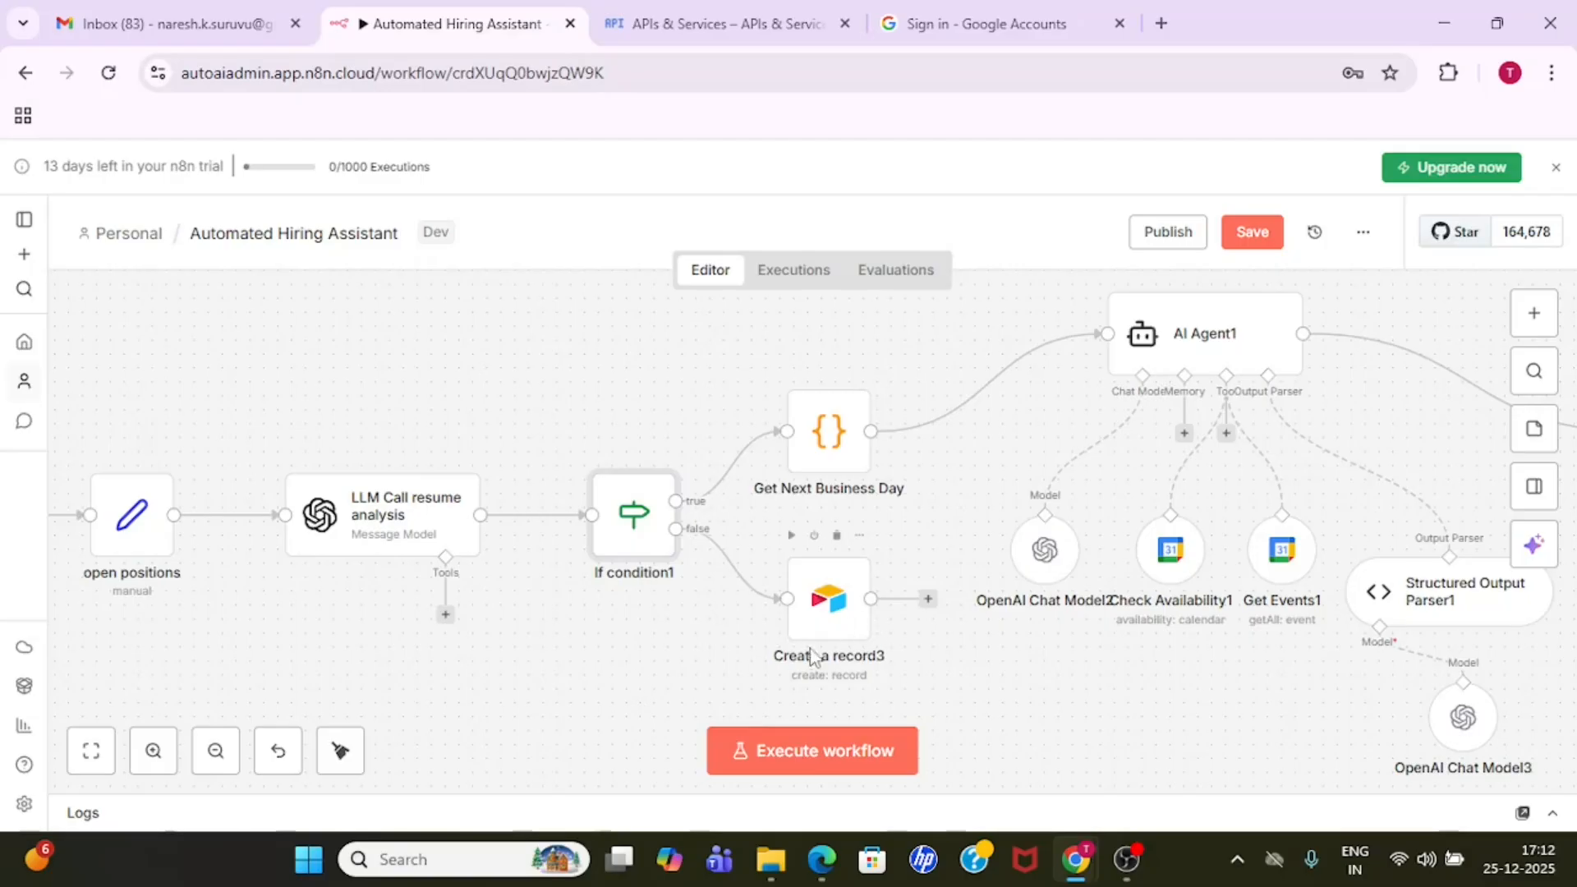
- Open the Create a record3 node, then search the web for airtable in a new browser tab and open Airtable's official site
left_click(819, 622)
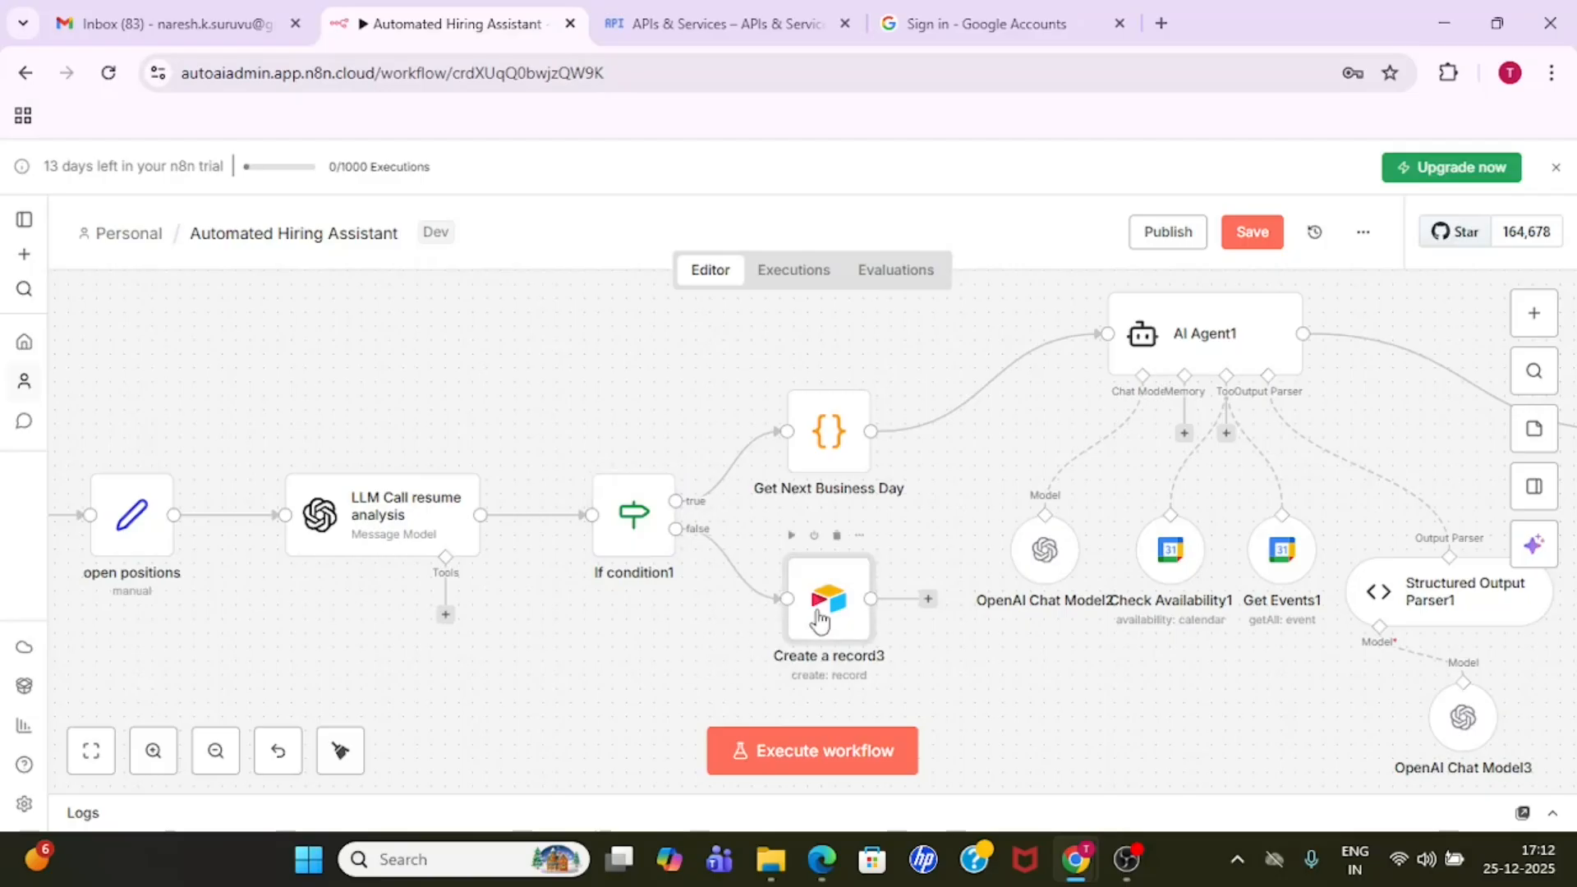
double_click(819, 622)
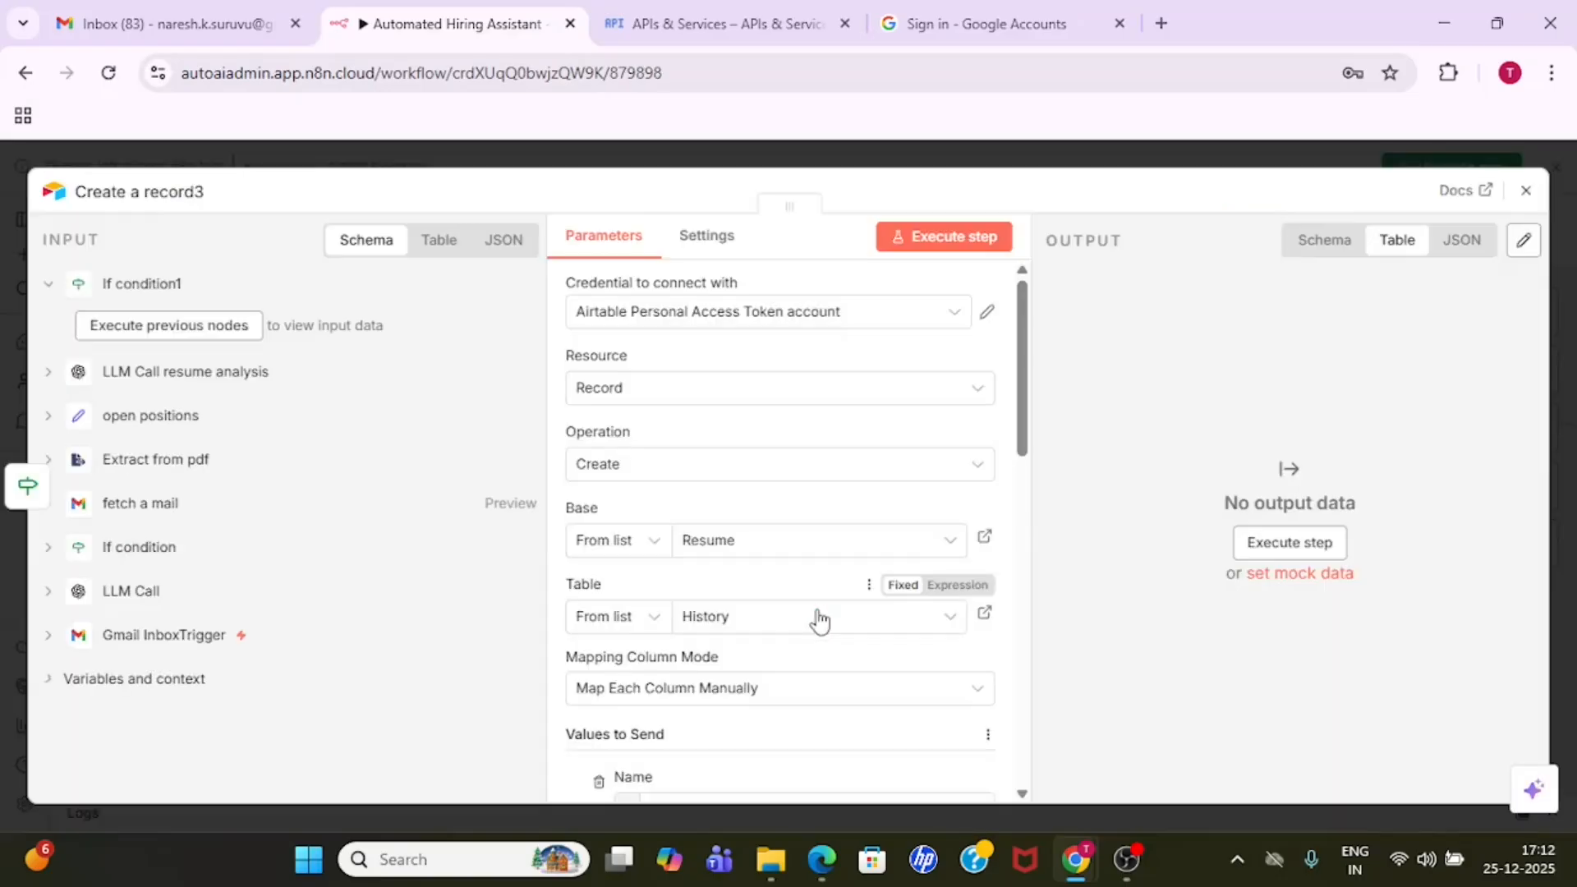
left_click(1162, 24)
type("airt")
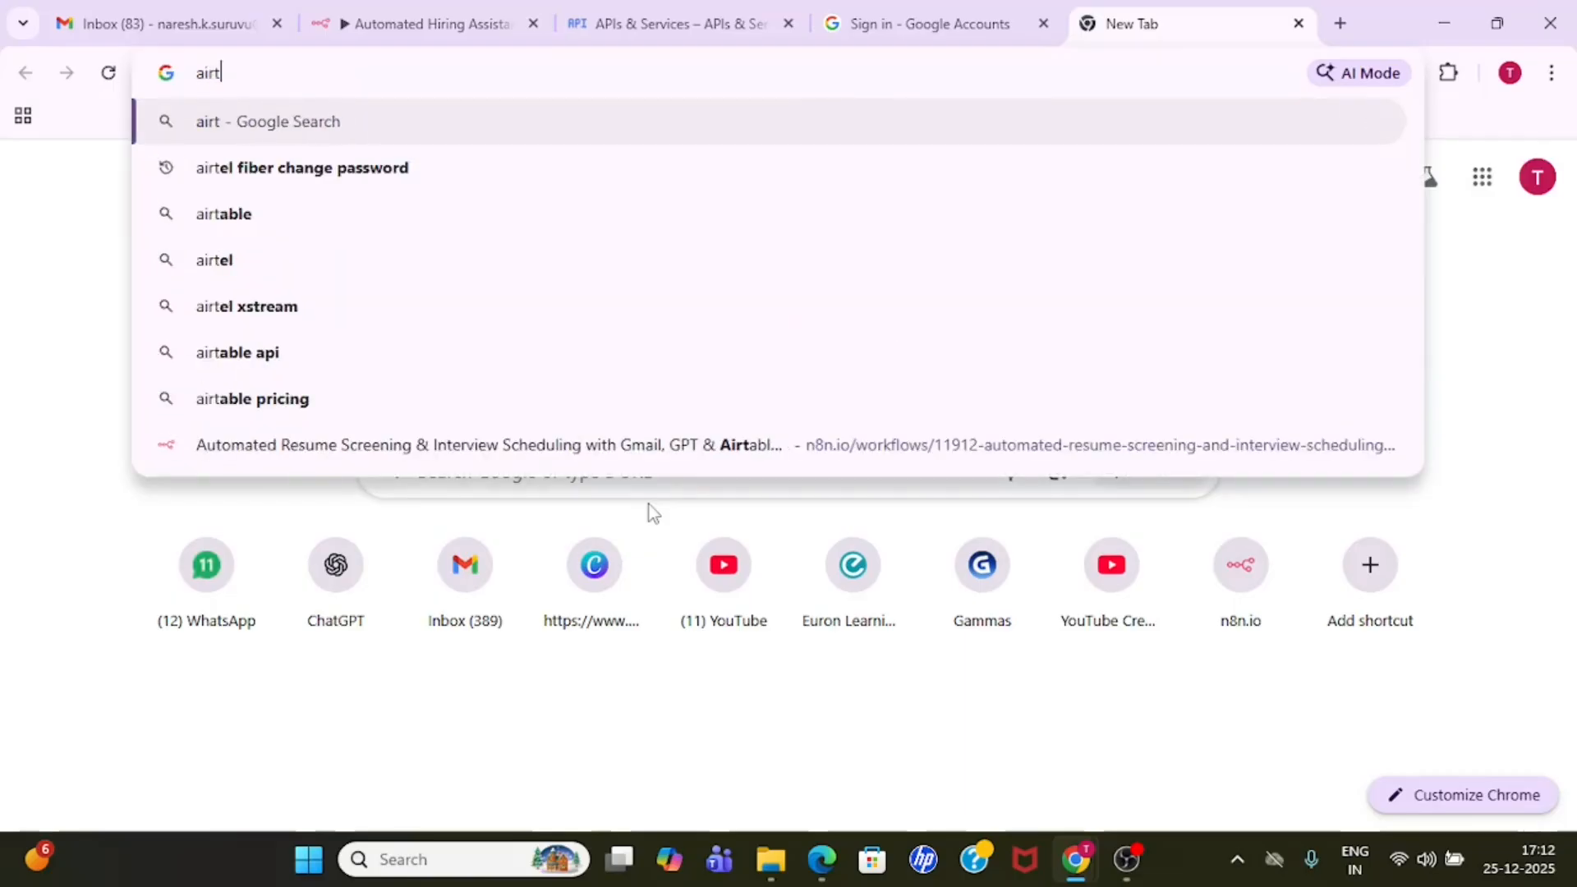
type("able")
key("Return")
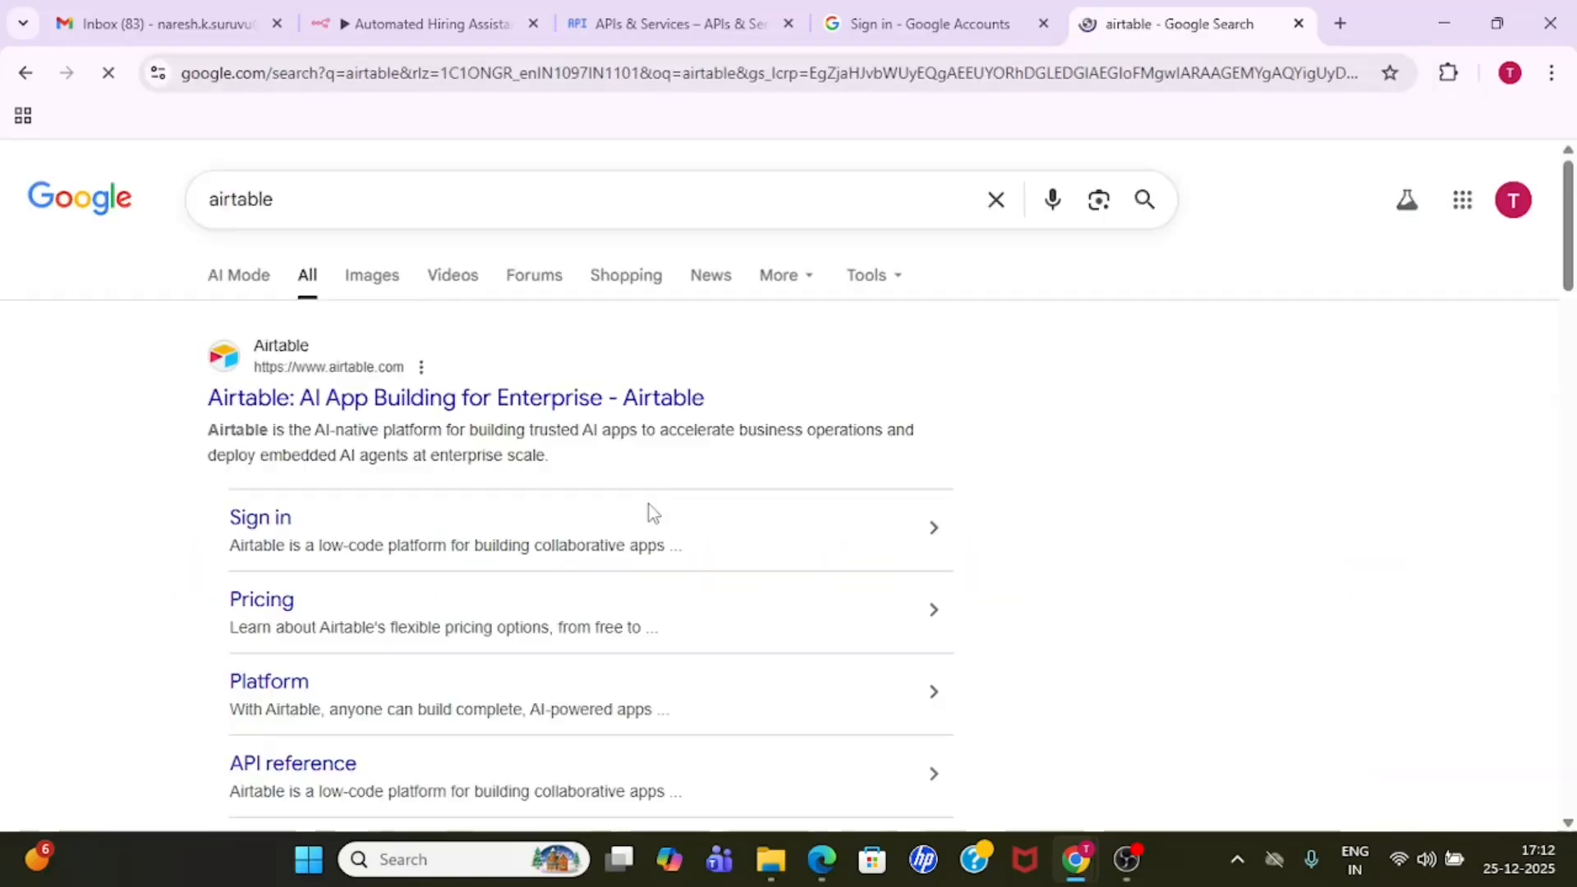
left_click(433, 401)
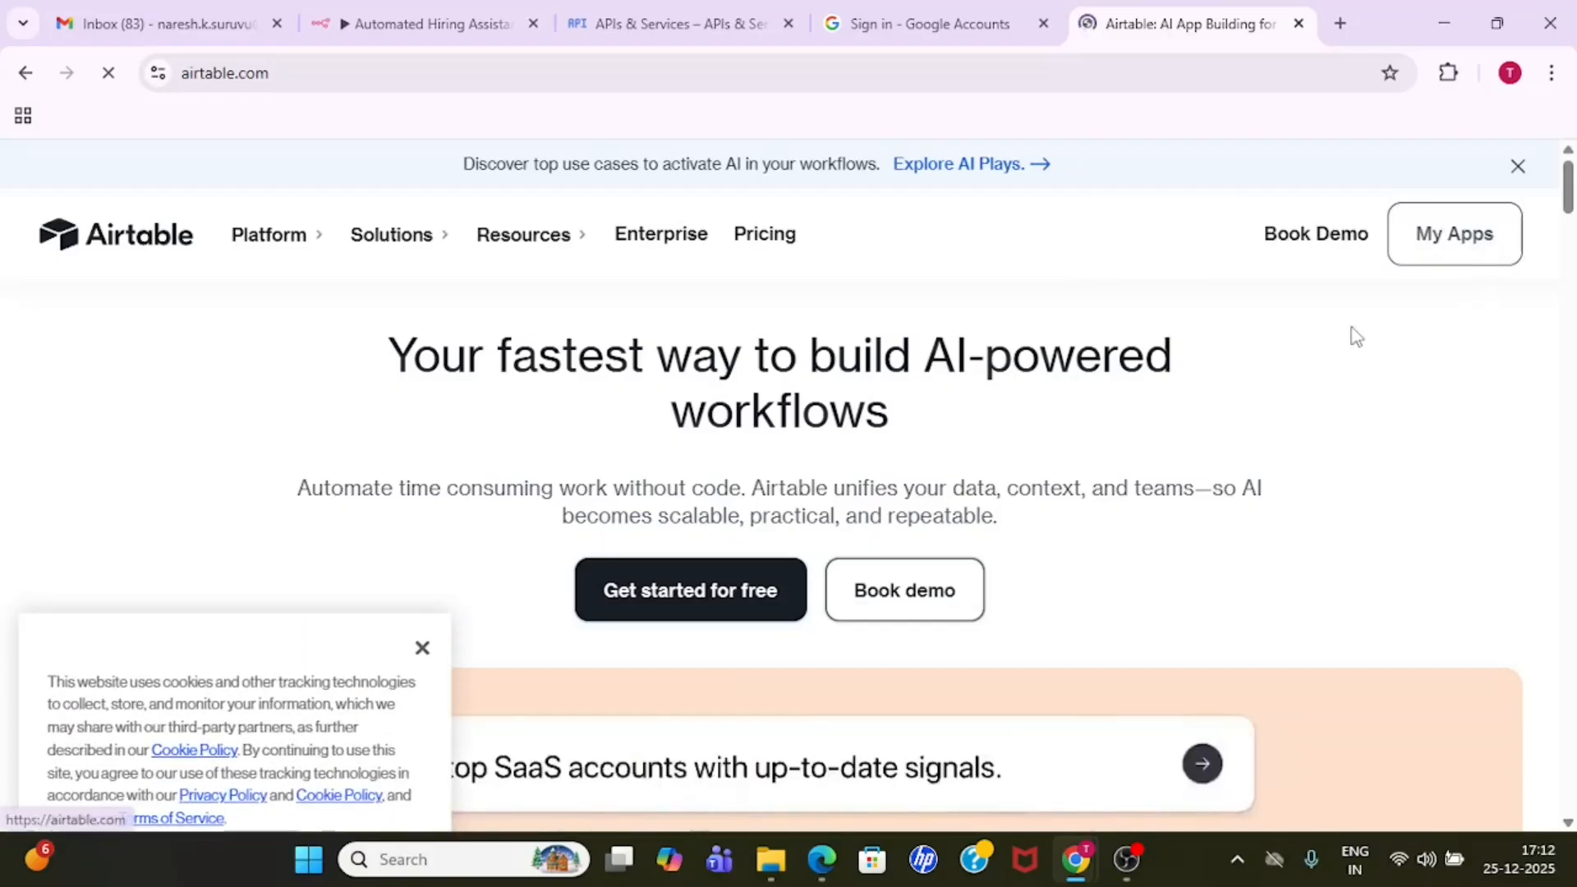
- Dismiss the Airtable site's announcement banner and cookie notice, and go to the Airtable account home
left_click(1518, 169)
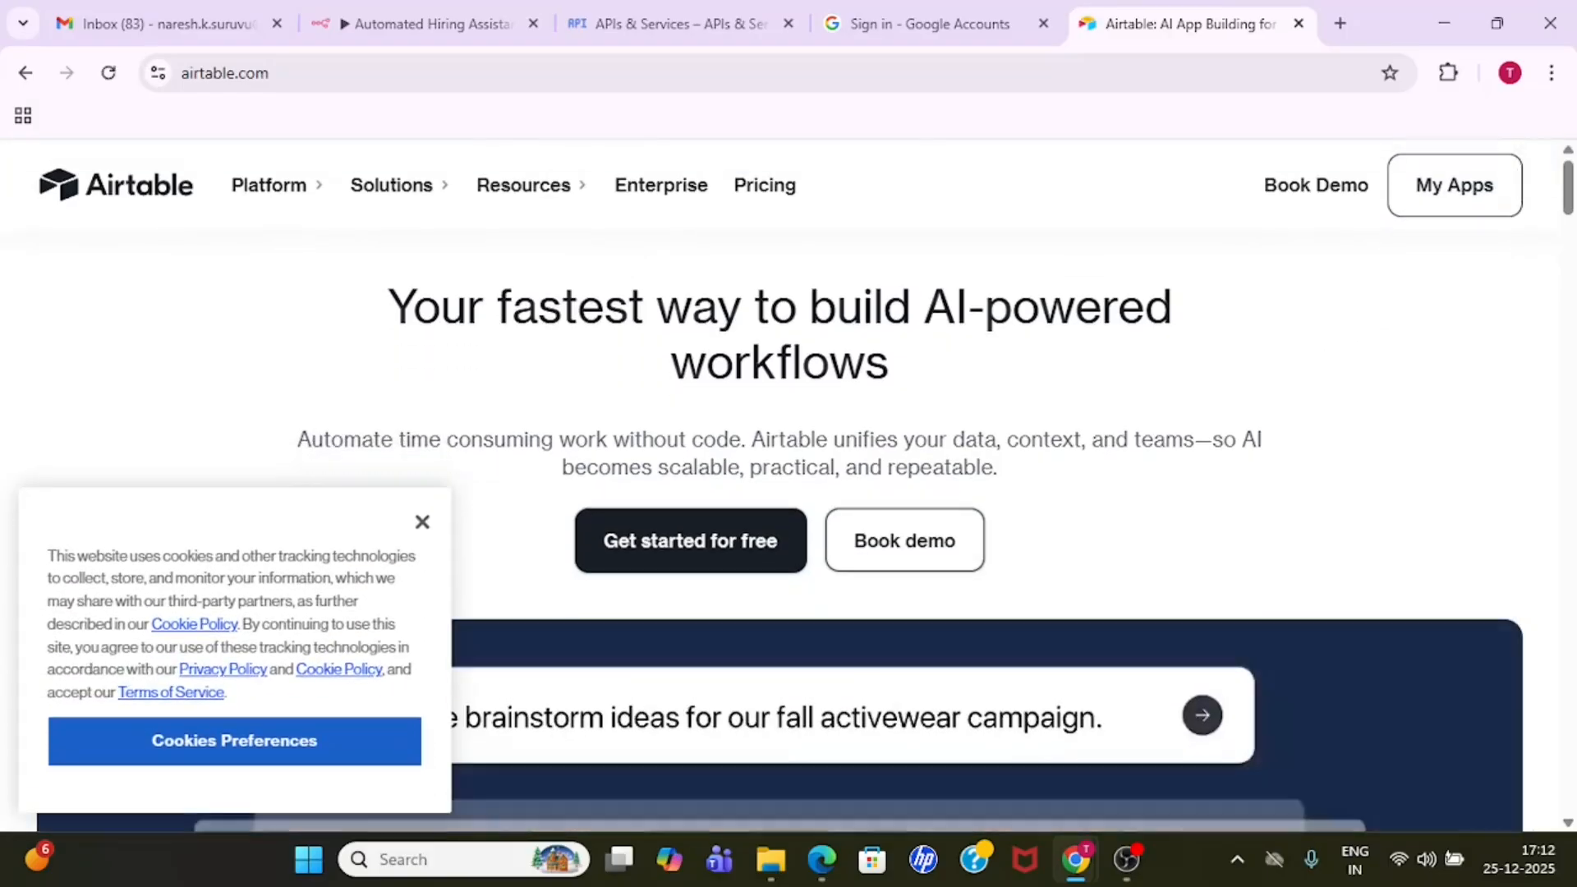
left_click(422, 523)
left_click(140, 202)
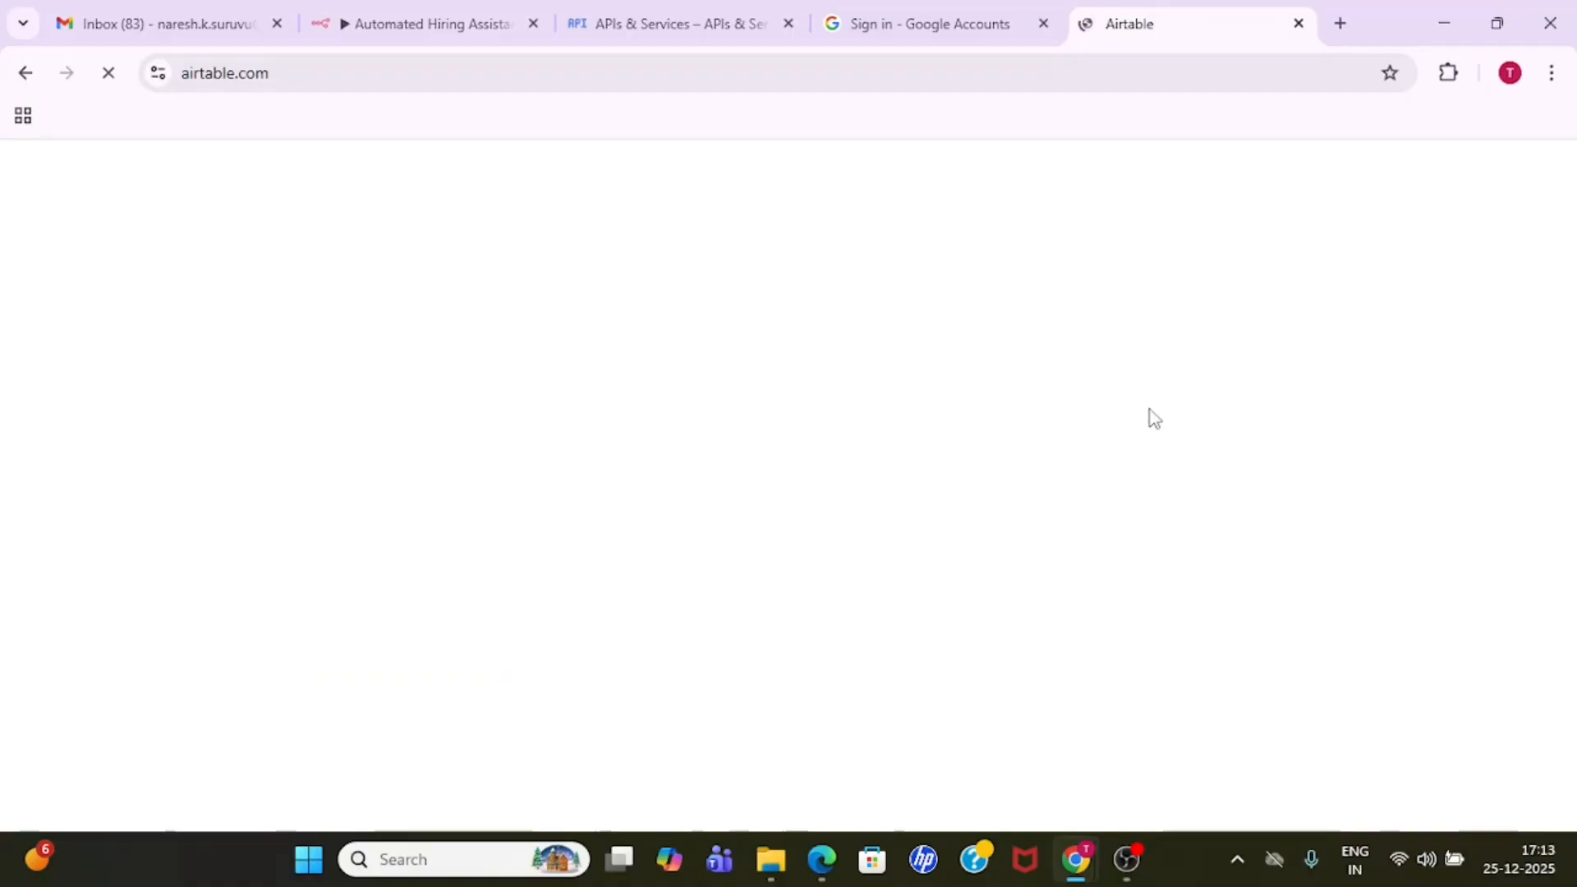
mouse_move(1127, 859)
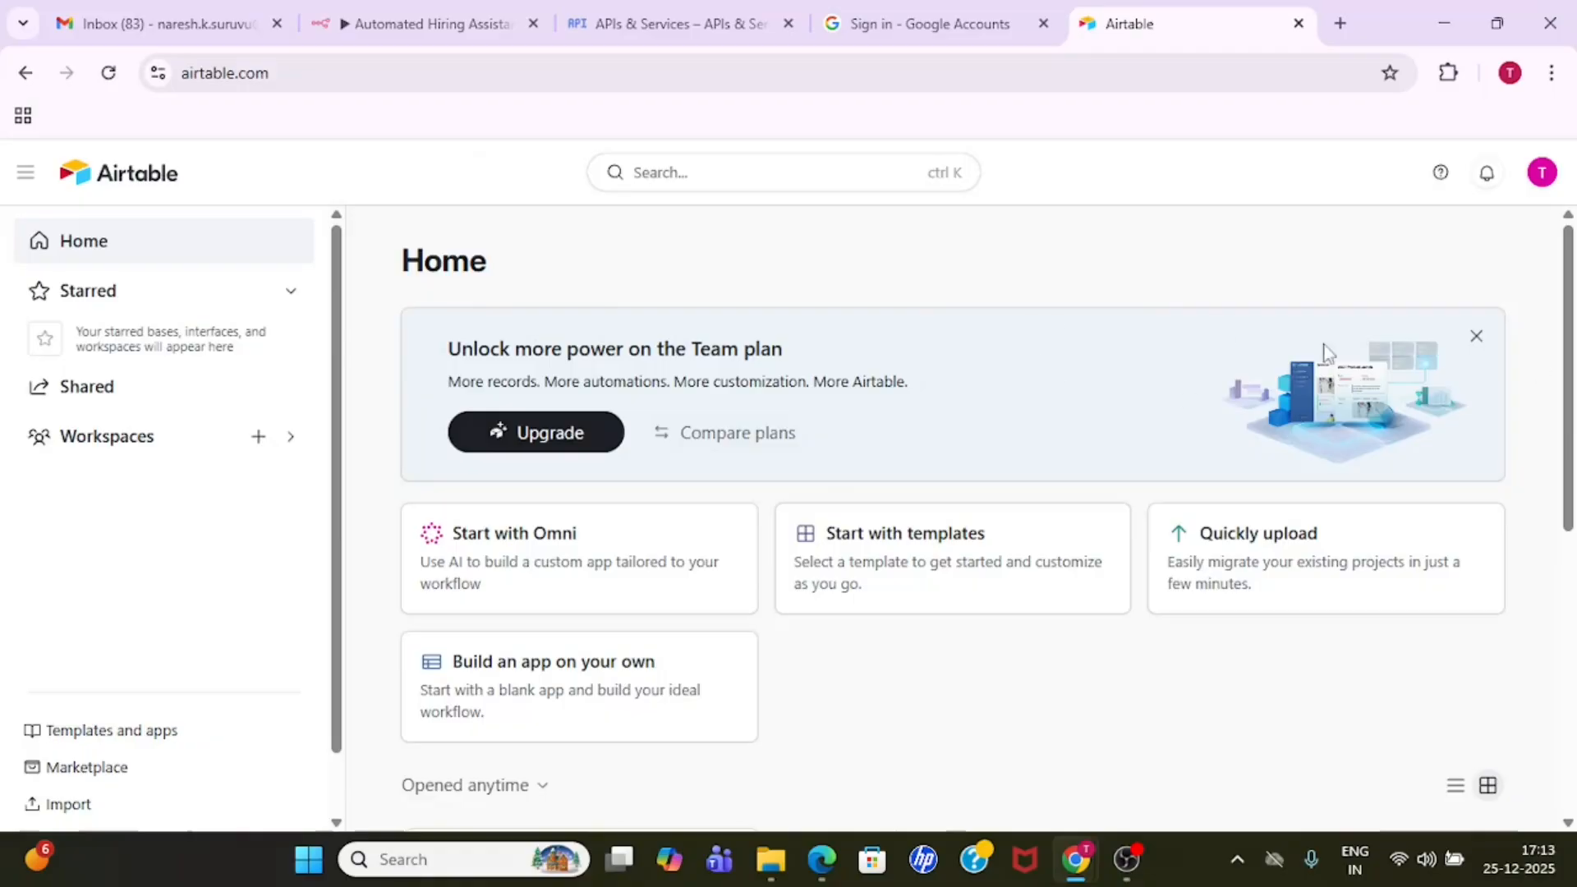
- Create a new Airtable workspace and name it test
mouse_move(1569, 390)
left_mouse_down()
mouse_move(1571, 534)
mouse_move(1572, 390)
left_mouse_up()
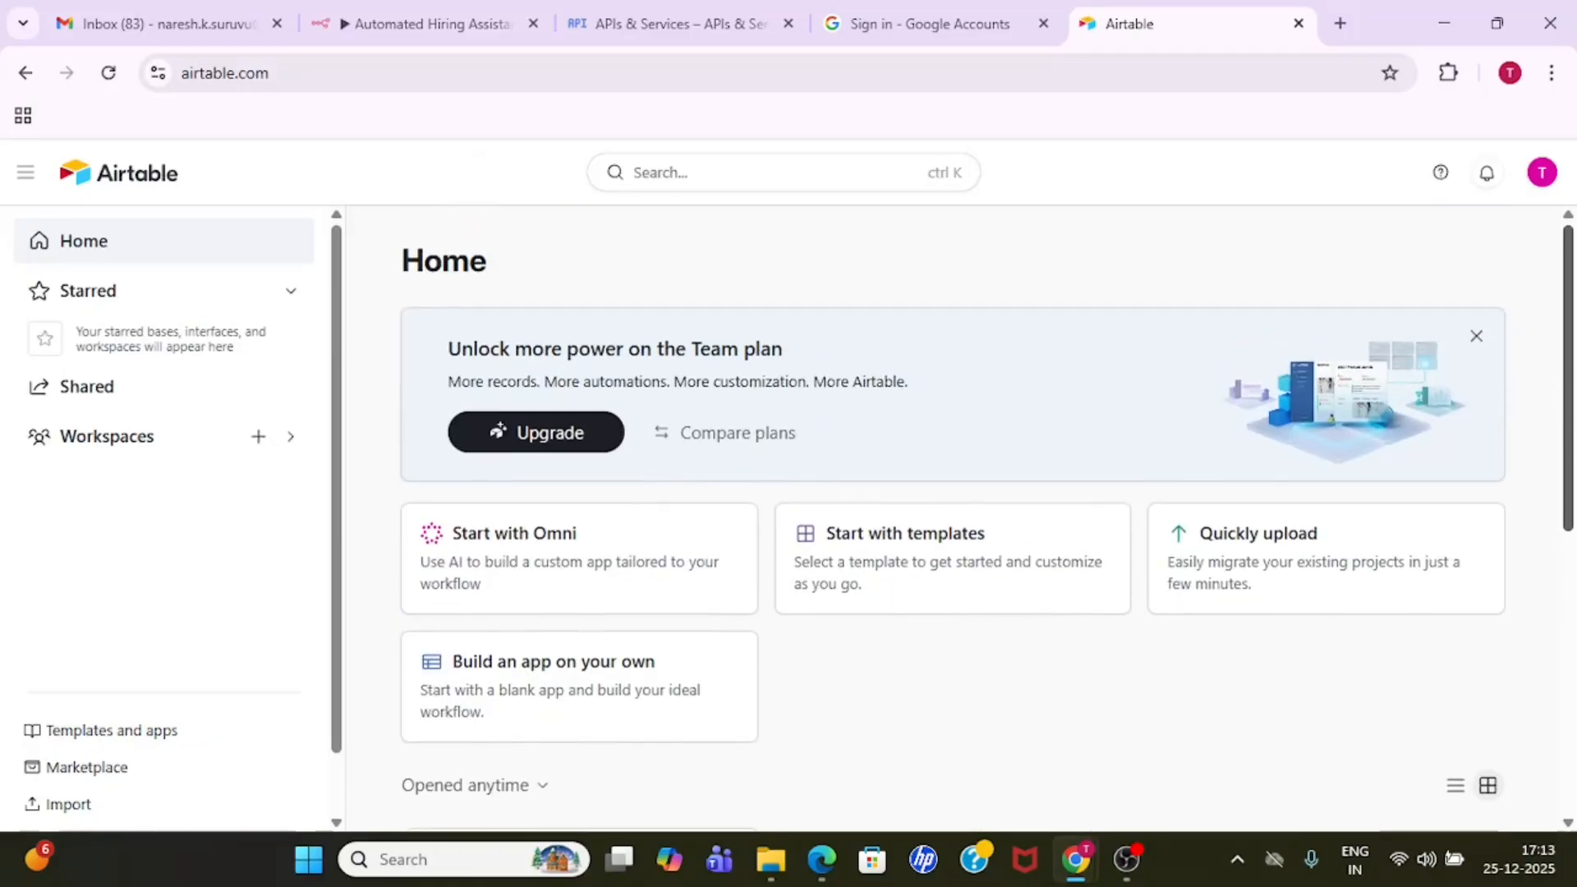
scroll(675, 645, "down", 4)
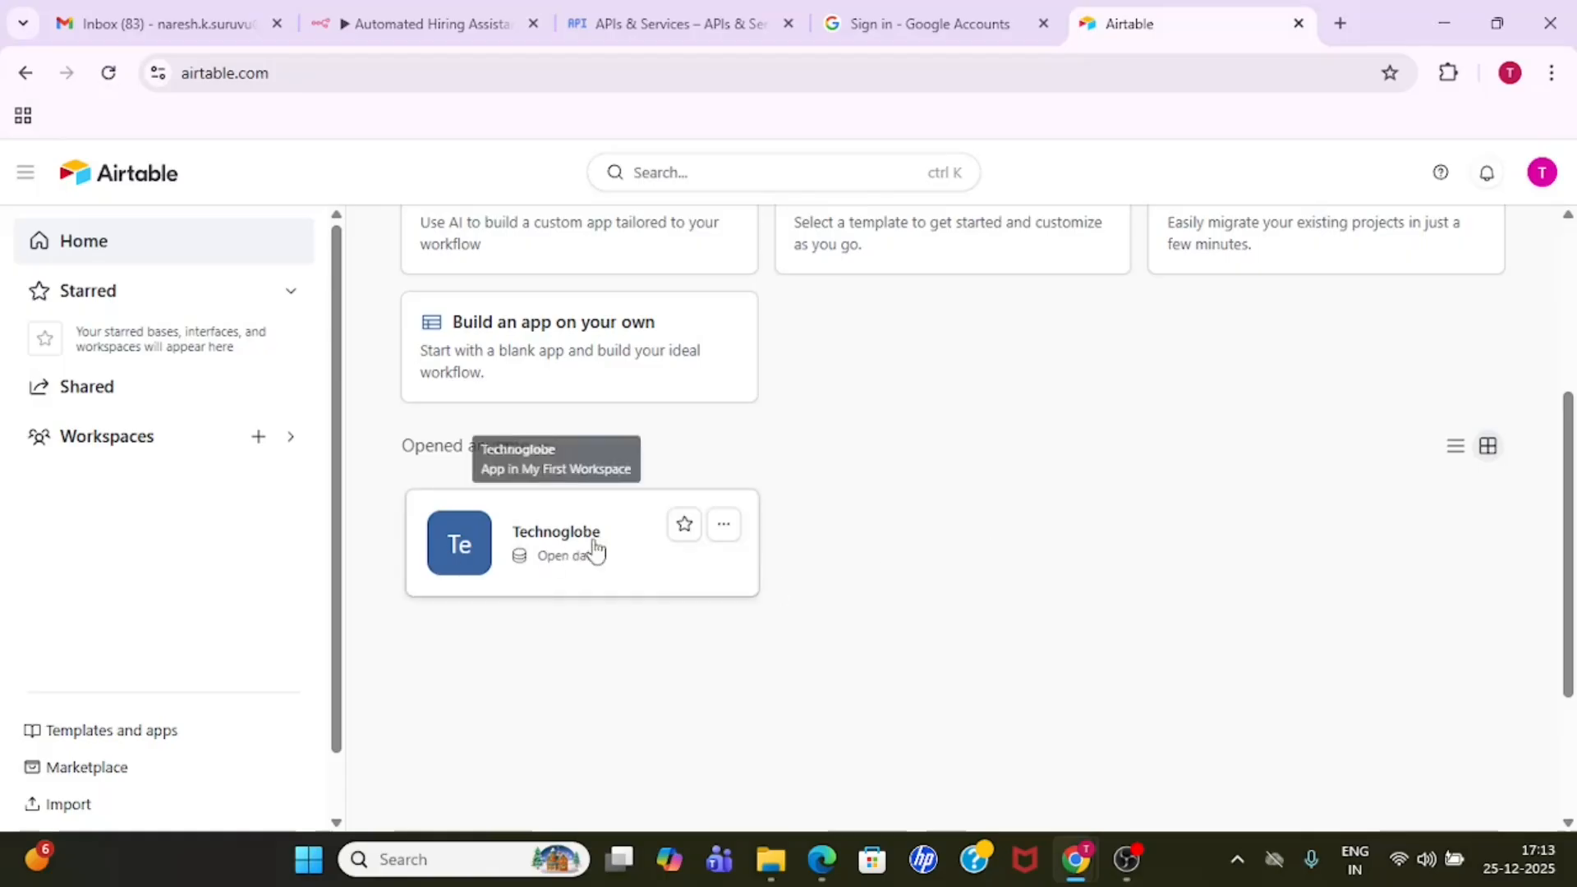
mouse_move(1569, 560)
left_mouse_down()
mouse_move(1569, 649)
mouse_move(1569, 541)
left_mouse_up()
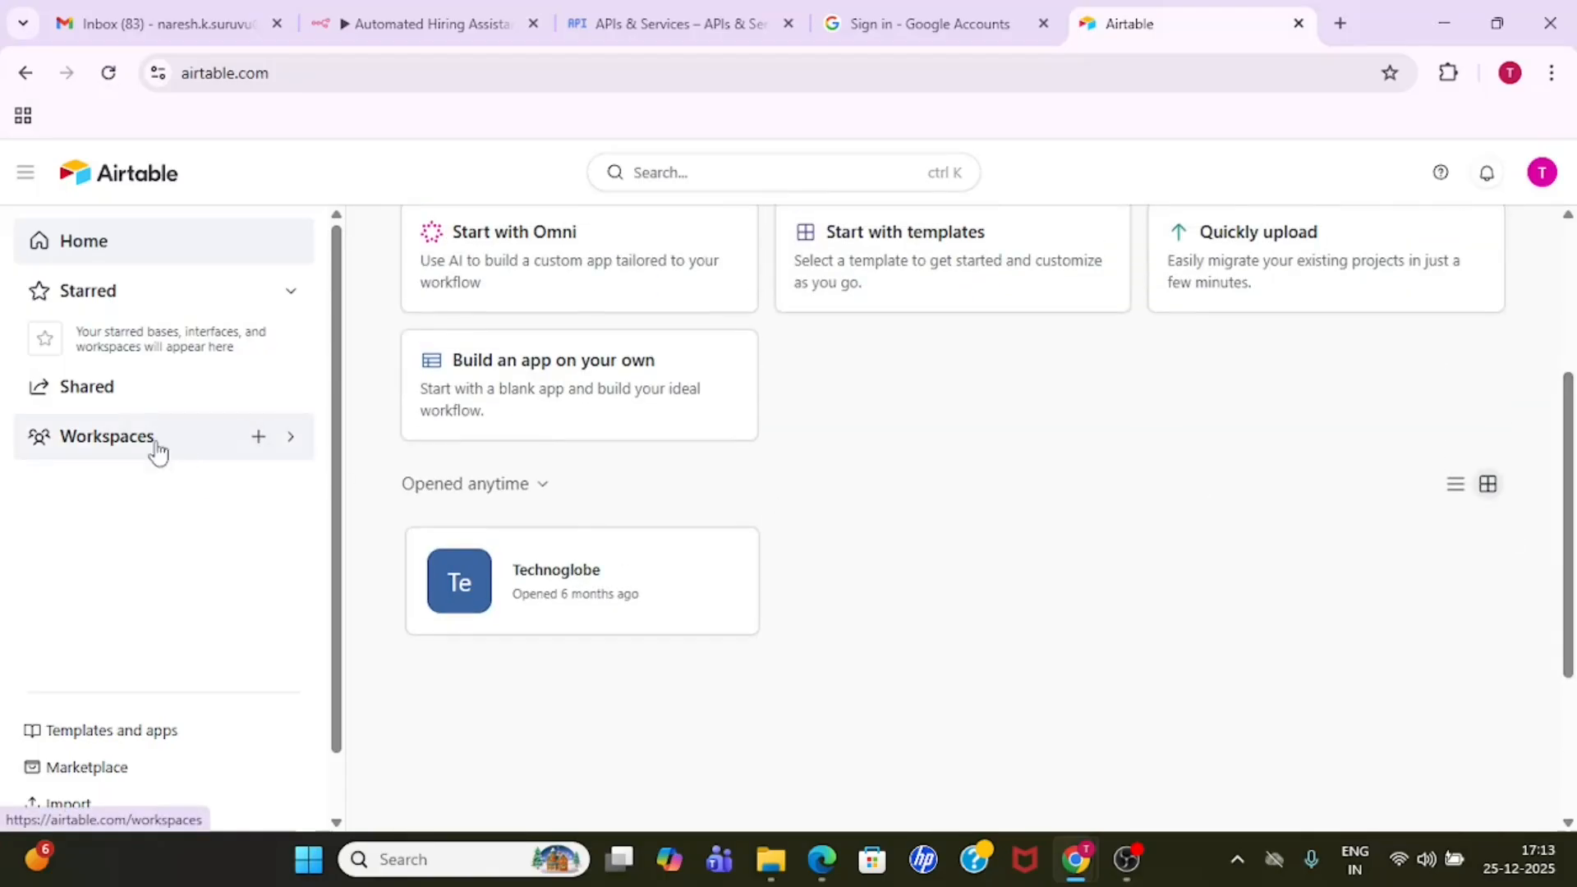
left_click(257, 440)
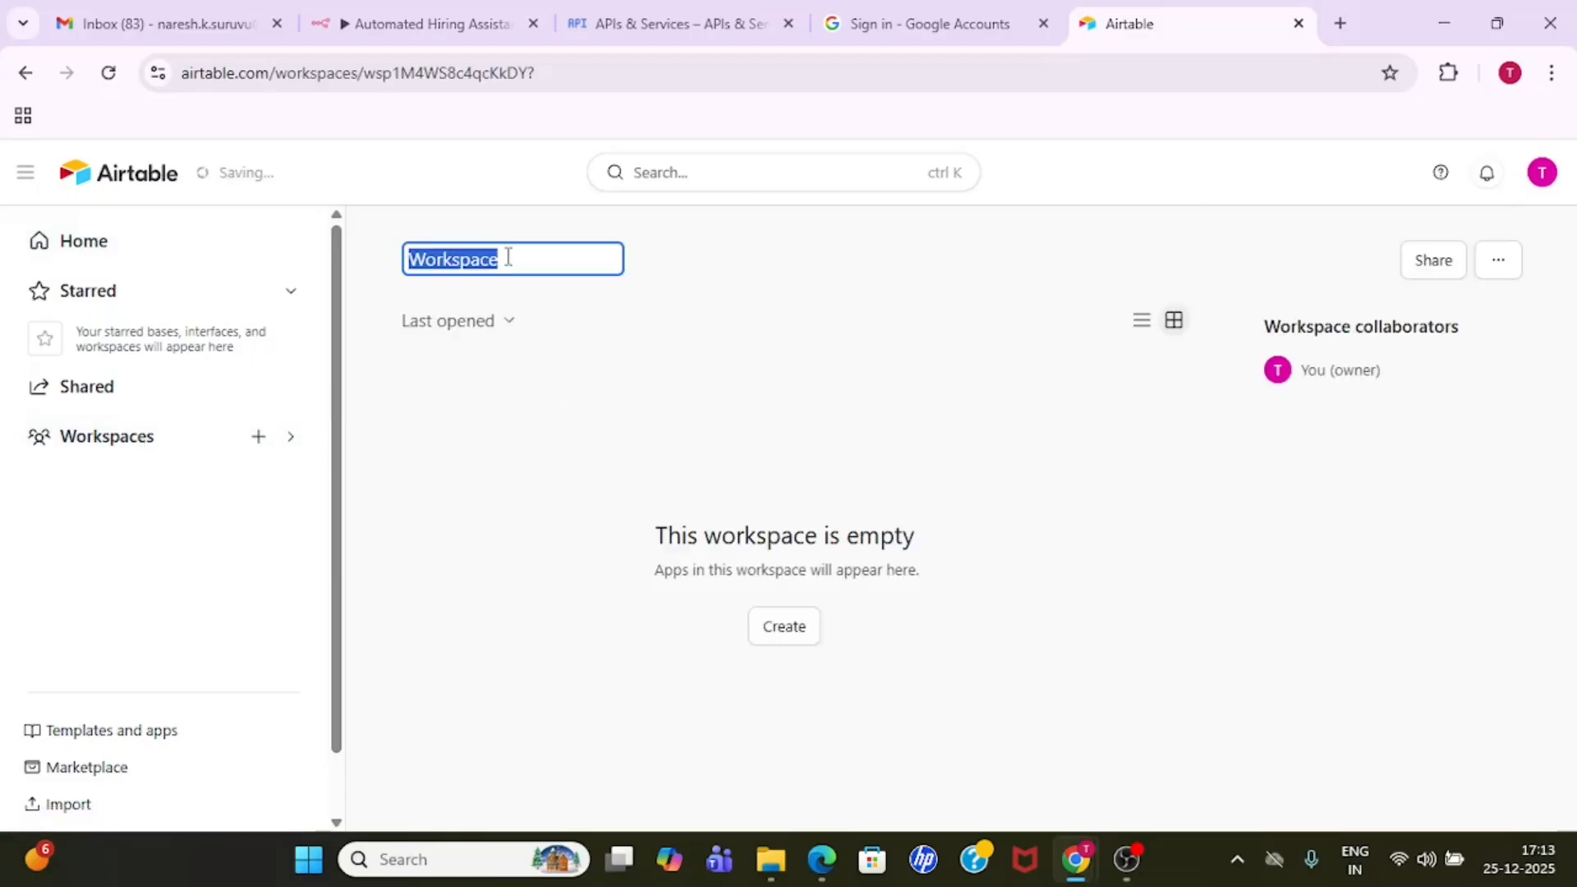
type("test")
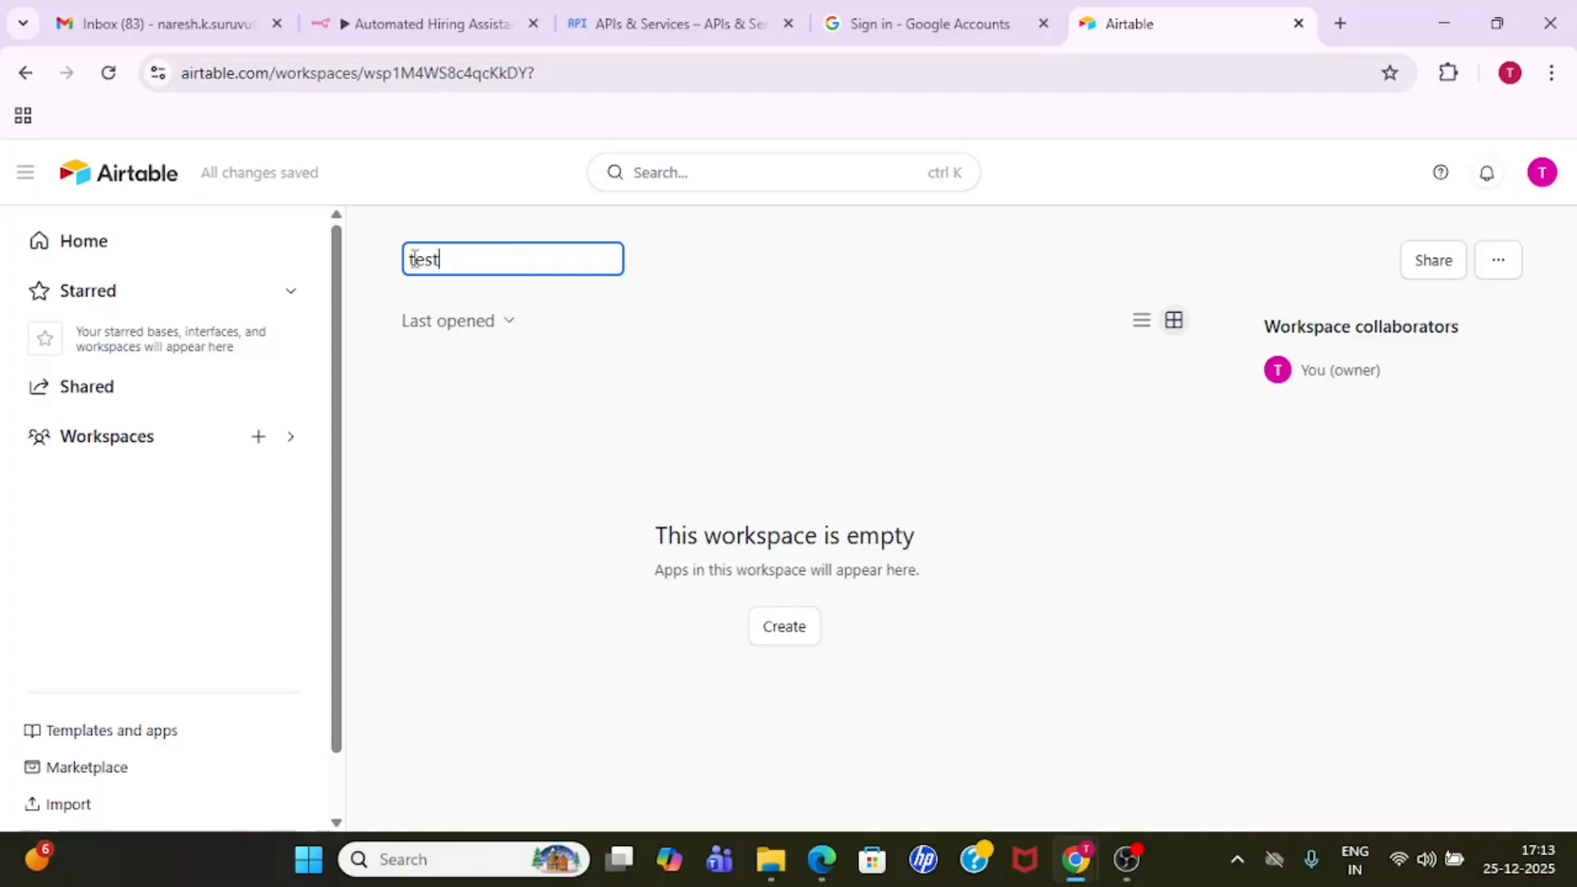
- Build a blank app on your own in the test workspace and rename its untitled base to test
left_click(782, 646)
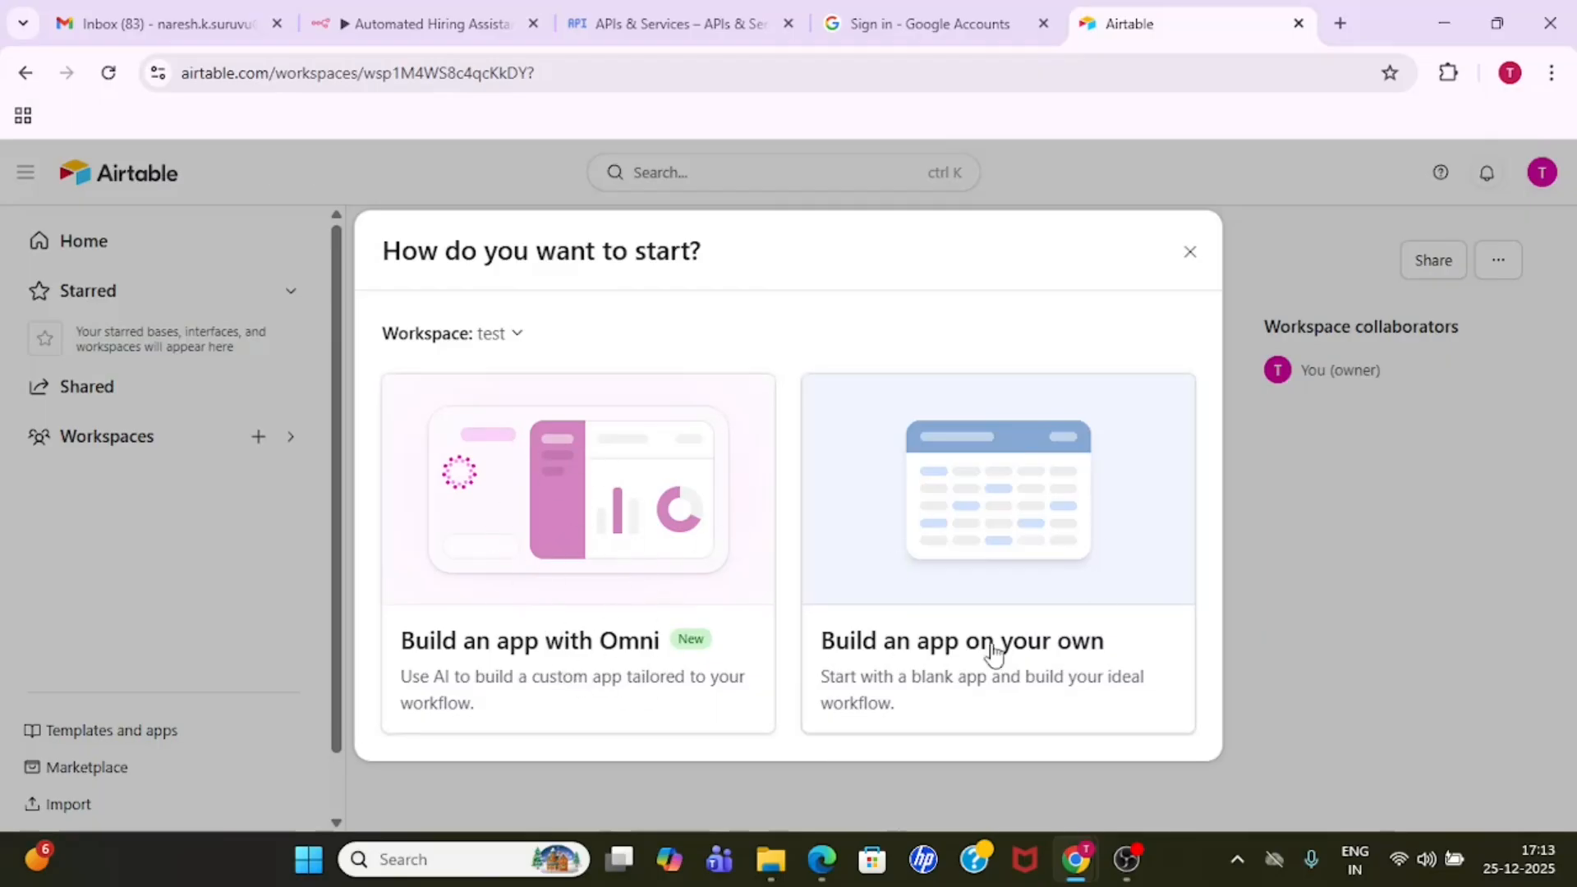
left_click(991, 556)
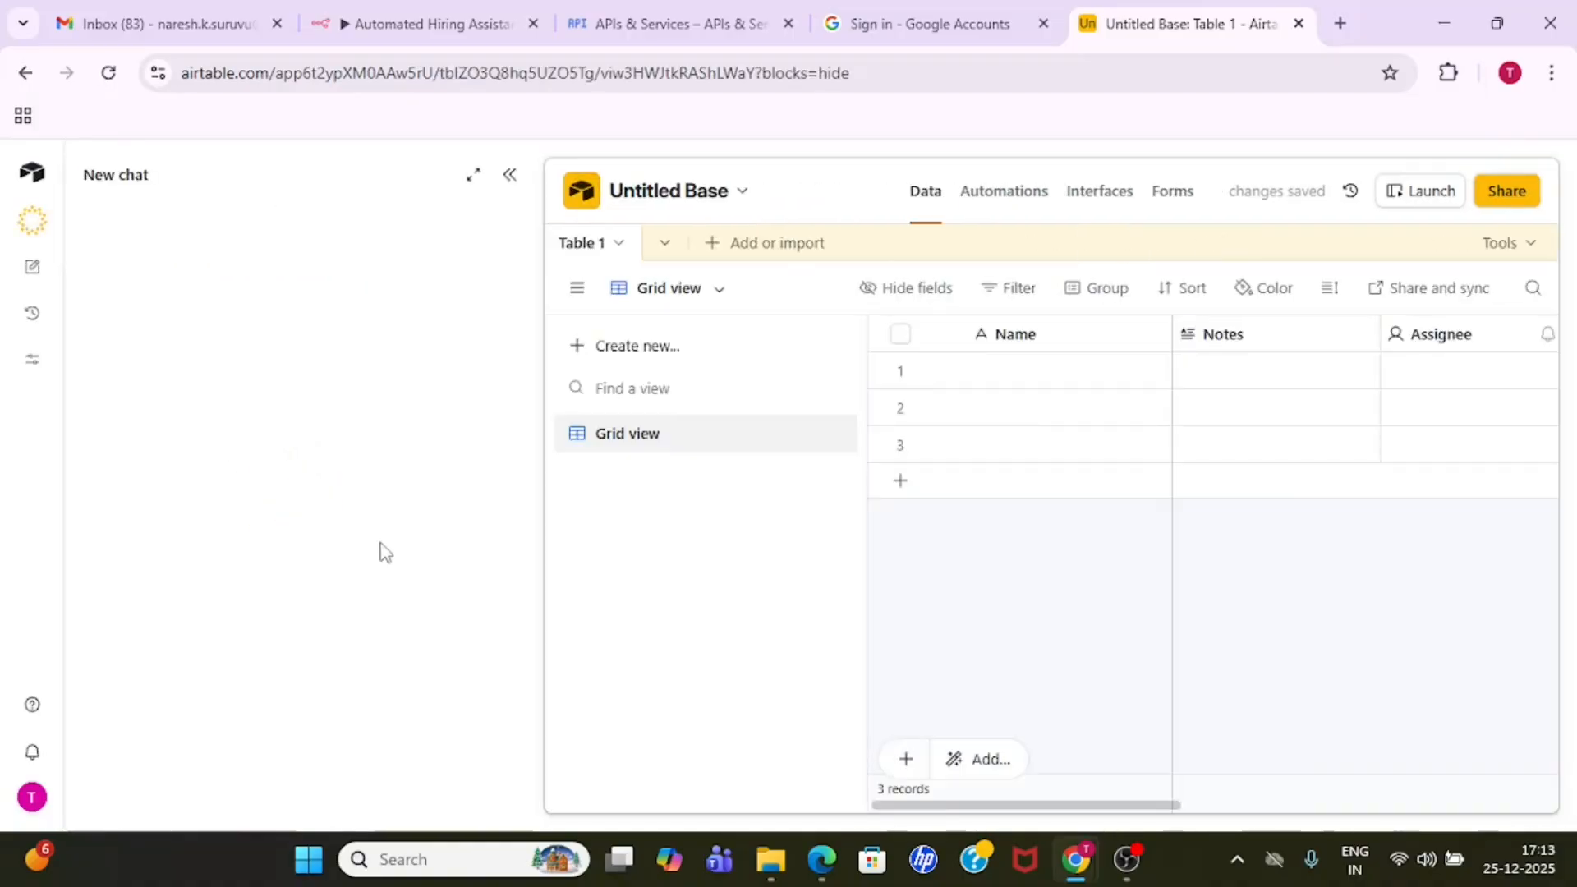
left_click(704, 196)
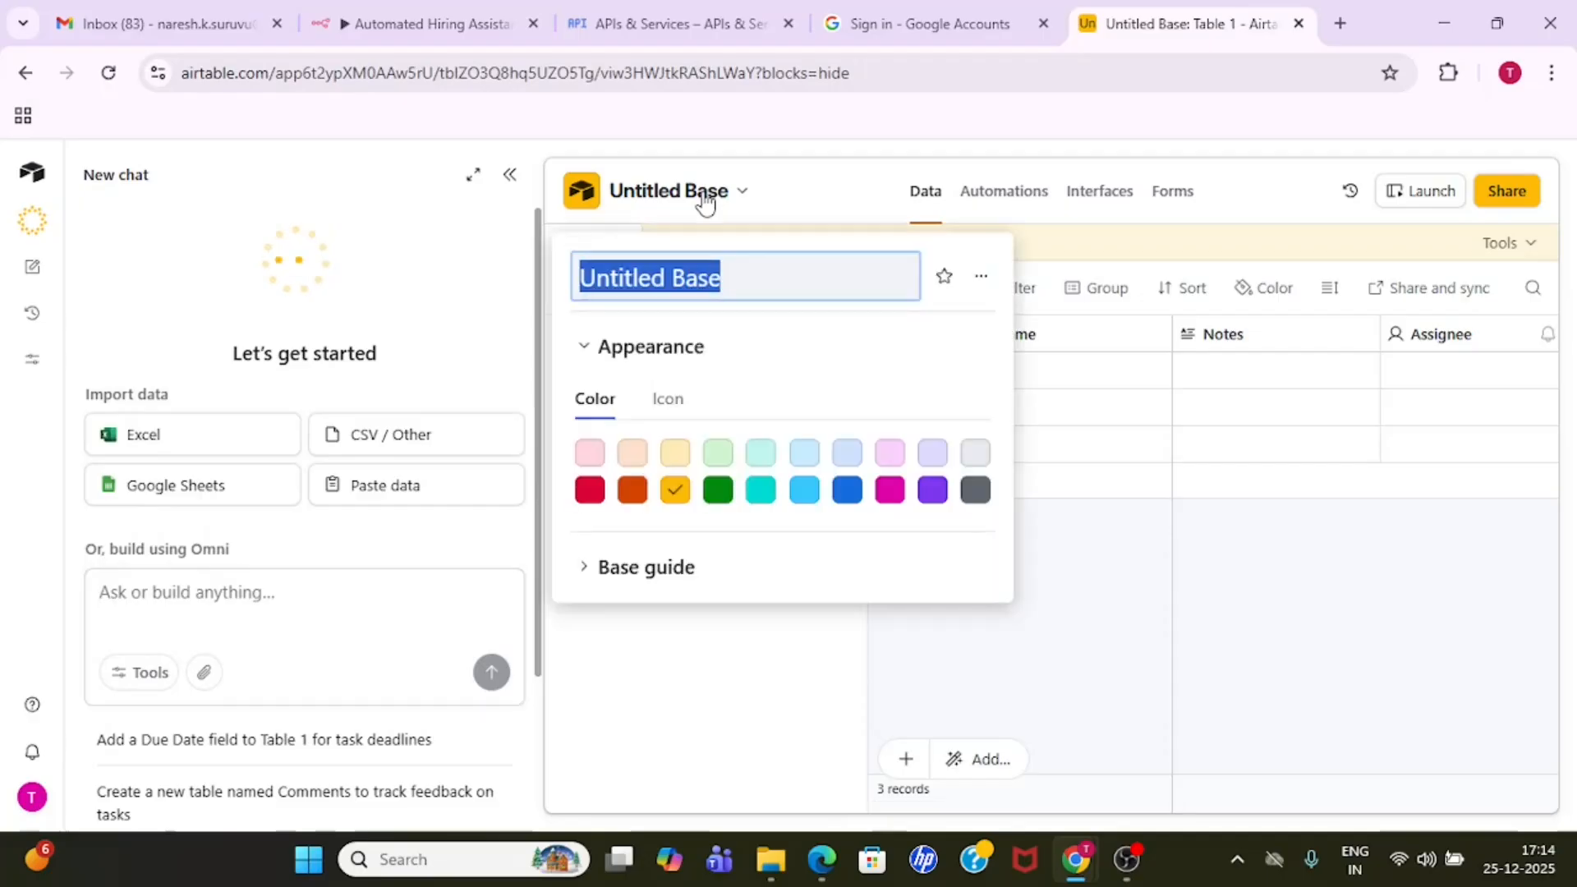
type("test")
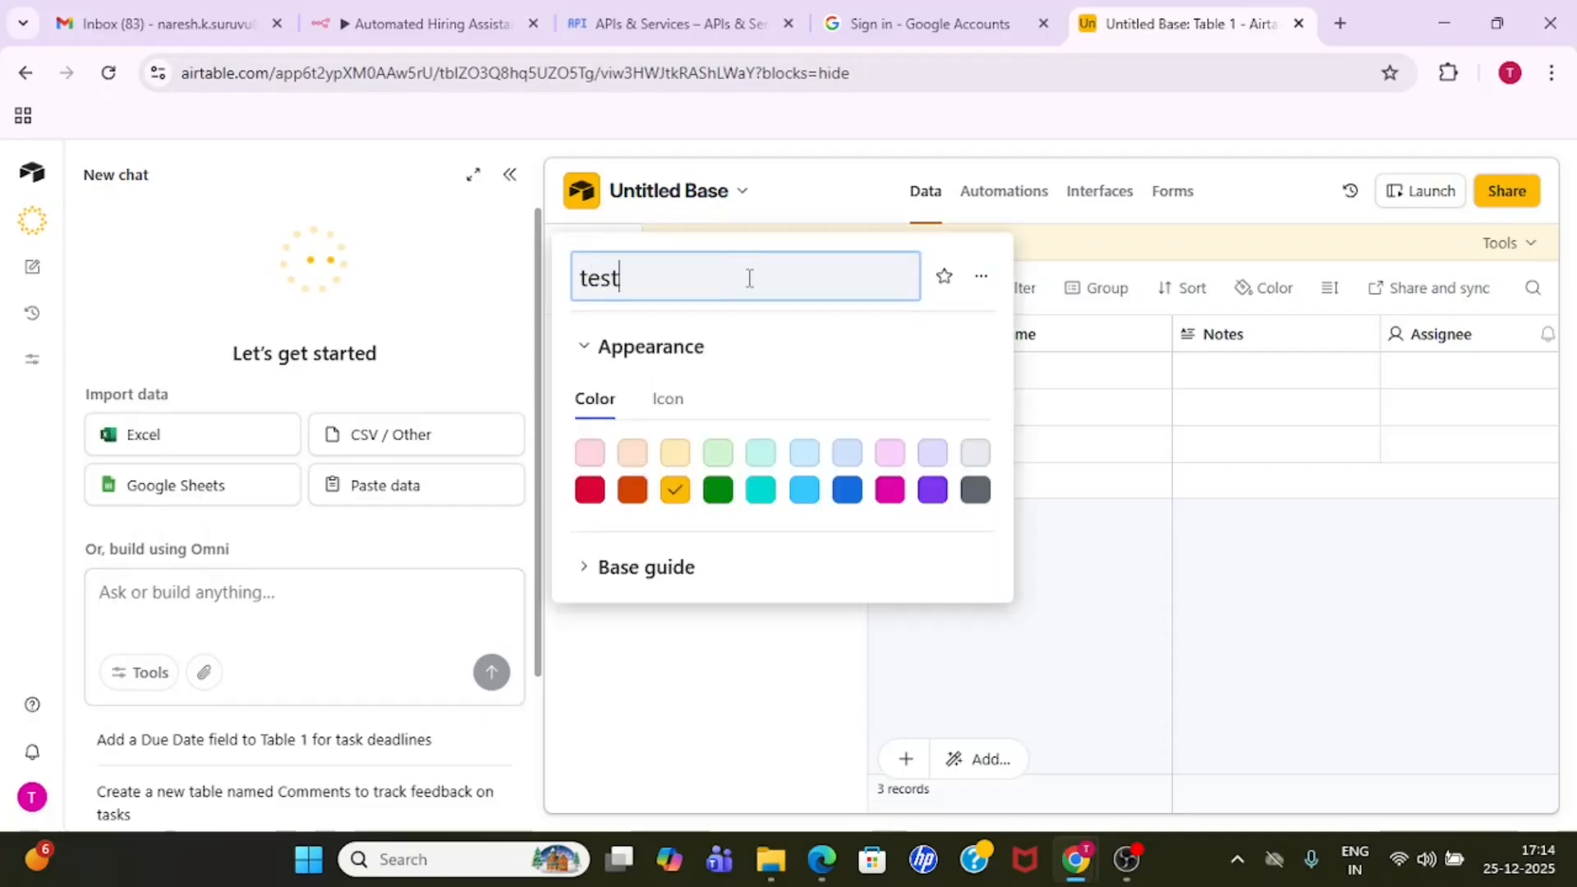
key("Return")
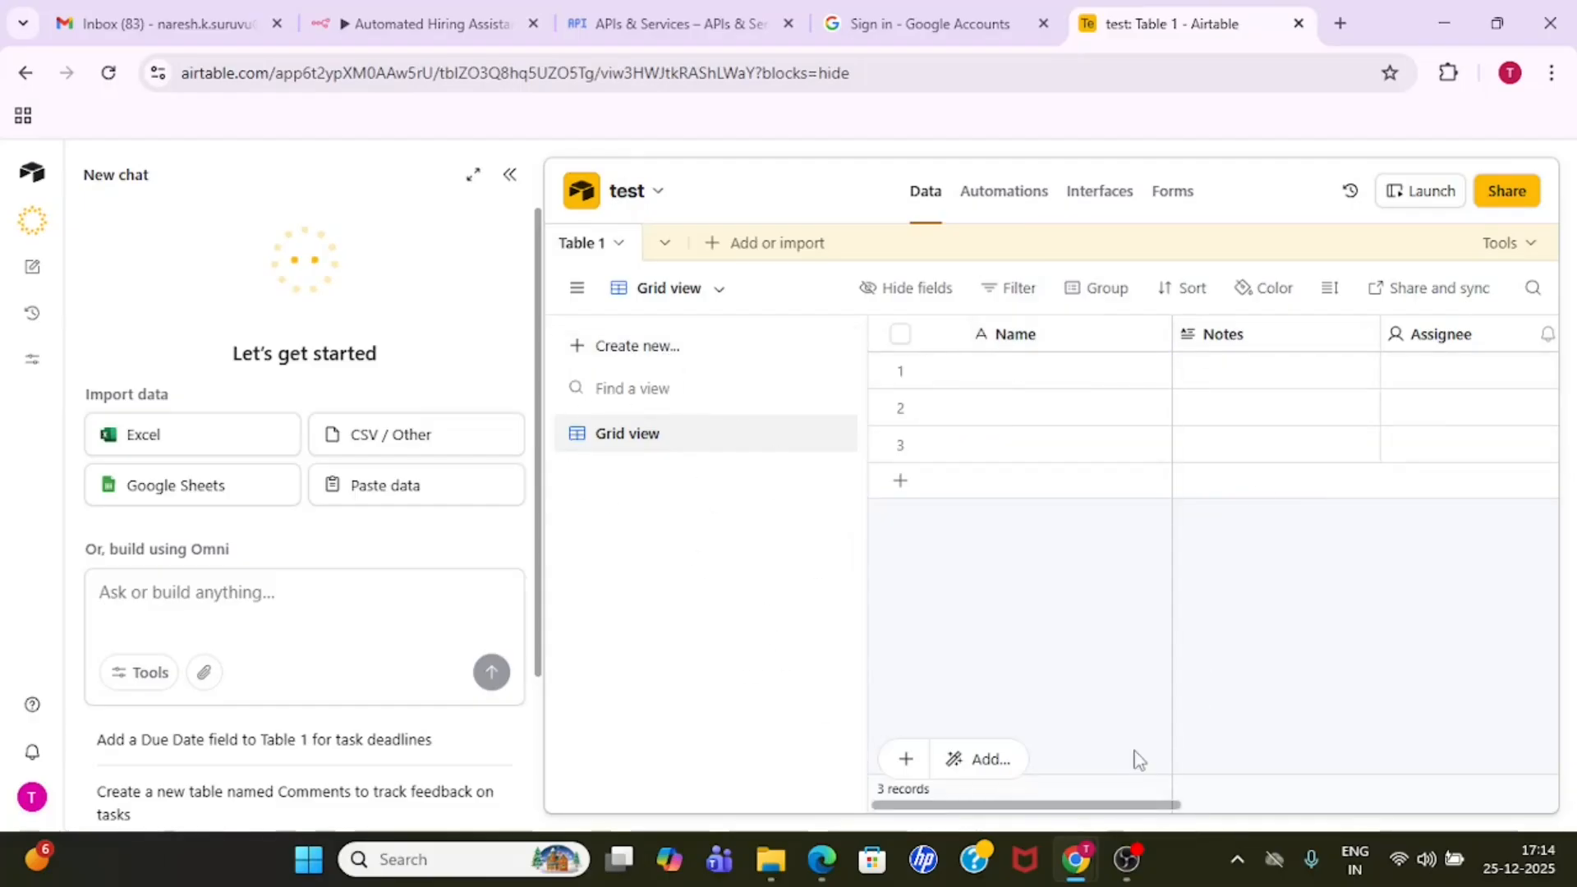
- Rename the Name field of Table 1 to Email, change its type to Email, and save it
left_click_drag(1093, 812, 1004, 829)
double_click(1025, 339)
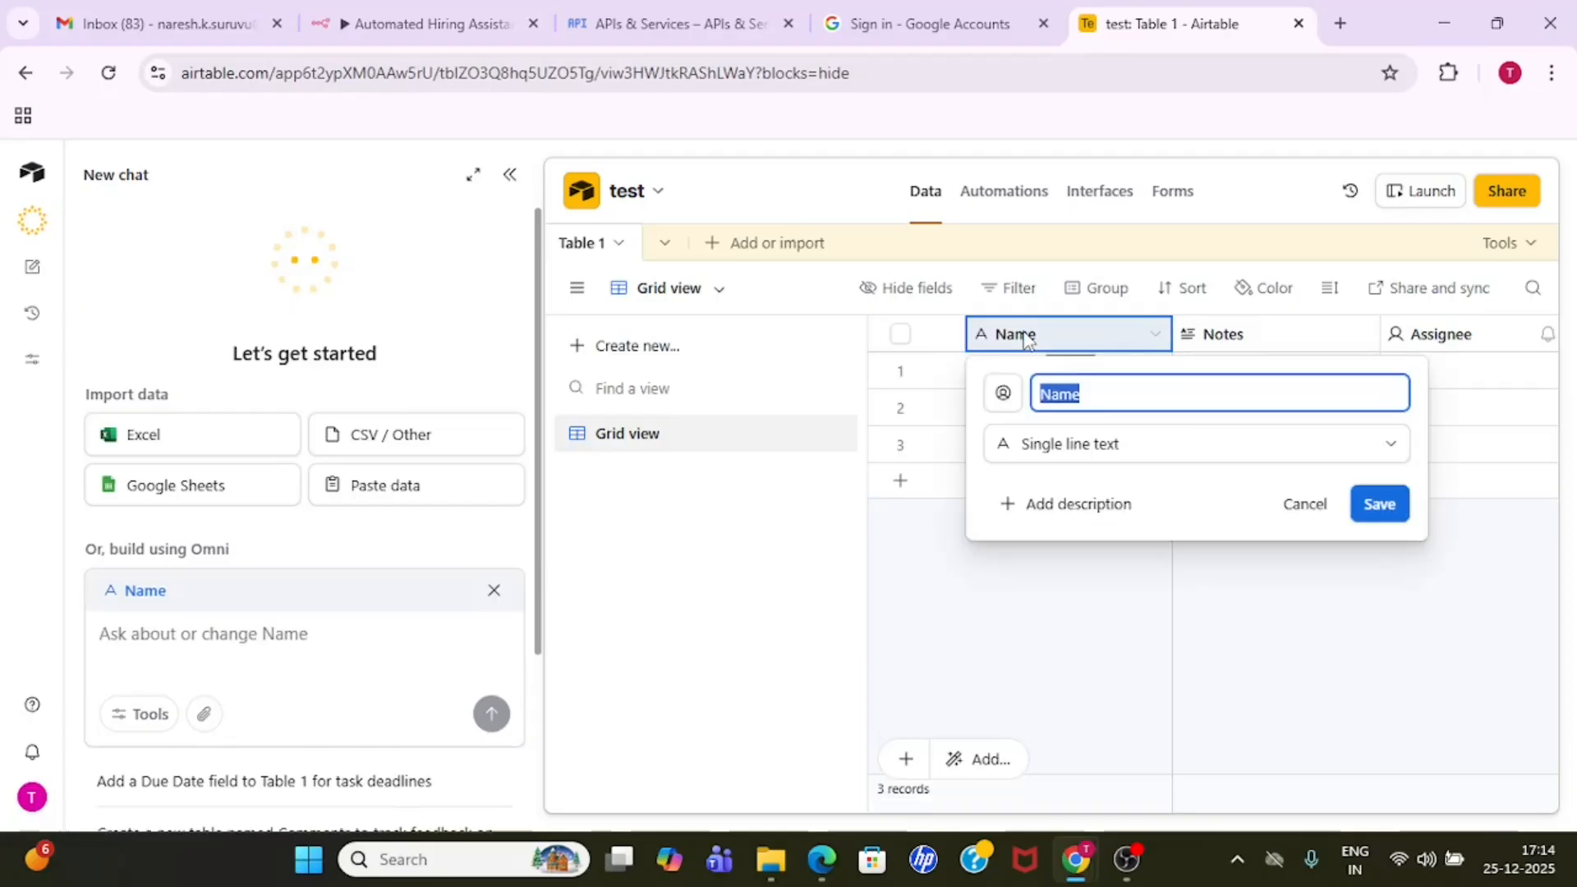
left_click(1098, 398)
double_click(1097, 398)
type("Email")
left_click(1199, 444)
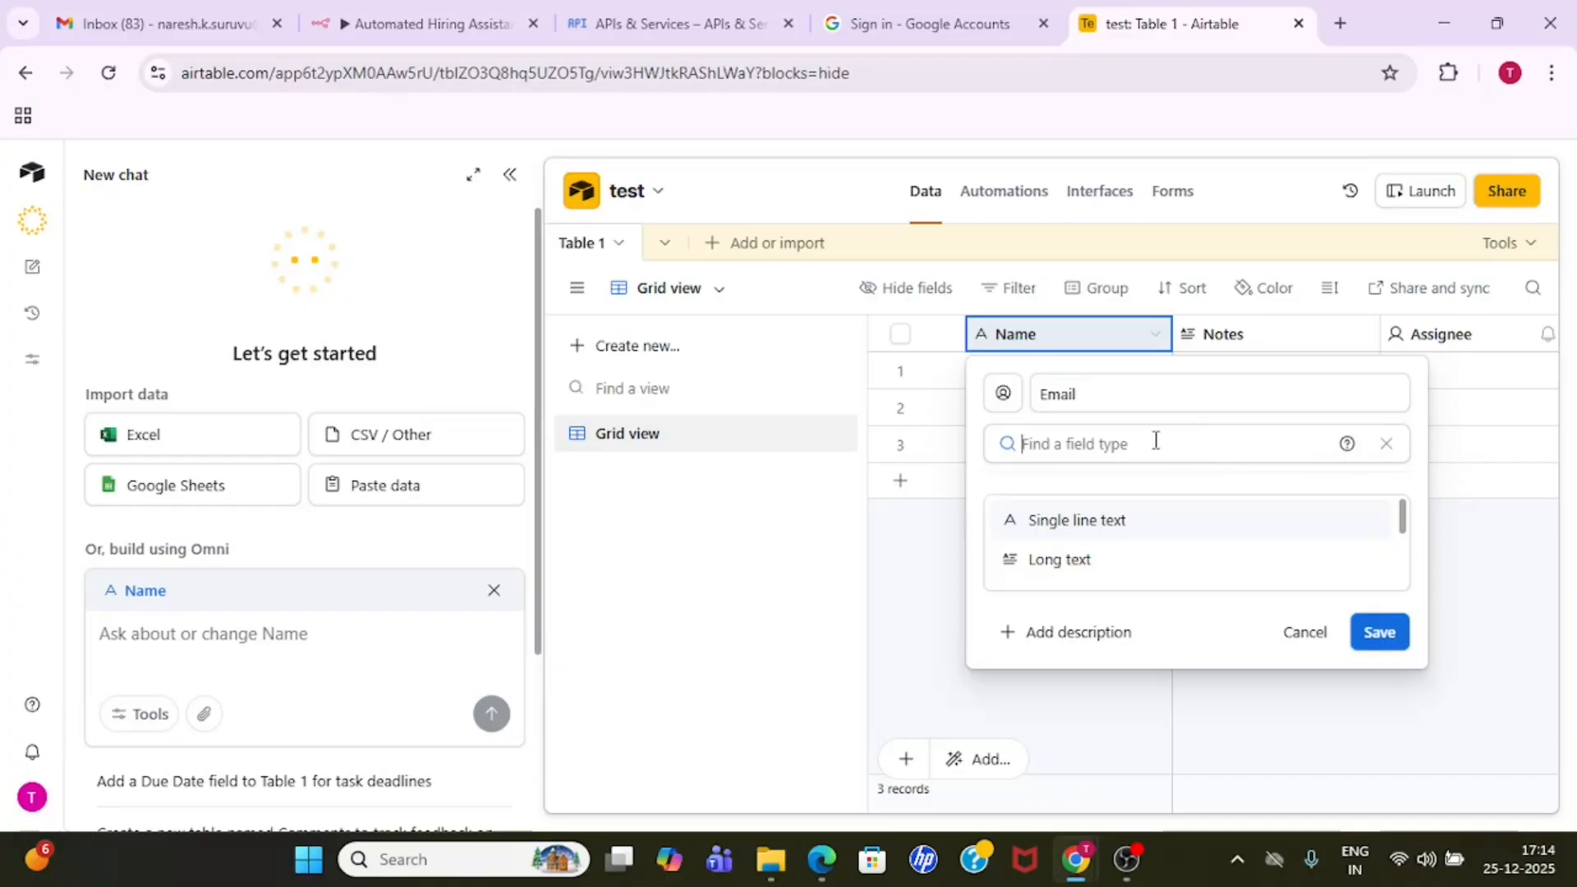
type("email")
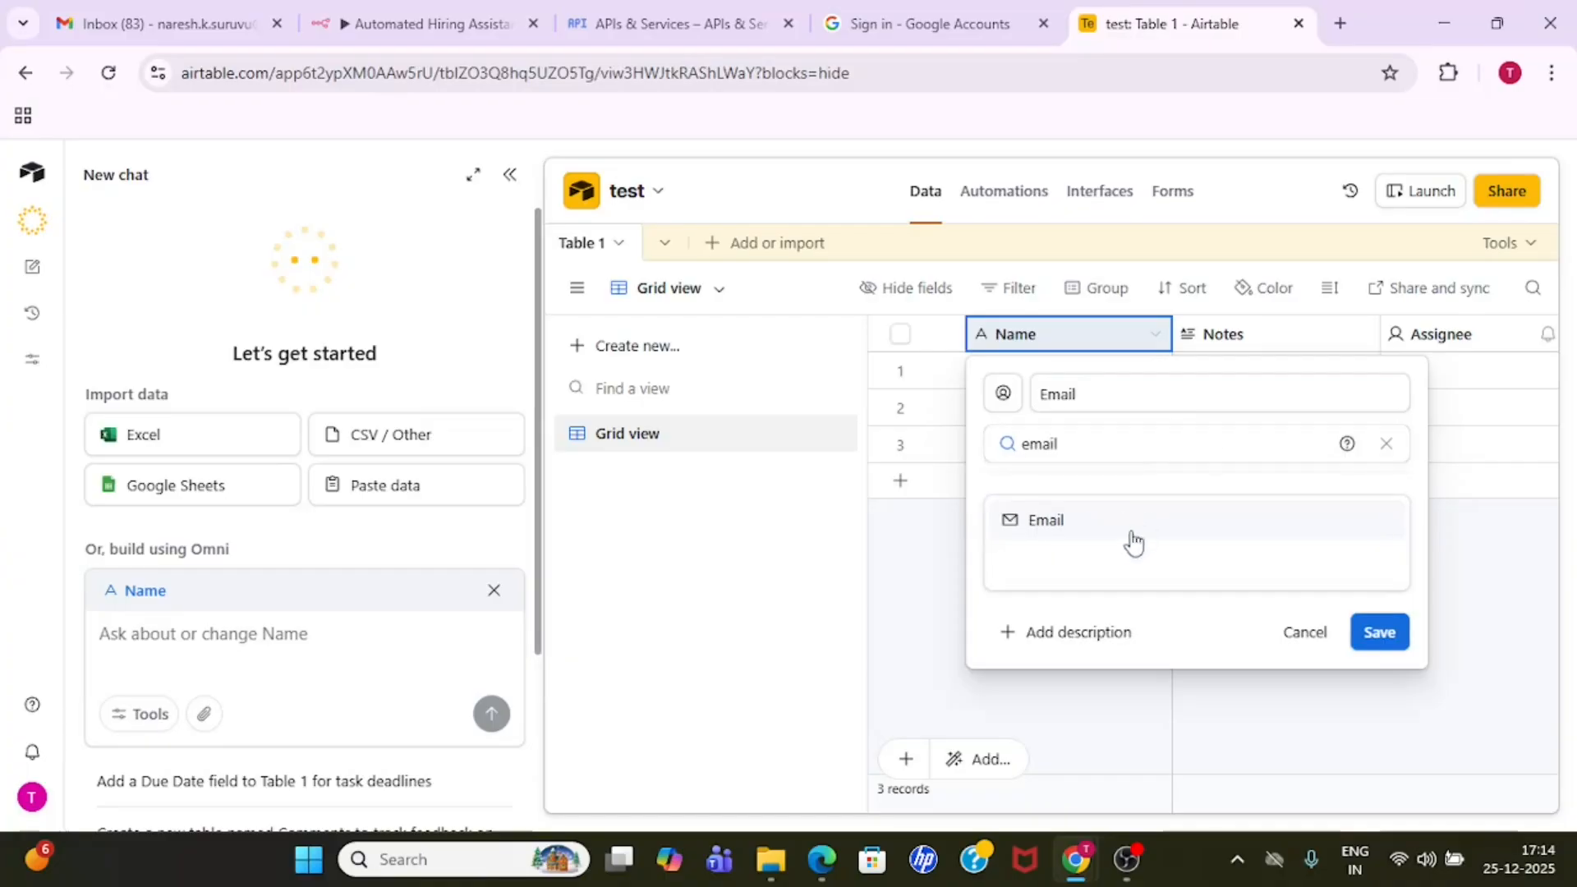
left_click(1098, 530)
left_click(1376, 506)
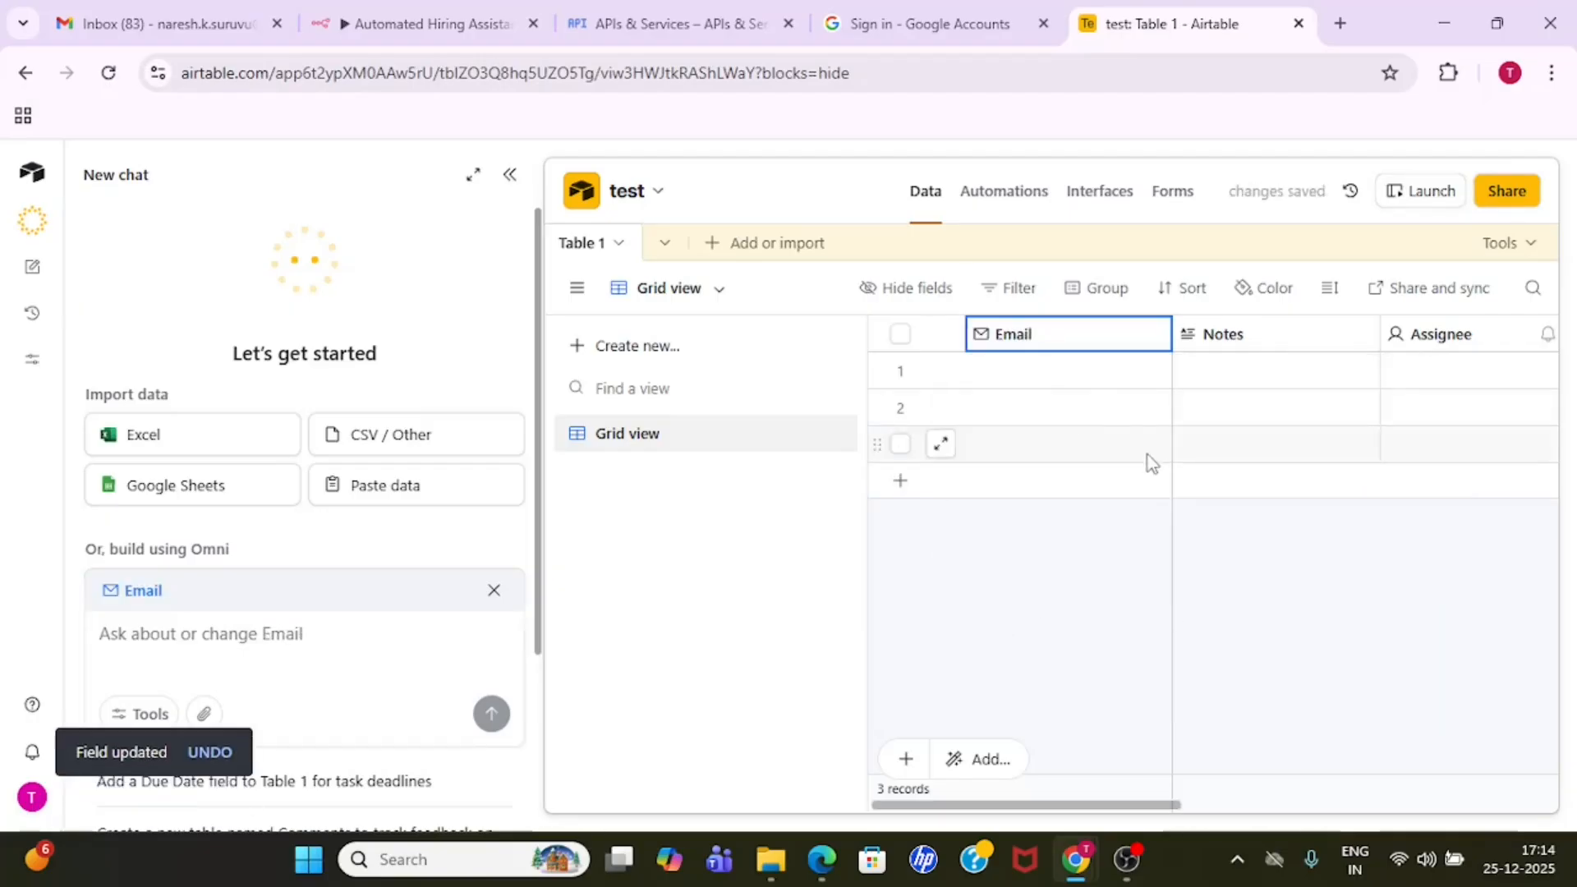
- Add a Long text field named summary after the last field of Table 1
left_click_drag(1107, 809, 1477, 795)
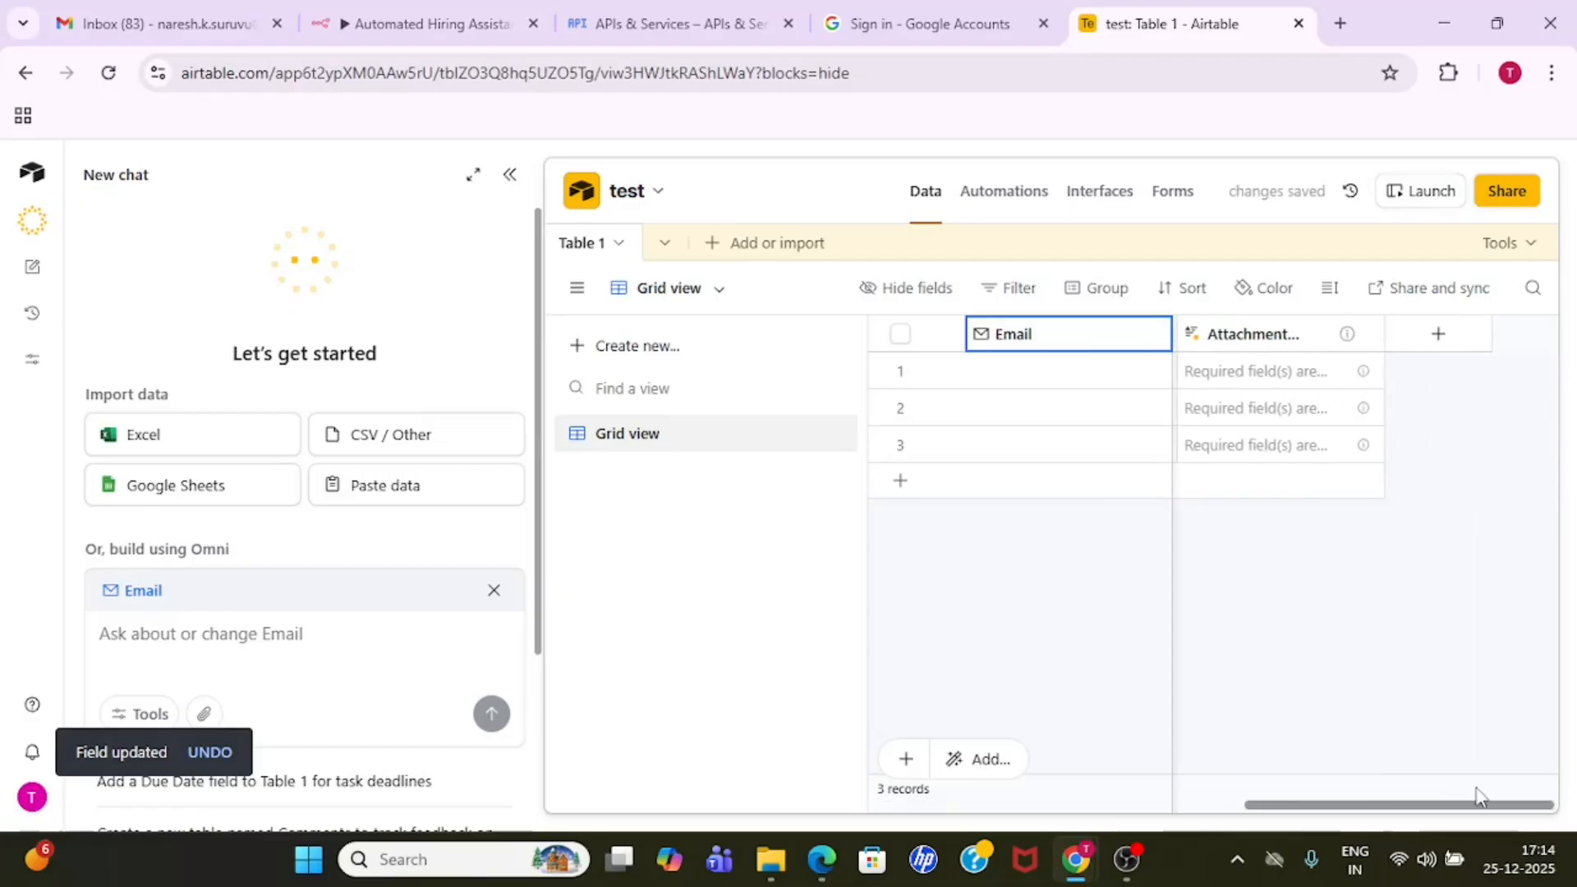
left_click(1456, 336)
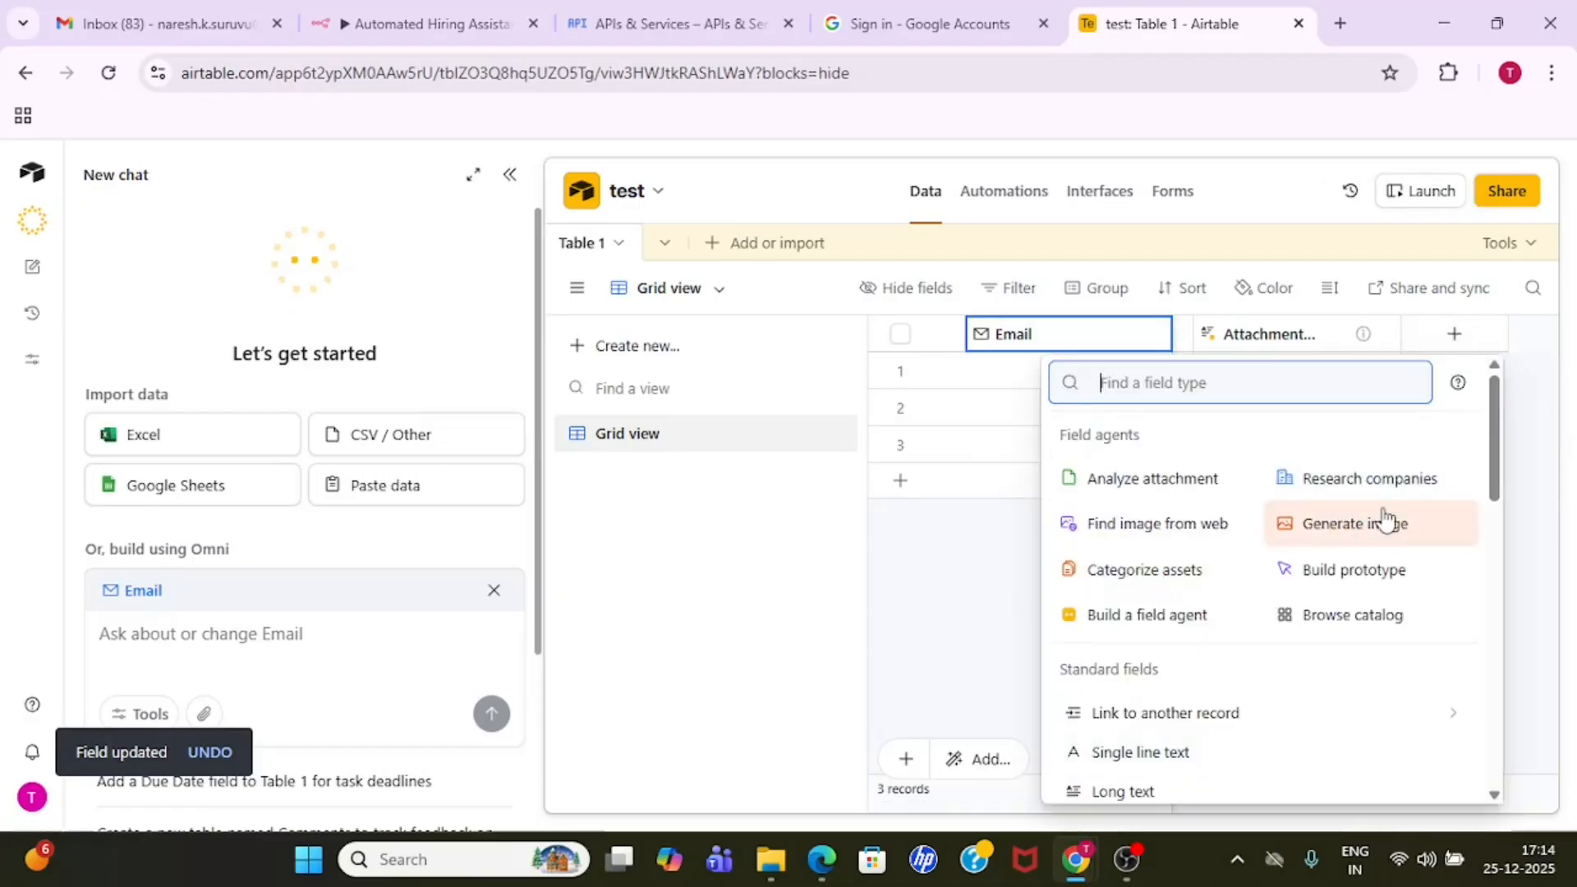
left_click_drag(1493, 460, 1486, 540)
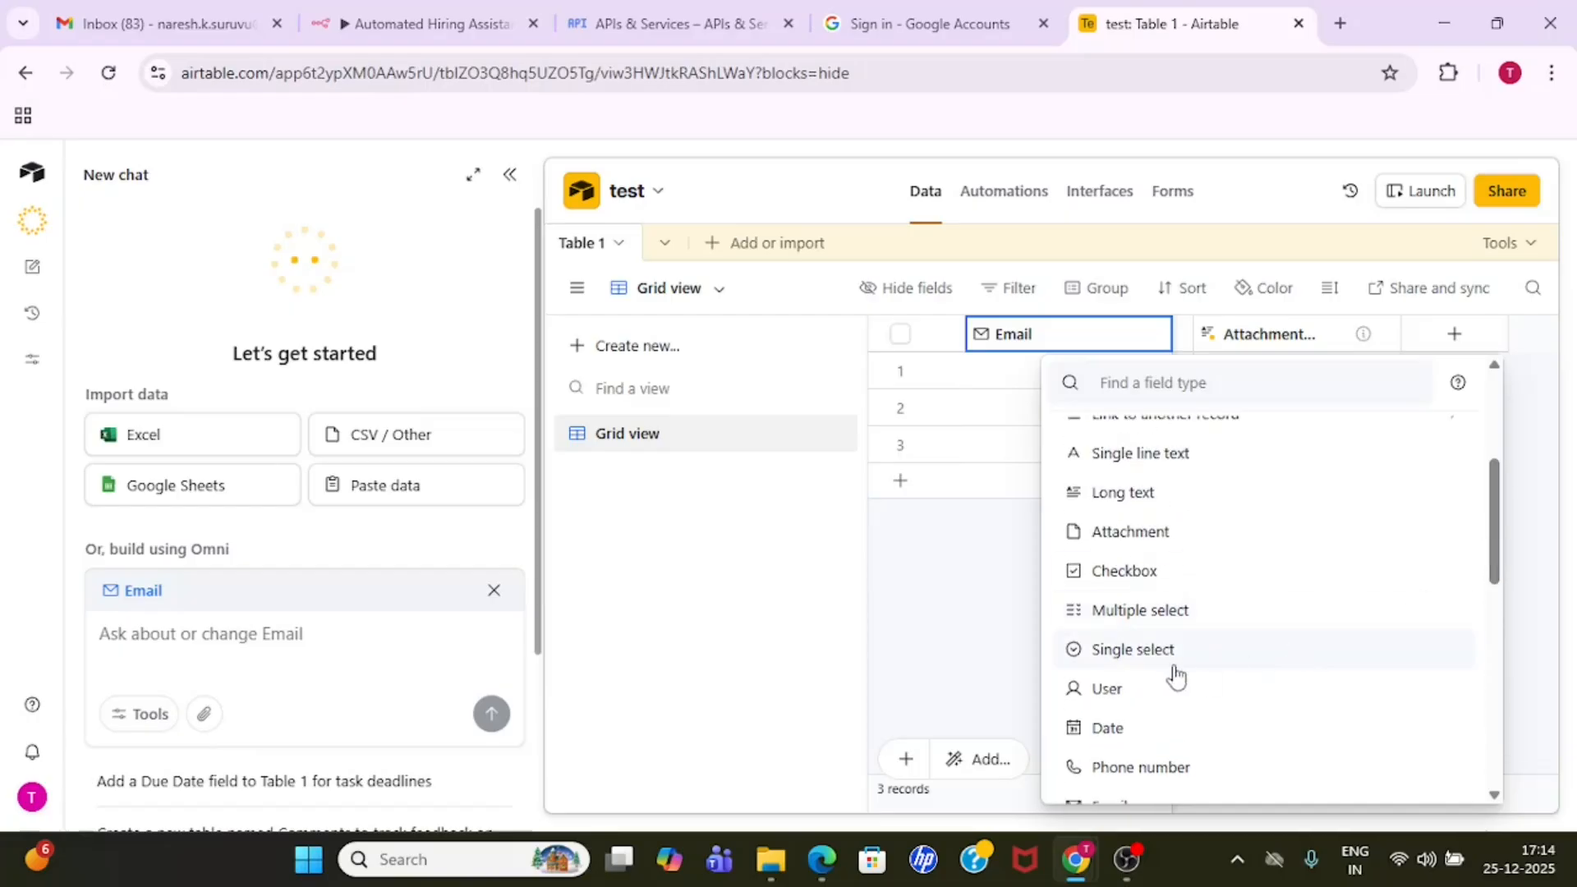
left_click(1160, 505)
left_click(1191, 384)
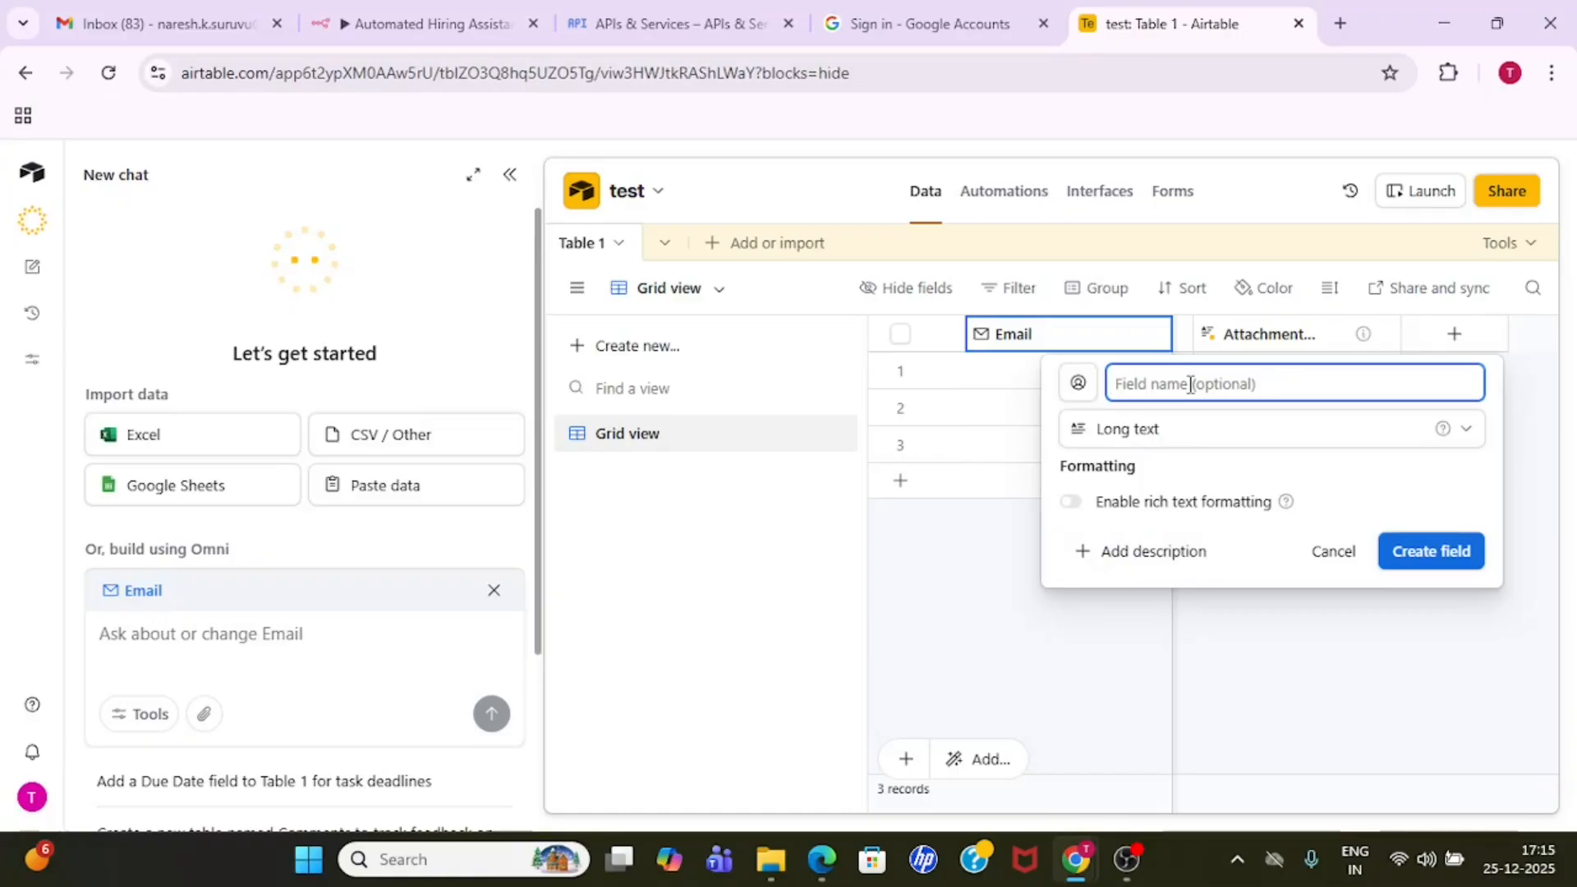
type("summary")
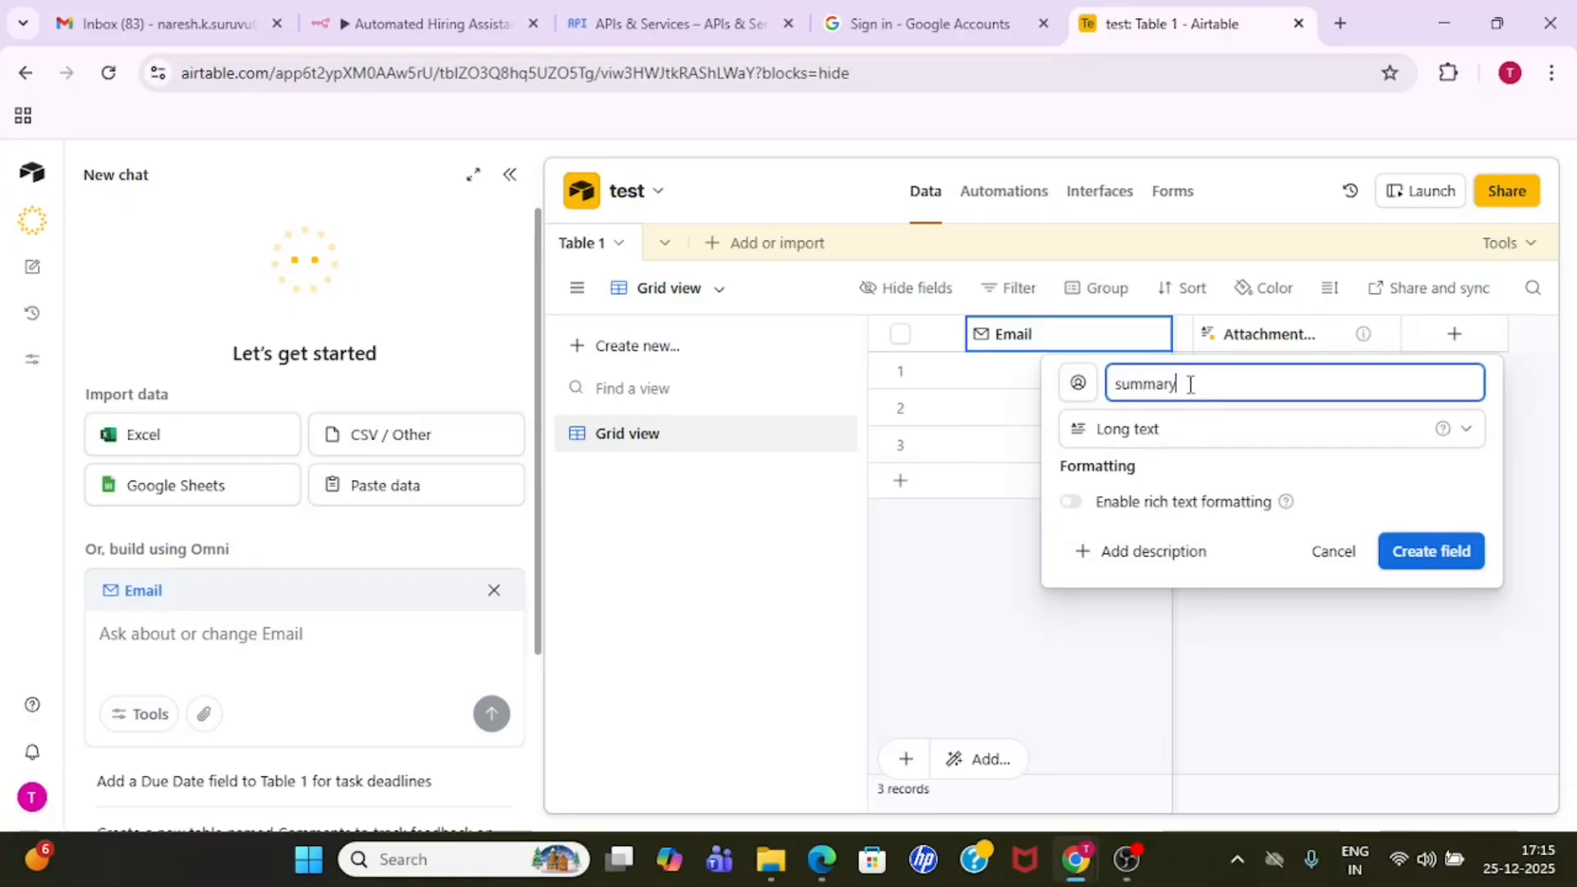
left_click(1430, 551)
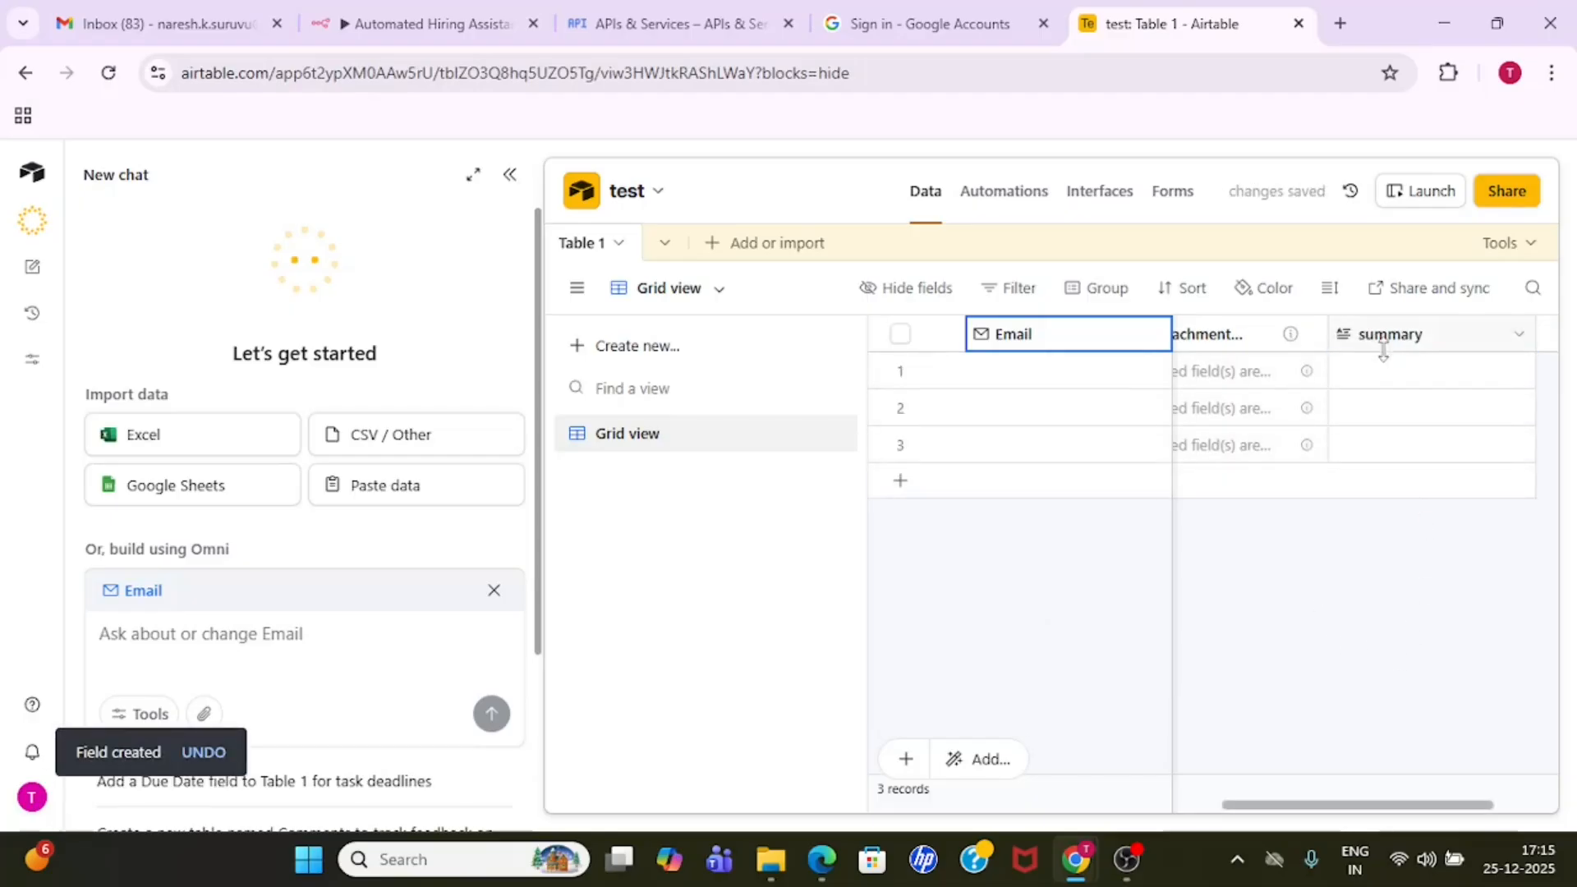
- Open the Airtable account settings from the test base
left_click_drag(1424, 822, 1089, 824)
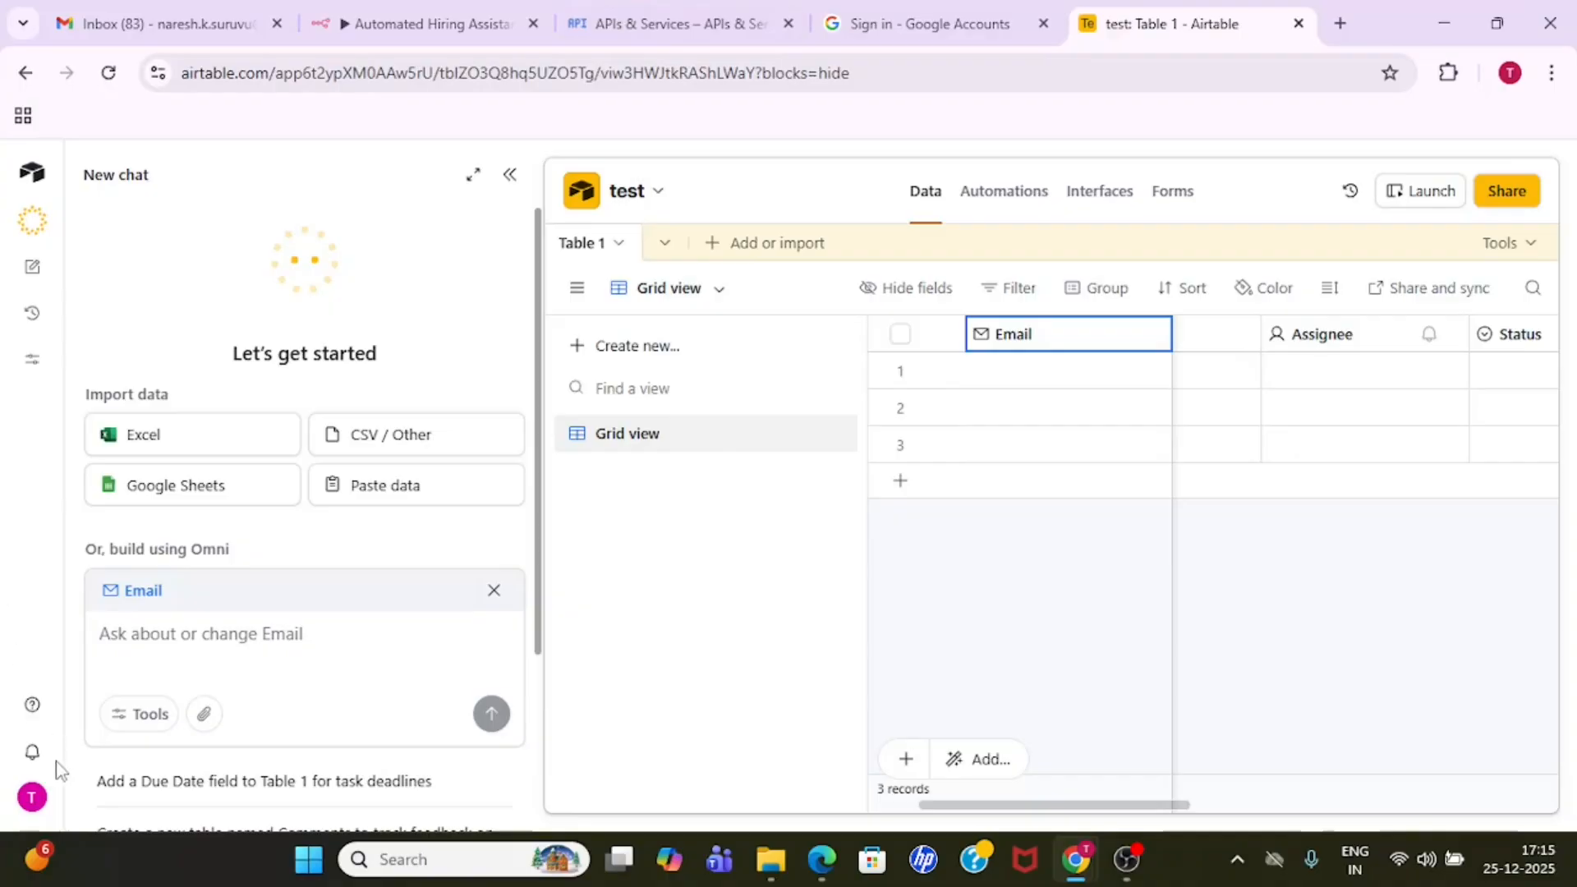
left_click(31, 797)
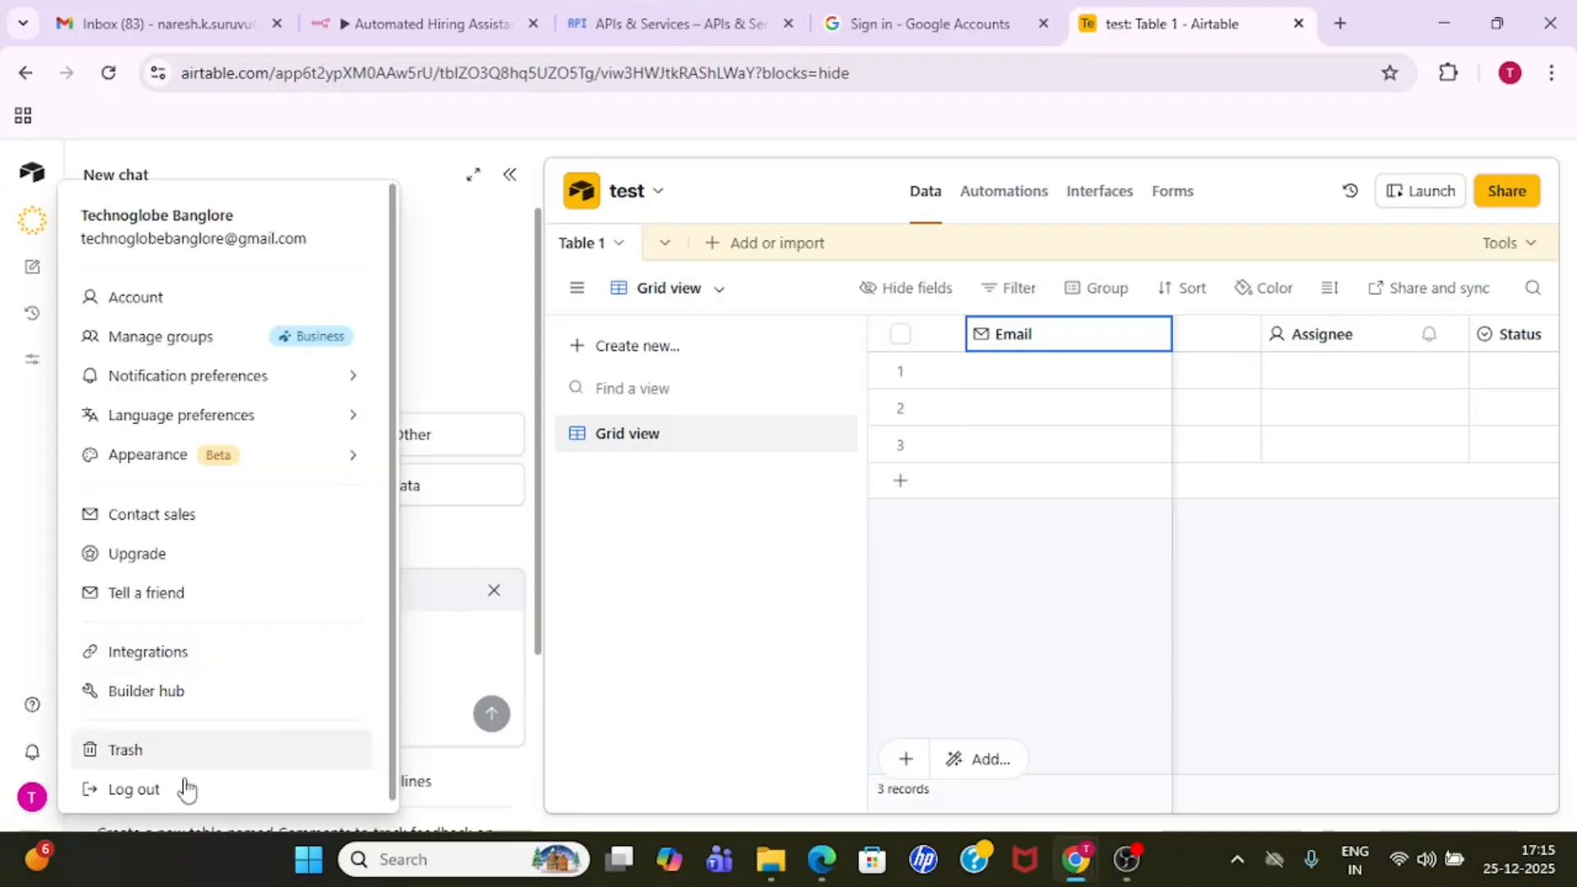
left_click(161, 301)
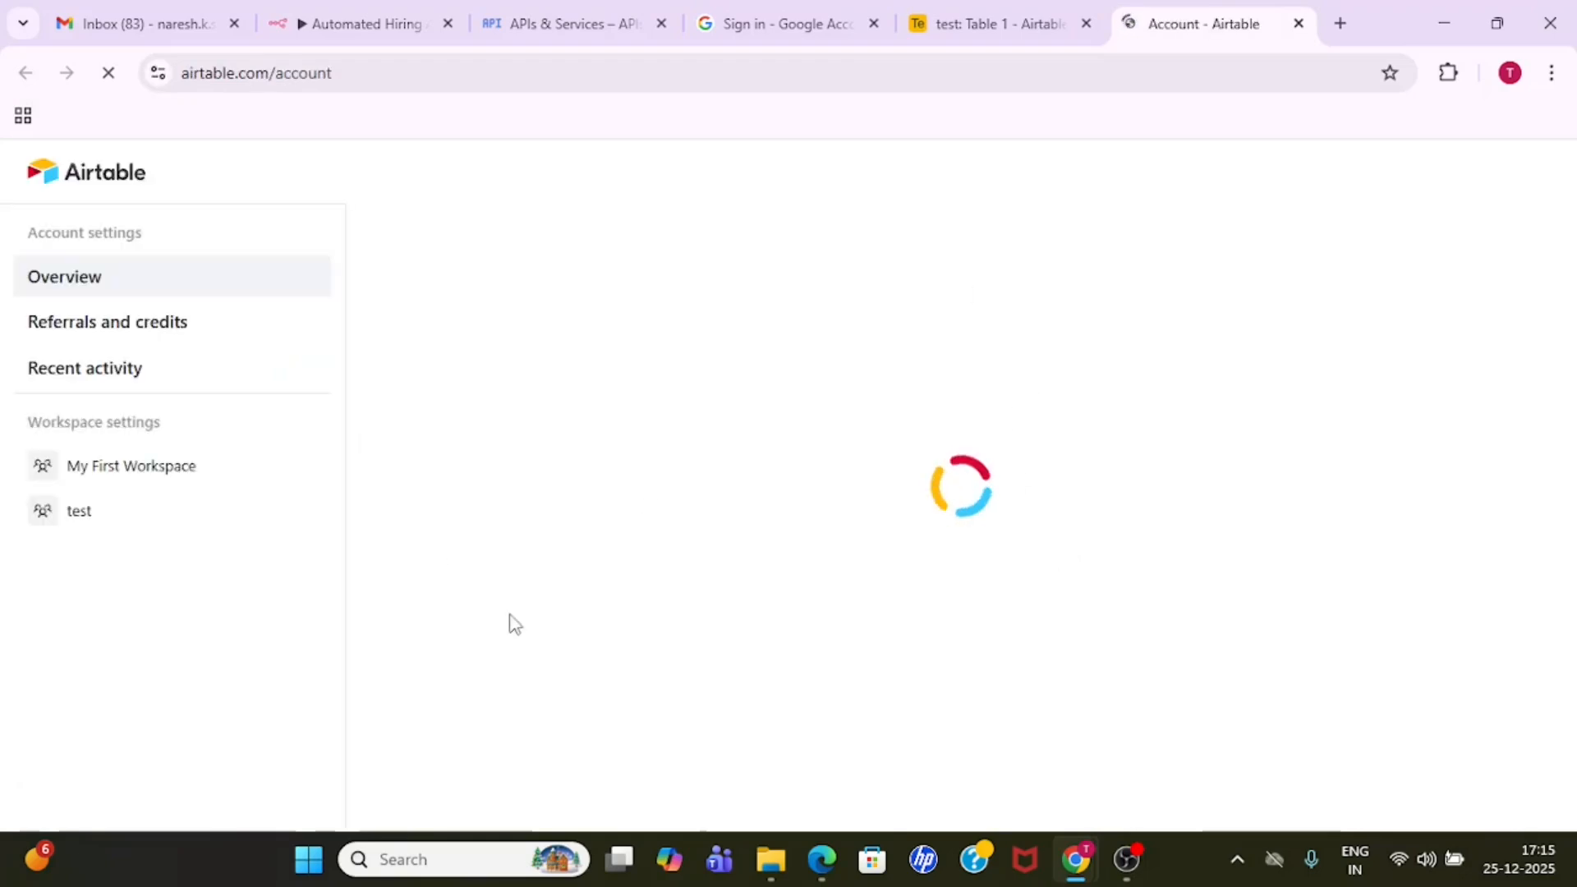
- Switch to the n8n workflow and begin a new Airtable access token credential in the Create a record3 node
left_click(510, 8)
left_click(361, 23)
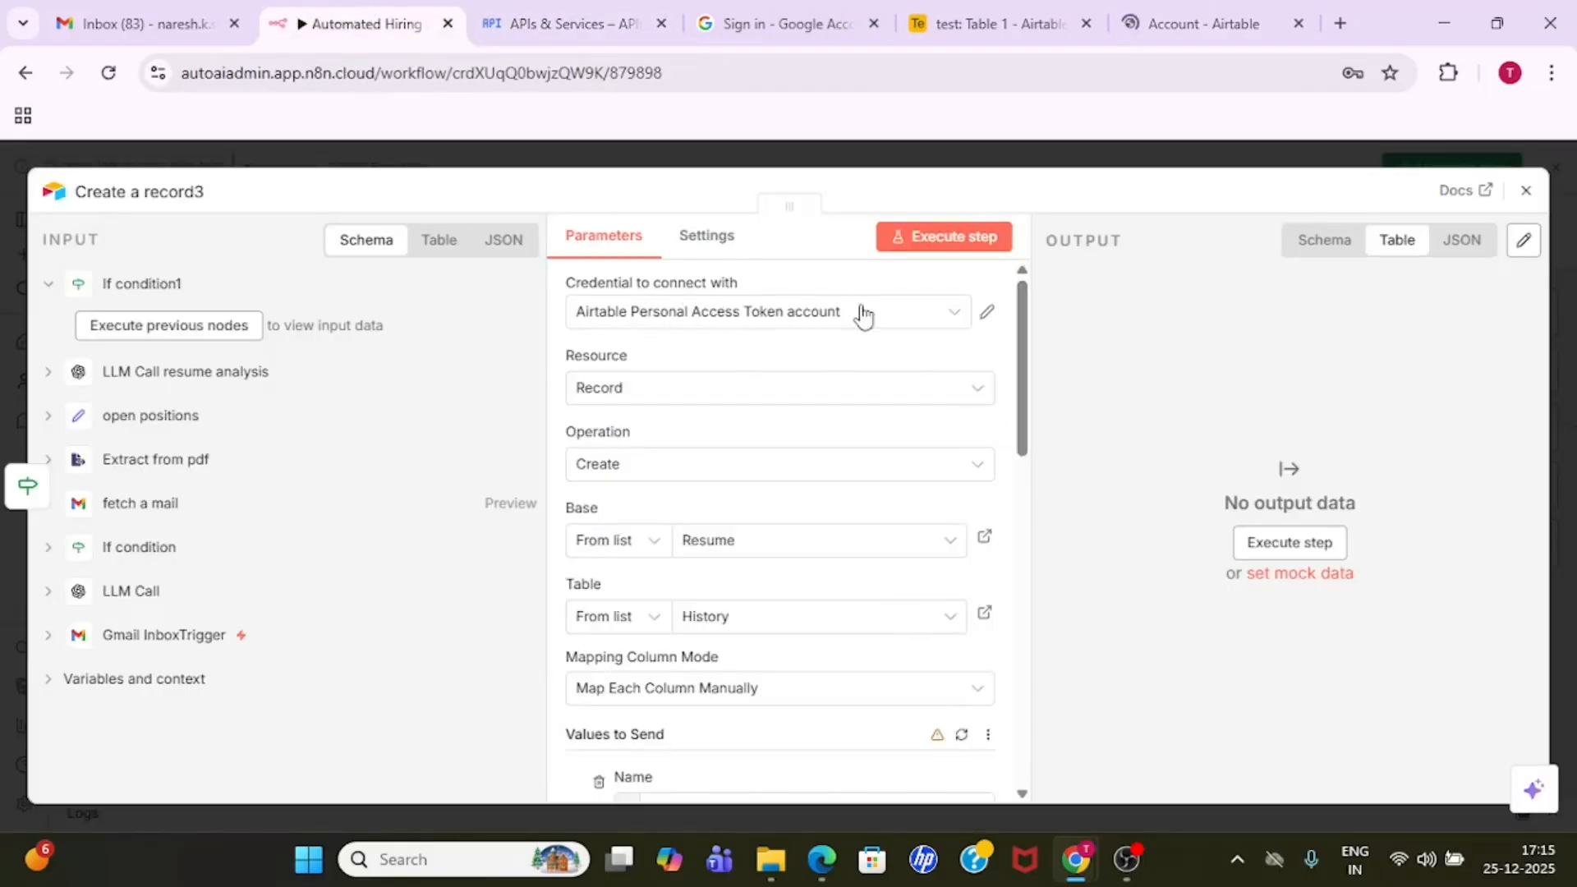
left_click(942, 312)
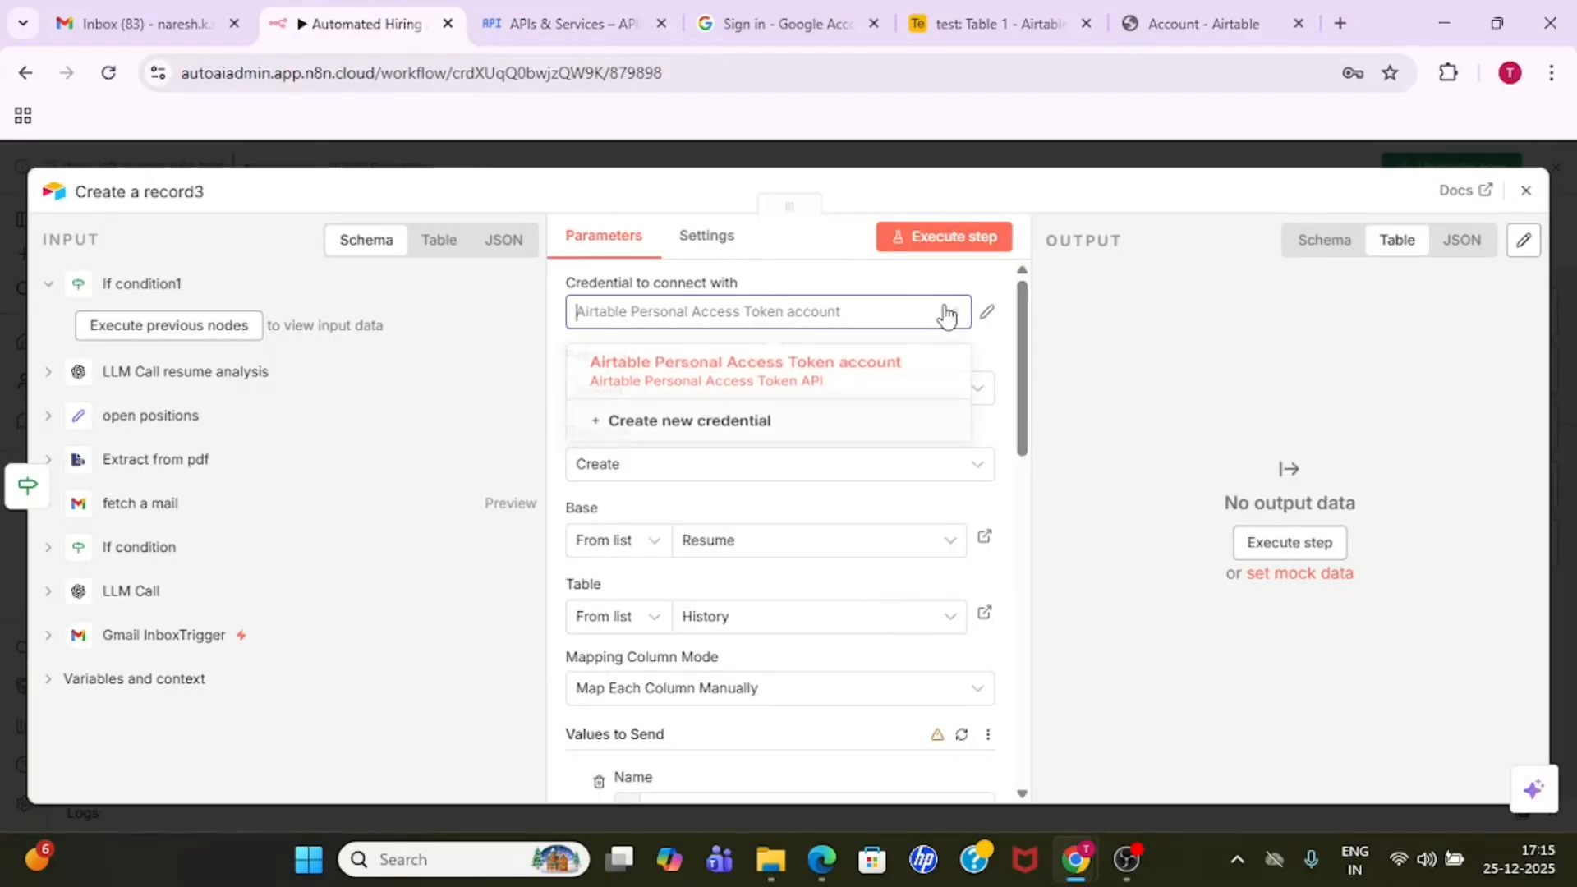
left_click(716, 435)
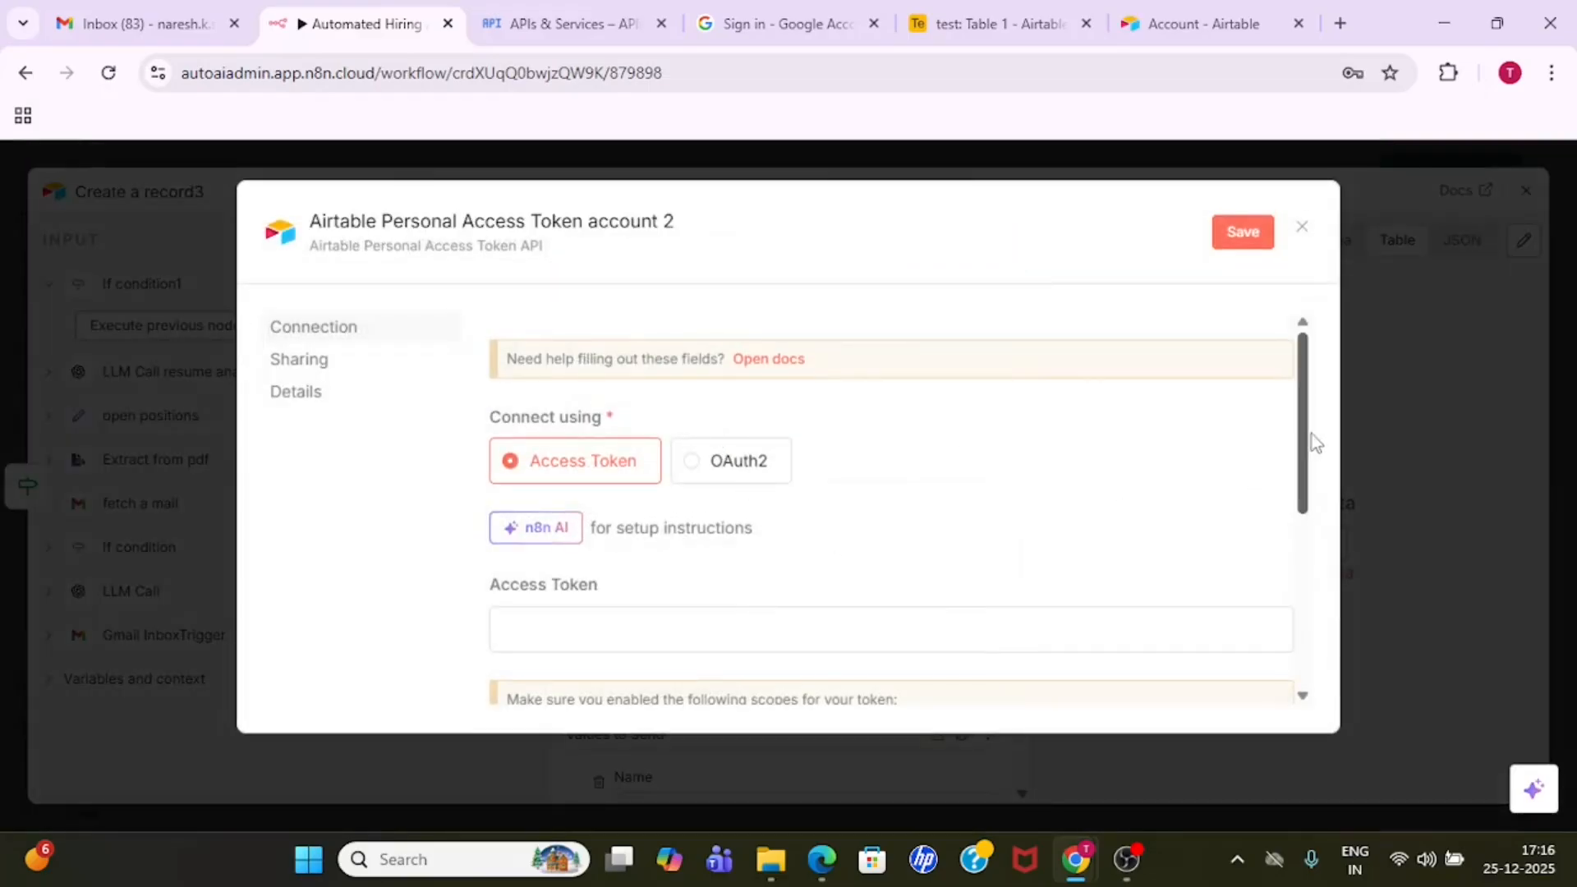
mouse_move(1306, 446)
left_mouse_down()
mouse_move(1309, 546)
mouse_move(1309, 453)
left_mouse_up()
left_click(1134, 29)
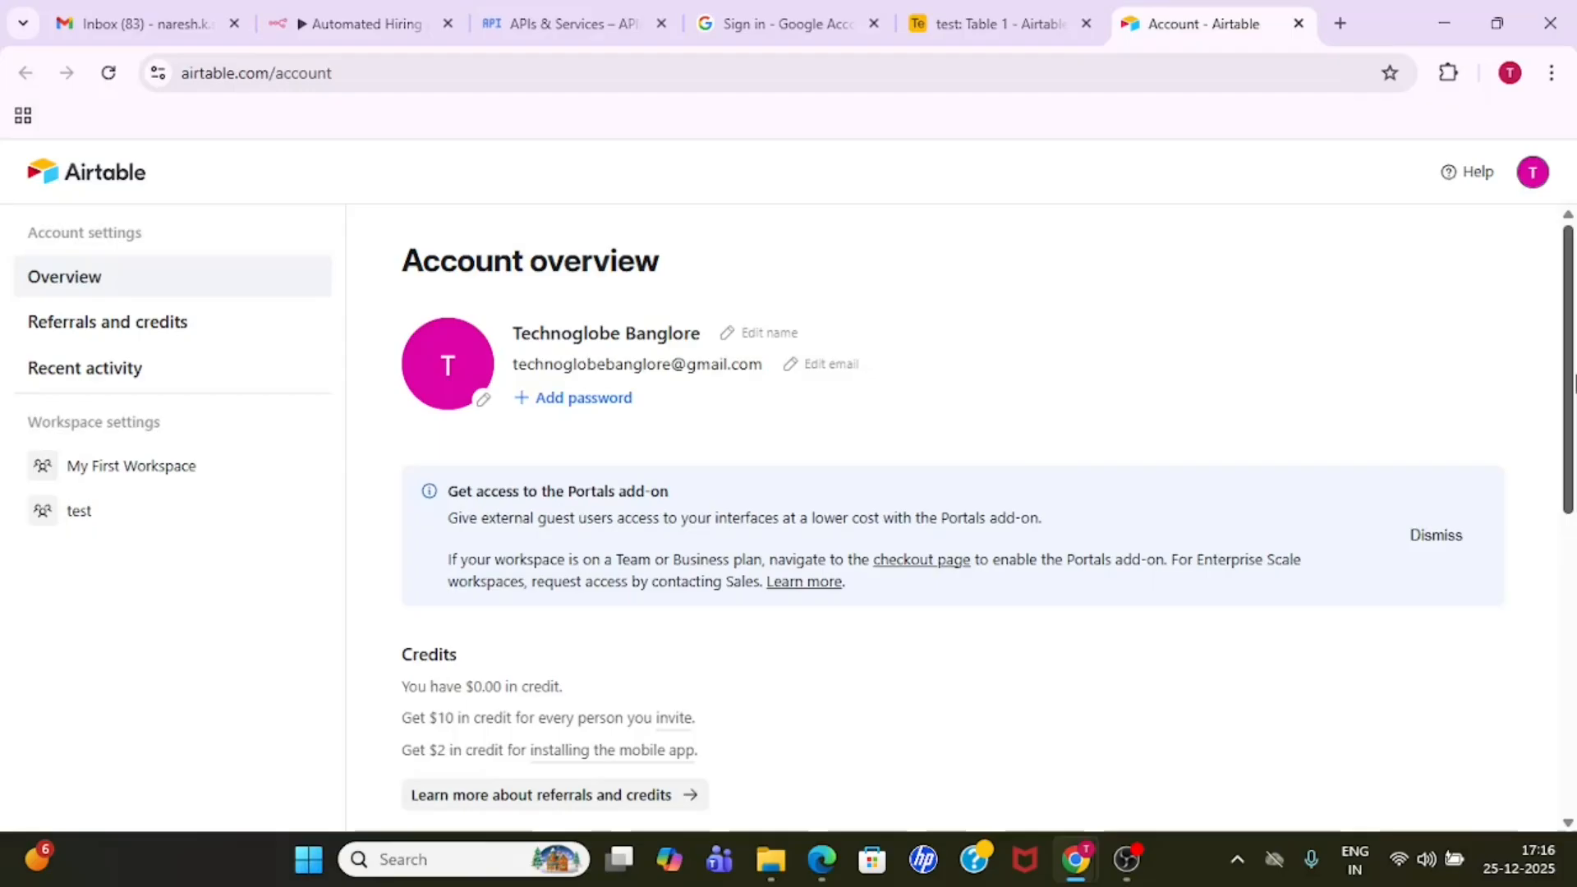
left_click_drag(1567, 386, 1567, 666)
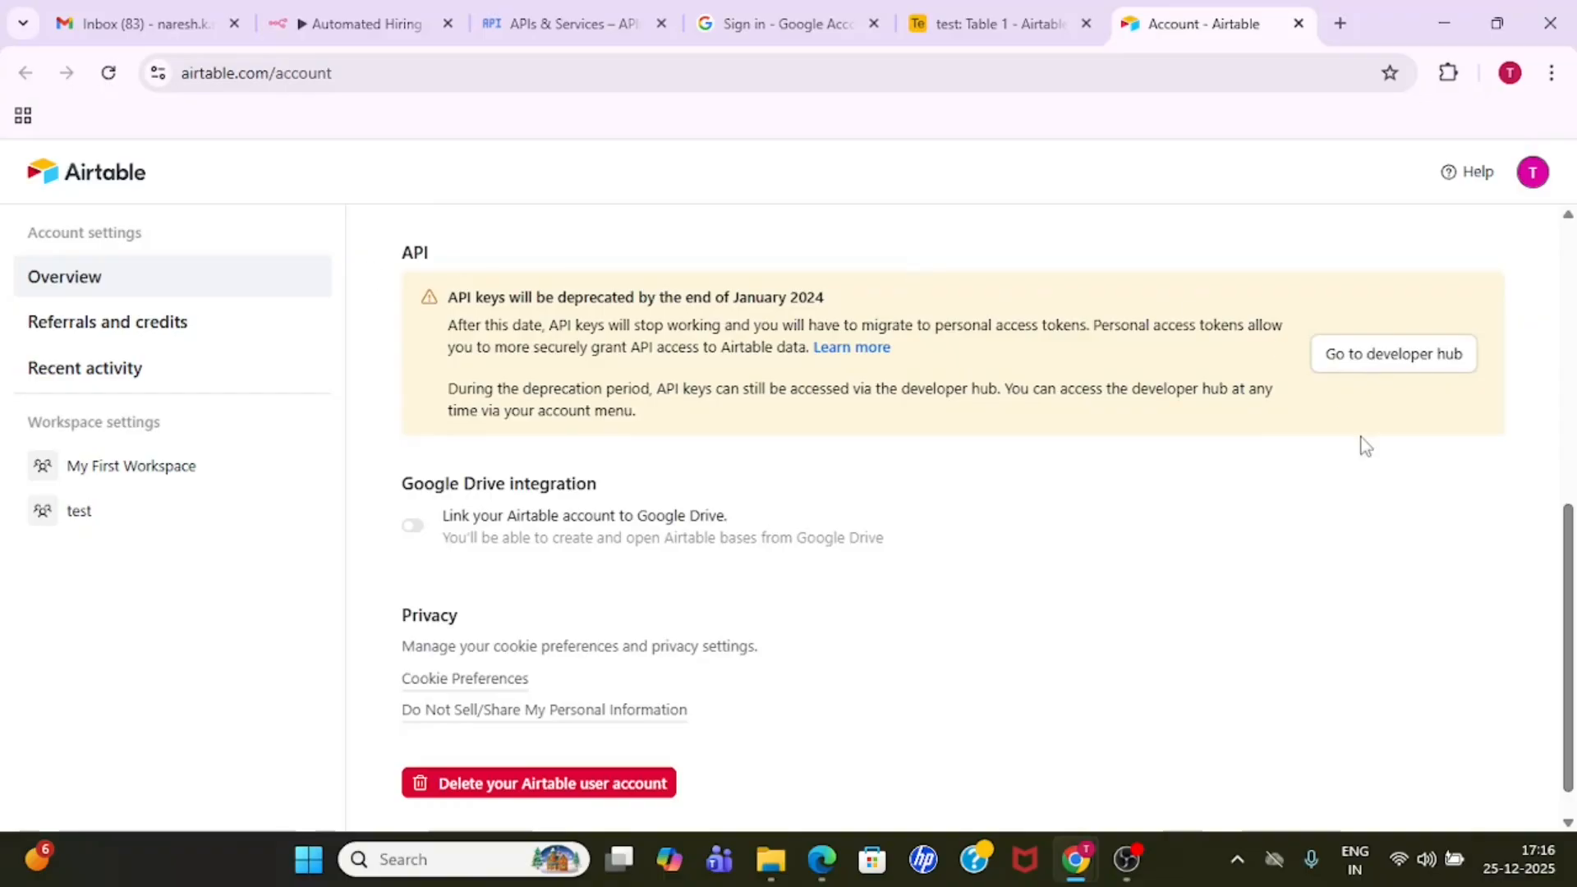
left_click(1394, 368)
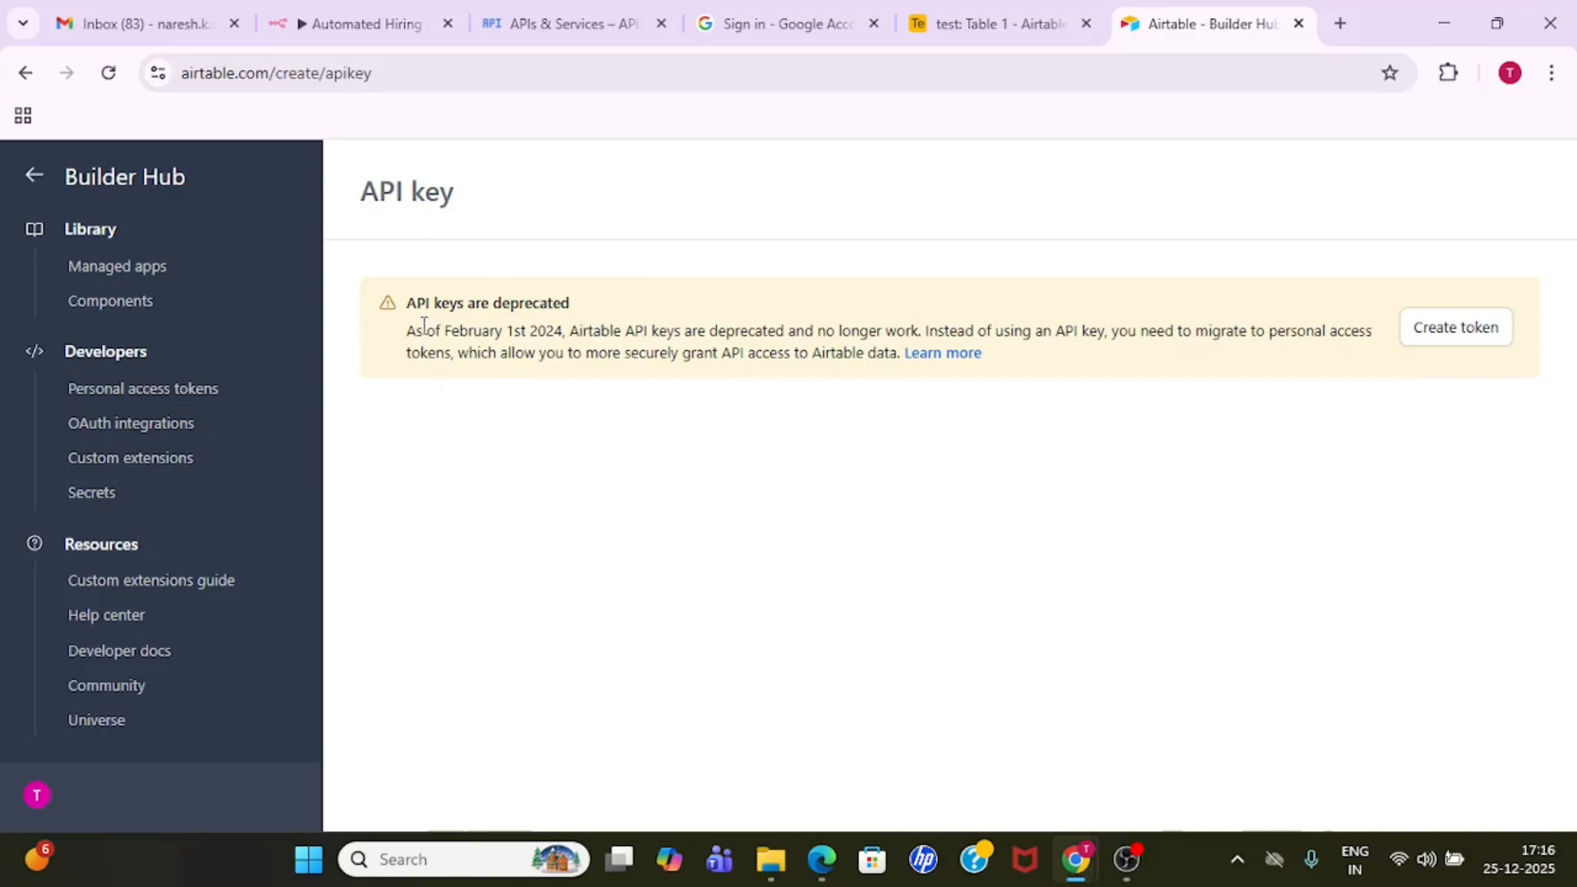
left_click_drag(417, 303, 584, 313)
left_click(589, 310)
double_click(538, 331)
left_click(567, 427)
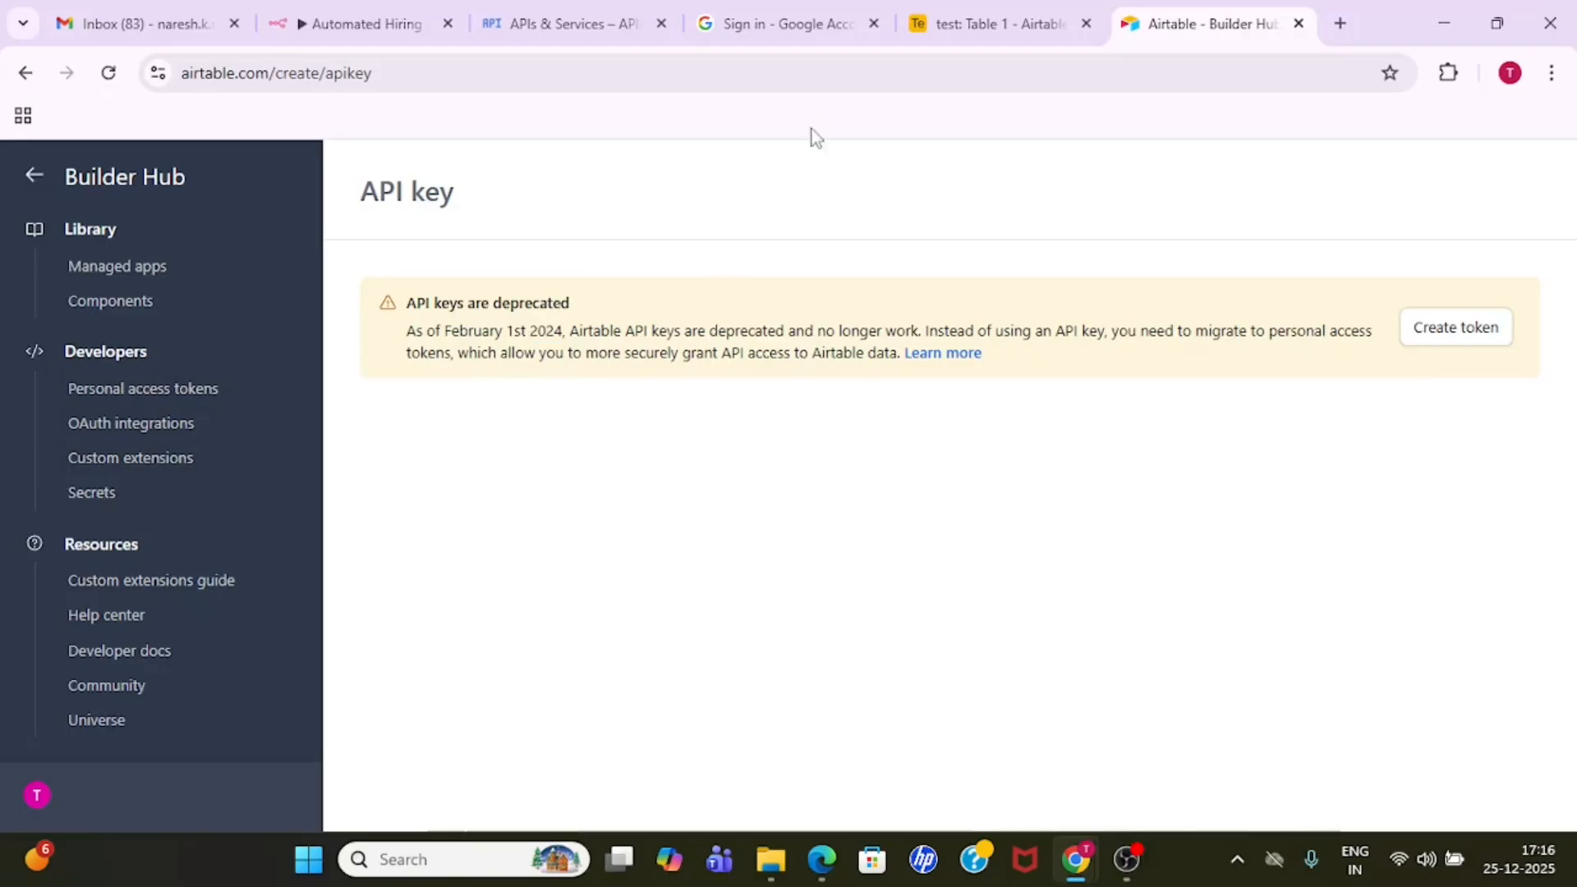
left_click(356, 12)
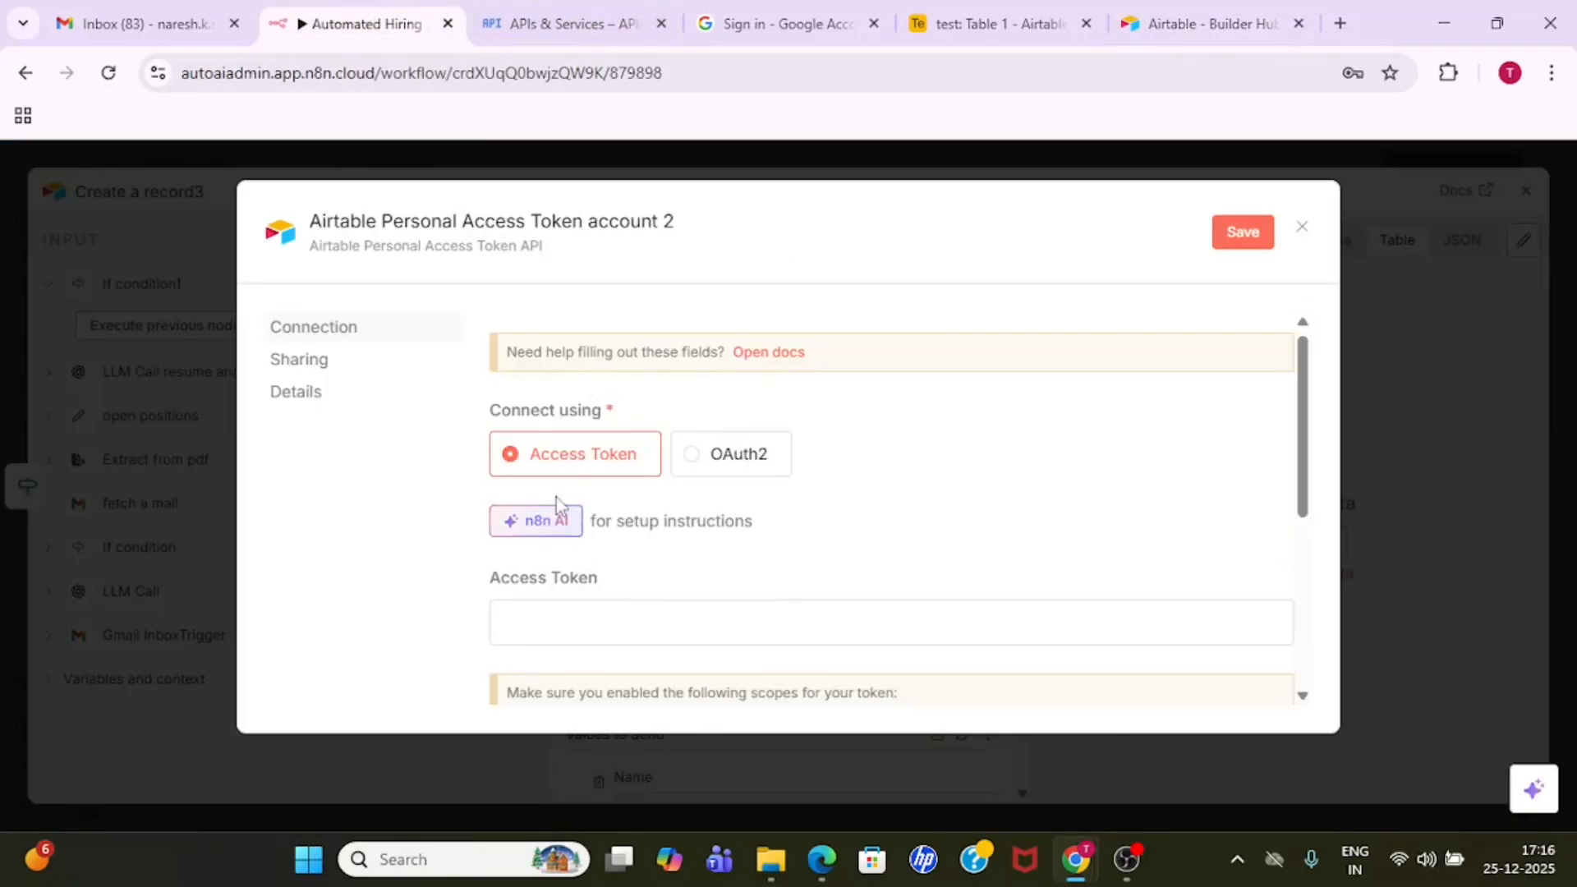
left_click(1158, 18)
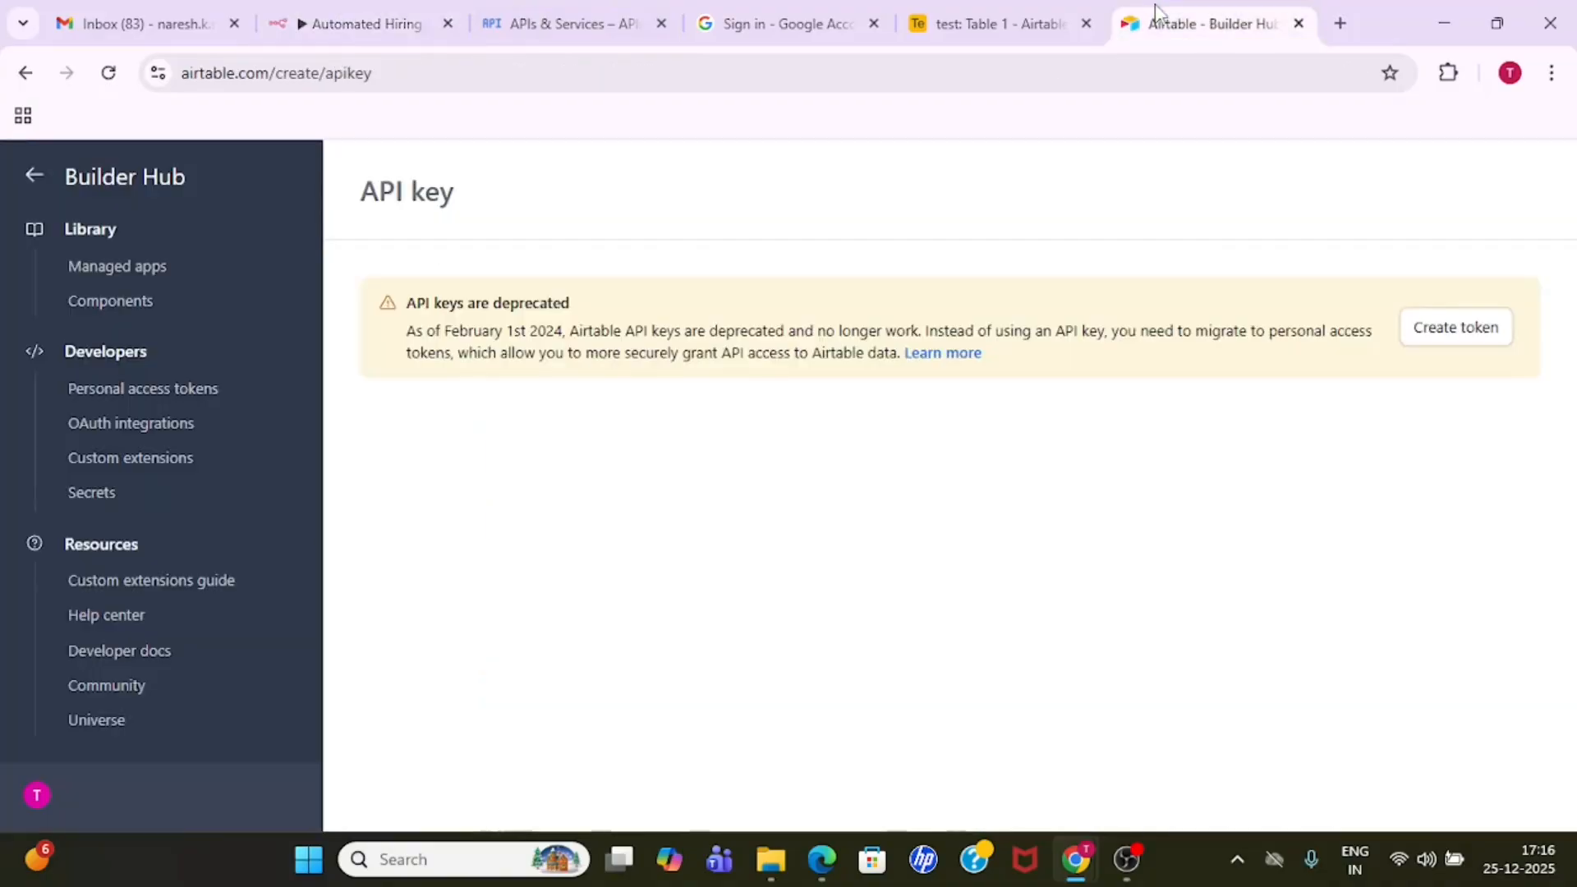
- Start a new personal access token in Airtable's Builder Hub and name it testtoken
left_click(170, 396)
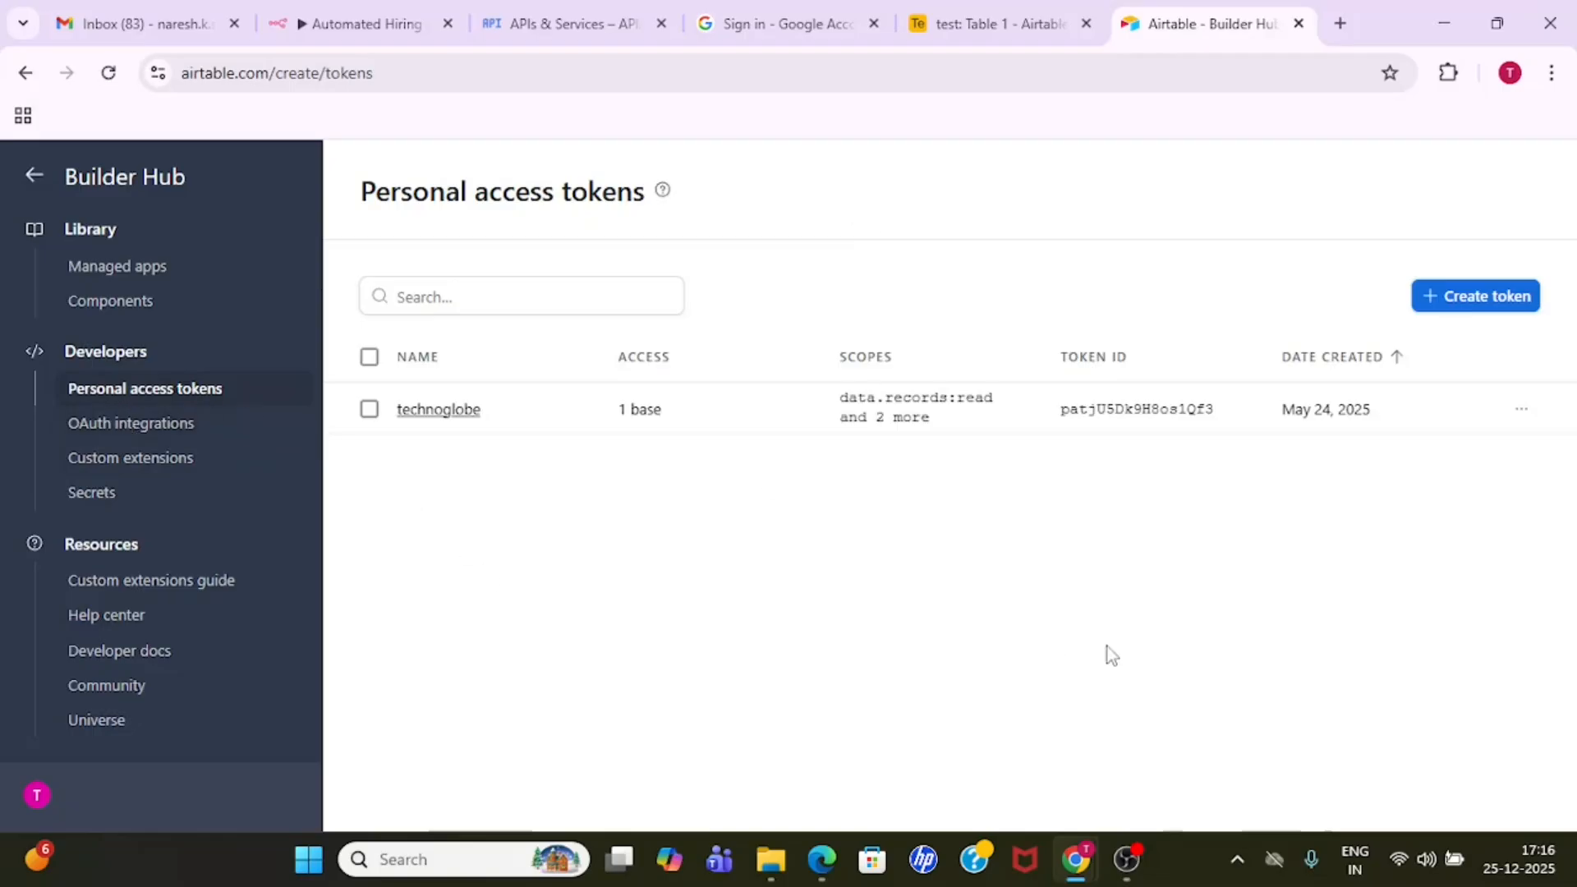
left_click(1479, 301)
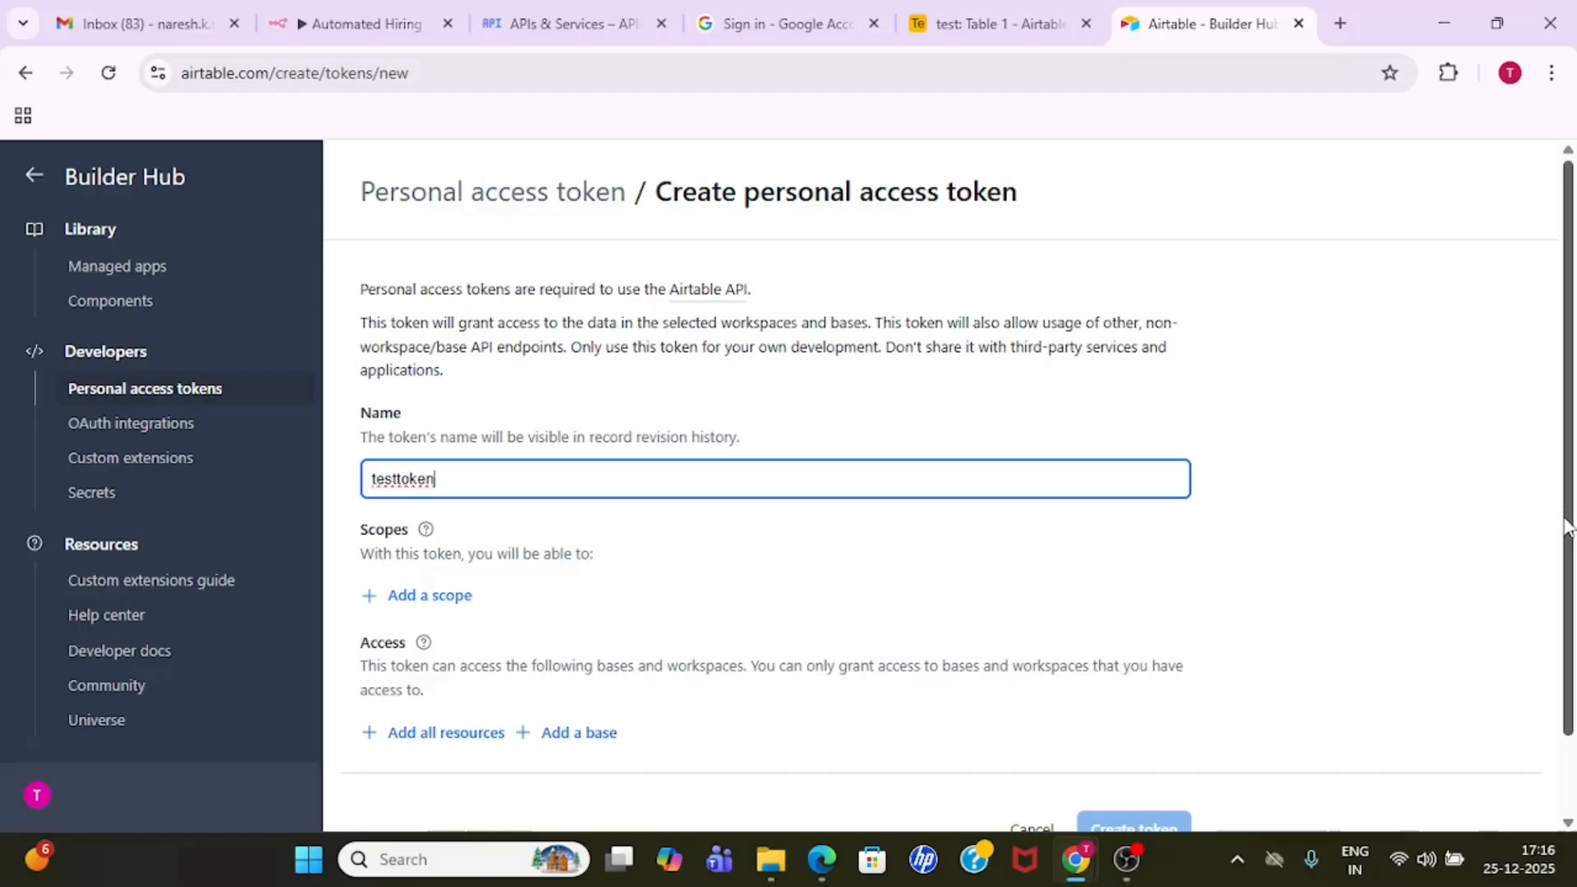
scroll(1566, 522, "down", 2)
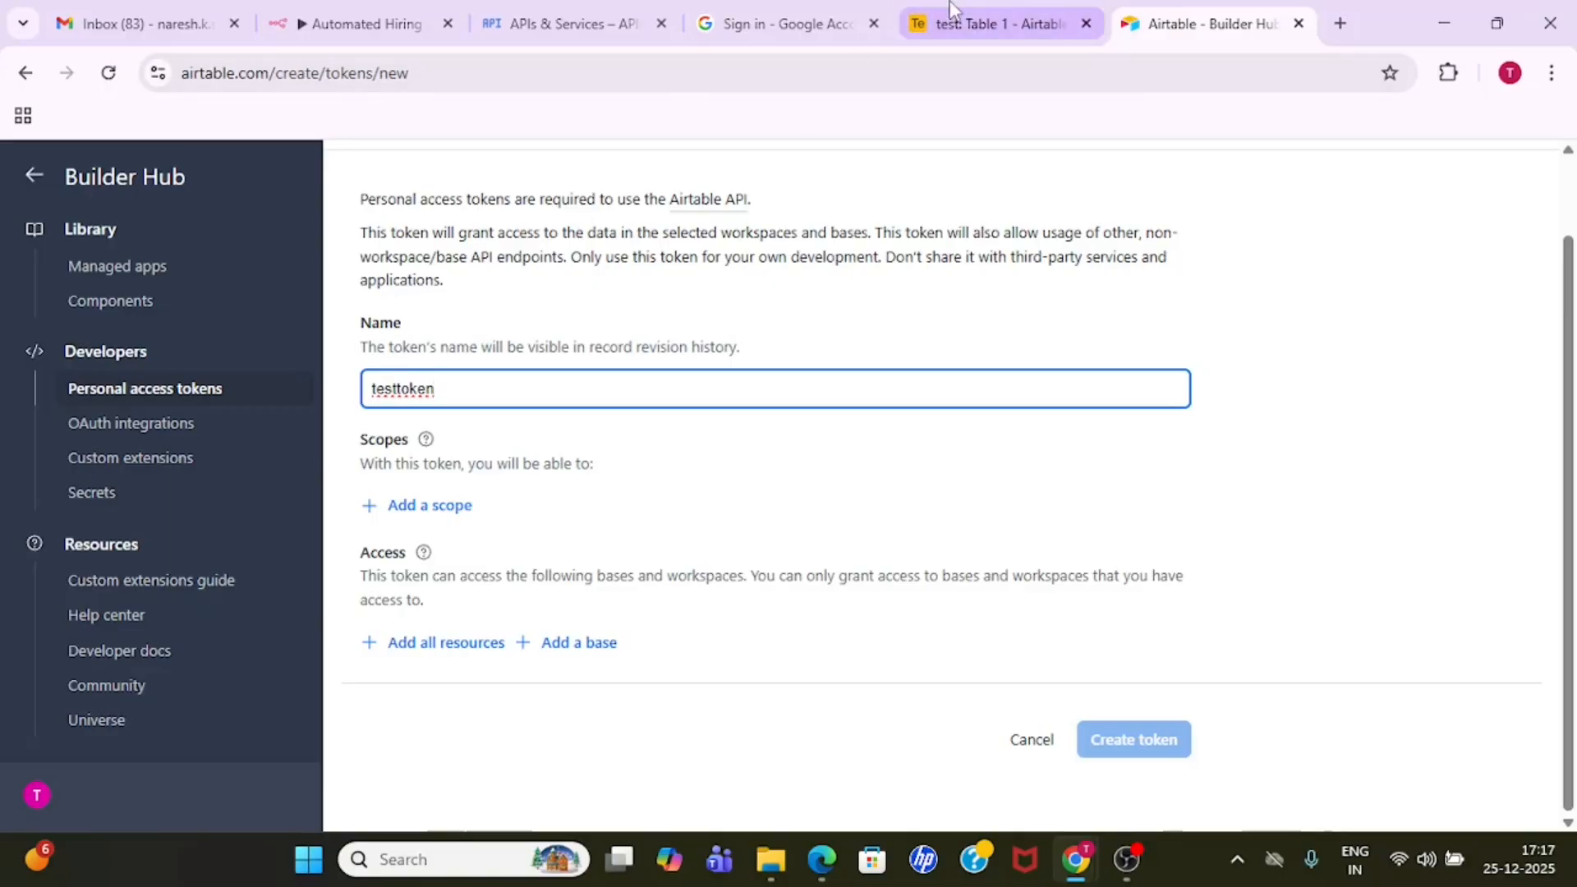
left_click(998, 23)
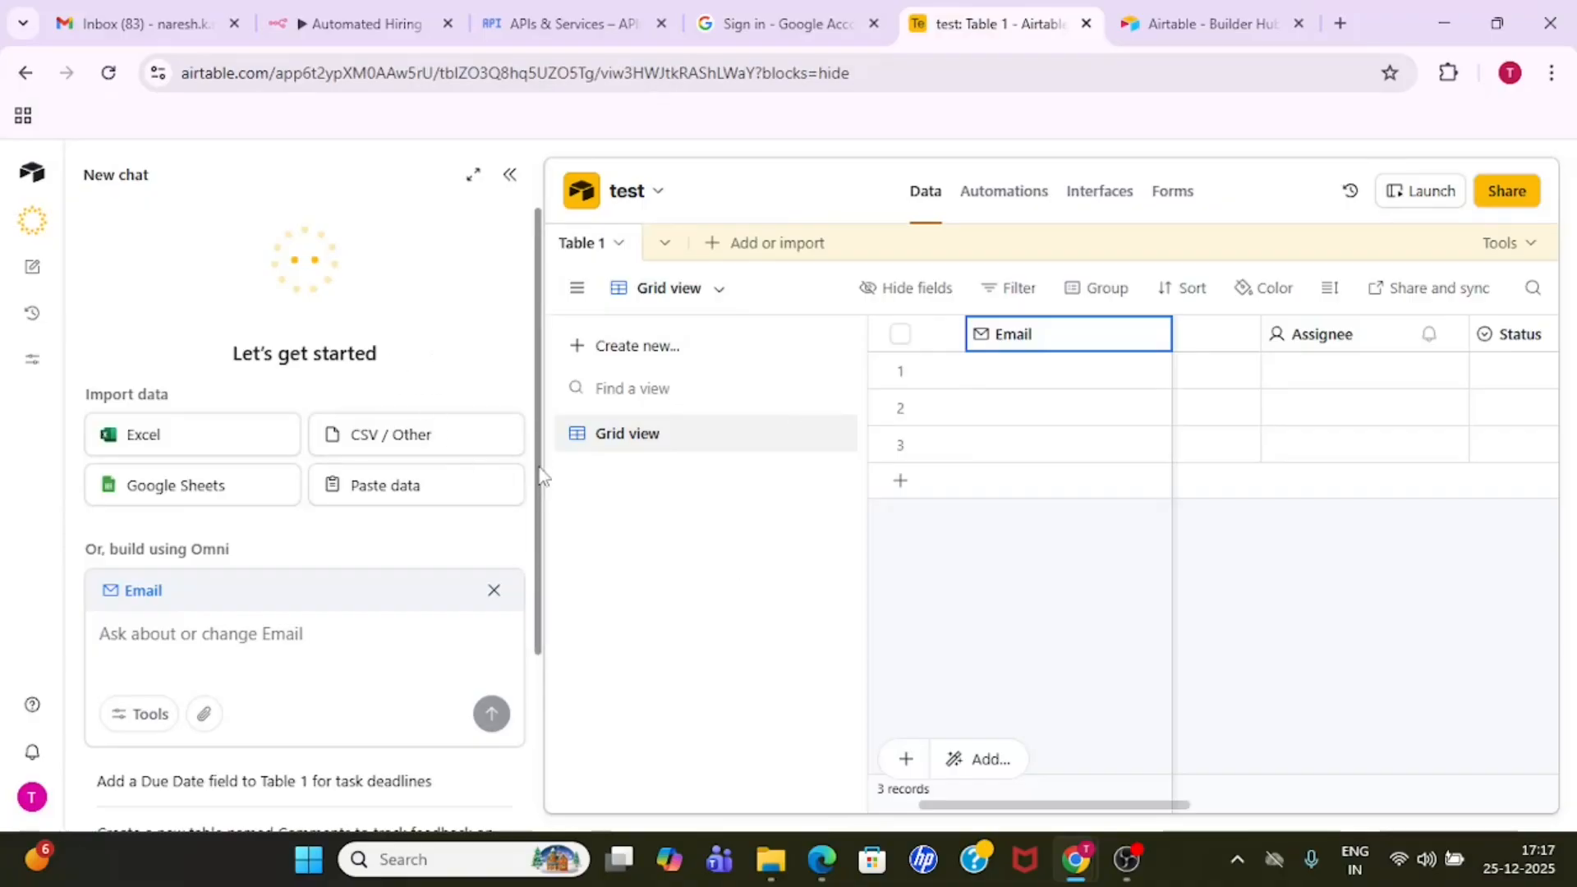
left_click_drag(541, 475, 552, 443)
left_click(1204, 23)
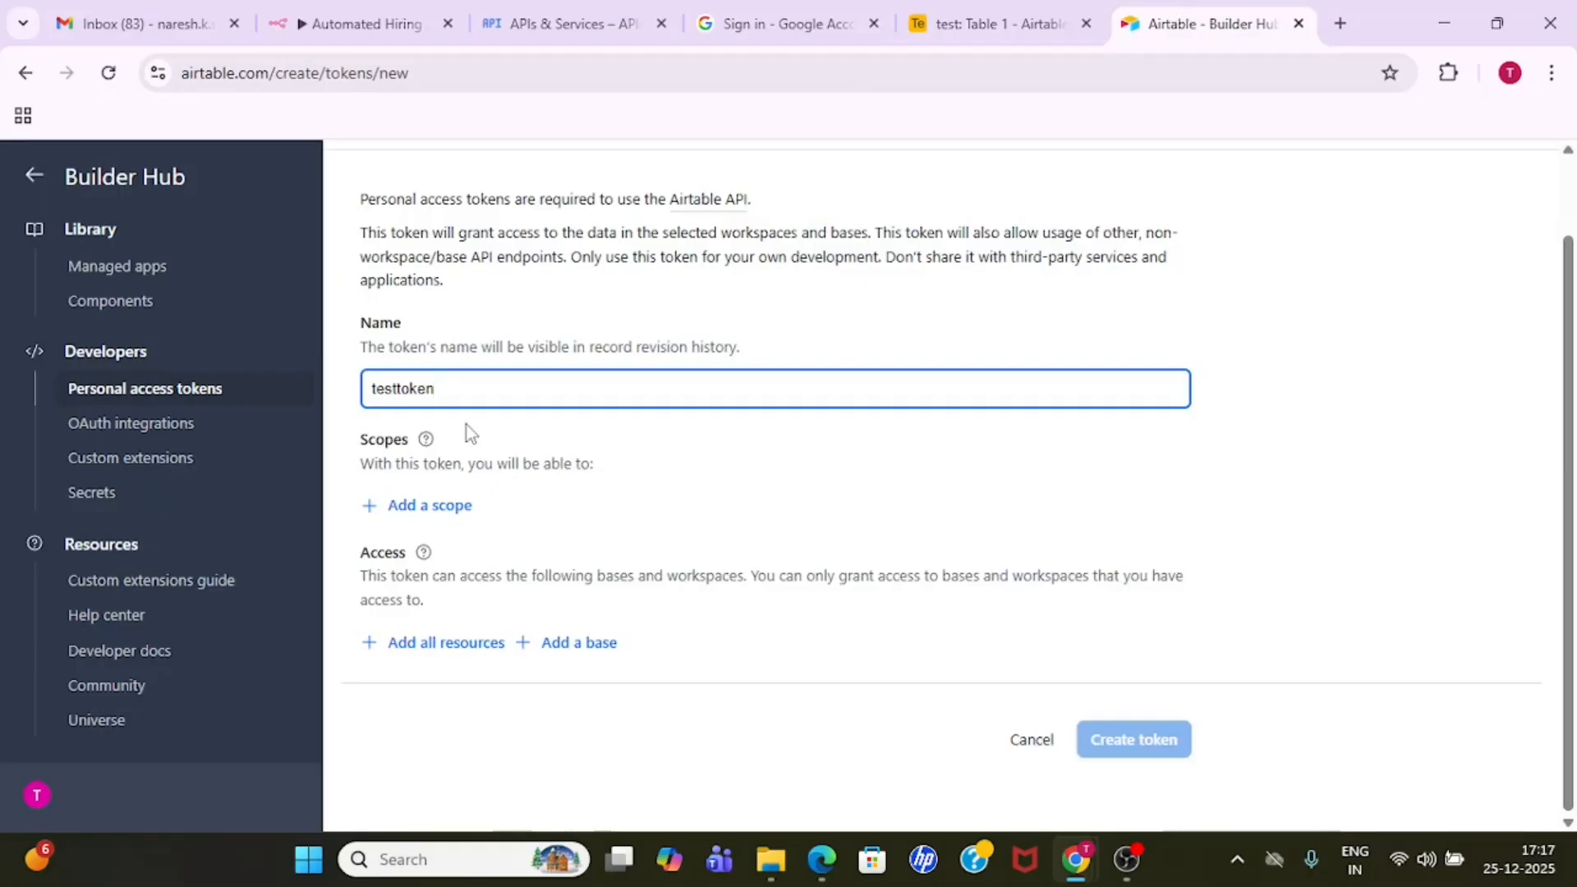
- Bring up the scope choices for testtoken and check n8n's Airtable credential form for the scopes it requires
left_click(438, 511)
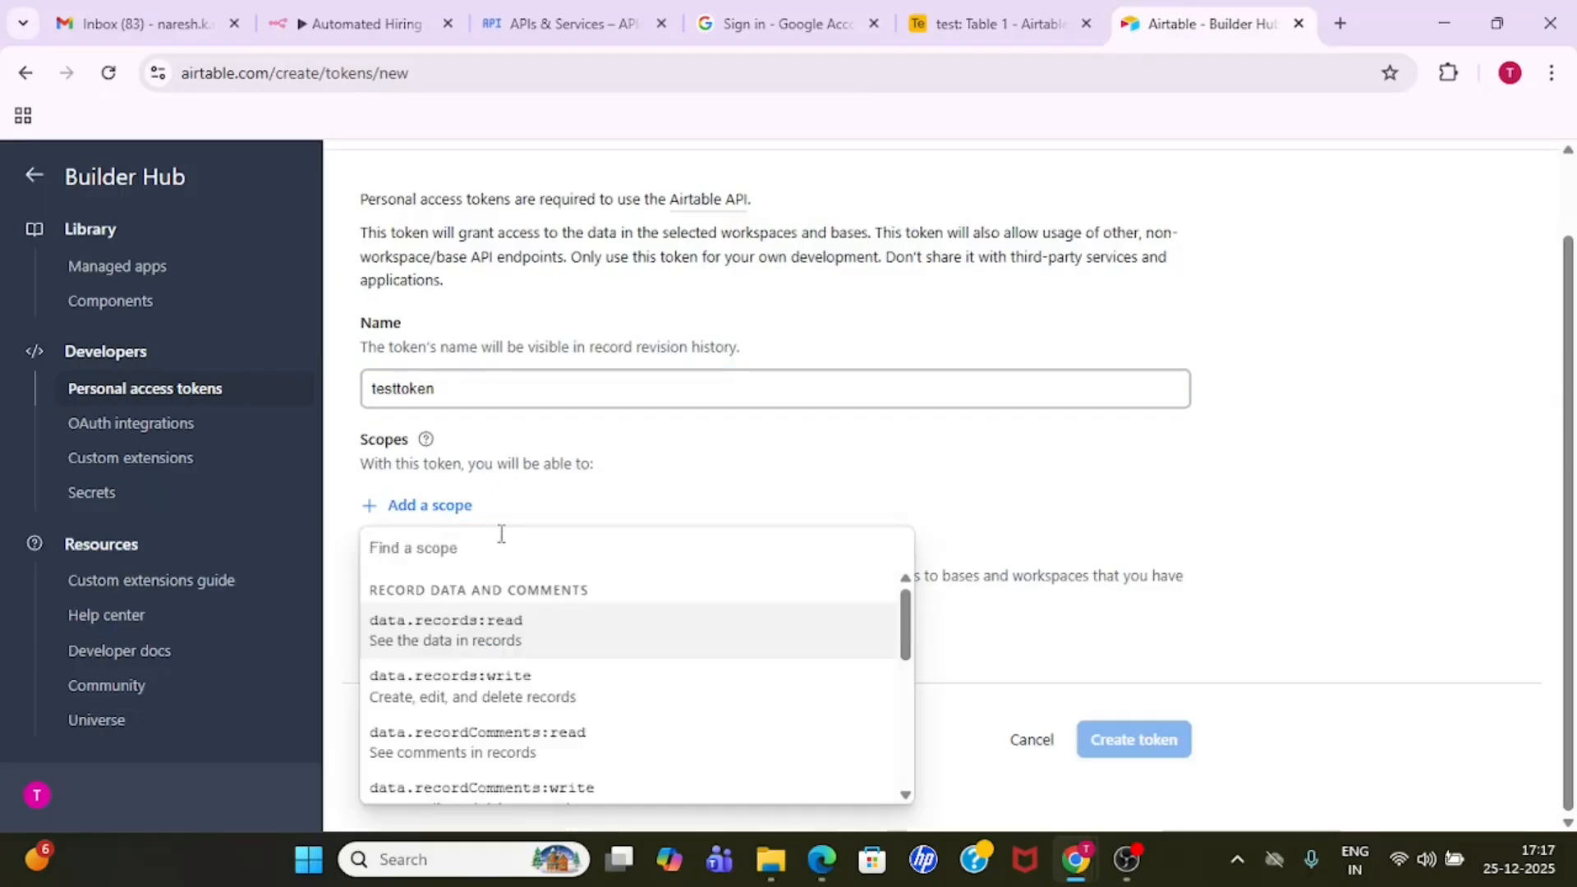
mouse_move(905, 637)
left_mouse_down()
mouse_move(914, 749)
mouse_move(909, 616)
left_mouse_up()
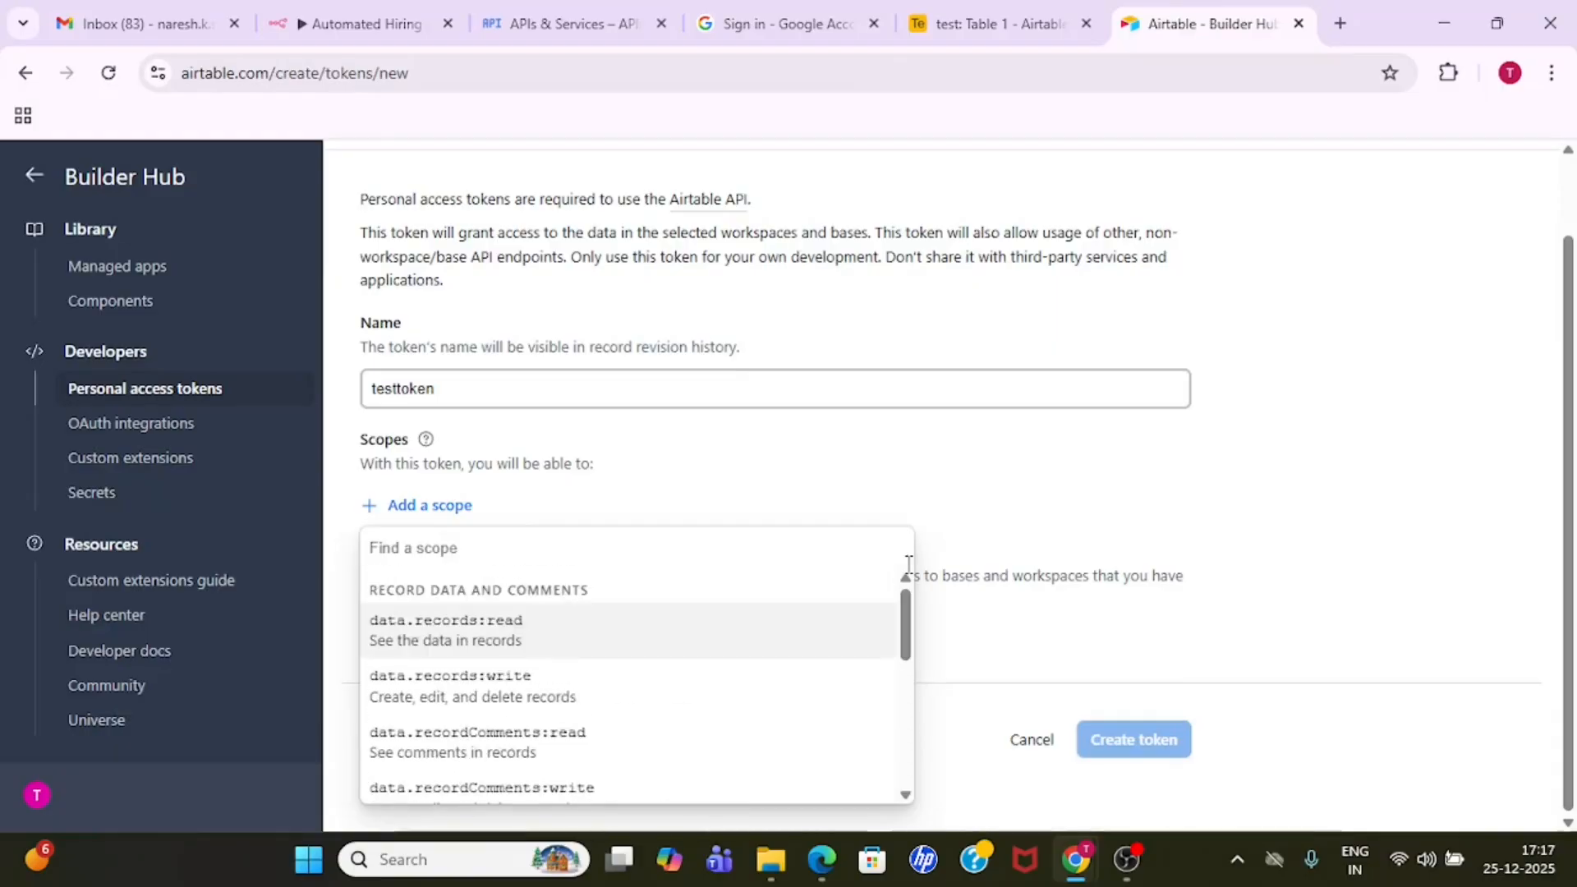
left_click(363, 11)
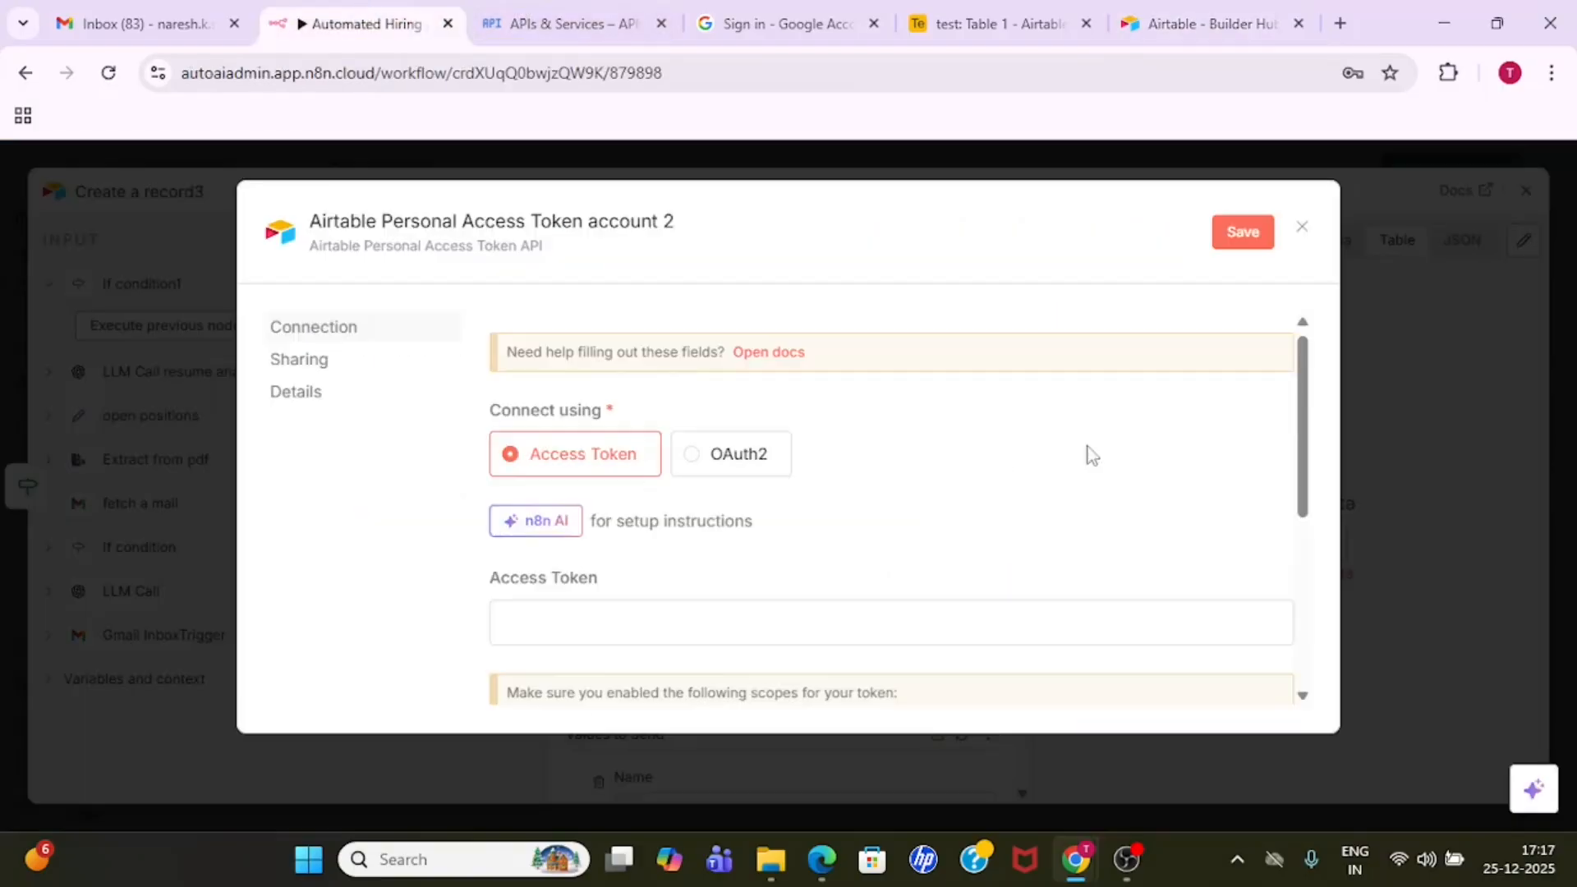
left_click_drag(1305, 465, 1308, 571)
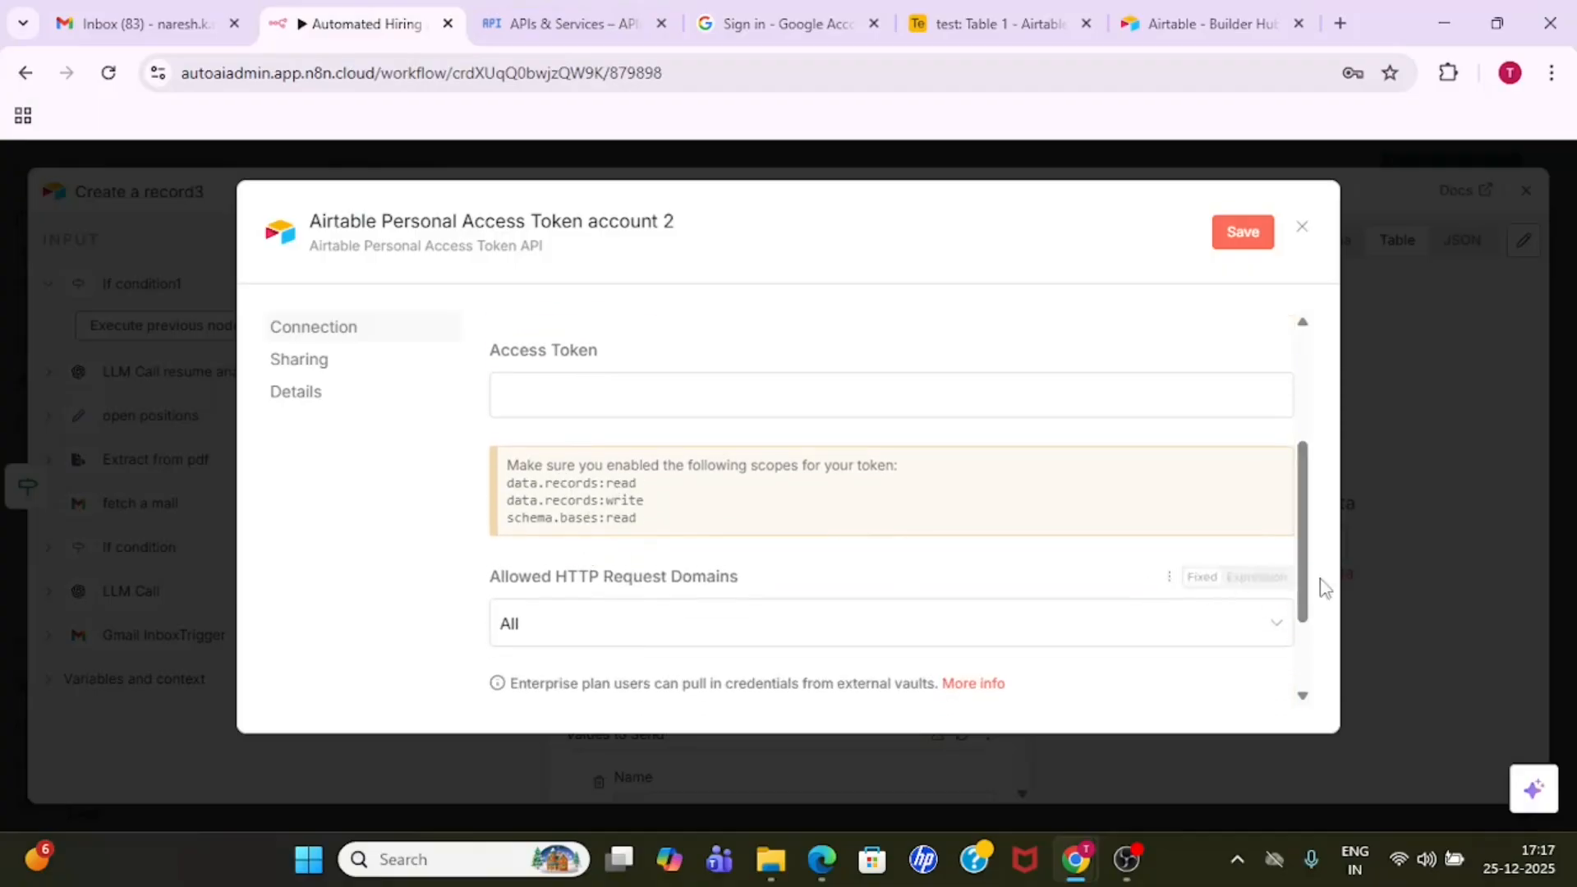
left_click_drag(1304, 585, 1147, 18)
left_click(1147, 19)
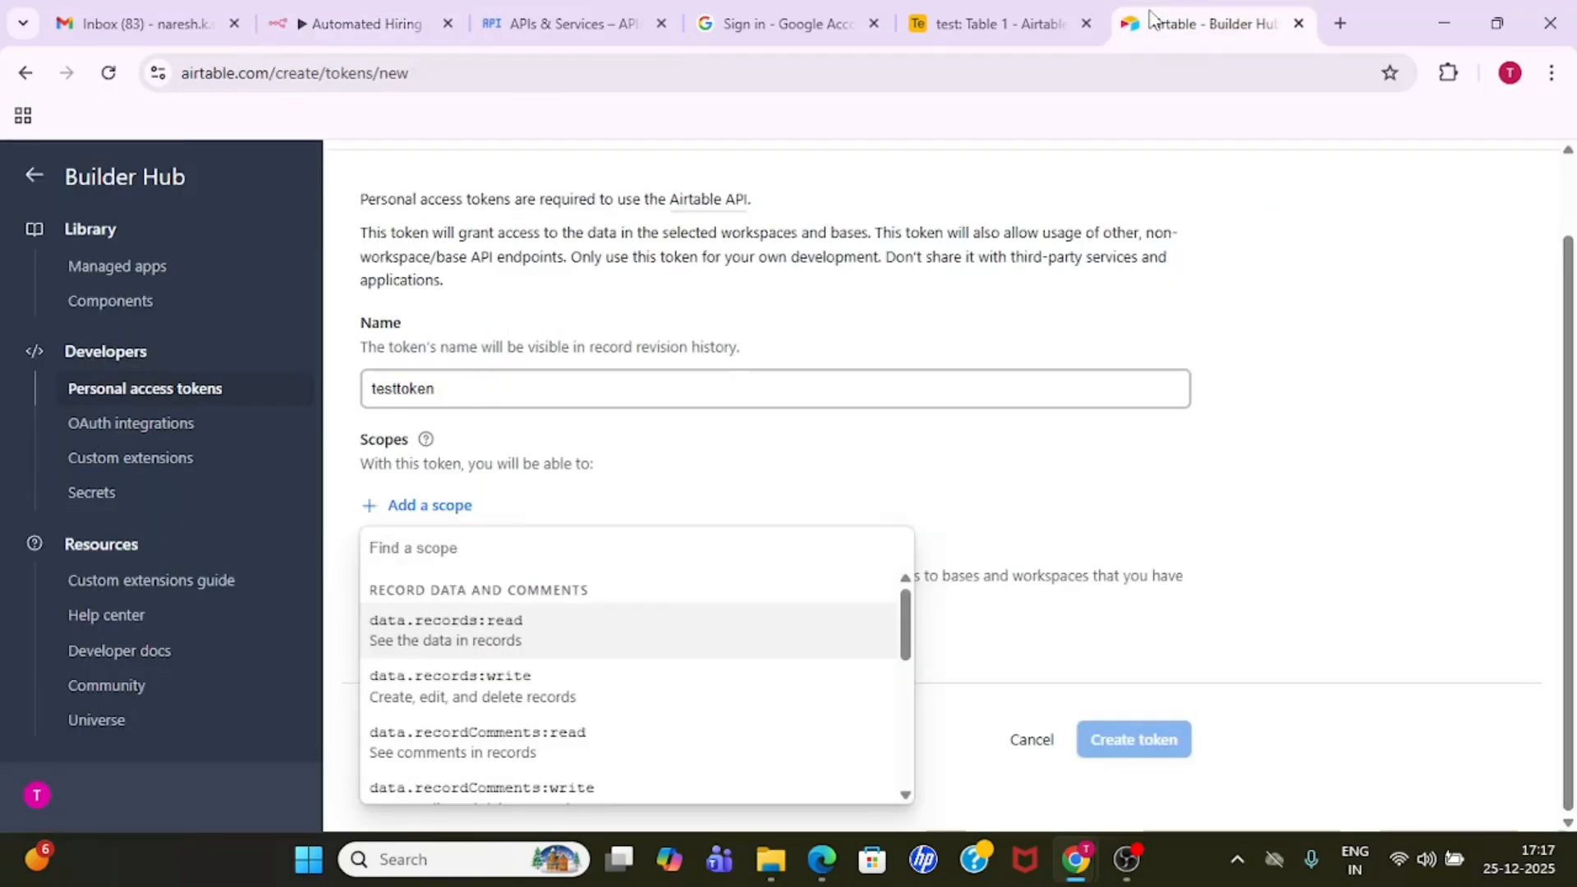
- Add the data.records:read and data.records:write scopes to testtoken
left_click(518, 630)
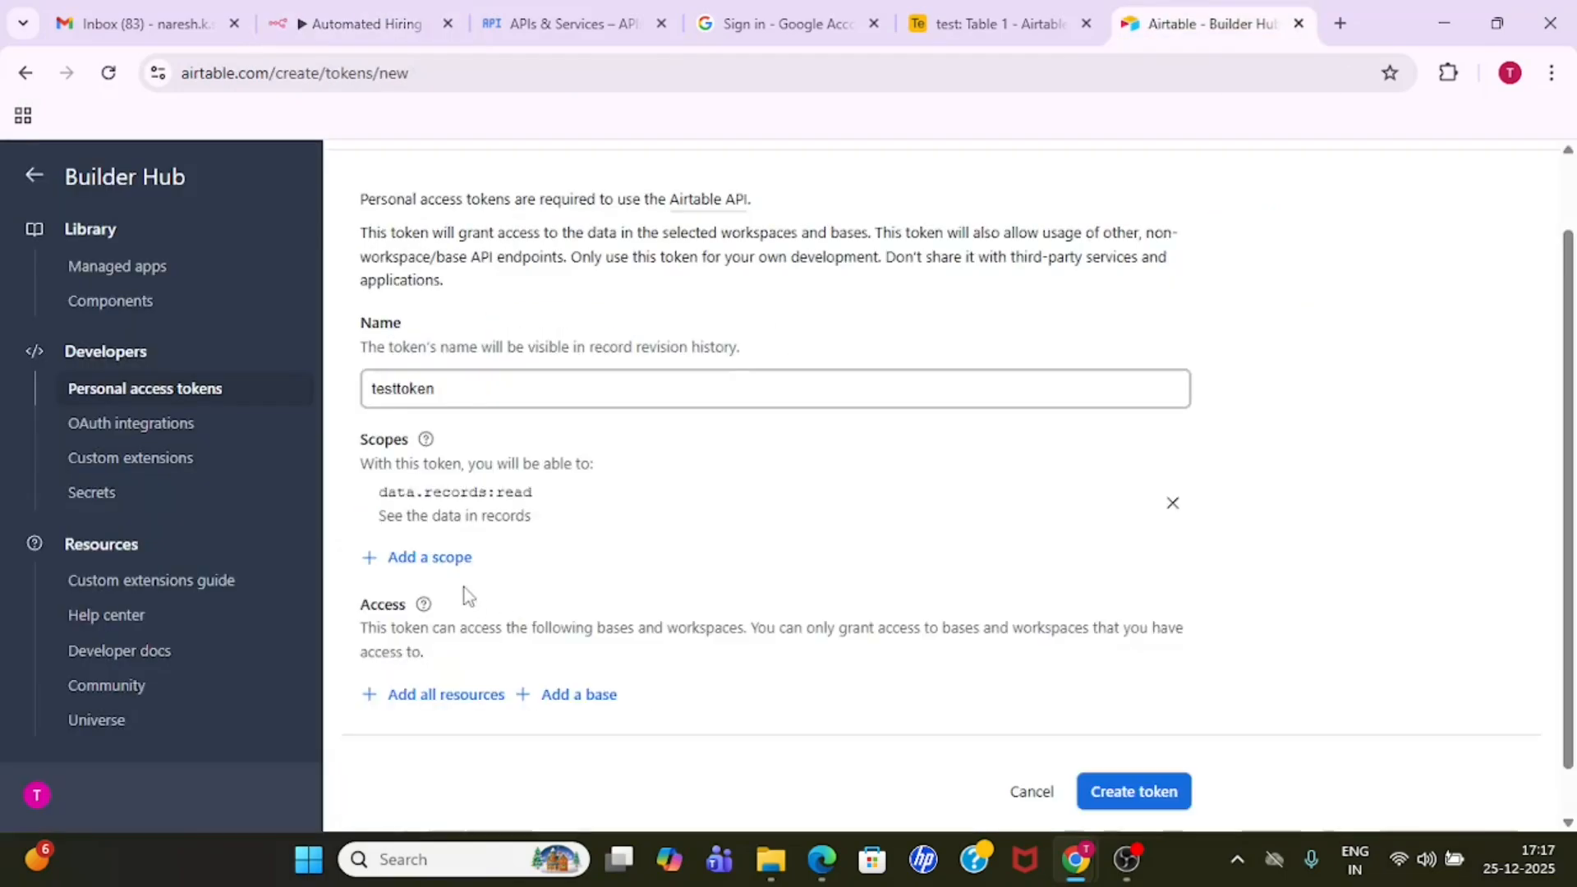
left_click(442, 558)
left_click(522, 366)
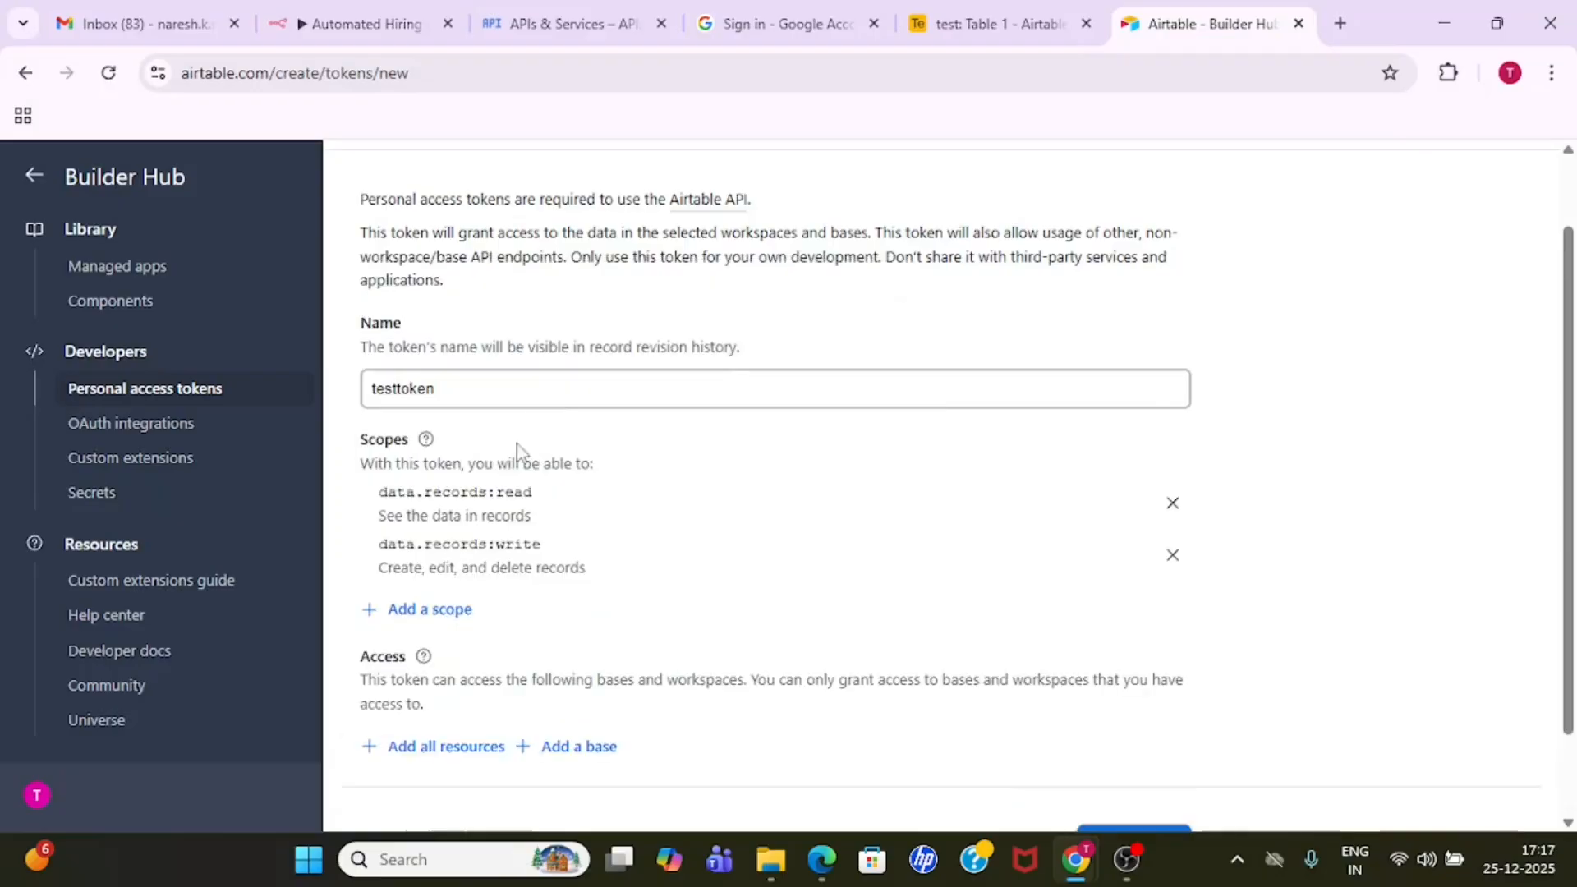
left_click(447, 624)
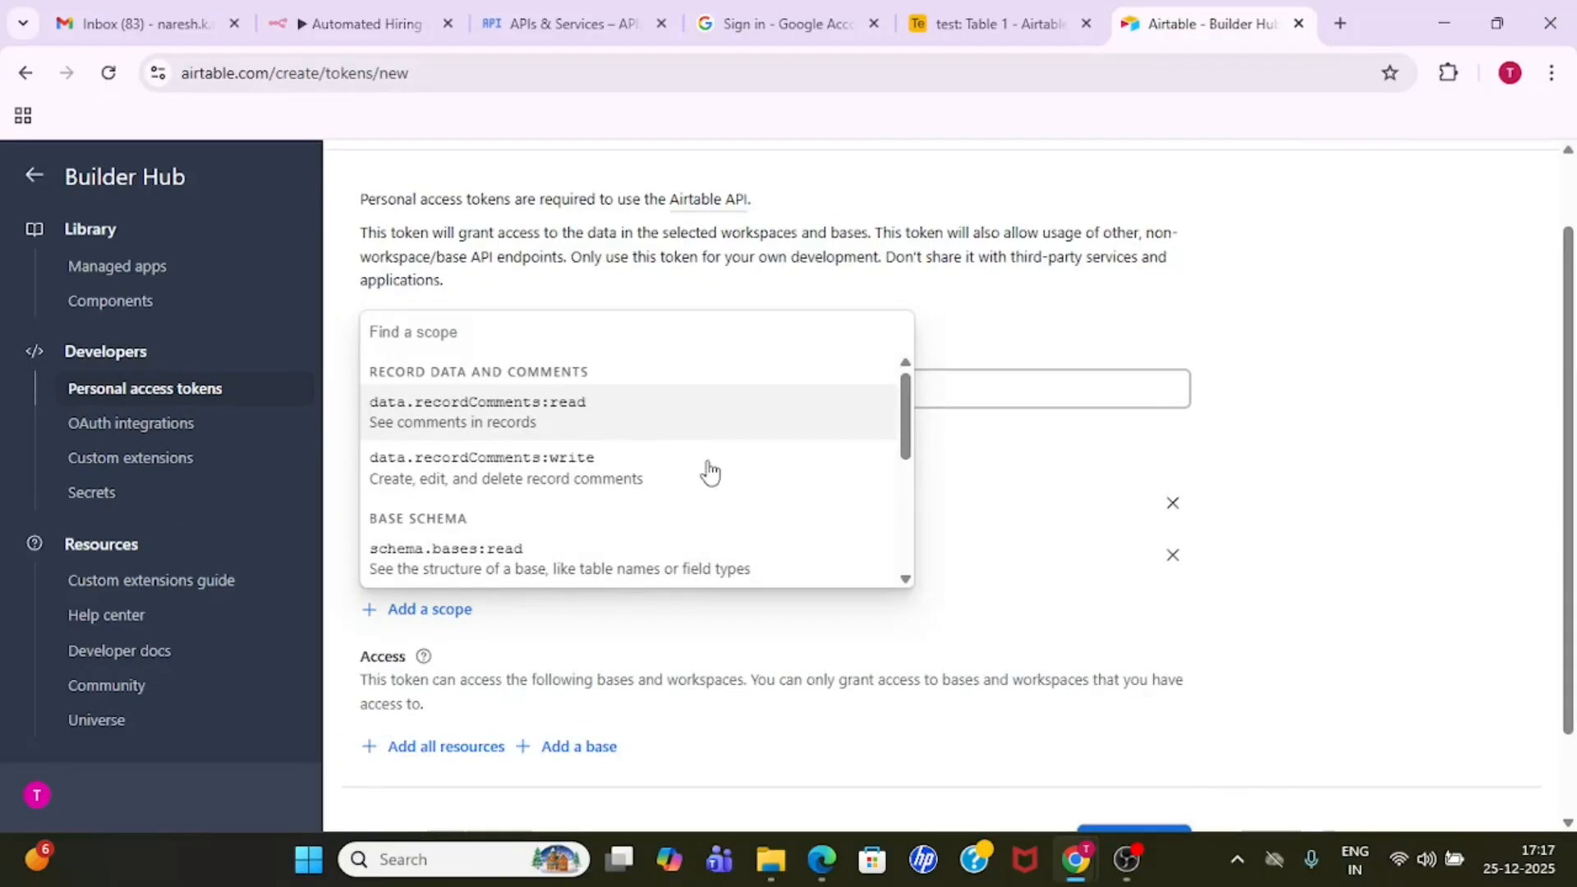
left_click_drag(904, 442, 910, 505)
left_click(1349, 565)
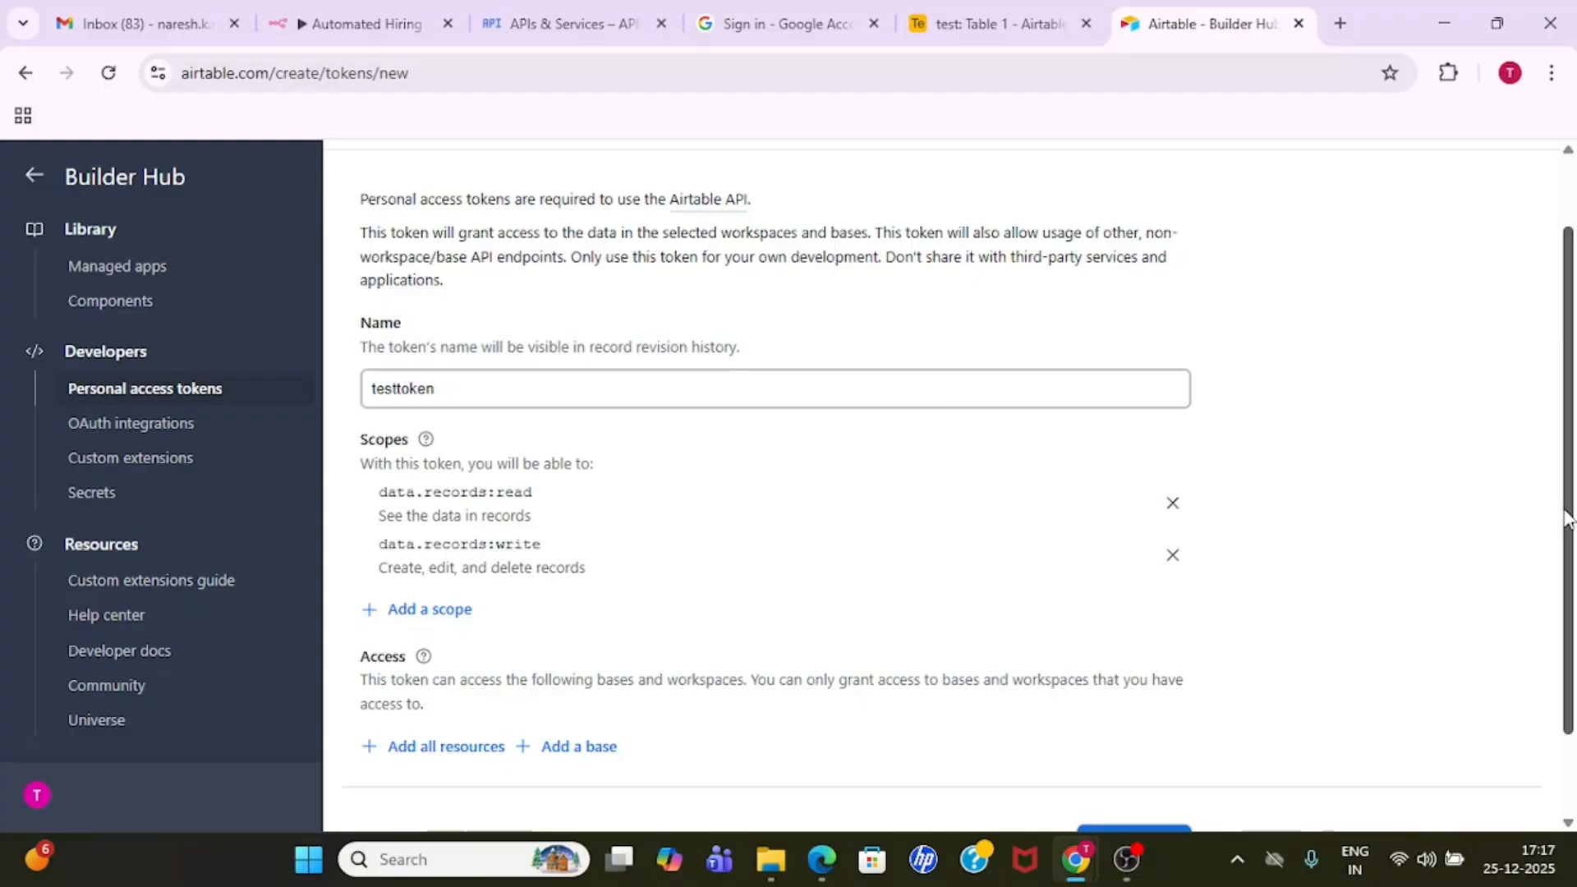
- Grant testtoken access to the test base
left_click_drag(1565, 517, 1565, 595)
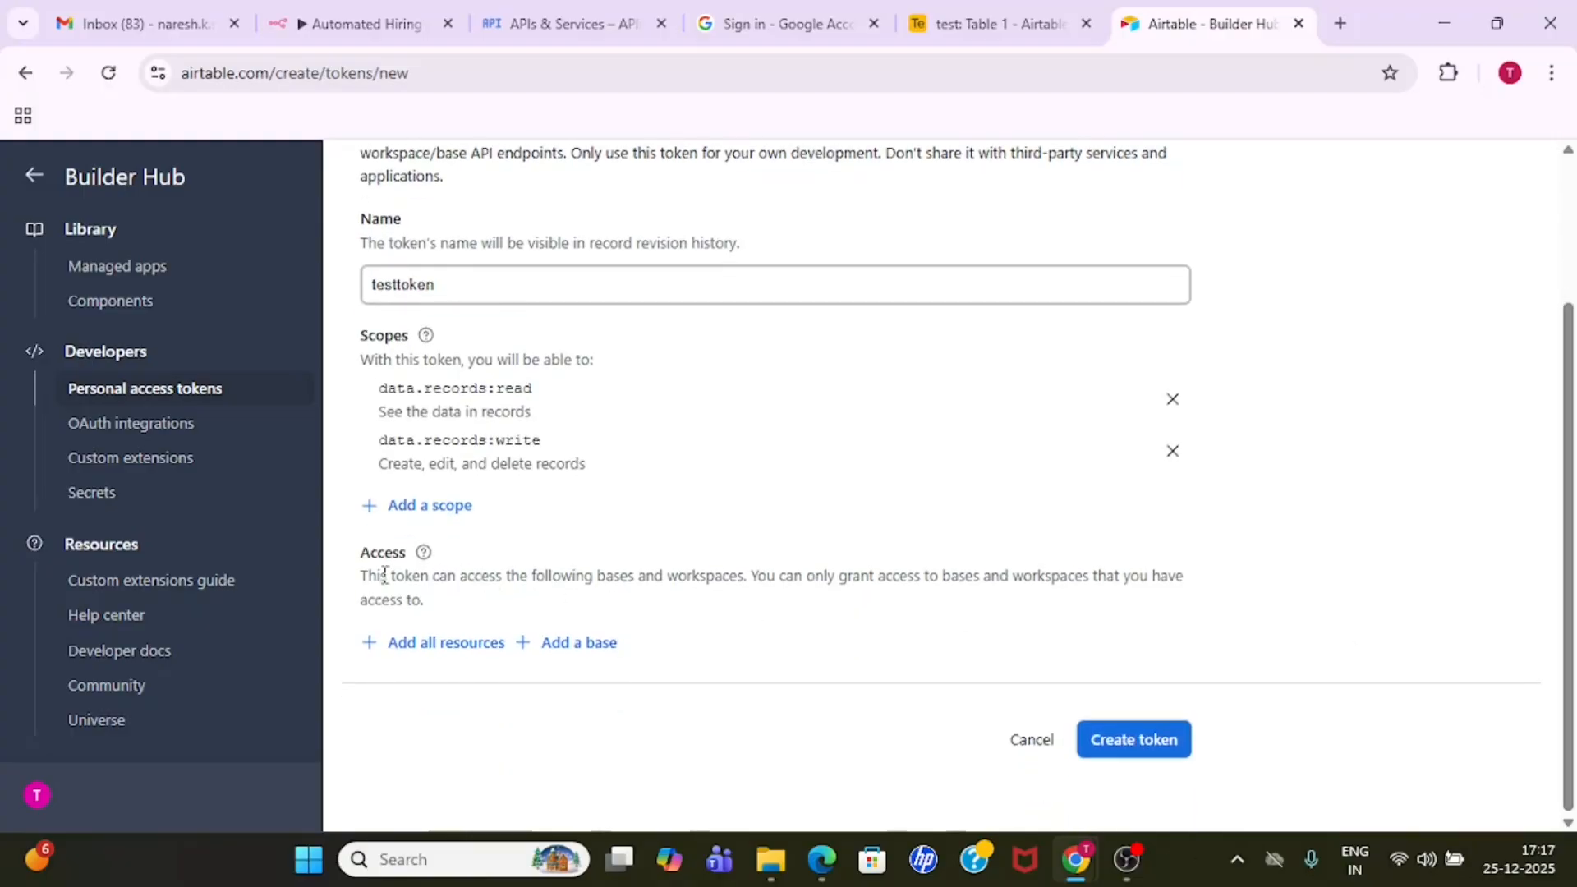
left_click(576, 657)
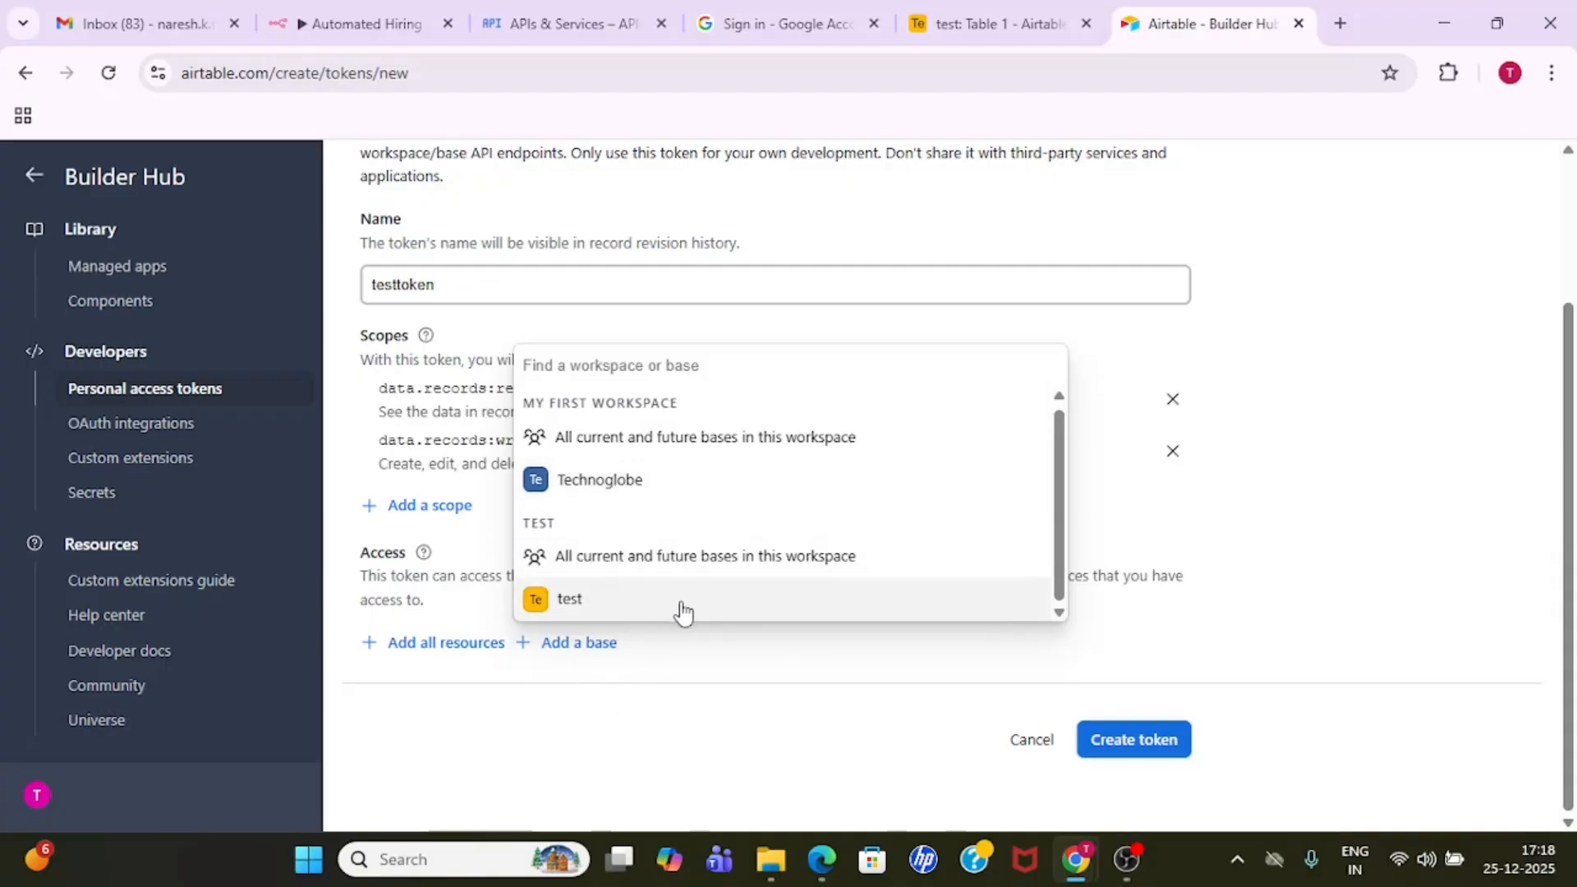
left_click(731, 603)
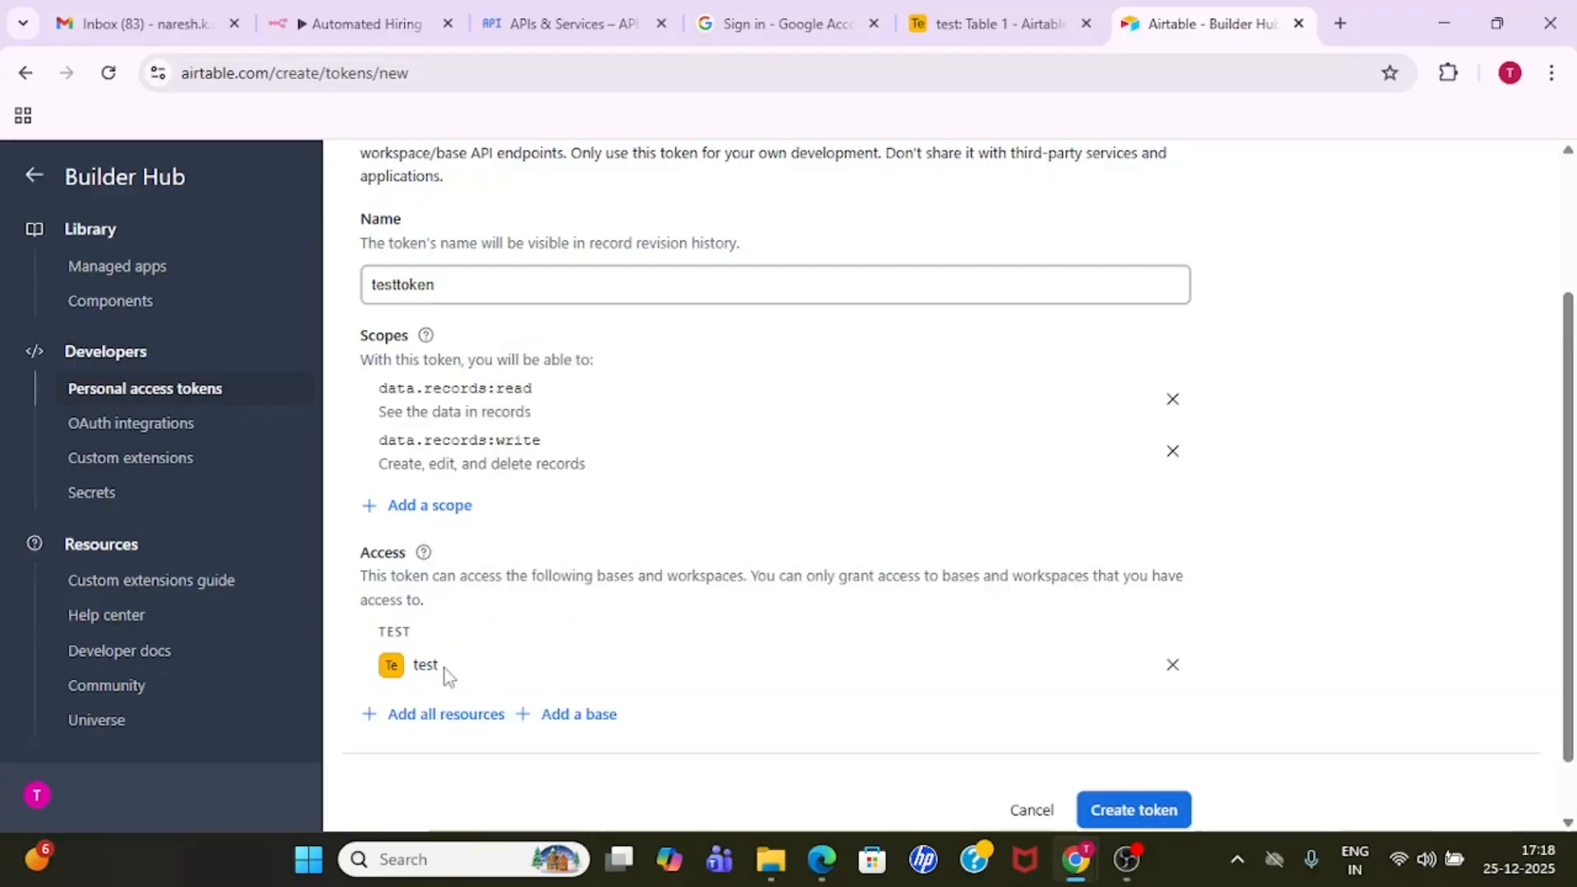
left_click(574, 718)
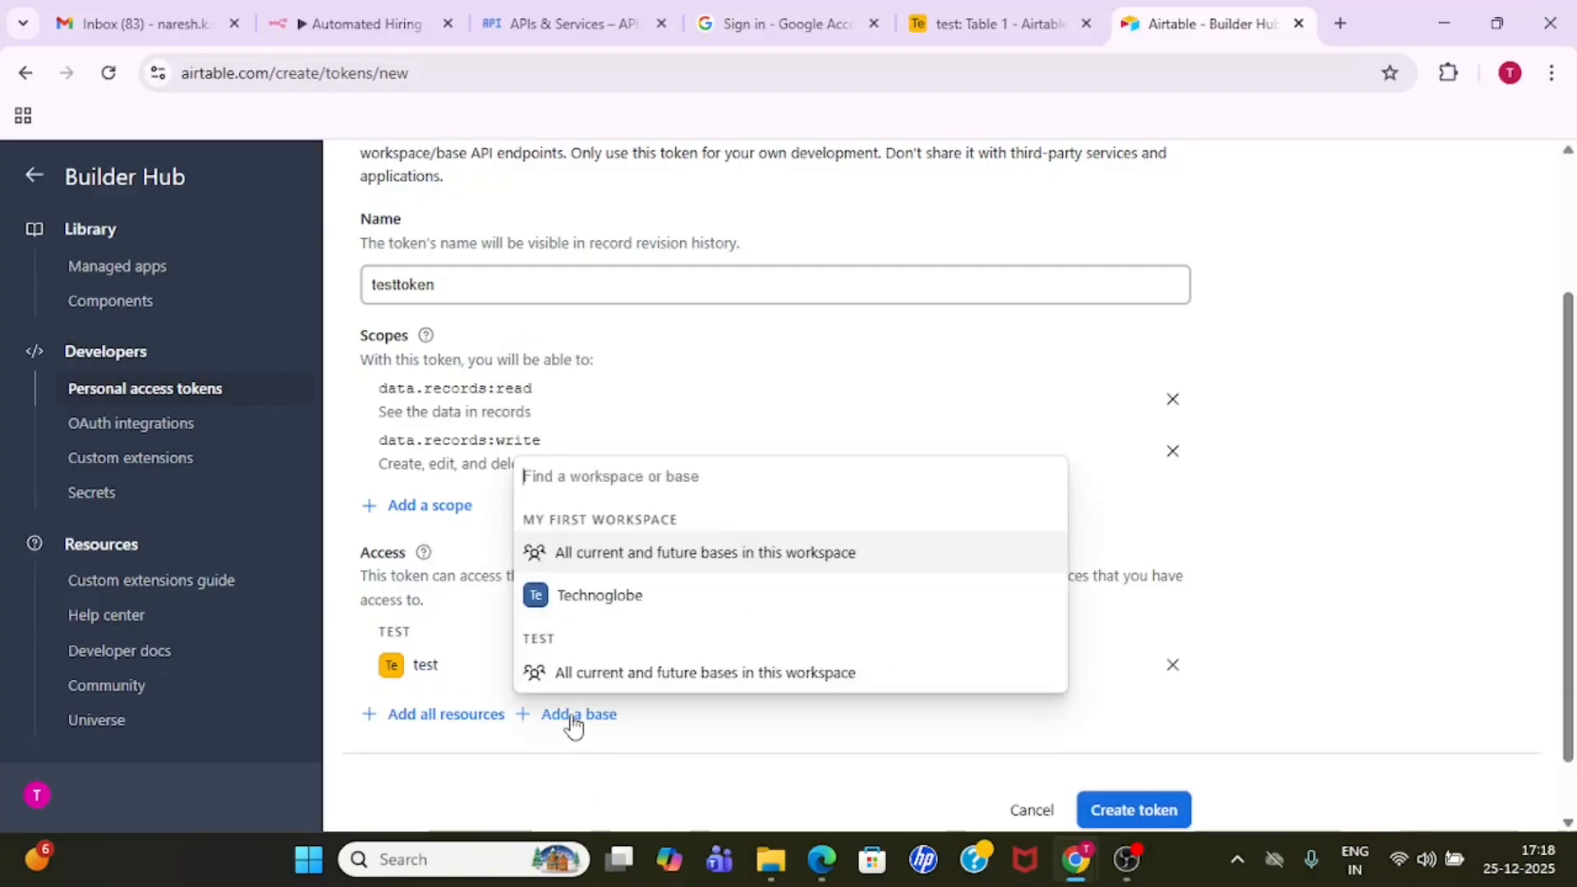
left_click(608, 599)
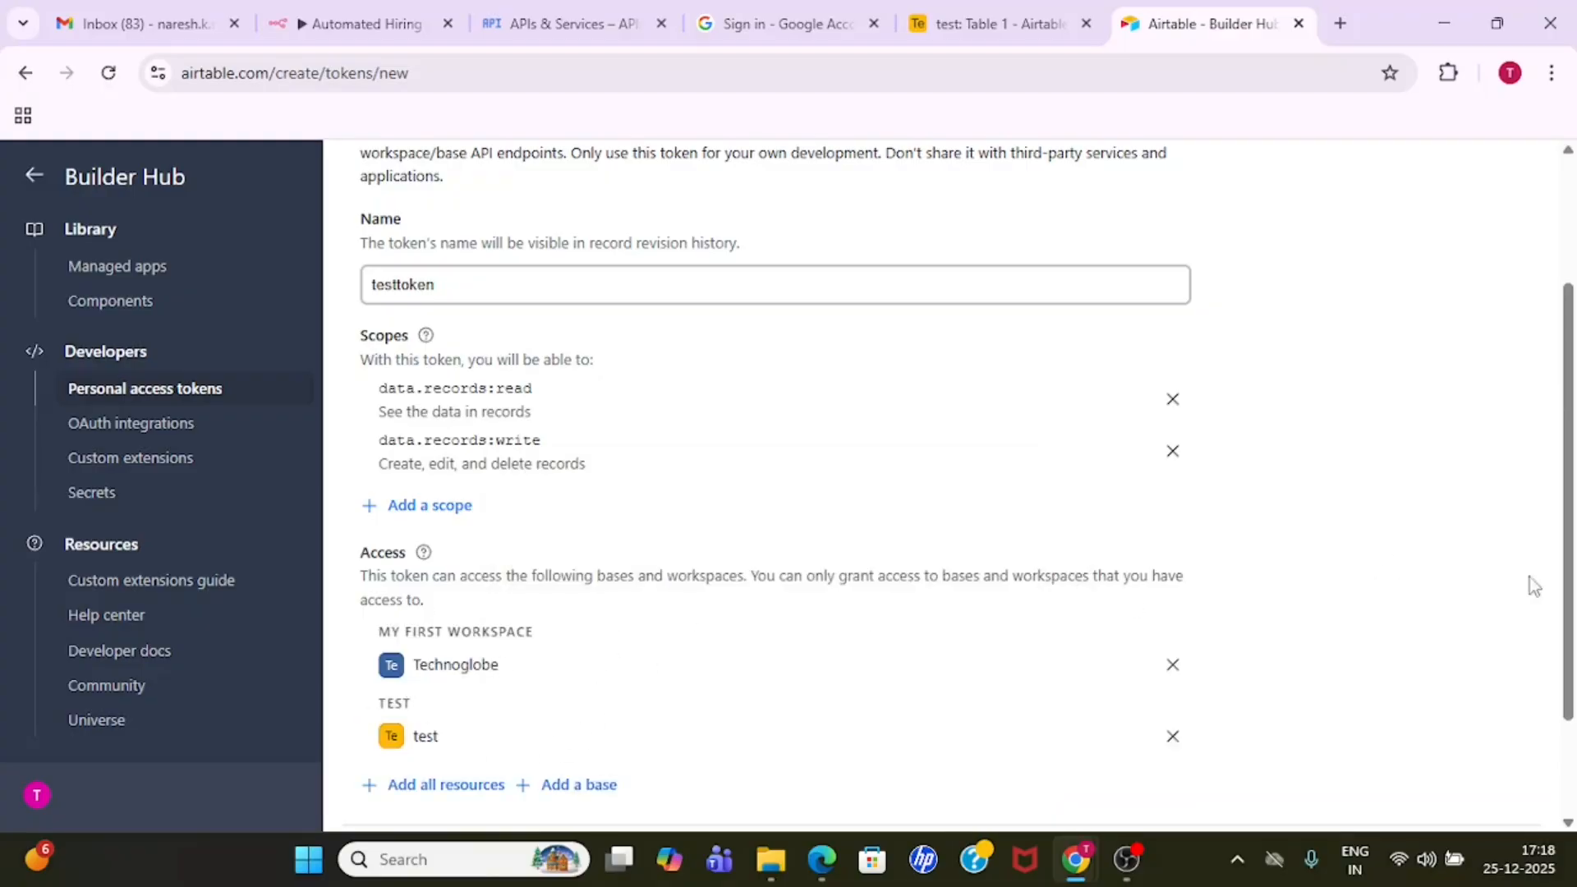
left_click_drag(1568, 569, 1563, 686)
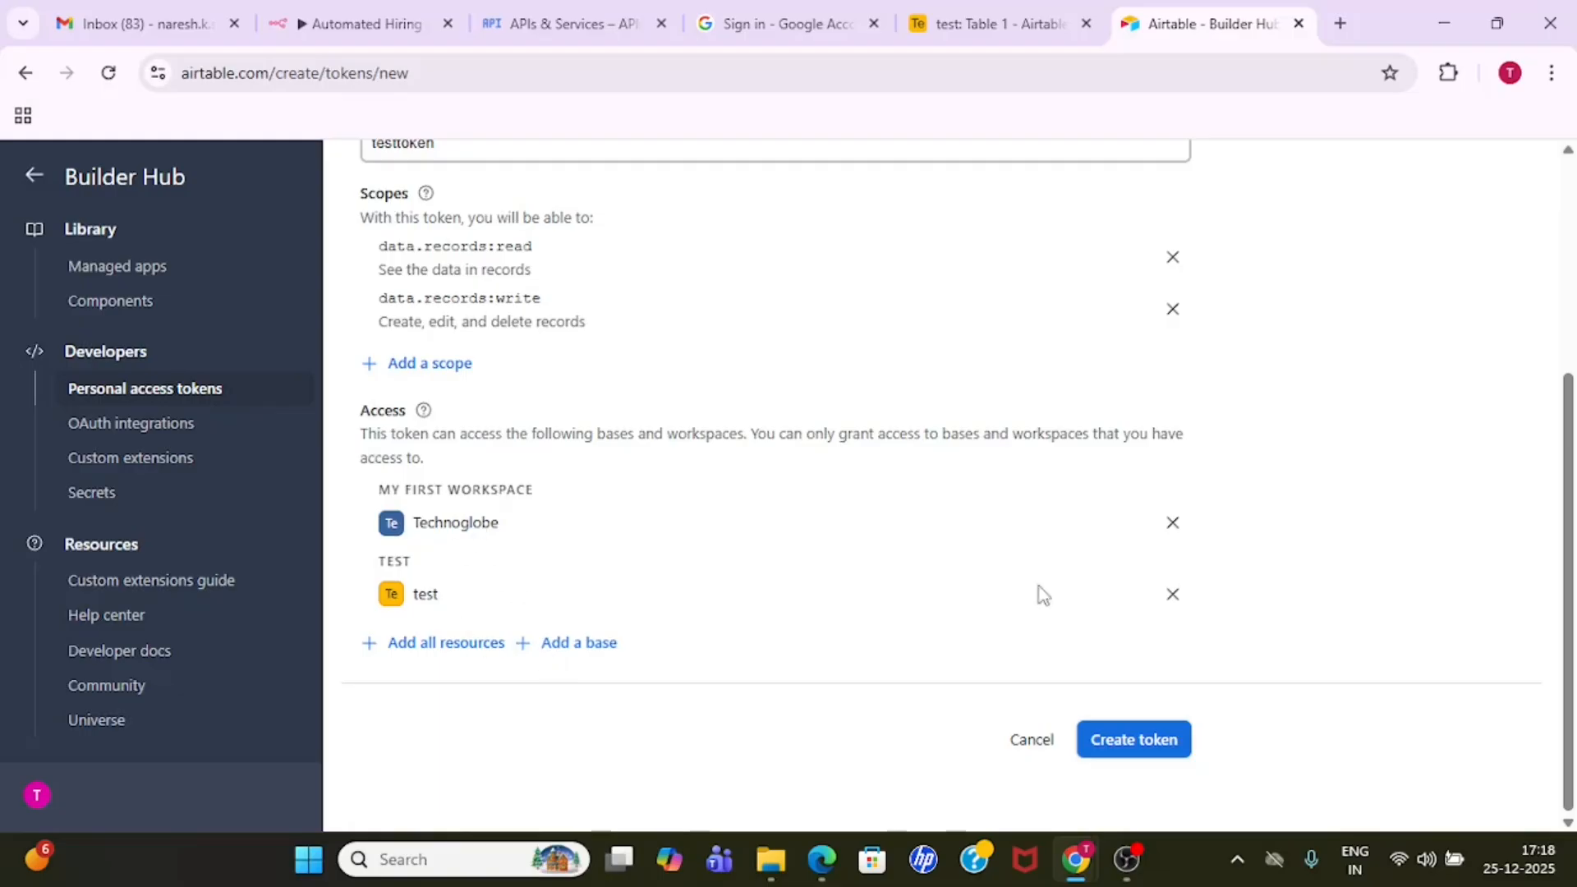
left_click(1175, 529)
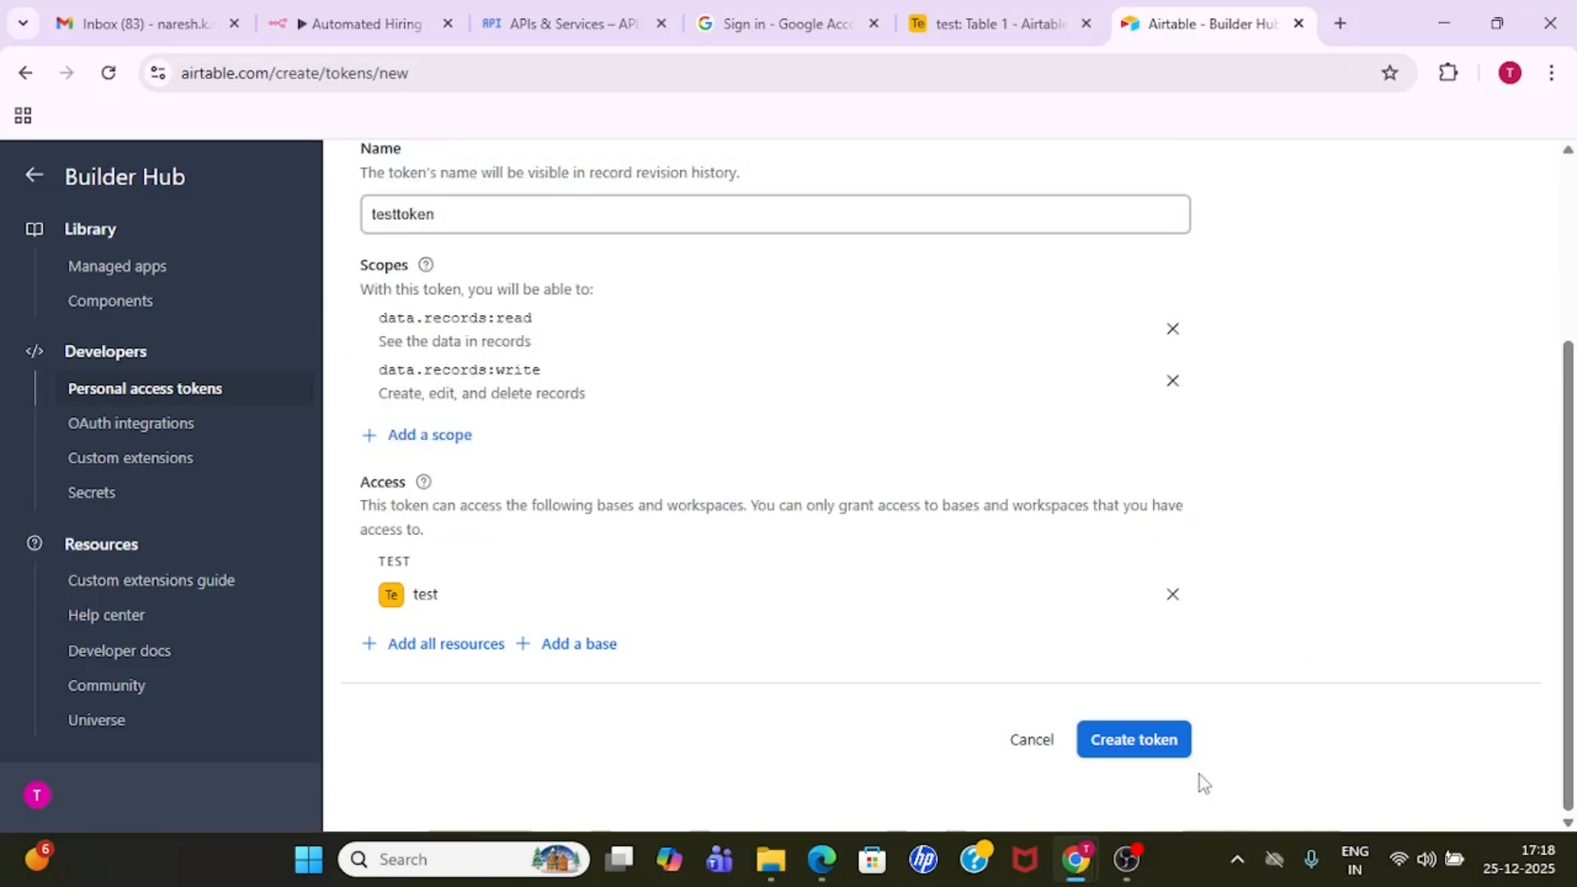
- Create the personal access token, copy its value and close the token dialog
left_click(1166, 744)
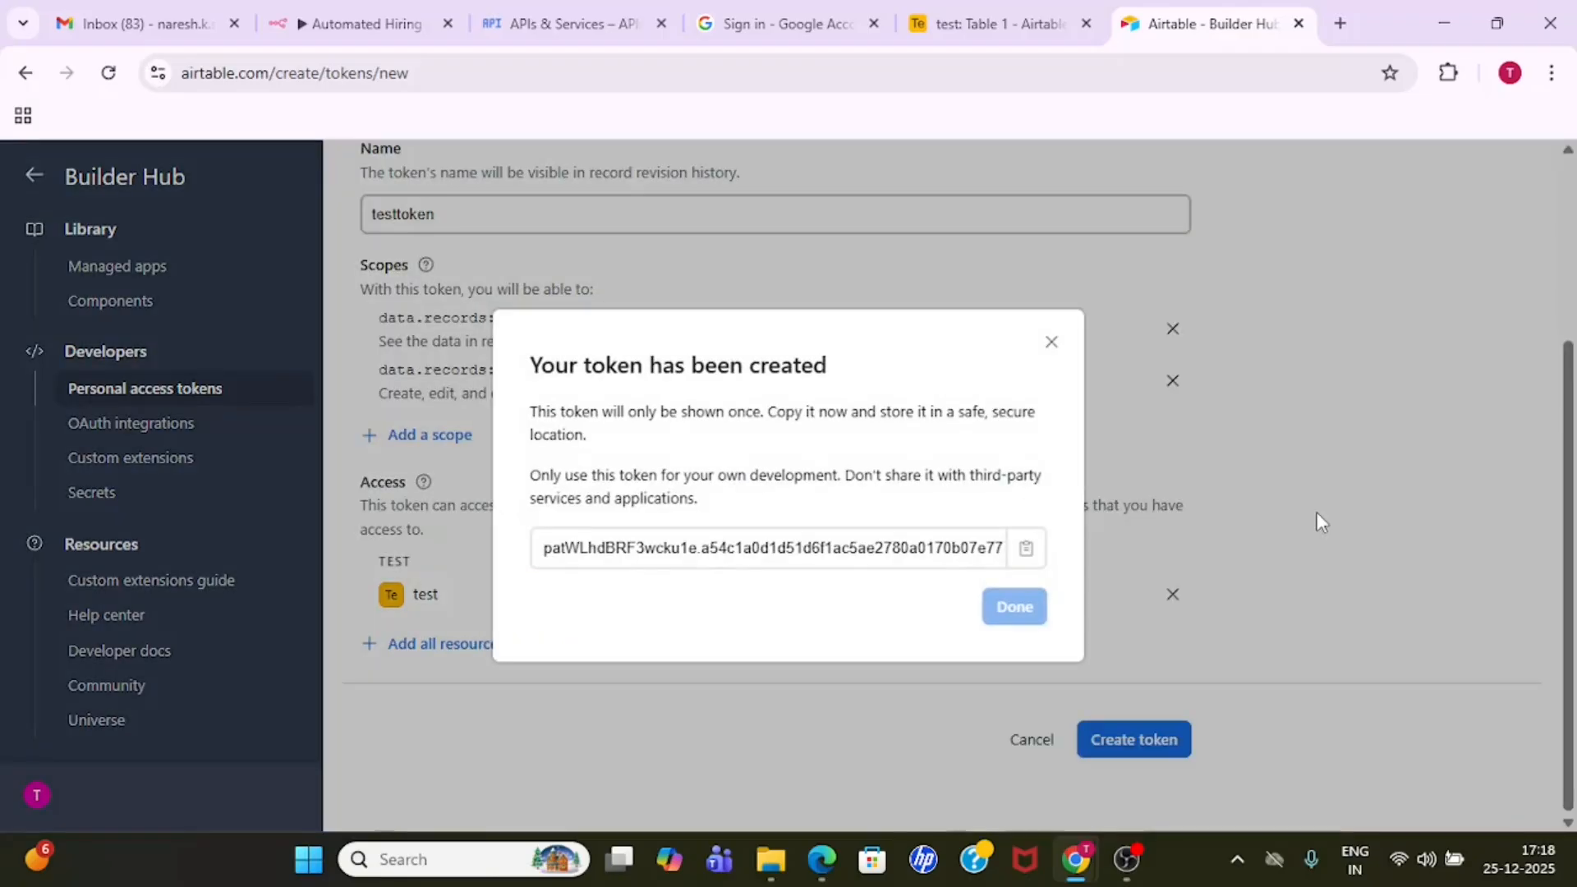
left_click(1024, 550)
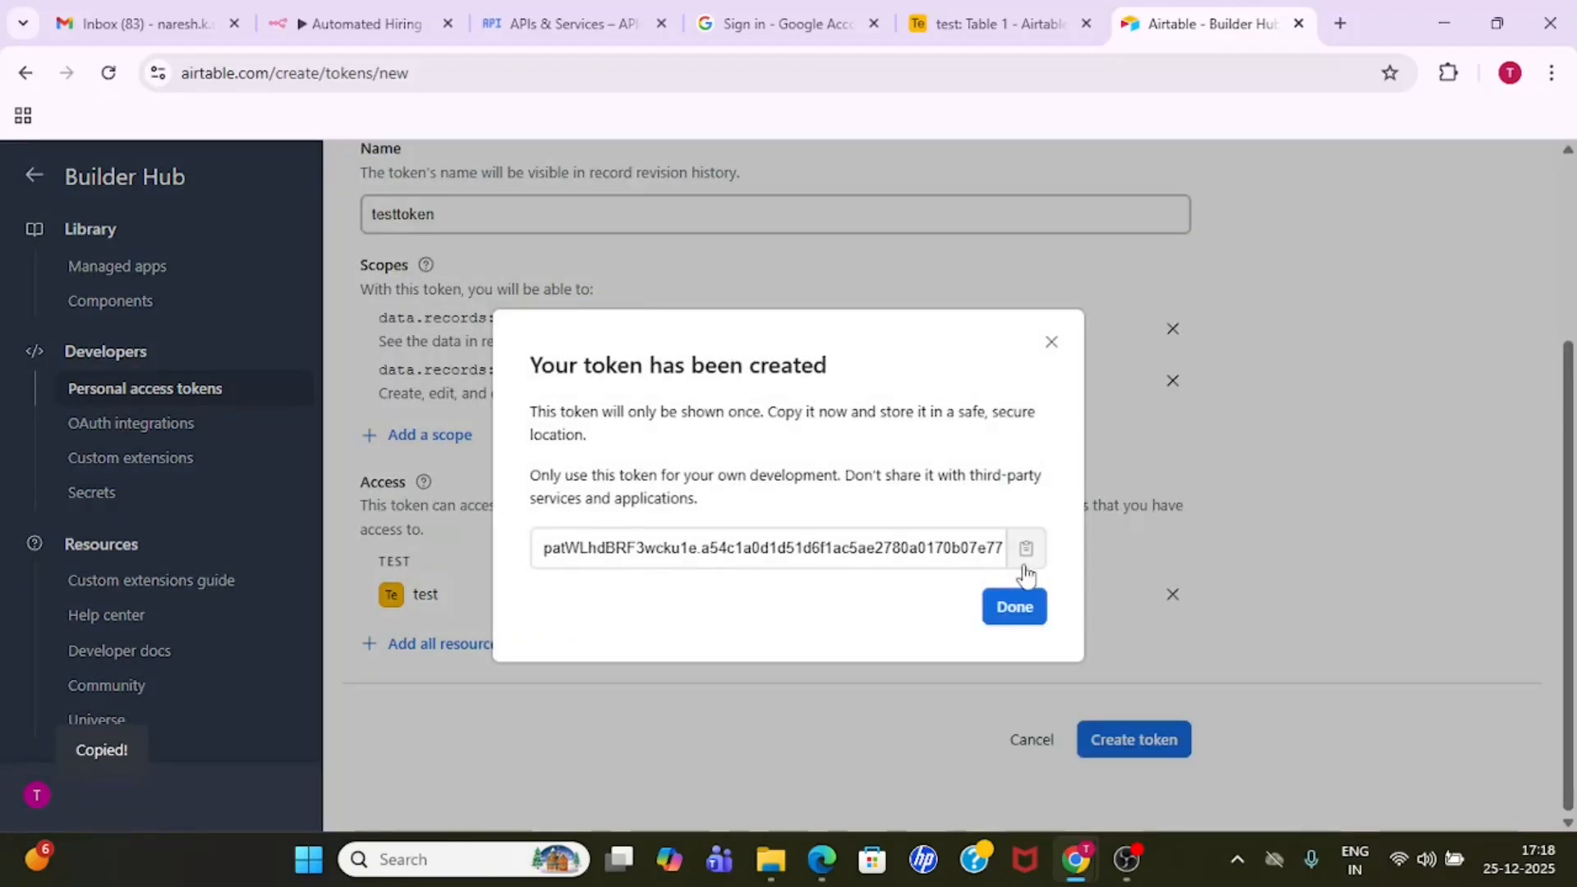
left_click(1030, 612)
- Switch to the n8n workflow and paste the copied token into the Access Token field of the Airtable credential
left_click(348, 16)
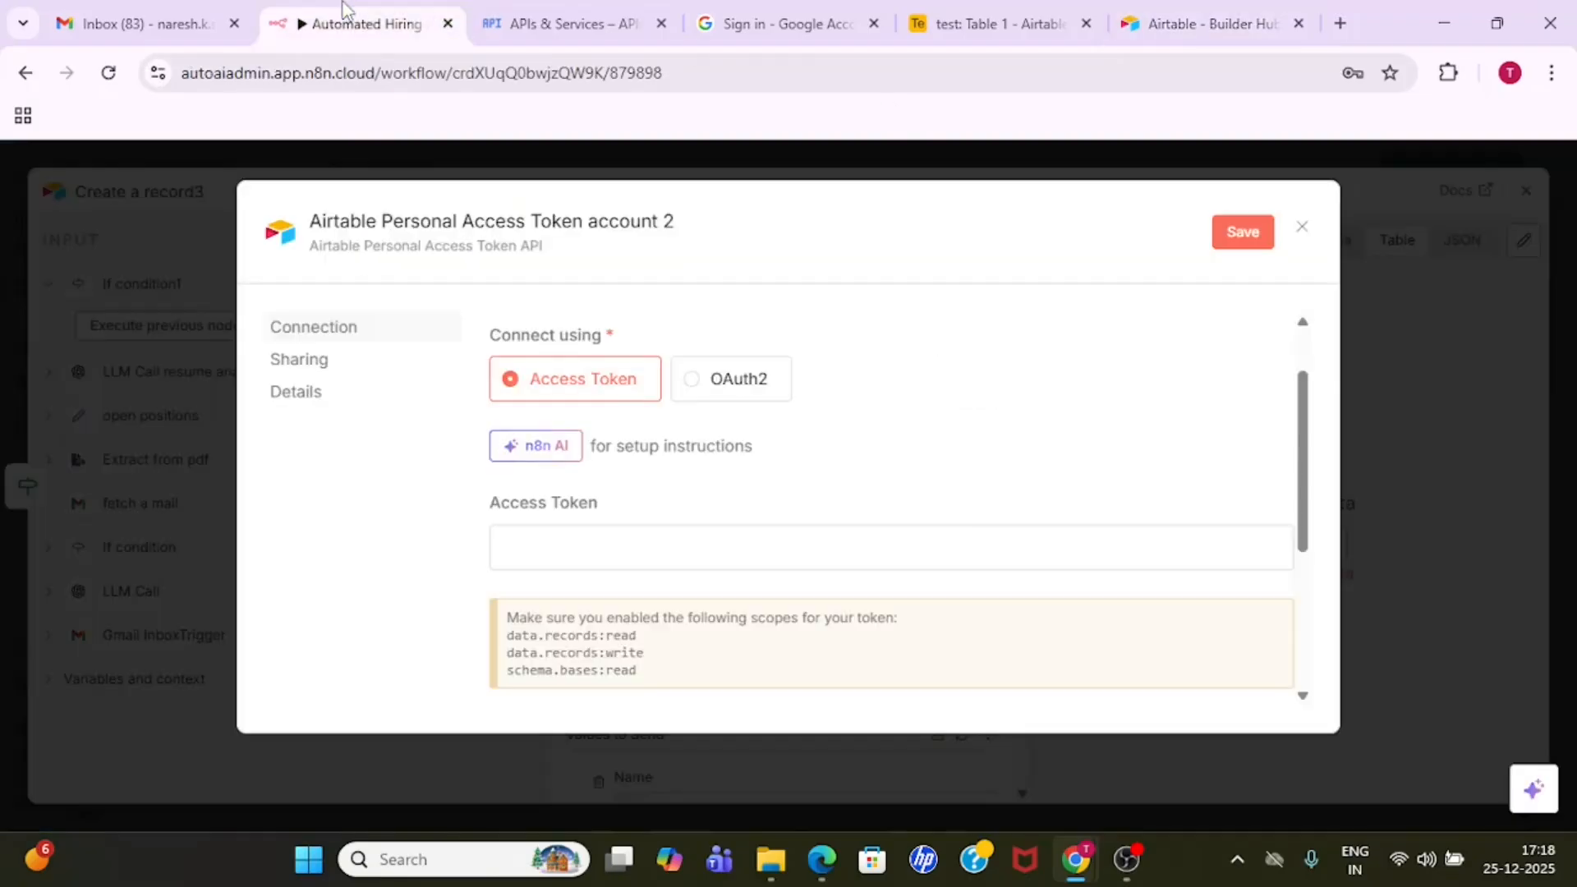
left_click(558, 540)
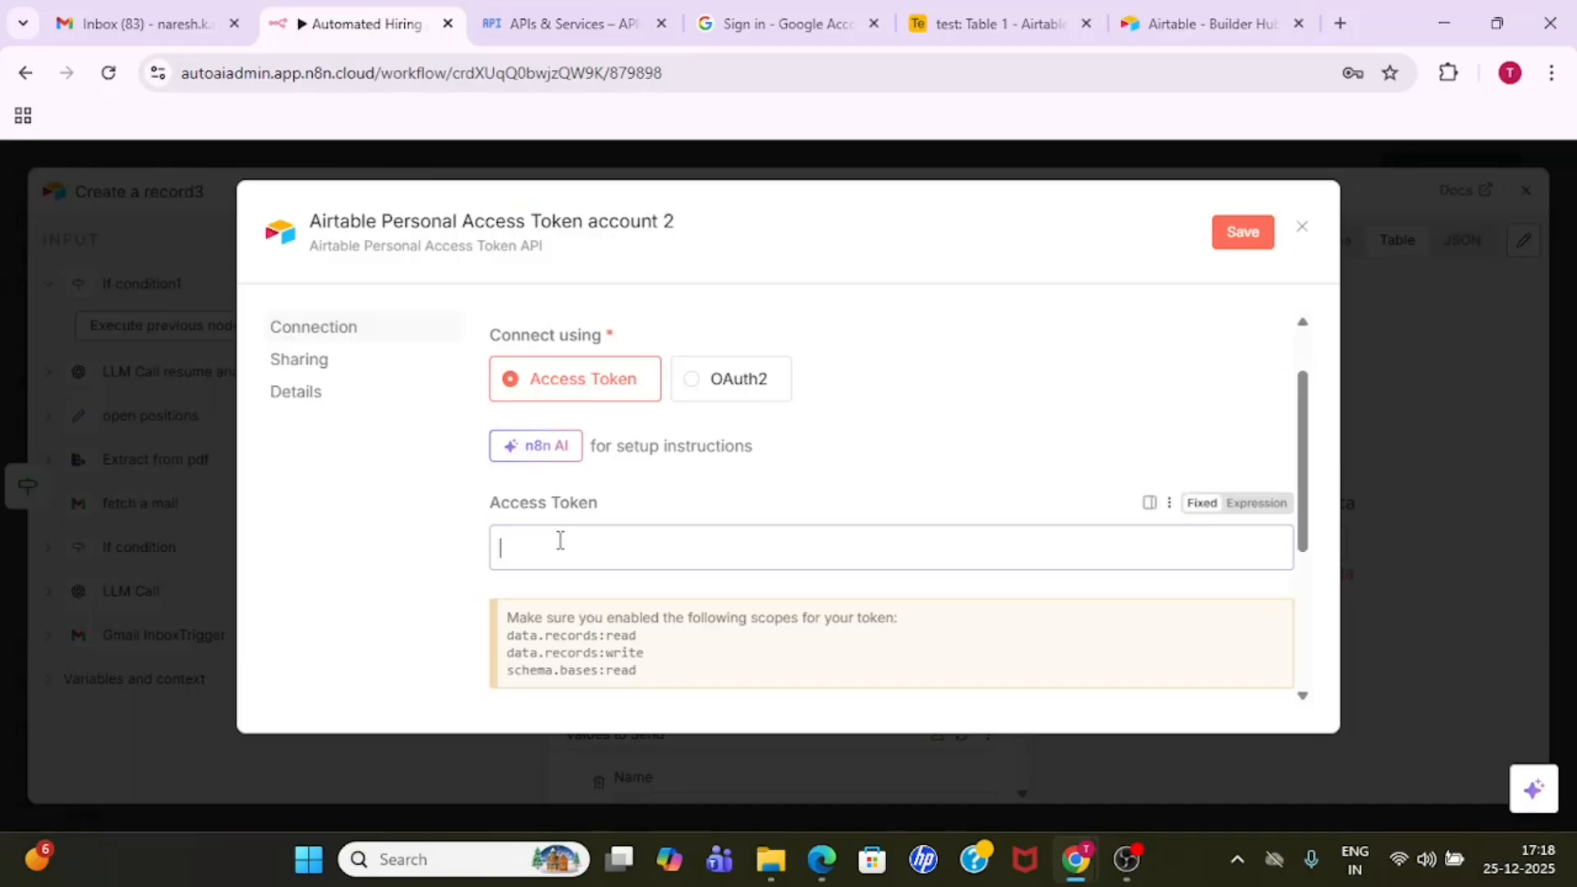
key("ctrl+v")
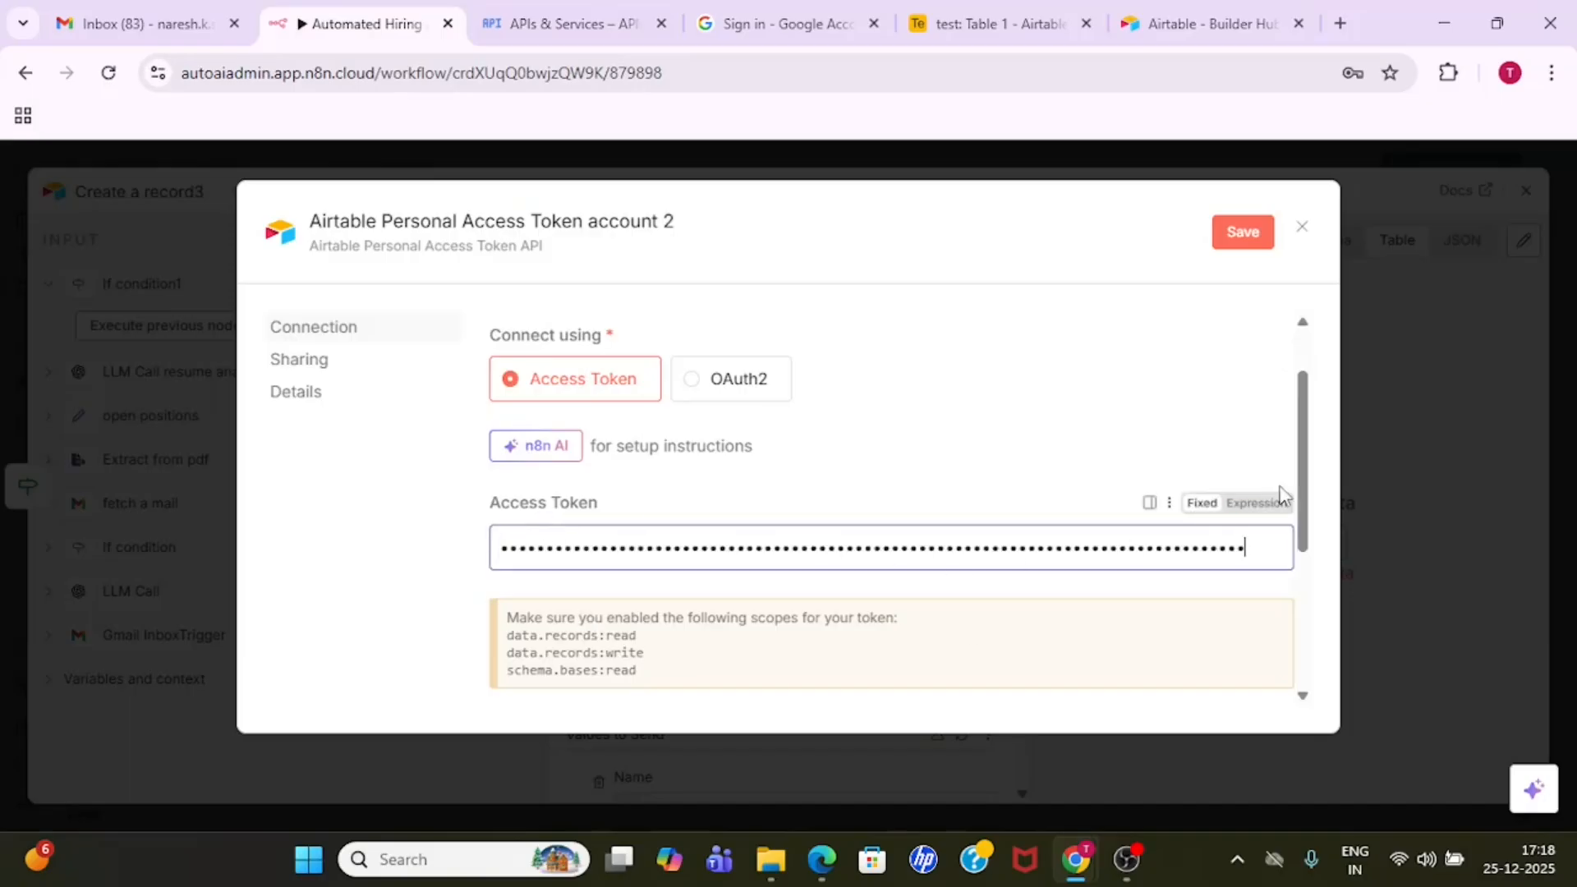
left_click_drag(1288, 494, 1301, 644)
left_click(1247, 518)
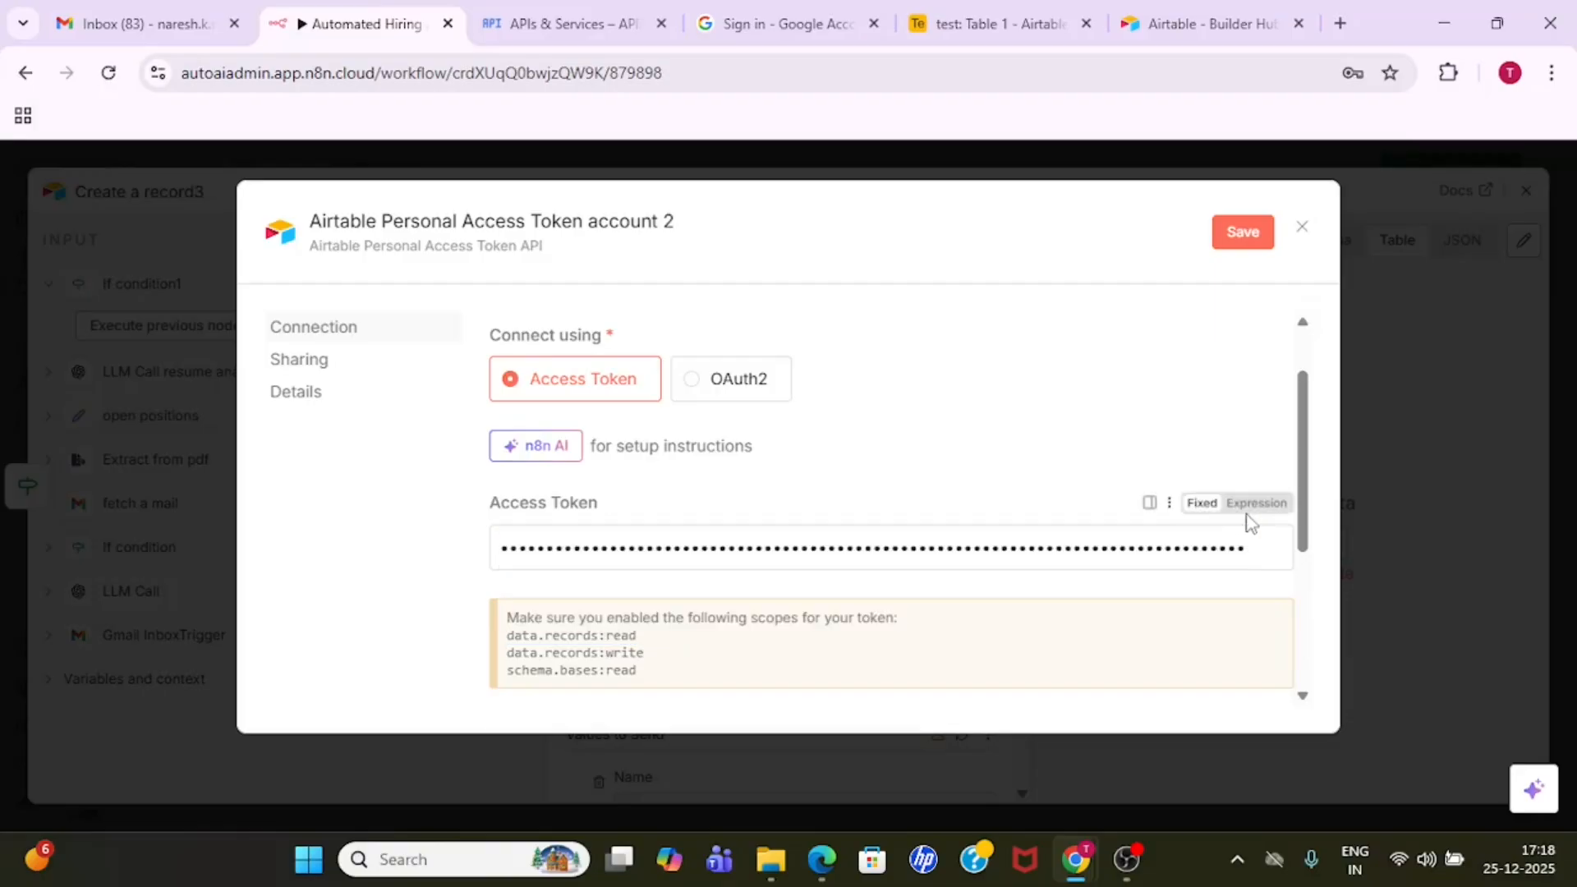
left_click_drag(1303, 539, 1307, 476)
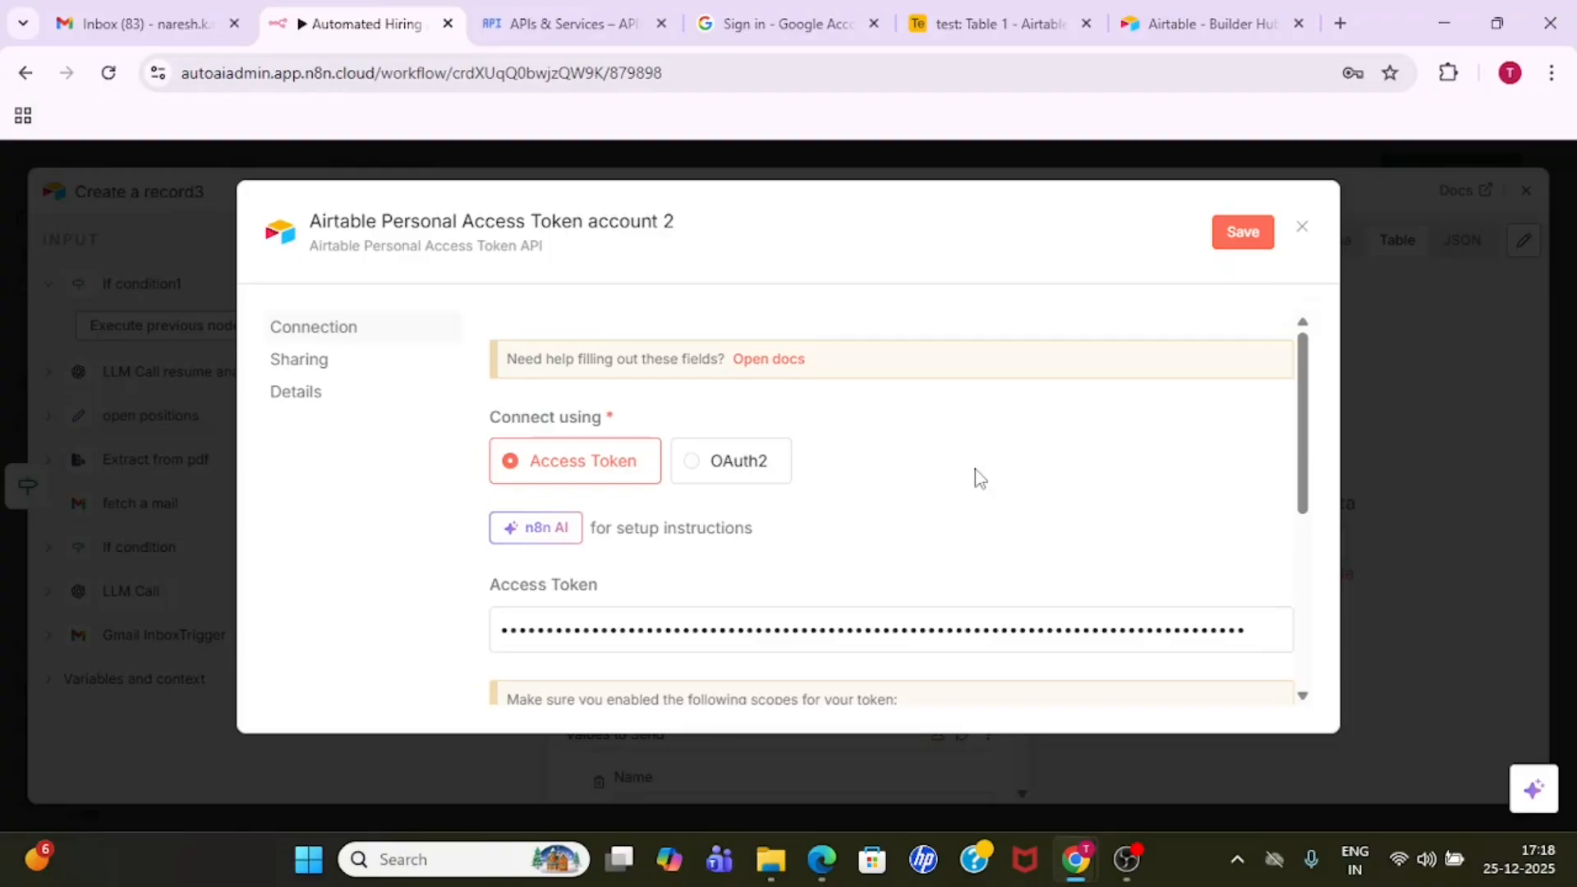
- Close the new Airtable credential without saving and decline the browser's offer to store the password
left_click(1301, 227)
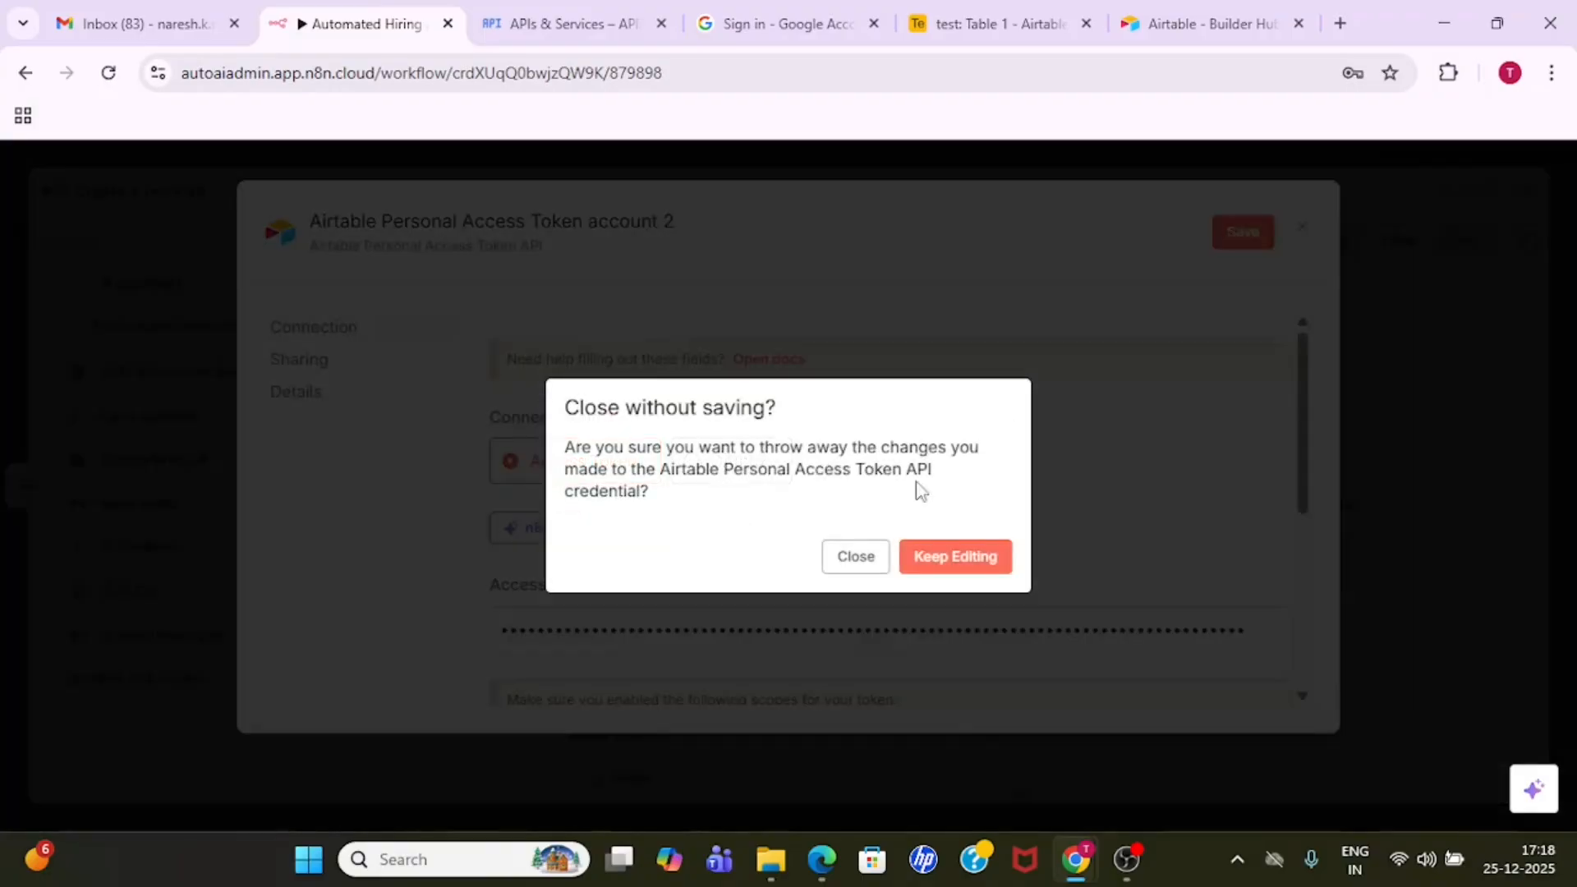
left_click(855, 557)
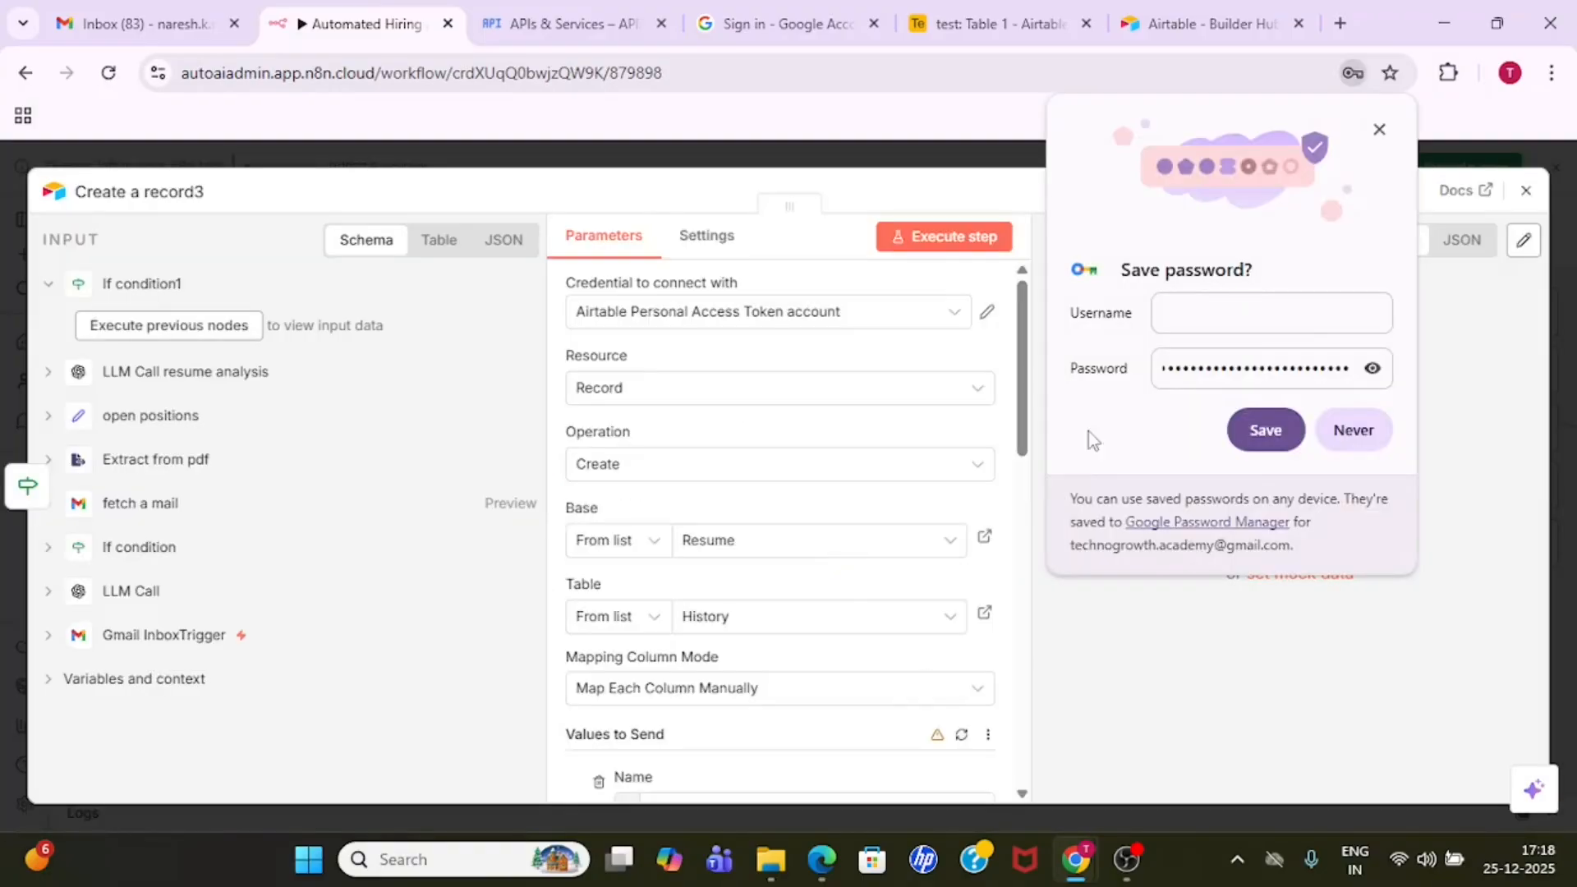
left_click(1353, 430)
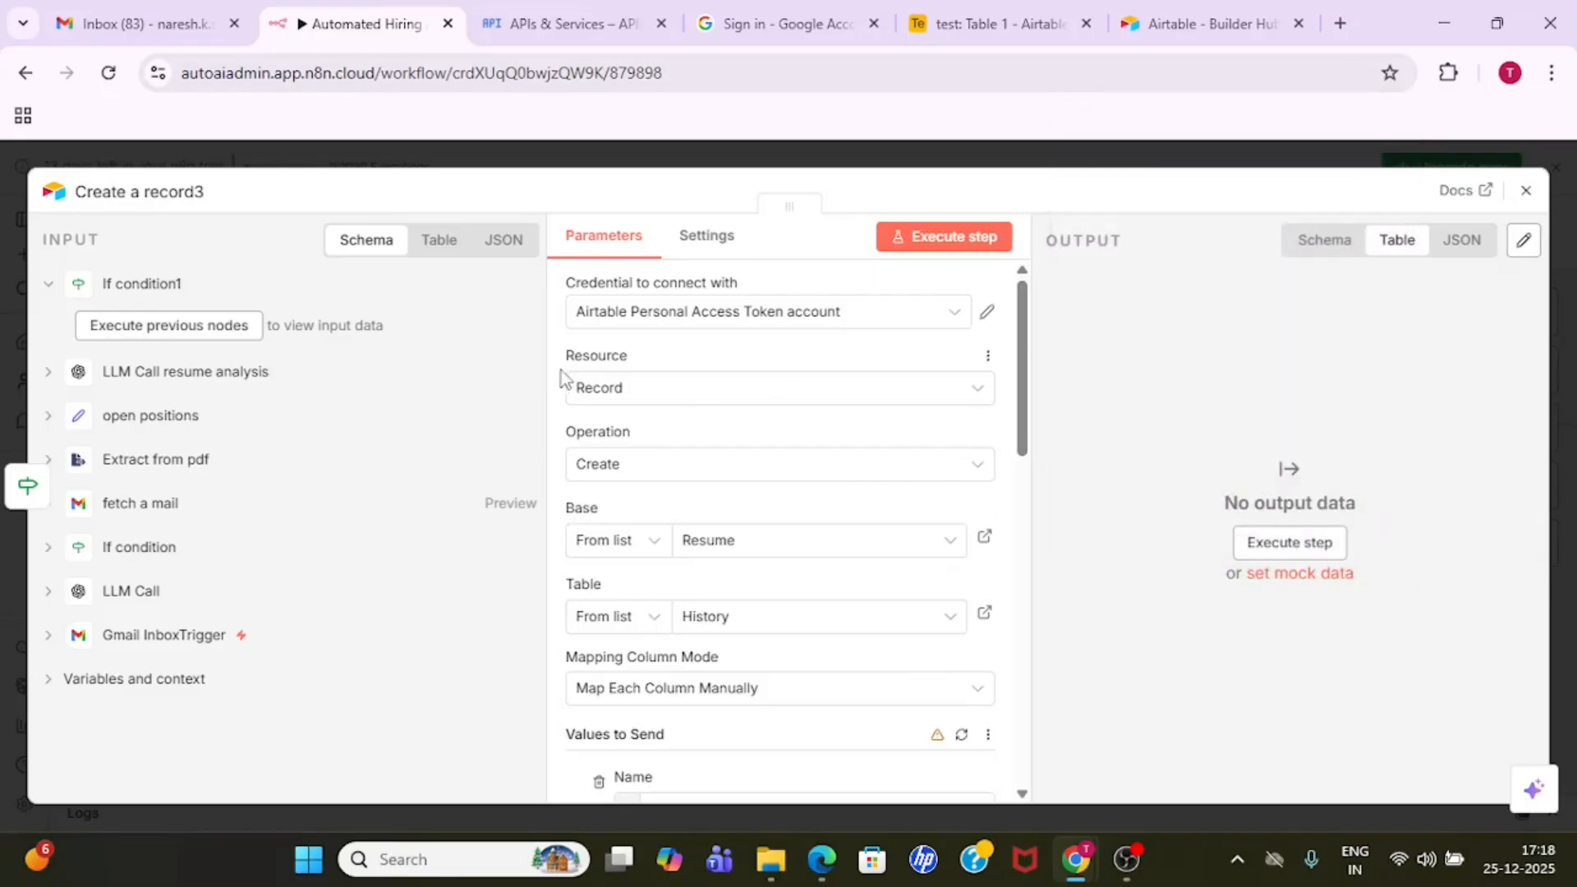
- Choose Record as the resource and Create as the operation for the Create a record3 node
left_click(831, 409)
left_click(780, 401)
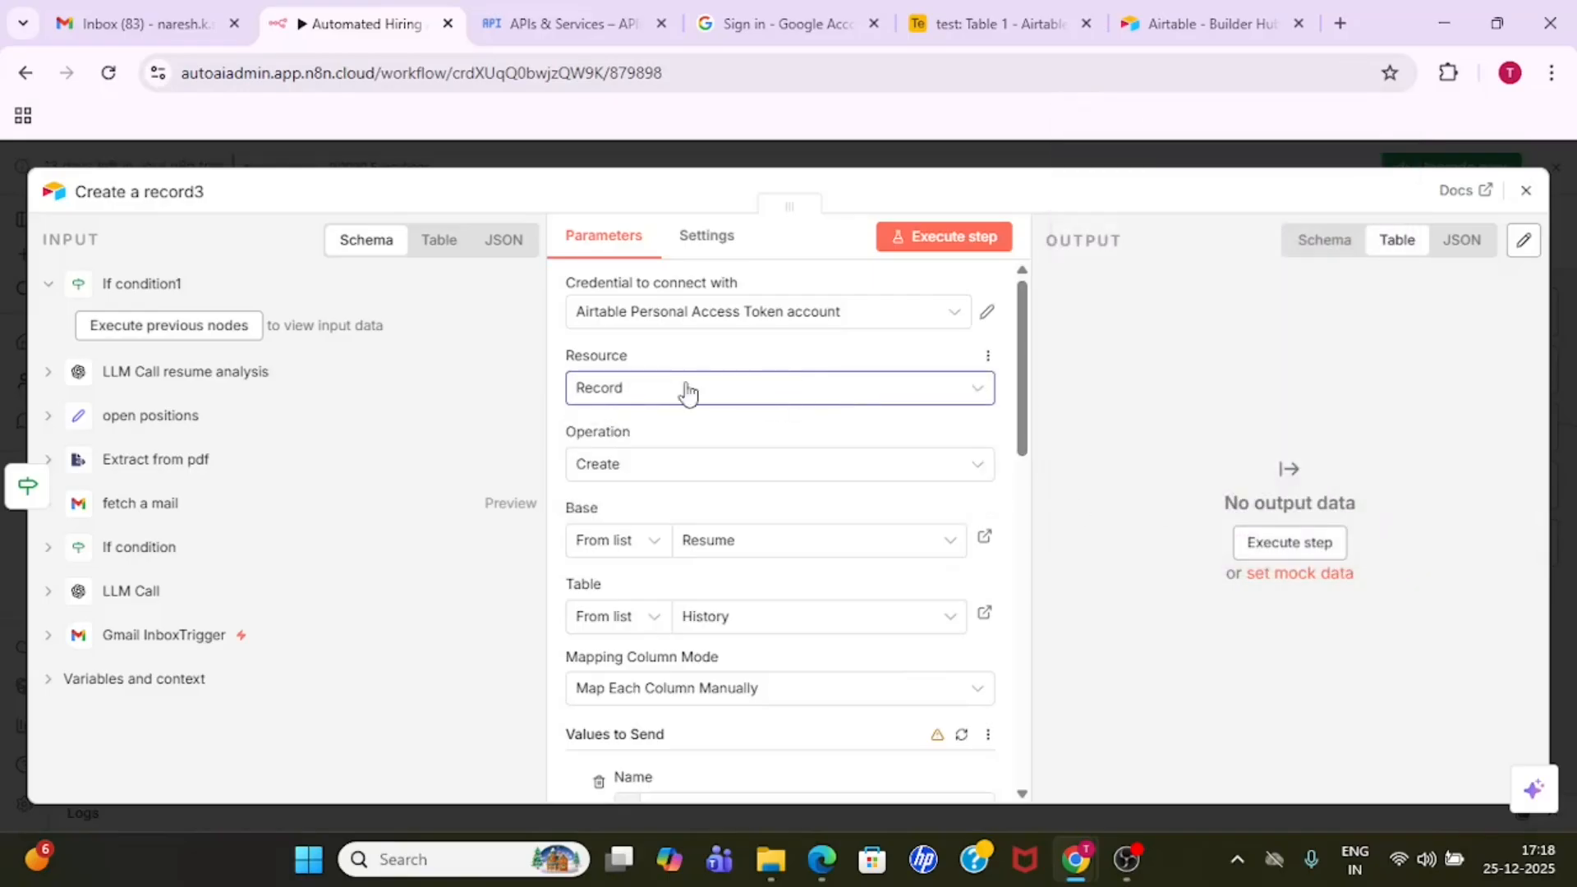
left_click(703, 393)
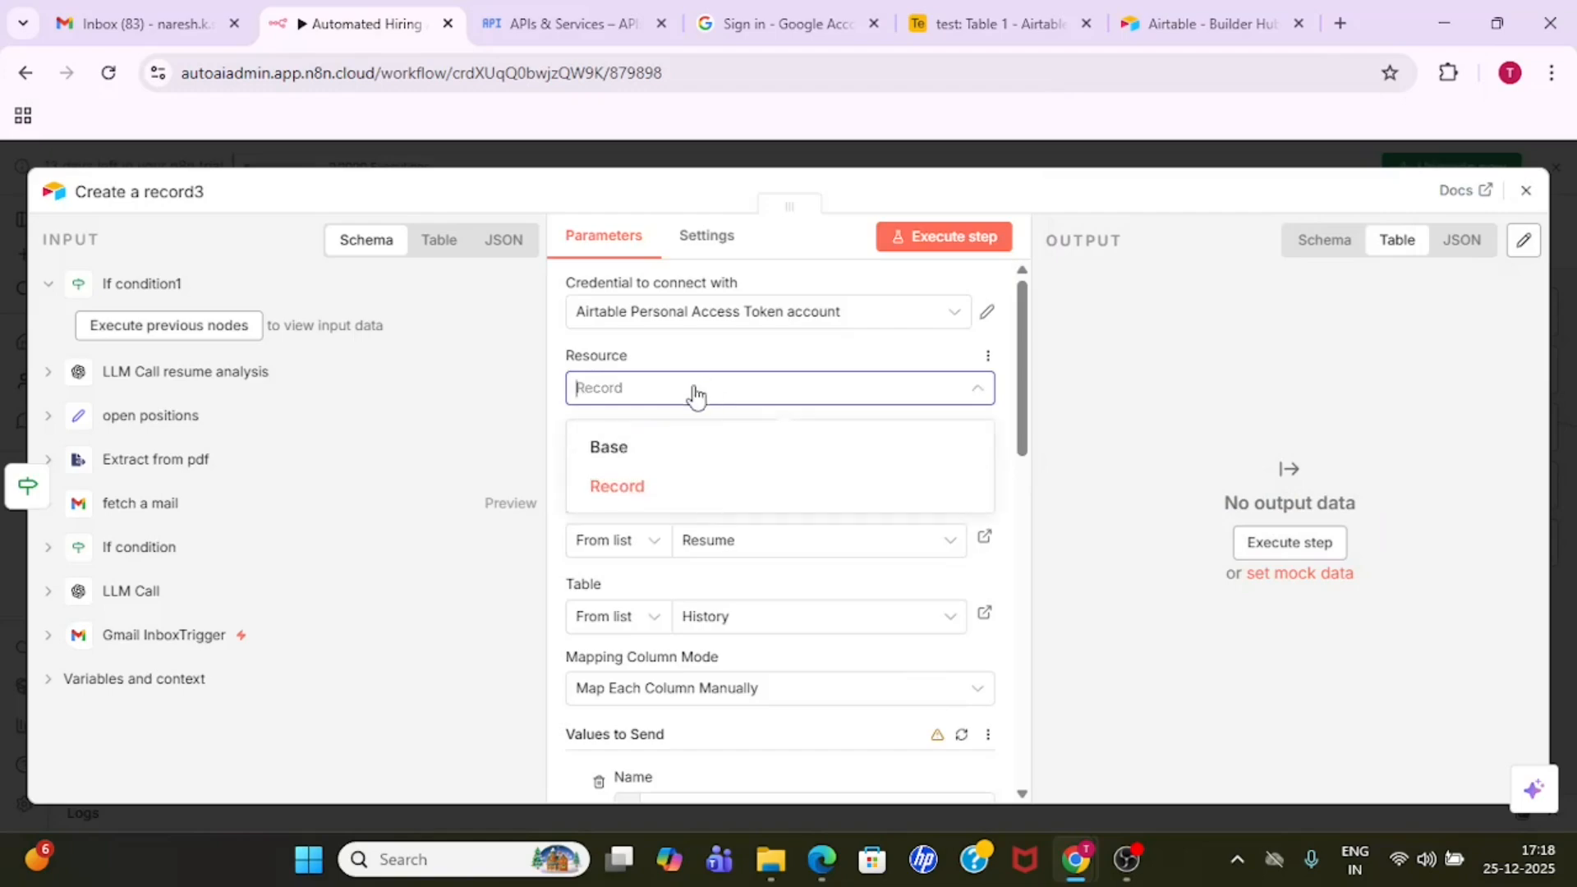
left_click(701, 492)
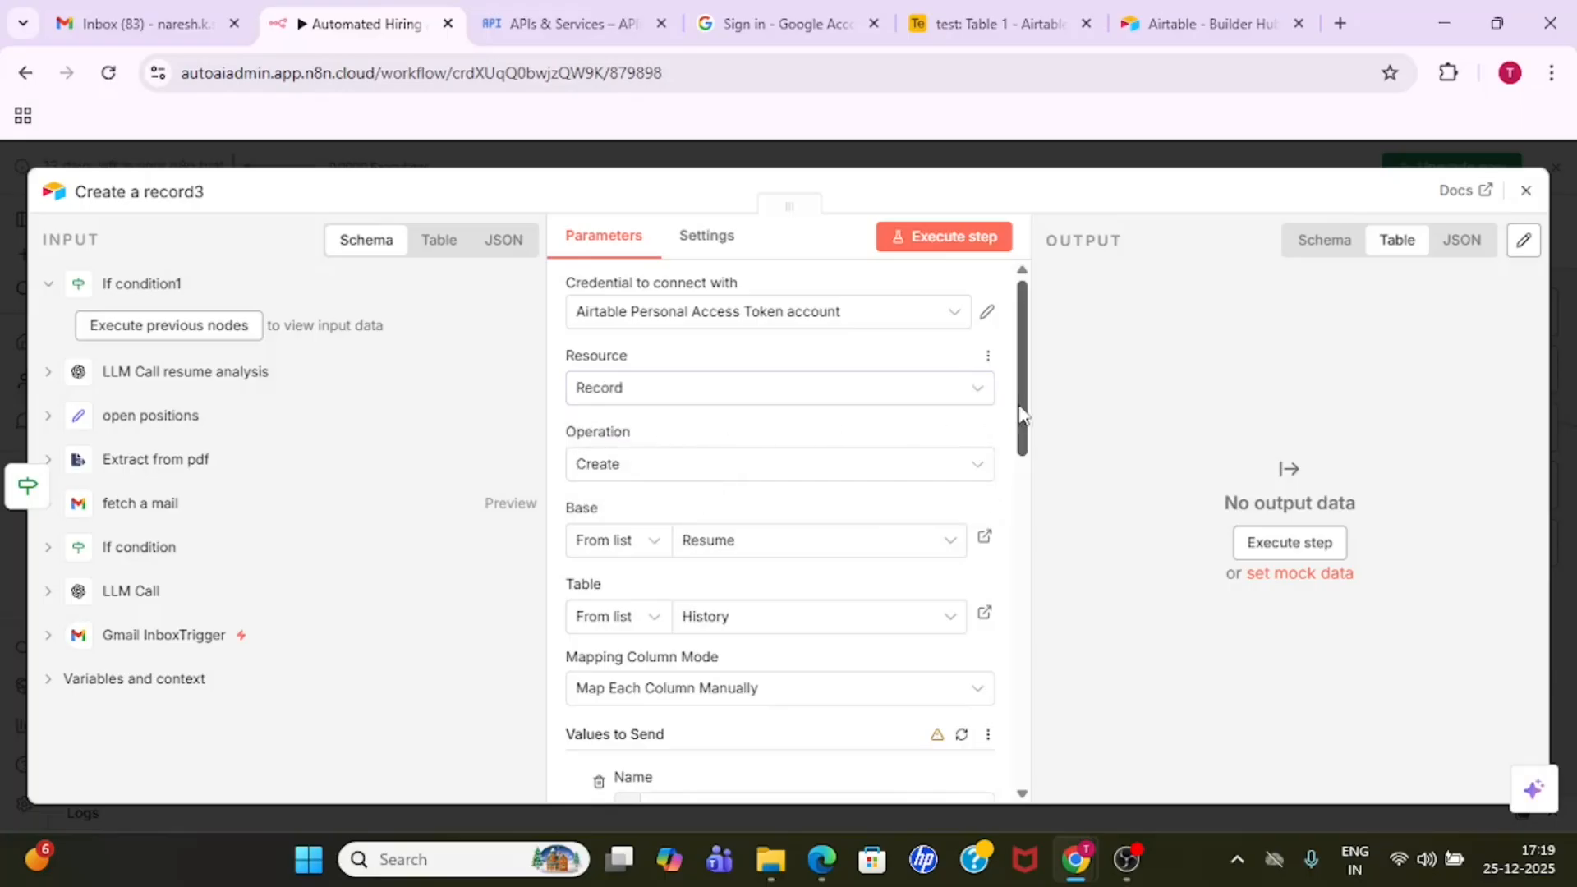
scroll(1022, 415, "down", 1)
left_click(732, 423)
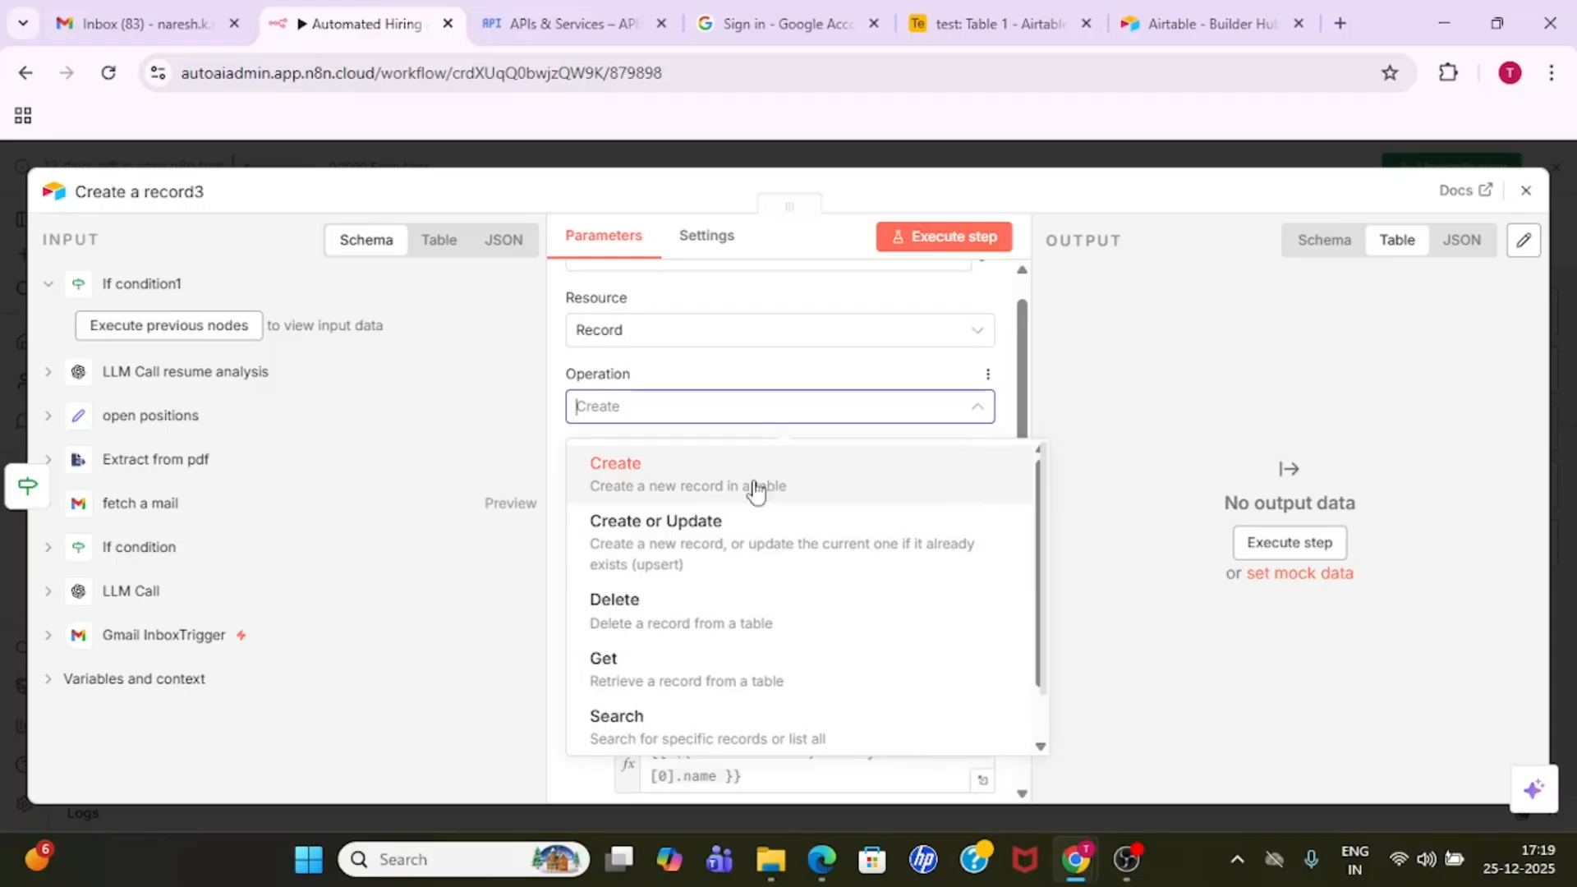
left_click(779, 493)
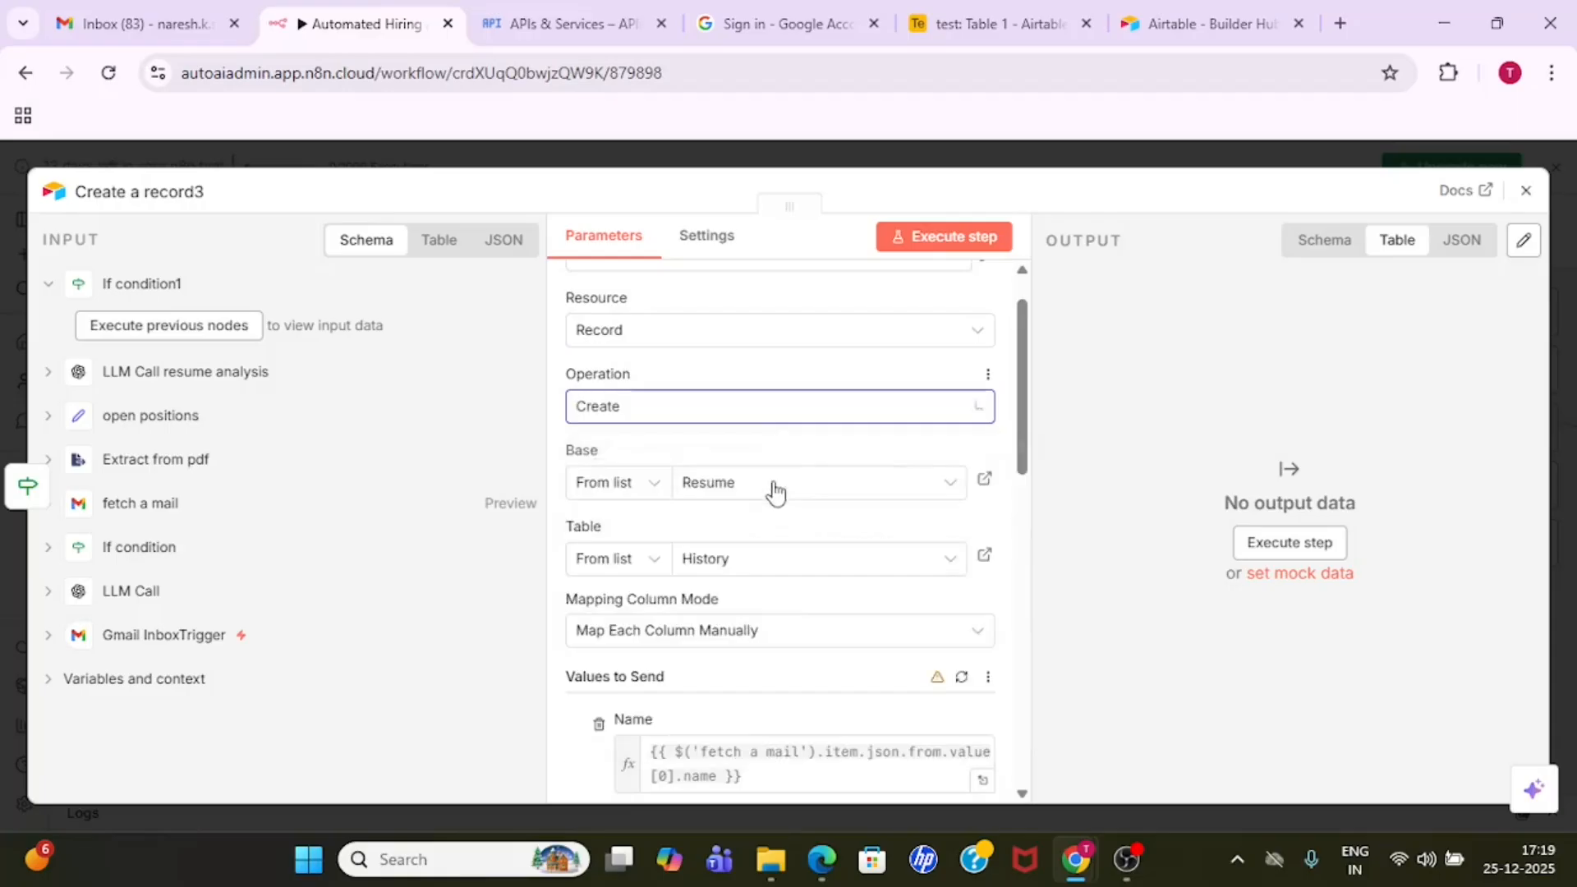
- Choose the Resume base from the list for the Create a record3 node
scroll(600, 415, "down", 2)
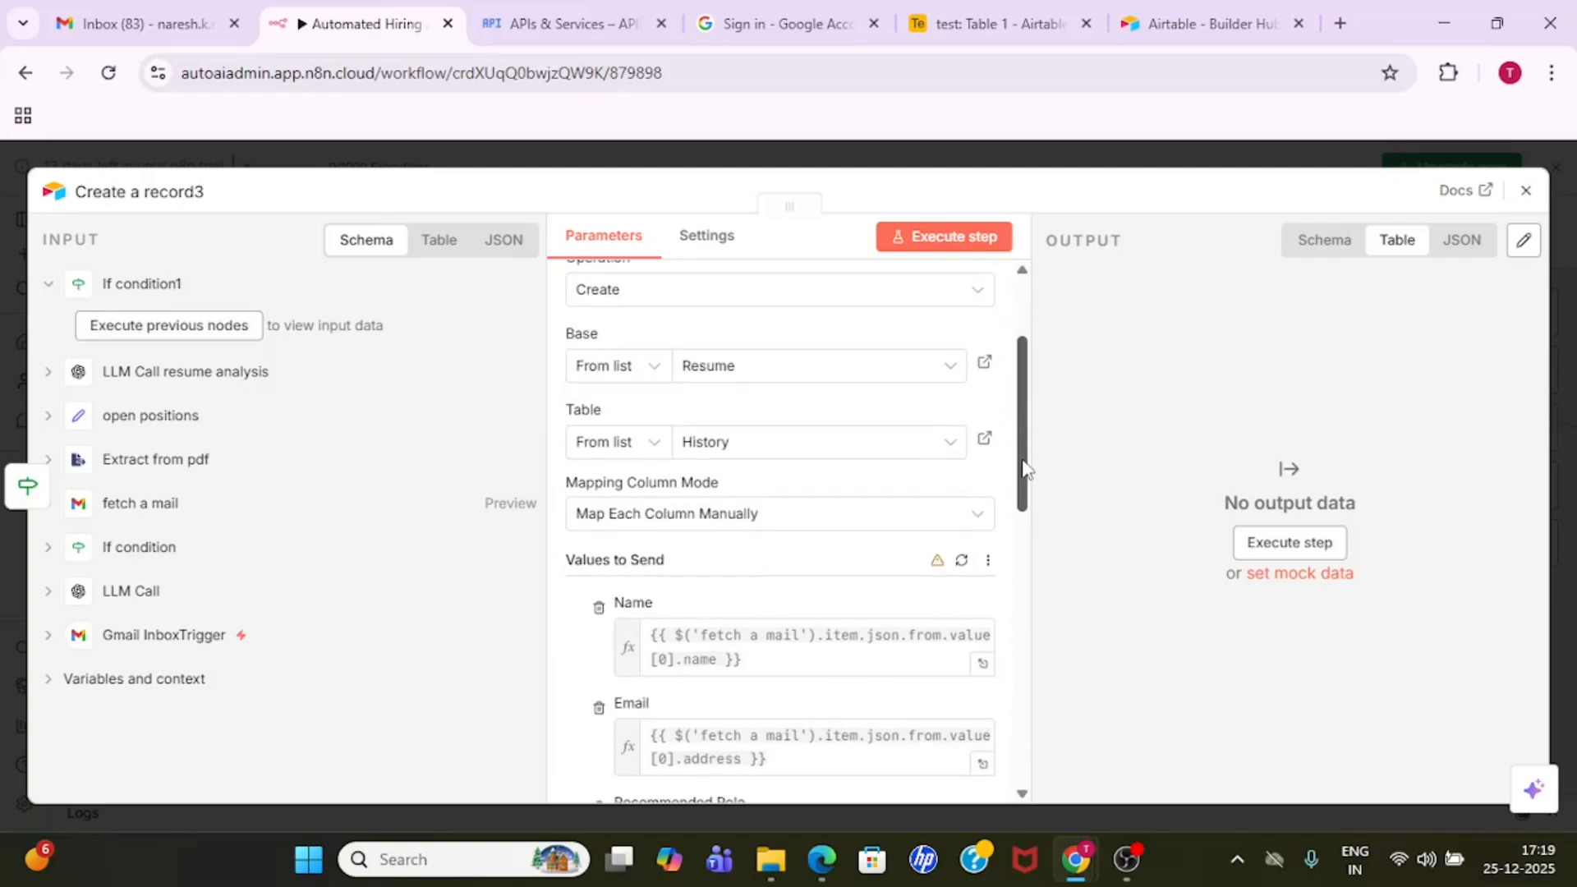
left_click(806, 371)
left_click(653, 467)
- Switch to the Airtable test base and rename its Table 1 as candiadte
left_click_drag(1025, 407, 1028, 421)
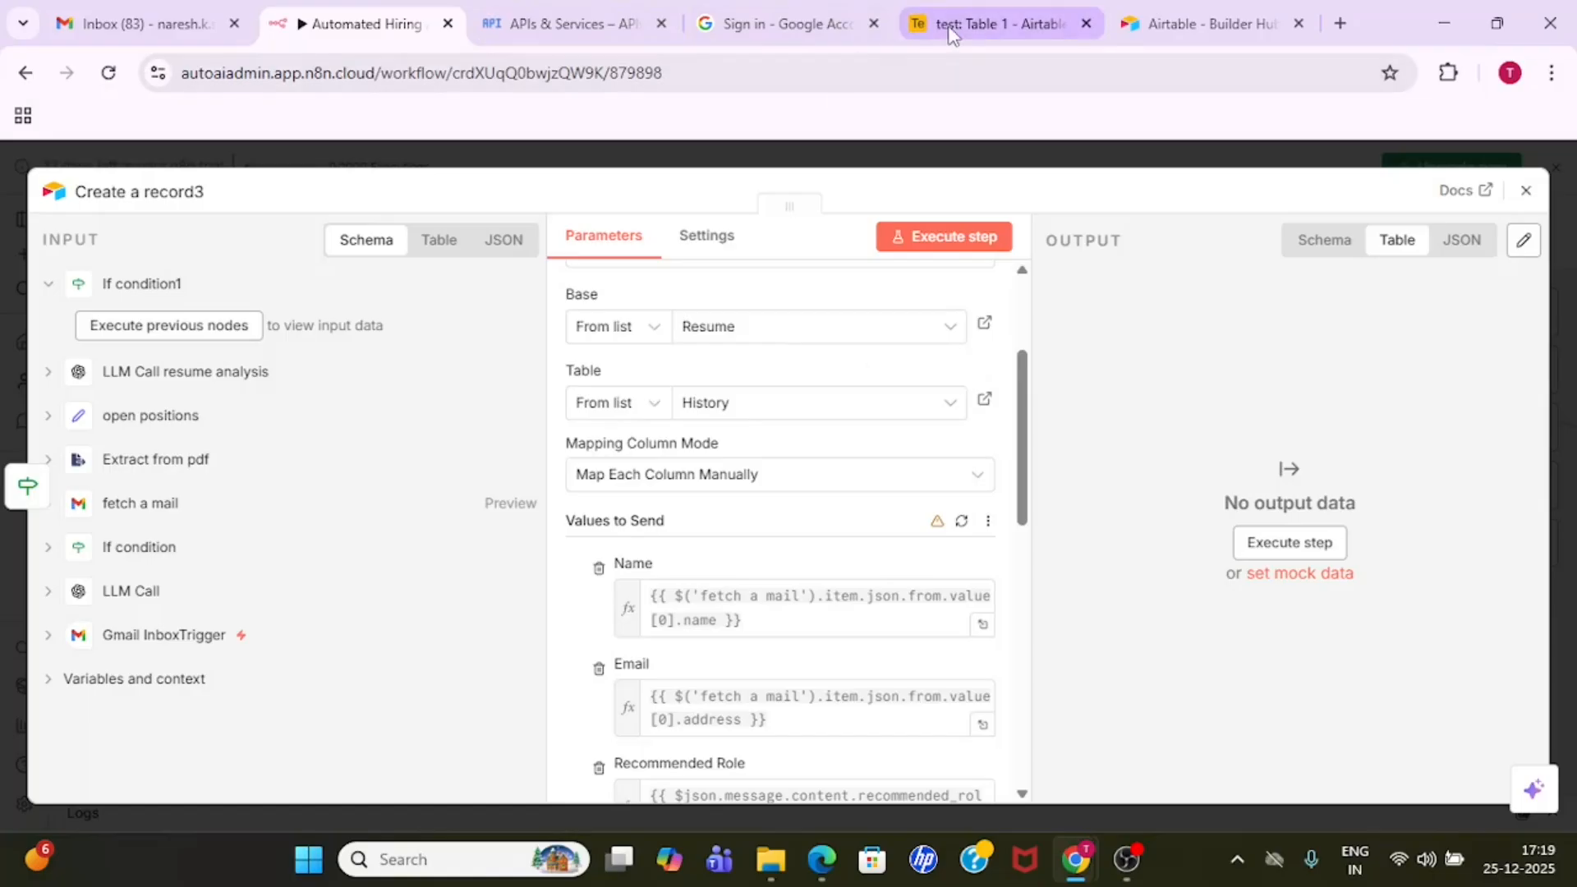
left_click(994, 23)
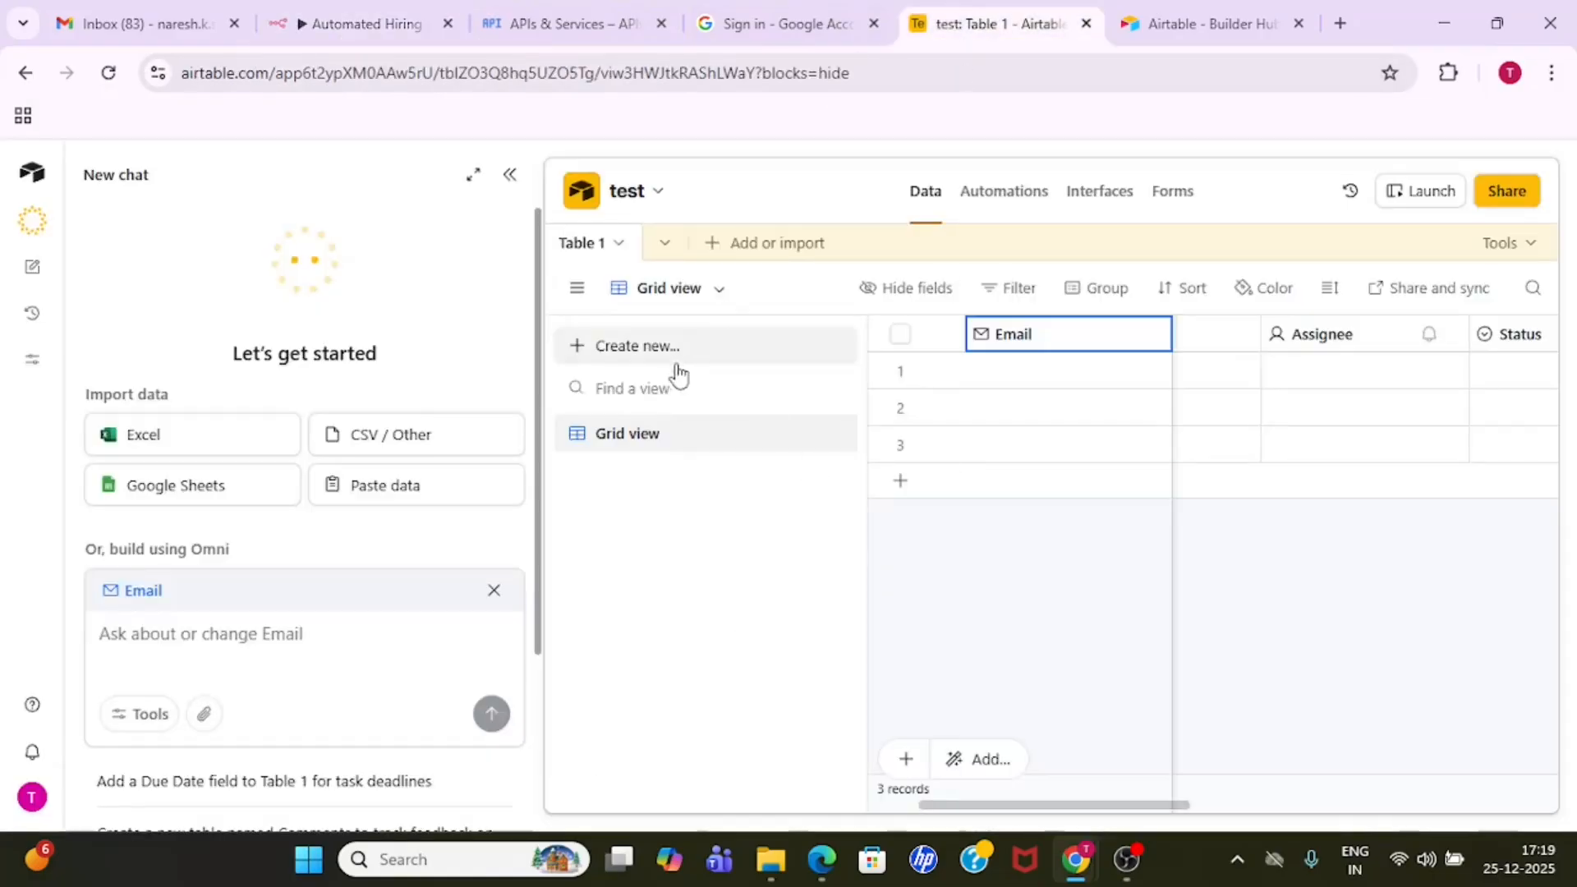
double_click(585, 253)
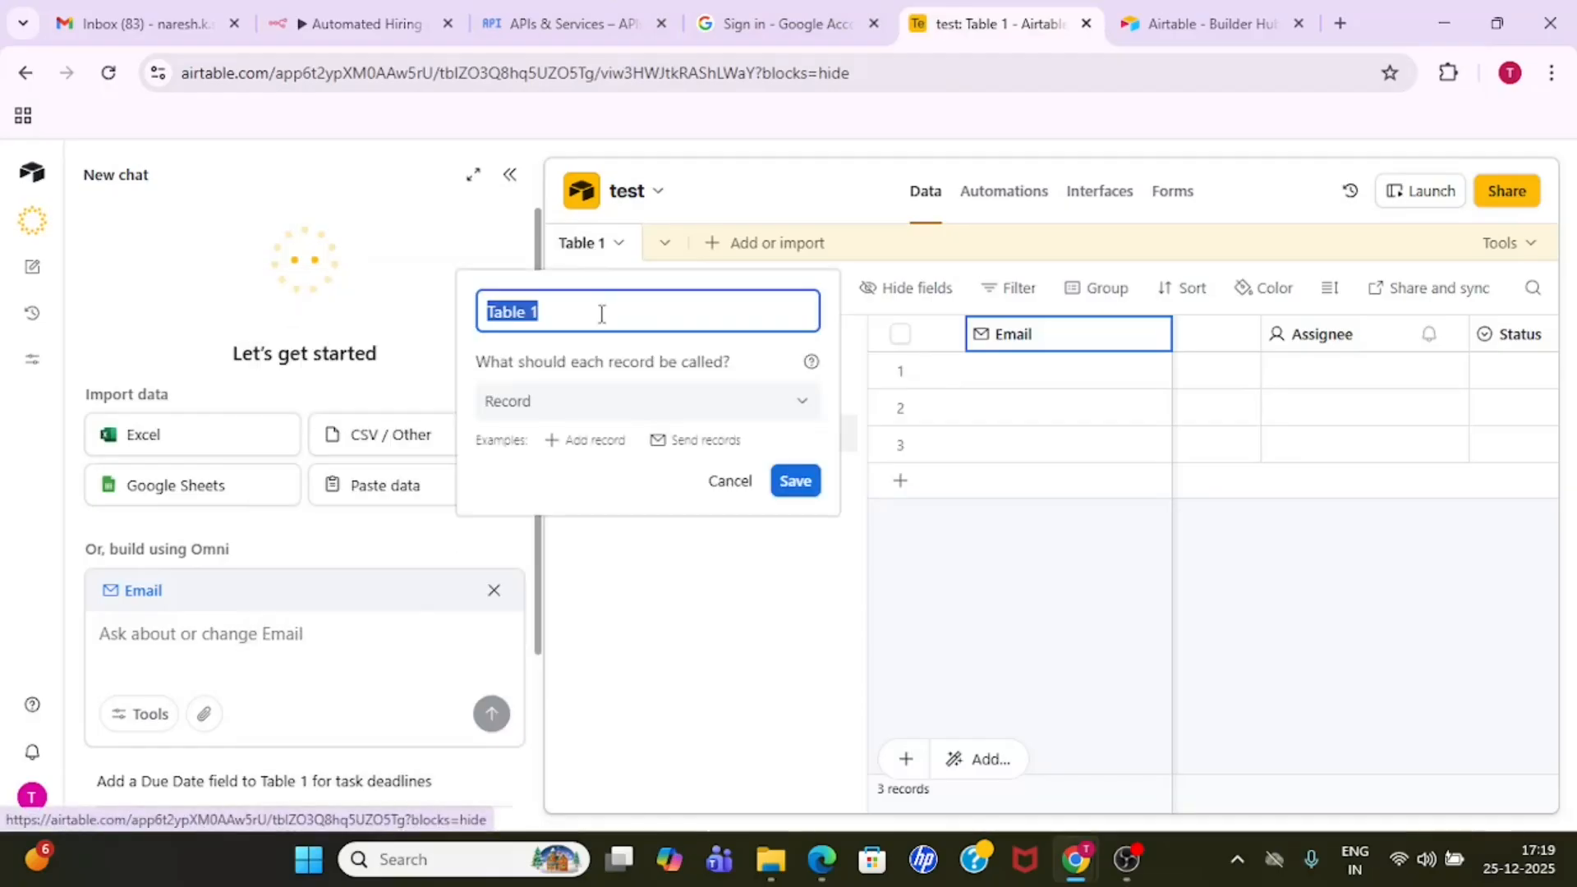
double_click(588, 253)
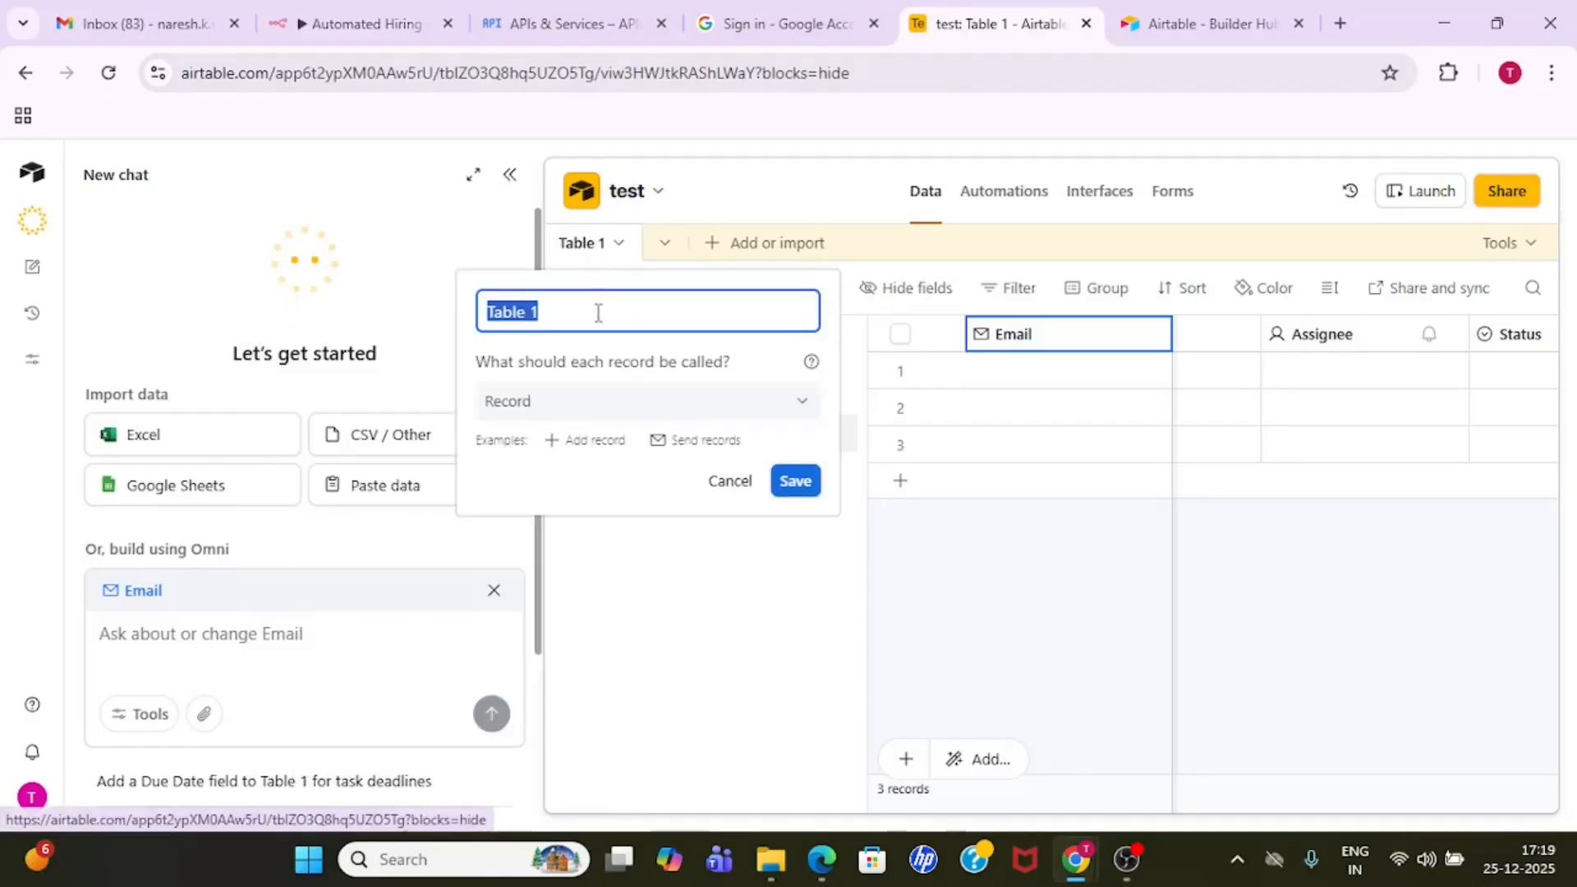
type("hio")
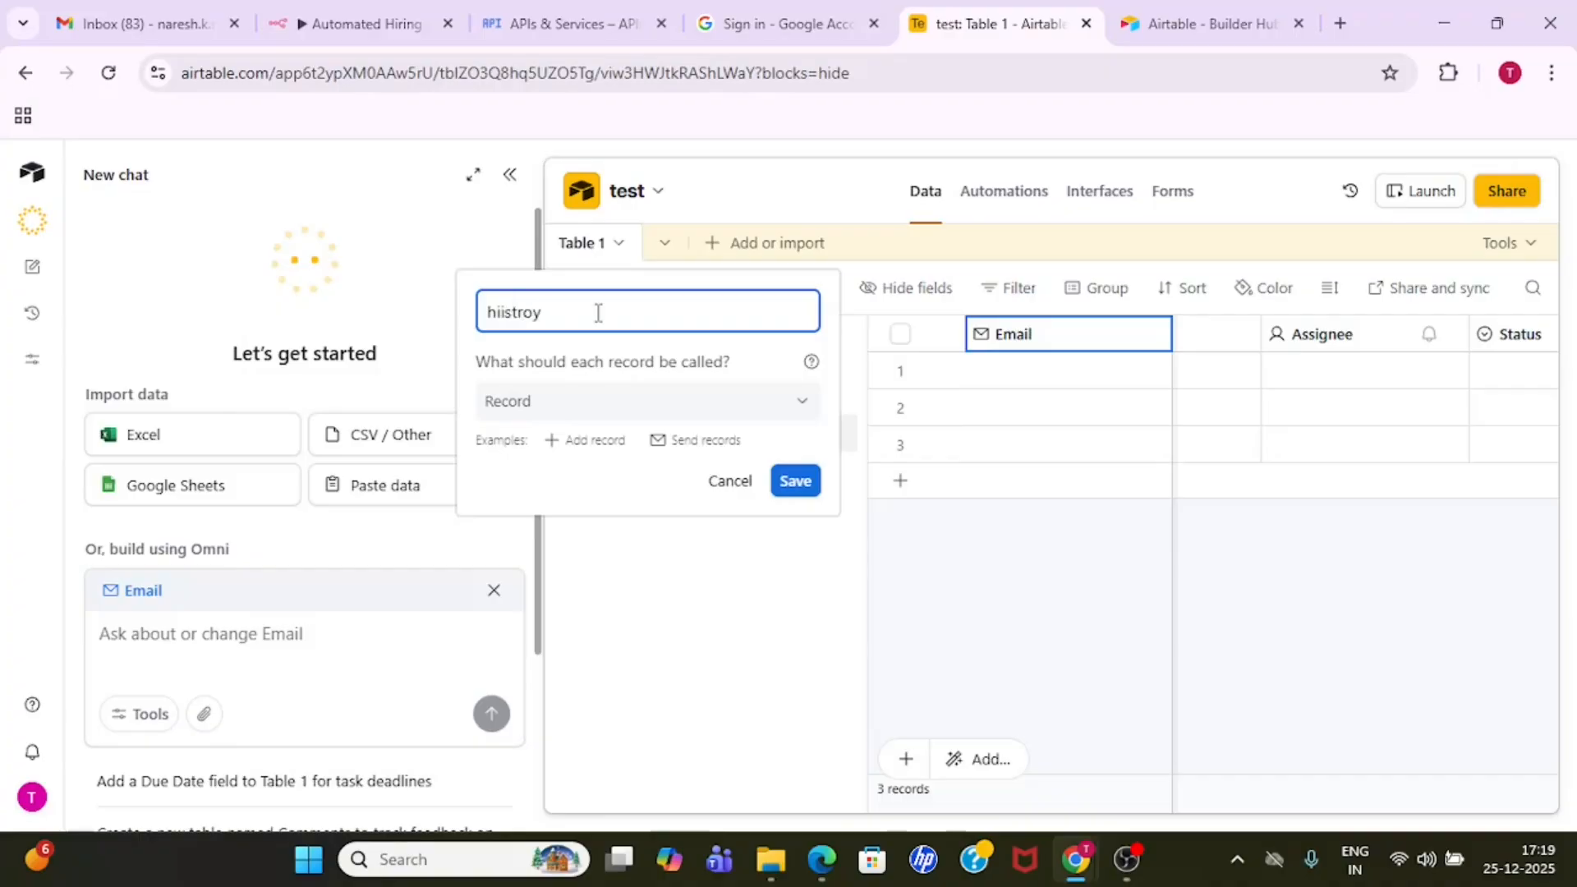
key("Num_Lock")
key("ctrl+a")
key("BackSpace")
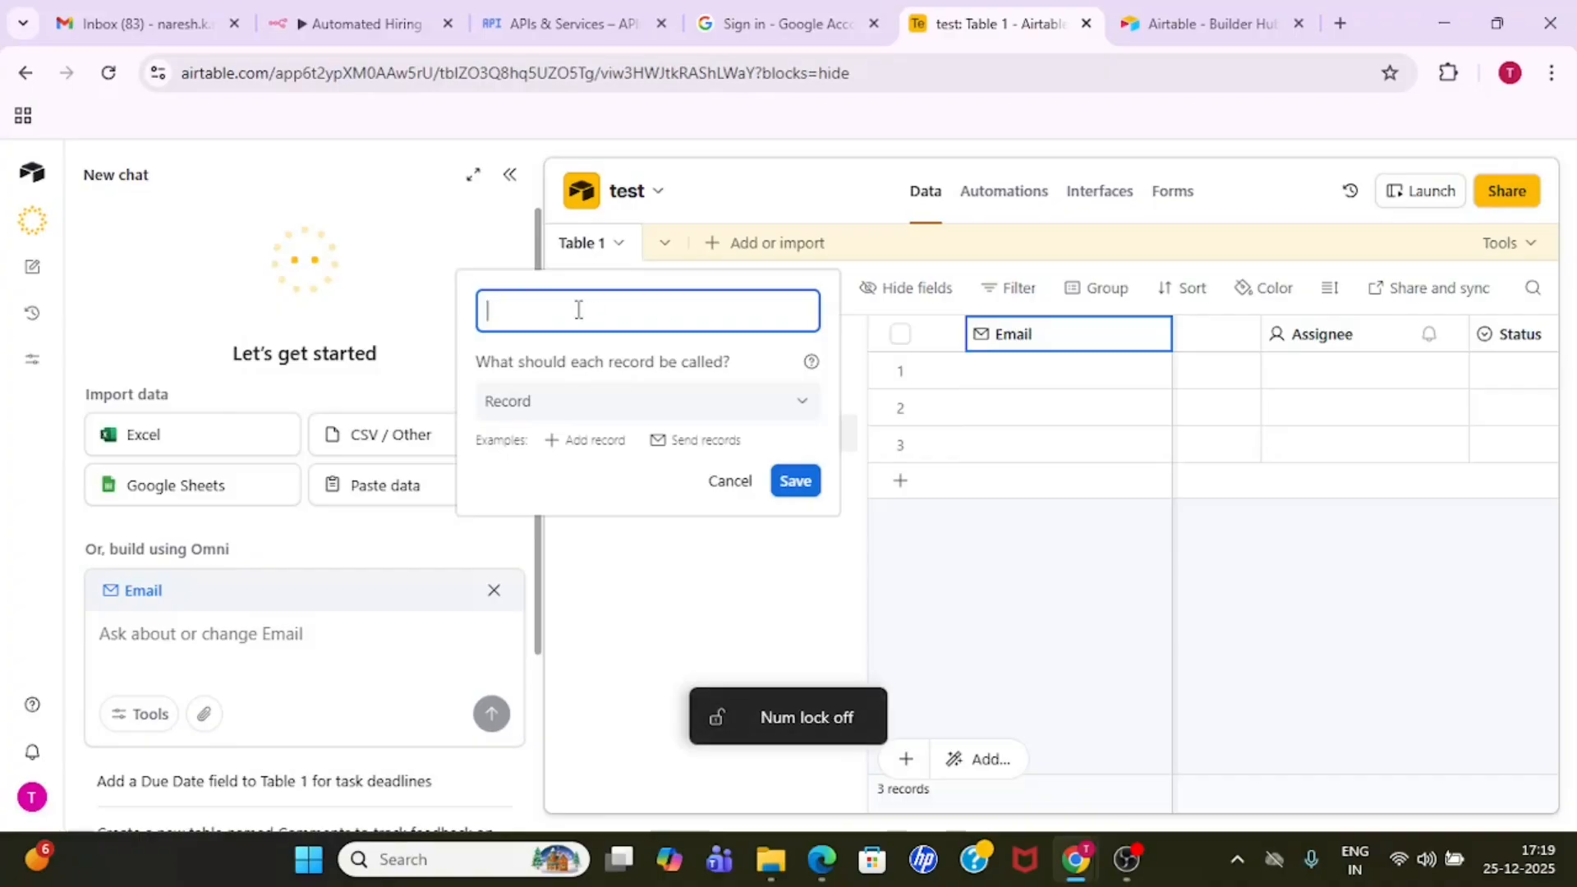
type("candiadt")
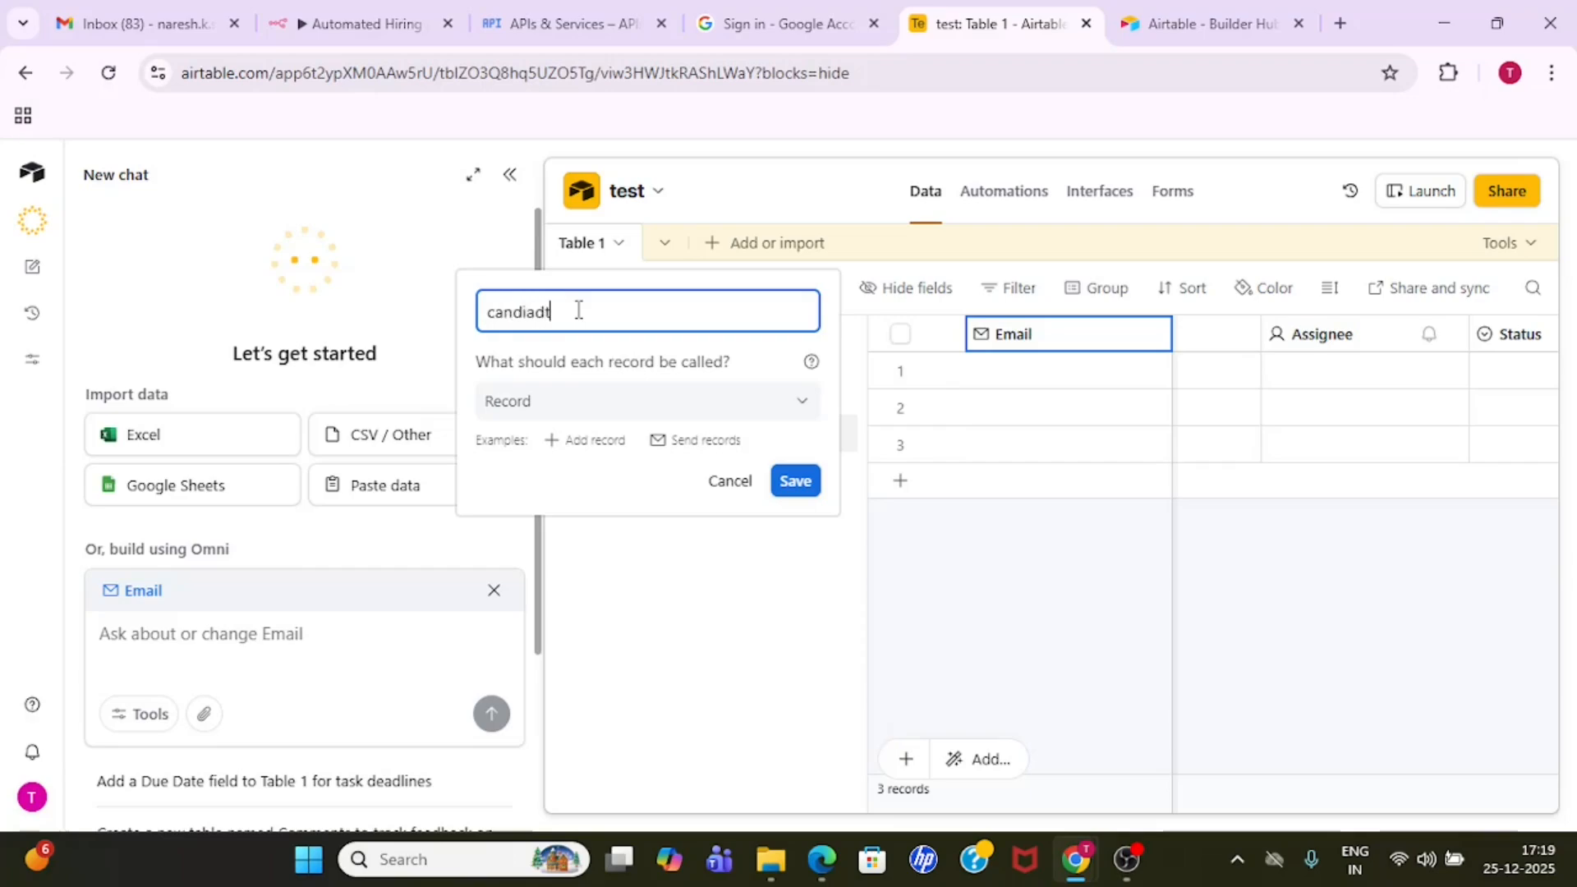
type("e")
left_click(794, 482)
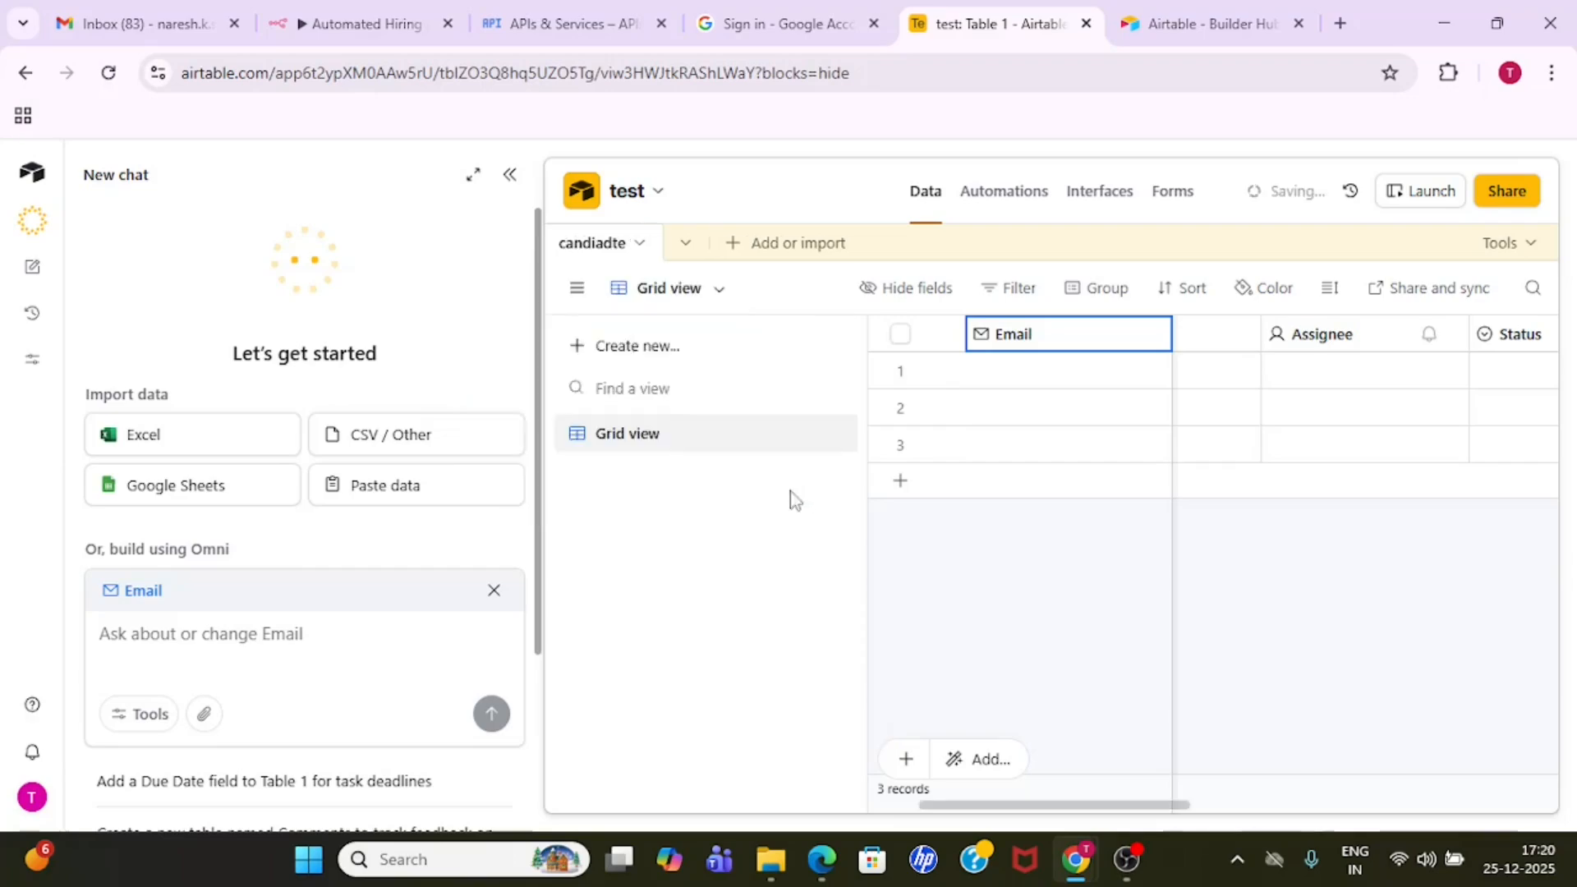
- Return to the n8n workflow and review the Create a record3 node's table choice, mapping column mode and values to send
left_click(484, 12)
left_click(429, 21)
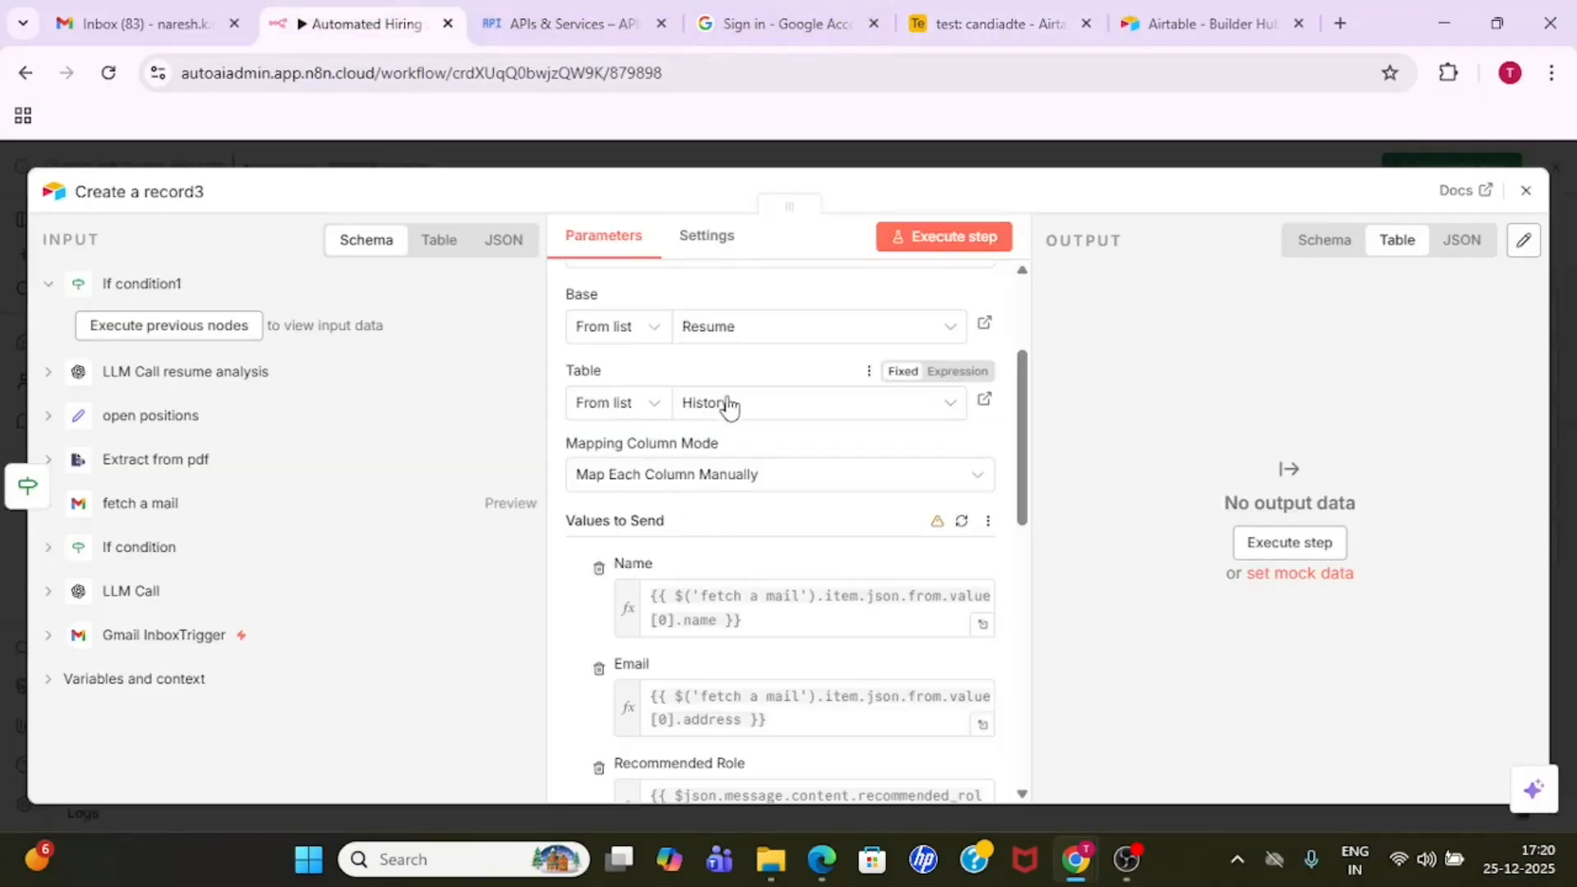
left_click(794, 403)
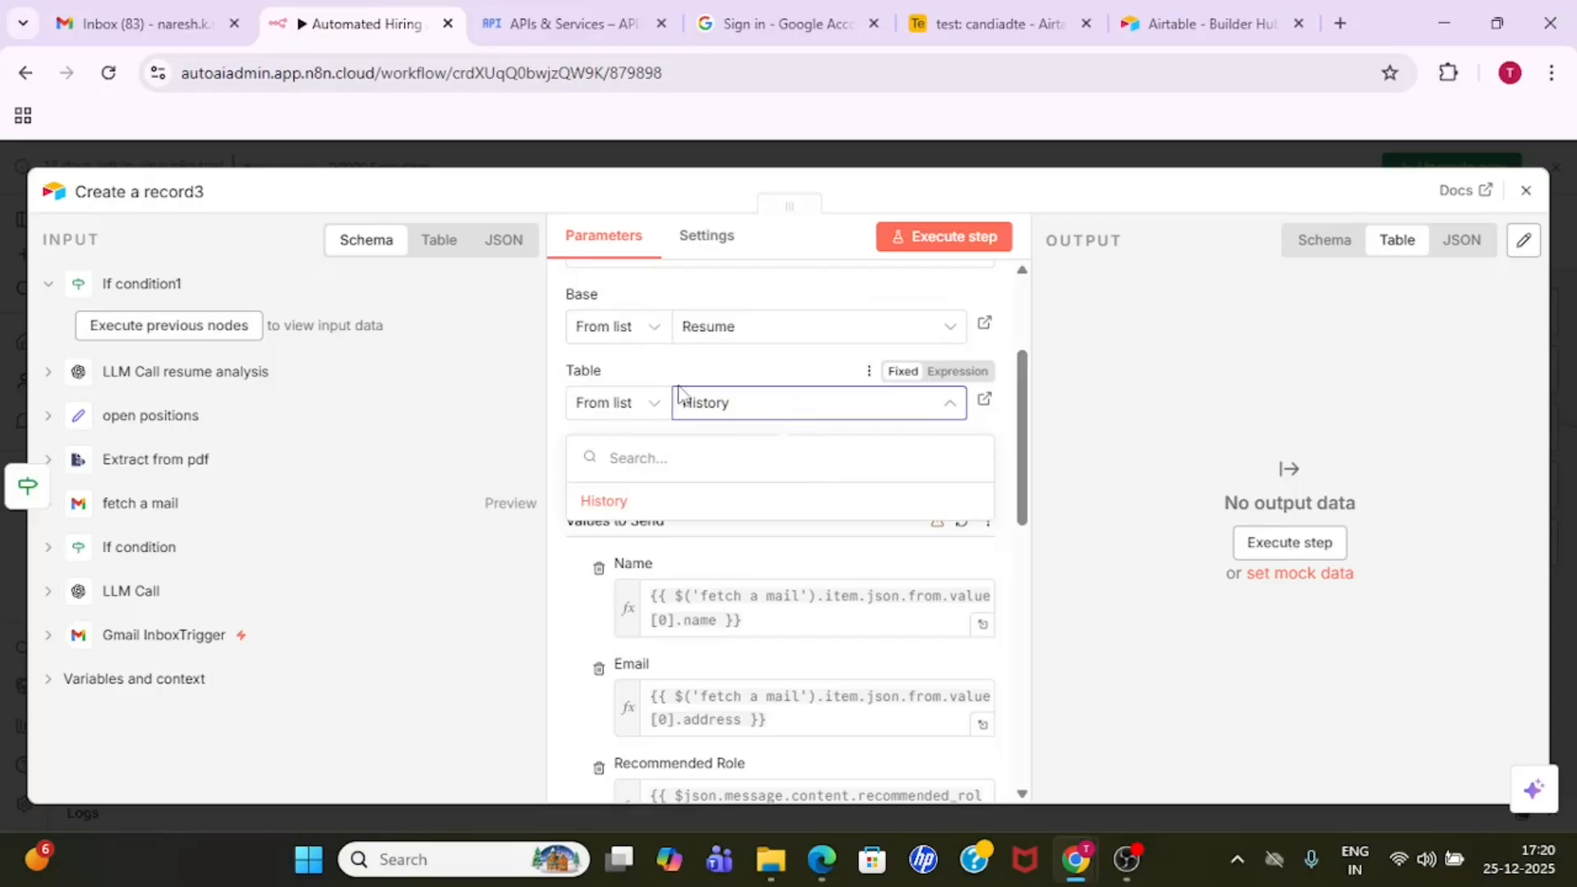
left_click(1014, 425)
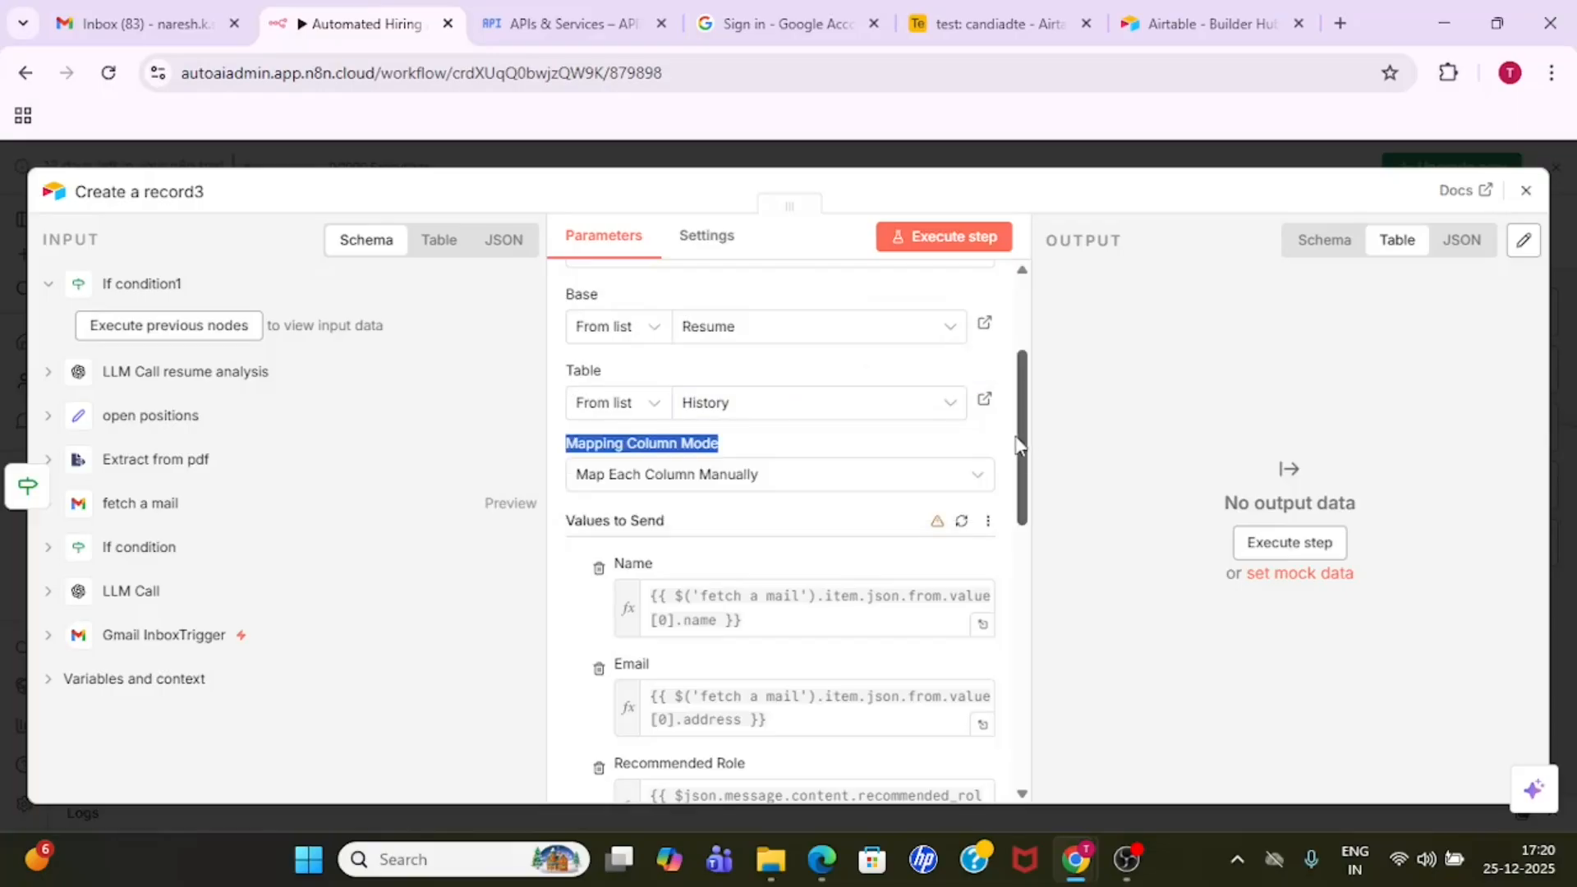
left_click_drag(1029, 456, 1029, 517)
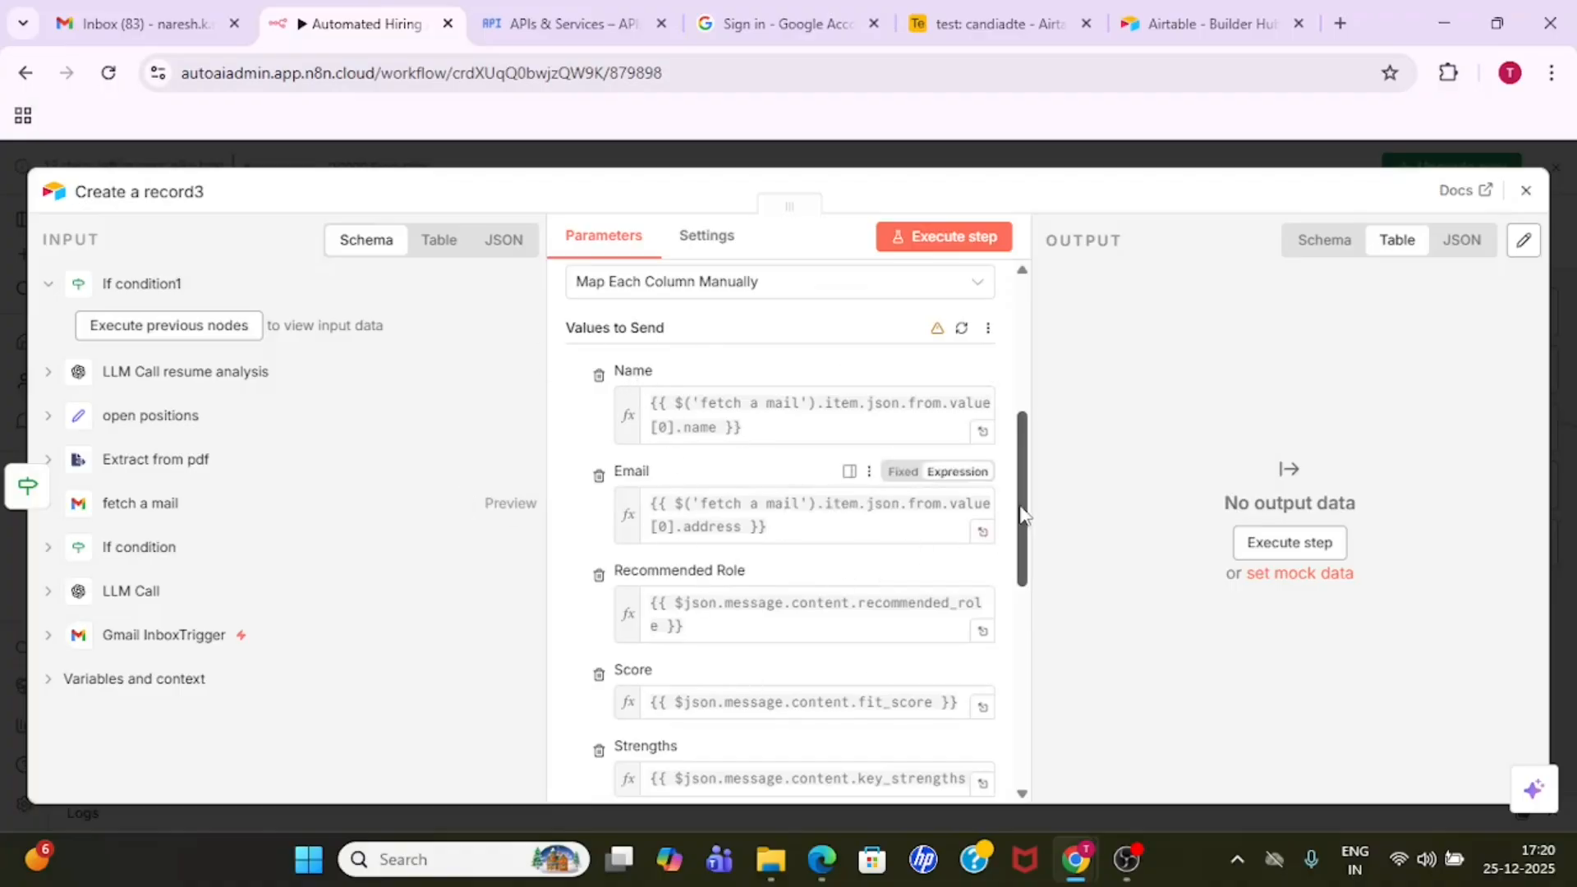
mouse_move(1021, 520)
left_mouse_down()
mouse_move(1026, 706)
mouse_move(1026, 506)
mouse_move(1026, 521)
left_mouse_up()
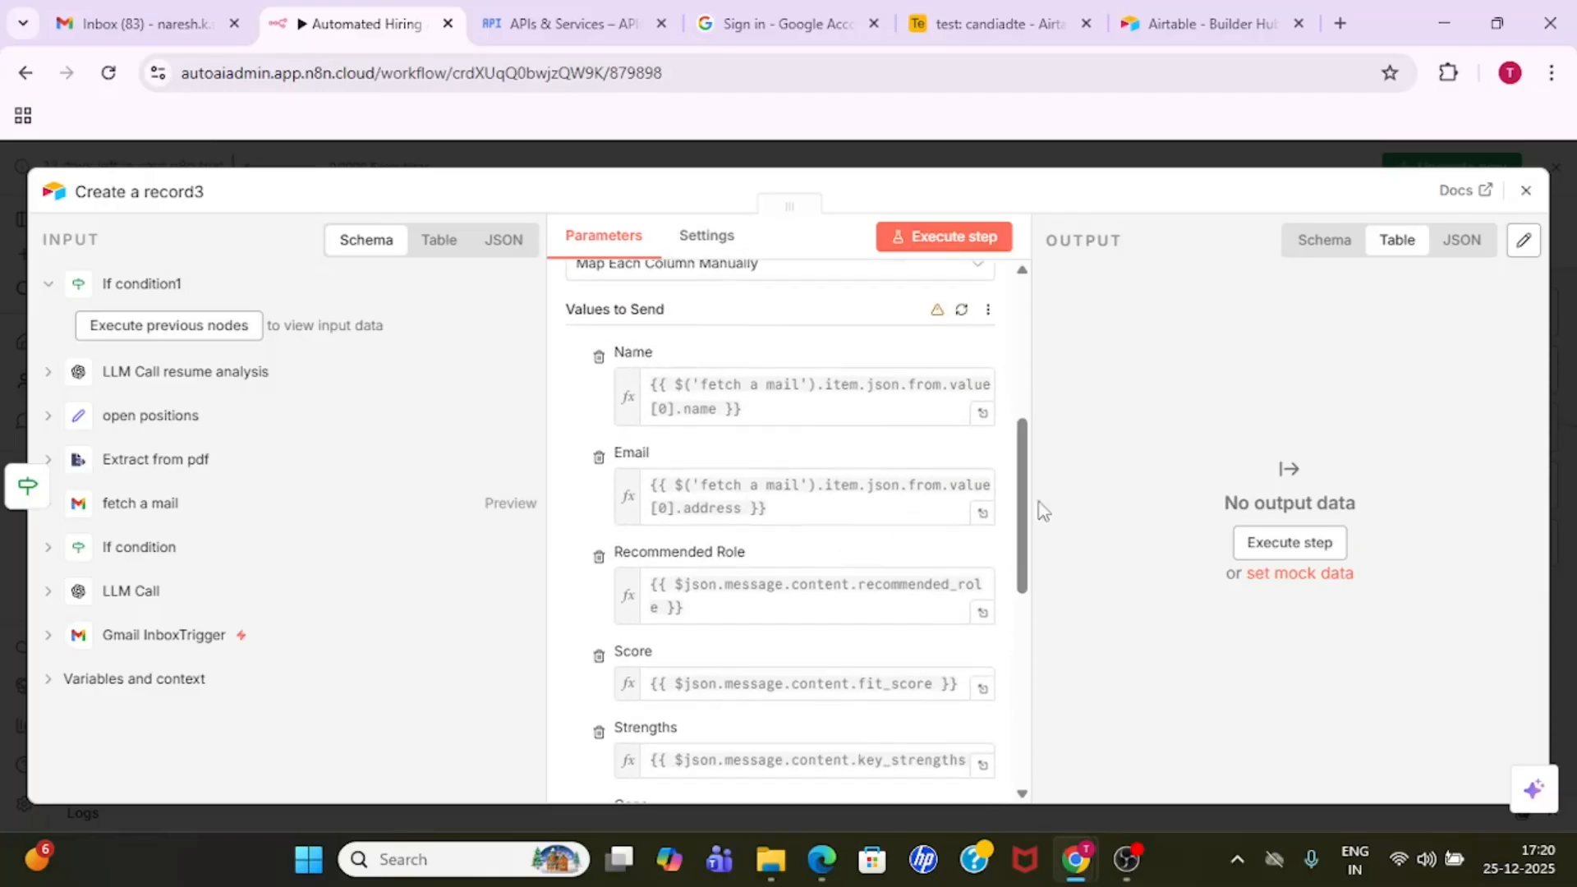
left_click_drag(1019, 518, 1024, 474)
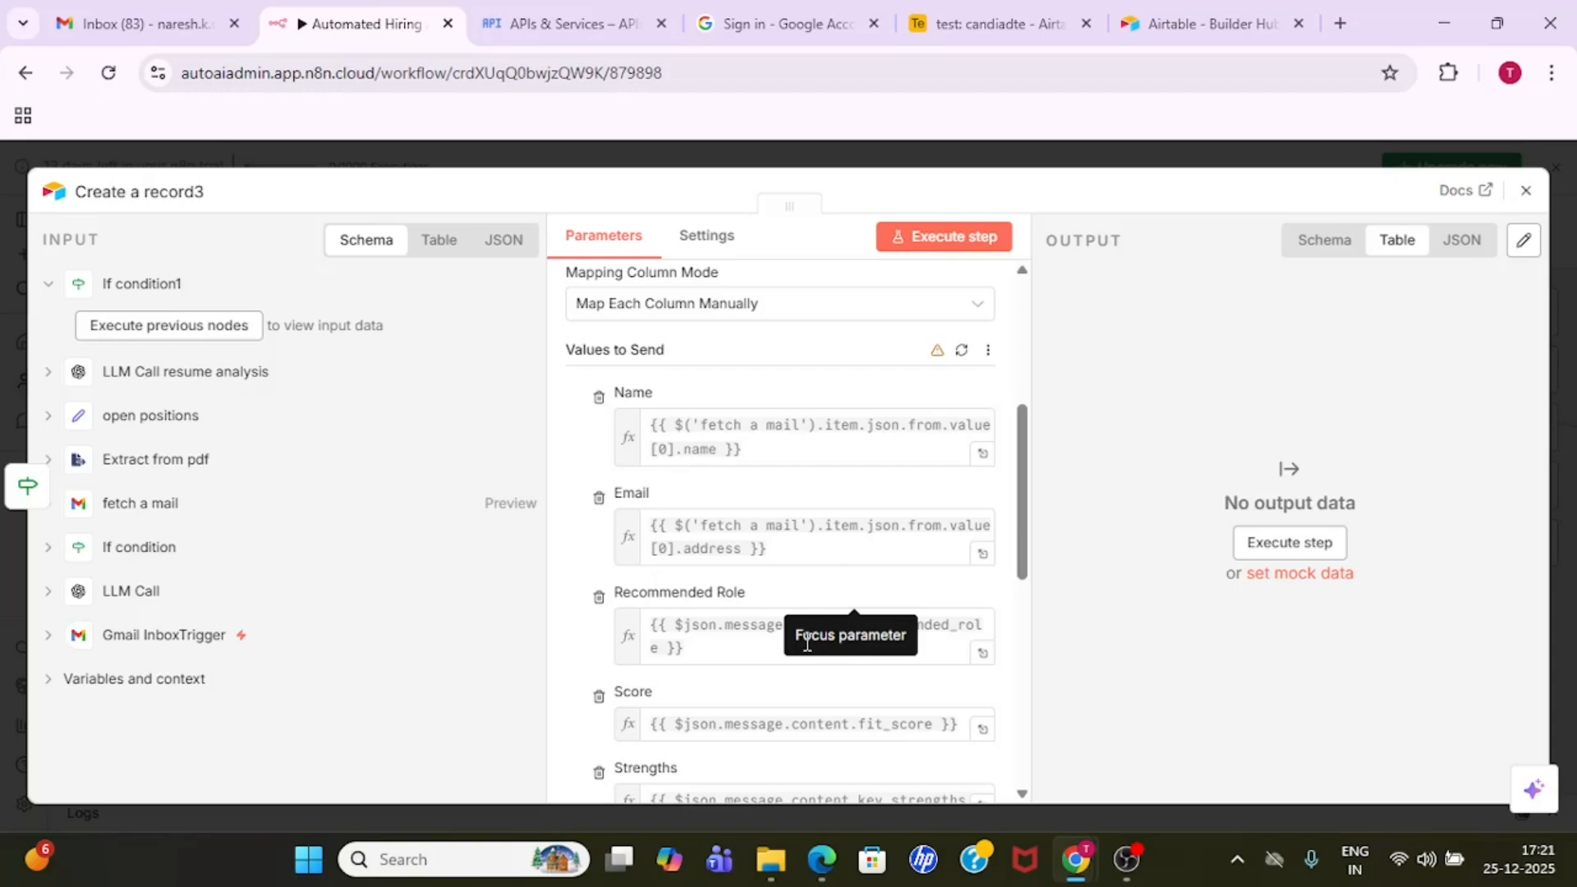
left_click(1060, 156)
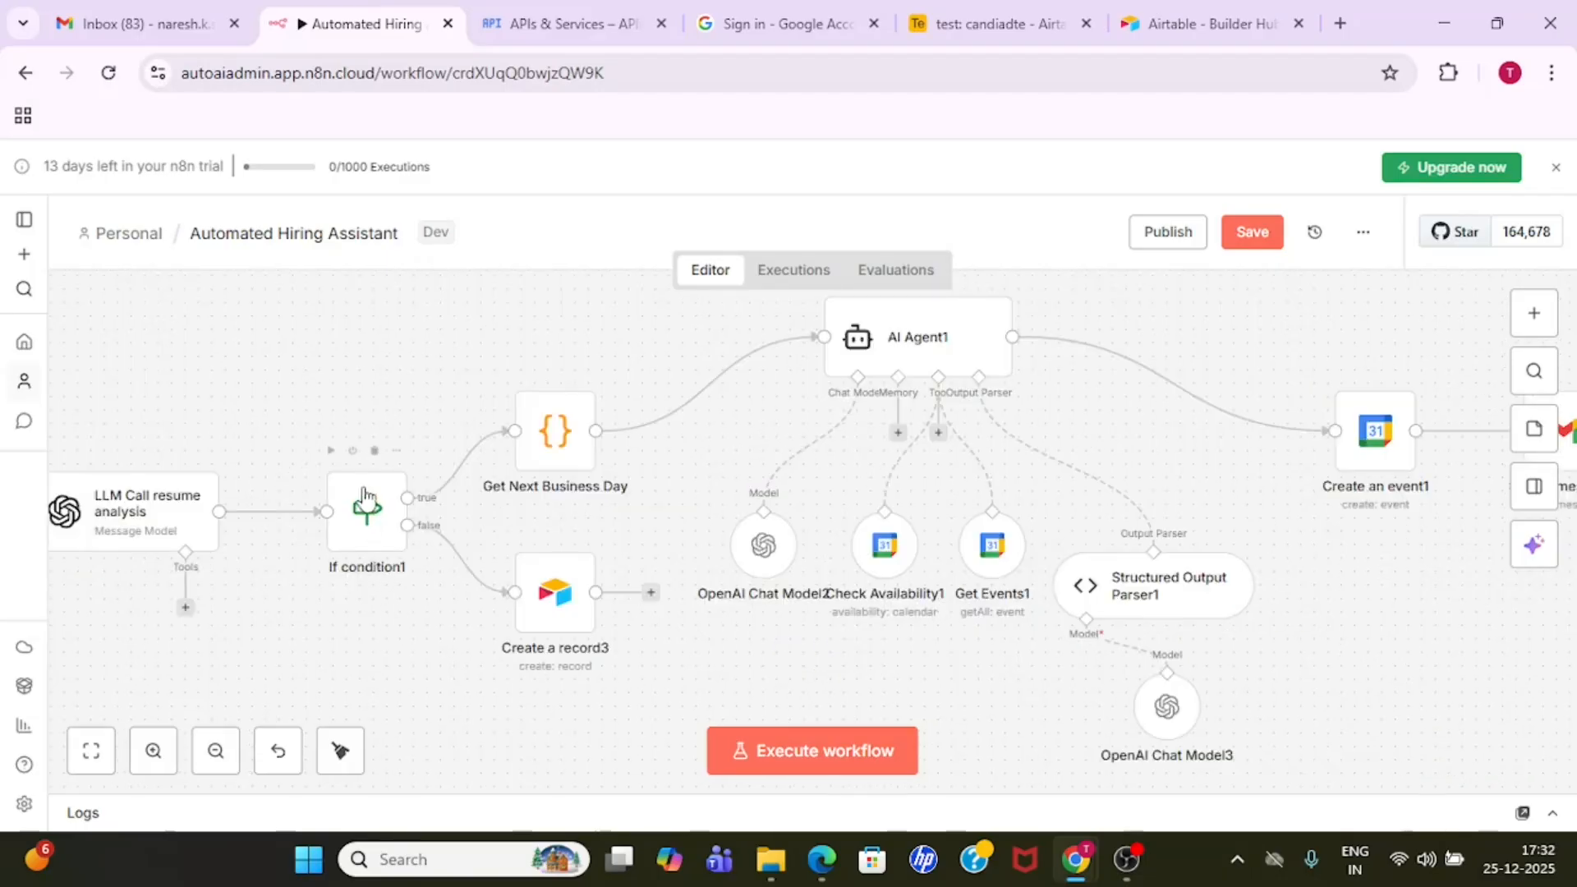
- Review the If condition1 node's fit_score rule and the JavaScript code in the Get Next Business Day node
double_click(369, 522)
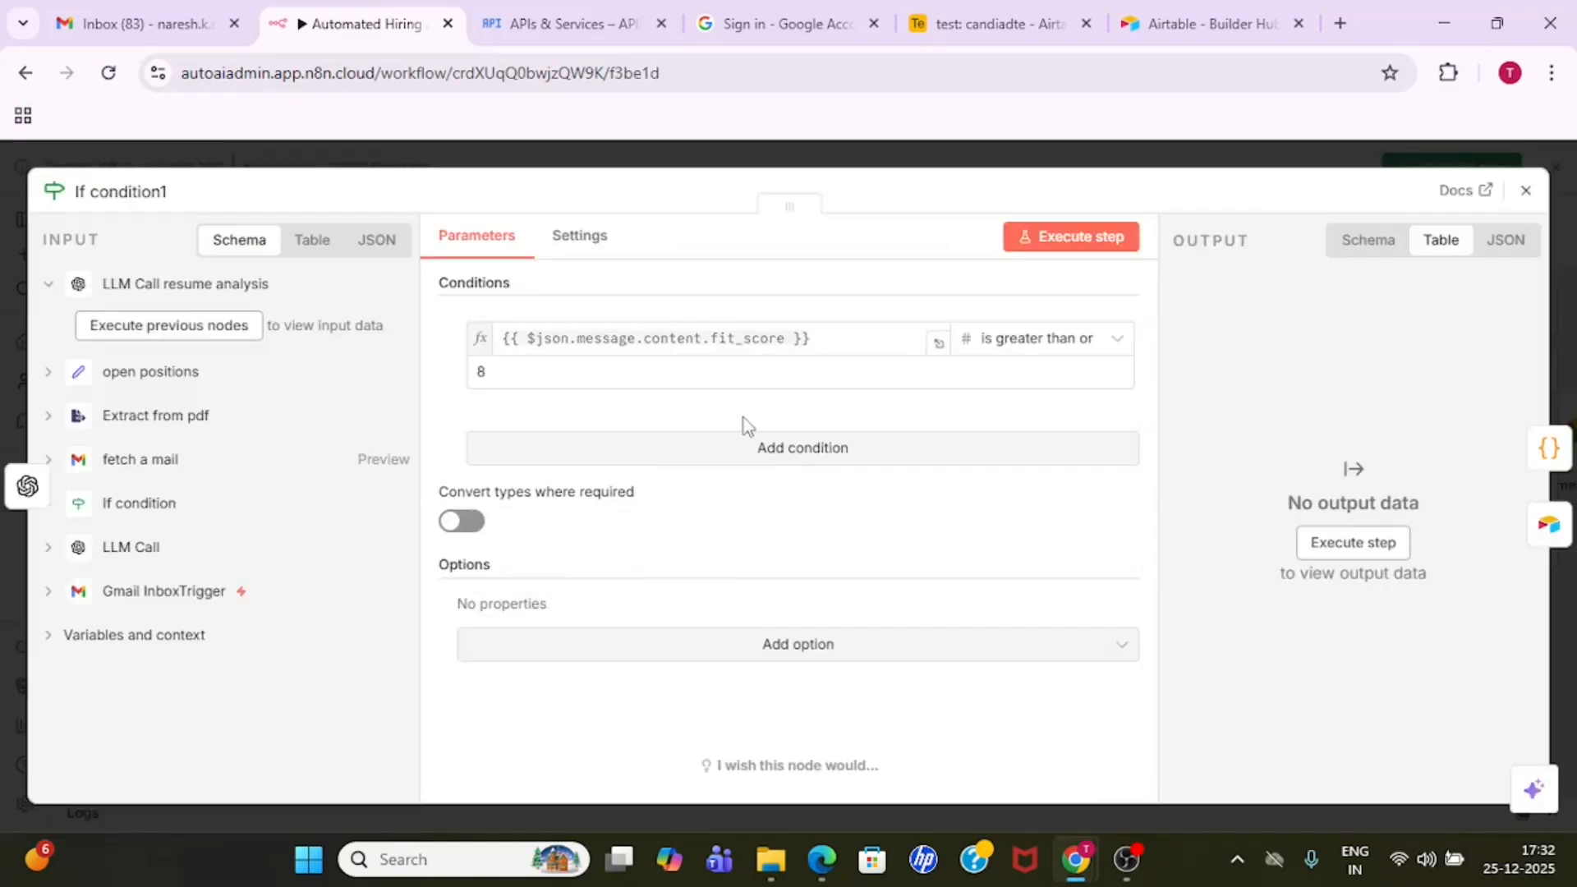
left_click(770, 156)
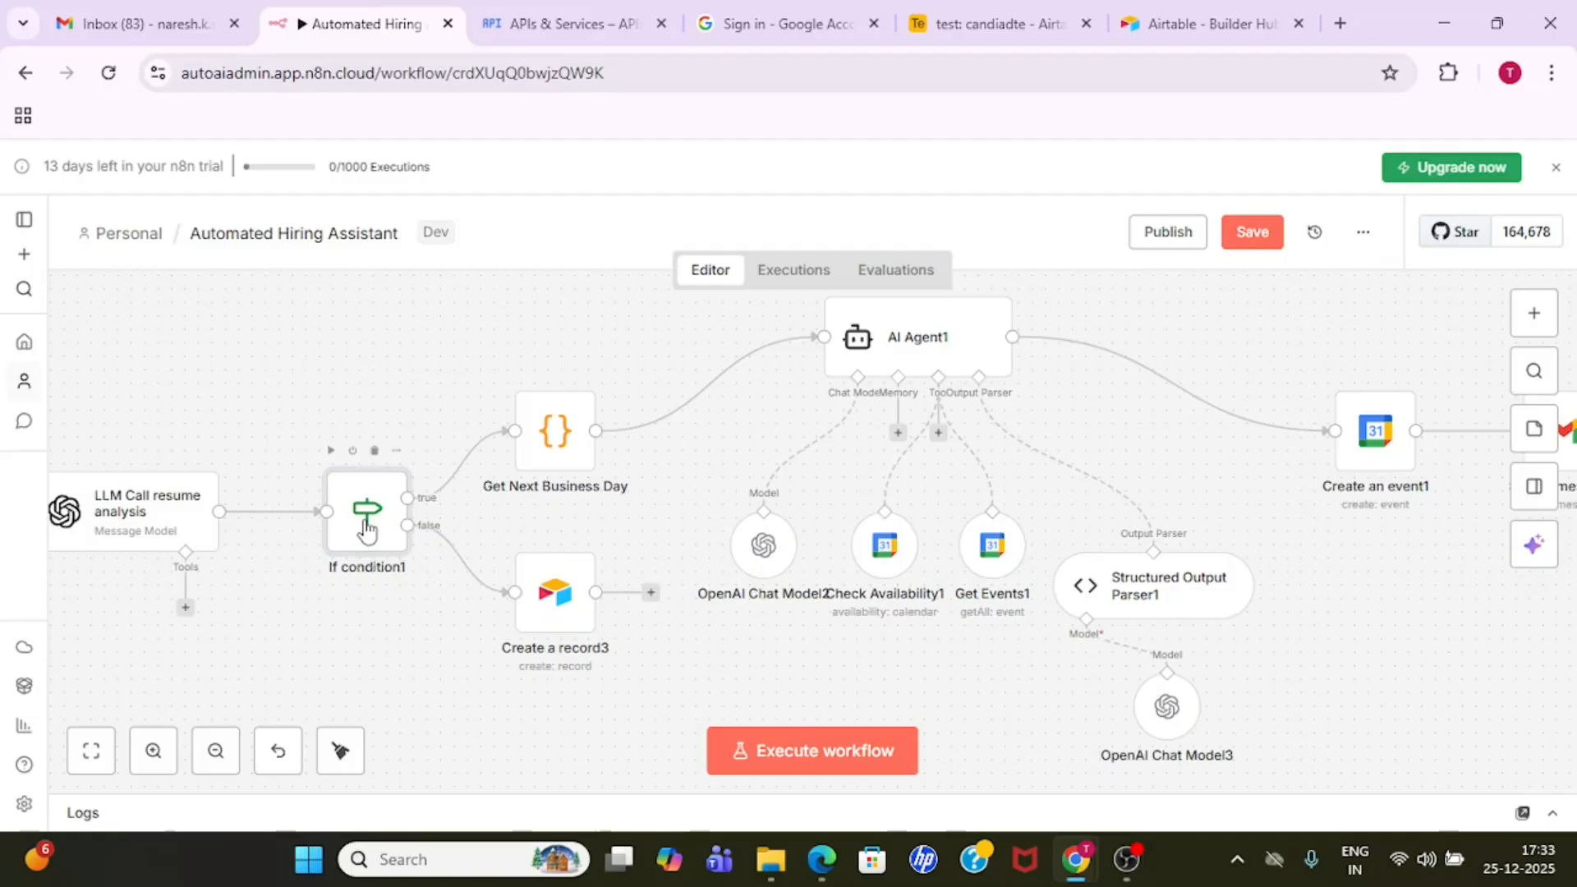
double_click(565, 443)
left_click(946, 590)
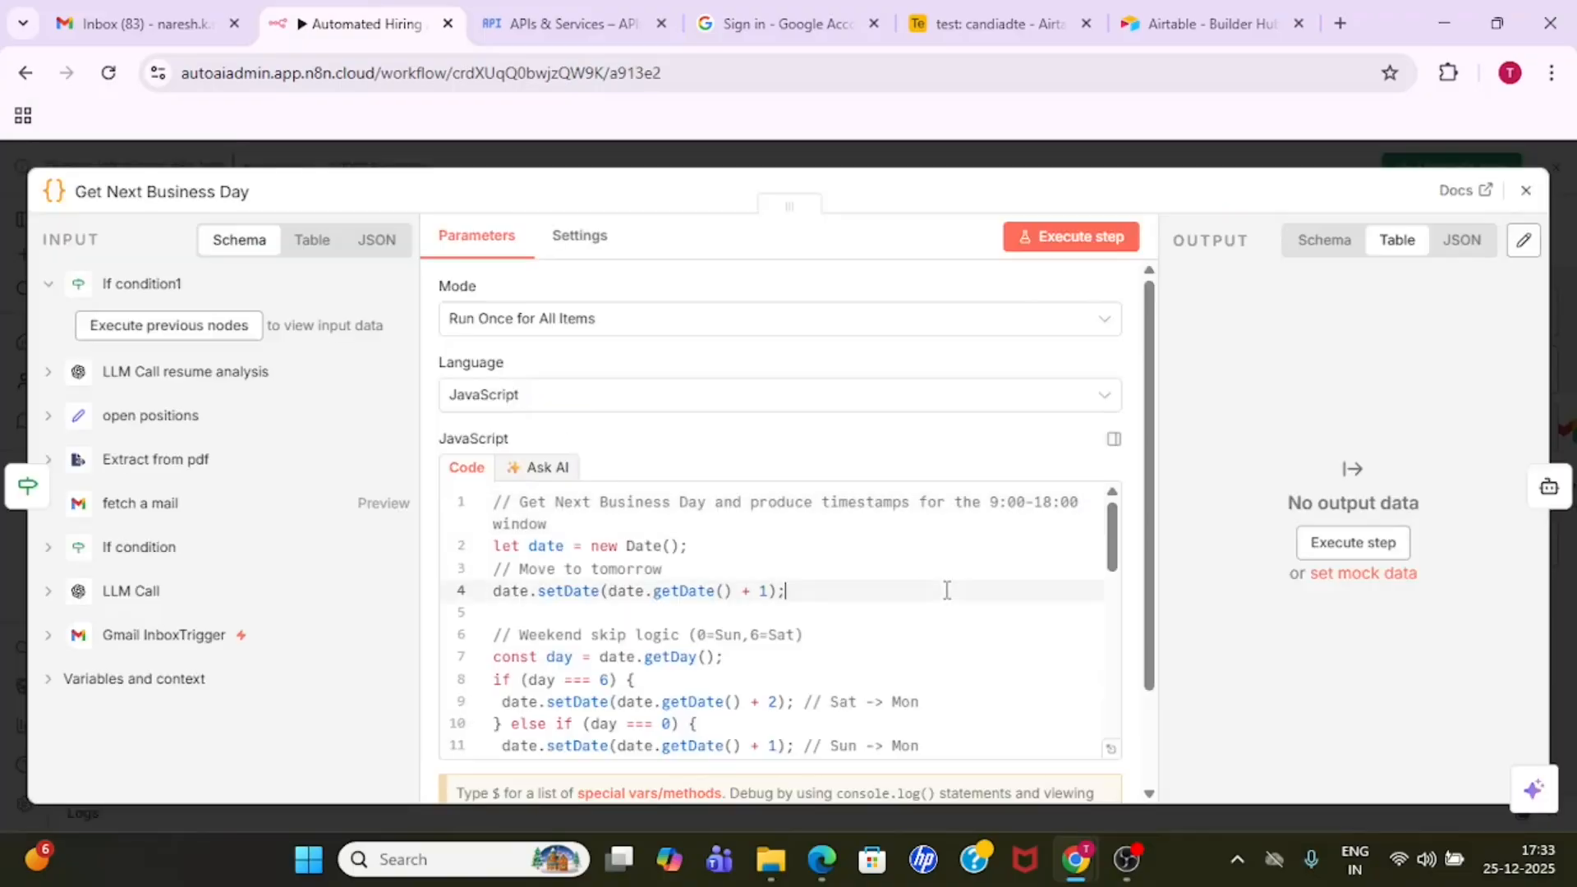
key("Down")
key("Down")
key("Down")
key("Down")
key("Down")
key("Down")
key("Down")
key("Down")
key("Down")
key("Down")
key("Down")
key("Down")
key("Down")
key("Down")
key("Down")
key("Down")
key("Down")
key("Down")
key("Down")
key("Down")
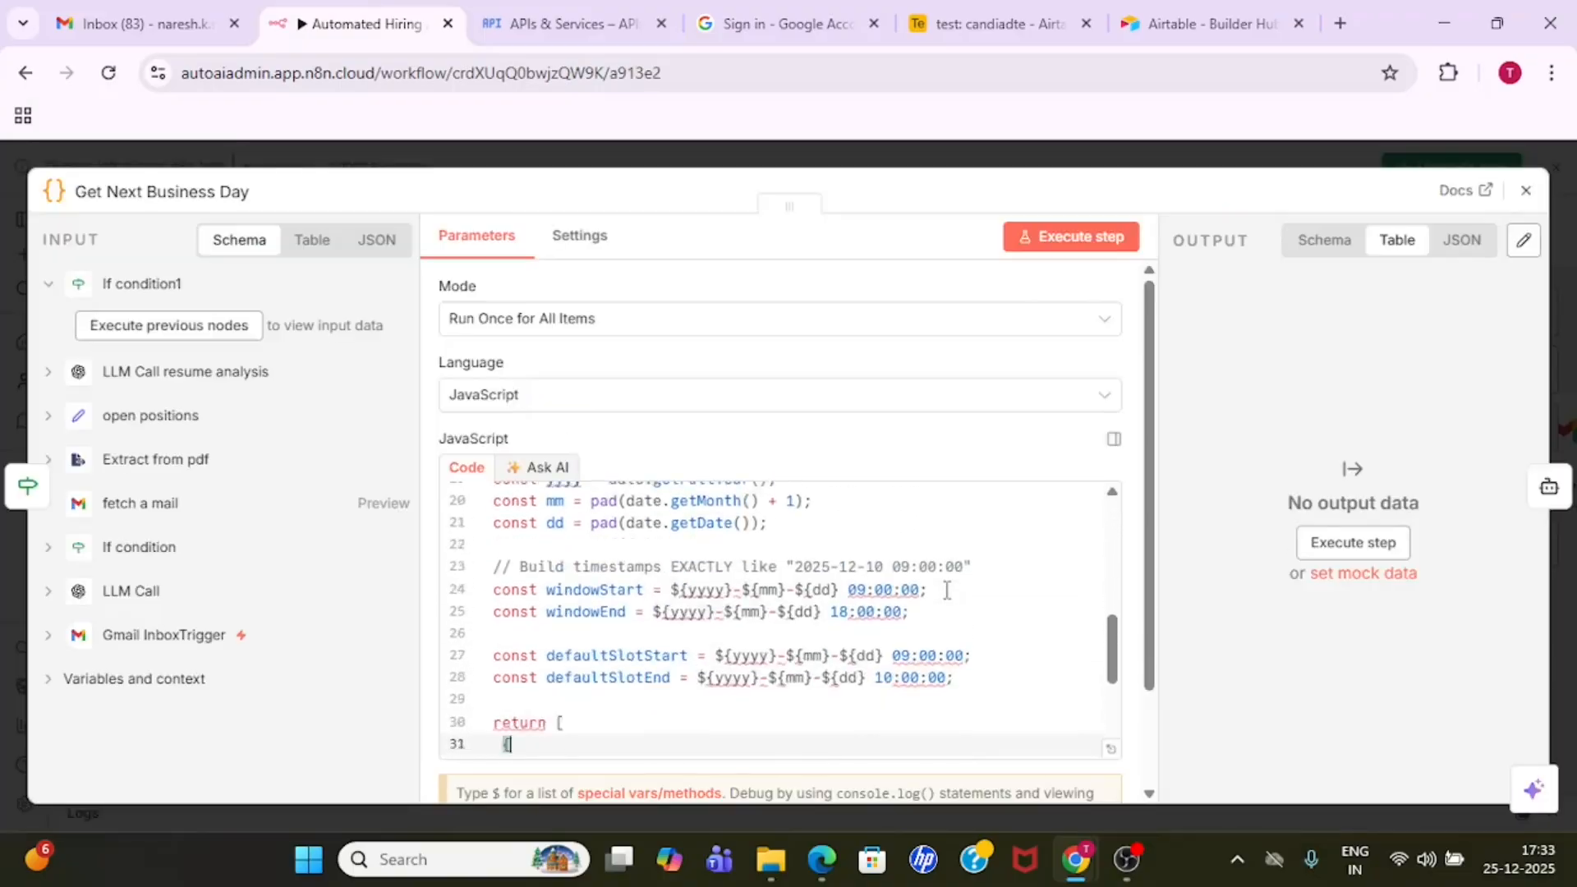
key("Up")
key("Up")
key("Up")
key("Up")
key("Up")
key("Up")
key("Up")
key("Up")
key("Up")
key("Up")
key("Up")
key("Up")
key("Up")
key("Up")
key("Up")
key("Up")
key("Up")
key("Up")
key("Up")
key("Up")
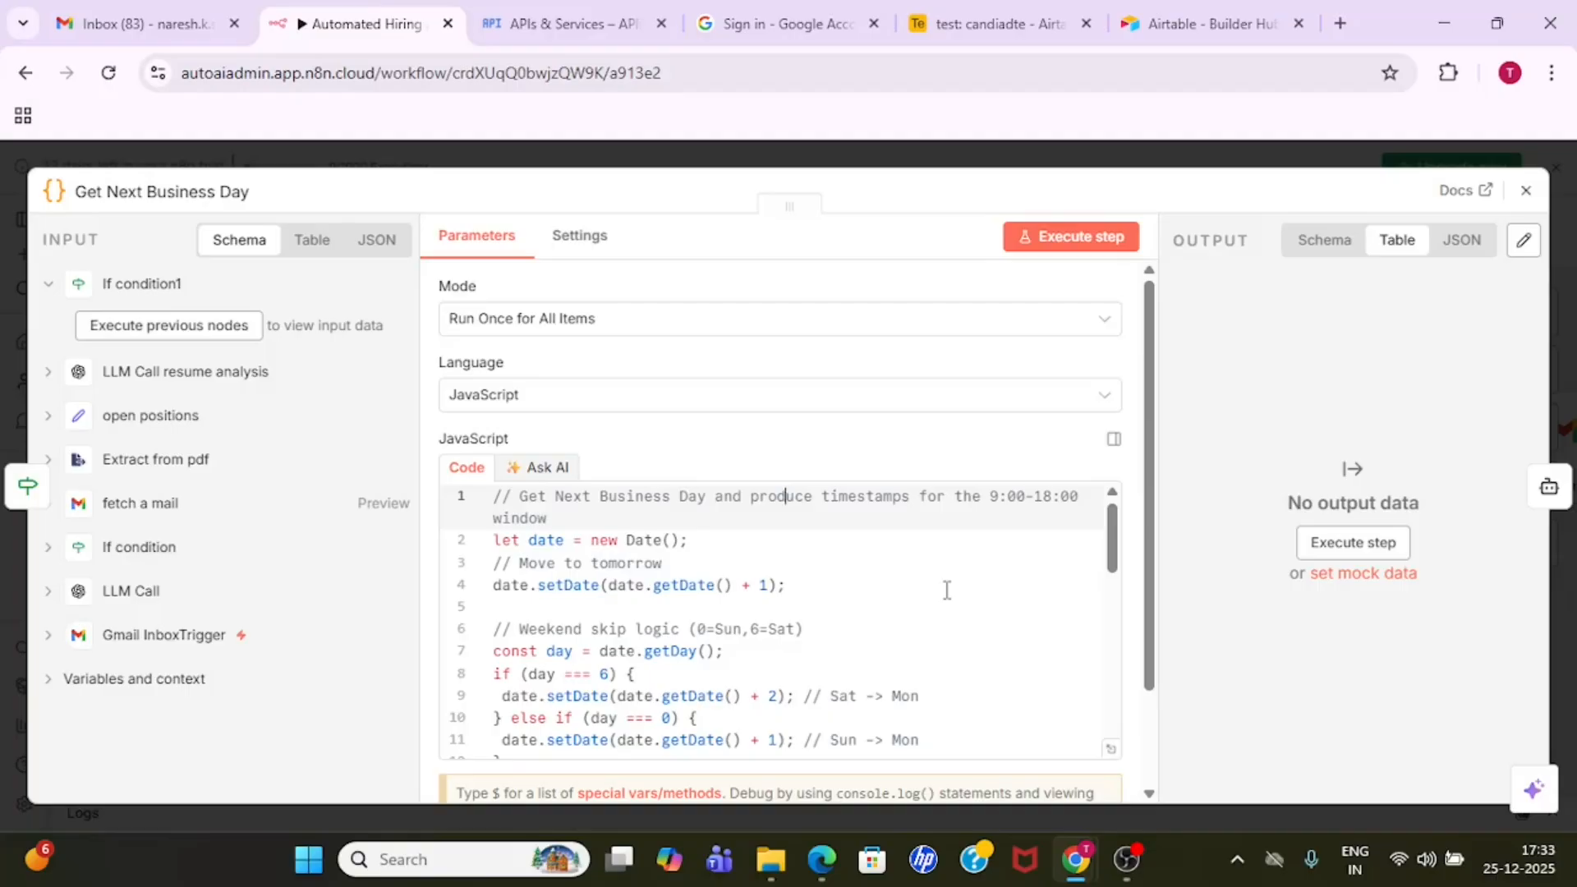
left_click(912, 151)
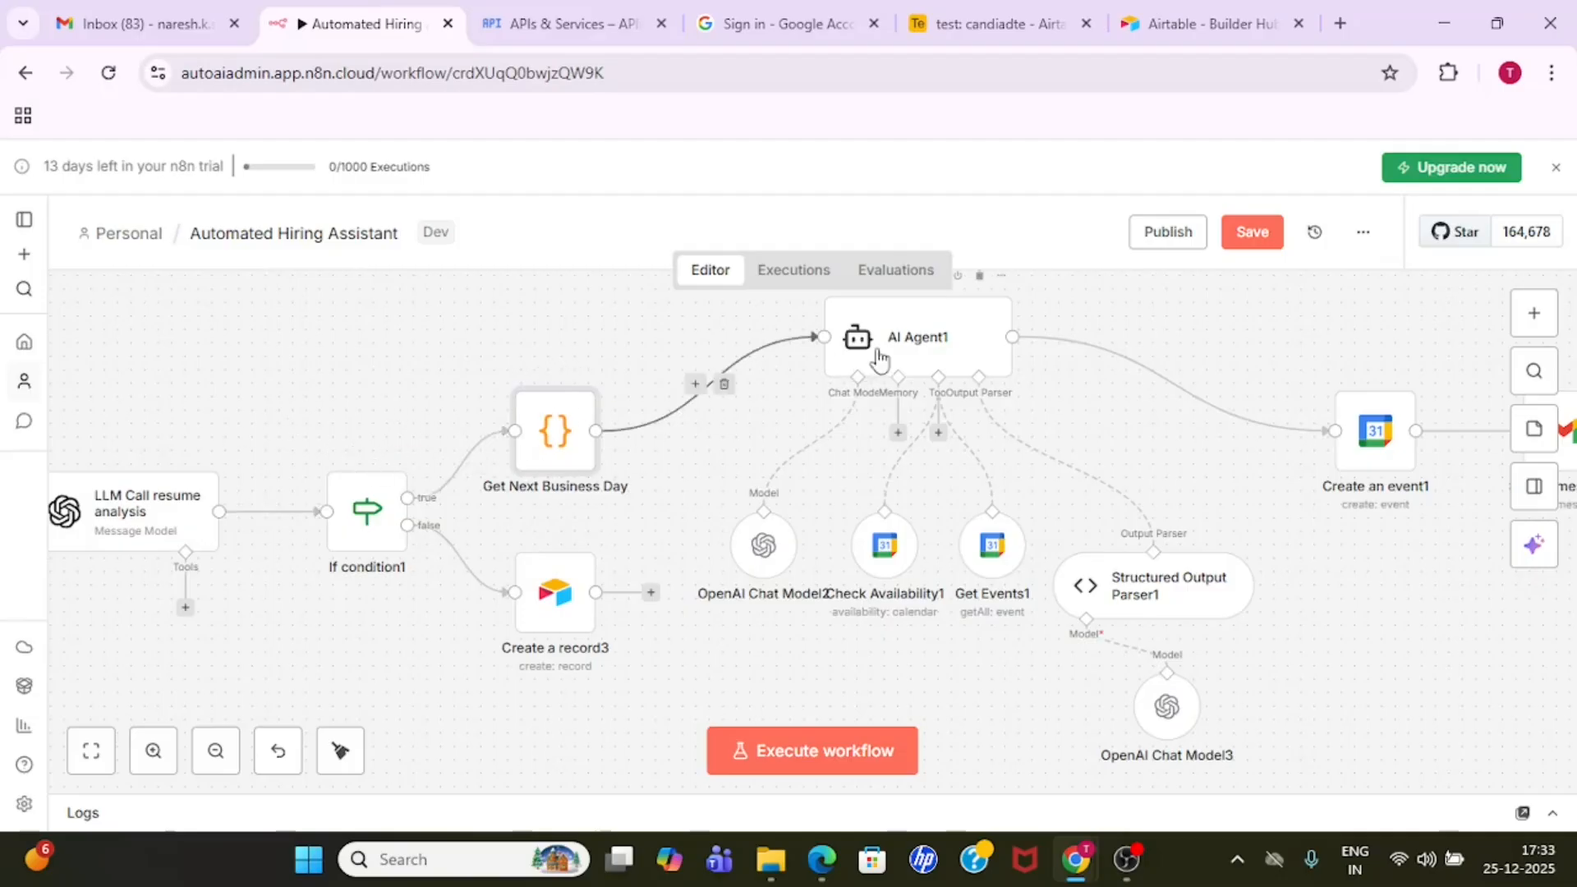
- Open the AI Agent1 node to view its user message prompt, and close it again
double_click(918, 345)
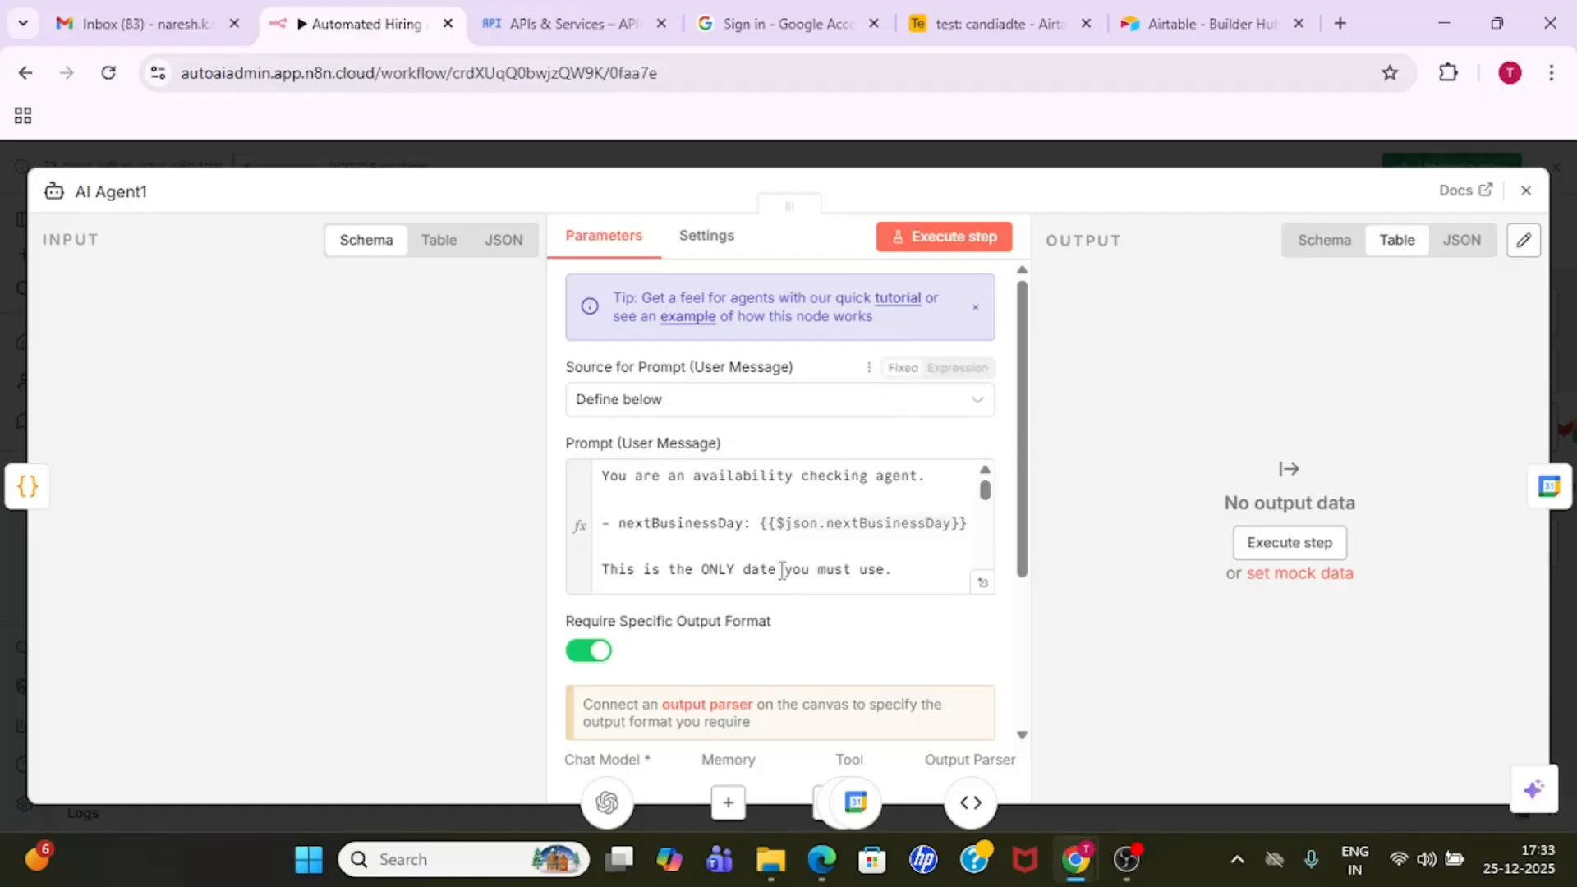
left_click(824, 498)
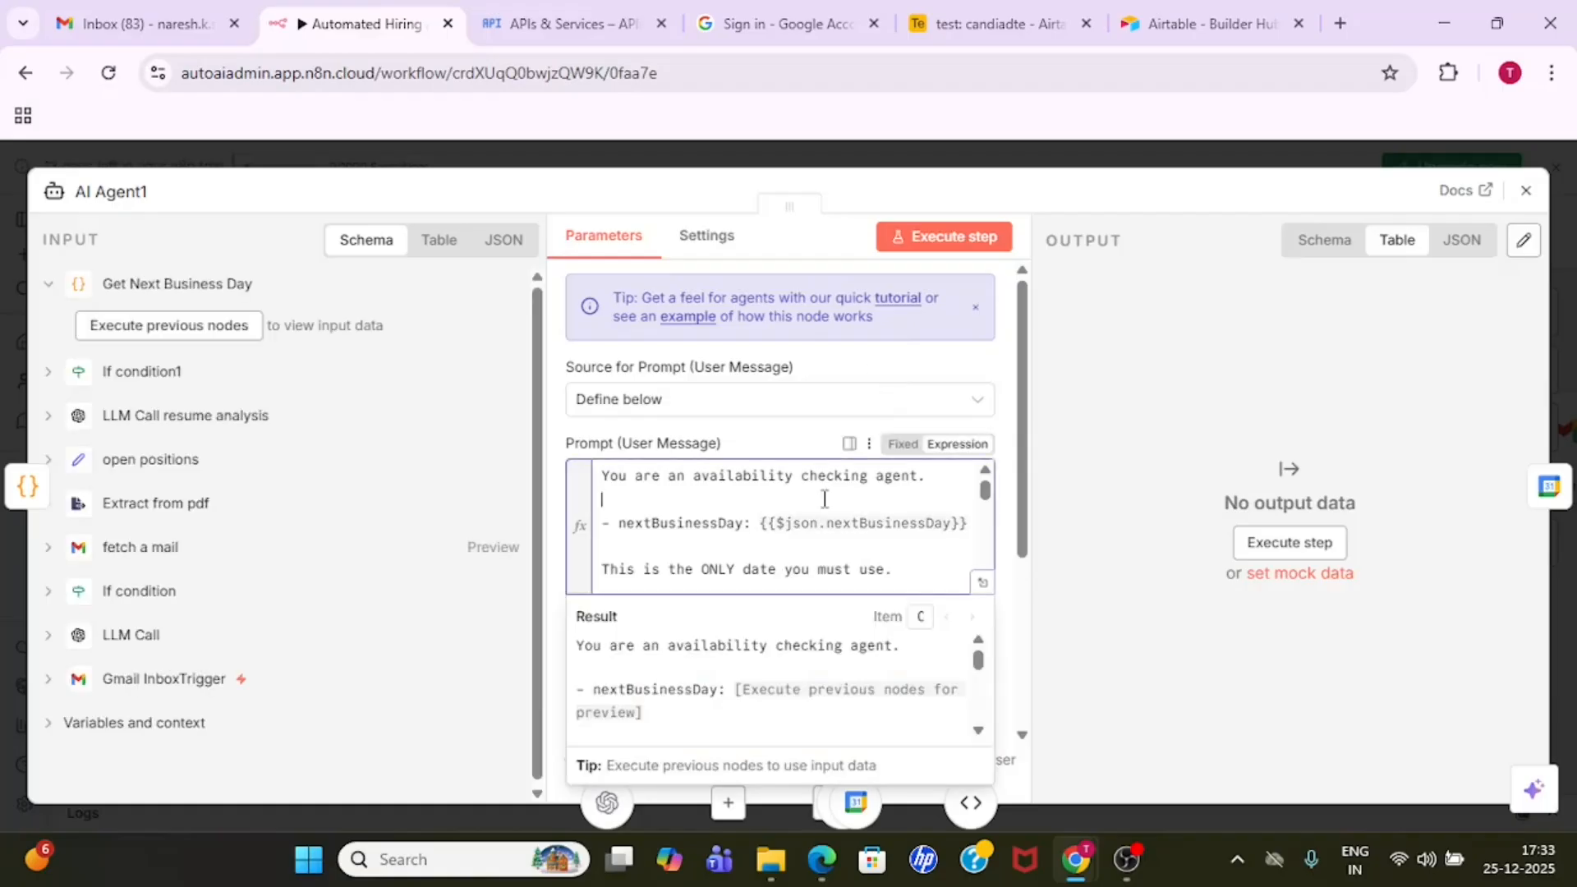
left_click(1045, 156)
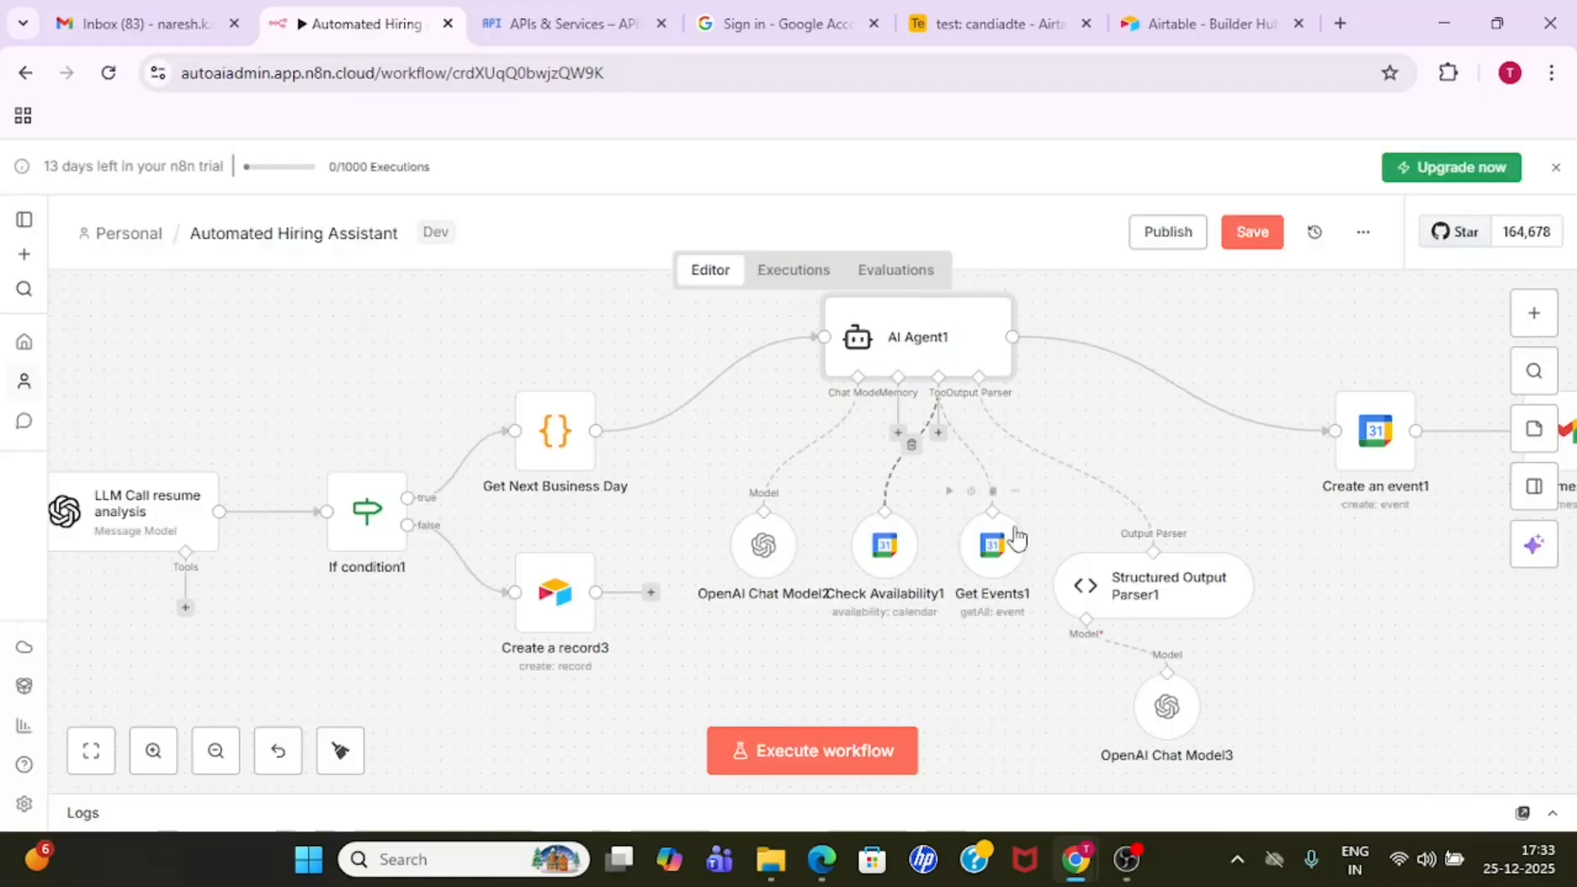
- Move the Check Availability1 node lower on the canvas and check the OpenAI Chat Model2 node's credential and model
left_click_drag(891, 560, 885, 618)
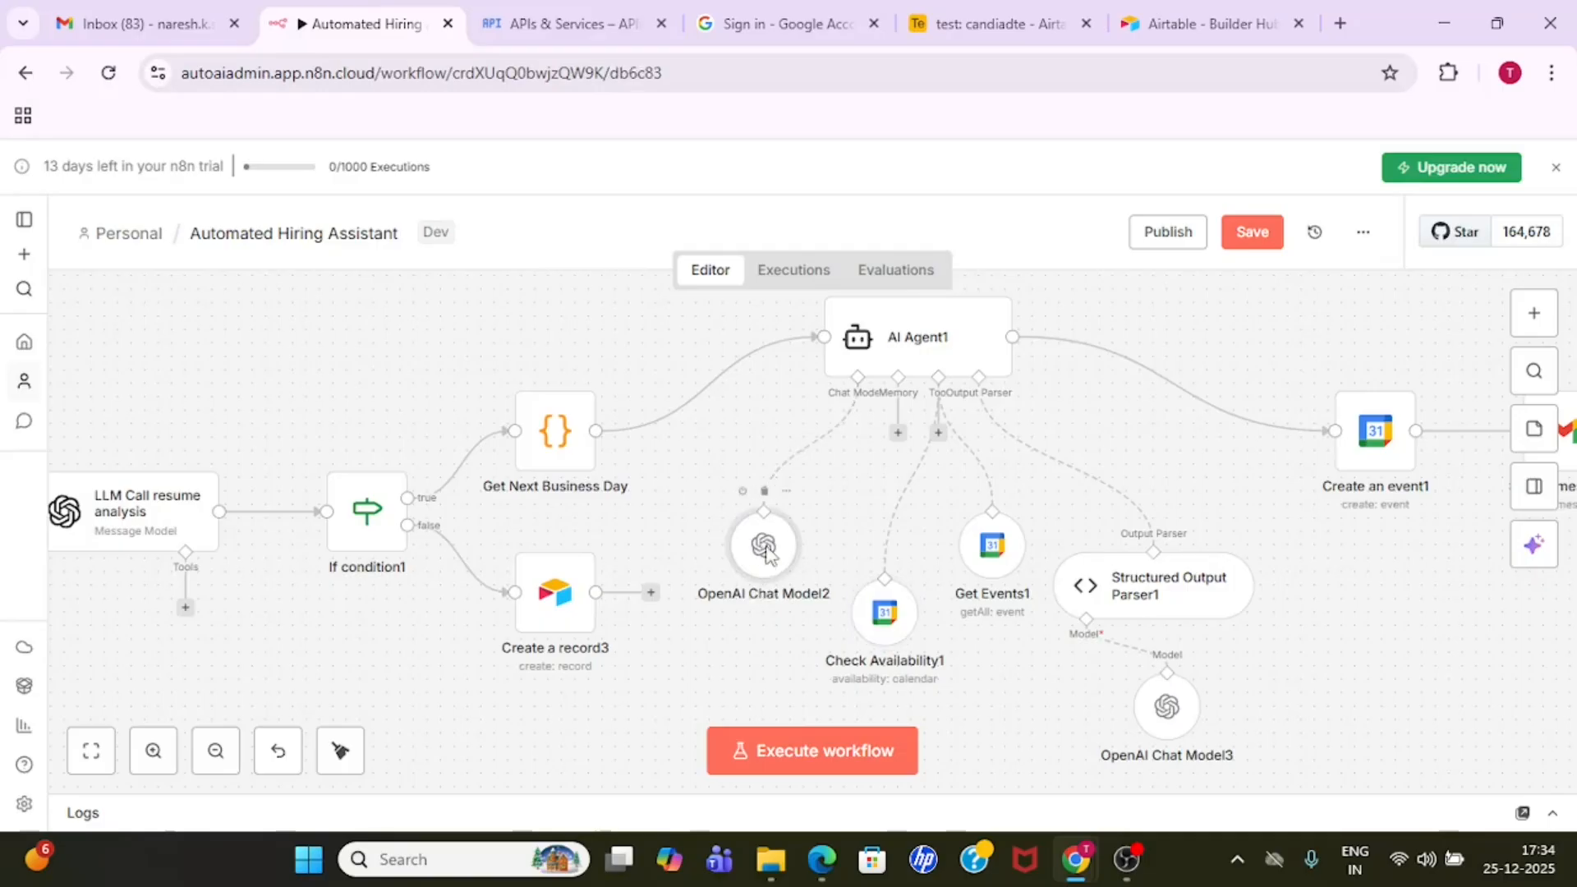
double_click(766, 552)
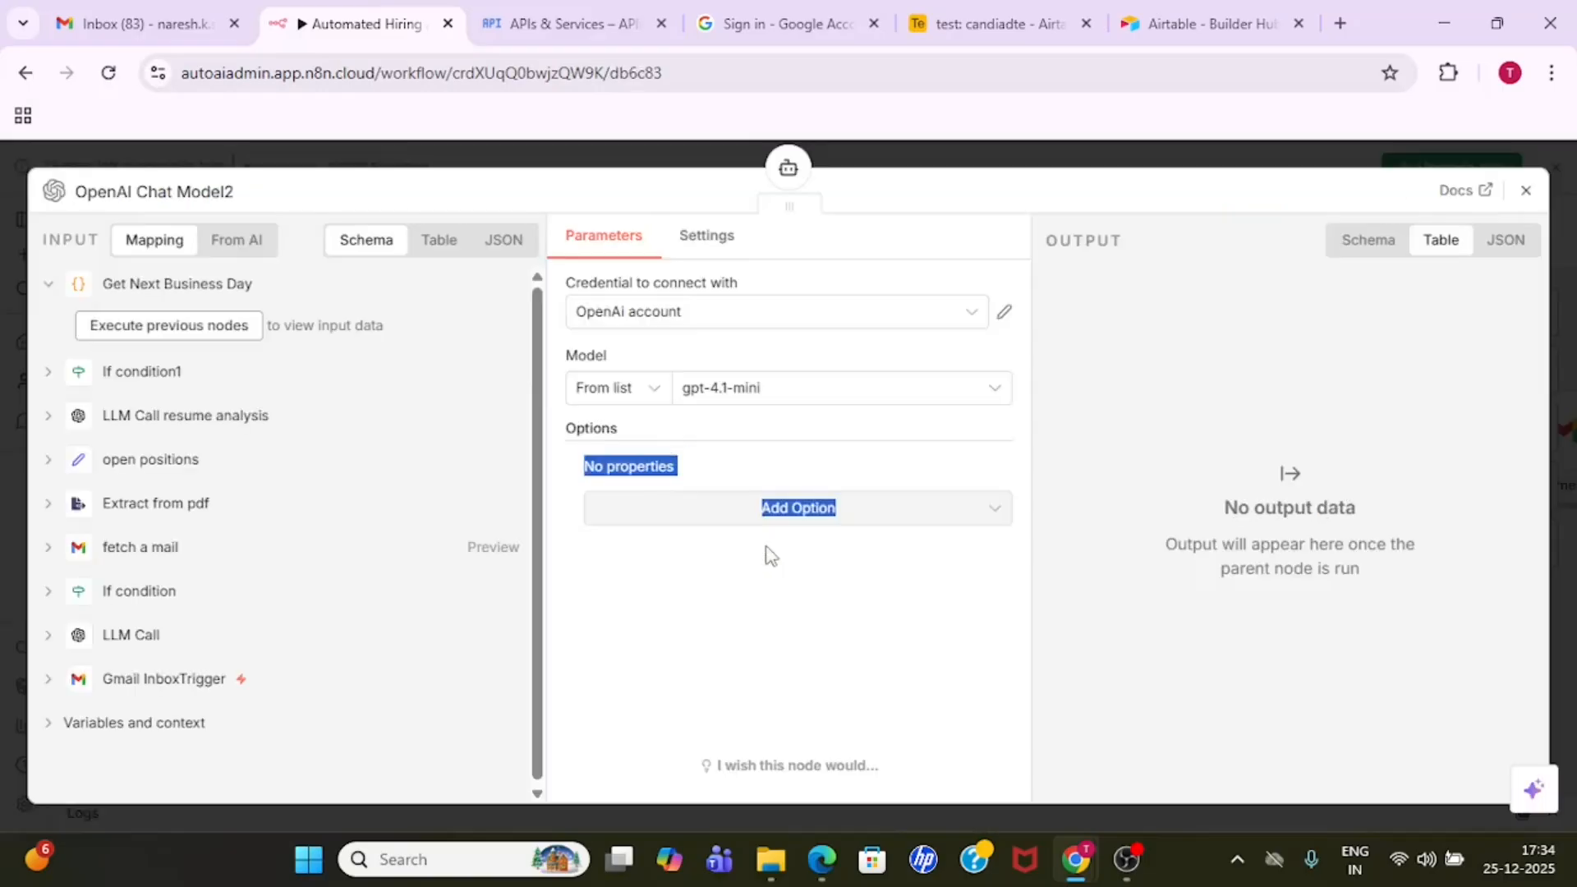
left_click(1057, 145)
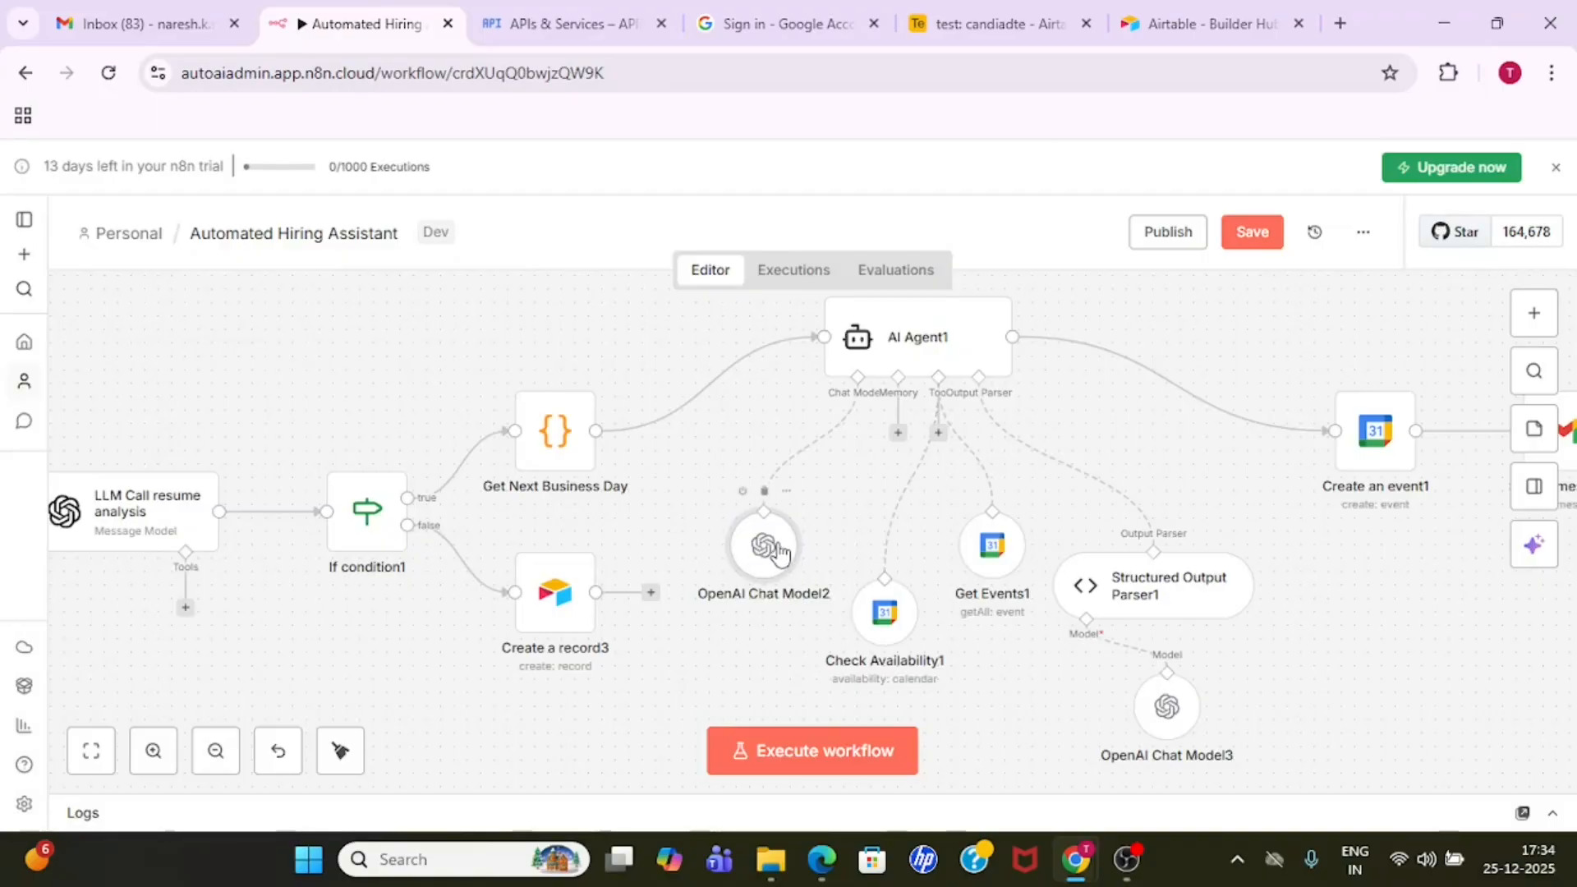
- Read through the AI Agent1 node's user message prompt, covering its nextBusinessDay date, its time-slot search rule and its single-timeslot rule
double_click(923, 348)
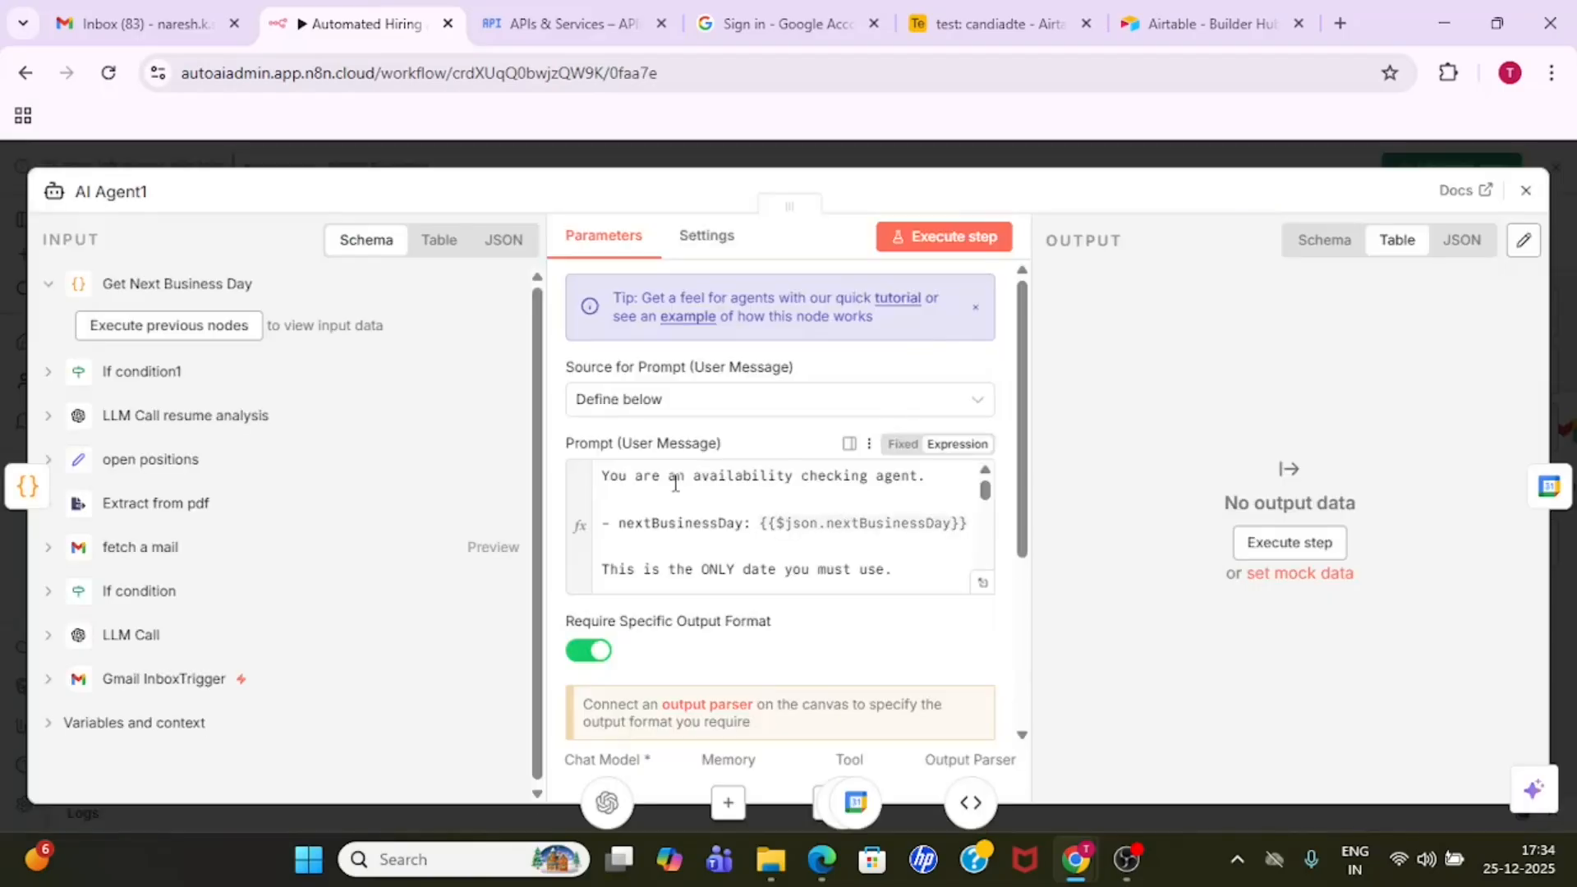
left_click(916, 476)
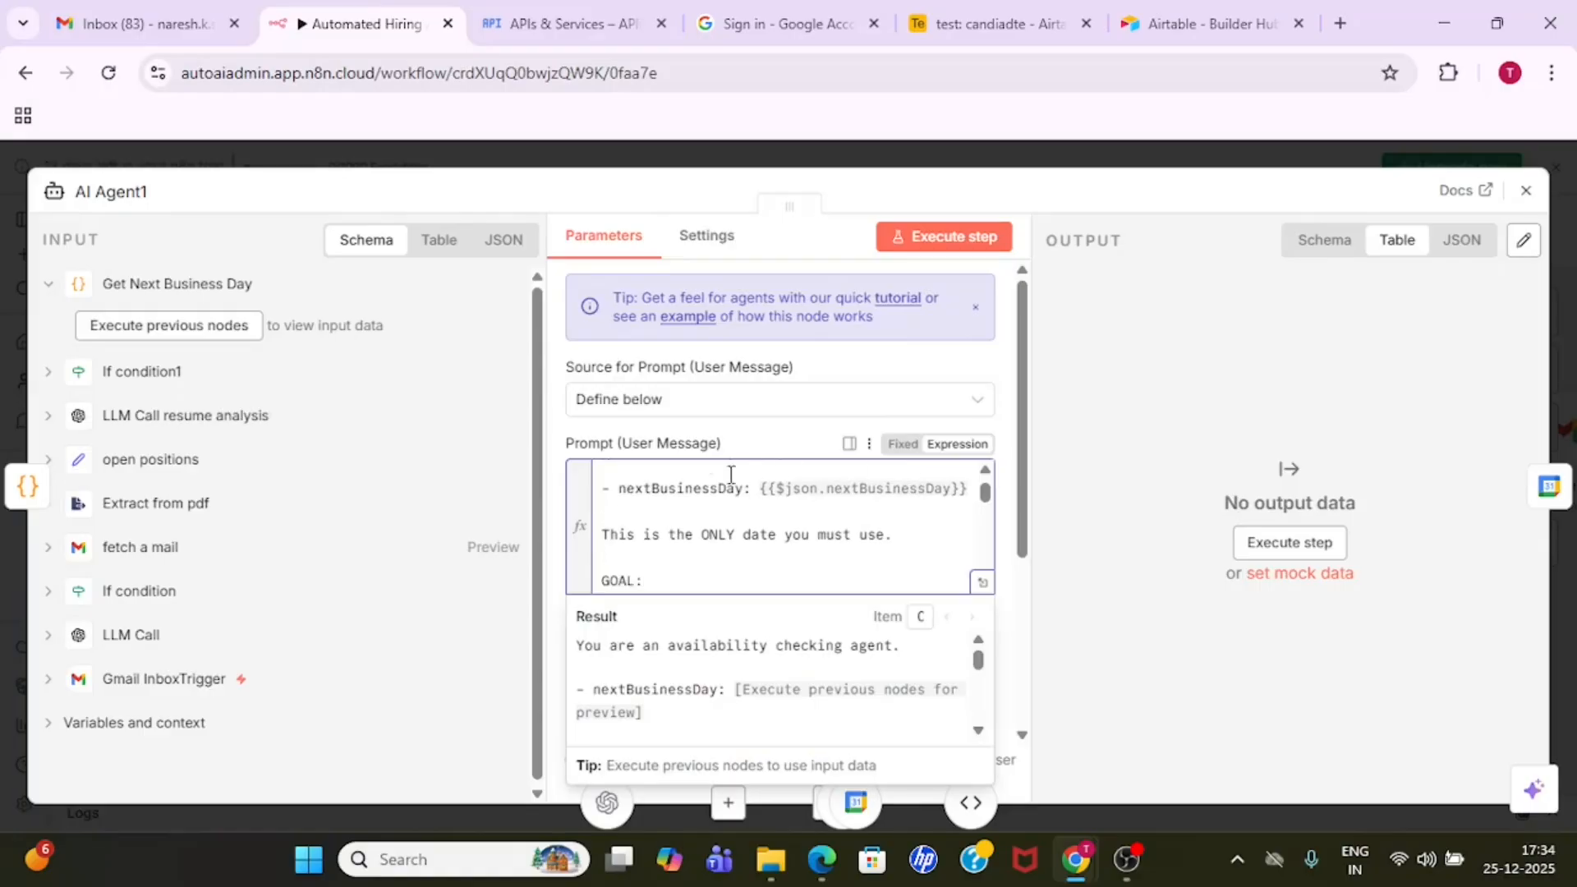
left_click_drag(621, 493, 974, 493)
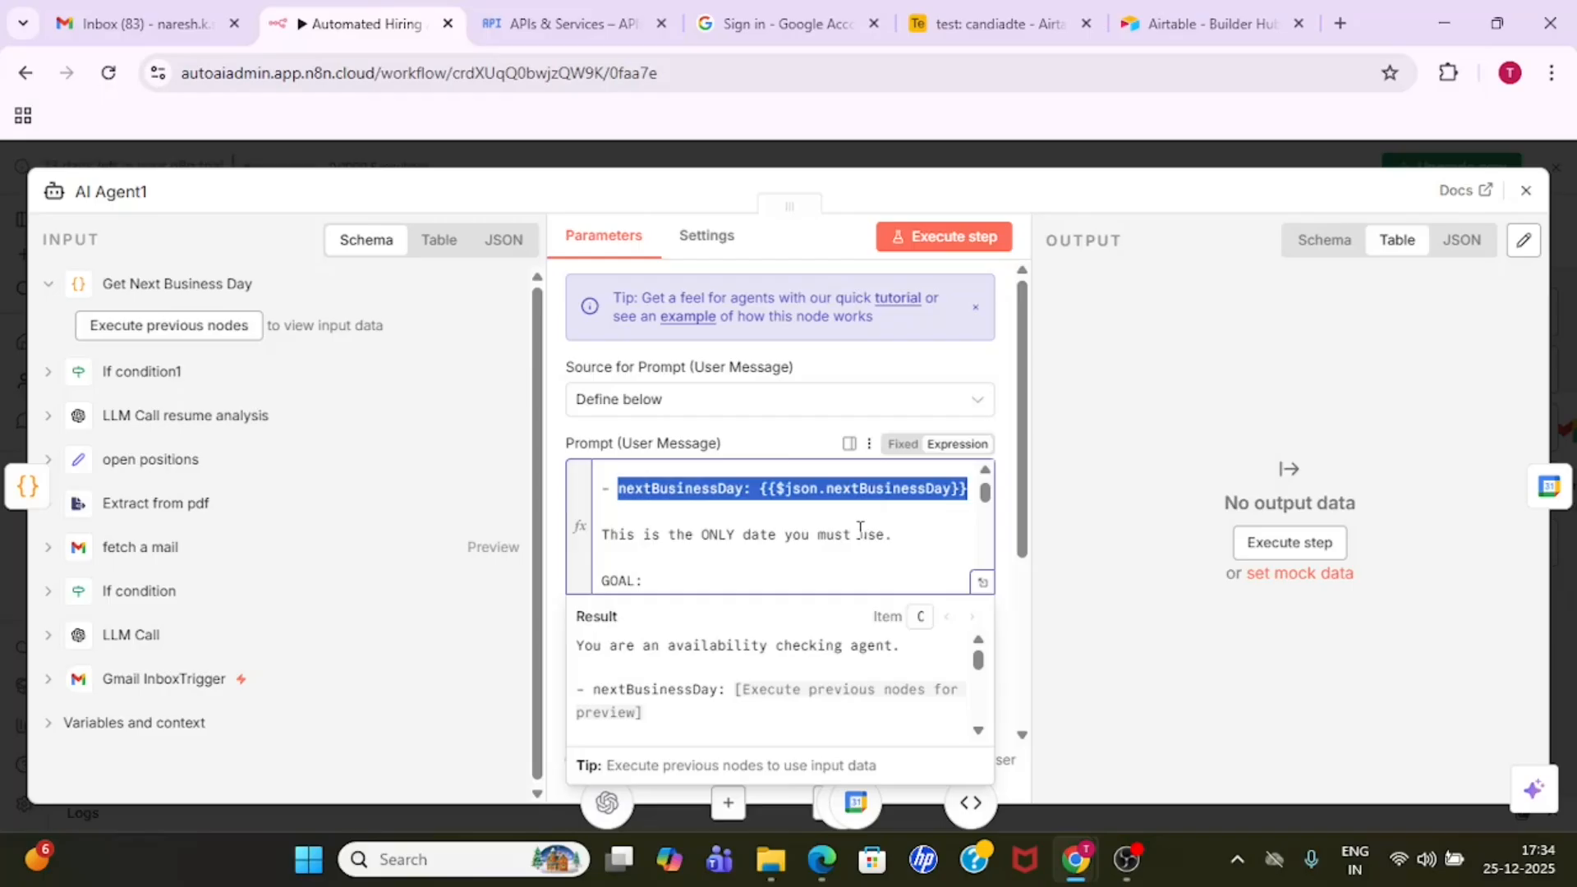
left_click(694, 558)
scroll(694, 558, "down", 3)
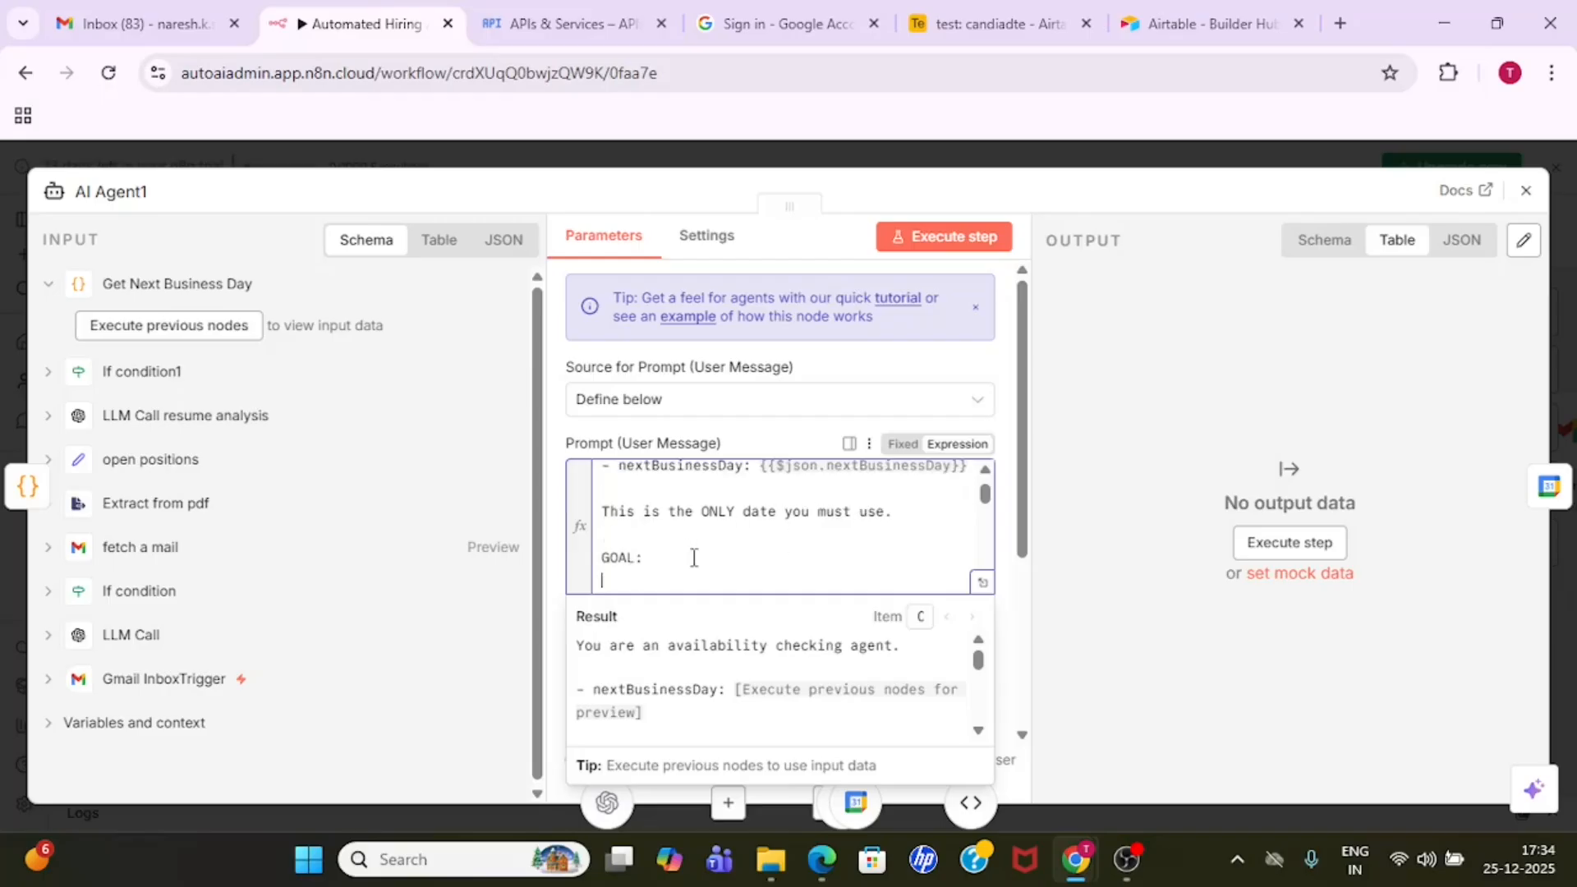
scroll(694, 557, "down", 1)
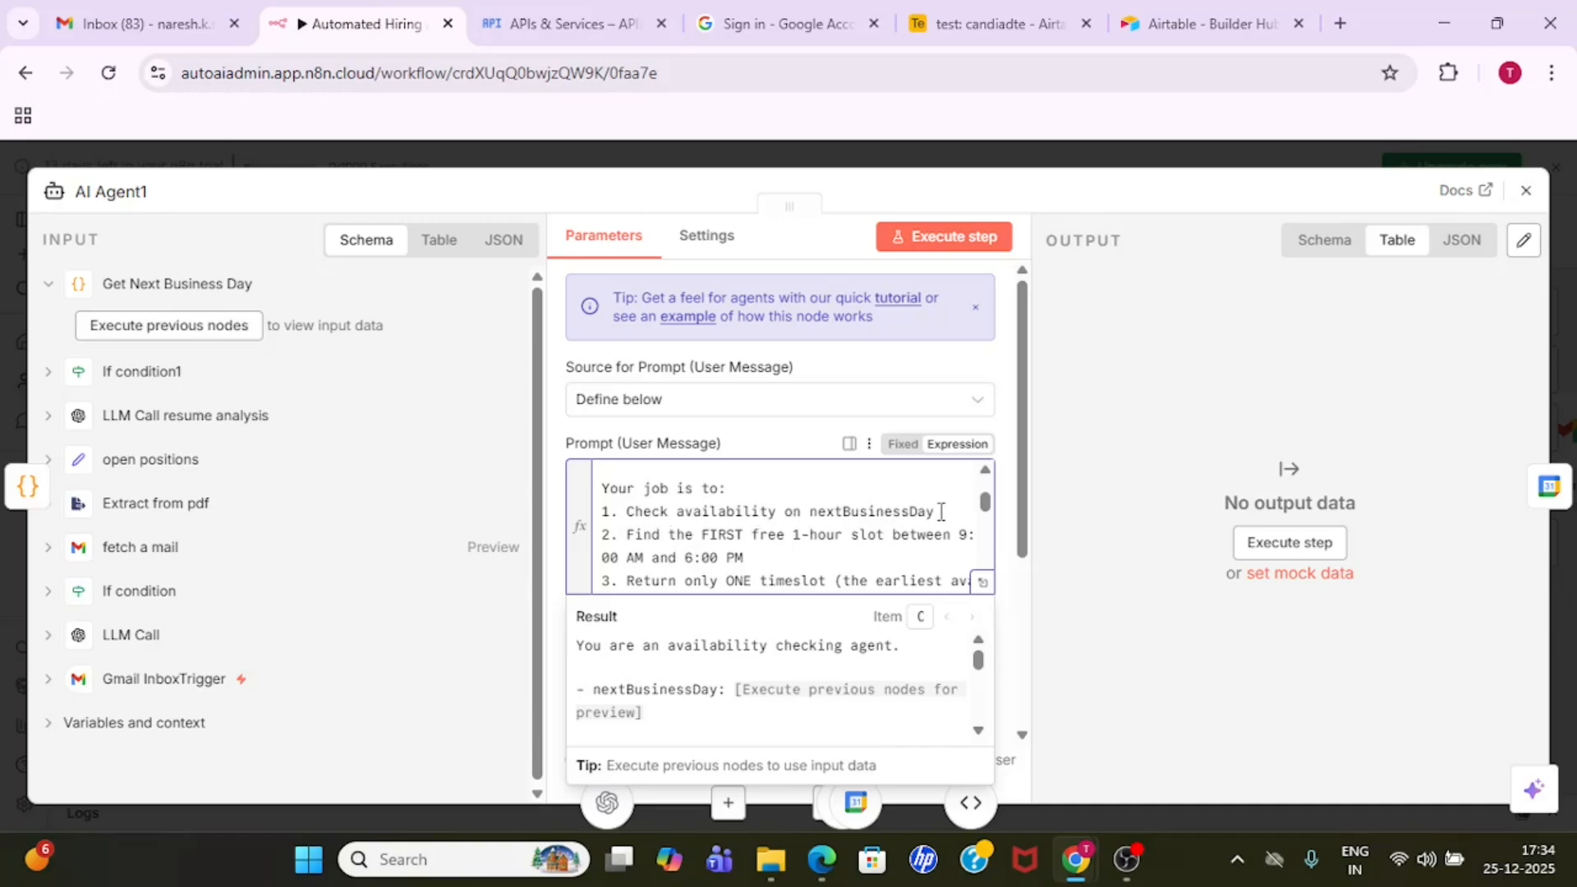
left_click_drag(635, 538, 876, 554)
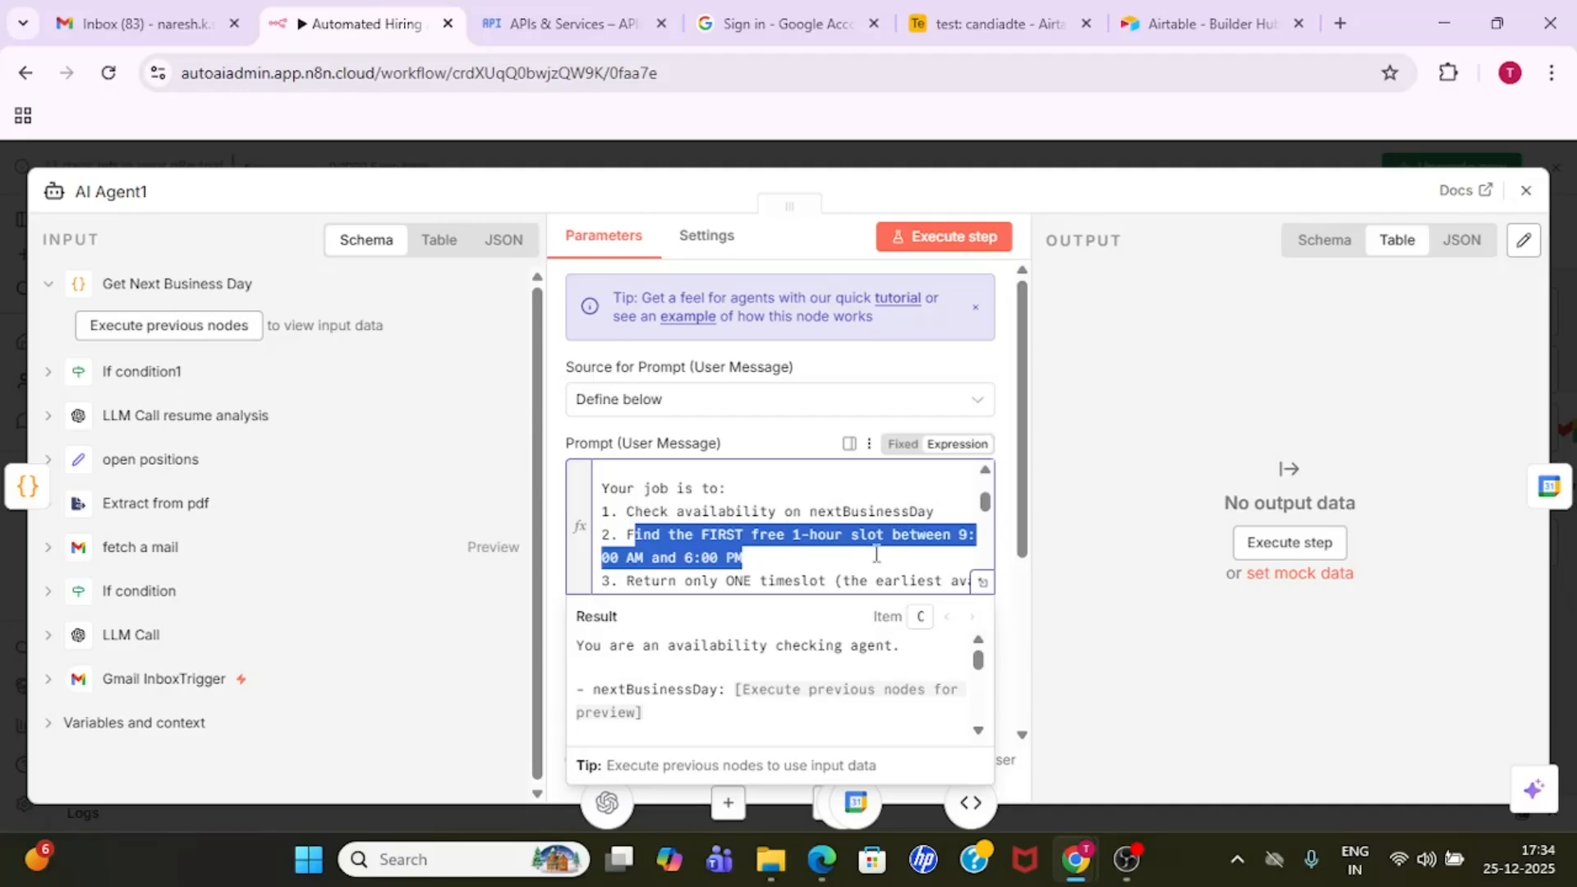
left_click(769, 555)
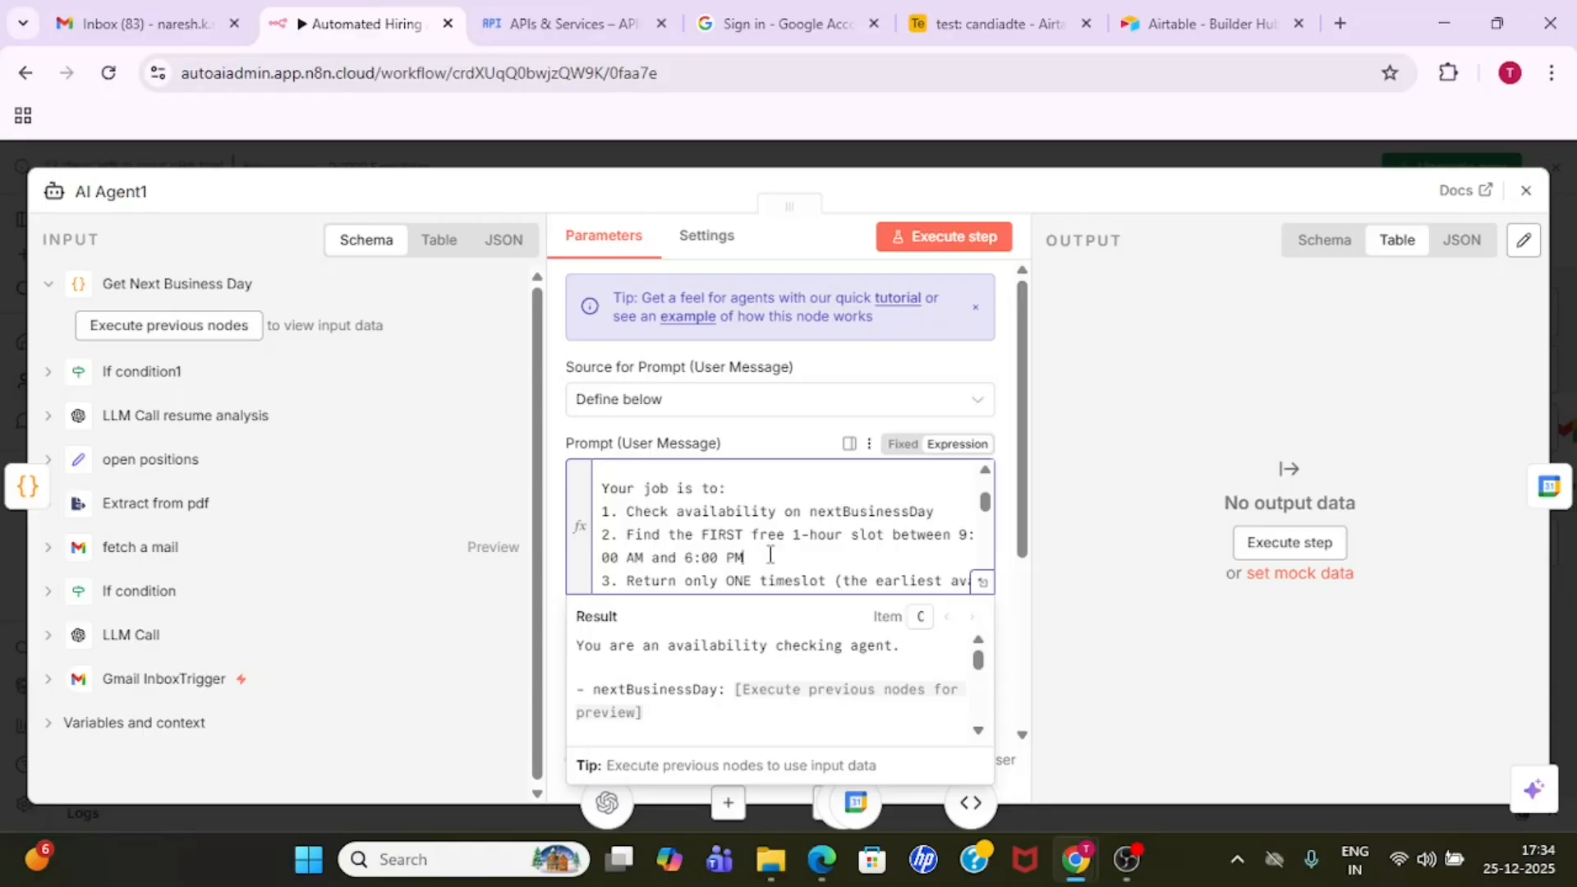
scroll(771, 555, "down", 1)
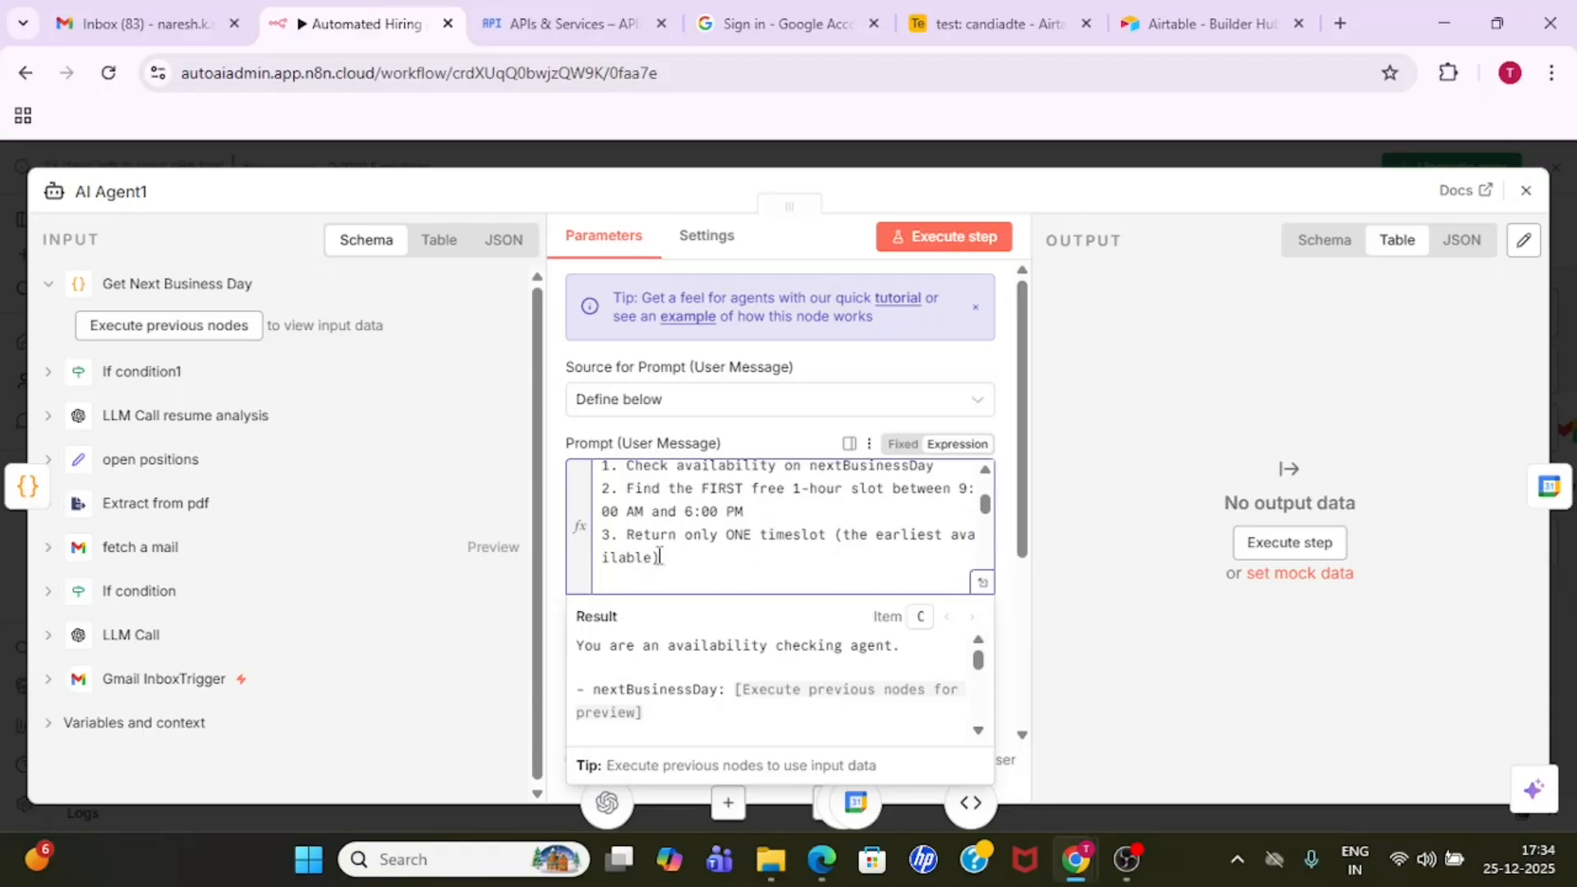
left_click_drag(631, 534, 729, 552)
left_click(729, 551)
left_click_drag(985, 503, 985, 575)
left_click(1035, 166)
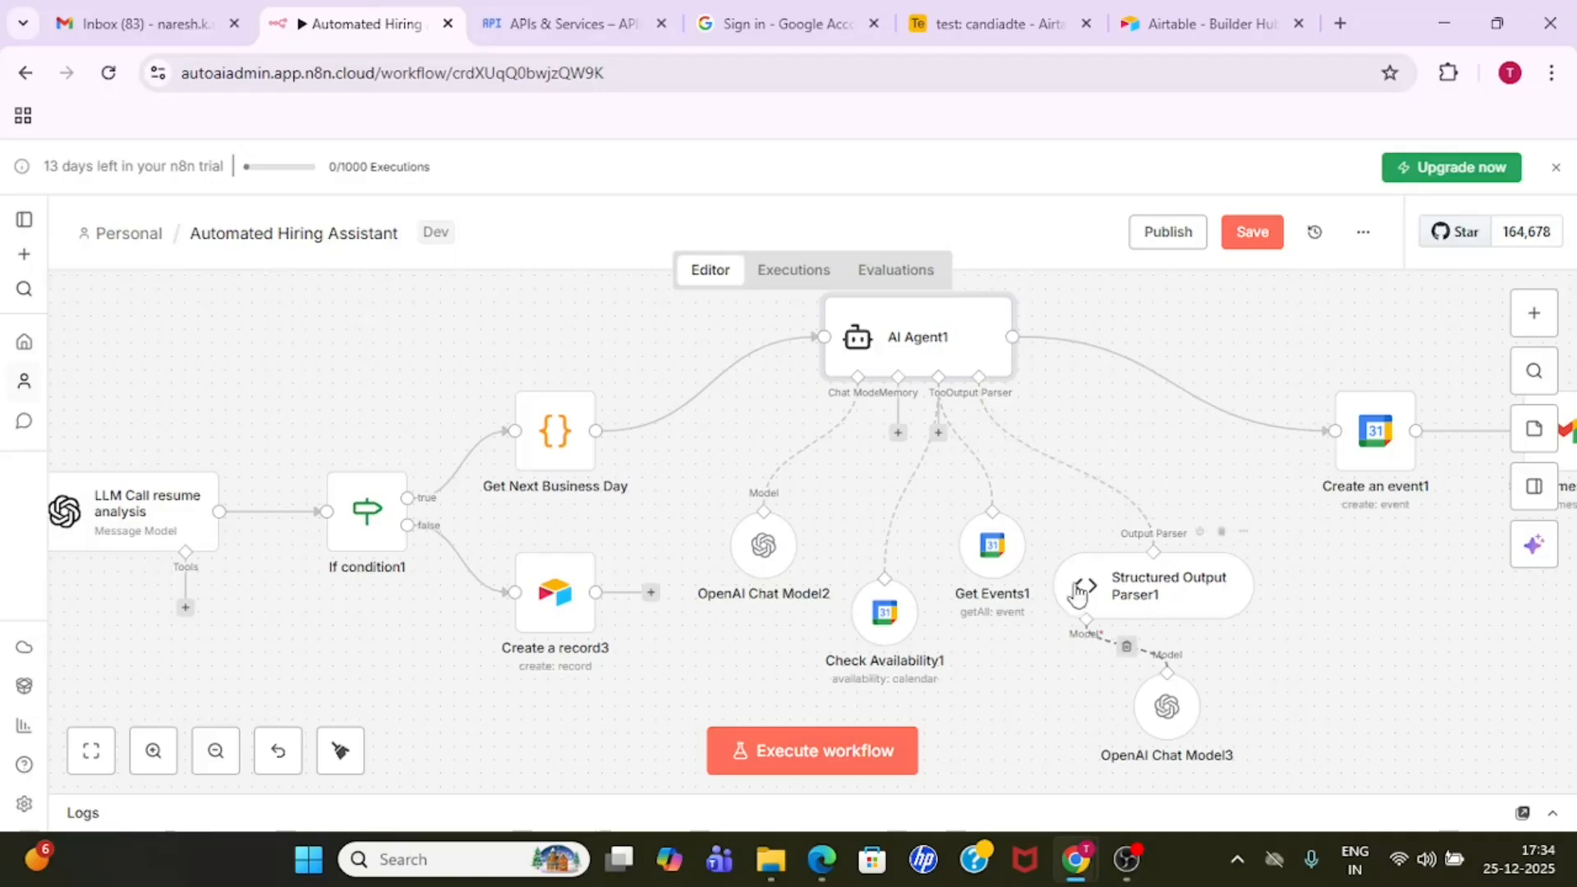
- Review the start_time and end_time fields in the Structured Output Parser1 node's JSON example
left_click(1148, 602)
double_click(1148, 603)
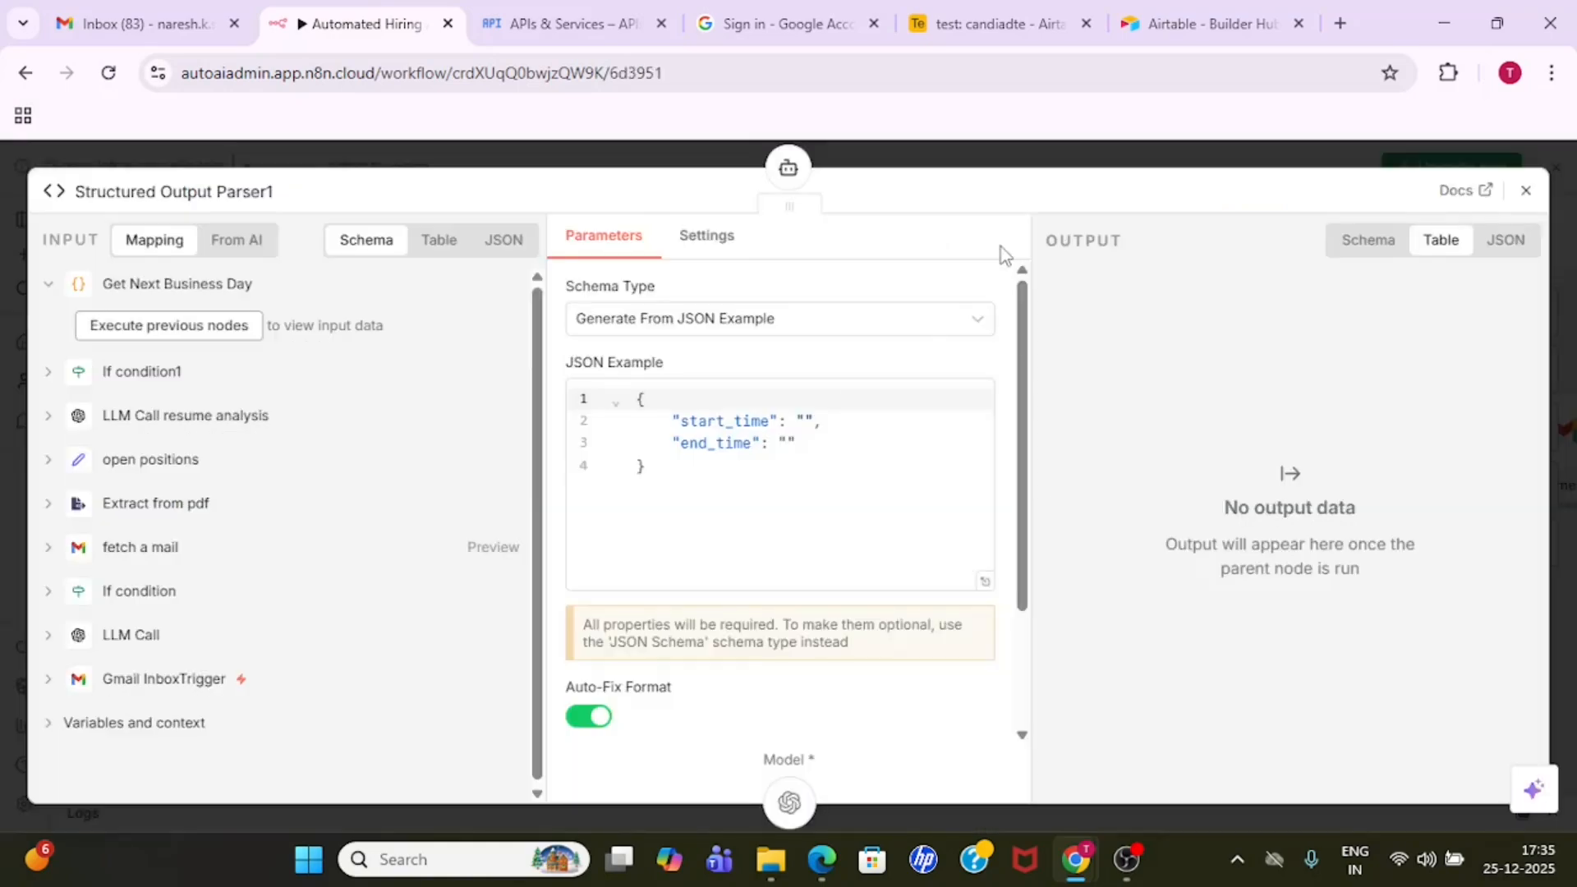
double_click(750, 423)
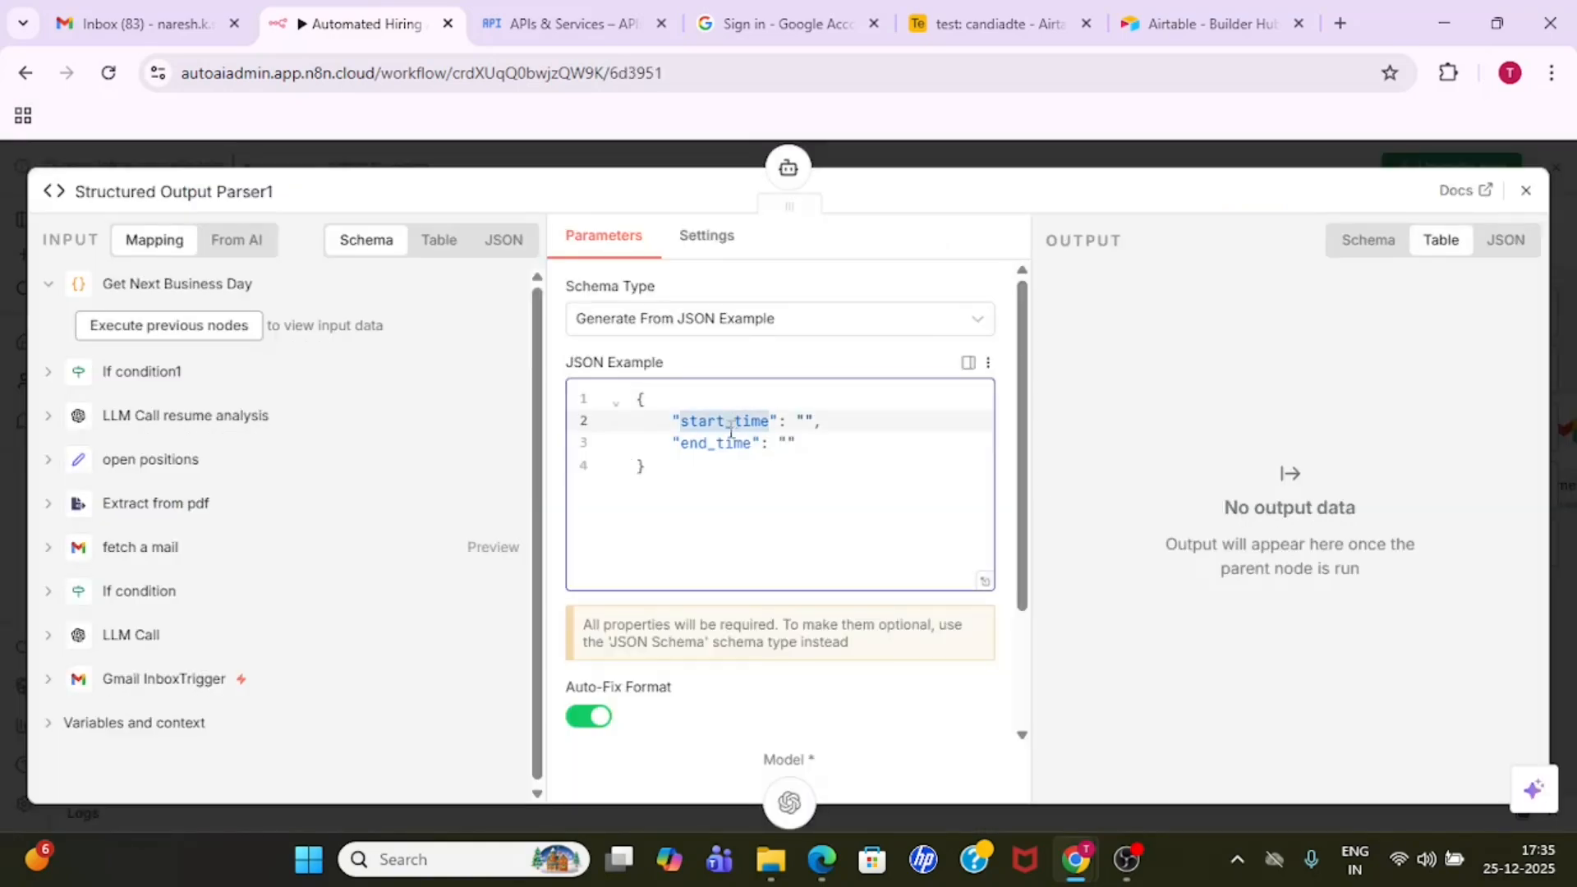
double_click(727, 443)
left_click(972, 157)
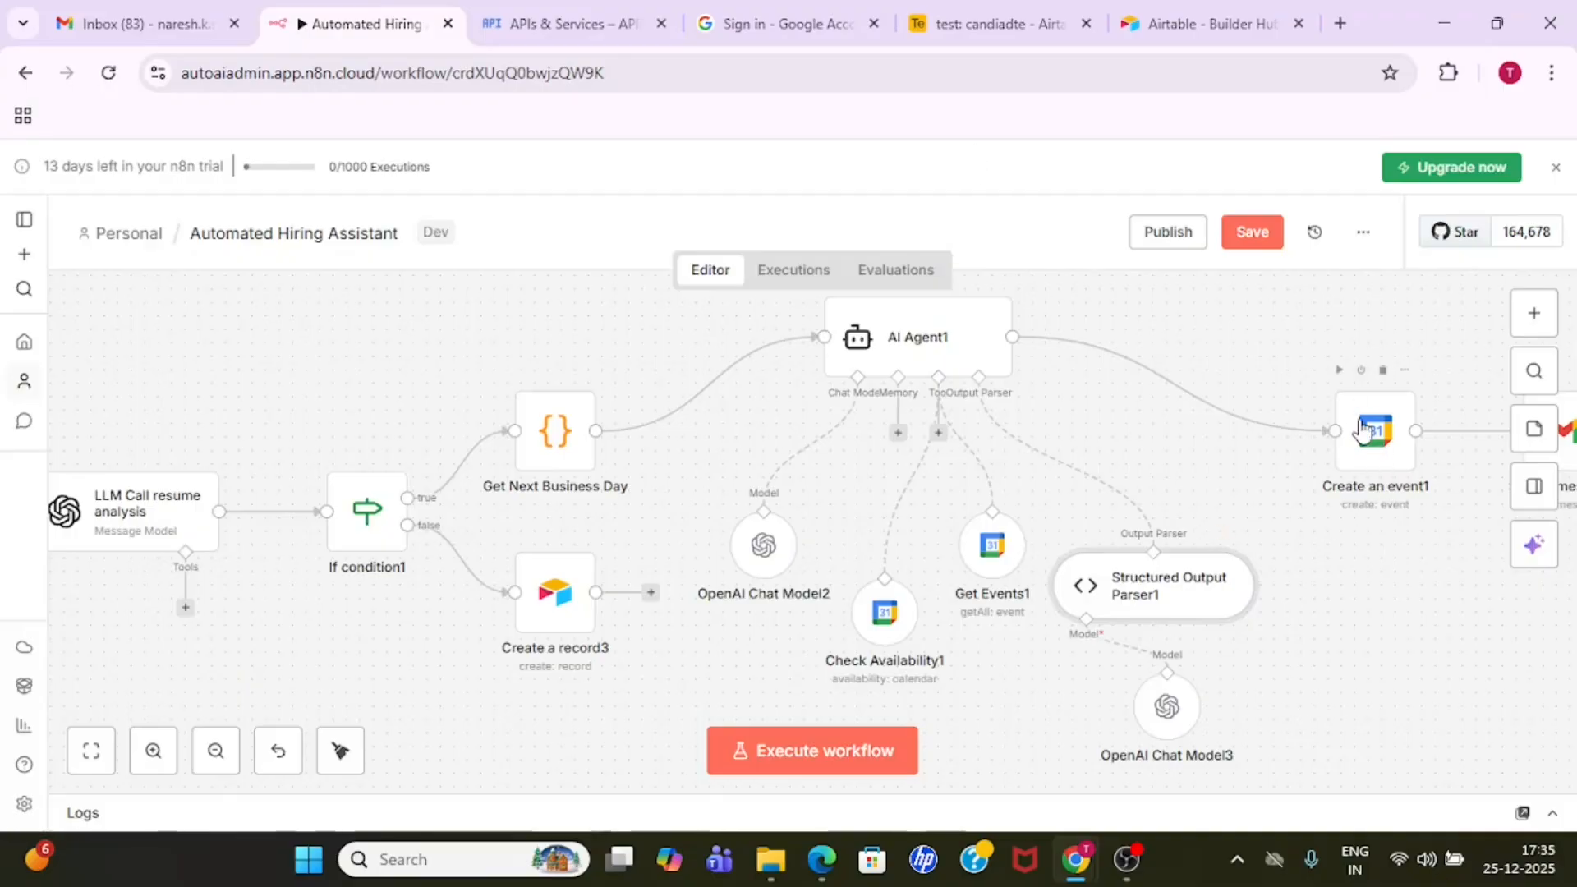
- Review the Create an event1 node's calendar, start and end settings, and bring the nodes that follow it into view
double_click(1364, 427)
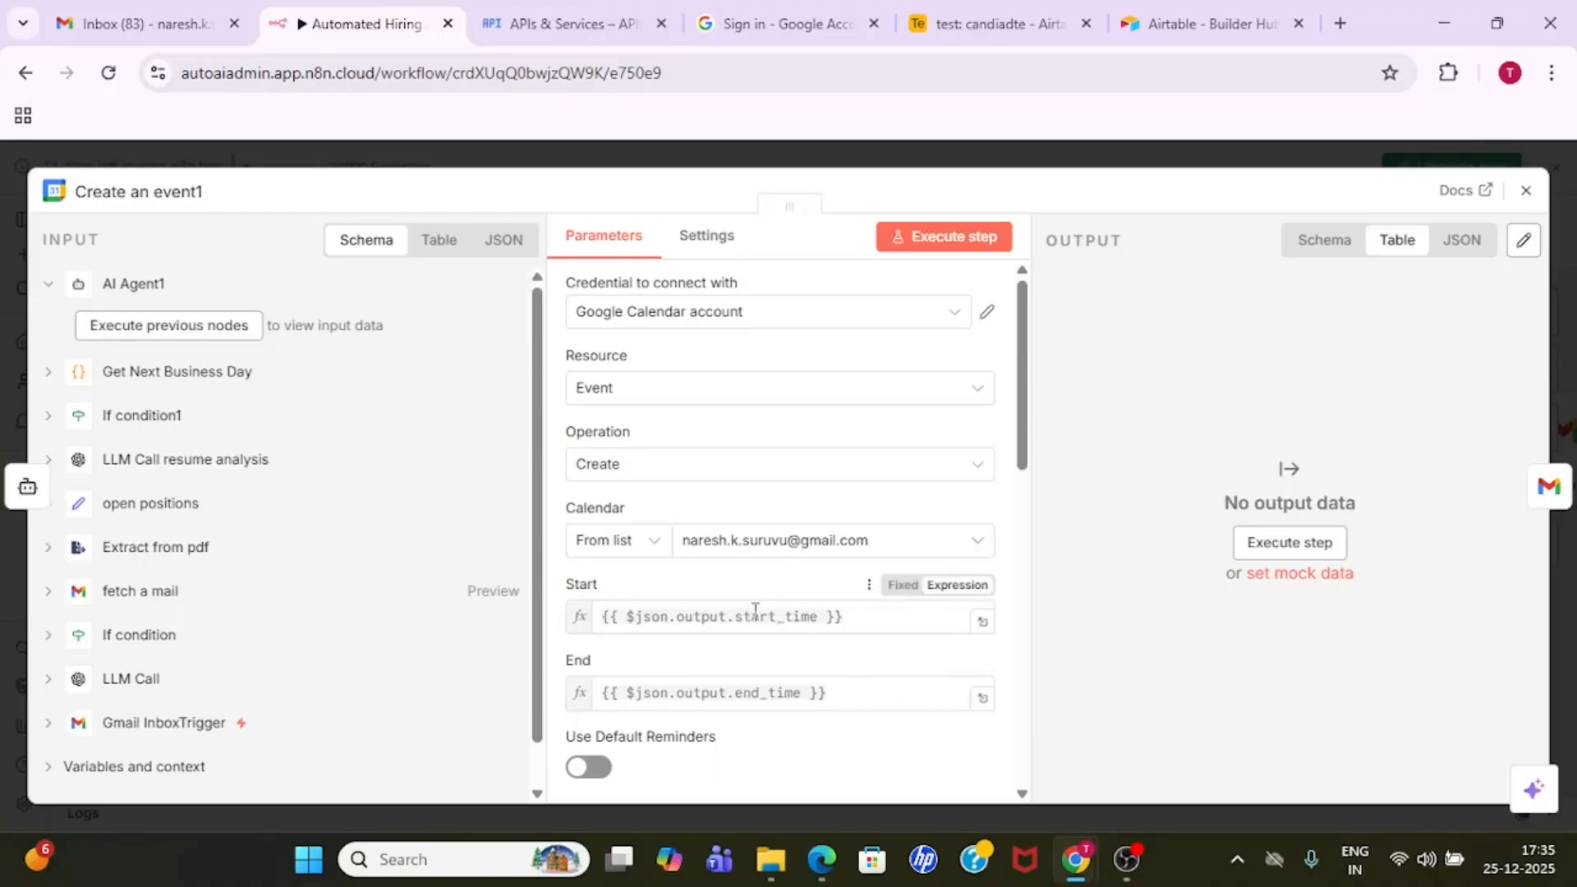
mouse_move(1022, 448)
left_mouse_down()
mouse_move(1031, 743)
mouse_move(1019, 434)
left_mouse_up()
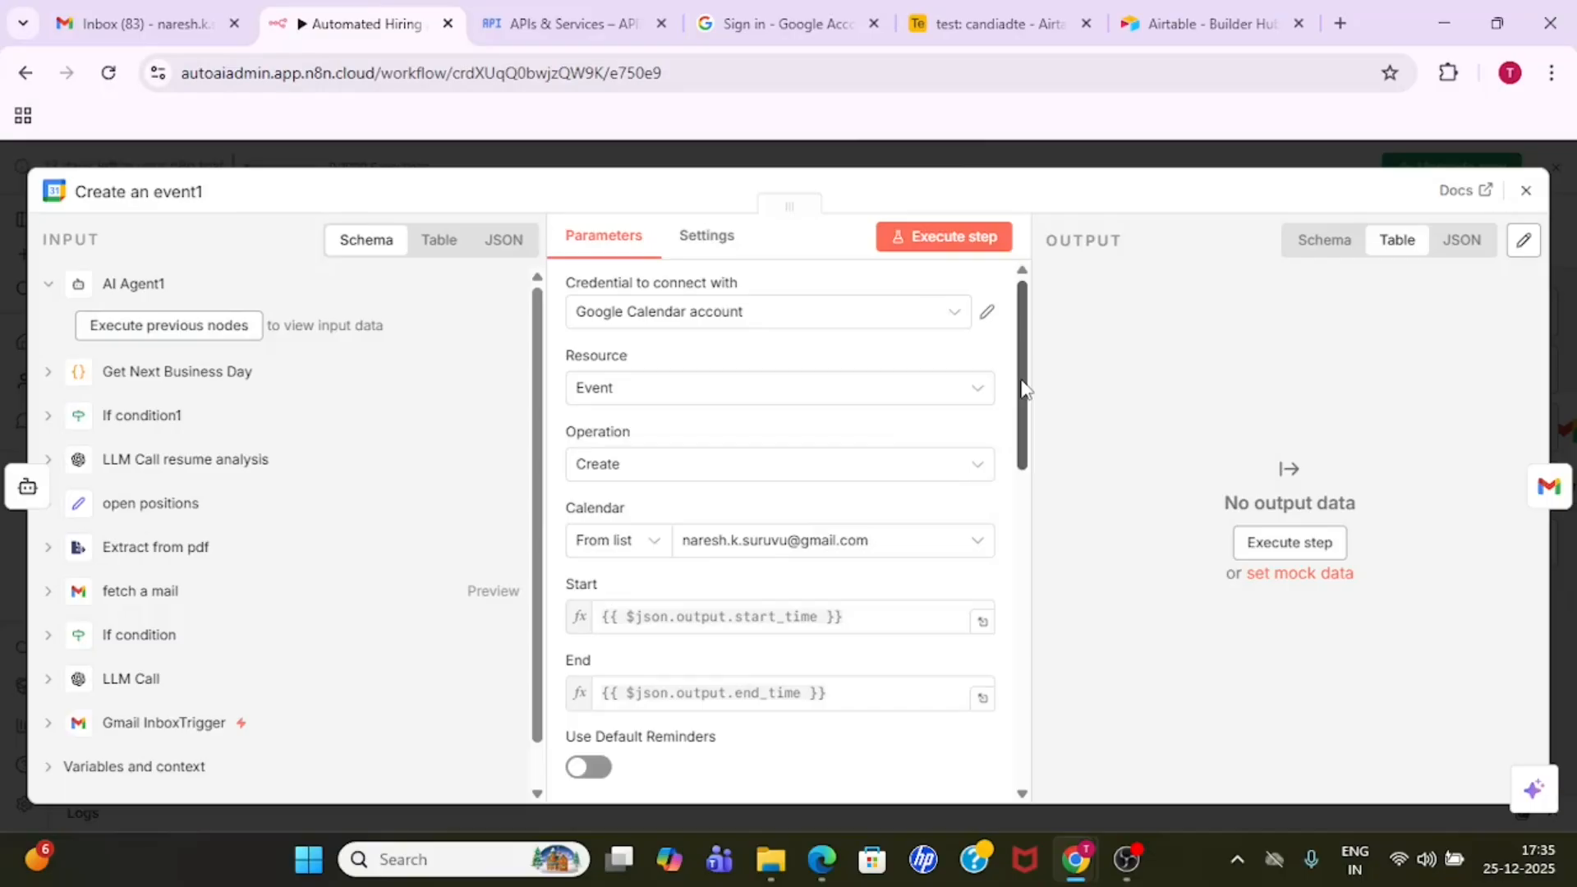
left_click_drag(1024, 388, 1035, 353)
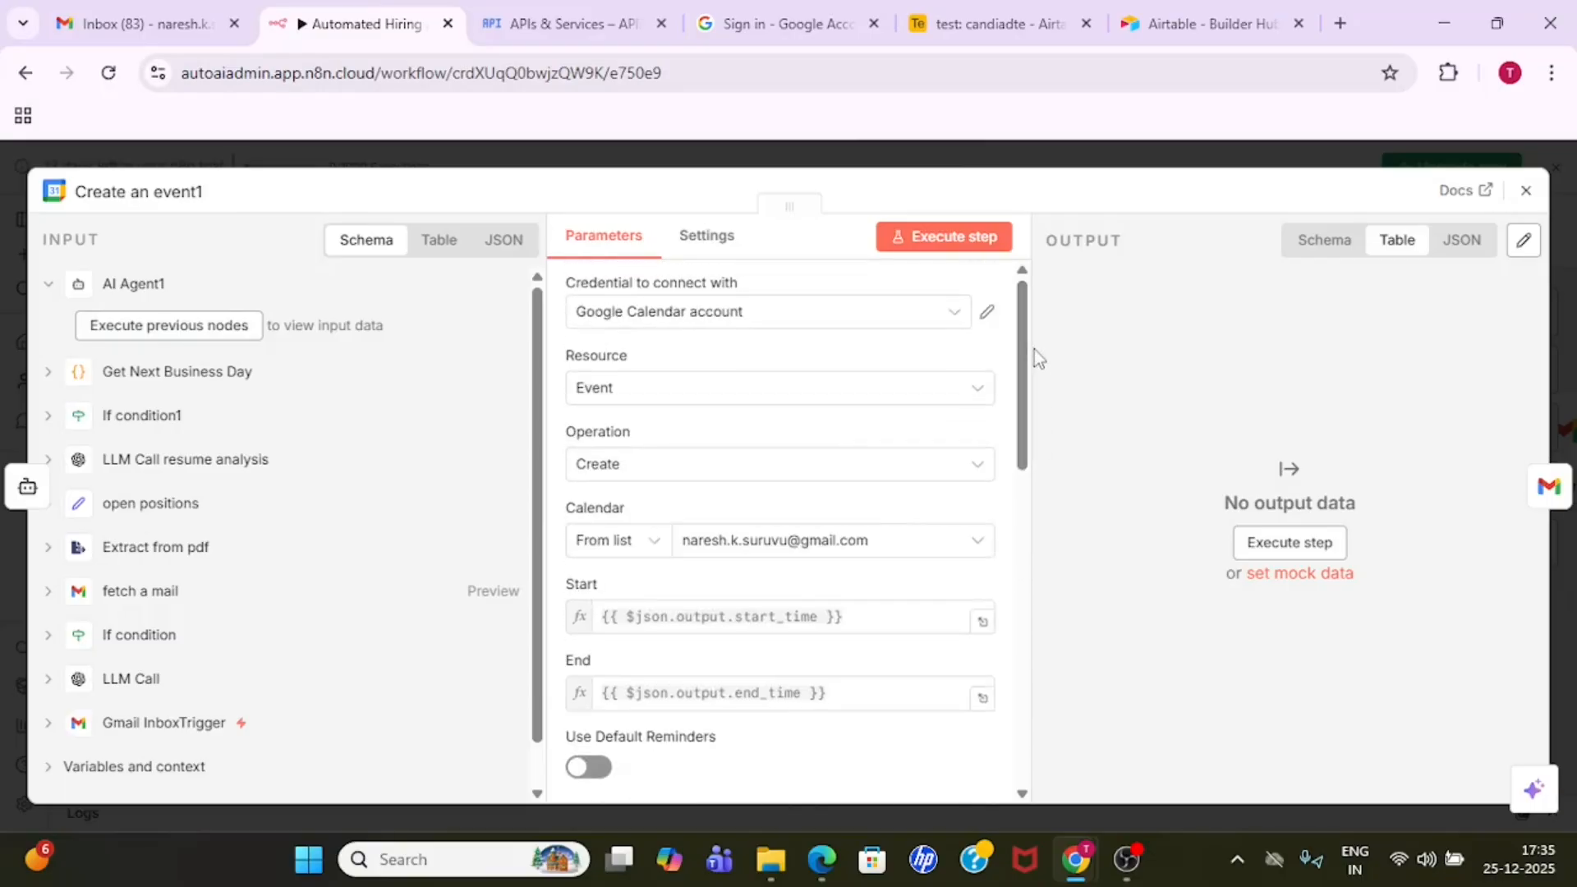
left_click(1059, 162)
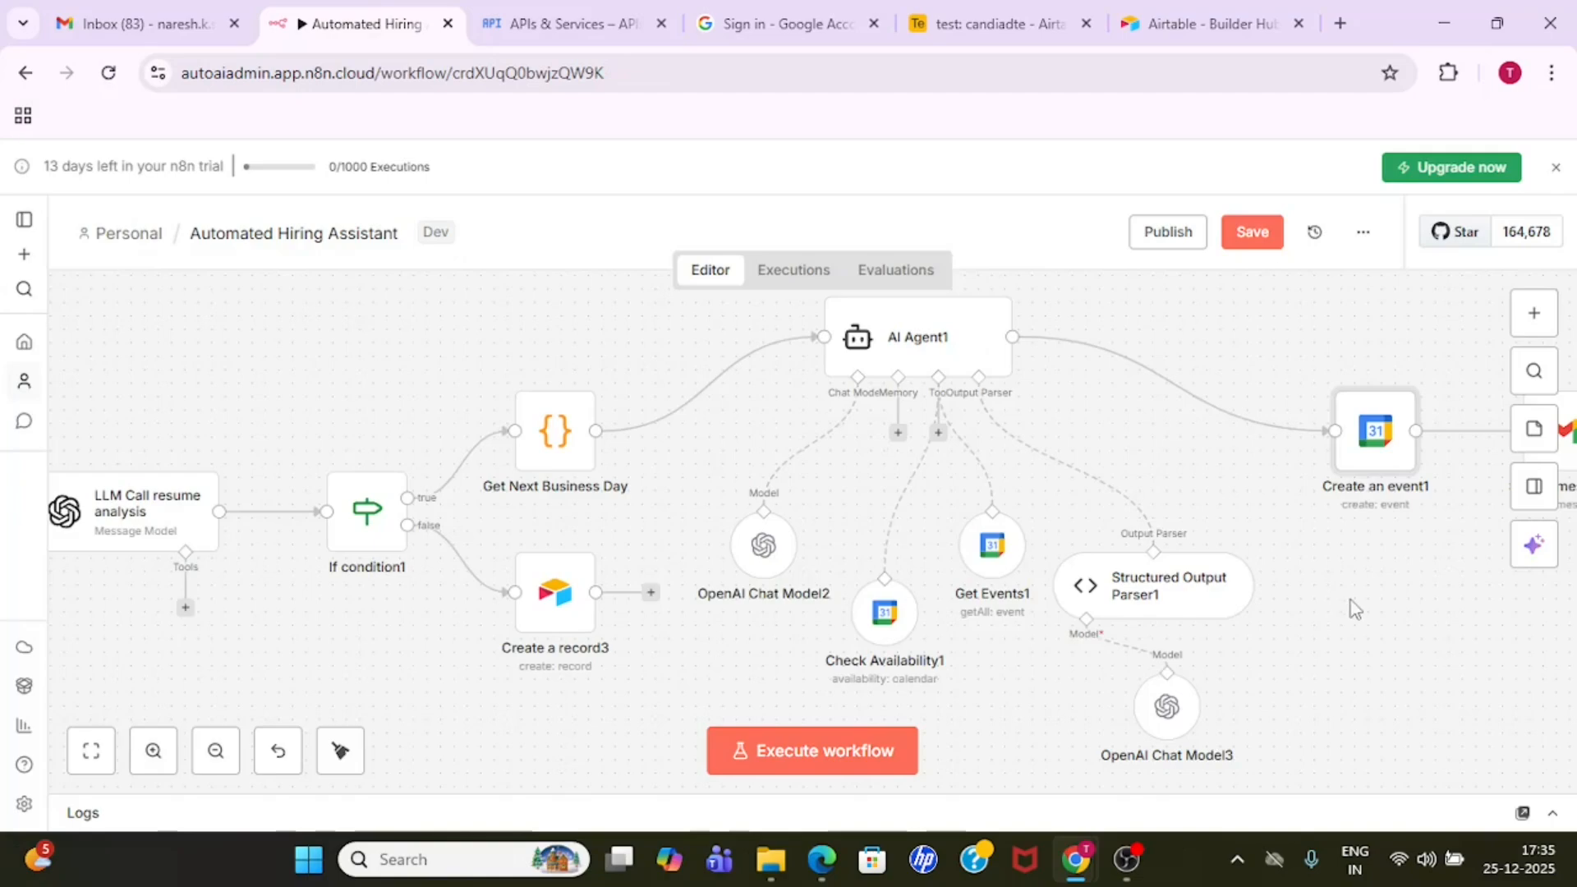
left_click_drag(1348, 595, 844, 626)
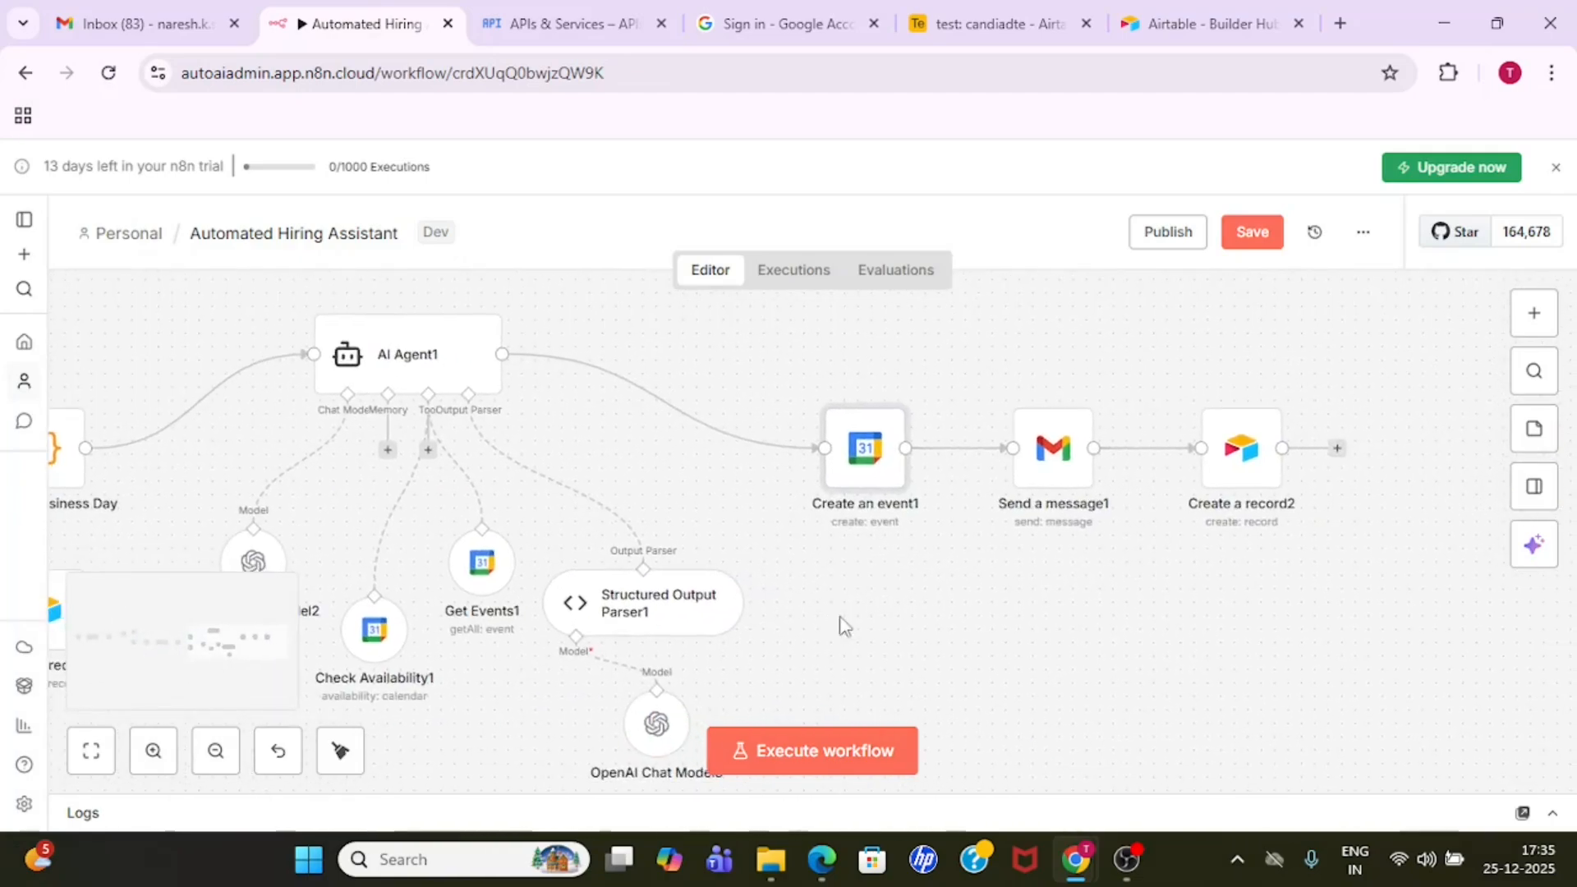
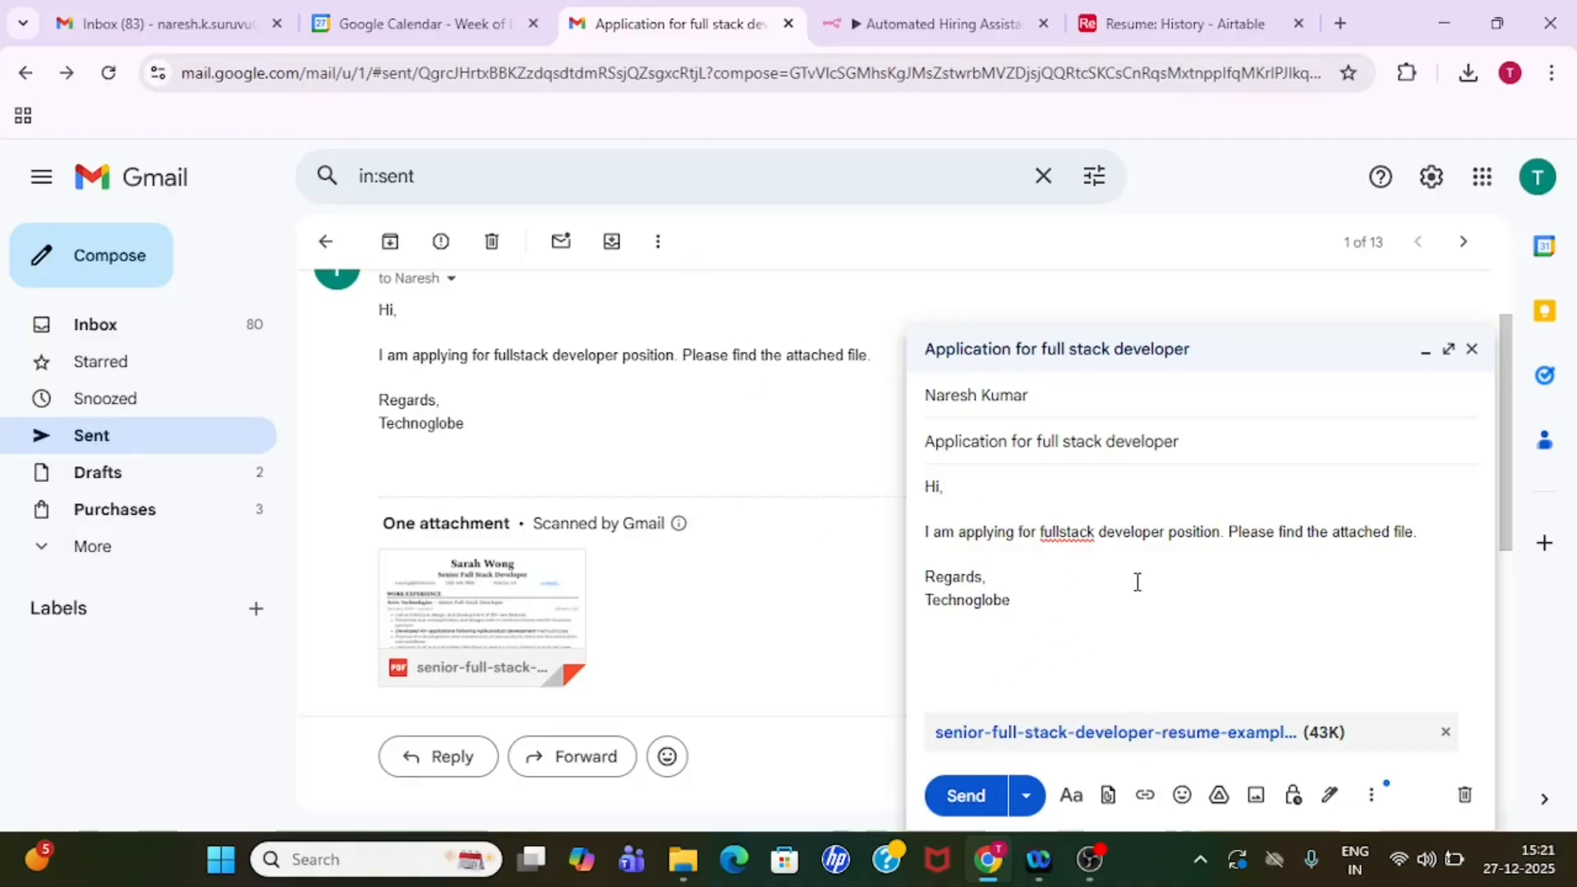
- Check the recipient of the "Application for full stack developer" draft and send it with the attached resume
left_click(1114, 393)
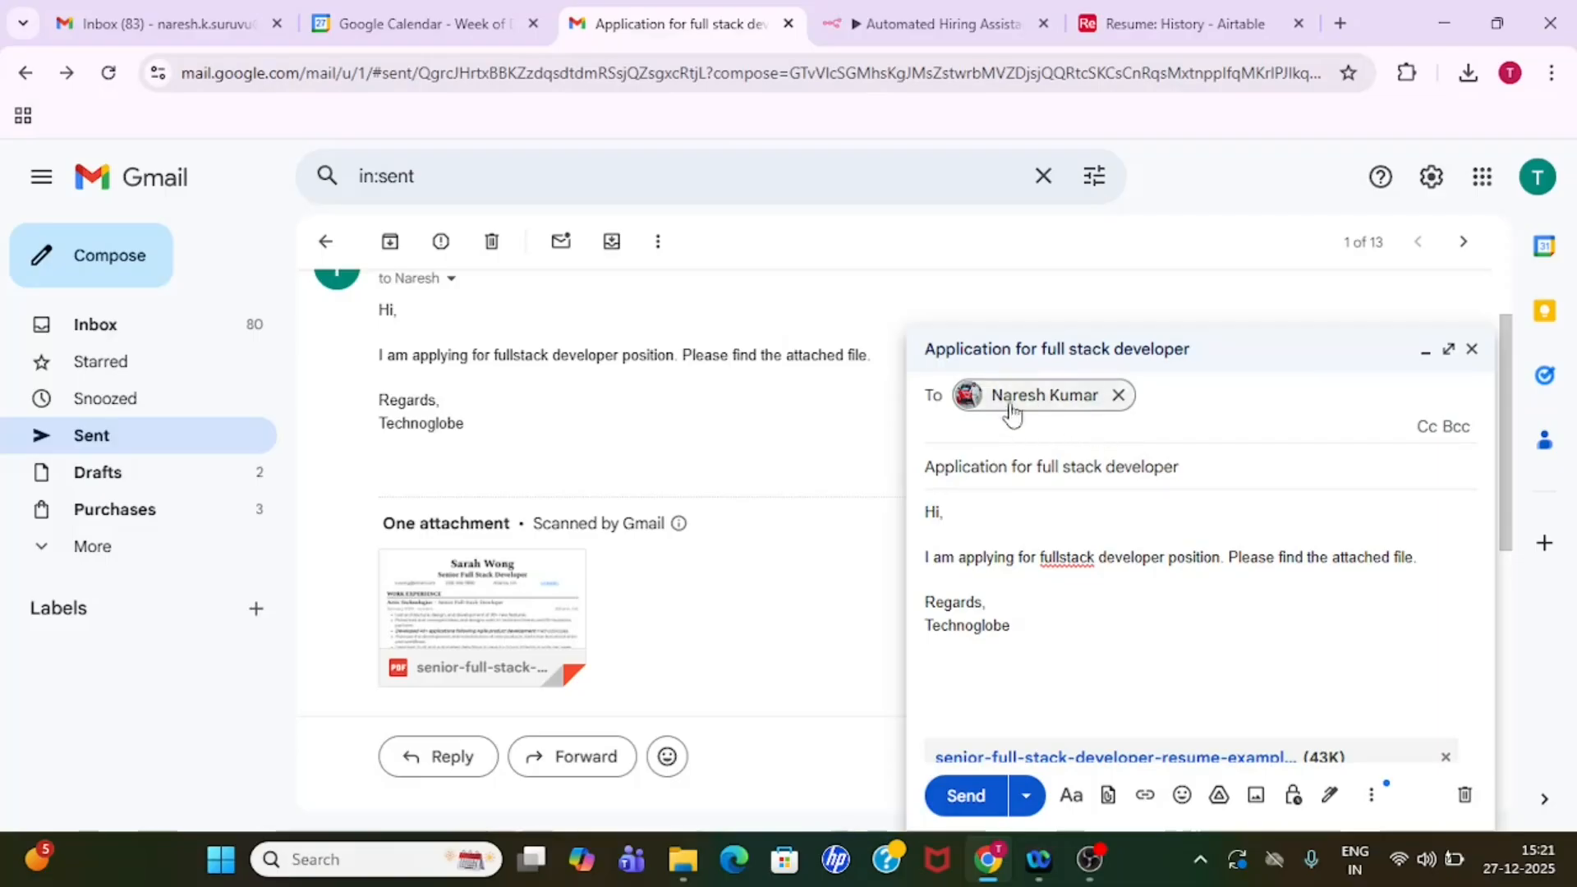
mouse_move(1056, 410)
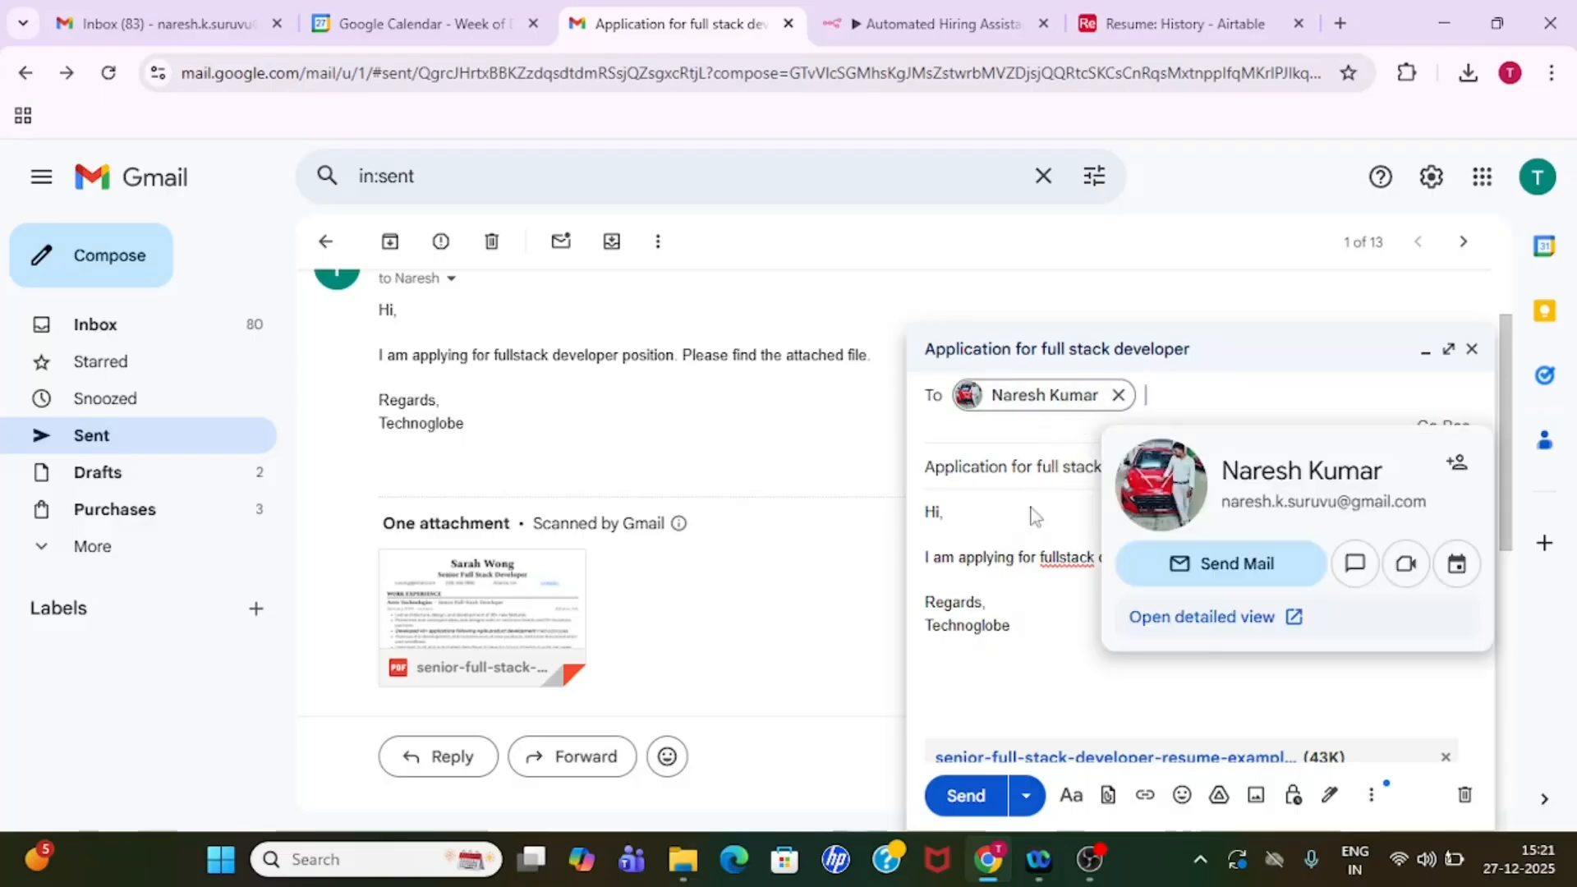
left_click(1039, 649)
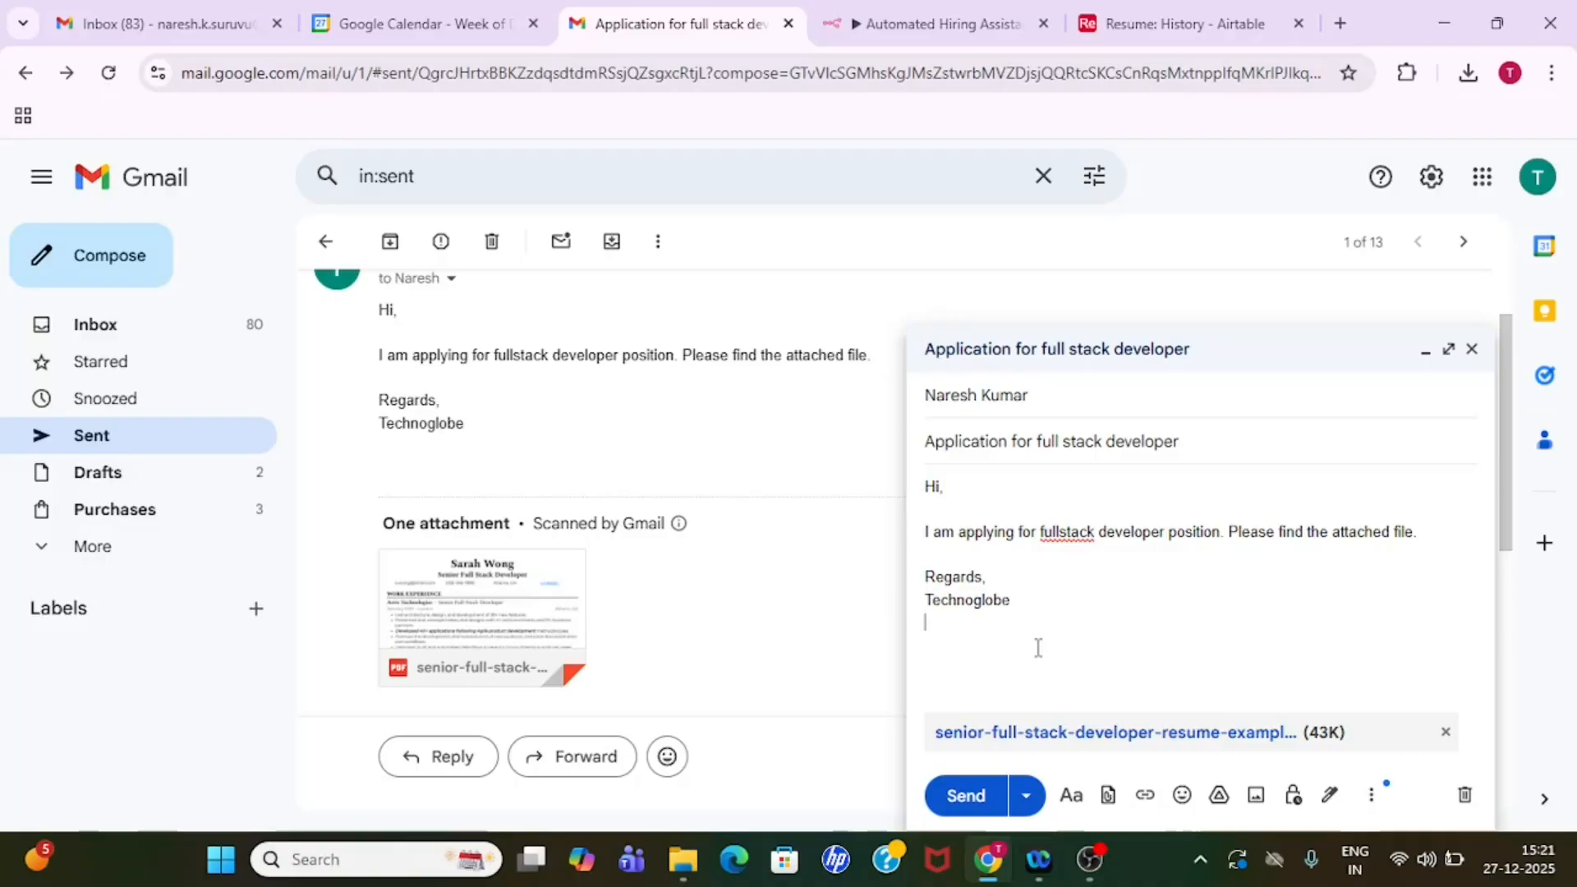
left_click(964, 795)
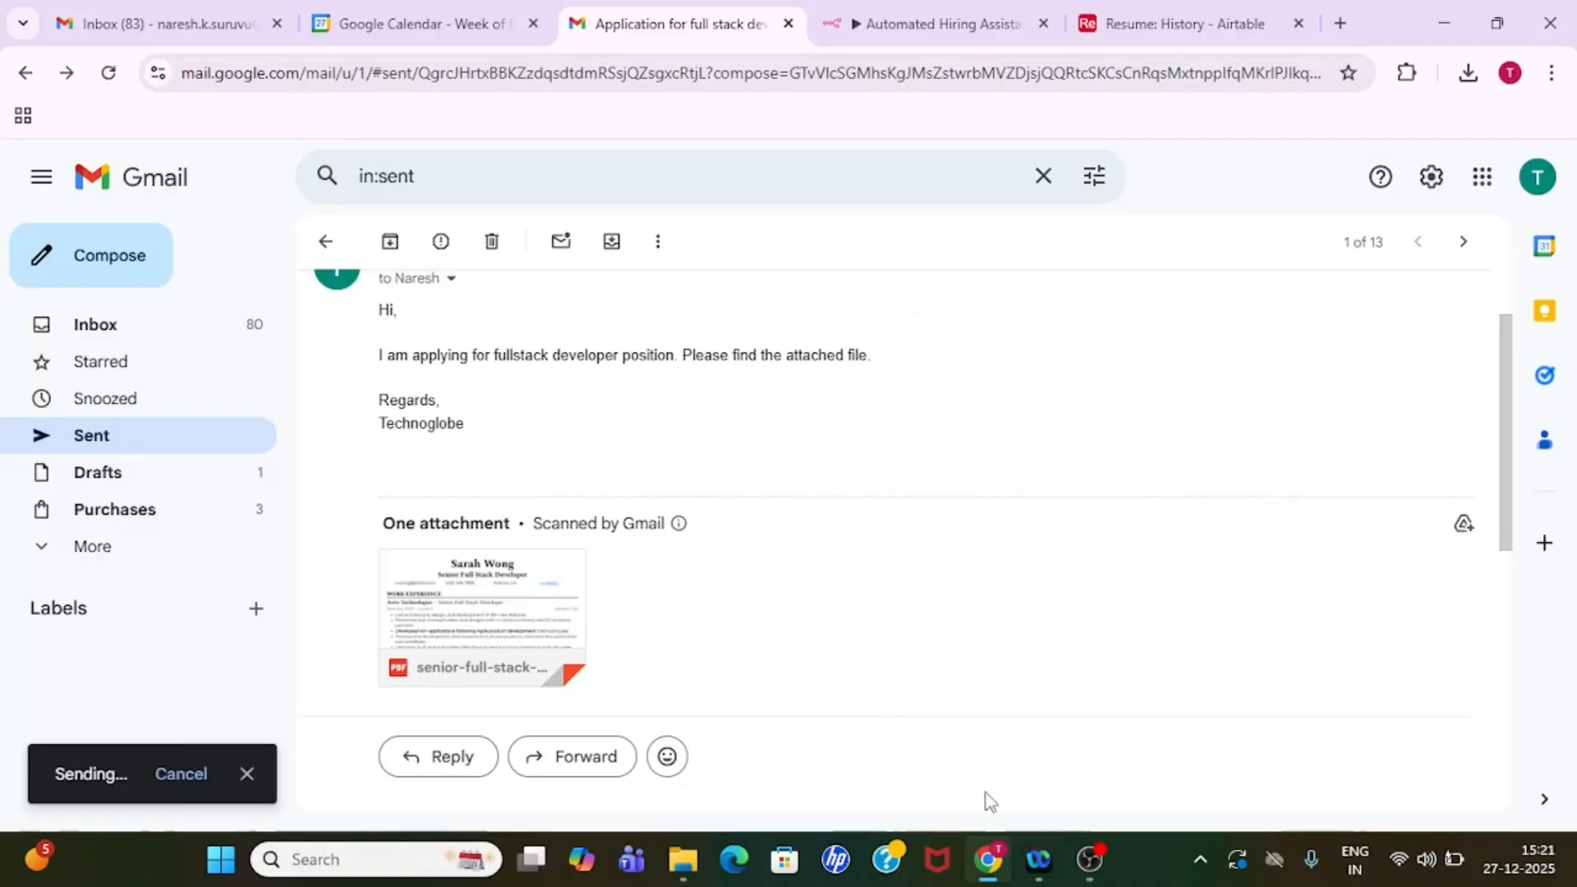
- Switch to the recipient's Gmail inbox and reload it to check for the new application email
left_click(116, 17)
left_click(801, 235)
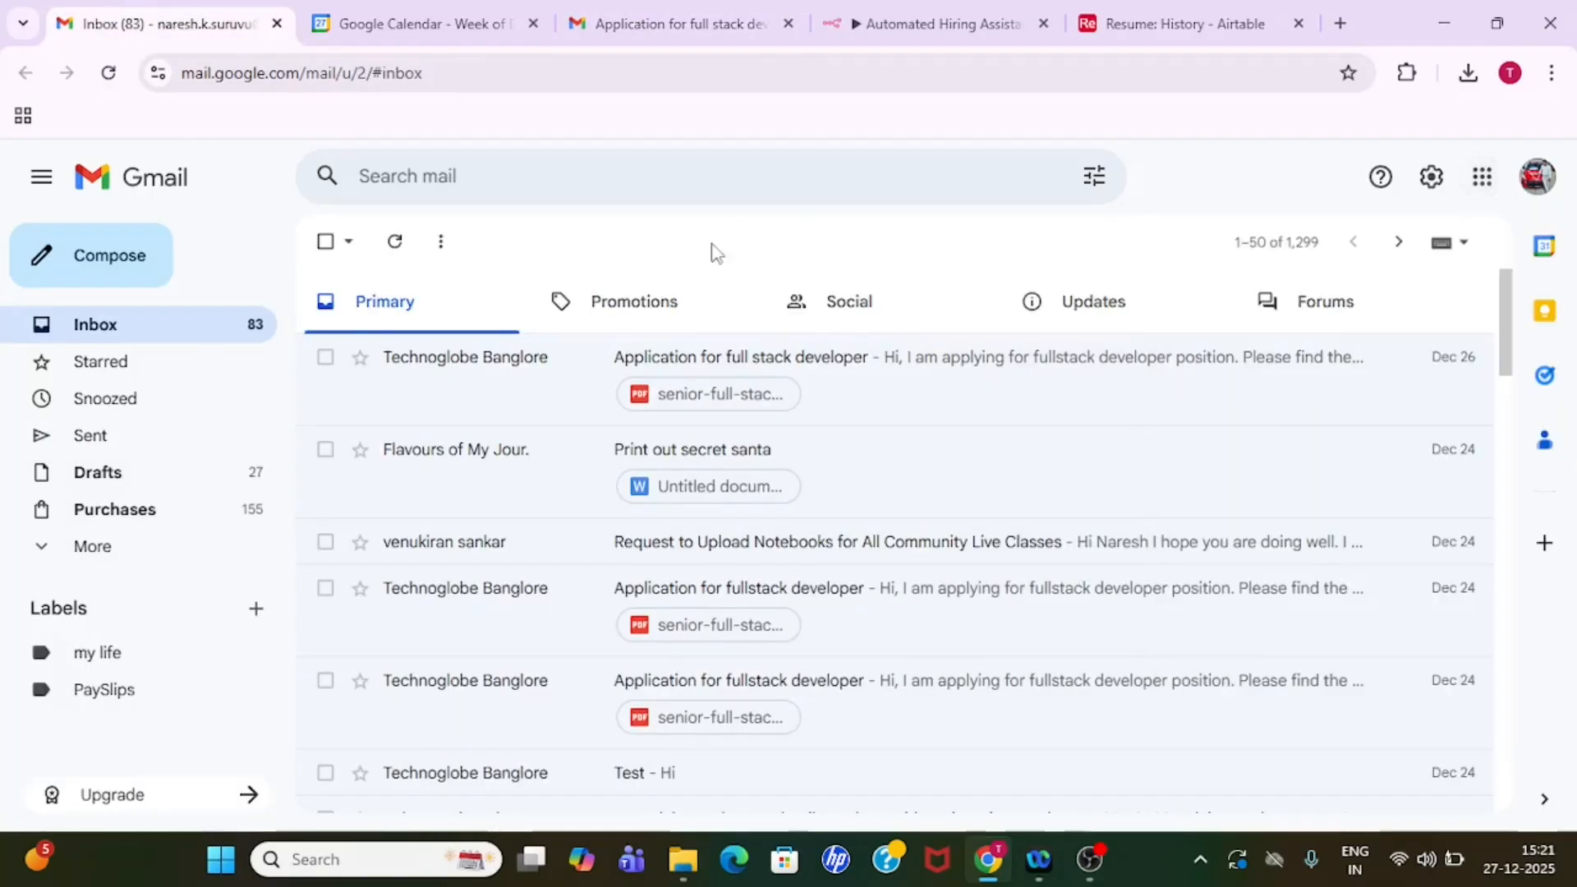
left_click(161, 326)
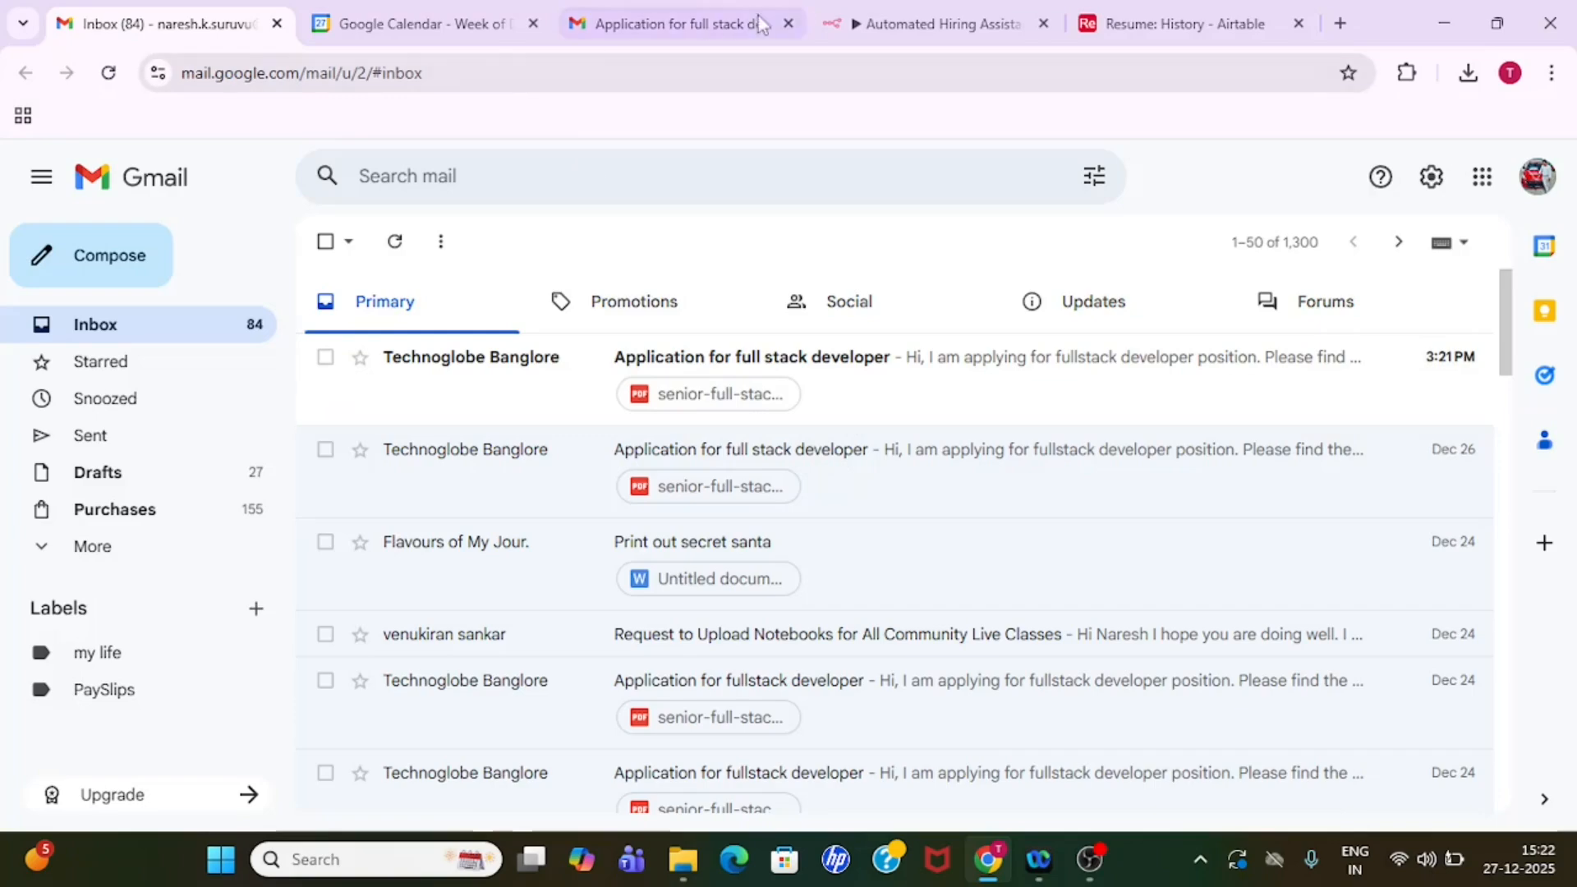
- Run the n8n workflow from the Gmail InboxTrigger and inspect the If condition node's input and true-branch output
left_click(910, 11)
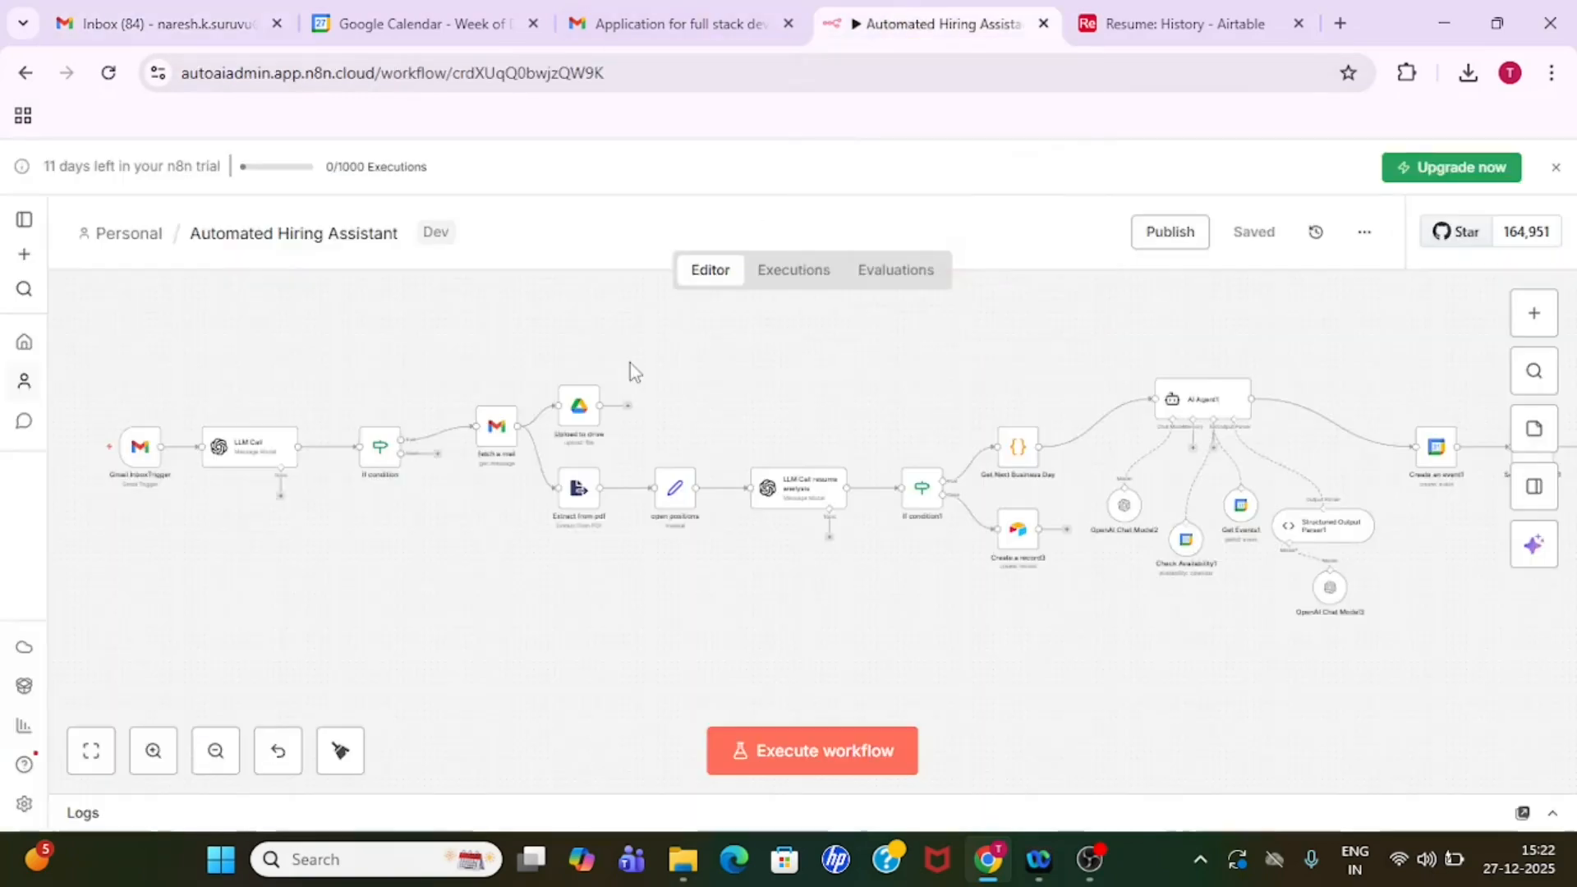
mouse_move(85, 453)
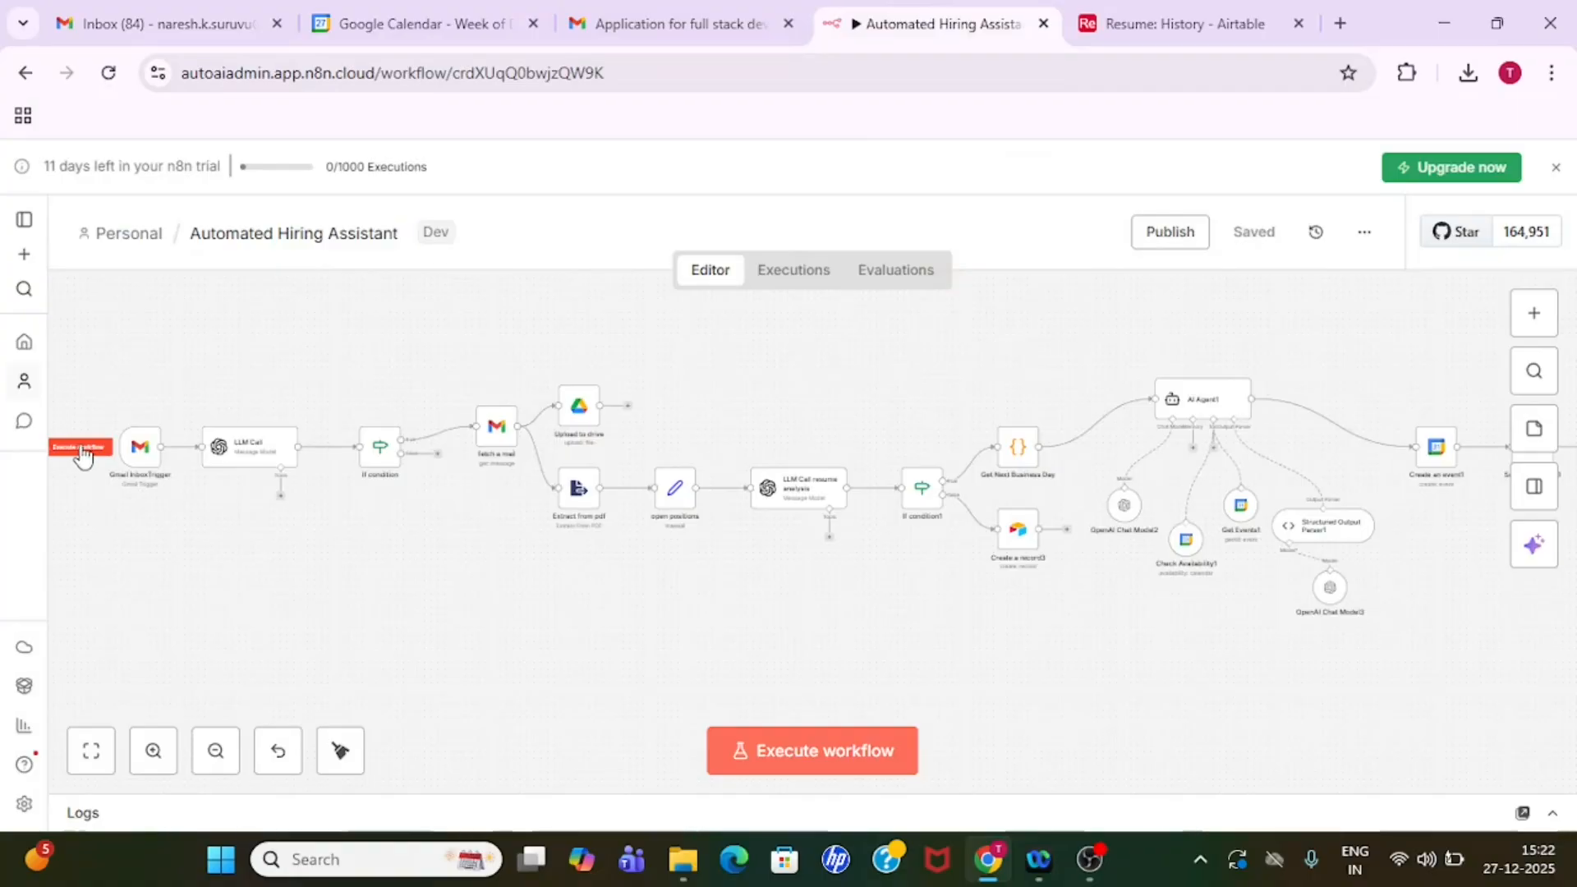
left_click(82, 452)
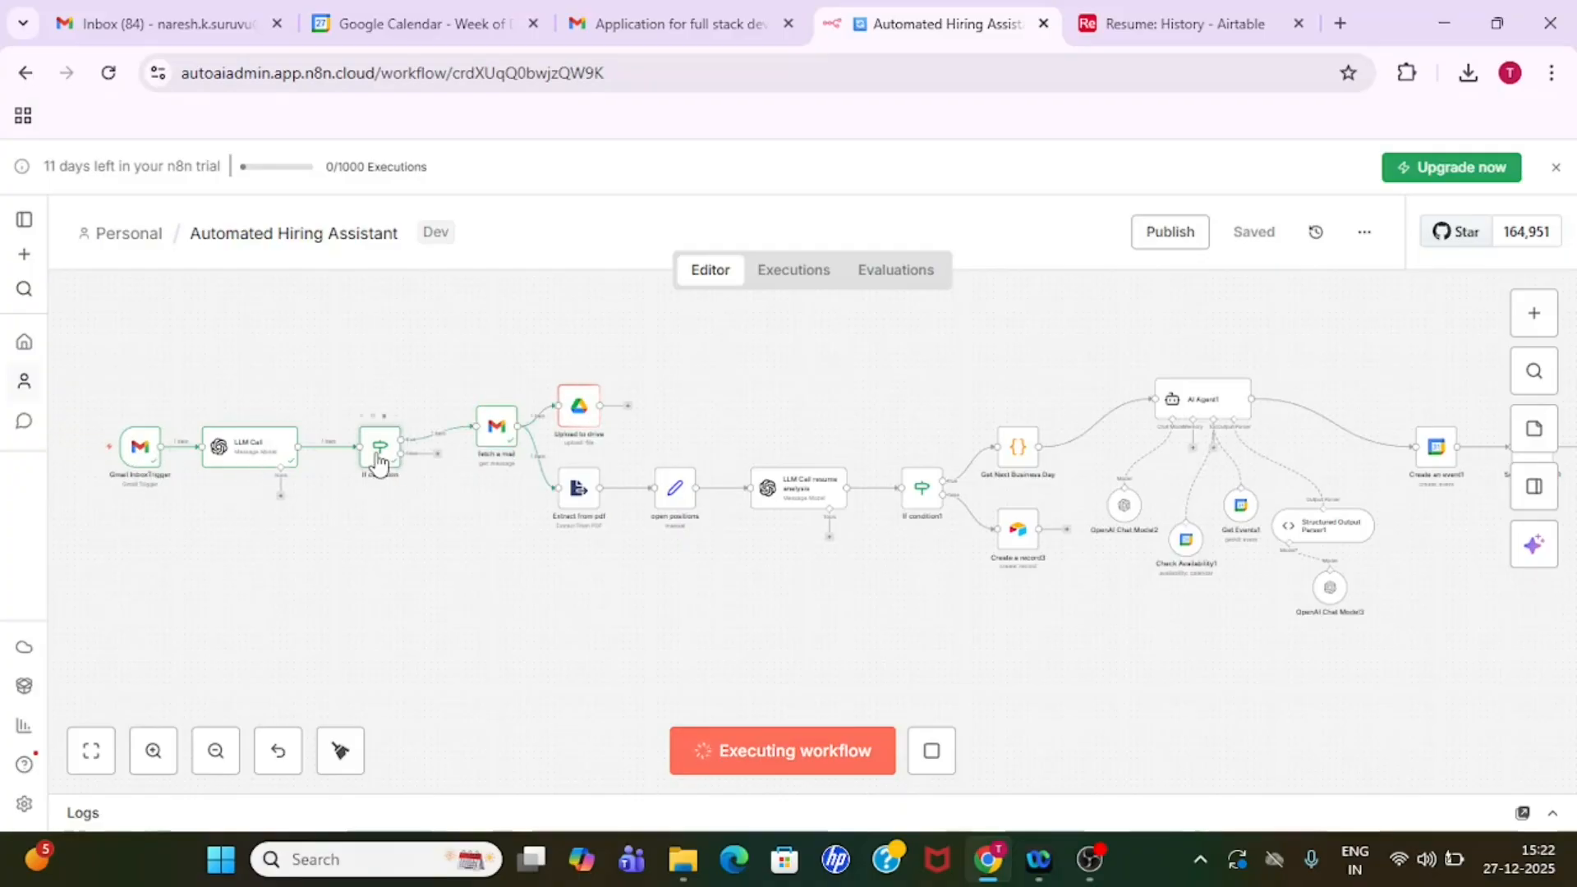
double_click(378, 462)
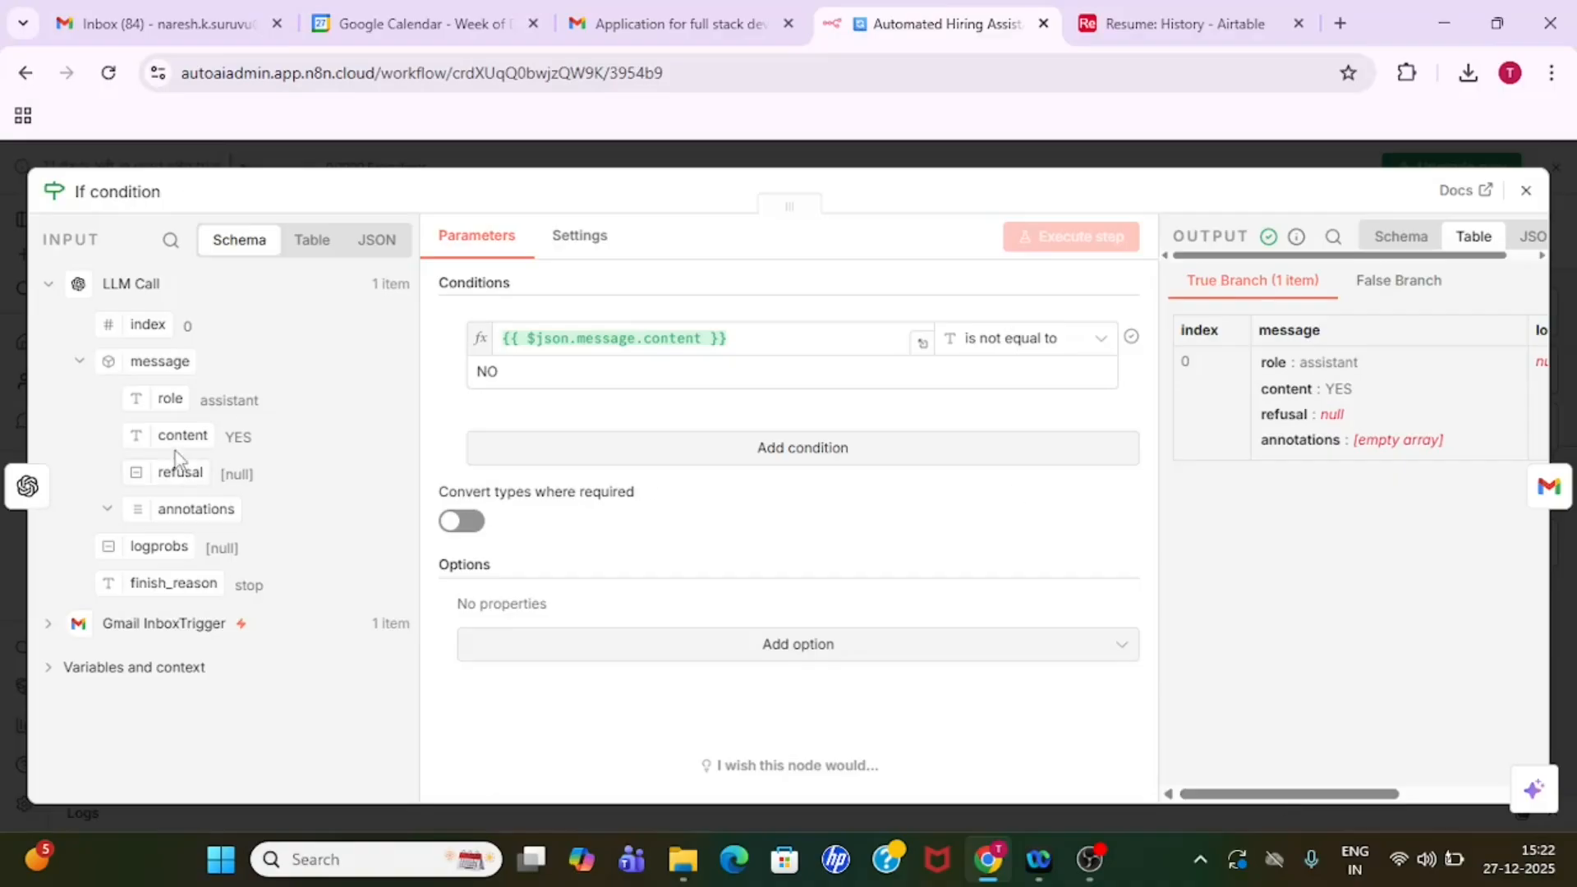
left_click(941, 156)
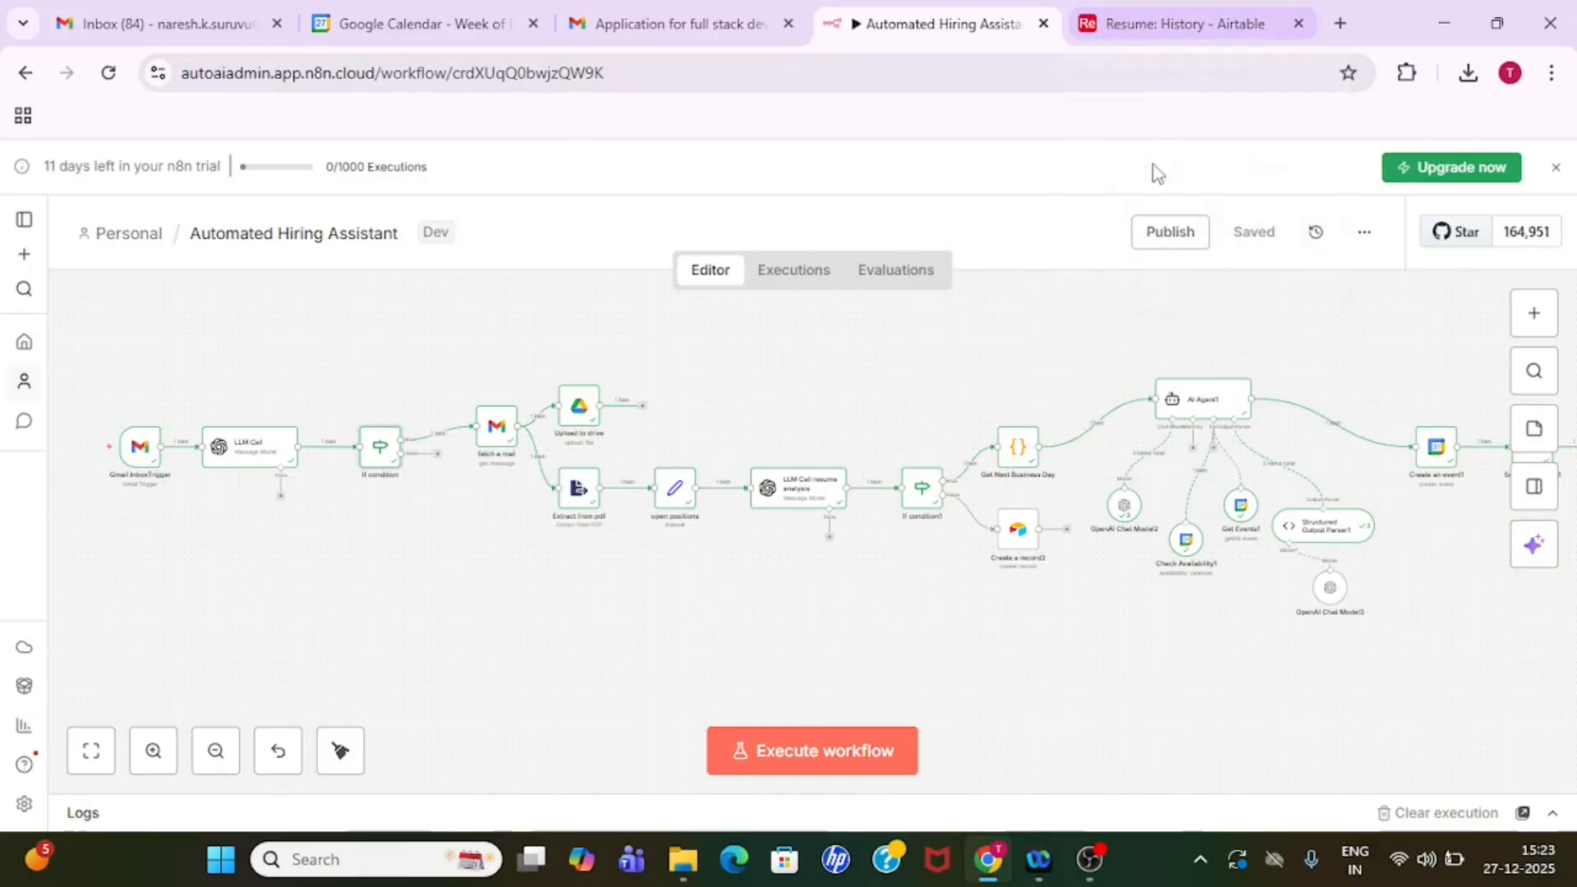
- Switch to the Airtable Resume base and review the History record's fields from Name through to Score
left_click(1167, 19)
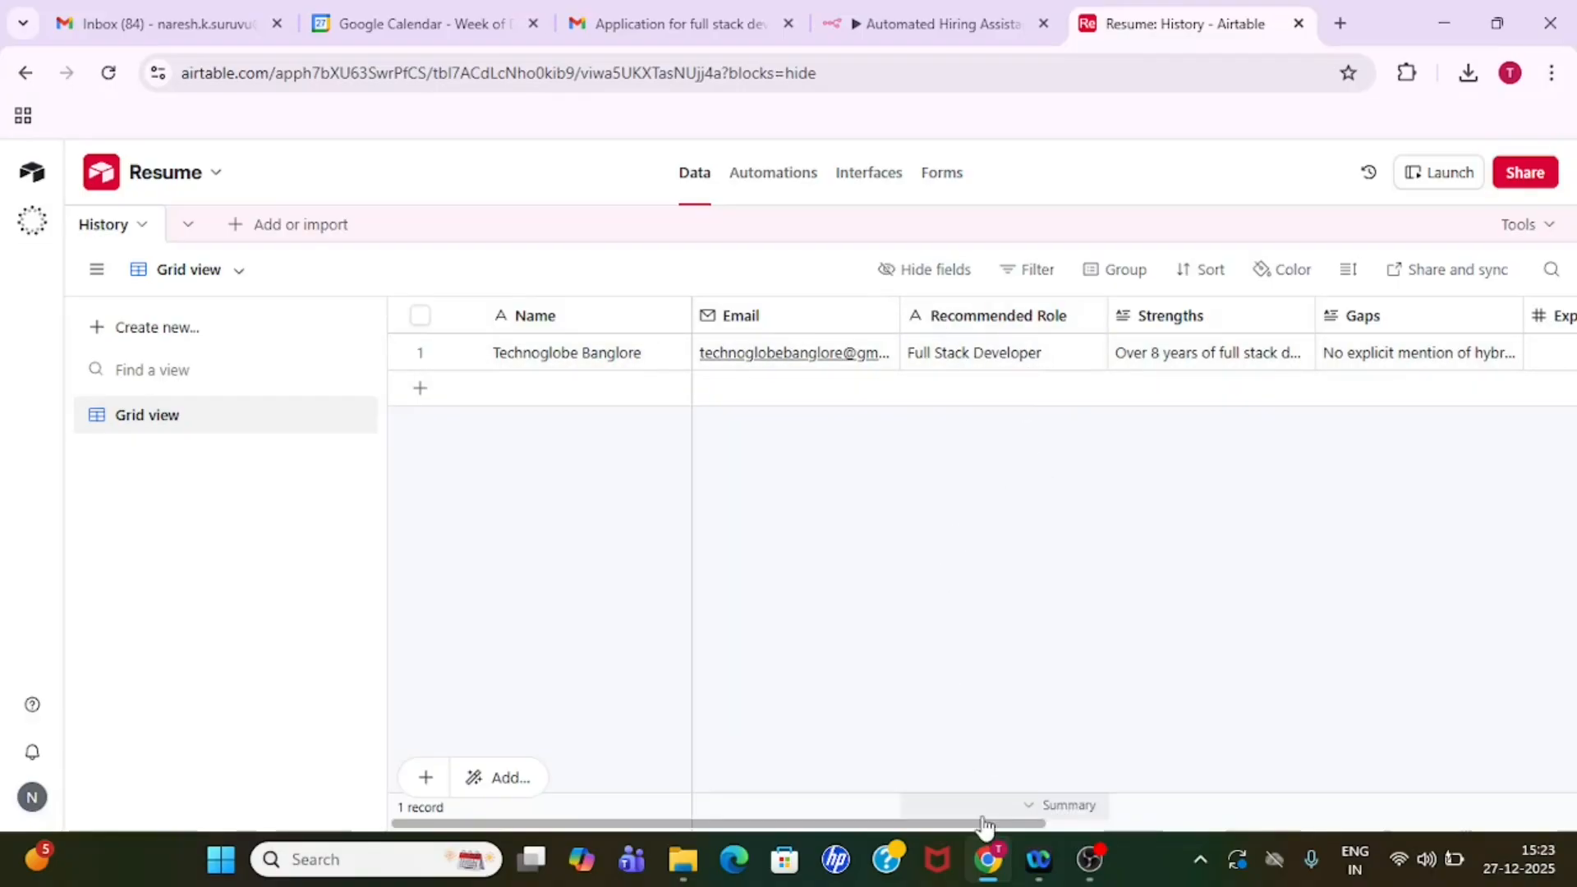
left_click_drag(983, 821, 1115, 825)
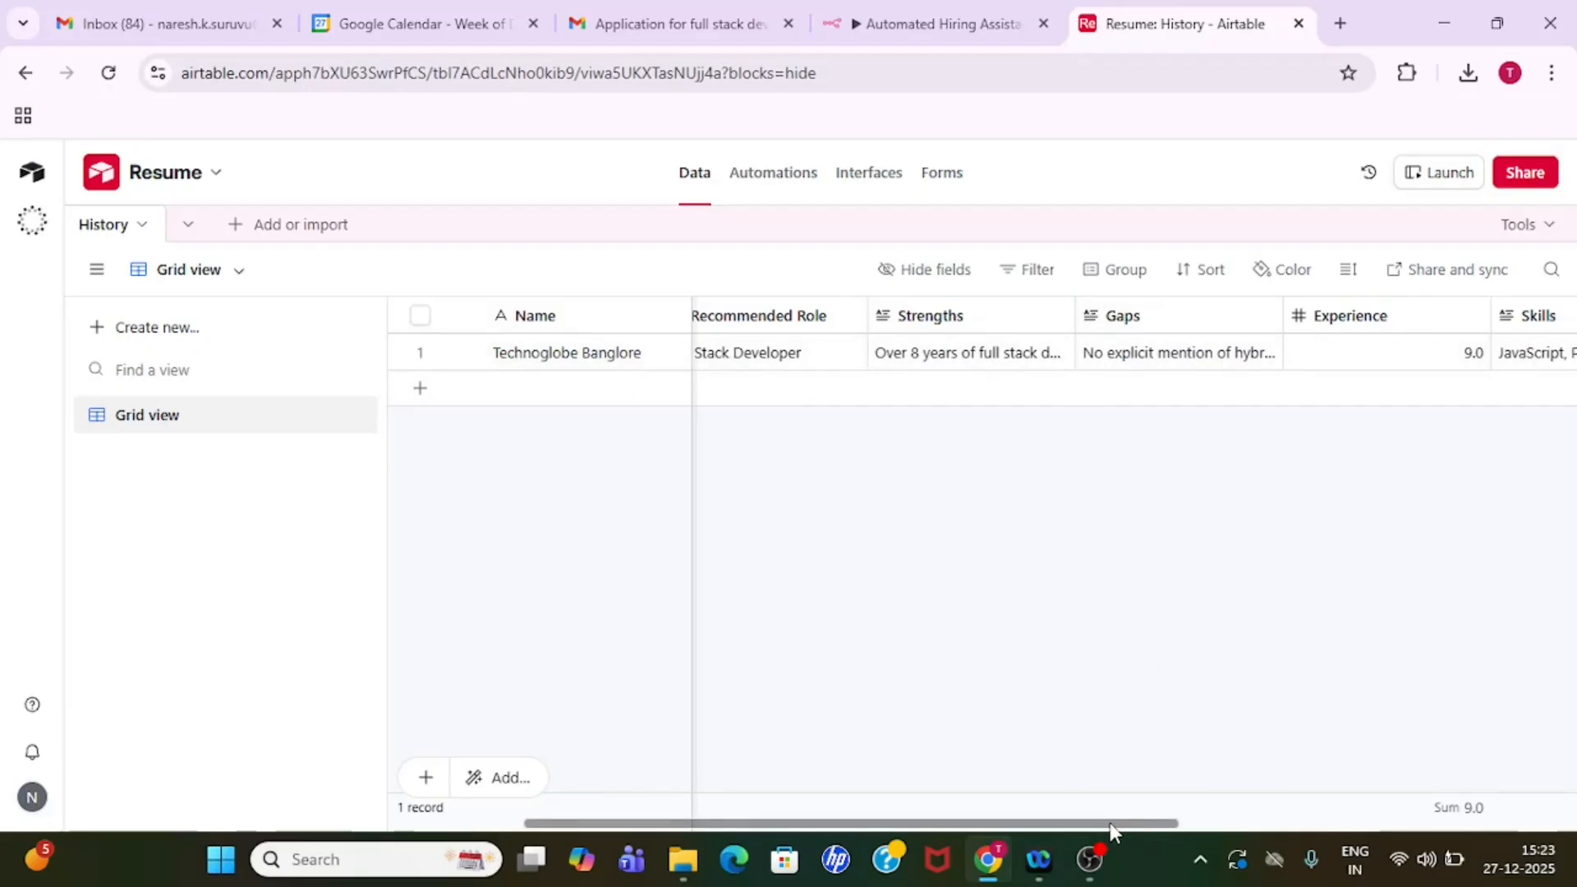
left_click_drag(1111, 826, 1270, 824)
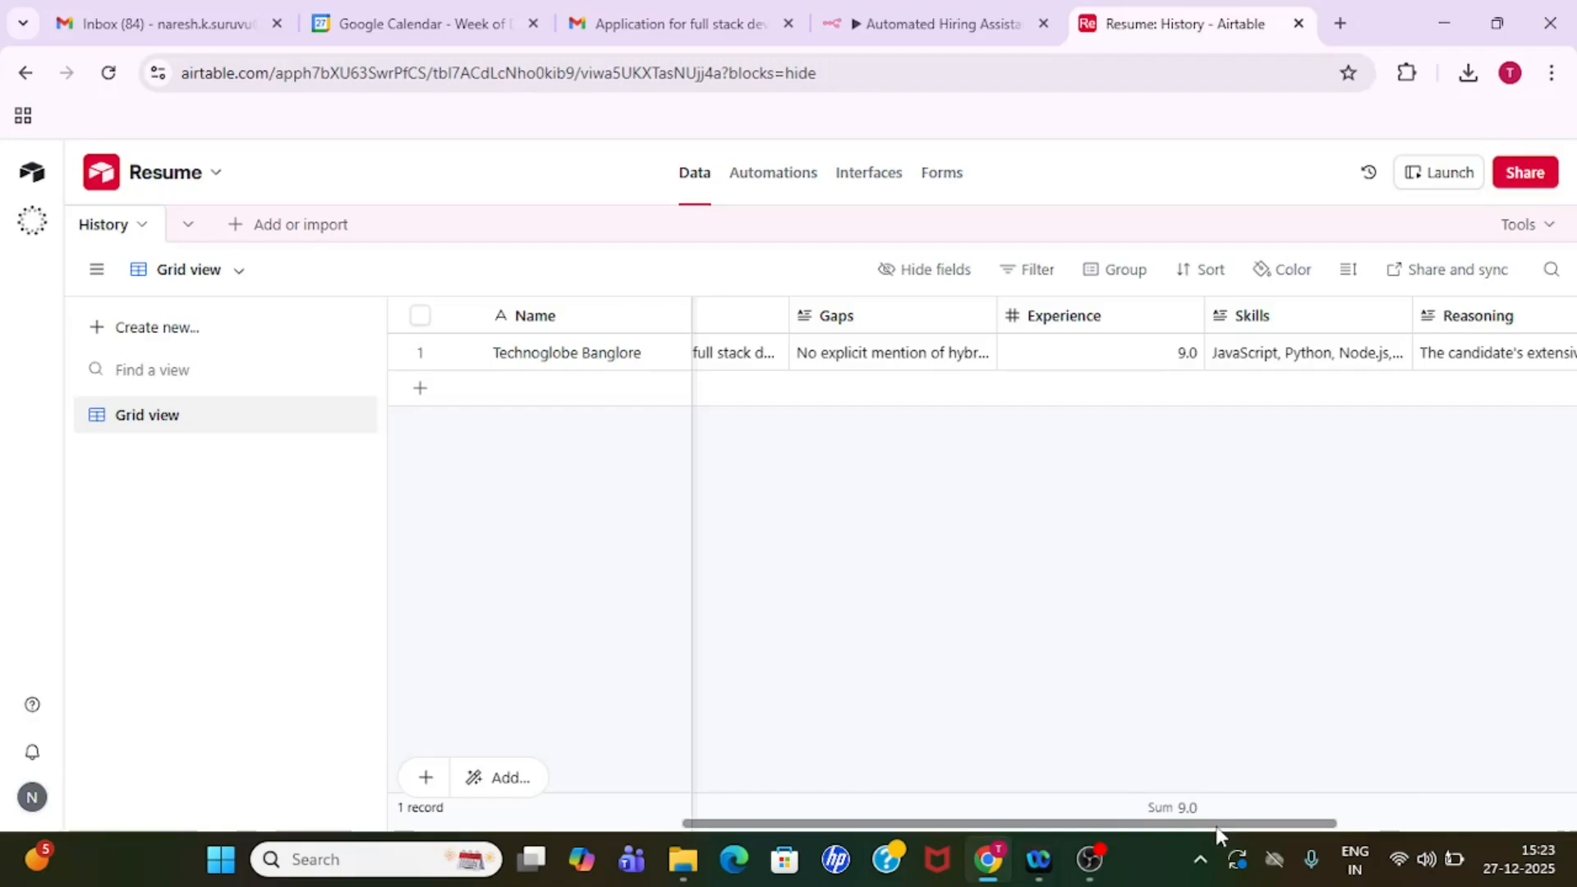
left_click_drag(1217, 825, 1315, 826)
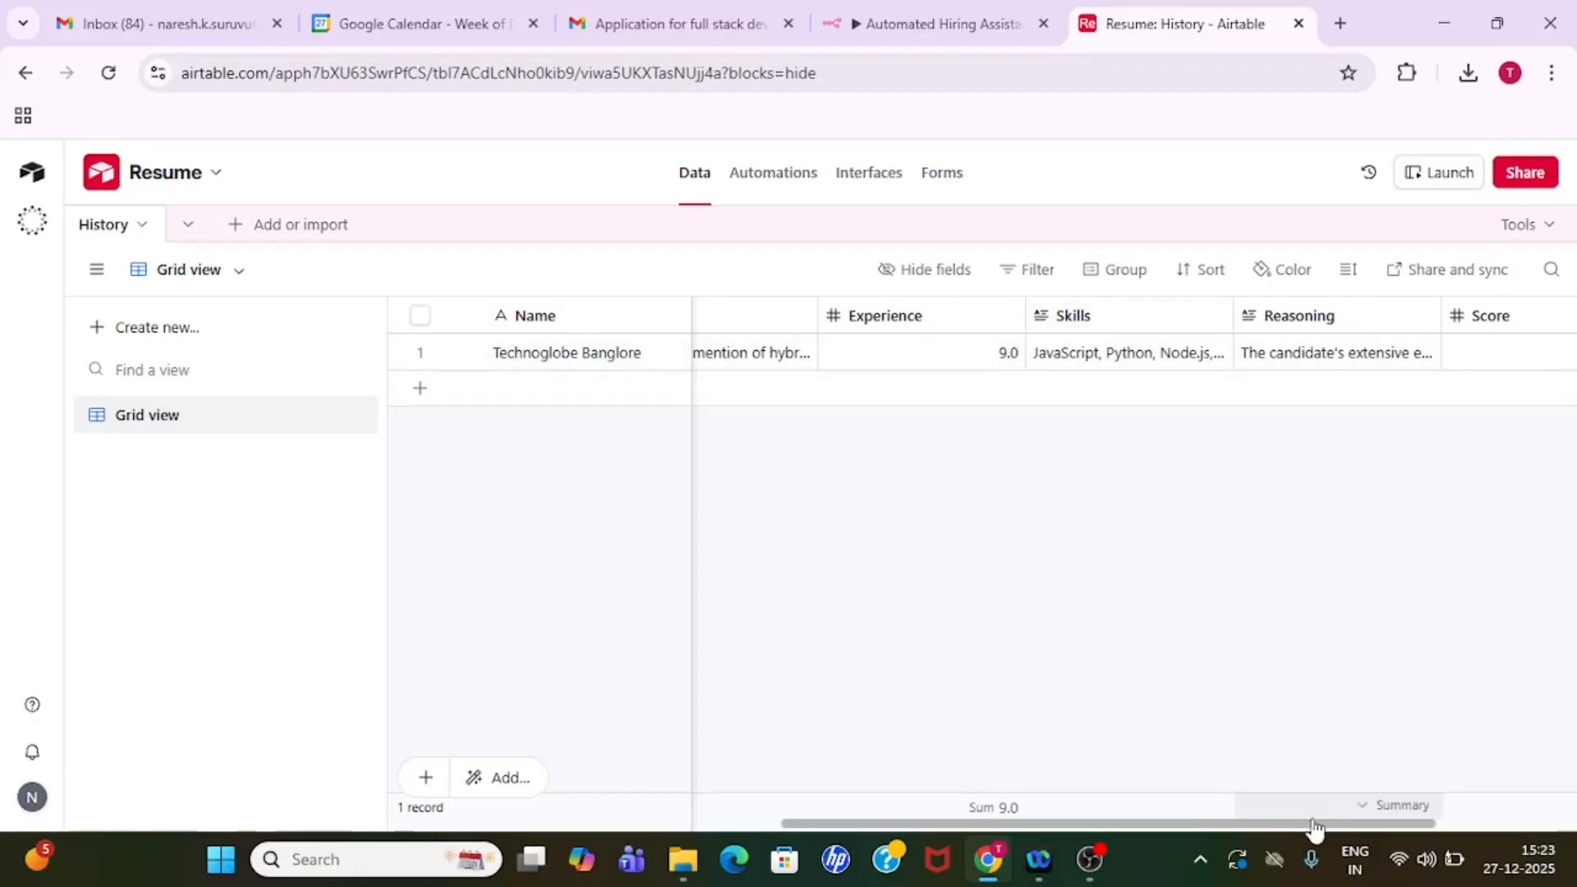
left_click_drag(1303, 824, 1406, 822)
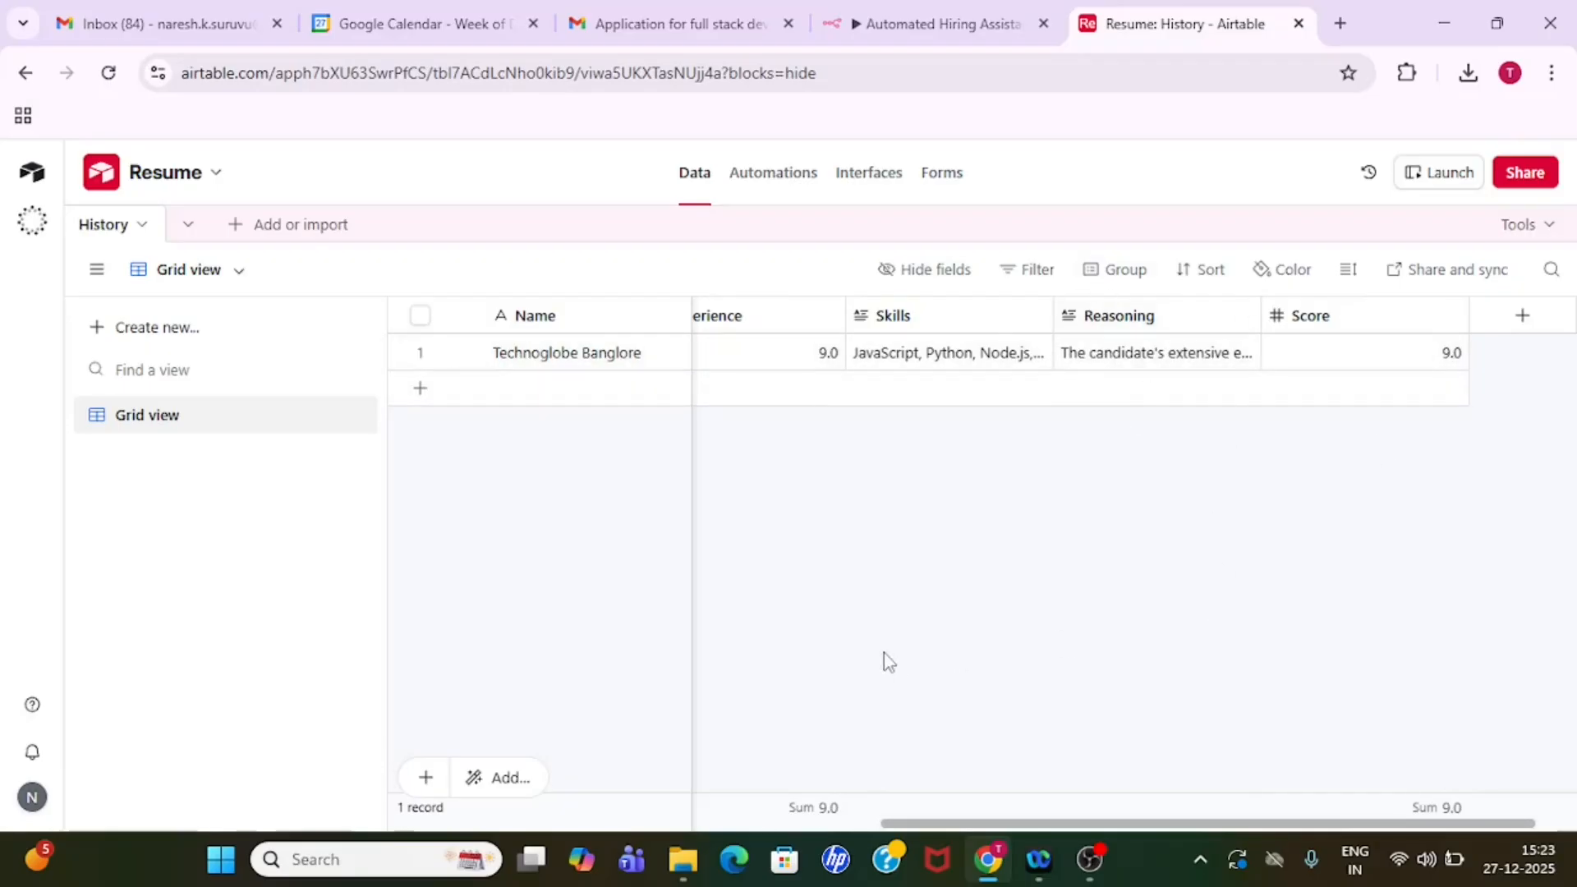
- Open senior-full-stack-developer-resume-example from the Downloads folder and check the job title in its heading
left_click(682, 860)
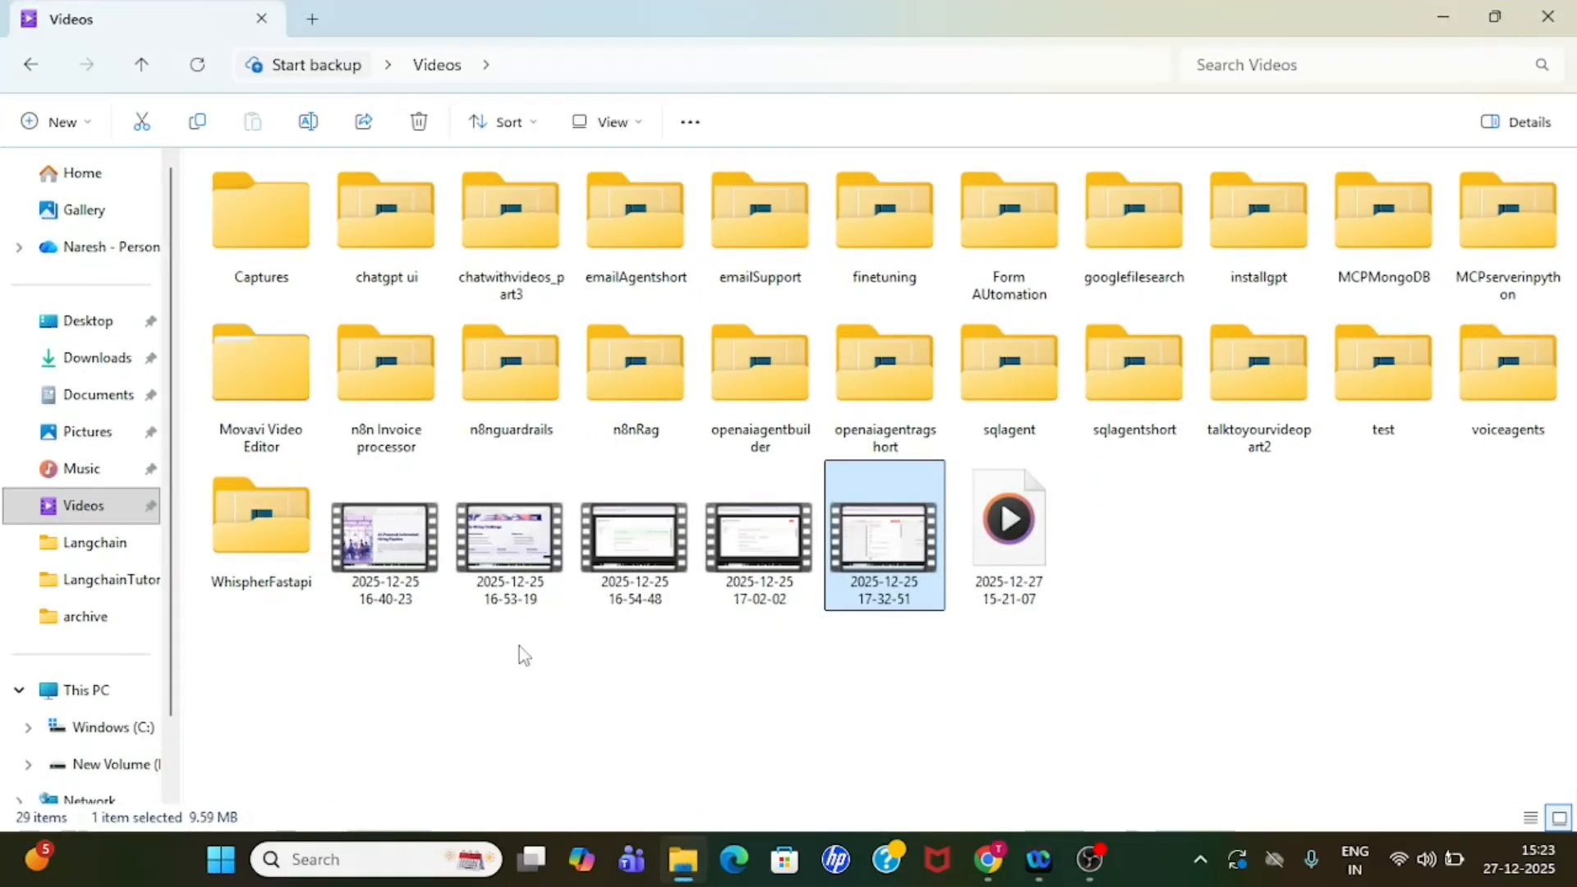
left_click(105, 370)
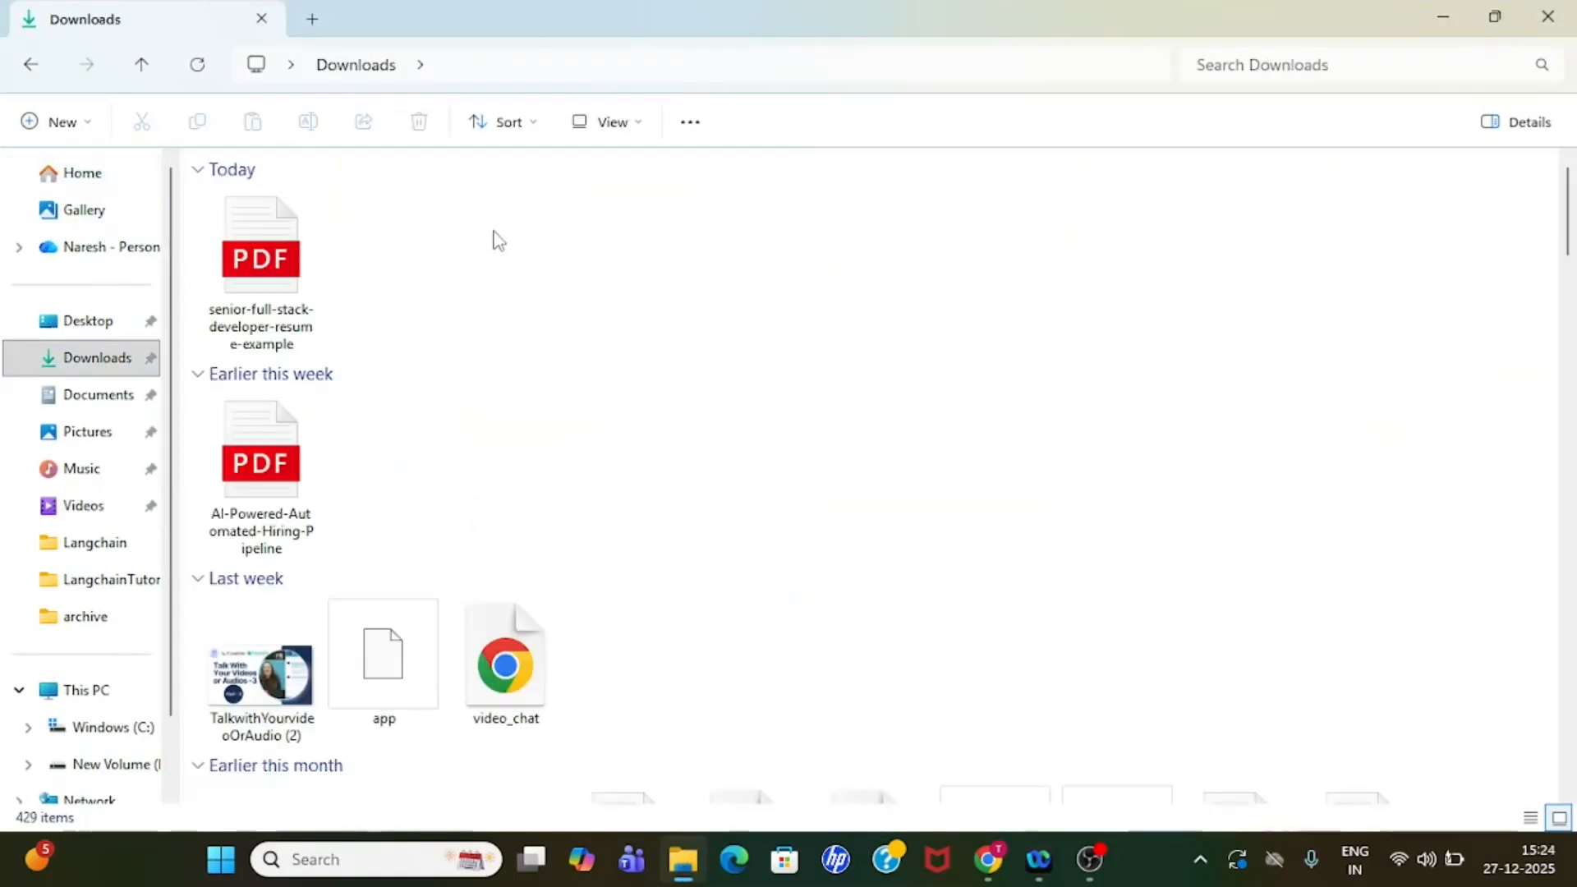
left_click(271, 264)
double_click(272, 264)
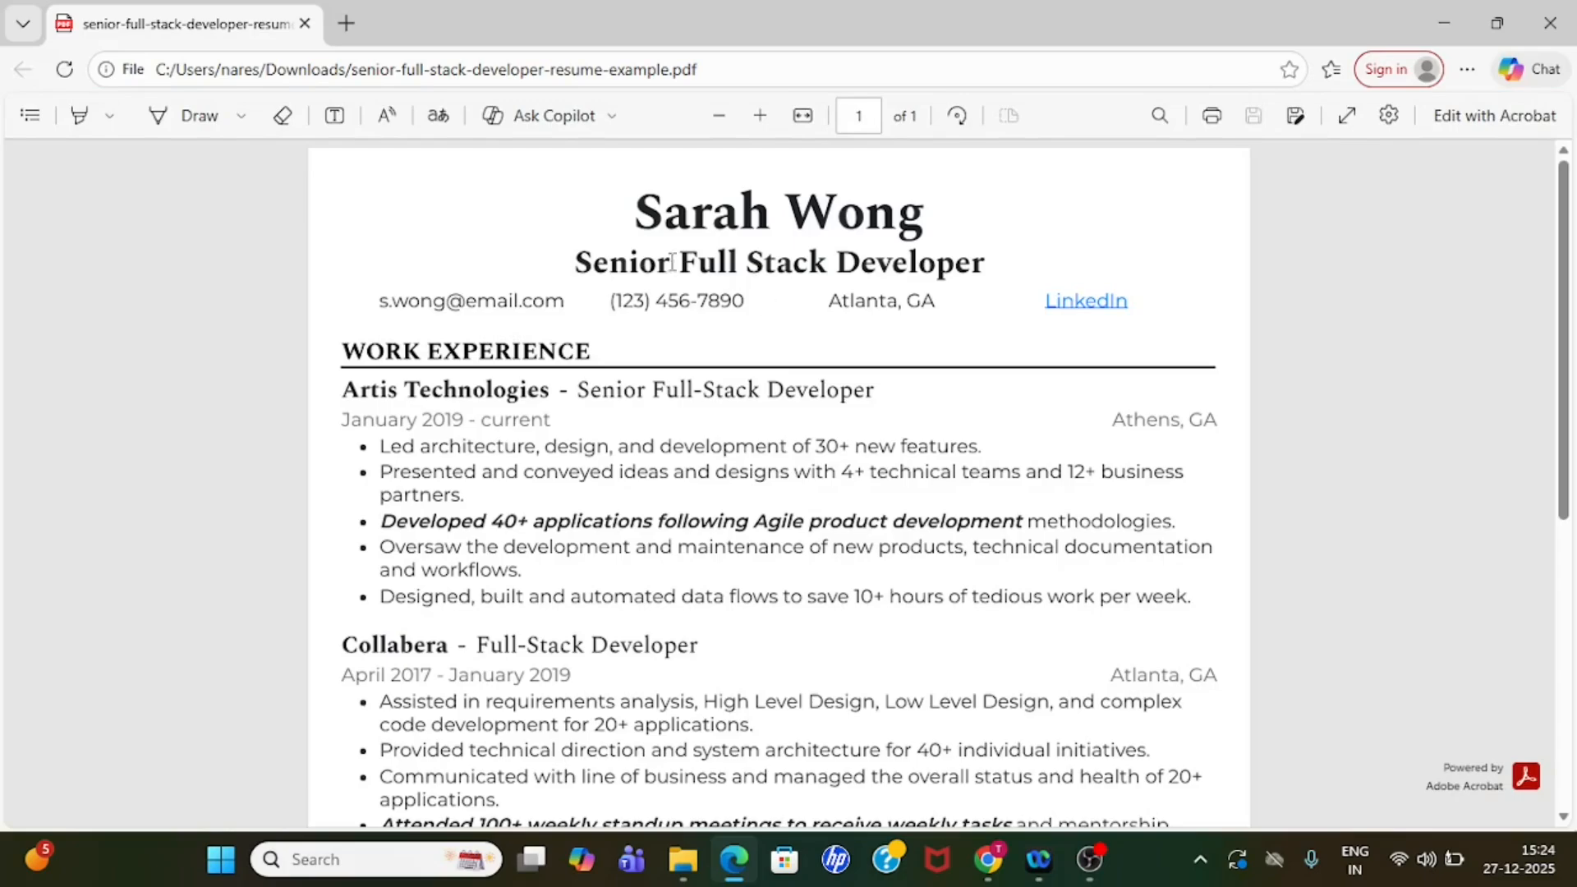
left_click_drag(581, 261, 994, 270)
left_click(994, 269)
- Examine the resume's Skills section, including the JavaScript and Python entries
scroll(768, 551, "down", 5)
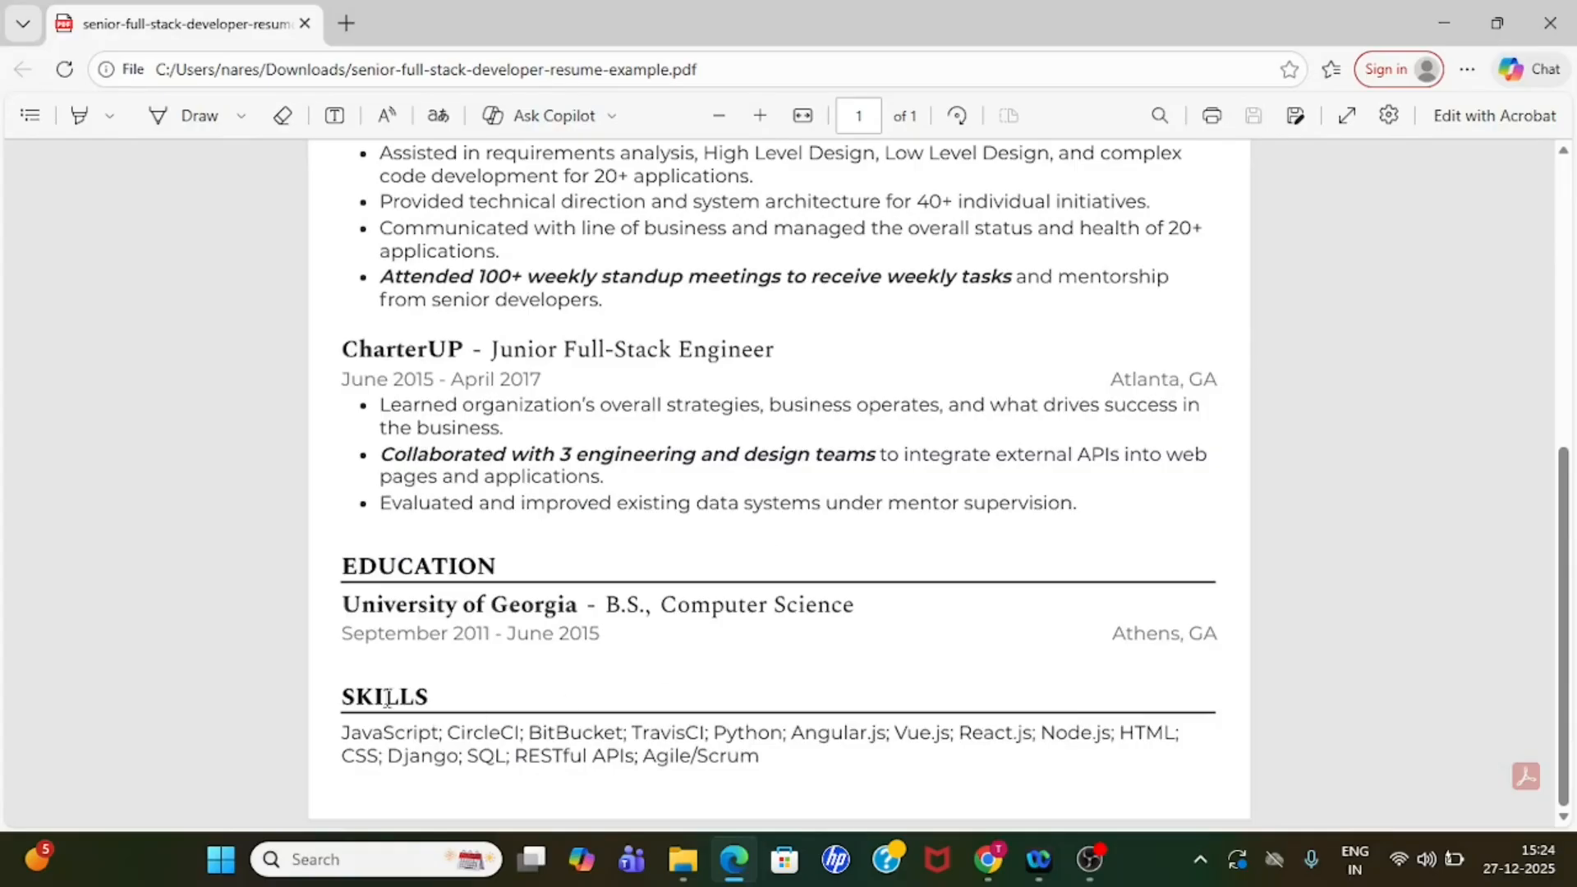
double_click(386, 699)
left_click(423, 765)
double_click(399, 732)
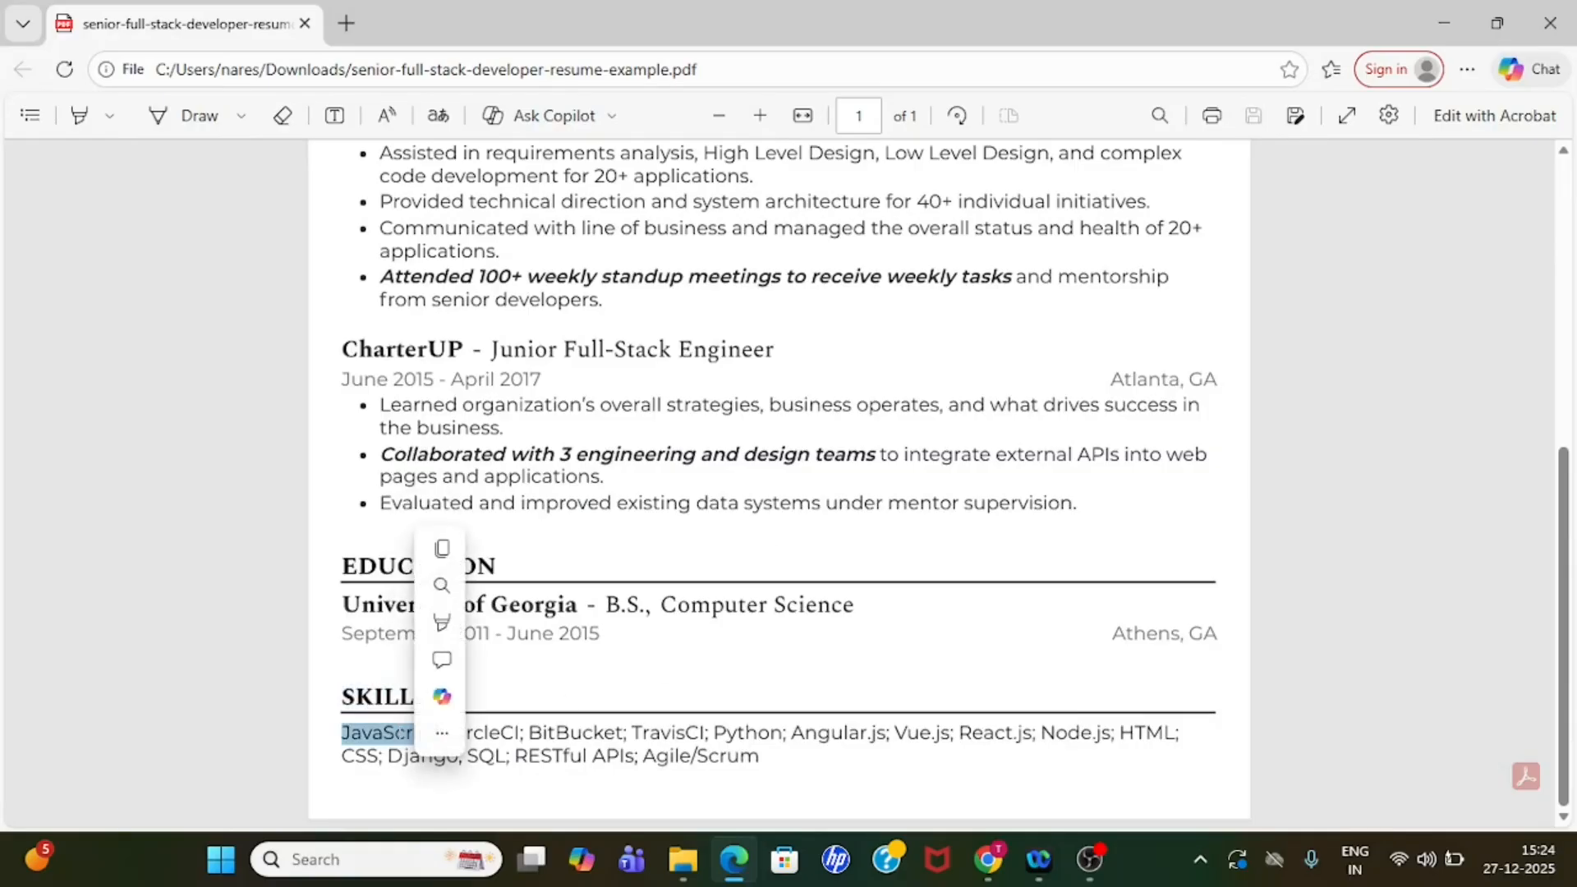
left_click(476, 766)
double_click(727, 731)
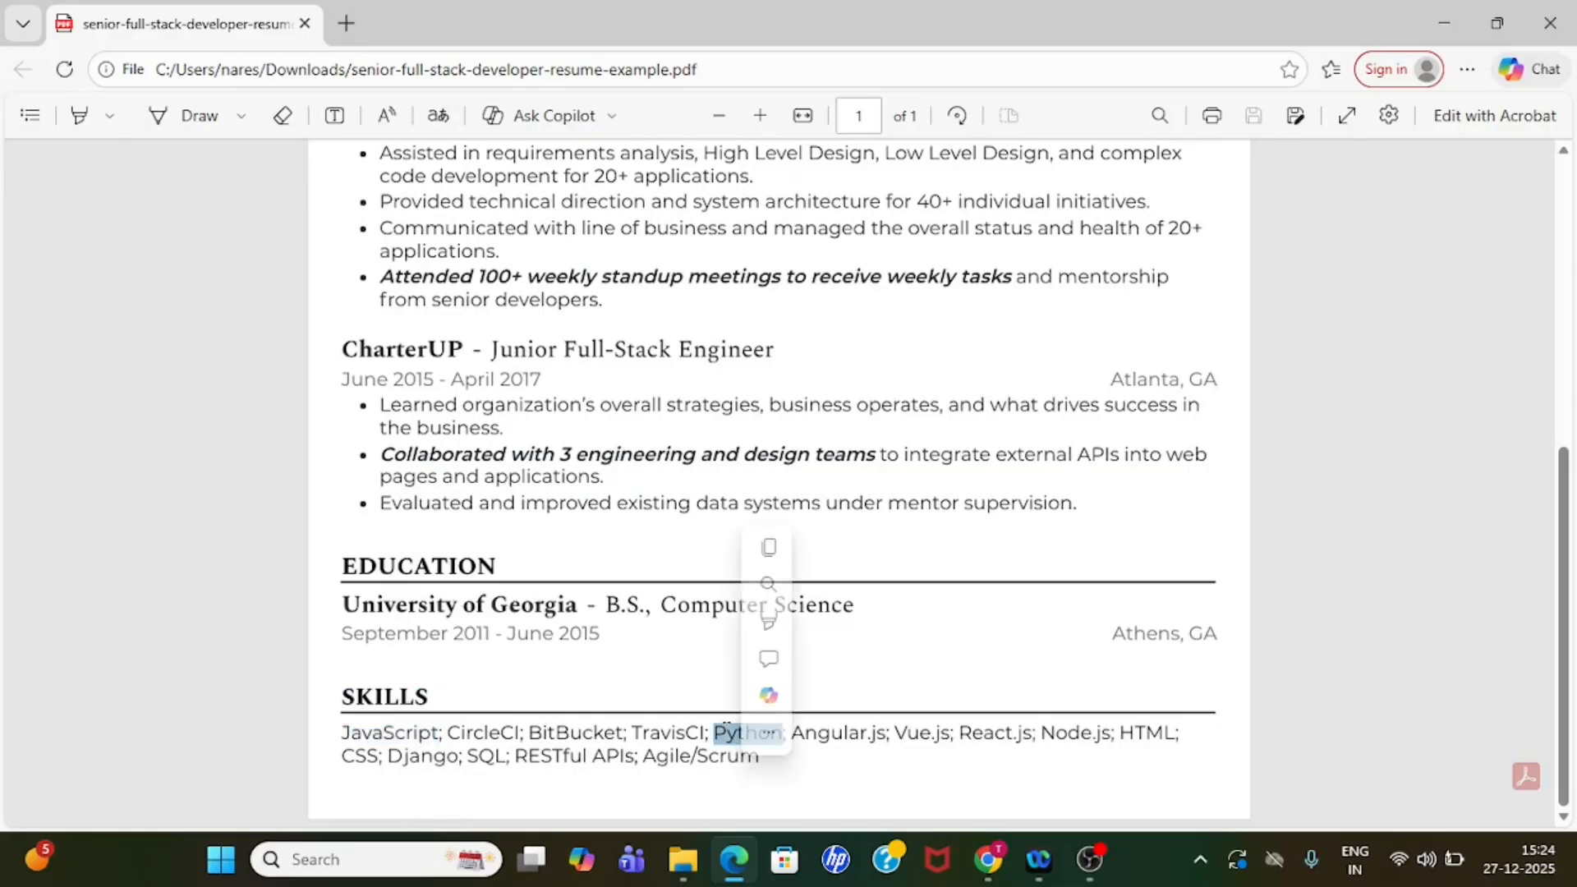
left_click(1130, 707)
- Return to the Airtable History table and check the record's Skills value against the resume
left_click(1426, 11)
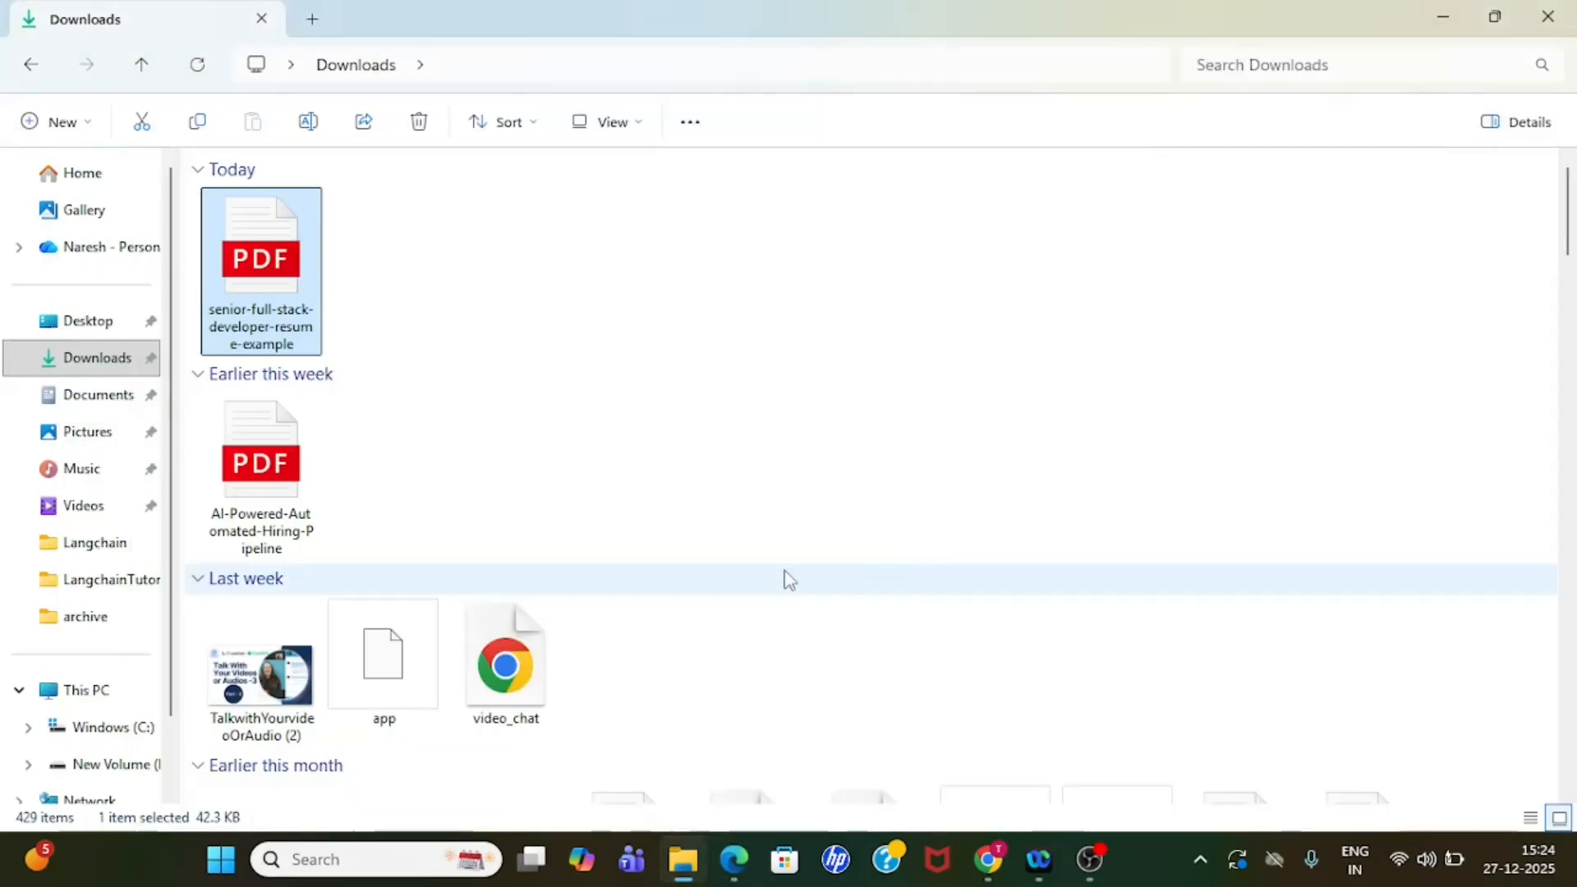
left_click(990, 866)
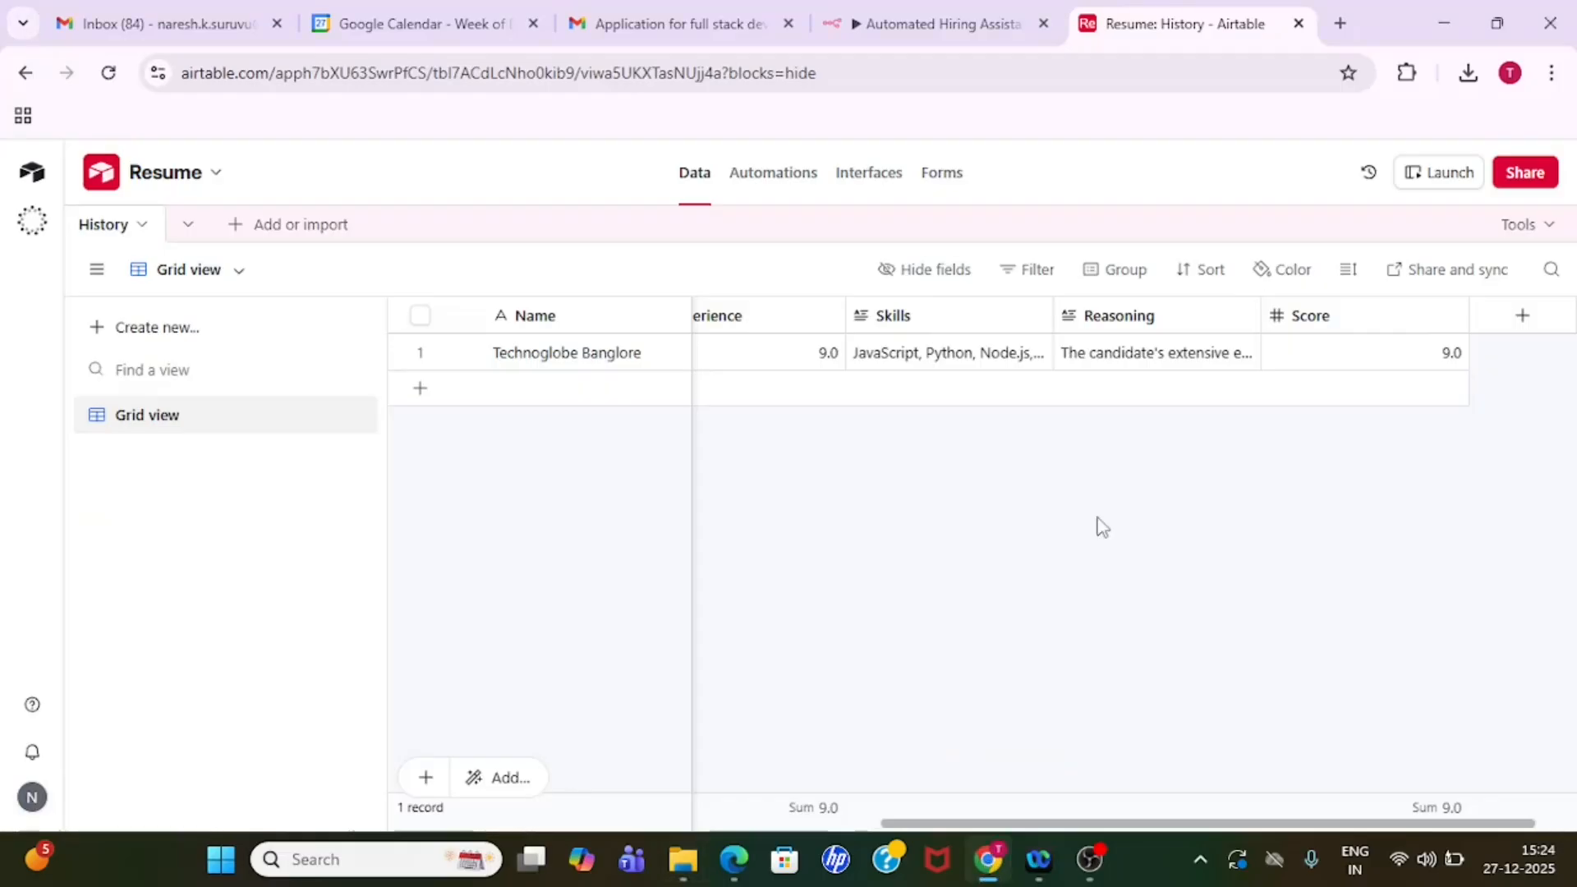
left_click(990, 369)
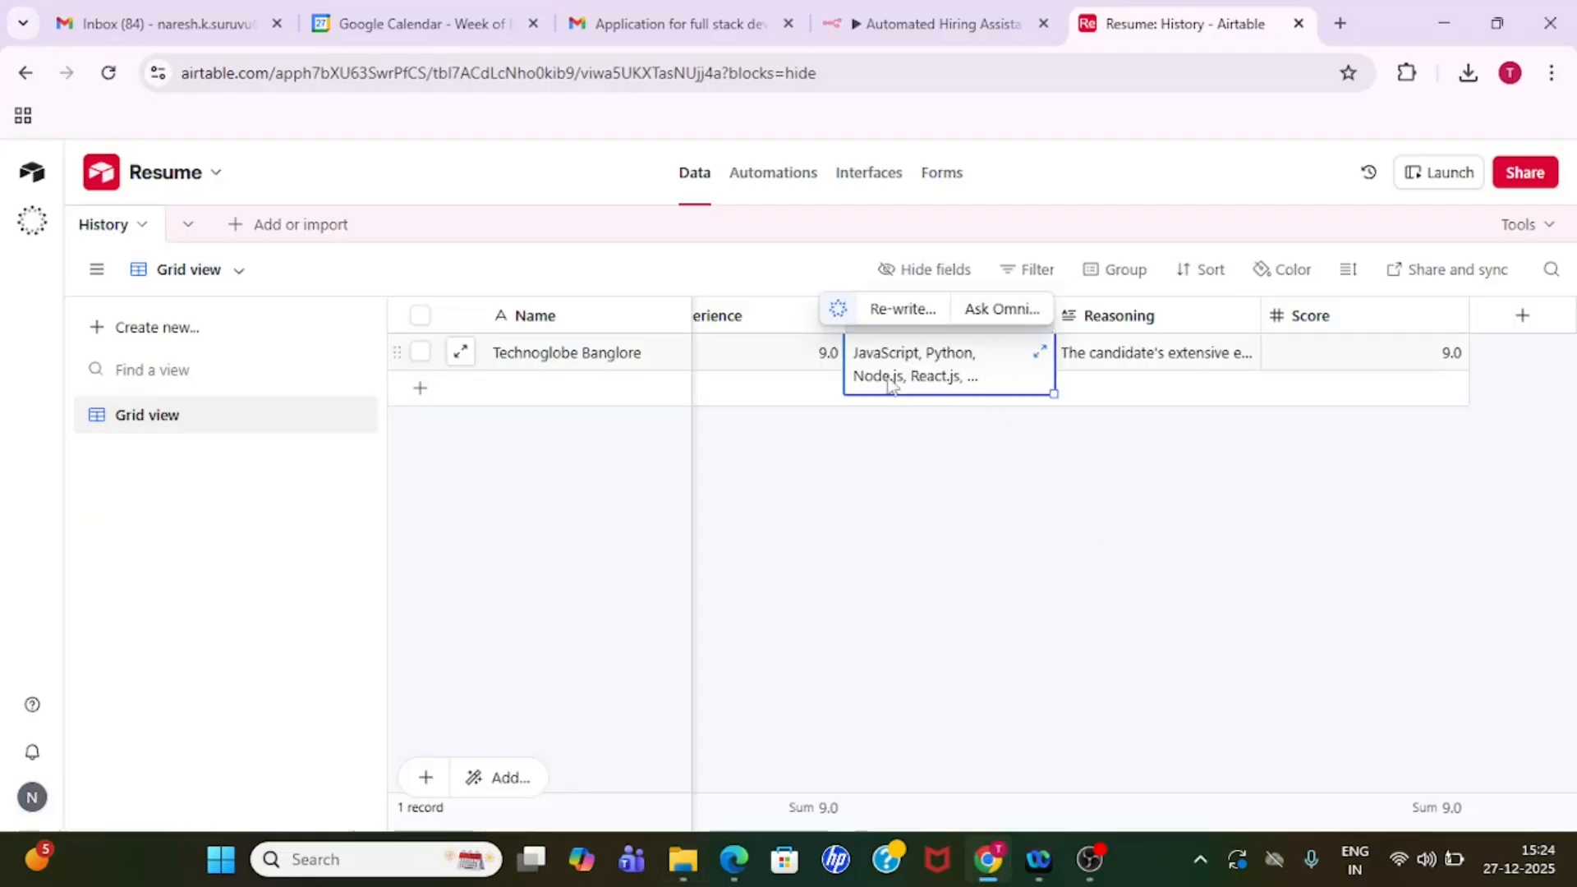
left_click(1013, 548)
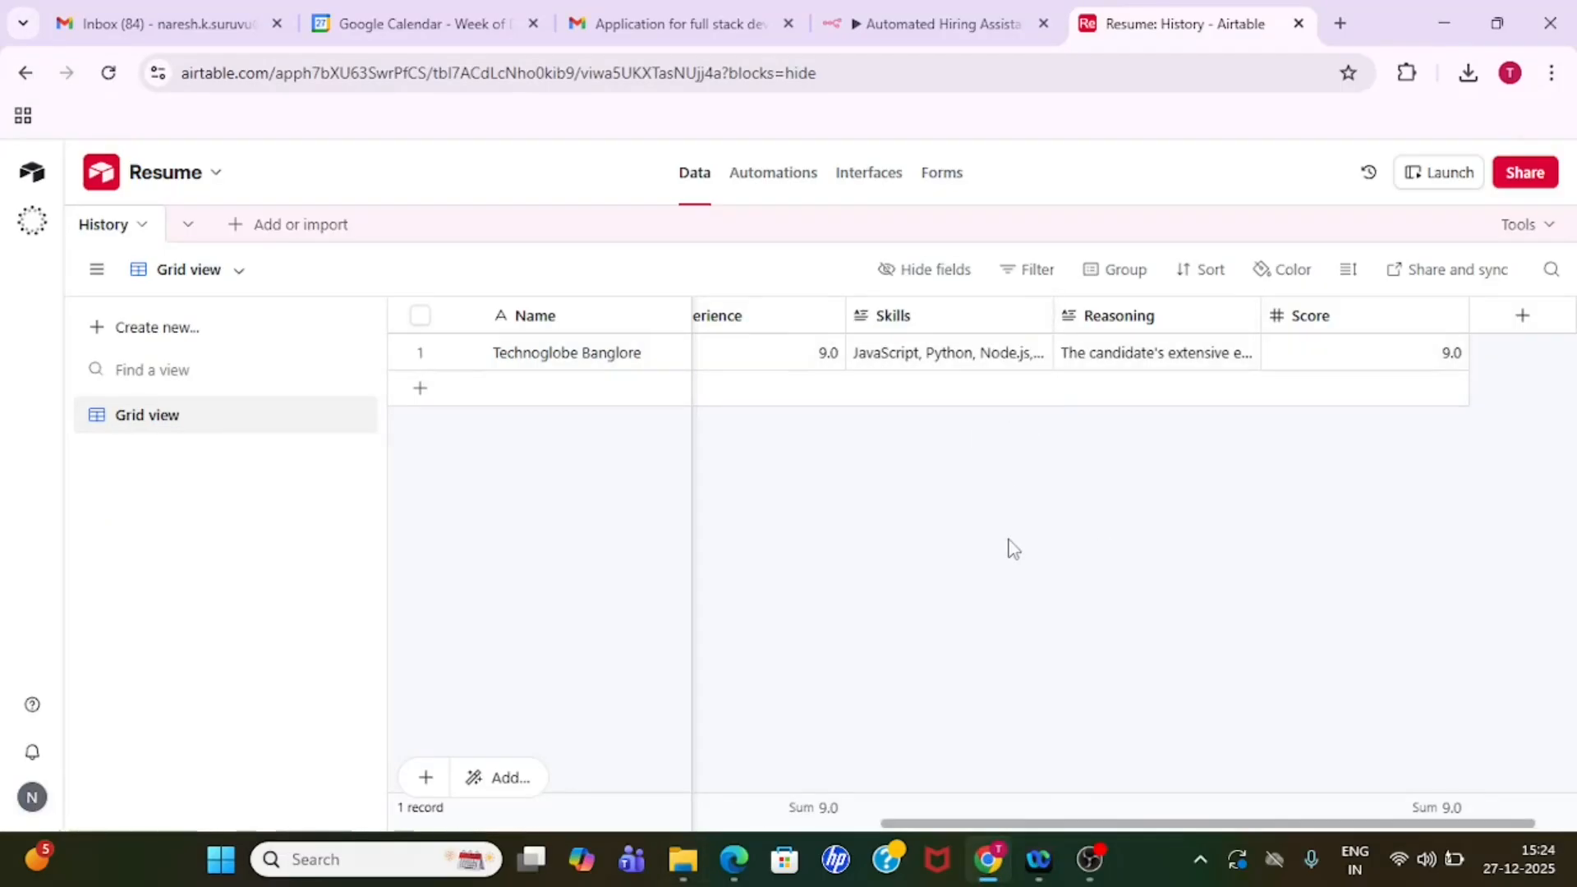
- Switch to the recipient's Google Calendar and check the scheduled interview's week against the system date
left_click(123, 18)
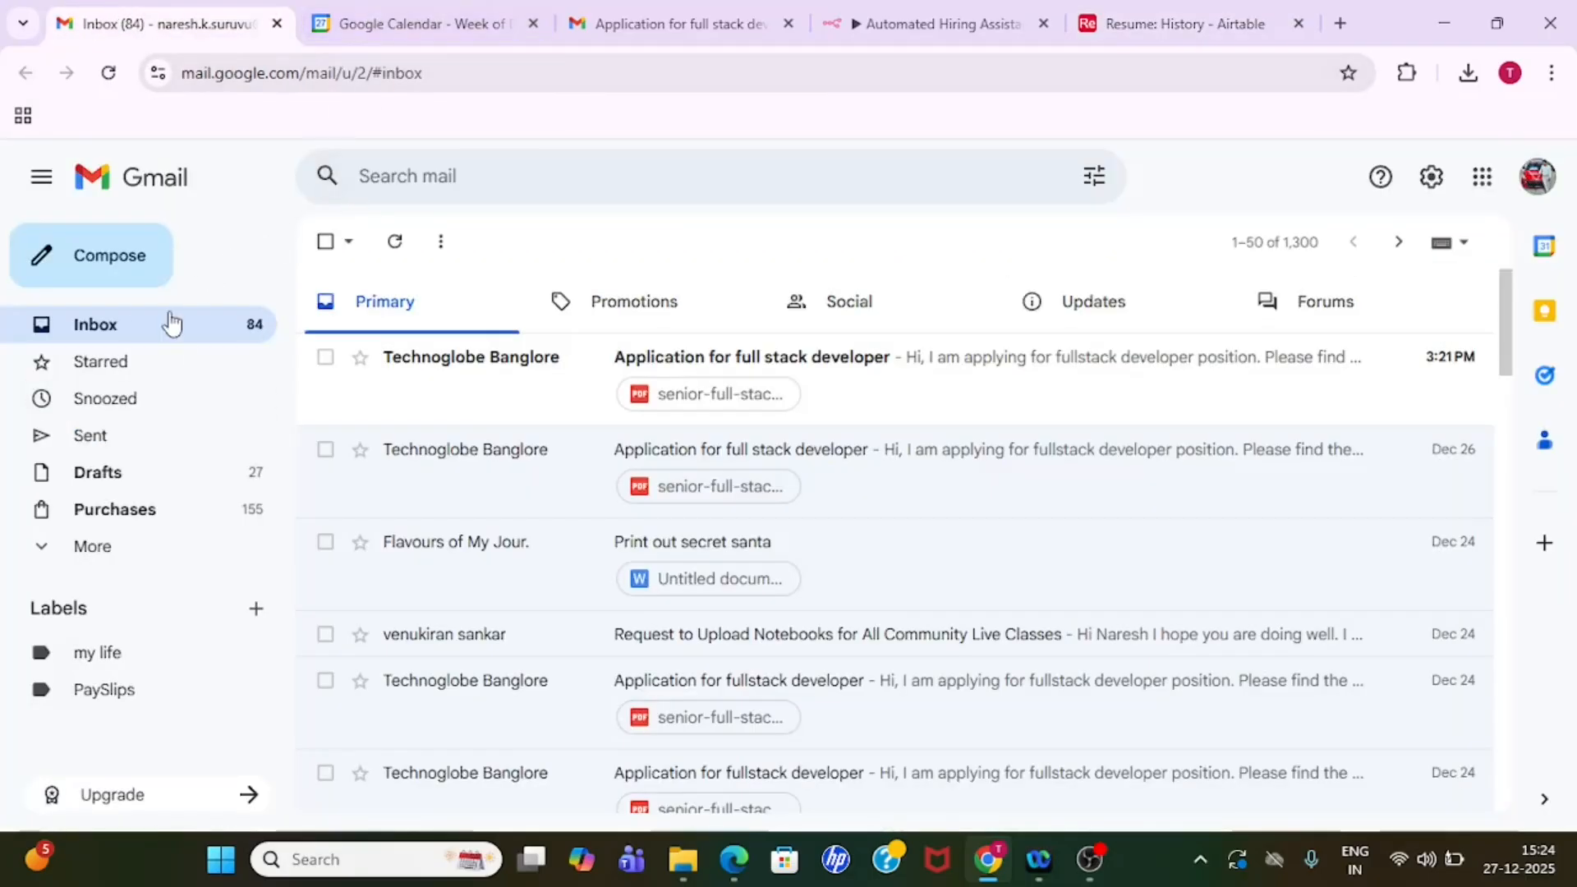
left_click(411, 12)
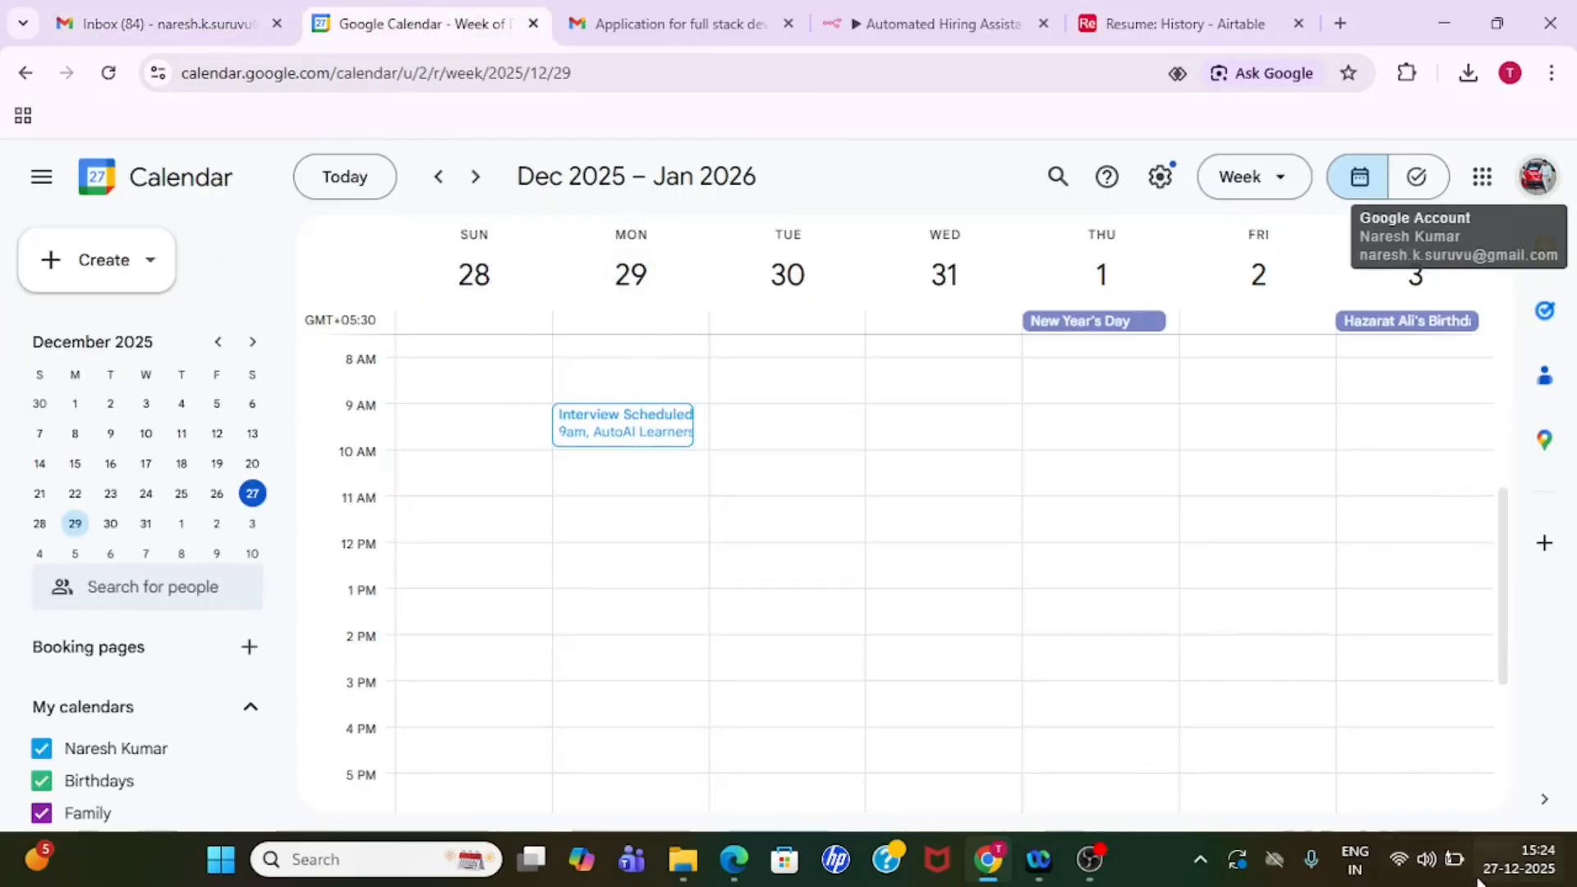
left_click(1529, 869)
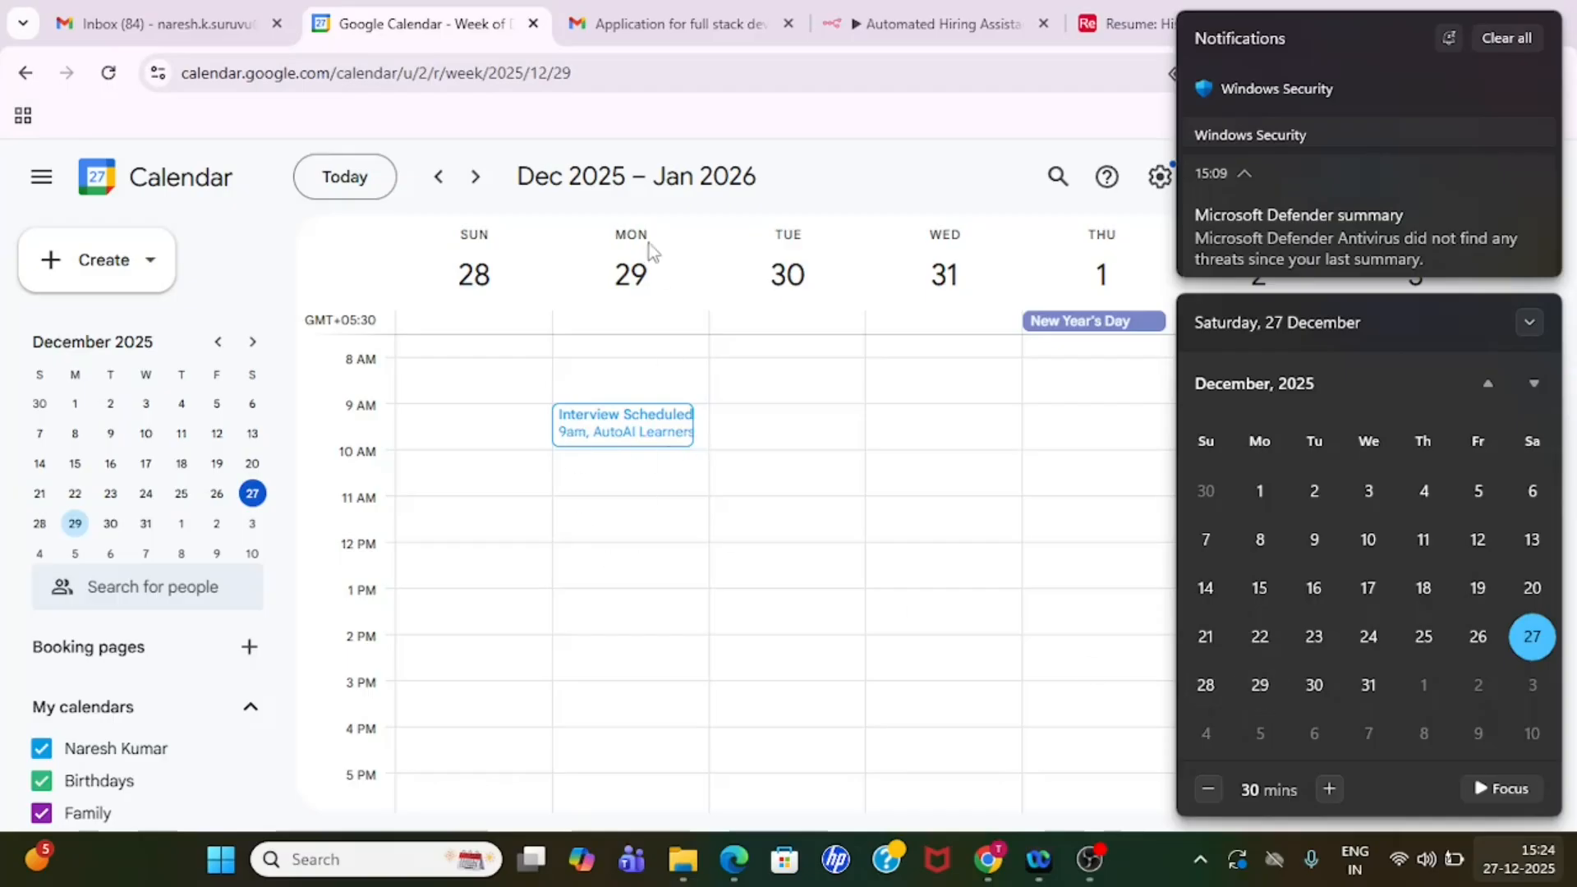
- View December 28 and 29, 2025 in the calendar's day view to check the interview slot, and return to the n8n workflow
left_click(470, 275)
left_click(475, 283)
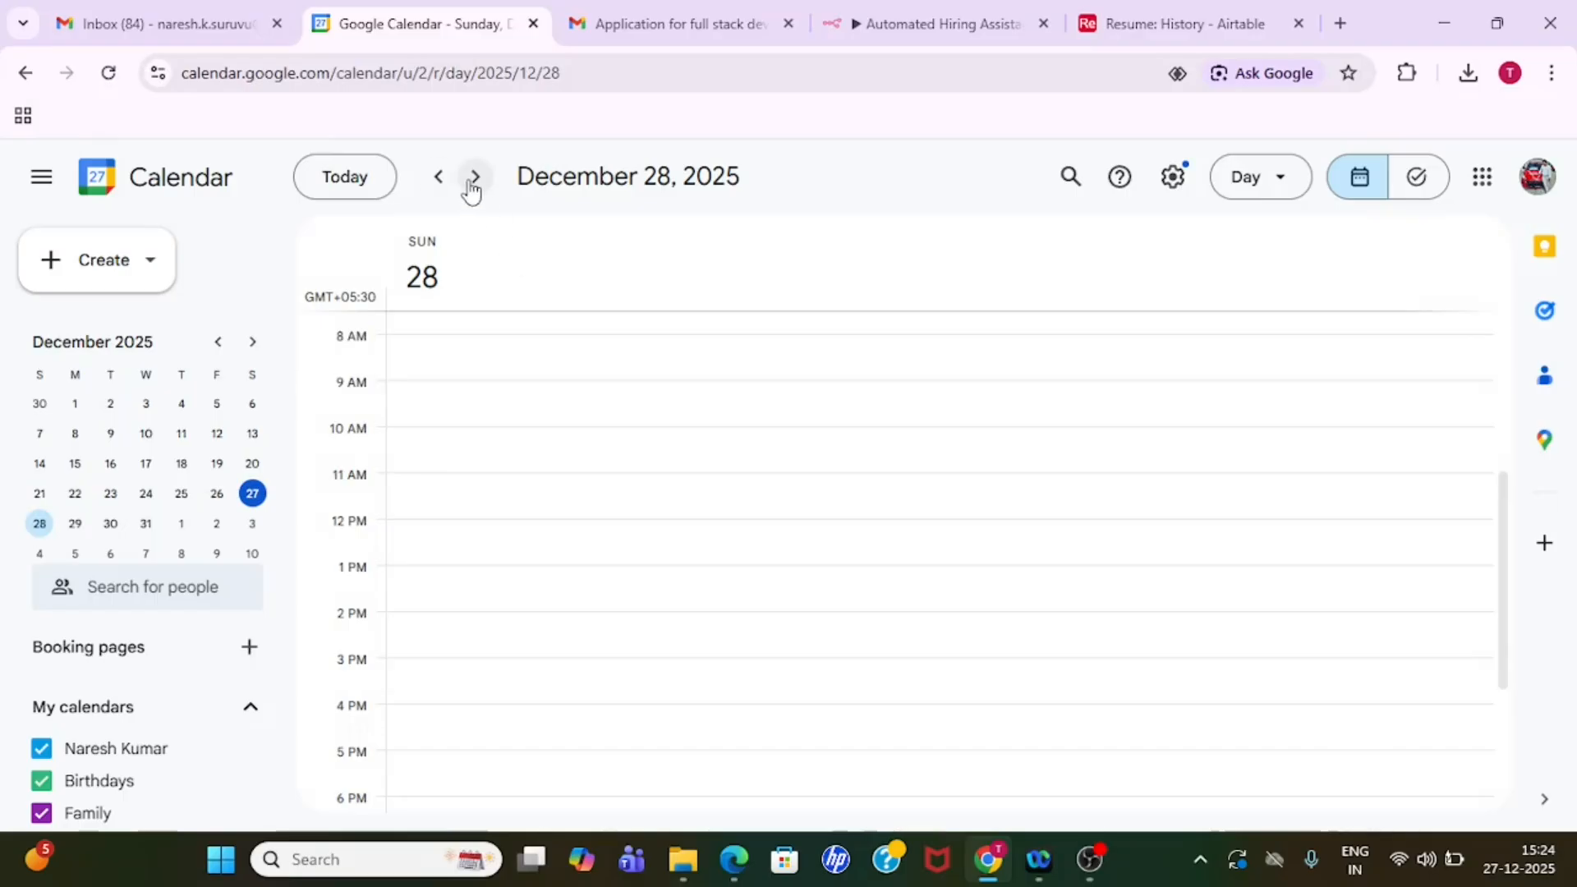
left_click(470, 184)
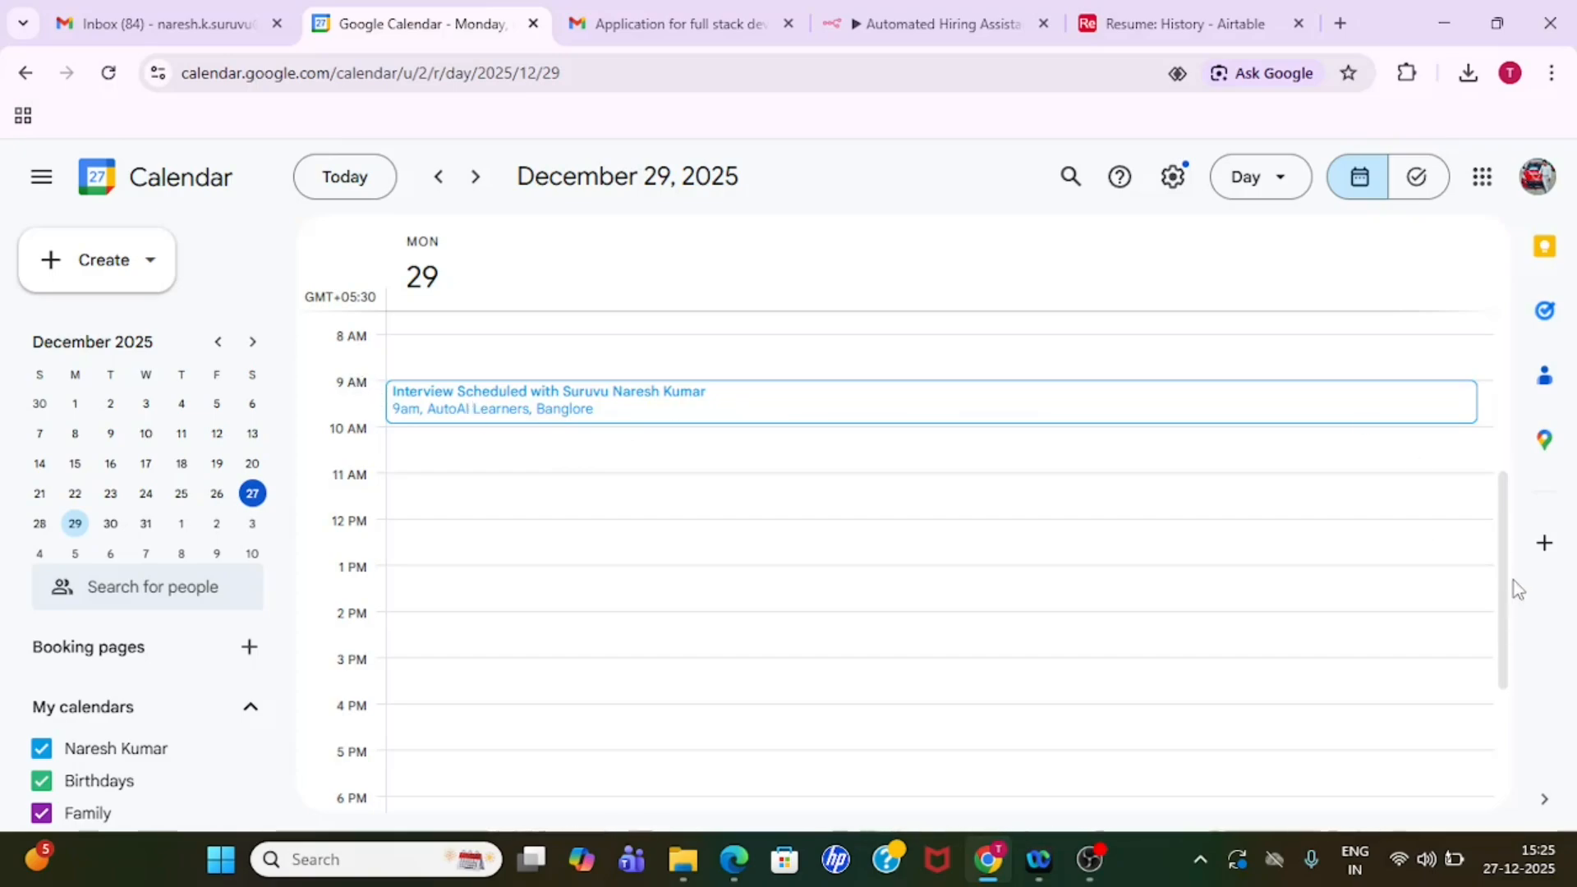
mouse_move(1507, 582)
left_mouse_down()
mouse_move(1510, 706)
mouse_move(1506, 415)
mouse_move(1511, 567)
left_mouse_up()
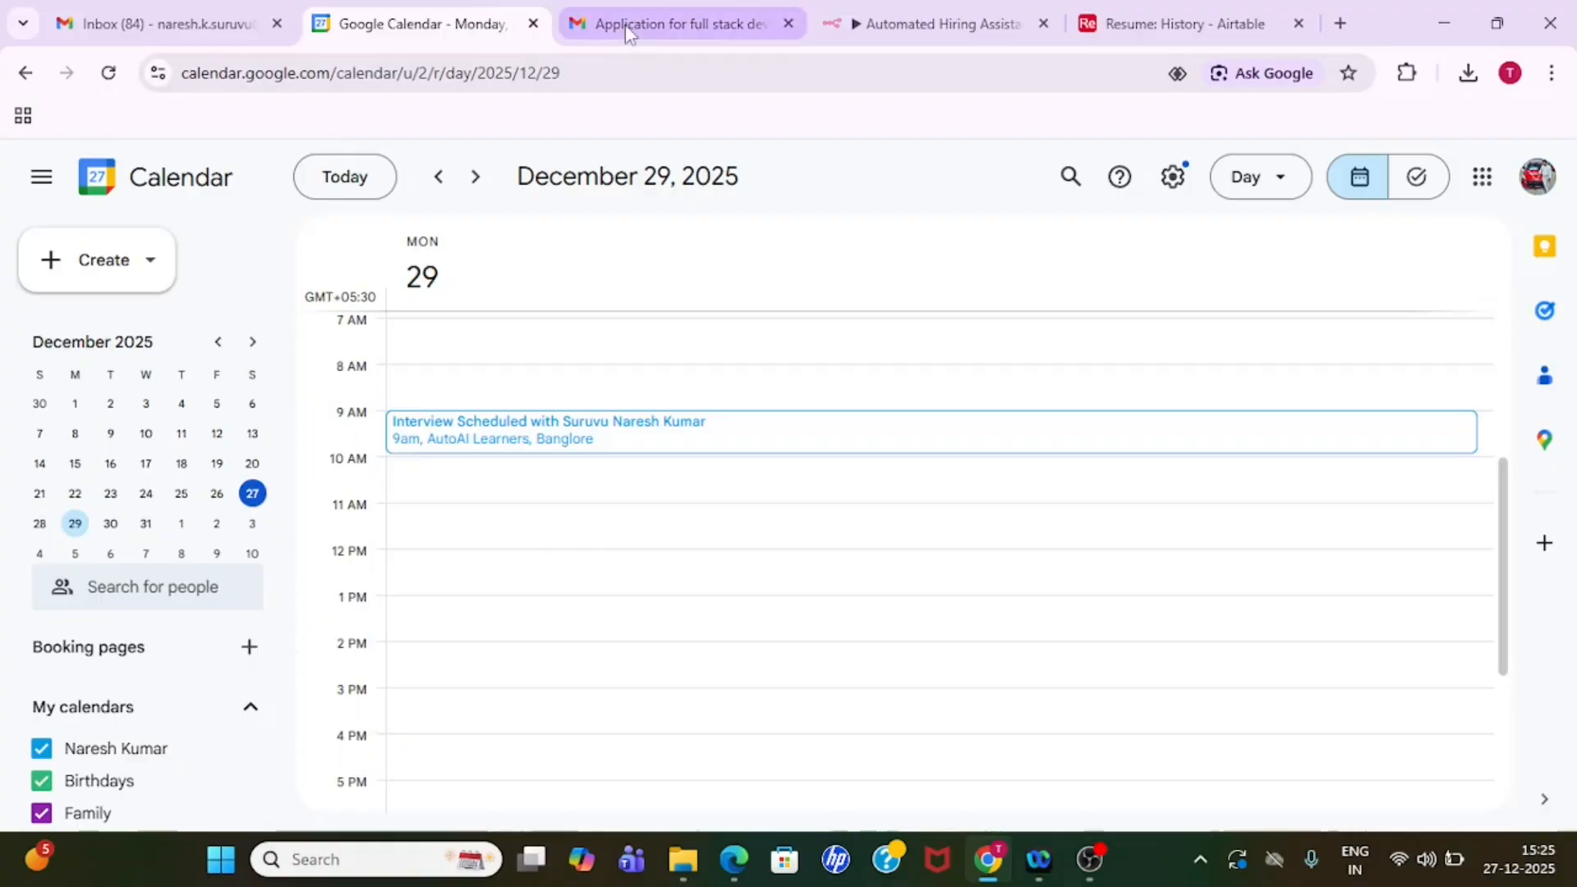
left_click(937, 23)
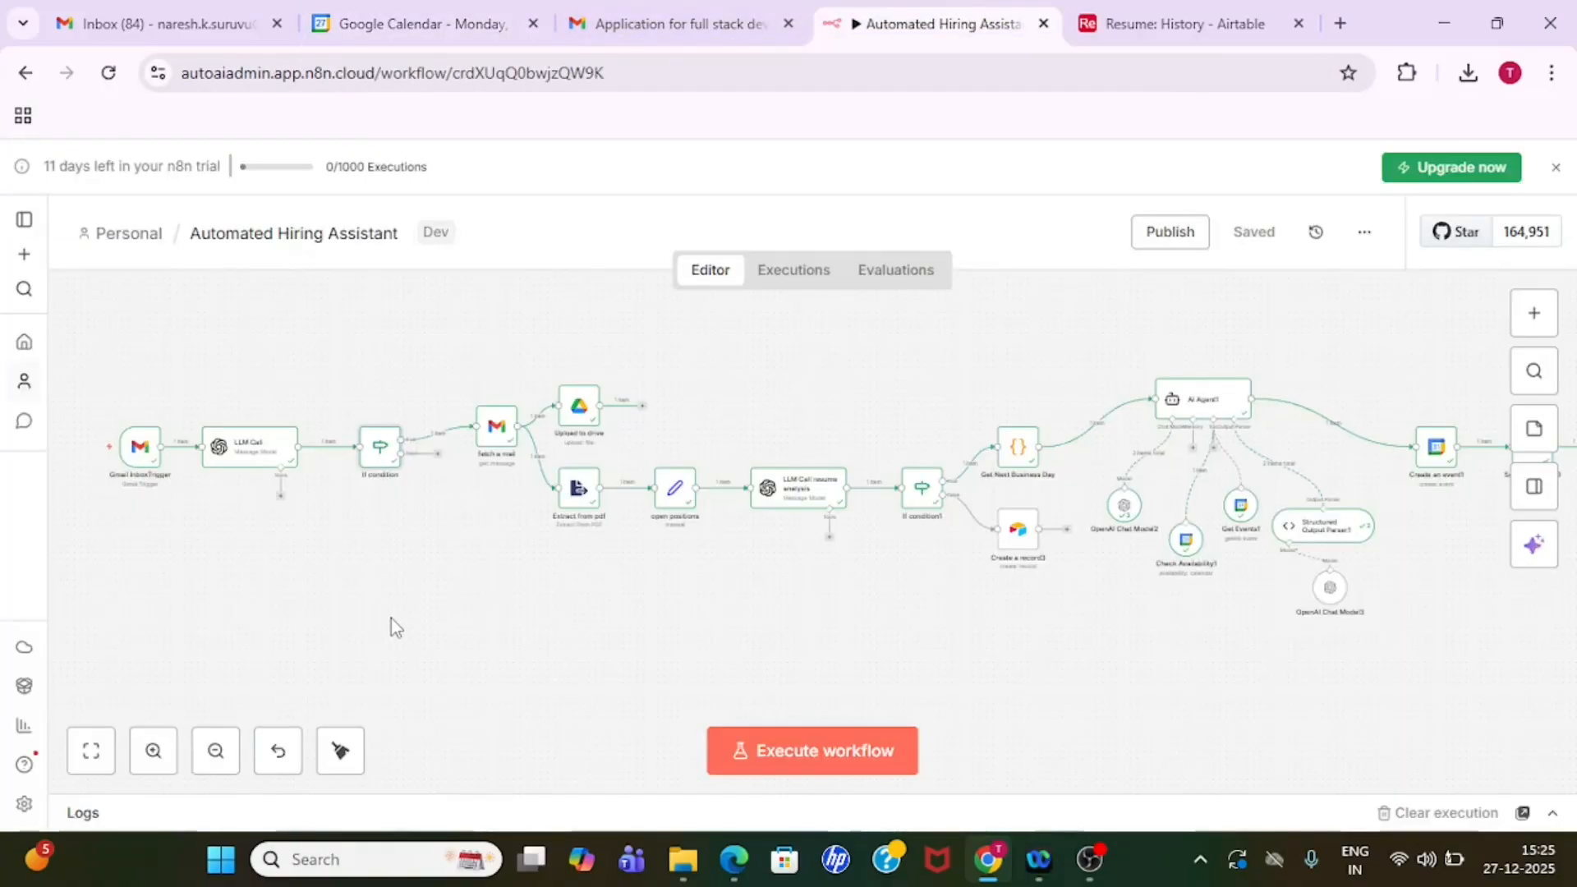